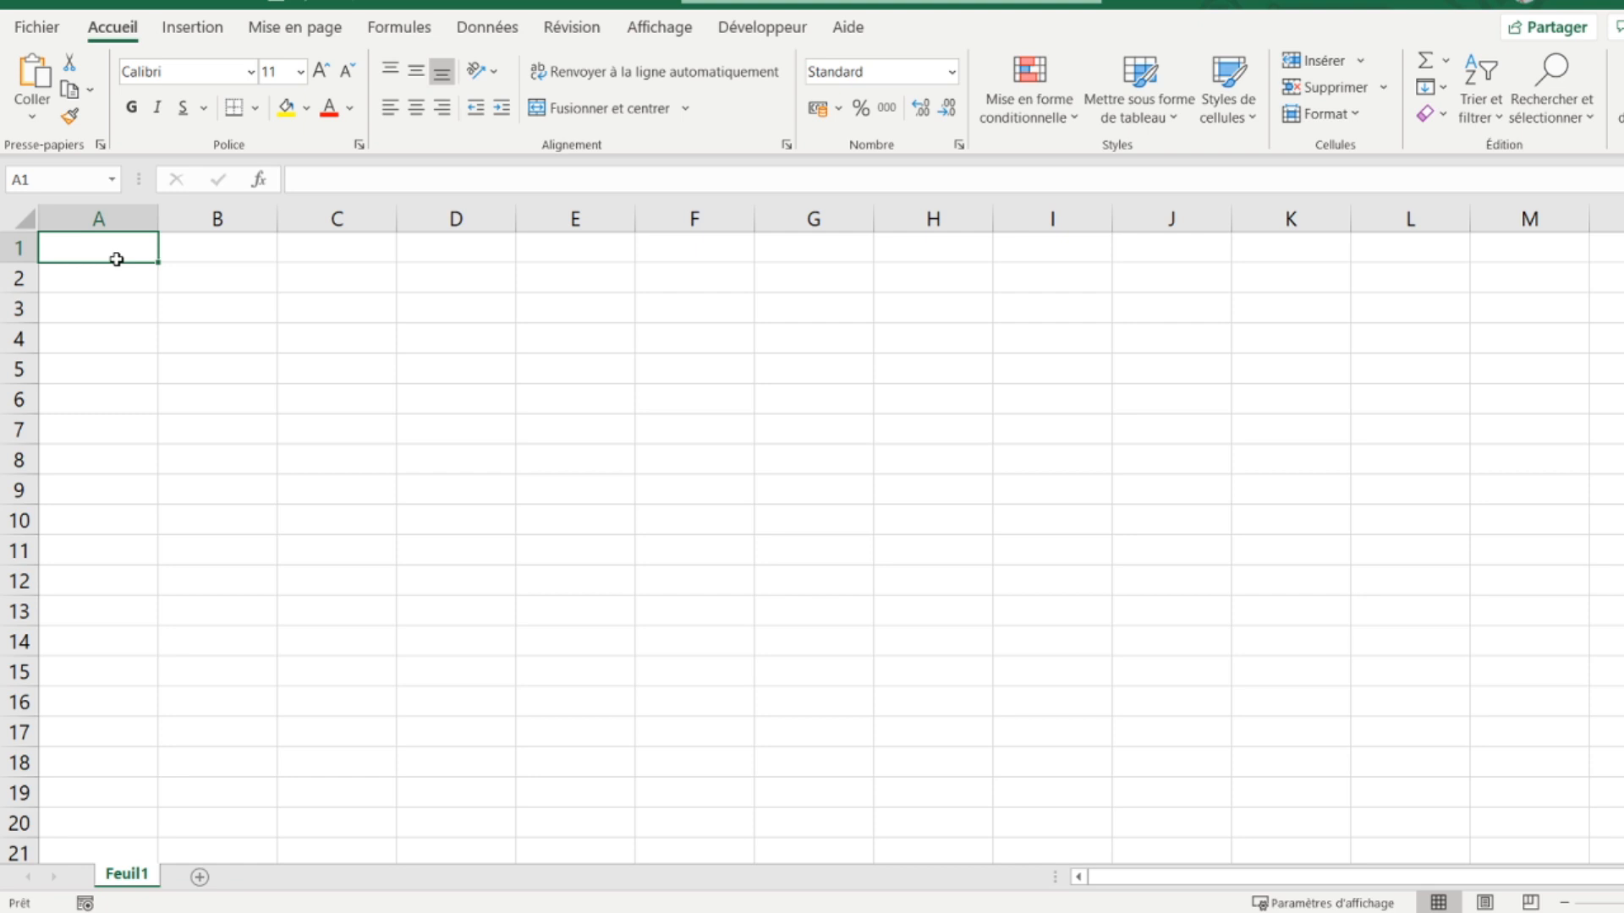
Step: Enter the title "Gestion des stocks (méthode CUMP)" in cell A1
type("Gestio")
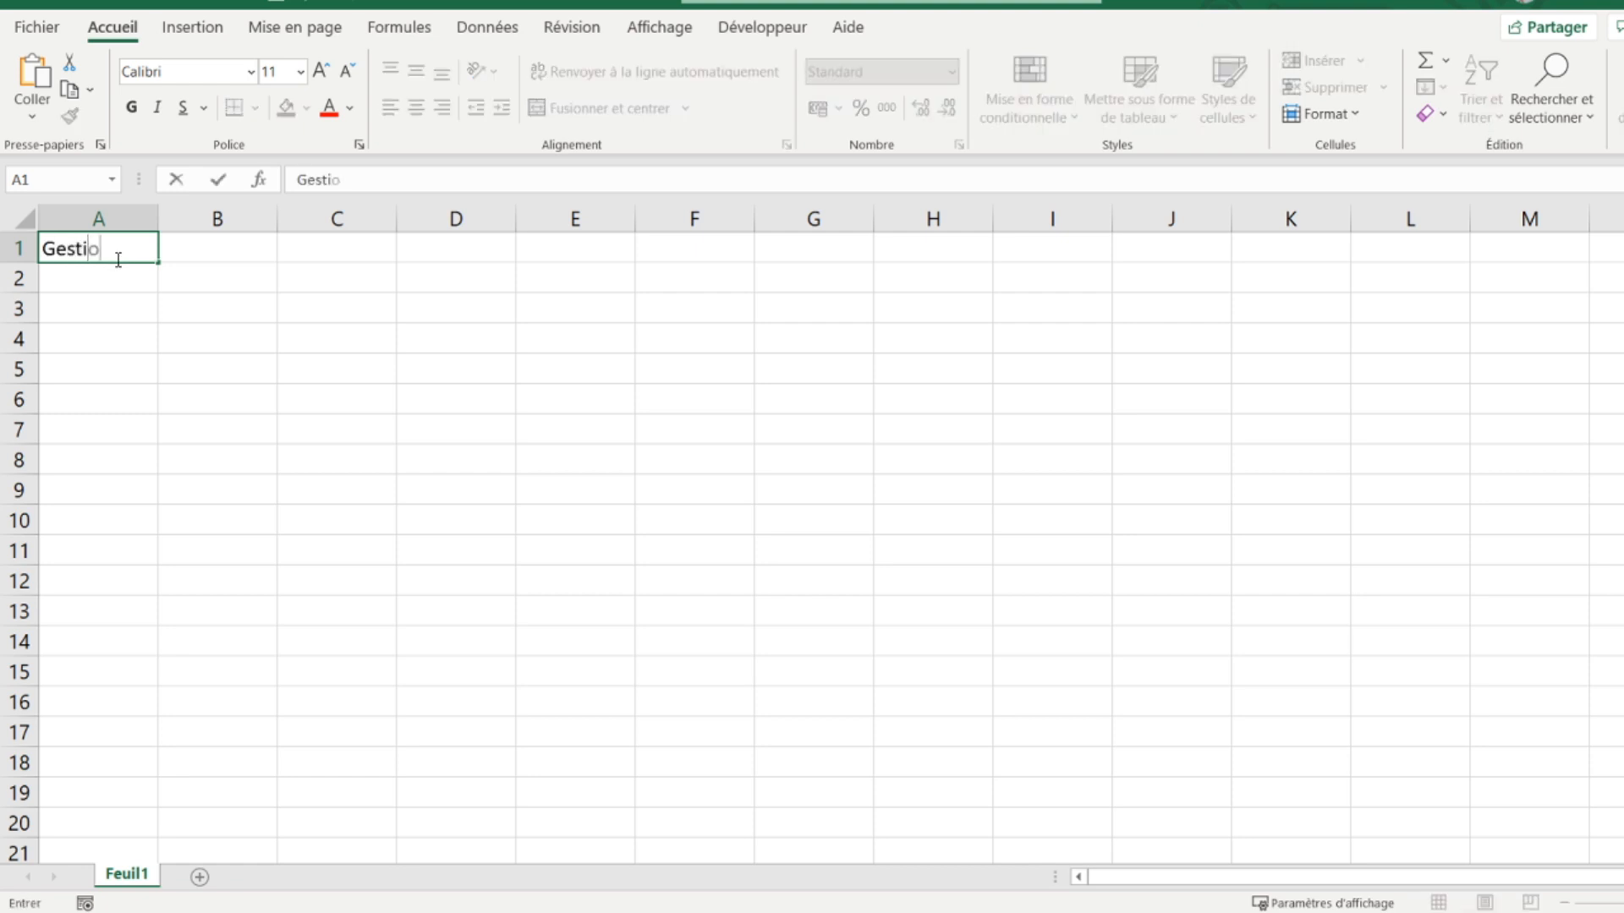
type("n des stocks (méthode CUMP)")
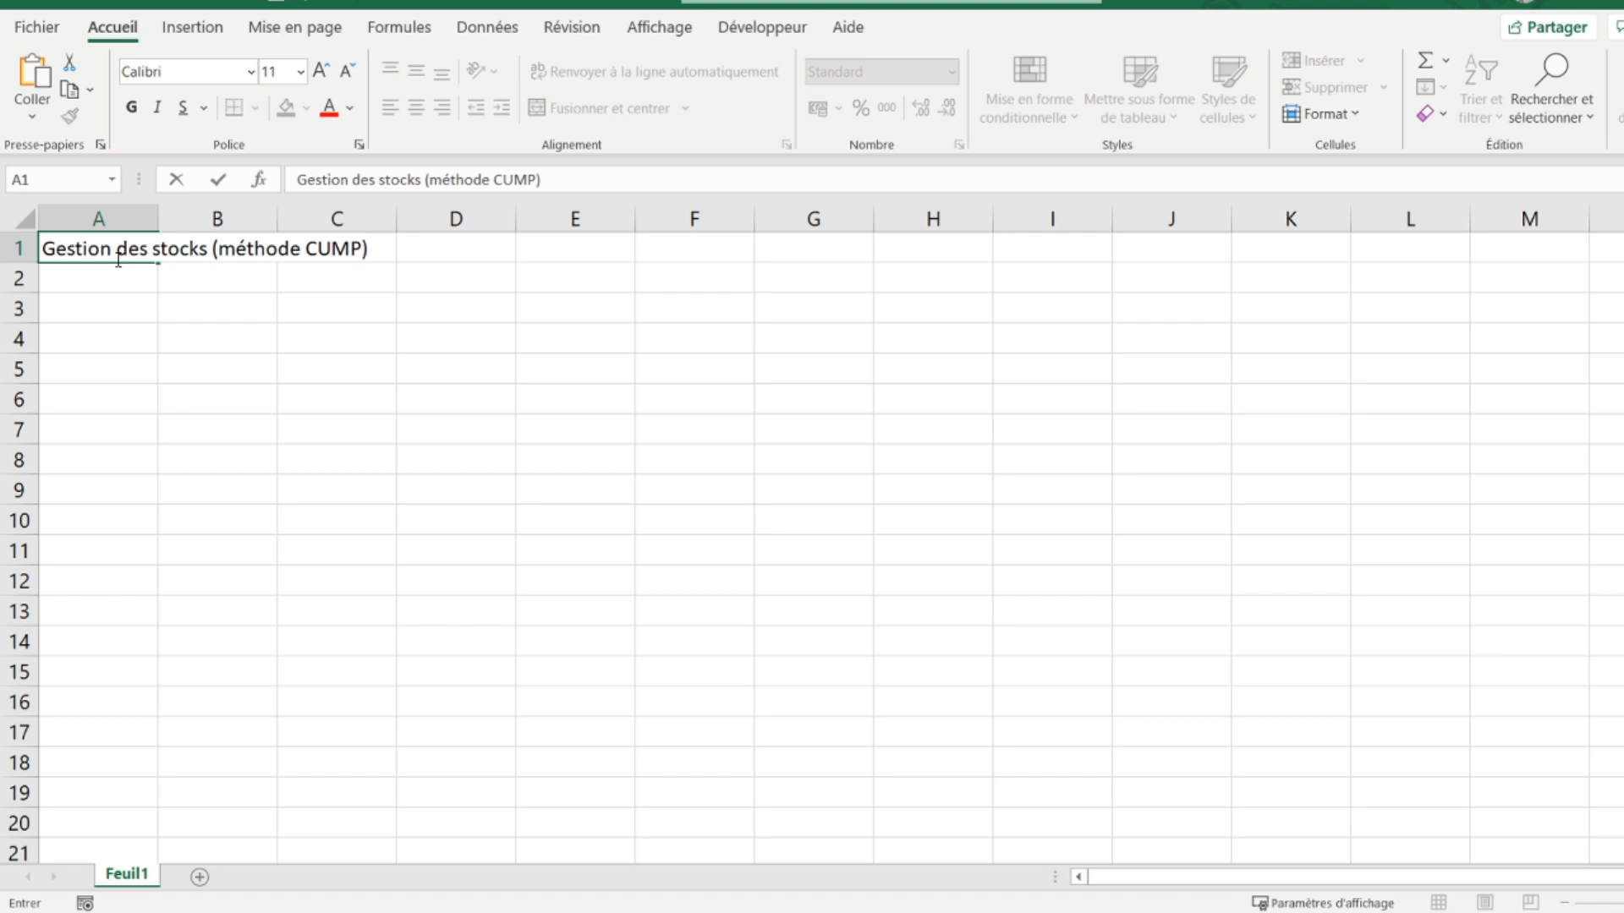
key("Return")
Step: Format the title in A1 as bold italic with font size 14
left_click(116, 258)
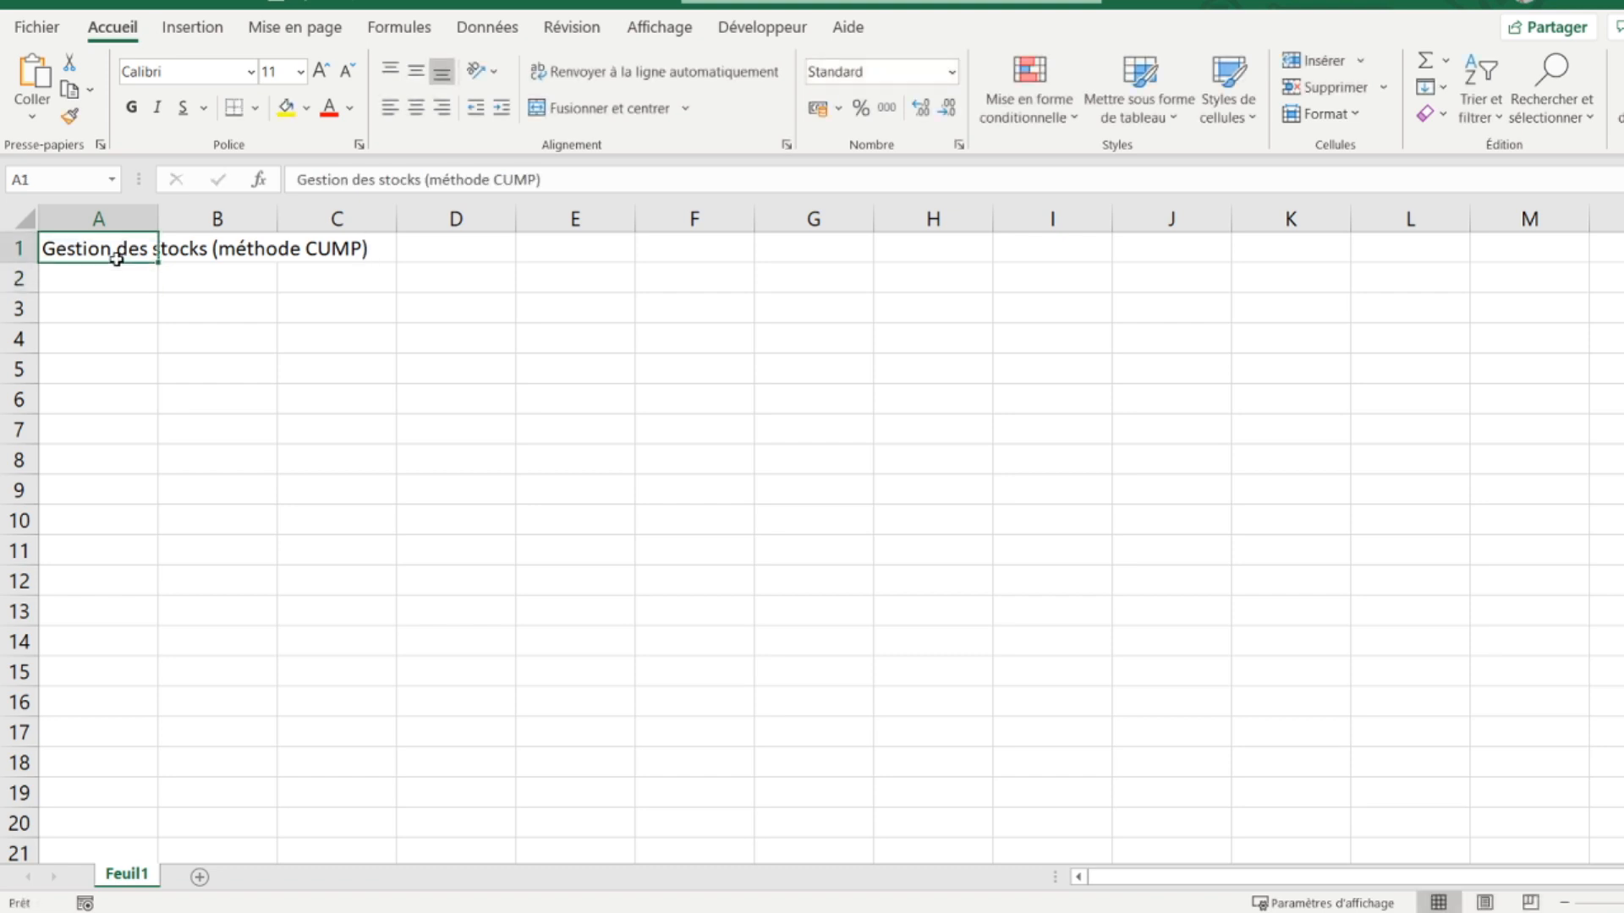
left_click(131, 107)
left_click(157, 107)
left_click(320, 71)
left_click(321, 71)
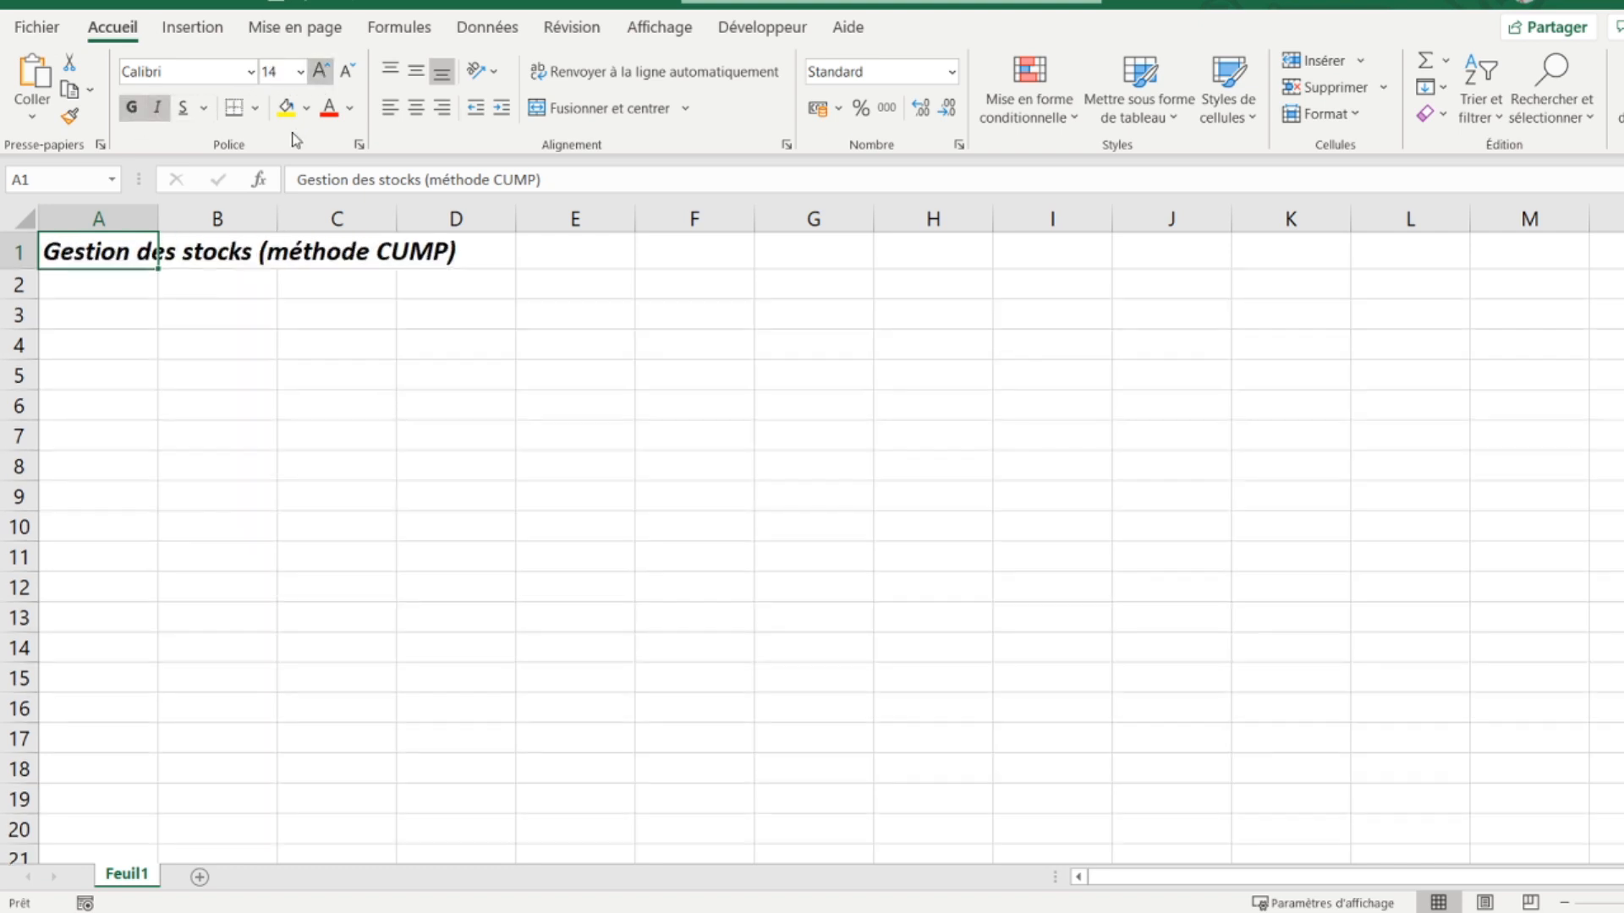
Step: Enter the column headers "Date" in B3 and "Libellé" in C3
left_click(183, 314)
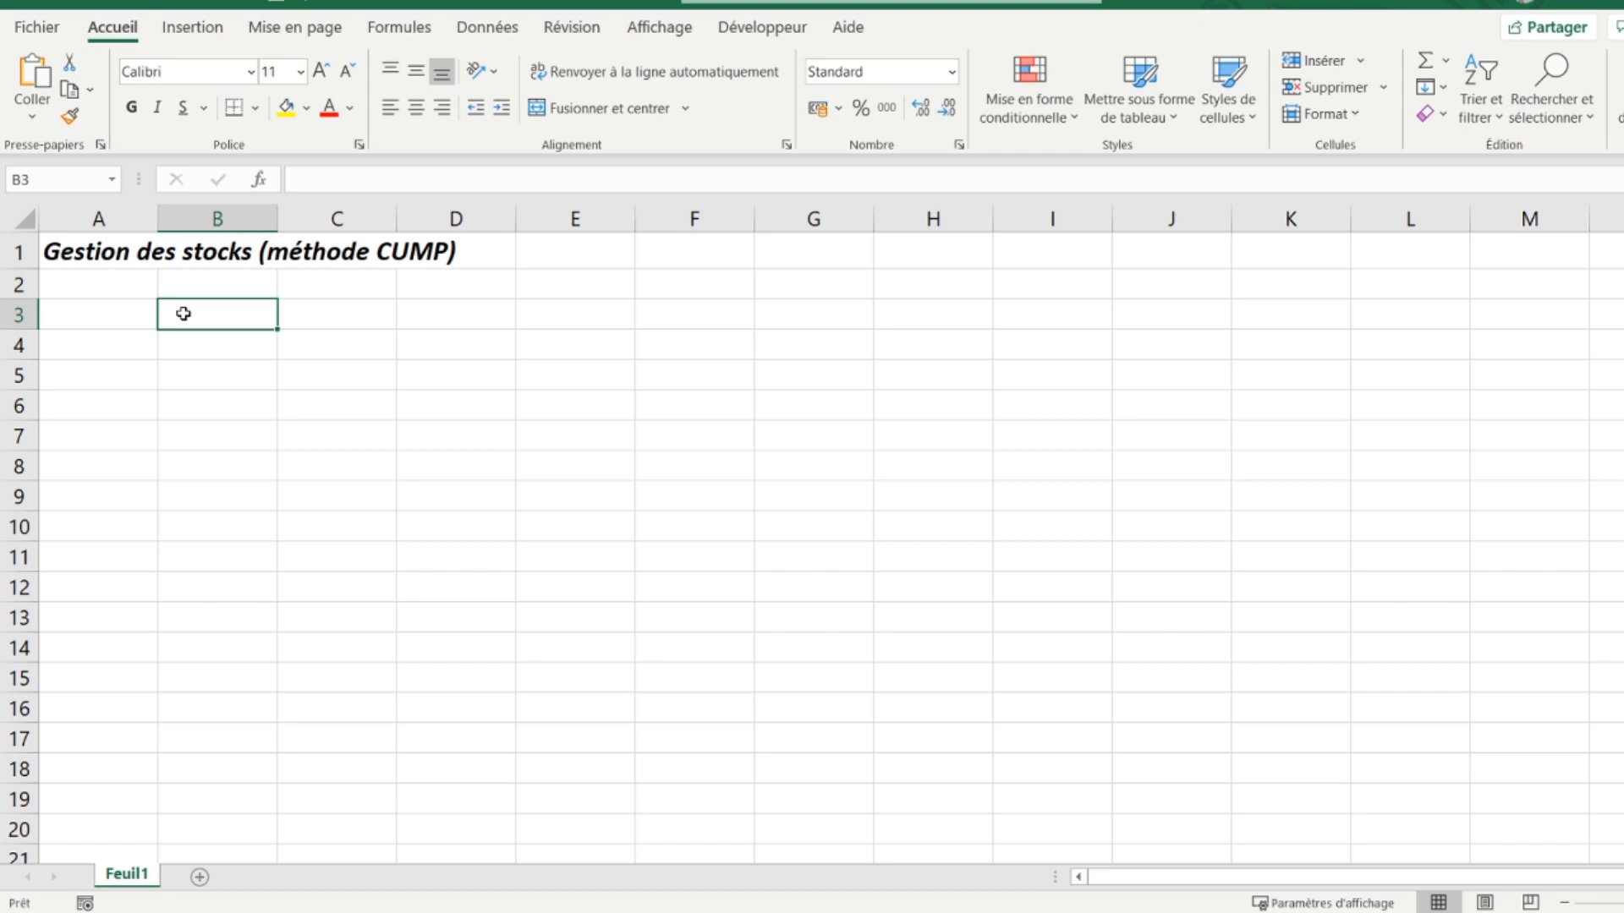
type("Date")
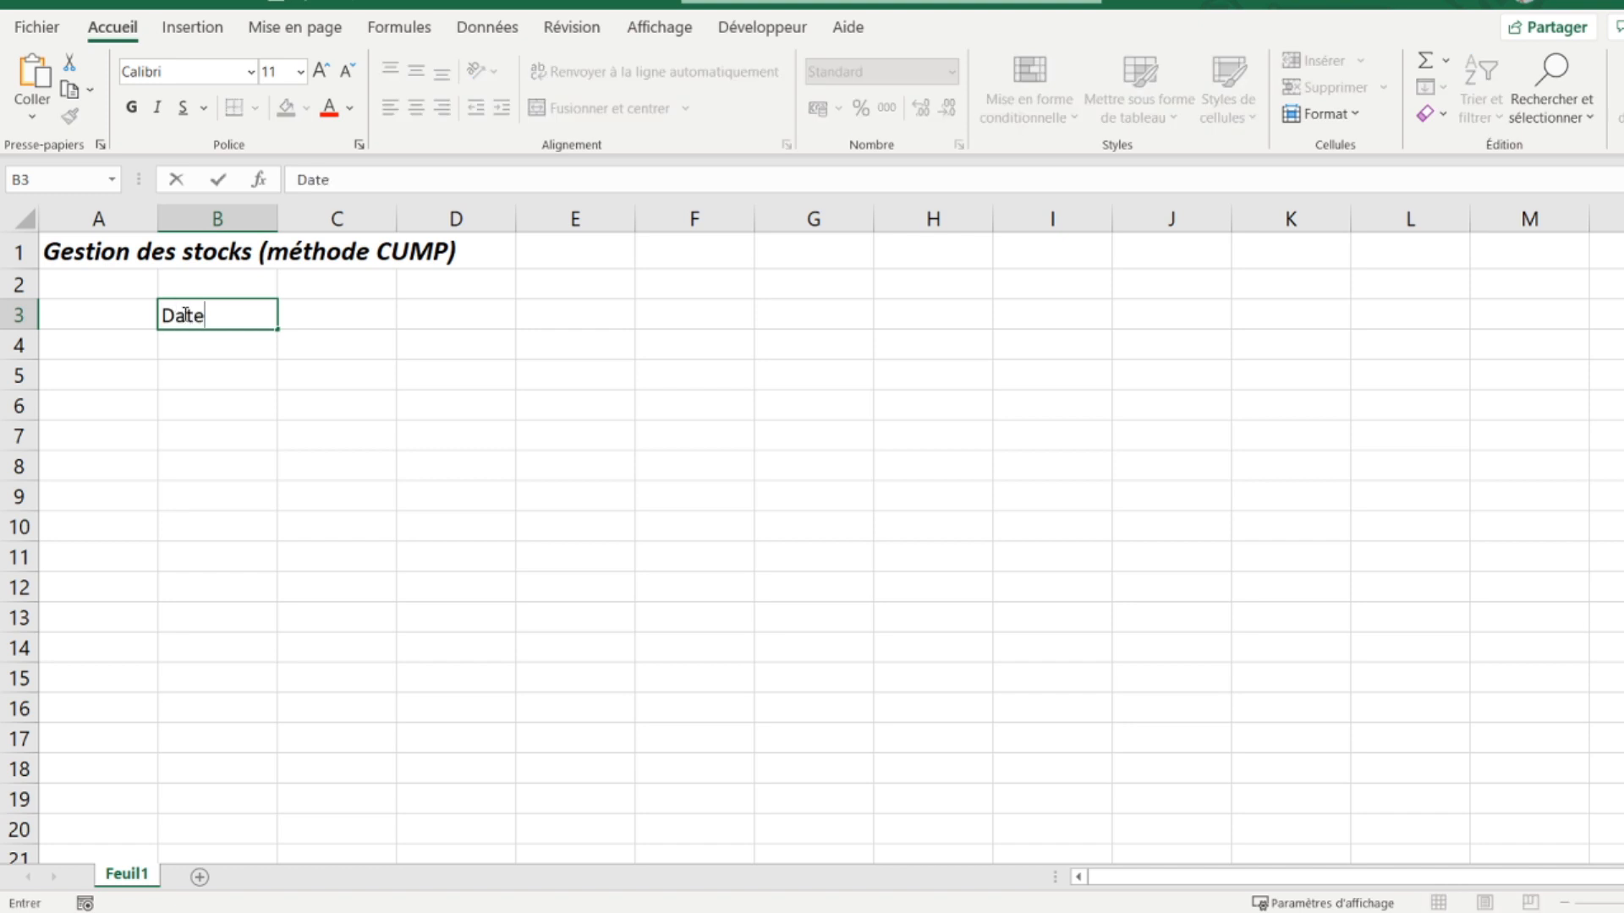
key("Tab")
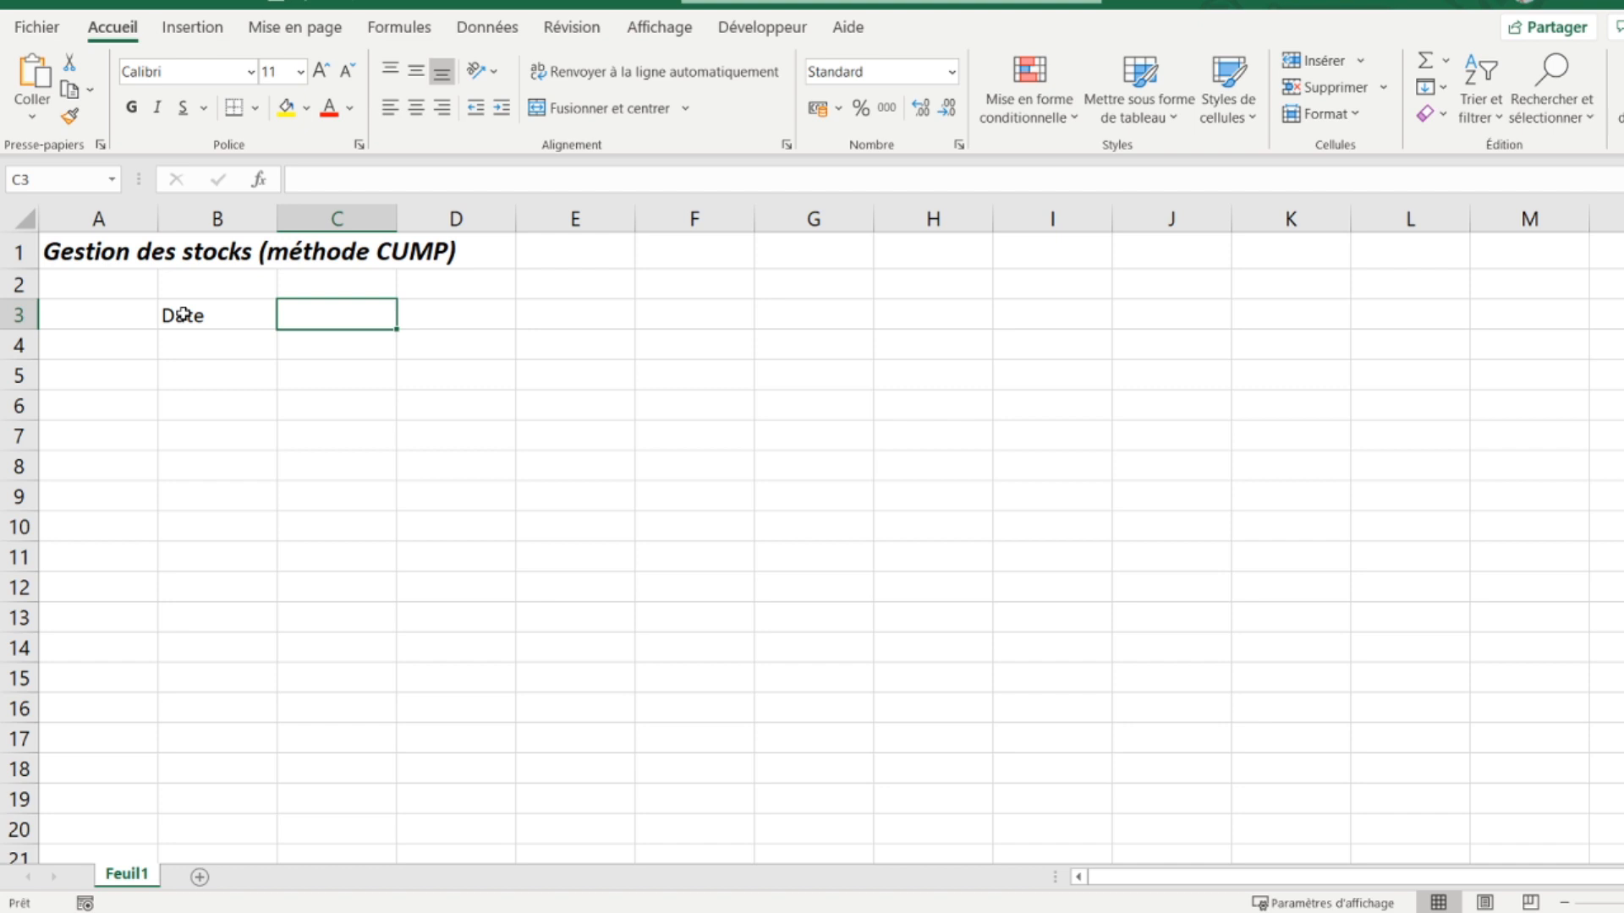
type("Libellé")
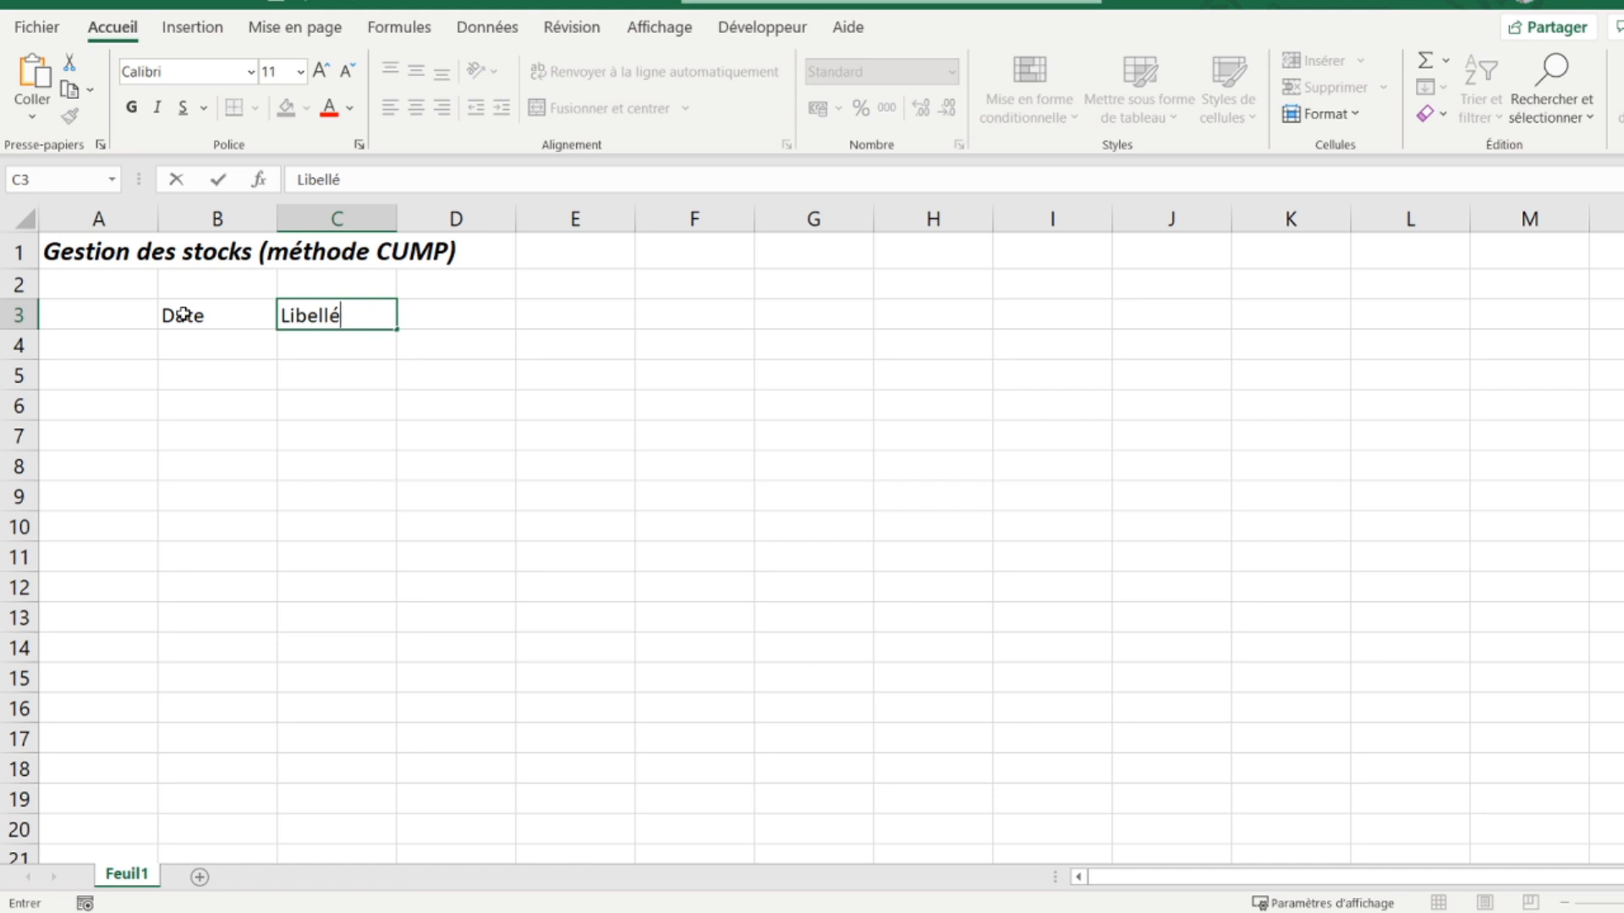
key("Tab")
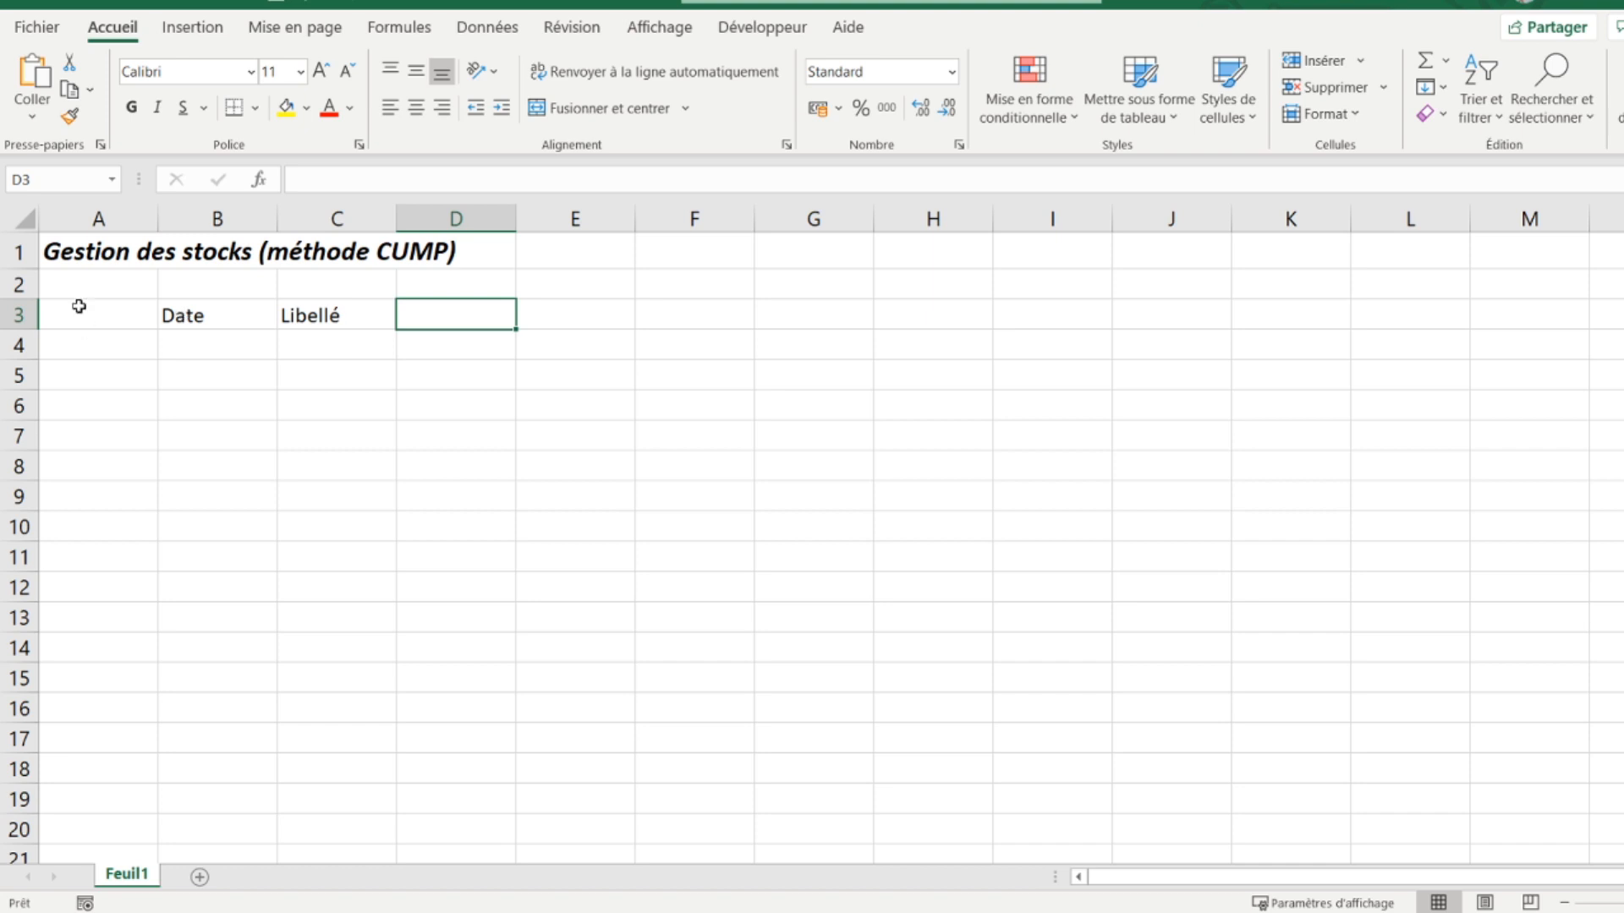
Step: Insert a row above row 2 and enter the group header "Entrée" in D3
right_click(30, 288)
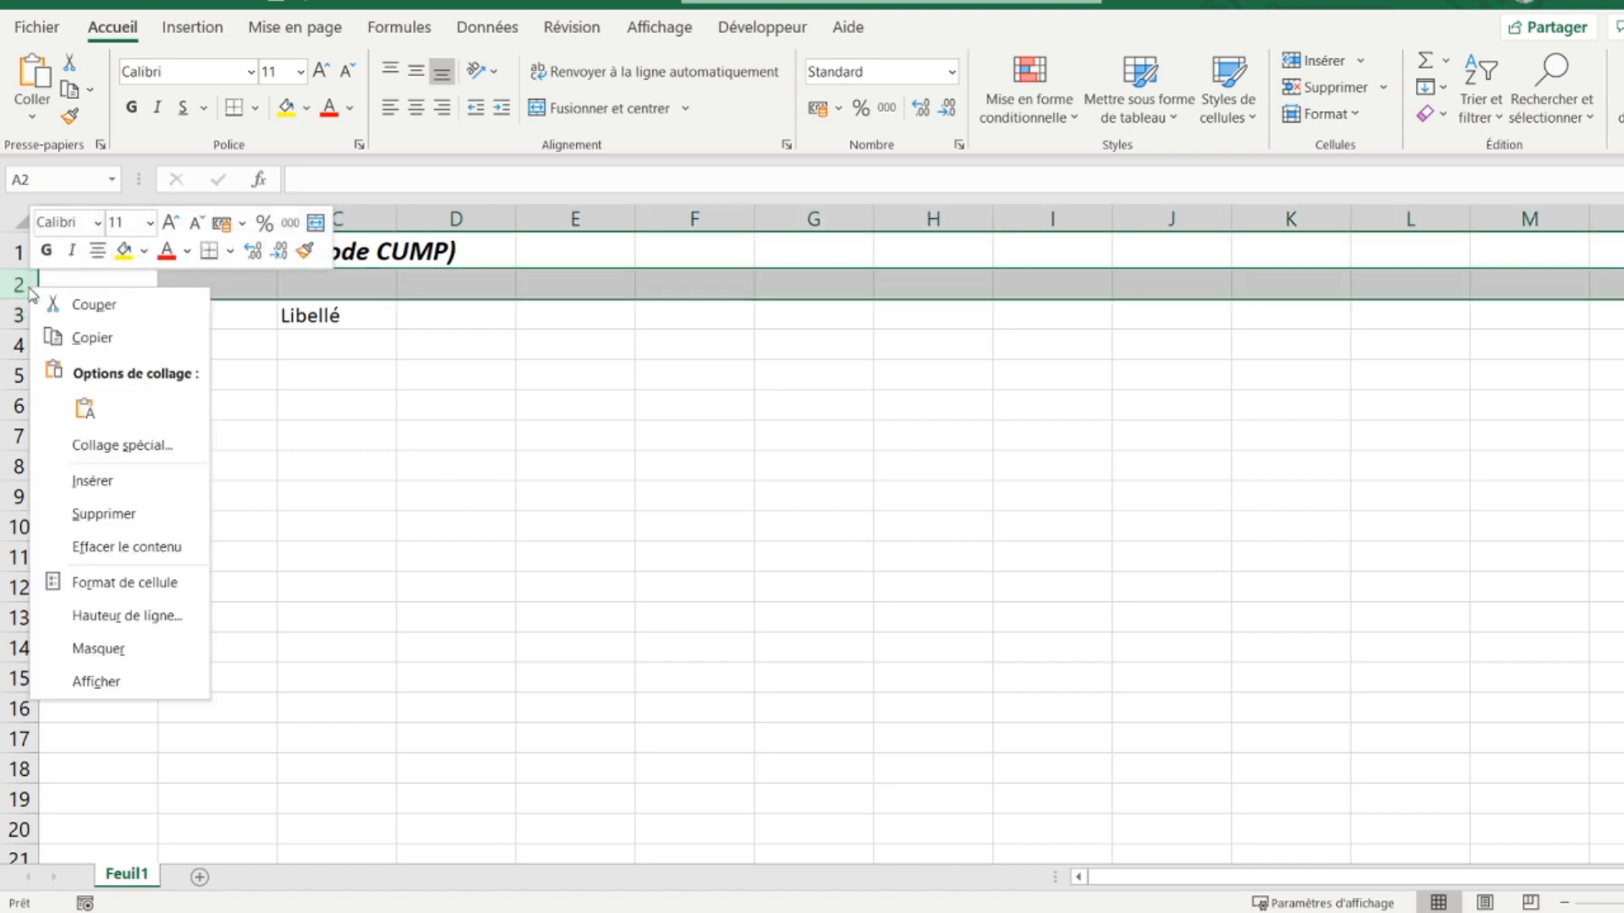
left_click(92, 481)
left_click(423, 319)
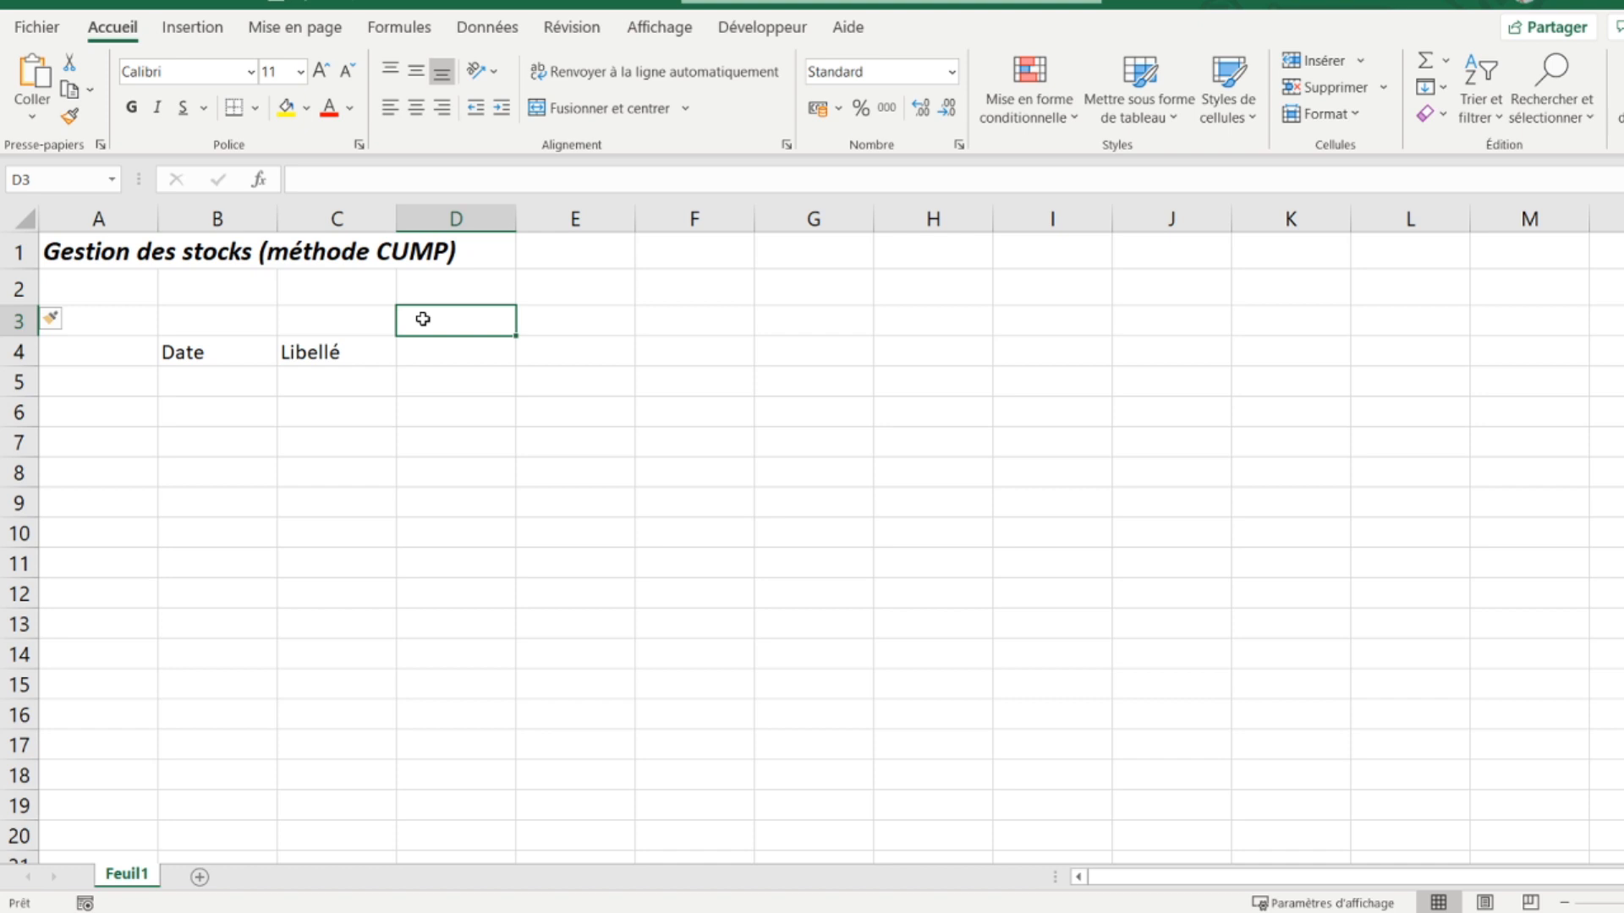
type("Entr")
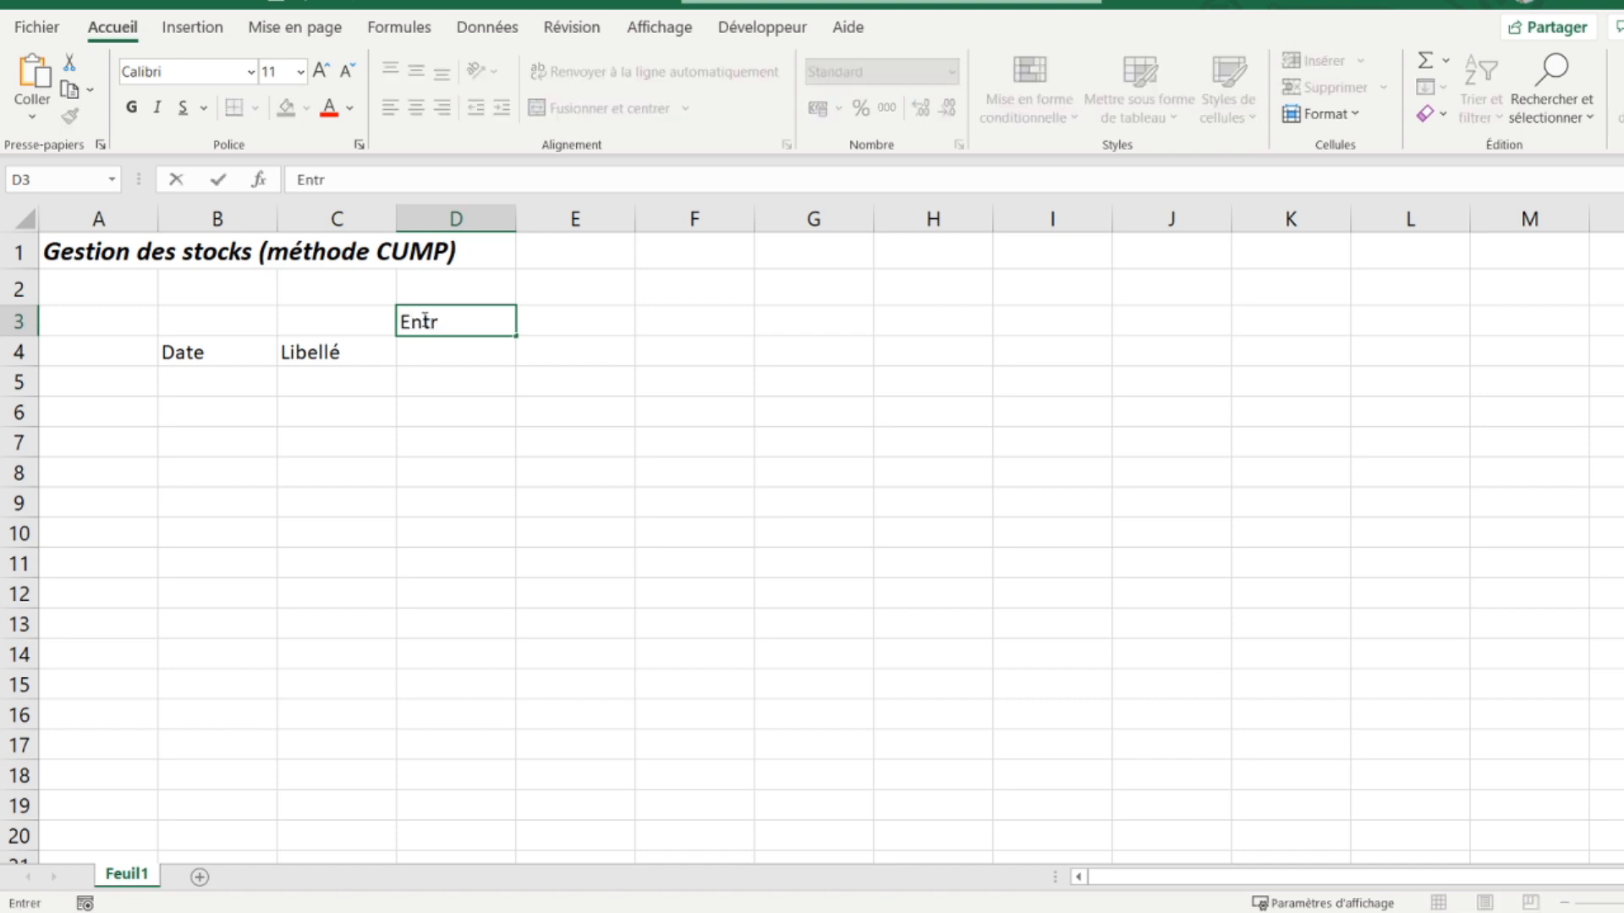
type("ée")
key("Return")
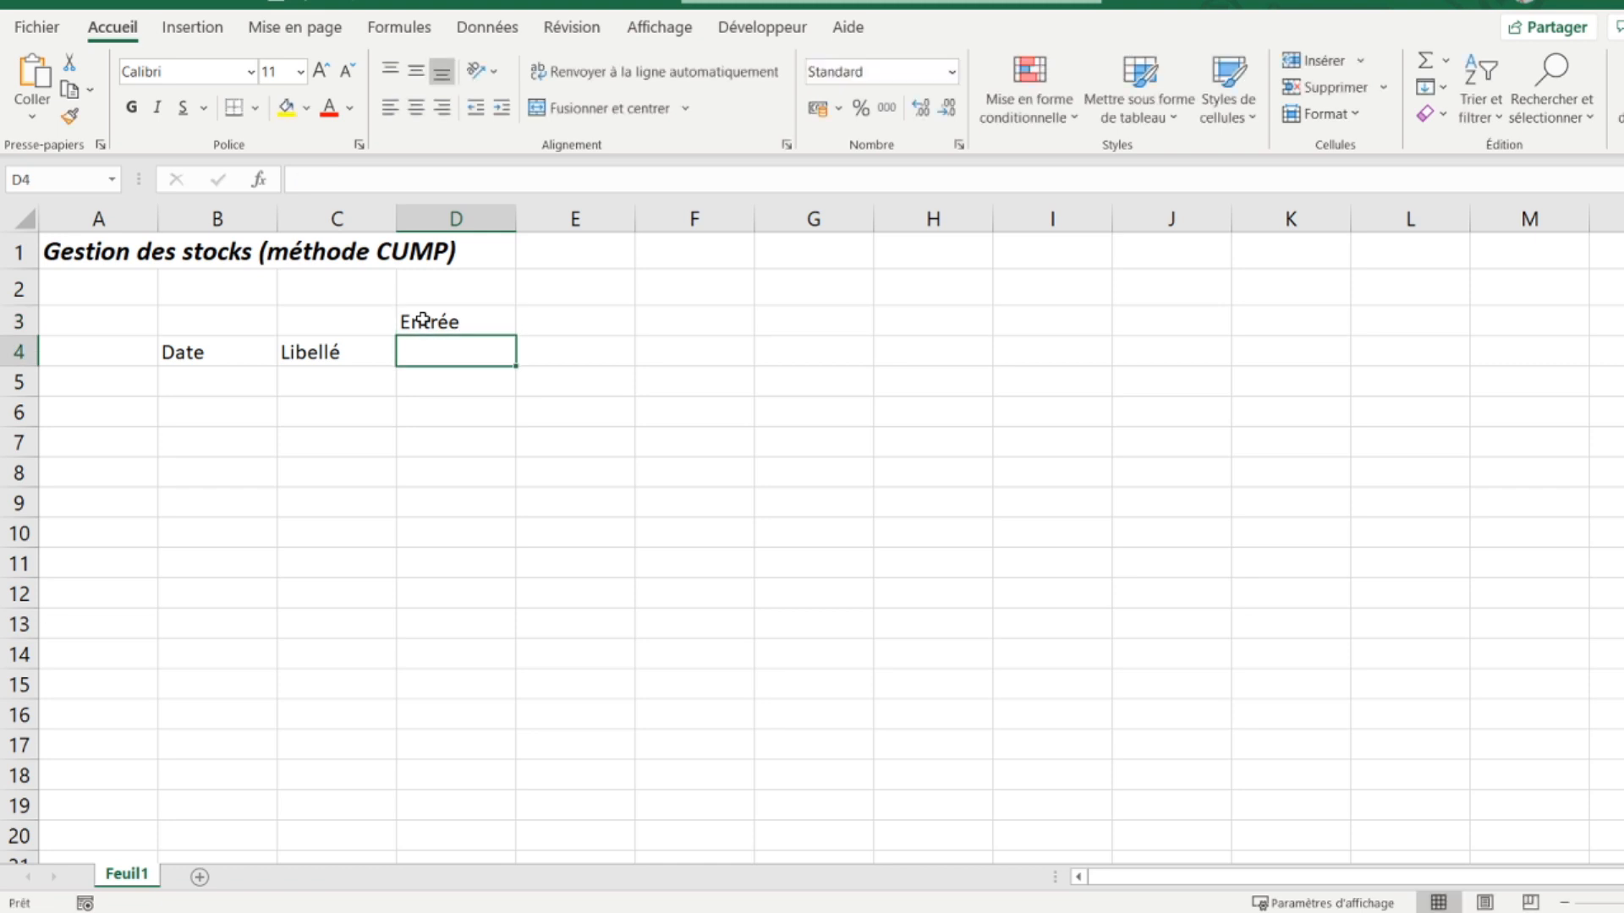
Step: Enter the subheaders "Quantité", "Prix unitaire" and "Montant" in D4:F4 under Entrée
type("Quantité")
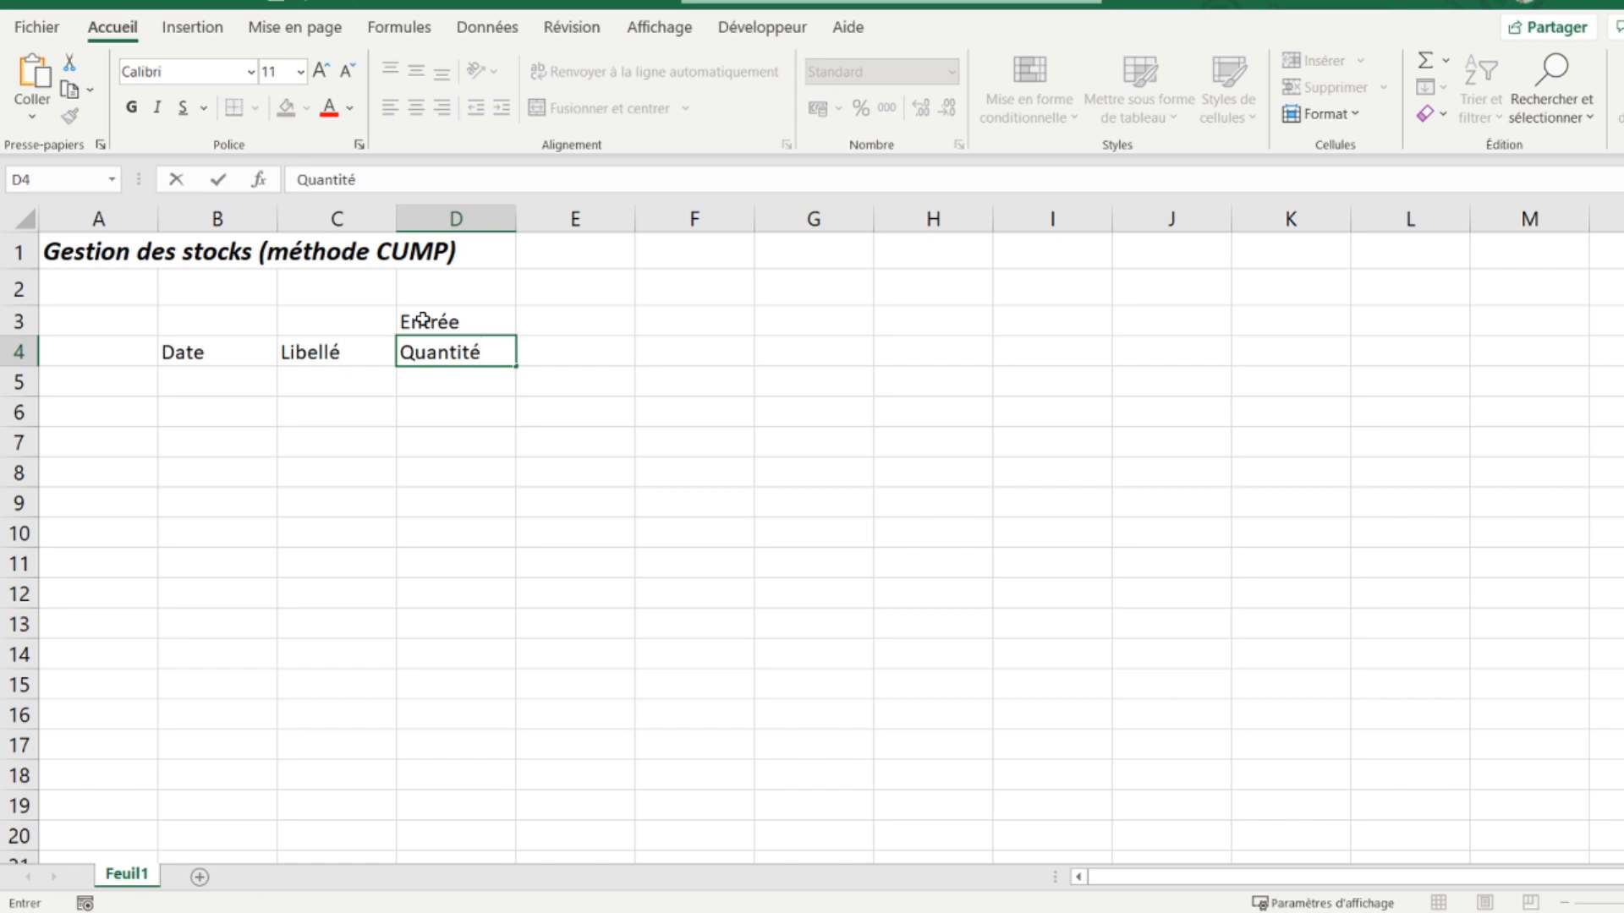
key("Tab")
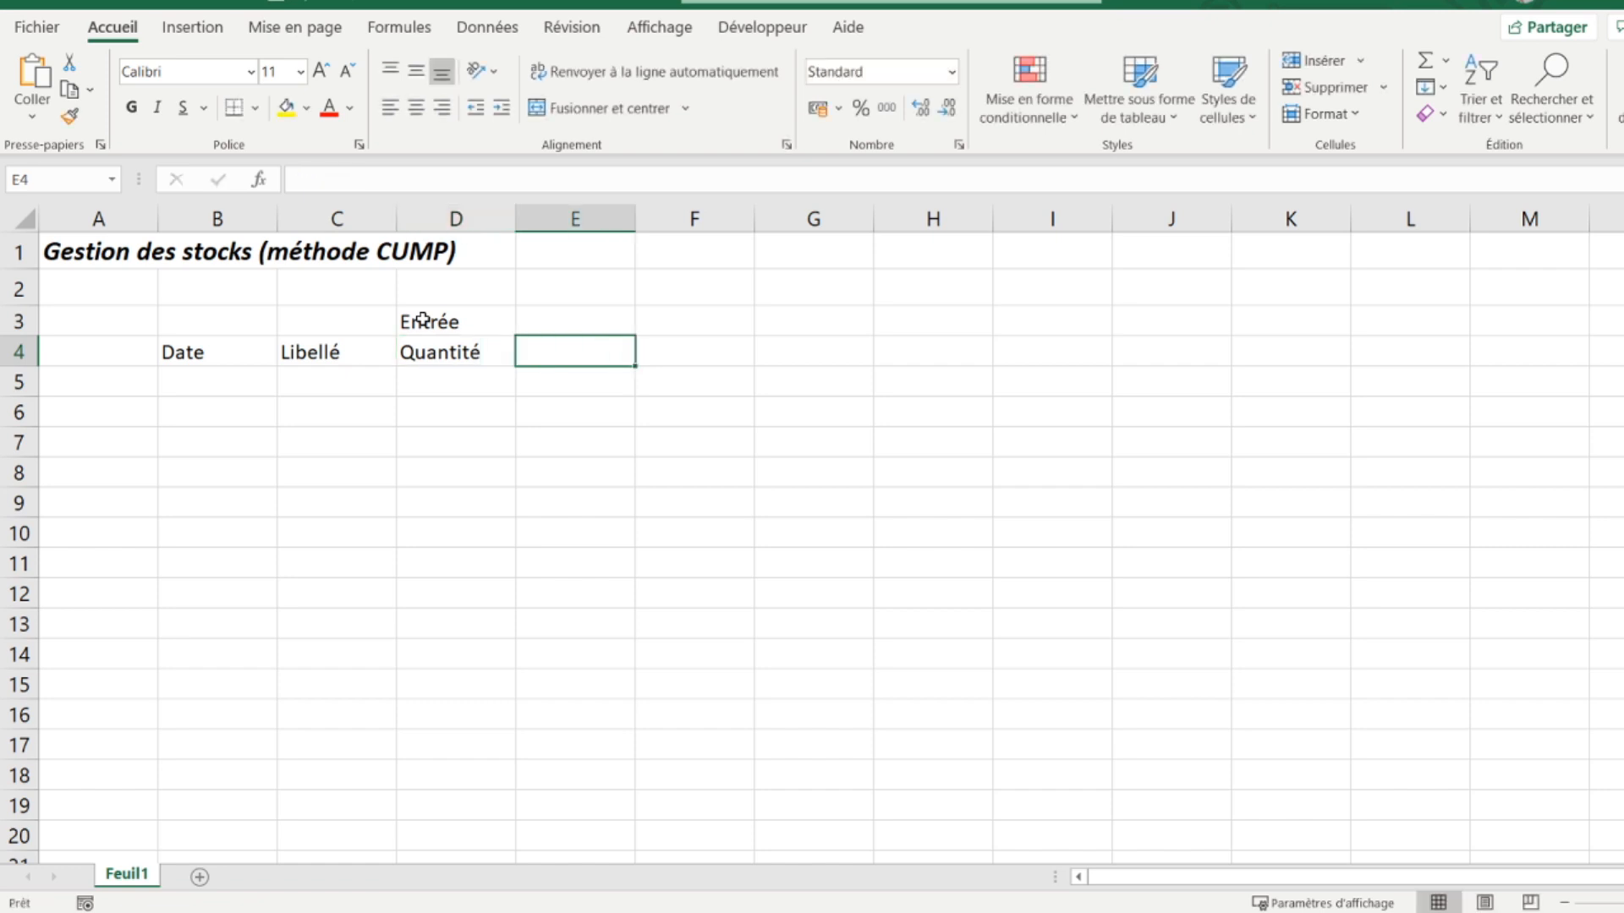
type("Prix unitaire")
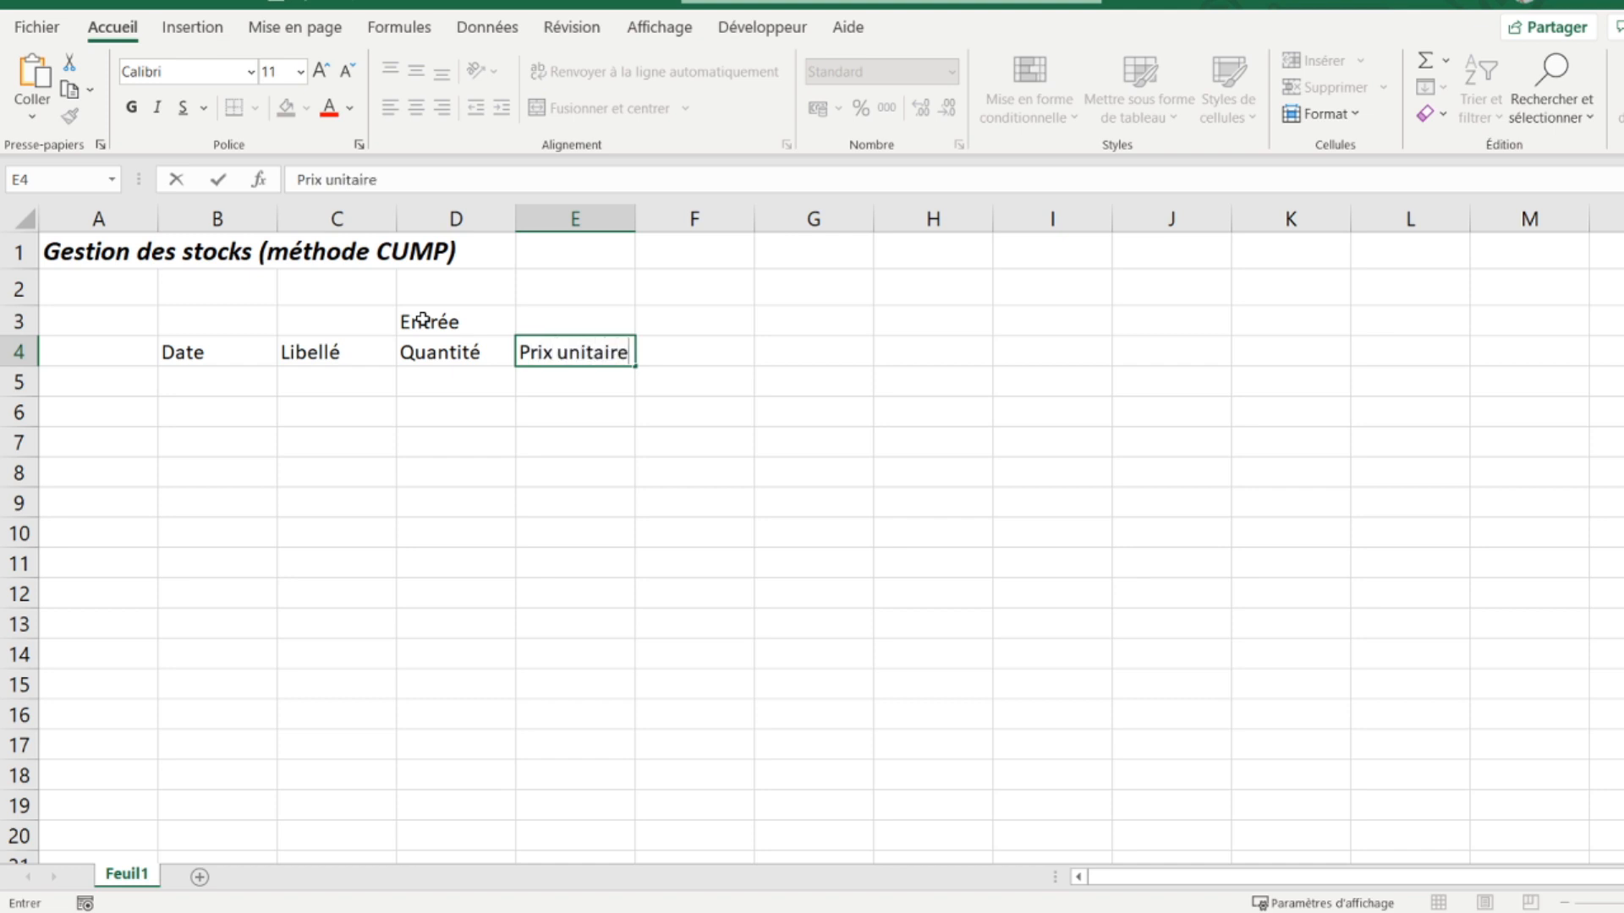
key("Tab")
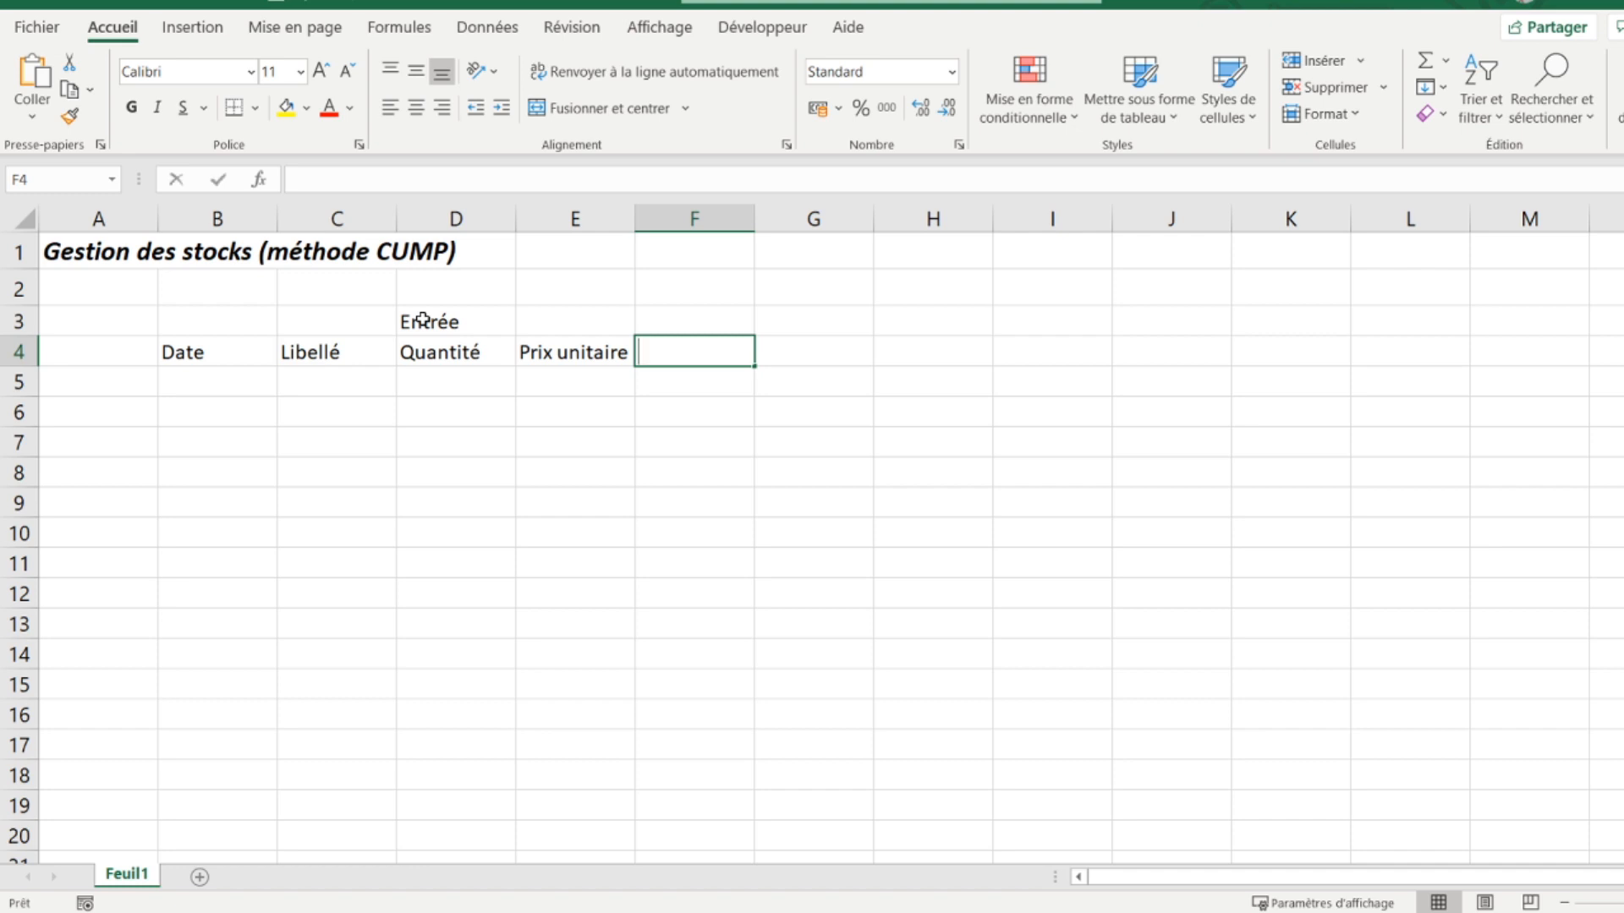
type("Montant")
key("Return")
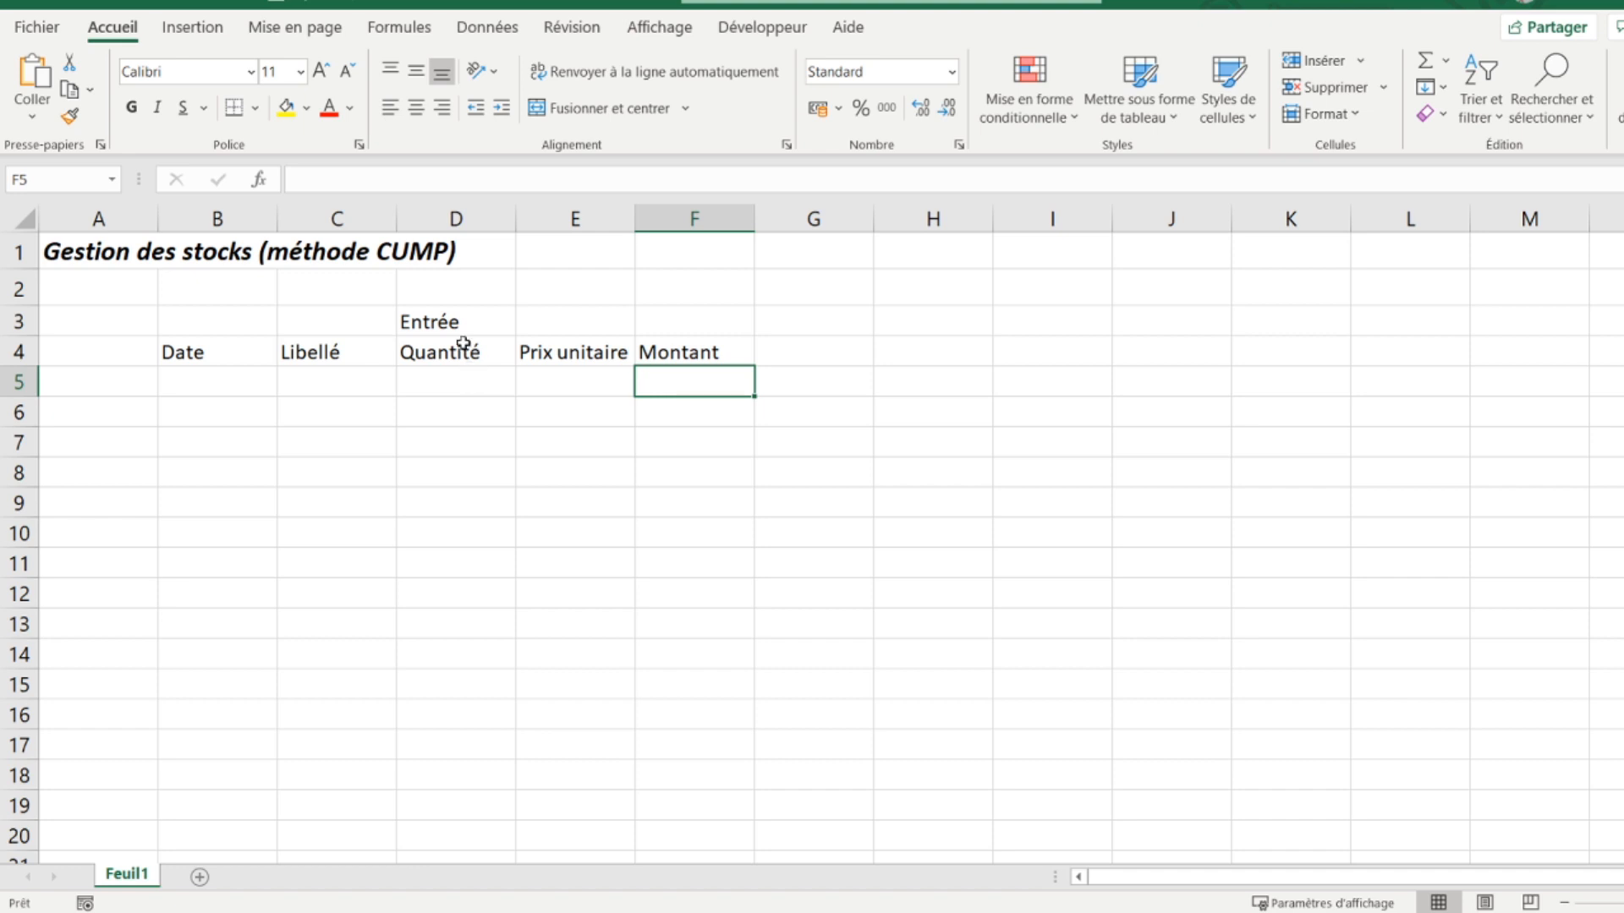
Step: Merge and center Entrée across D3:F3, Date over B3:B4 and Libellé over C3:C4
left_click_drag(426, 322, 649, 313)
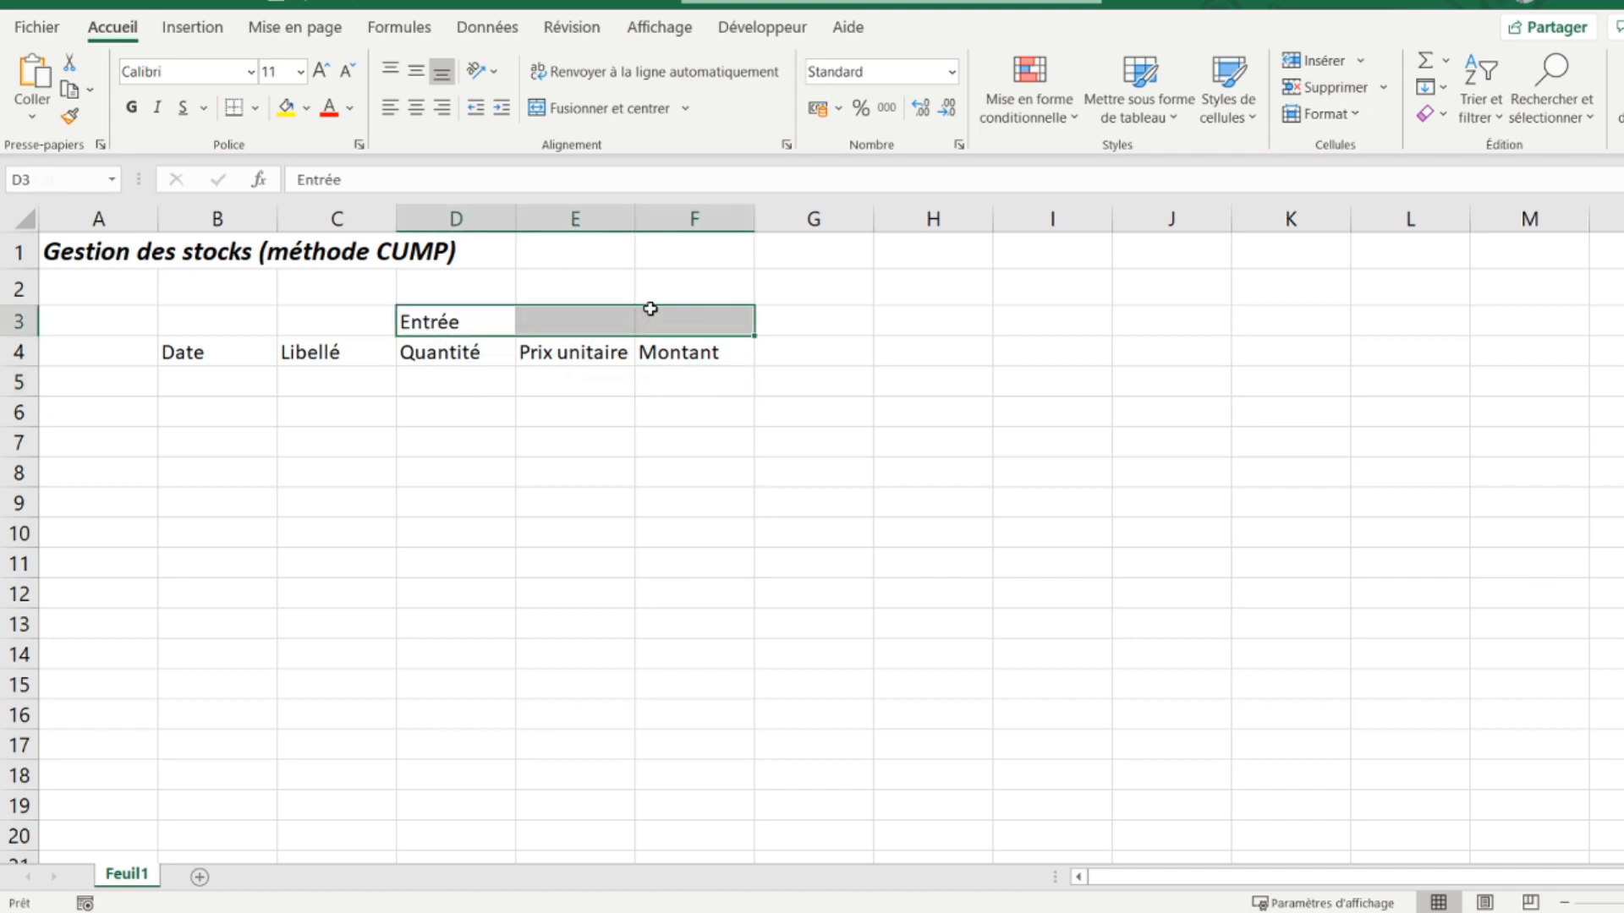
left_click(611, 108)
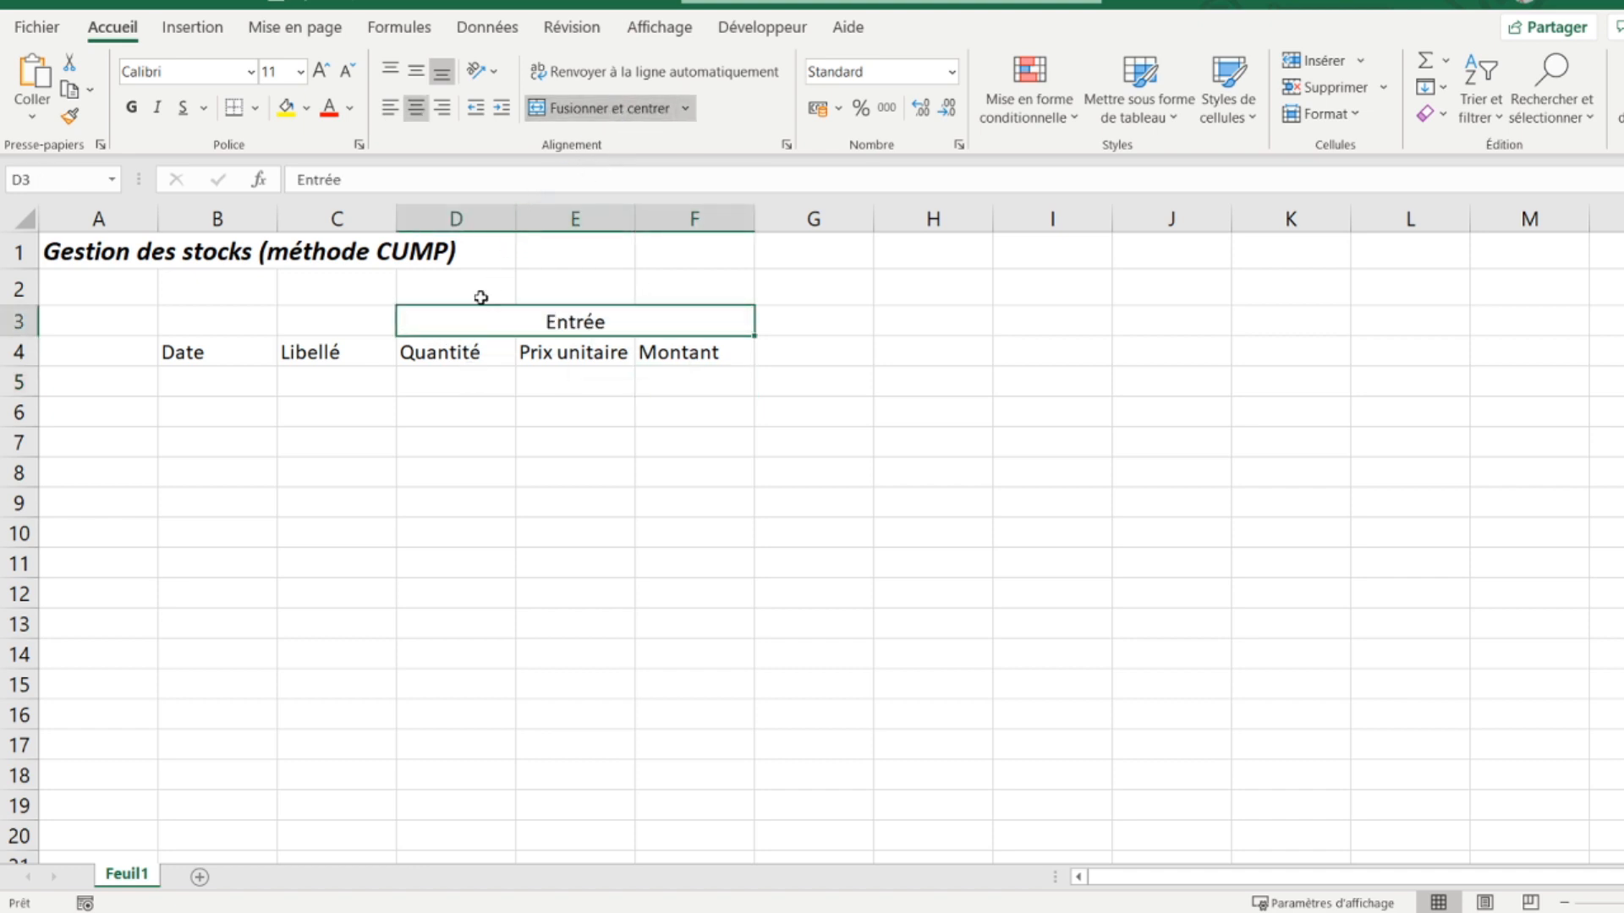
left_click_drag(192, 360, 192, 320)
left_click(568, 111)
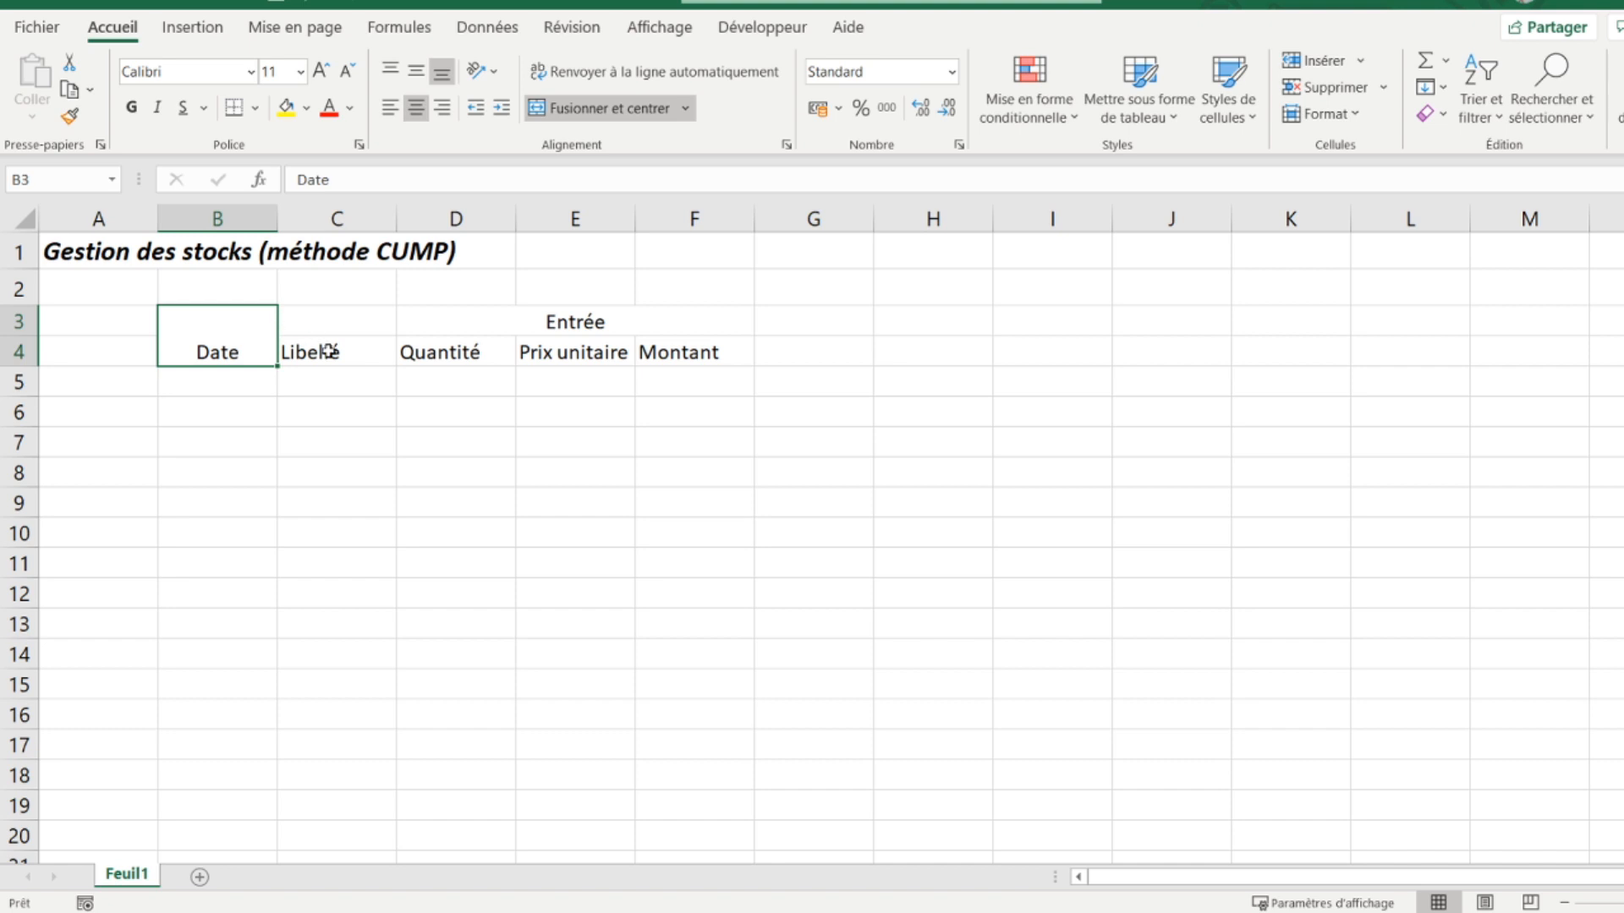
left_click_drag(333, 352, 334, 320)
left_click(596, 113)
Step: Center the header block B3:F4 both vertically and horizontally
left_click_drag(449, 349, 406, 348)
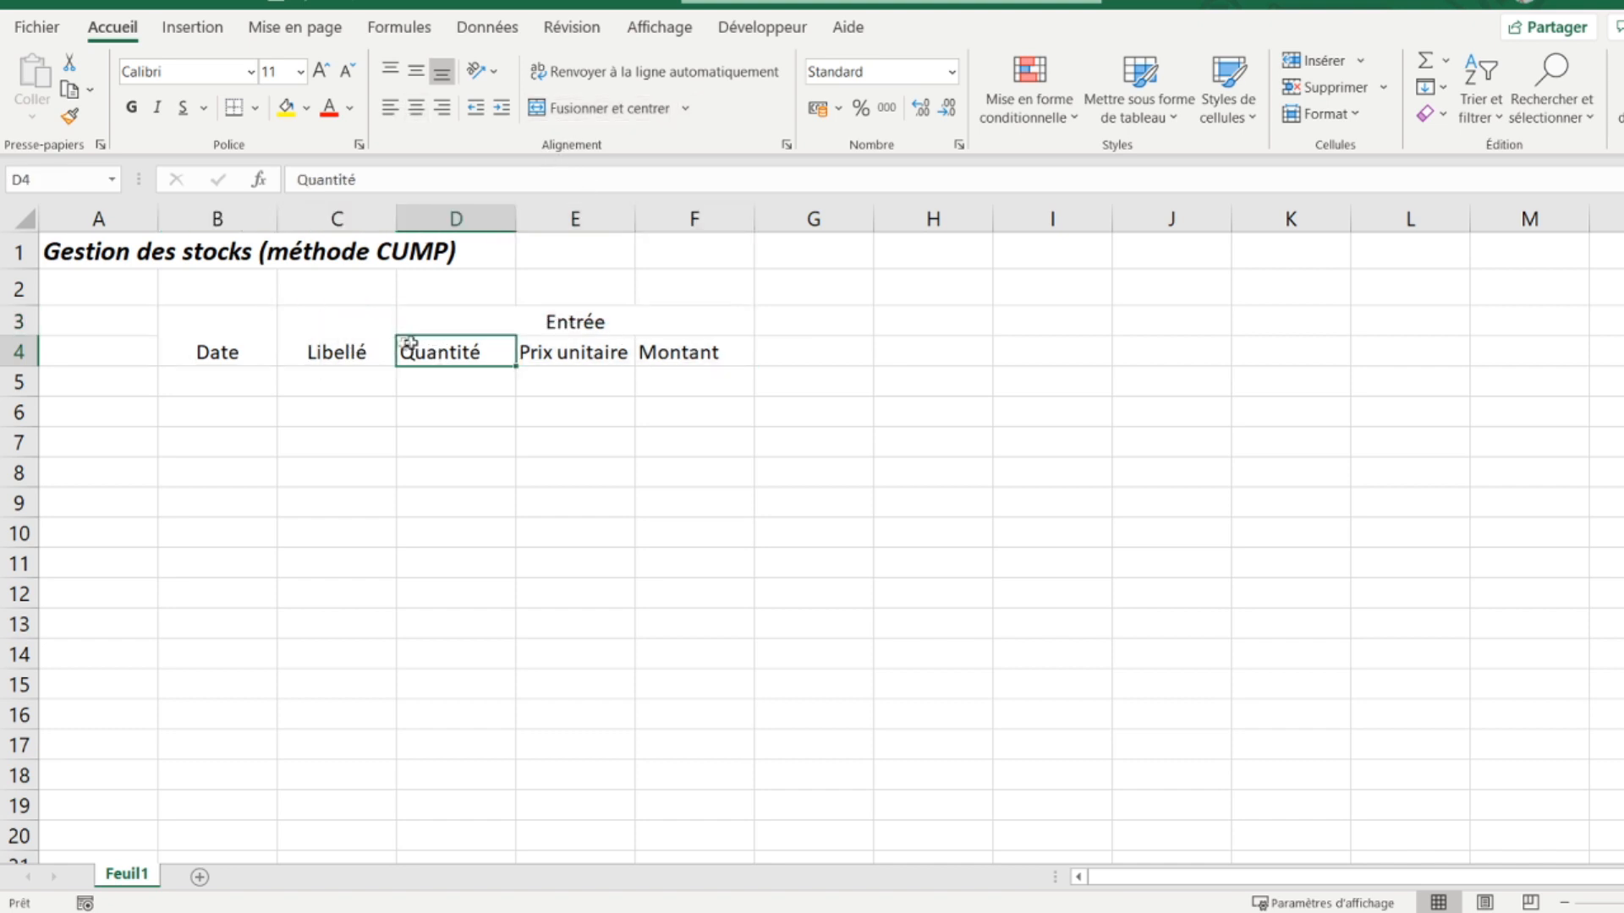
left_click_drag(225, 333, 583, 344)
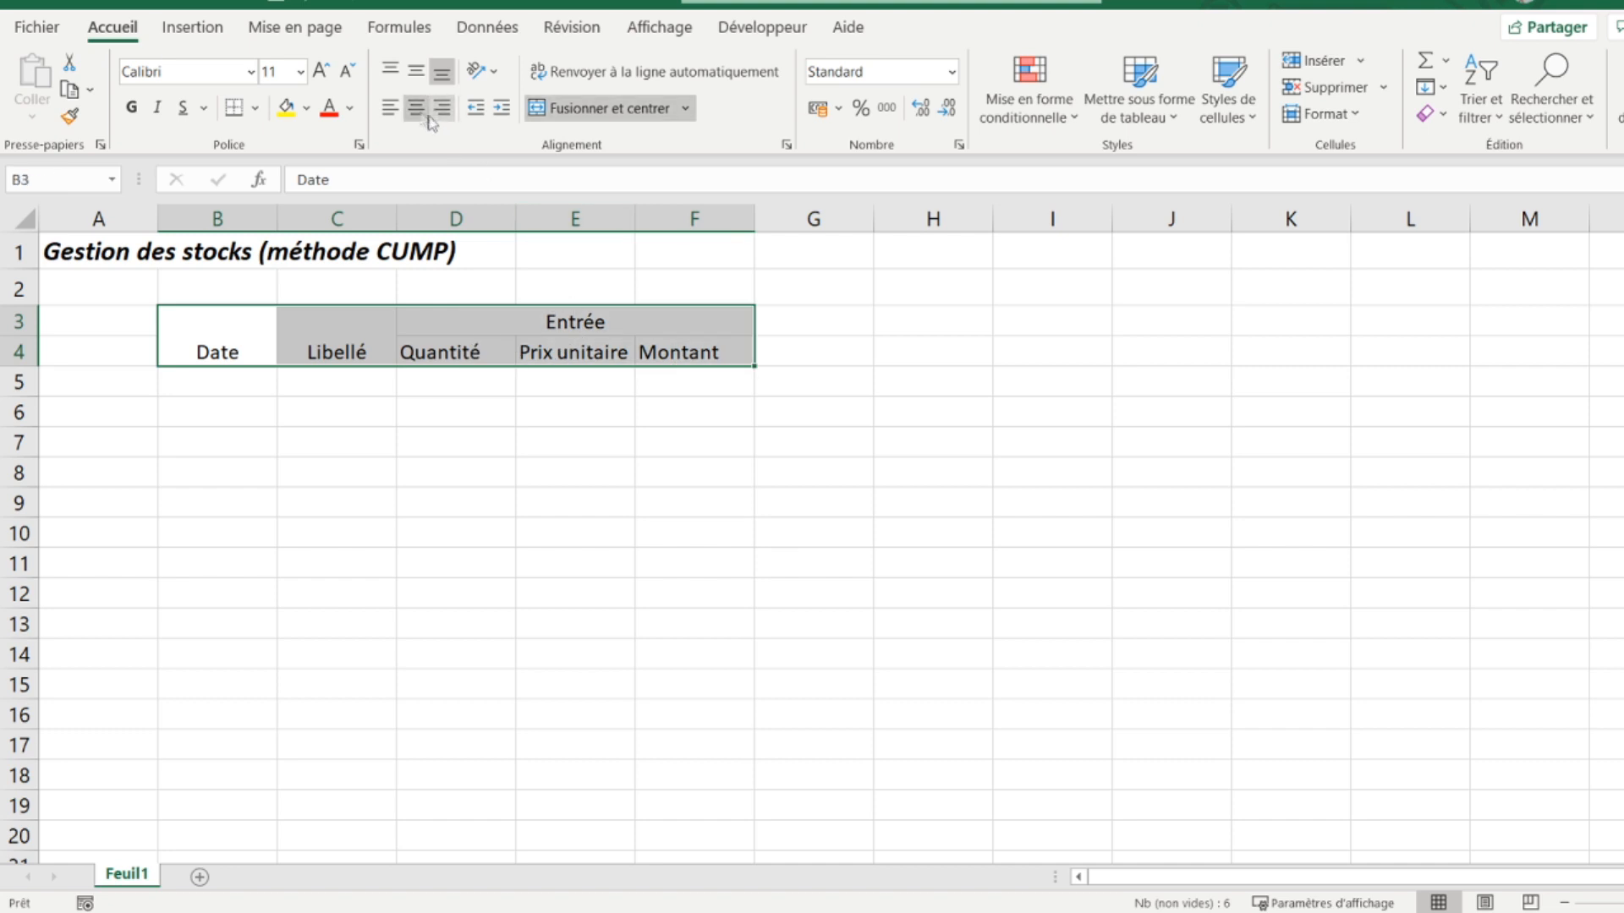
left_click(415, 71)
left_click(415, 108)
left_click(416, 110)
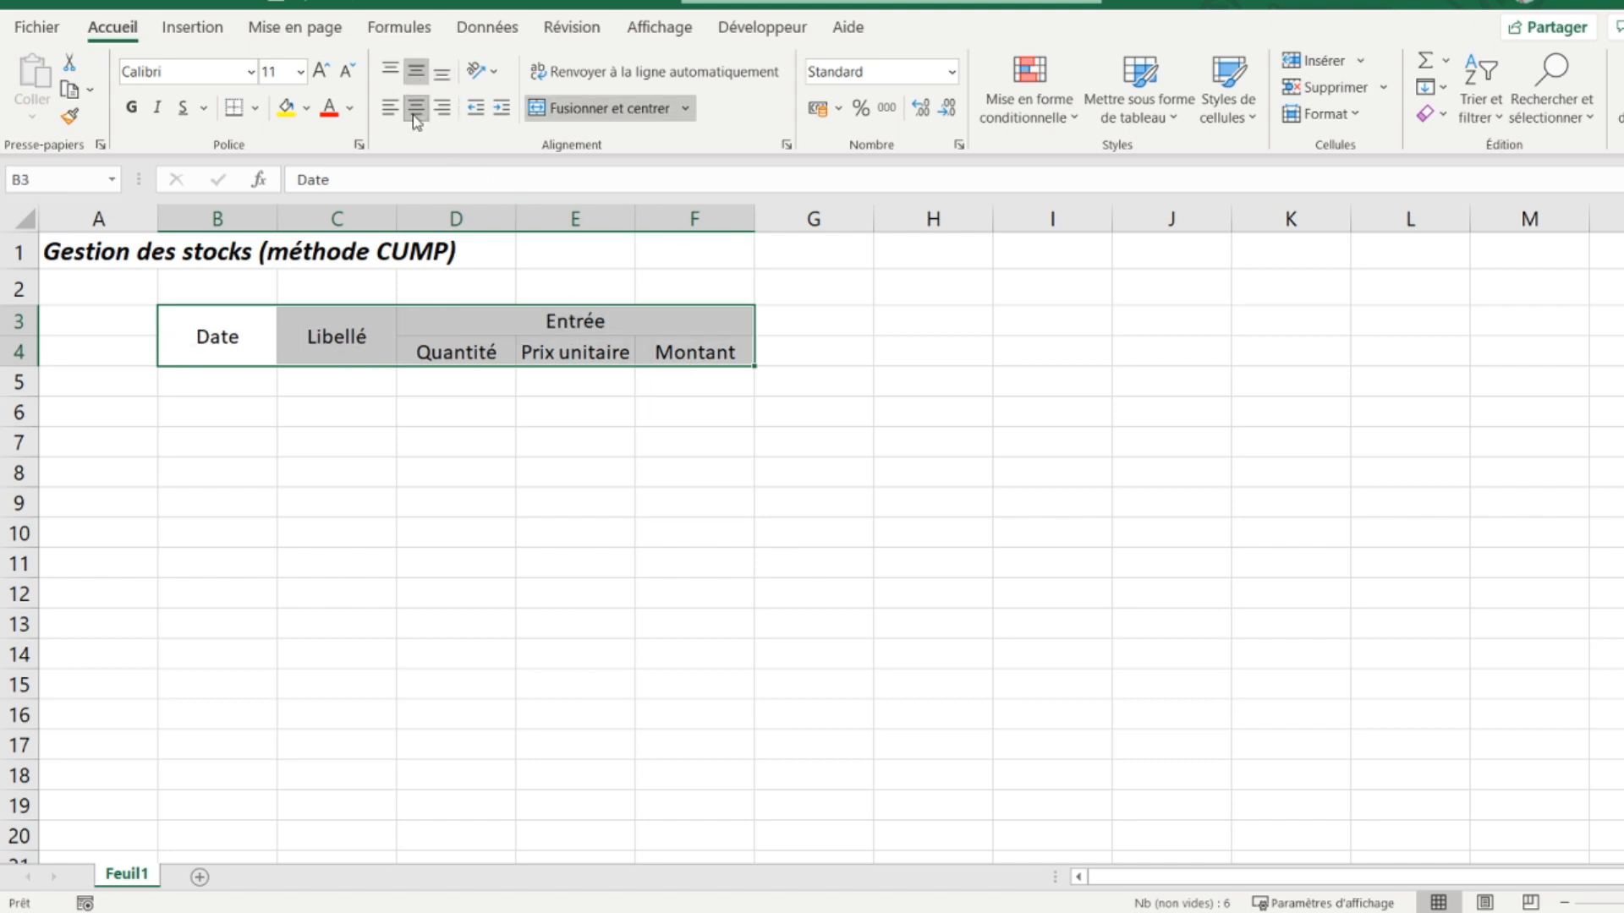
Step: Enter the group header "Sortie" in G3 with the subheaders "Quantité", "Prix unitaire" and "Montant" in G4:I4
left_click(791, 319)
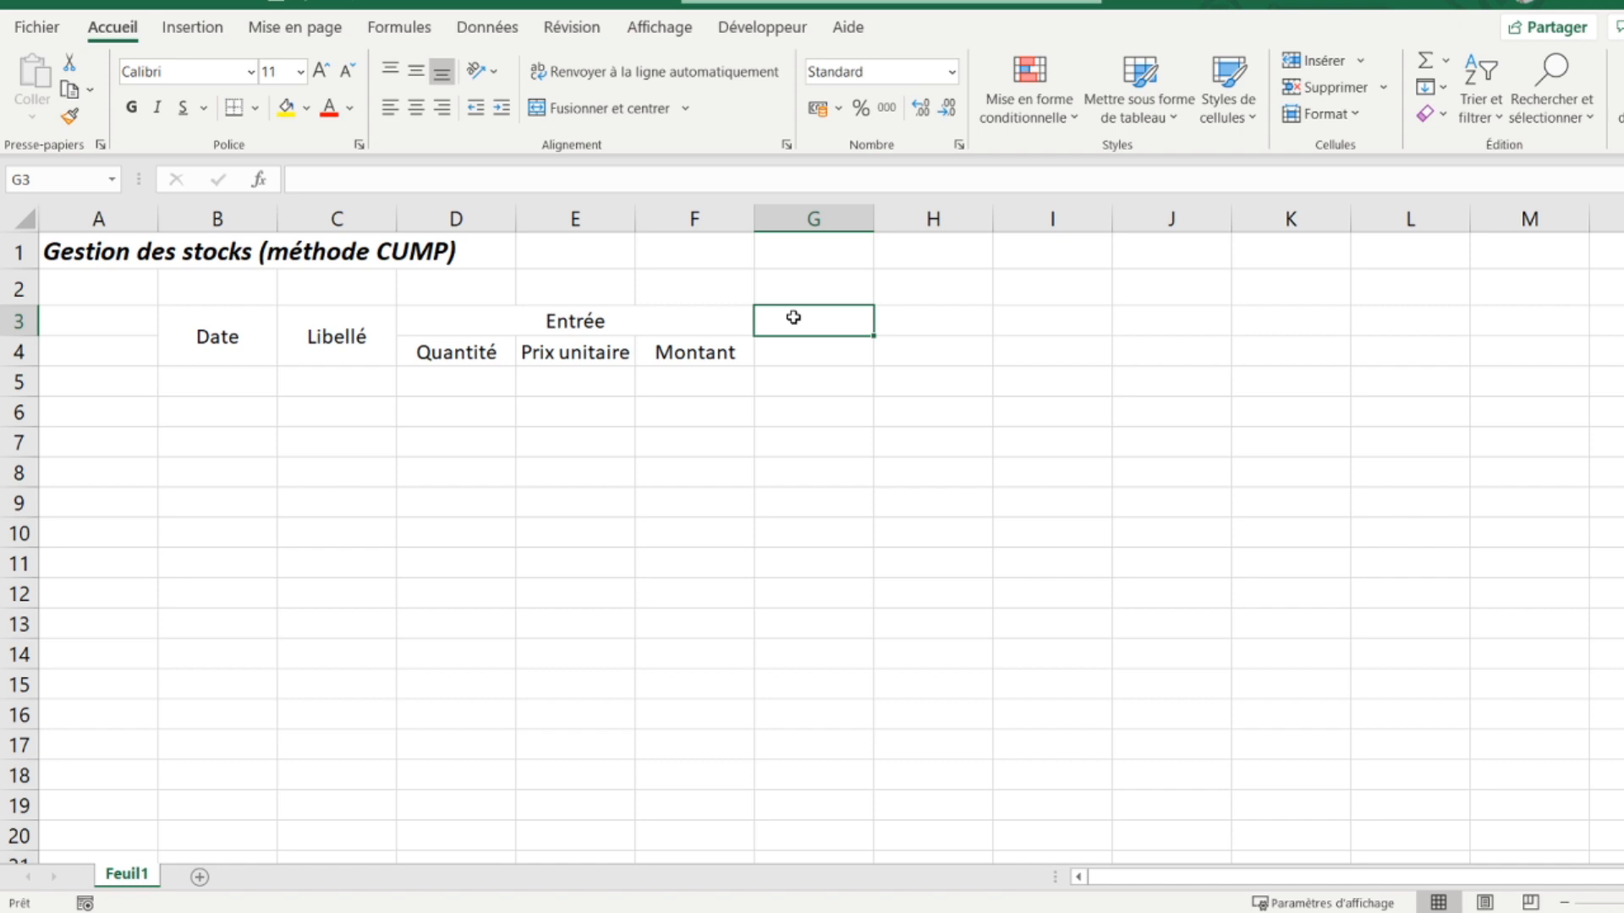
type("Sortie")
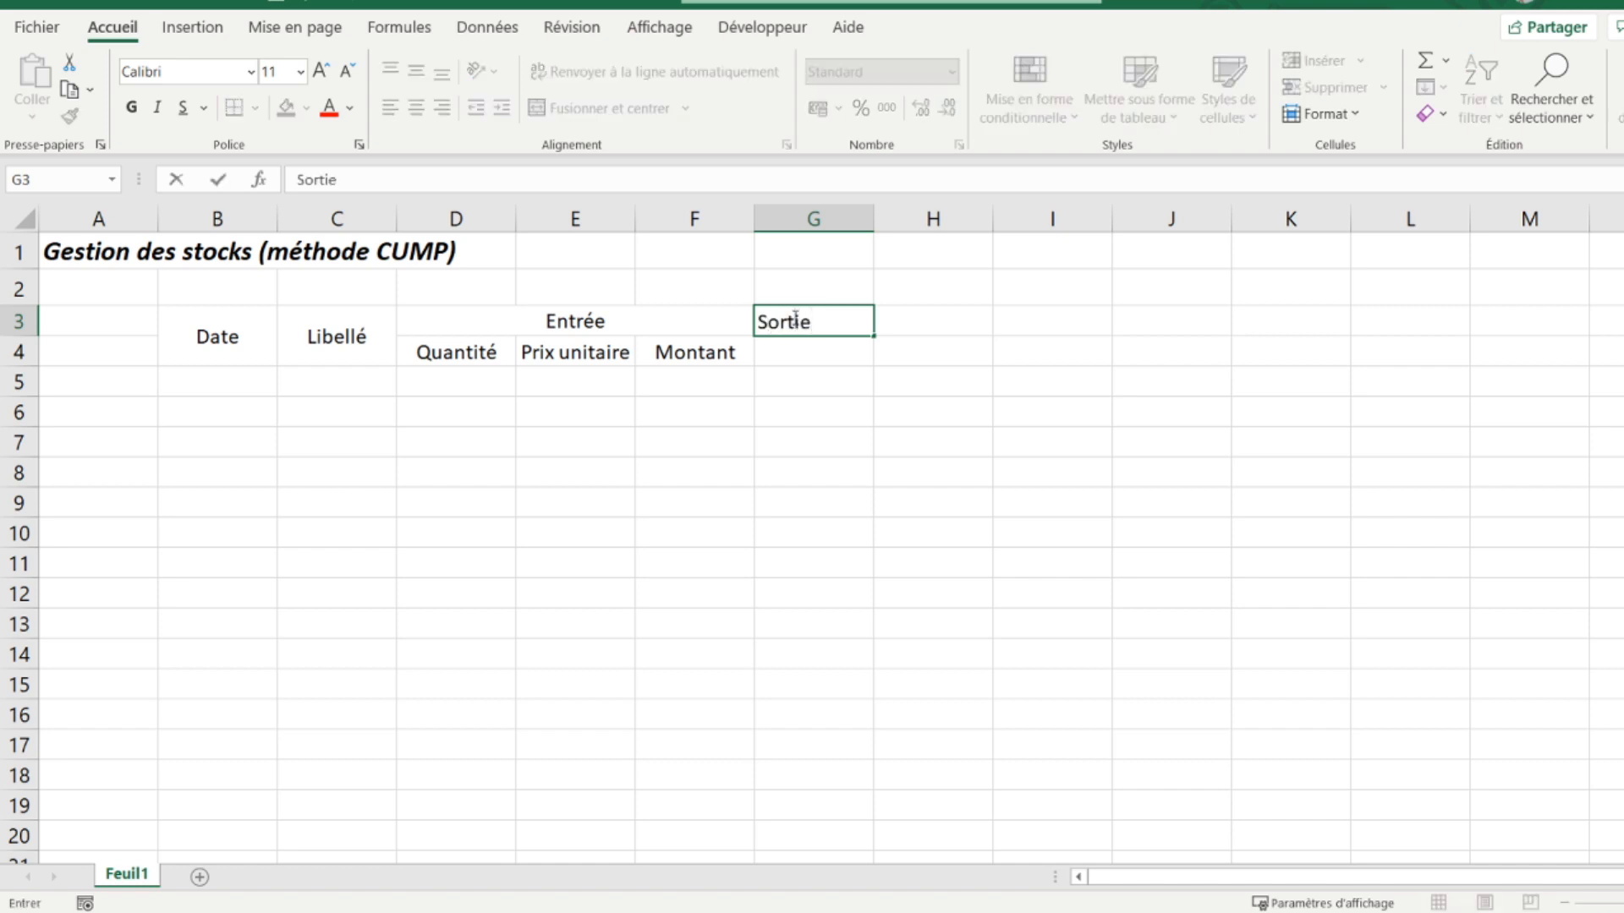
key("Return")
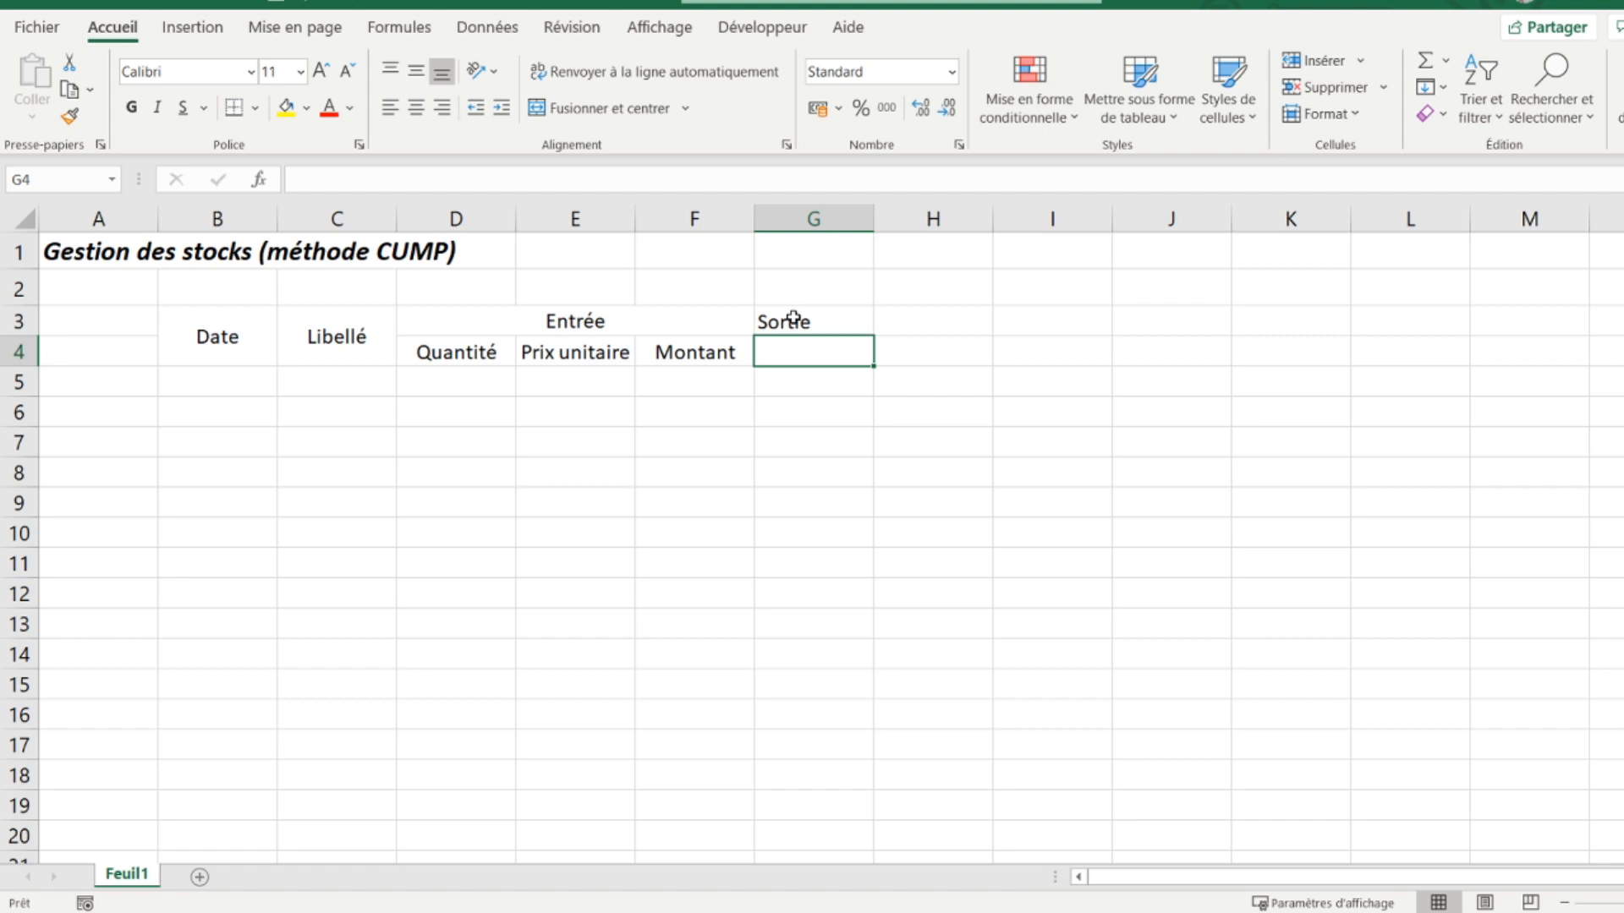
type("Quanti")
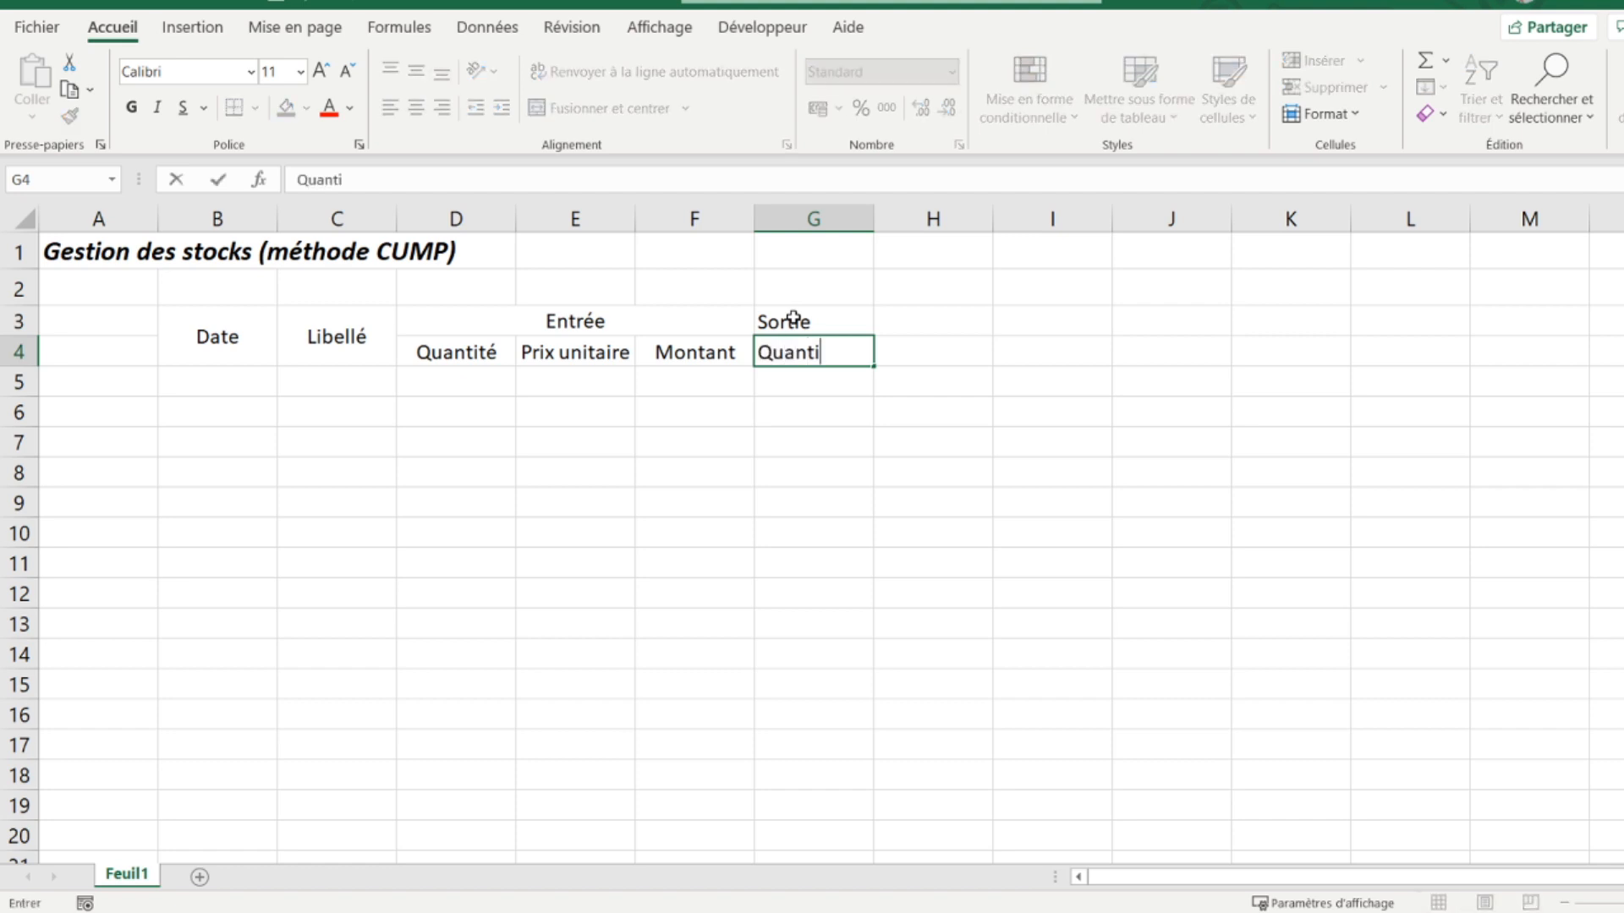
type("té")
key("Tab")
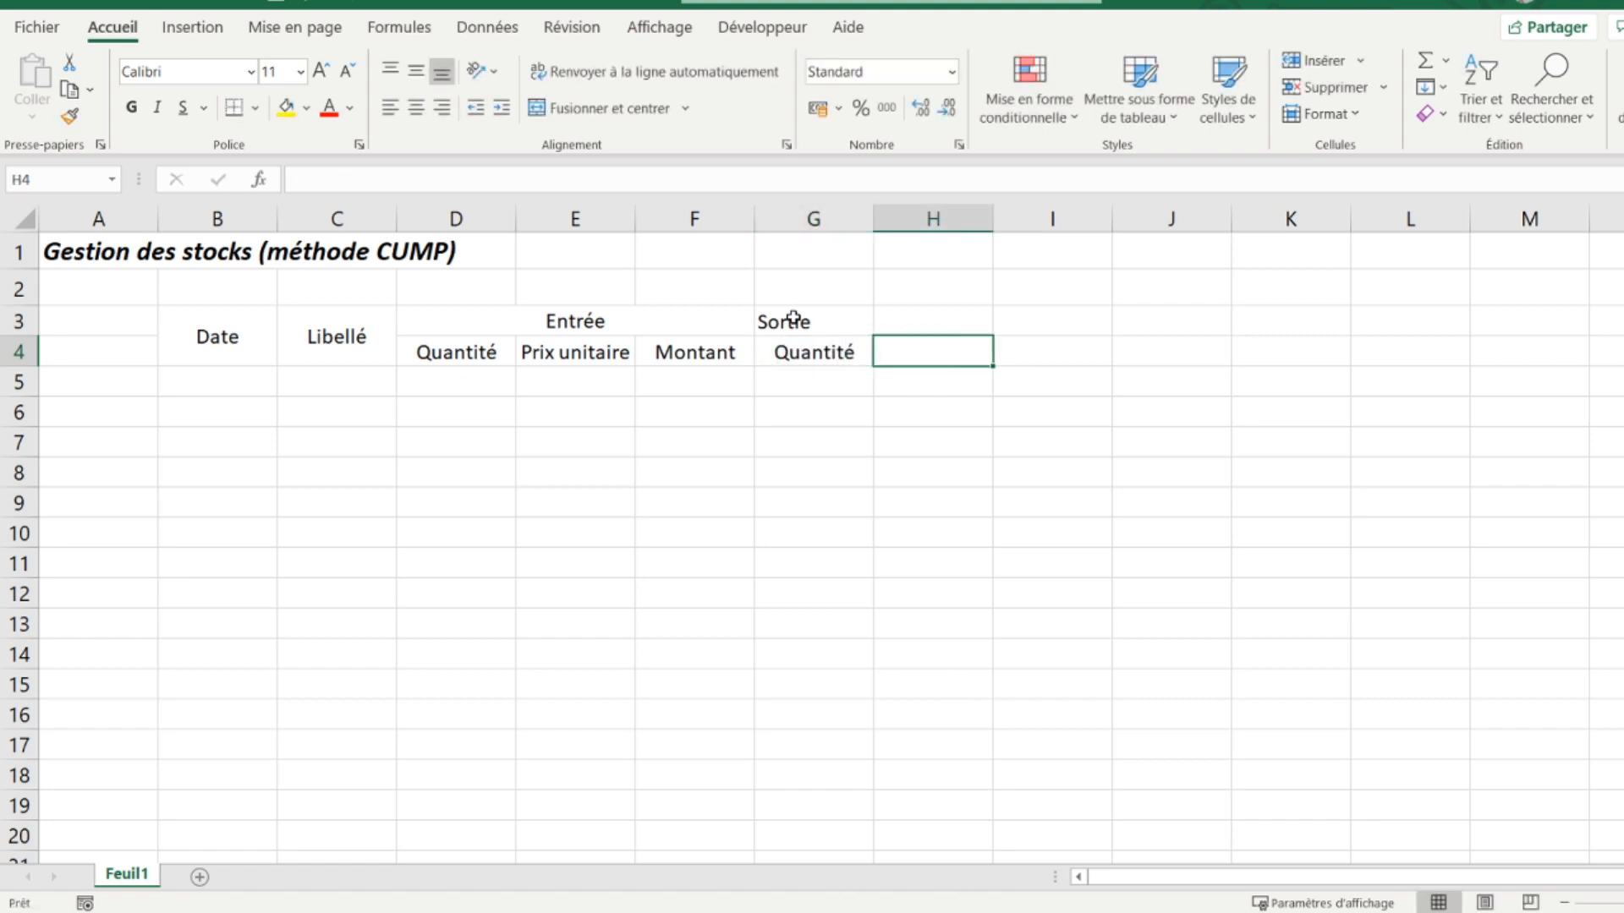
type("P")
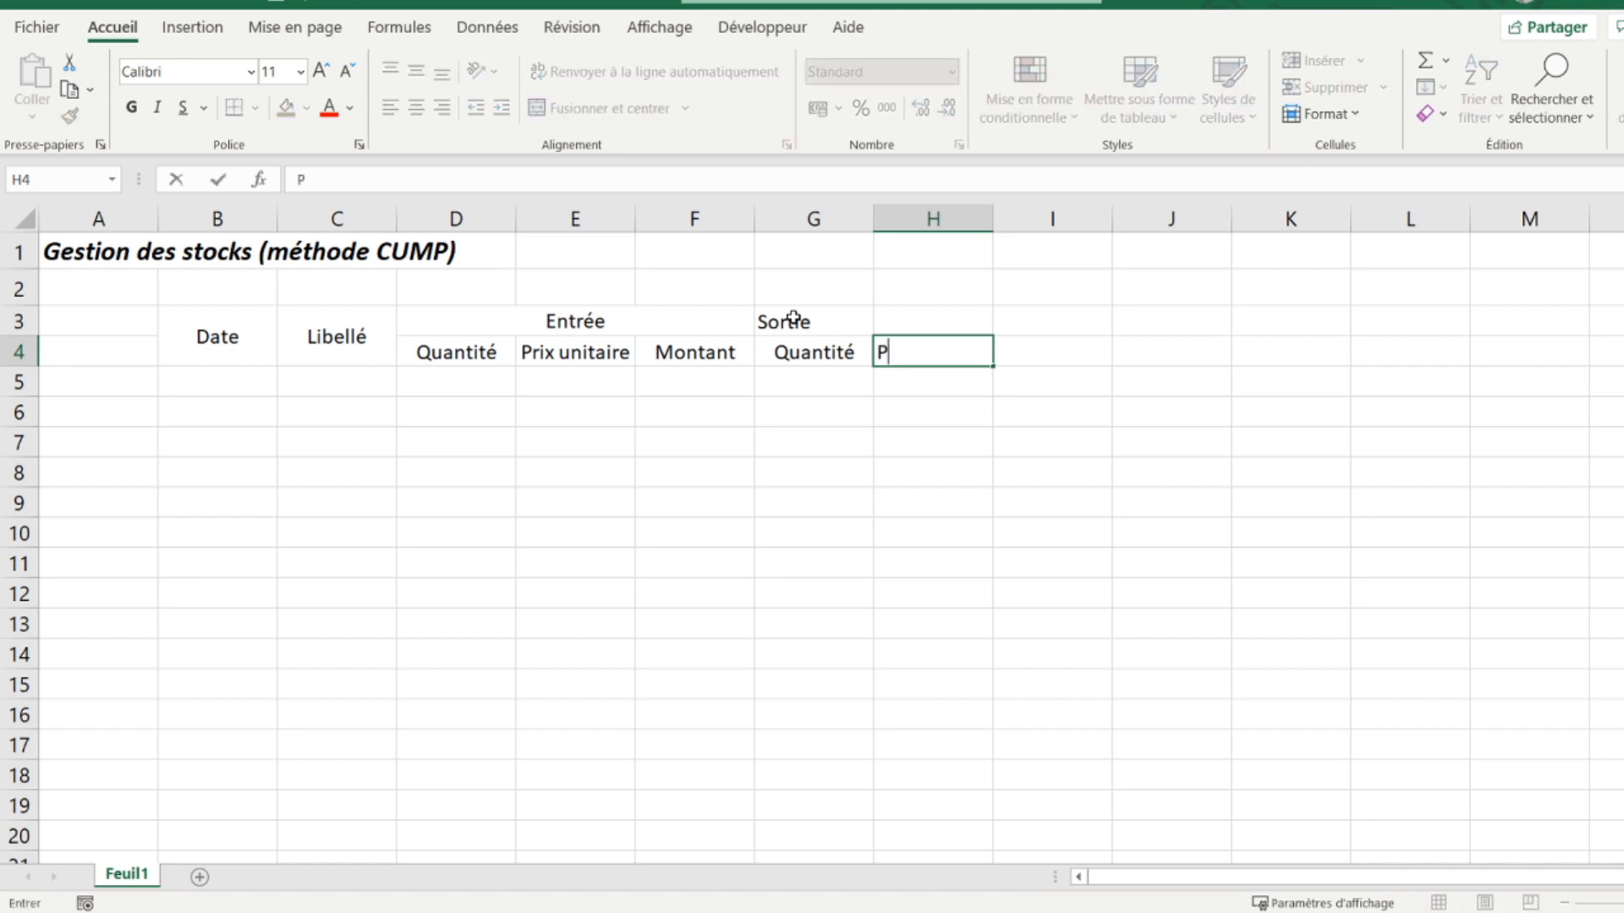
type("rix unitaire")
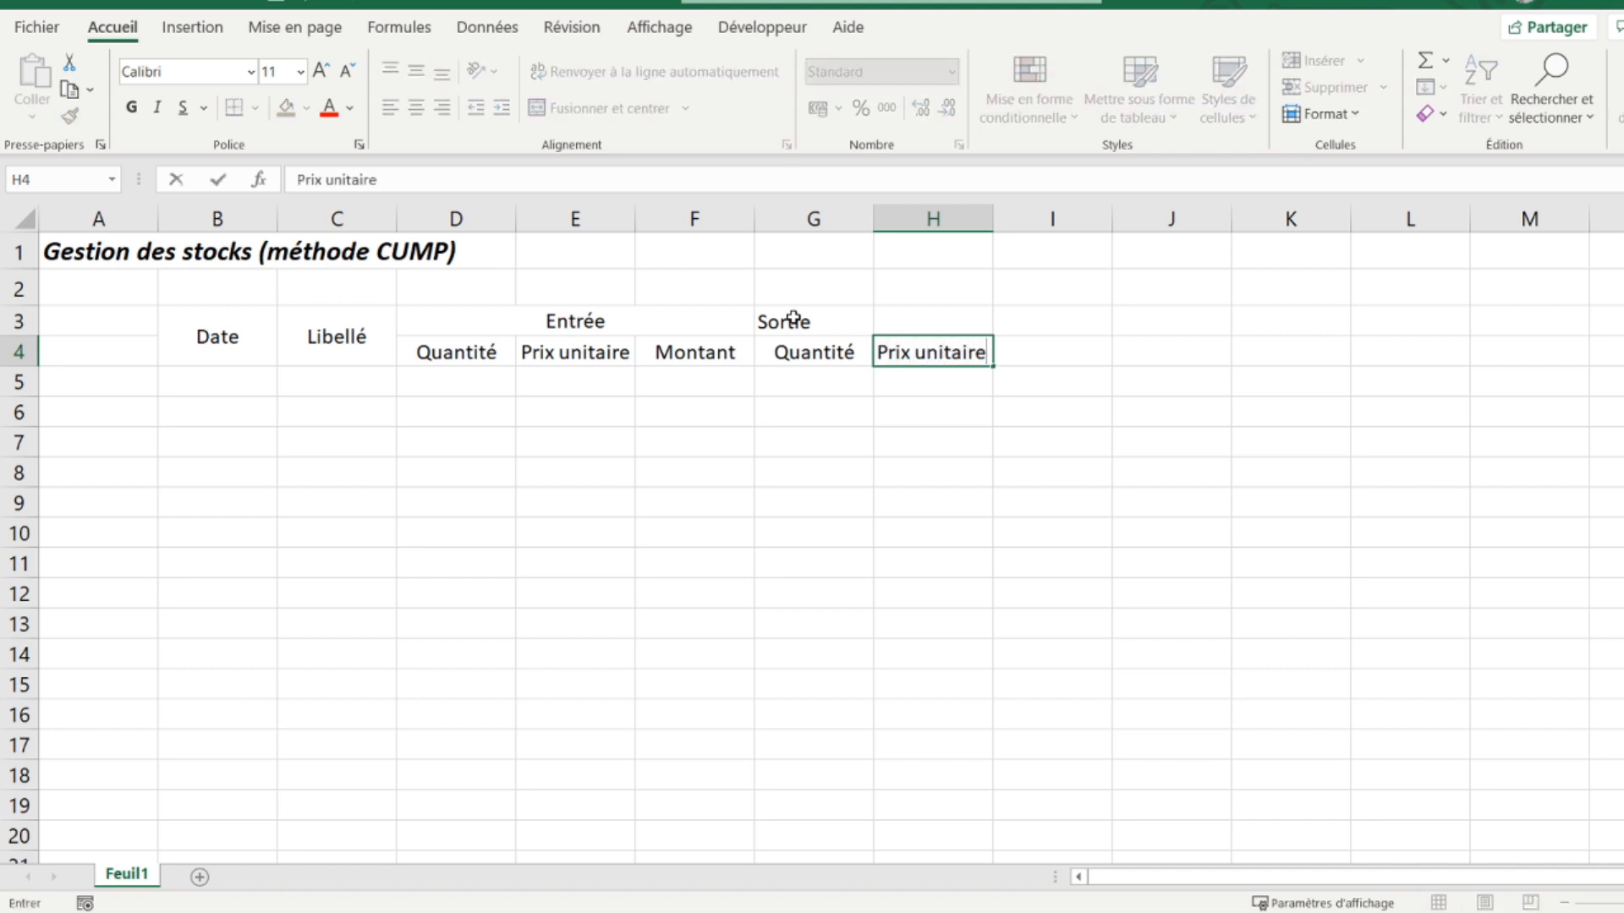
key("Tab")
type("Montant")
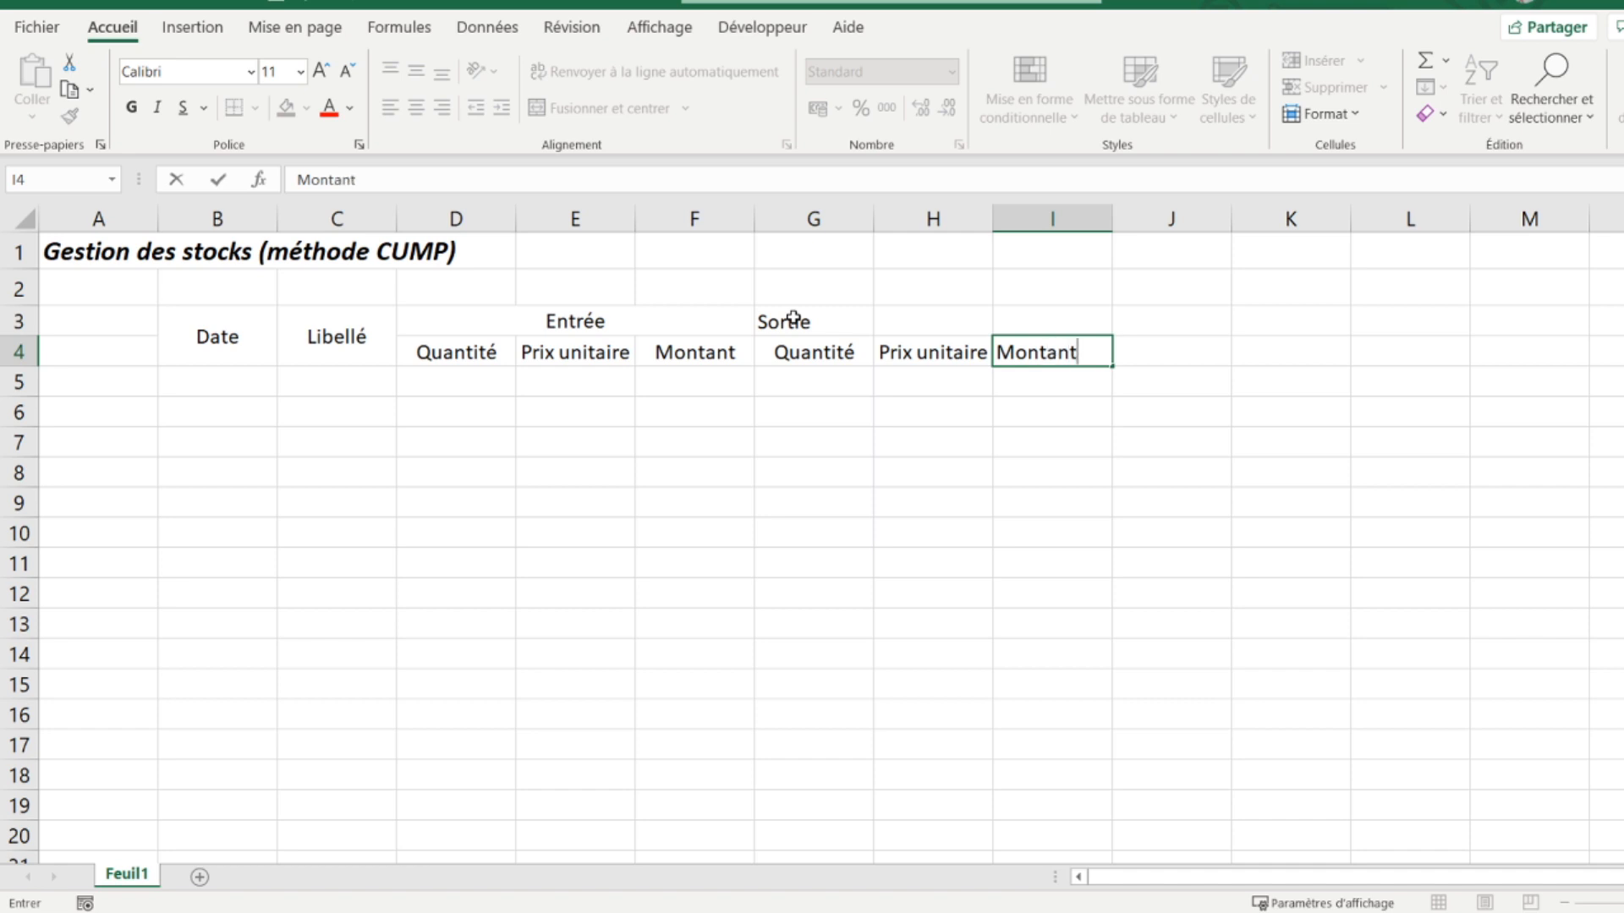
key("Tab")
Step: Merge and center the Sortie header across G3:I3
left_click_drag(794, 319, 1018, 326)
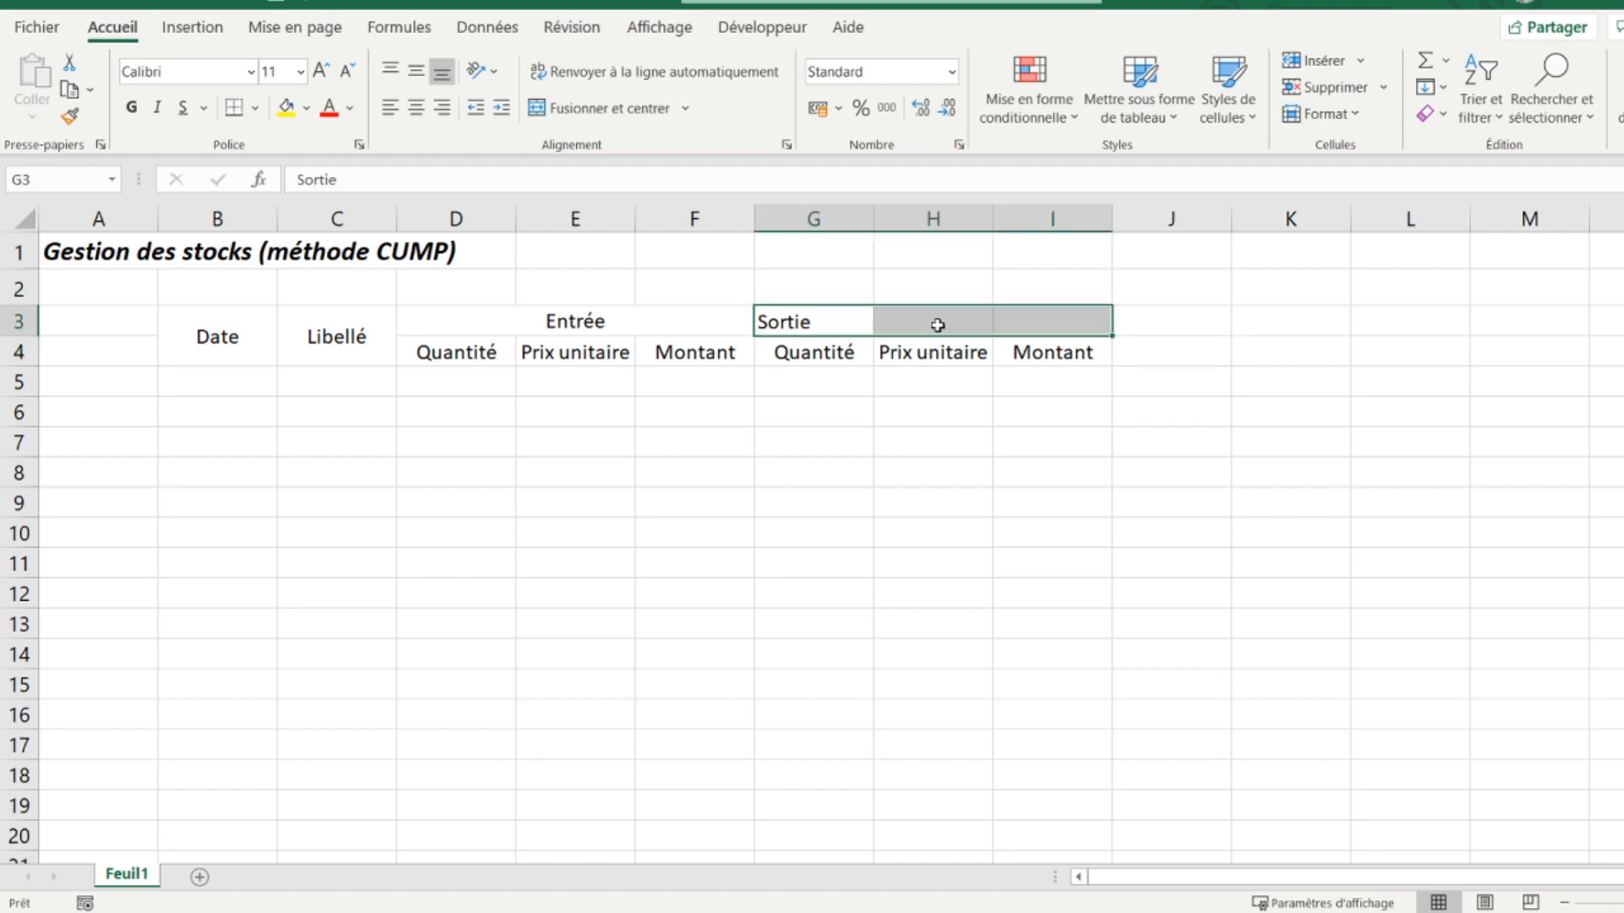
left_click(609, 108)
left_click_drag(783, 352, 1049, 352)
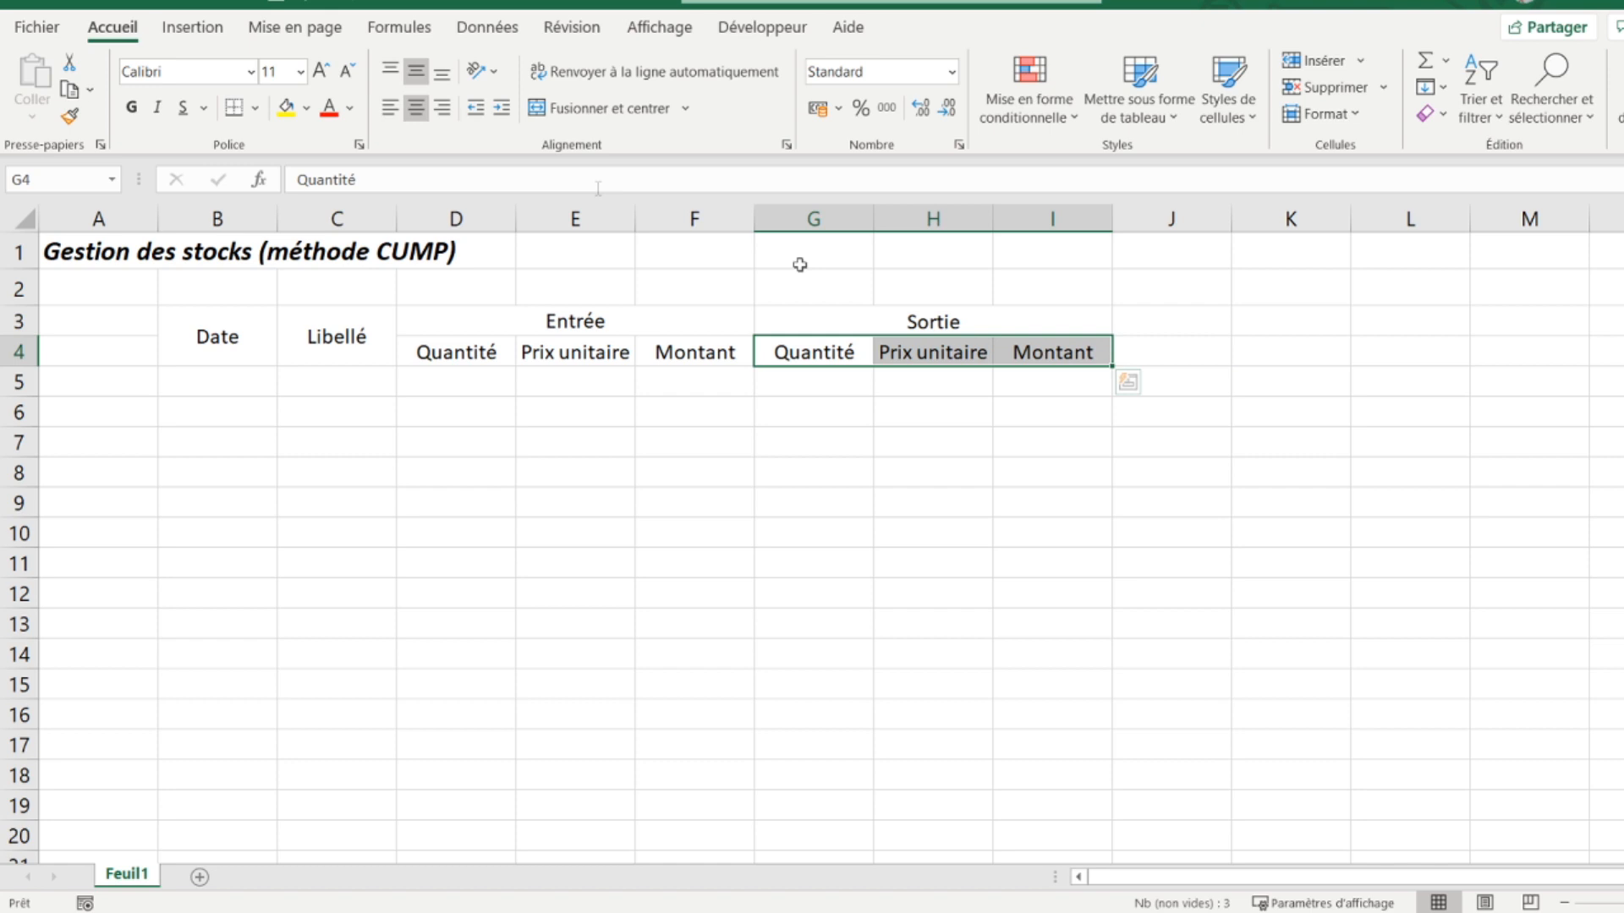
left_click(1127, 323)
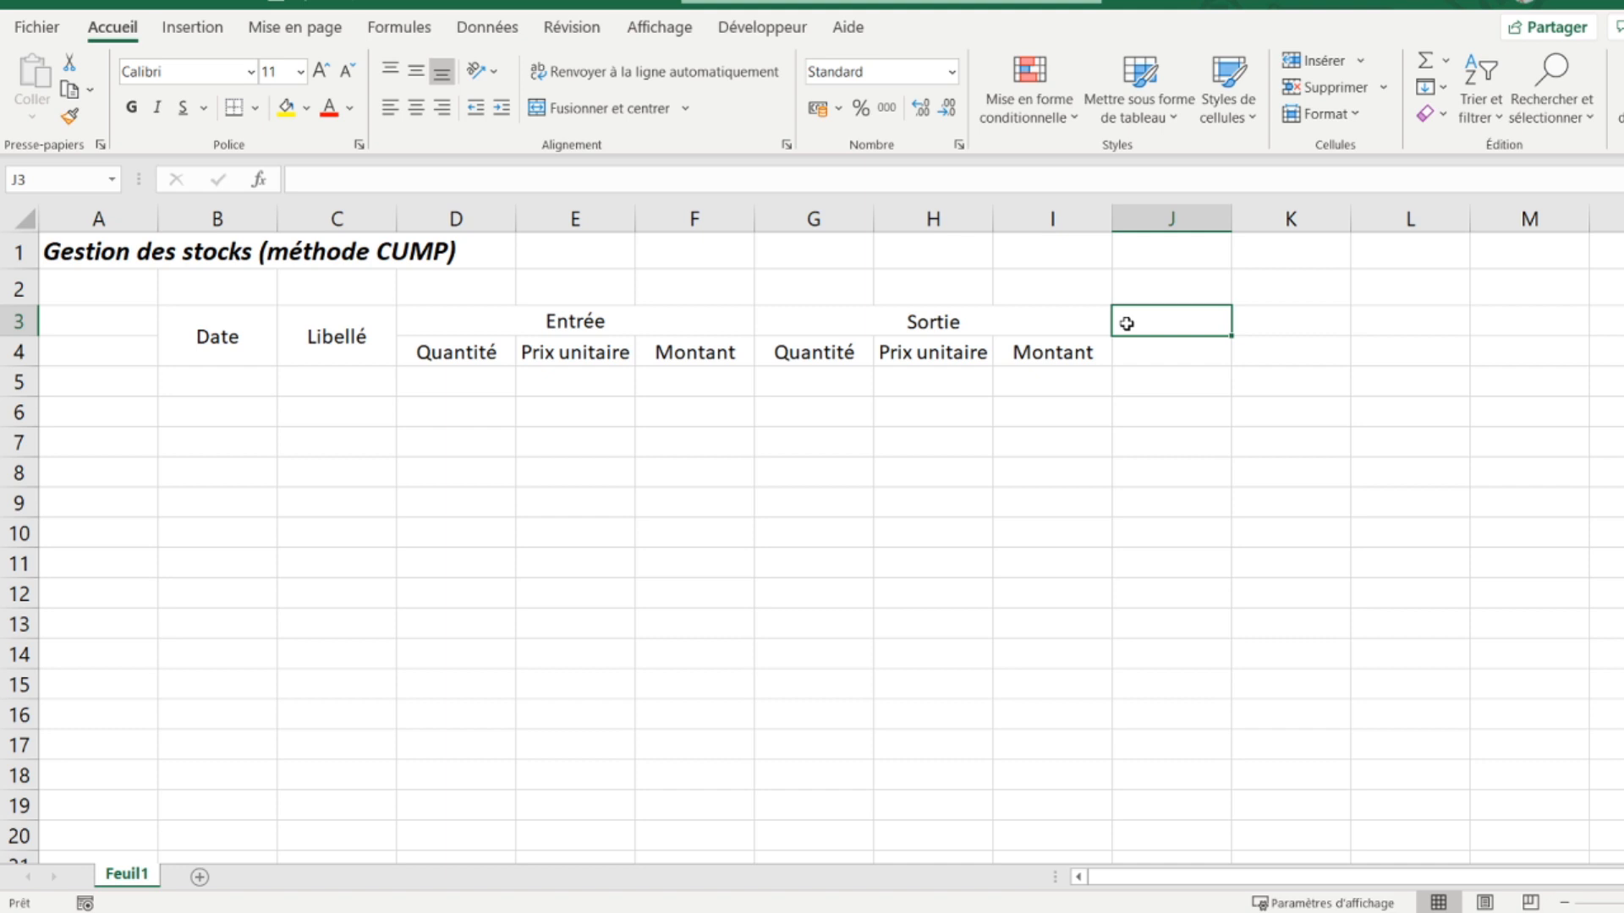
Step: Enter the group header "Stock (CUMP)" in J3 and merge and center it across J3:L3
type("Stock (")
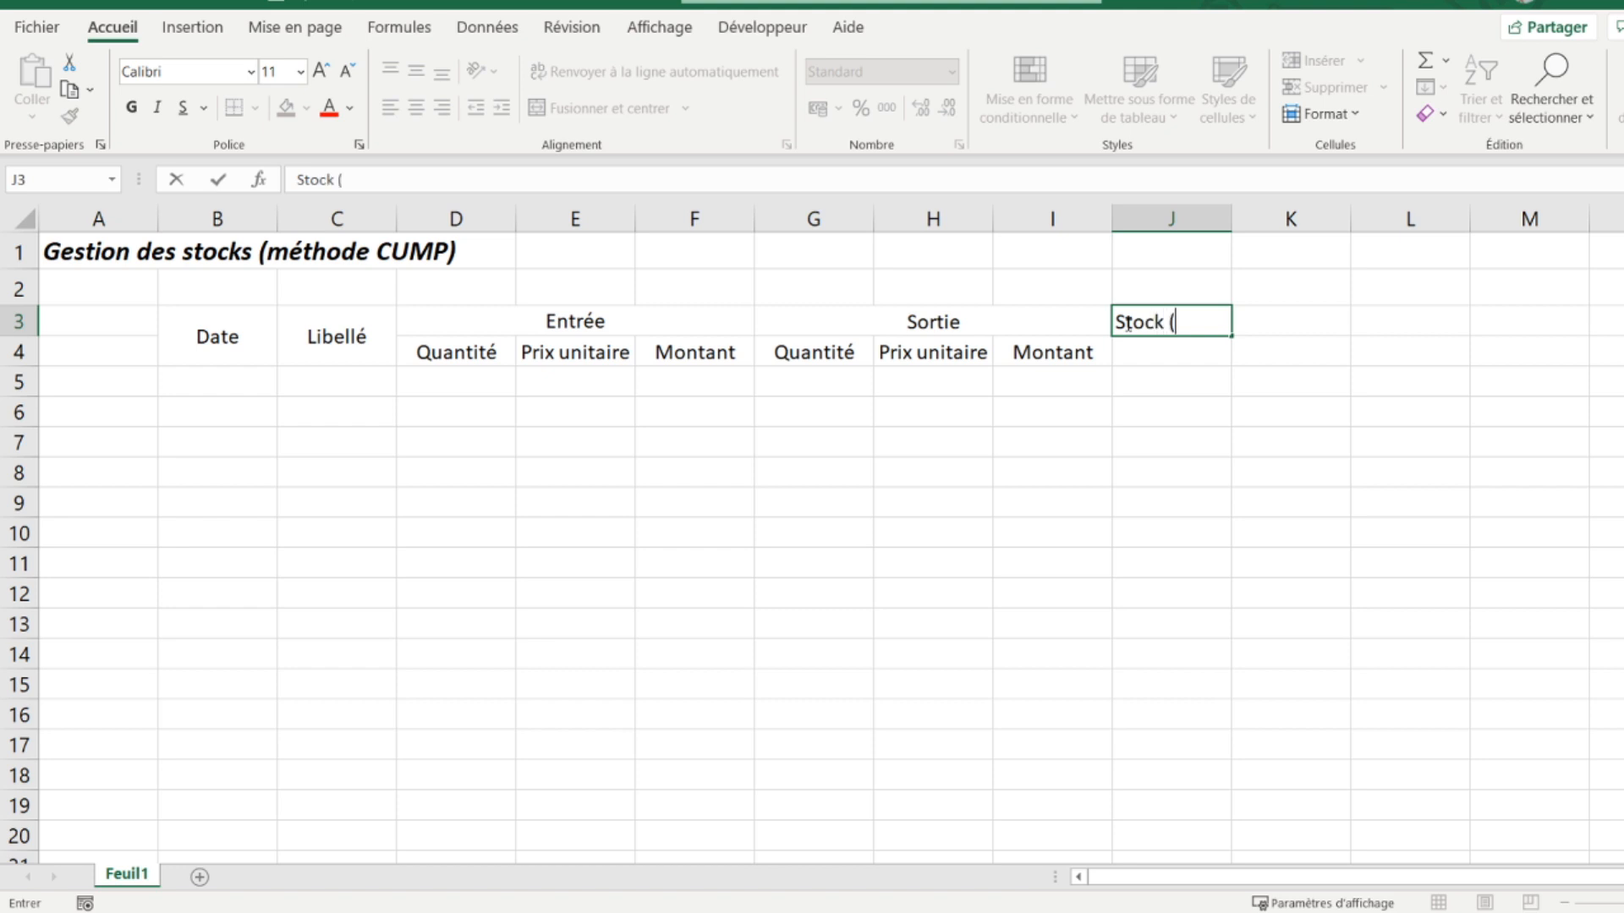
type("CUMP)")
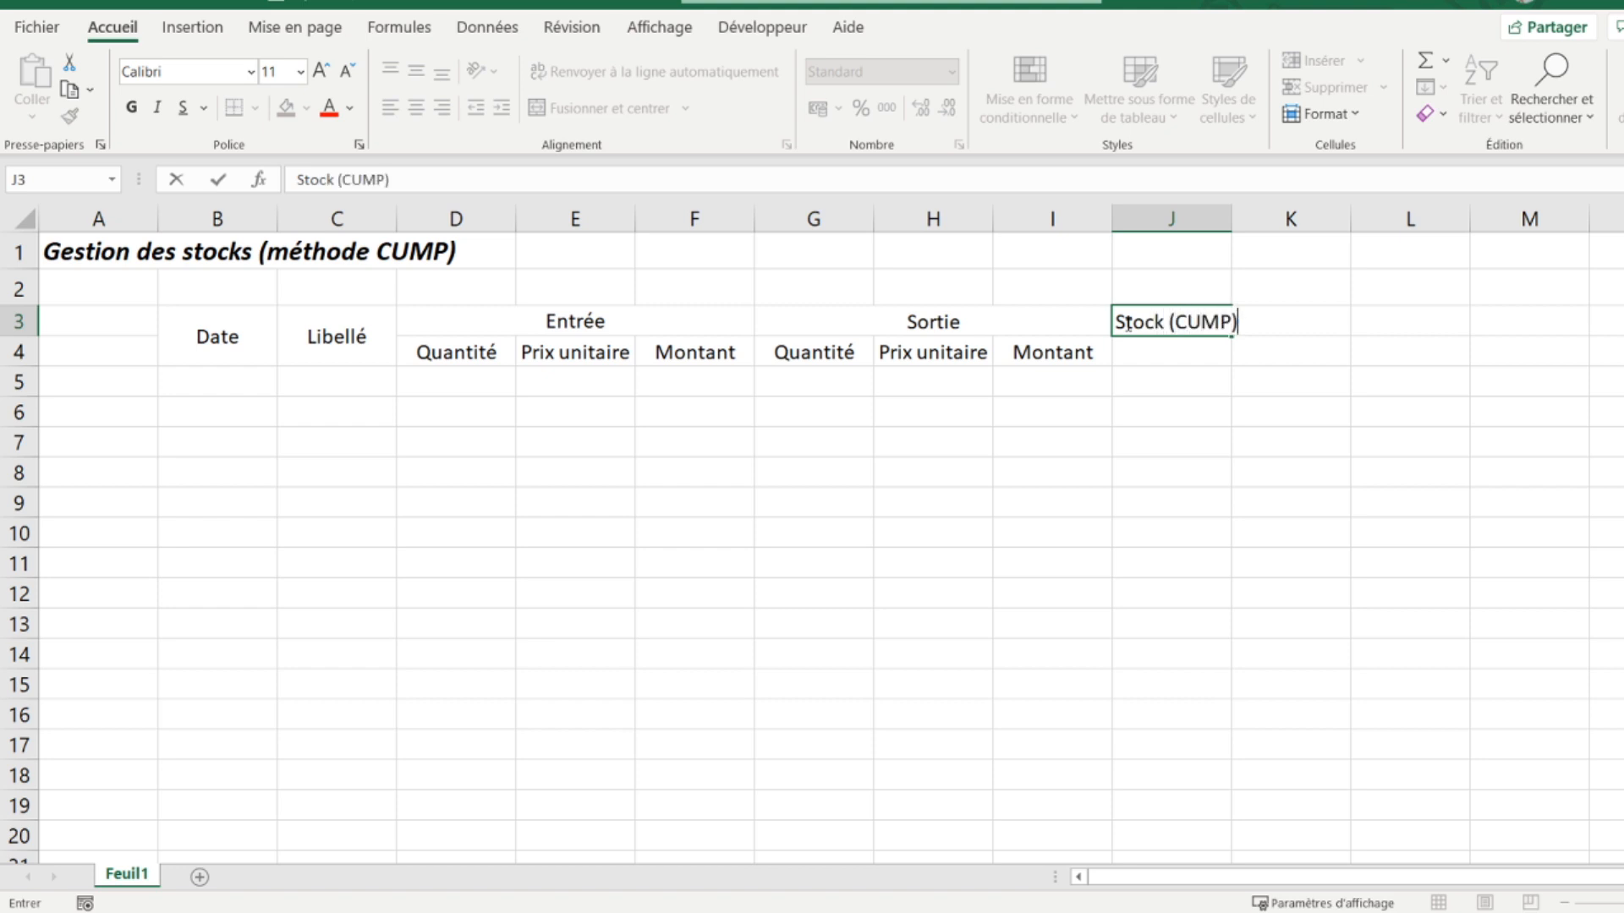
key("Return")
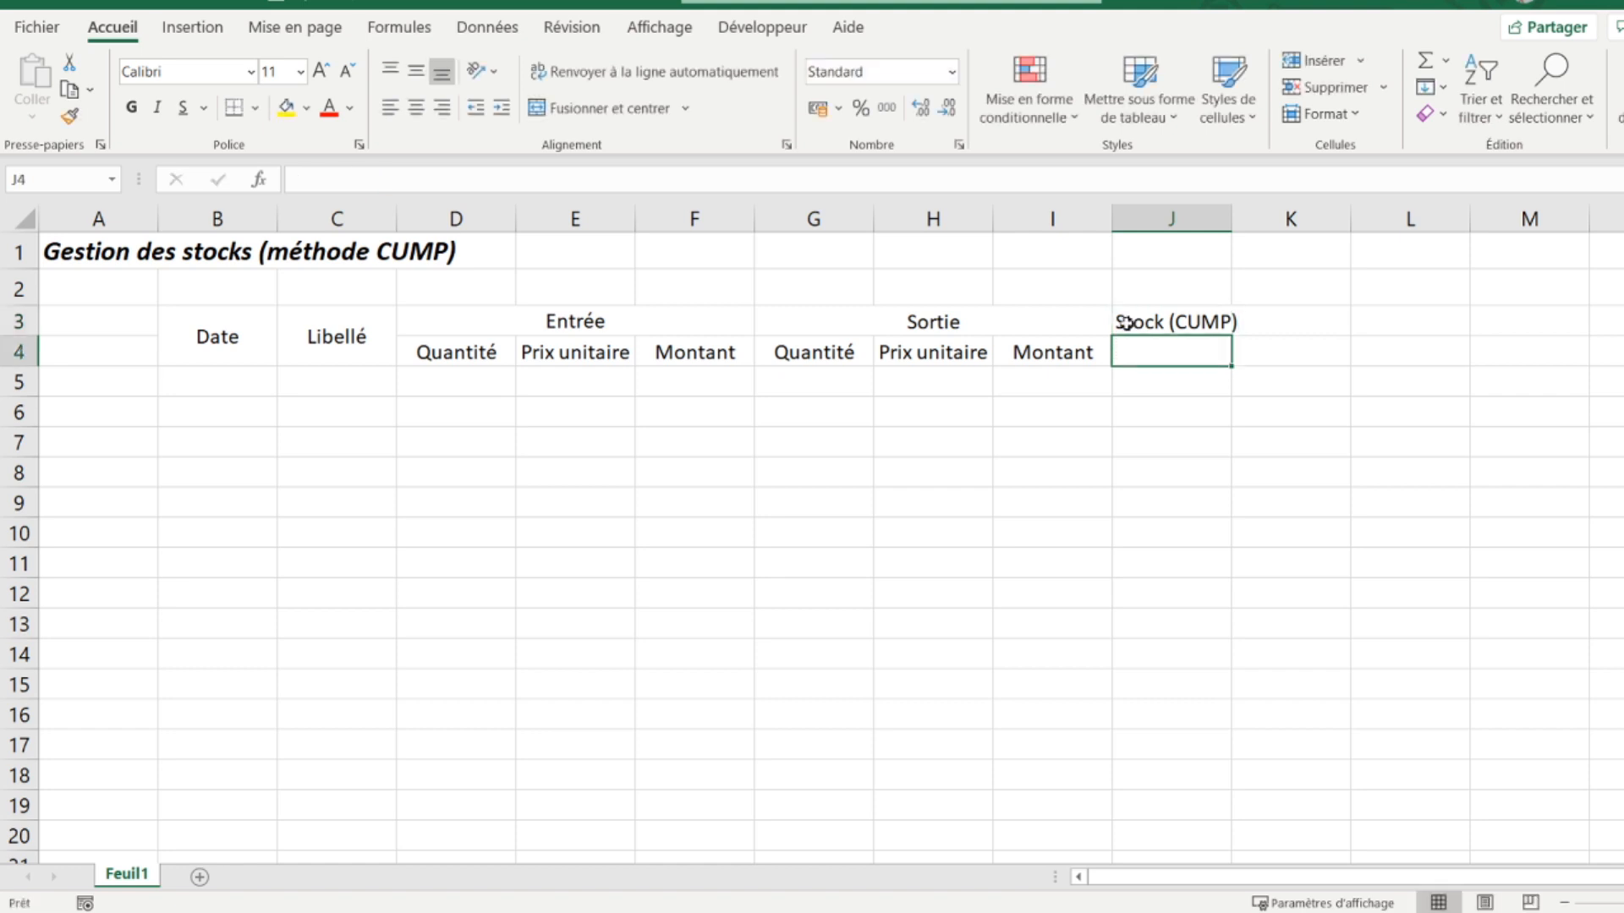
left_click_drag(1125, 323, 1359, 330)
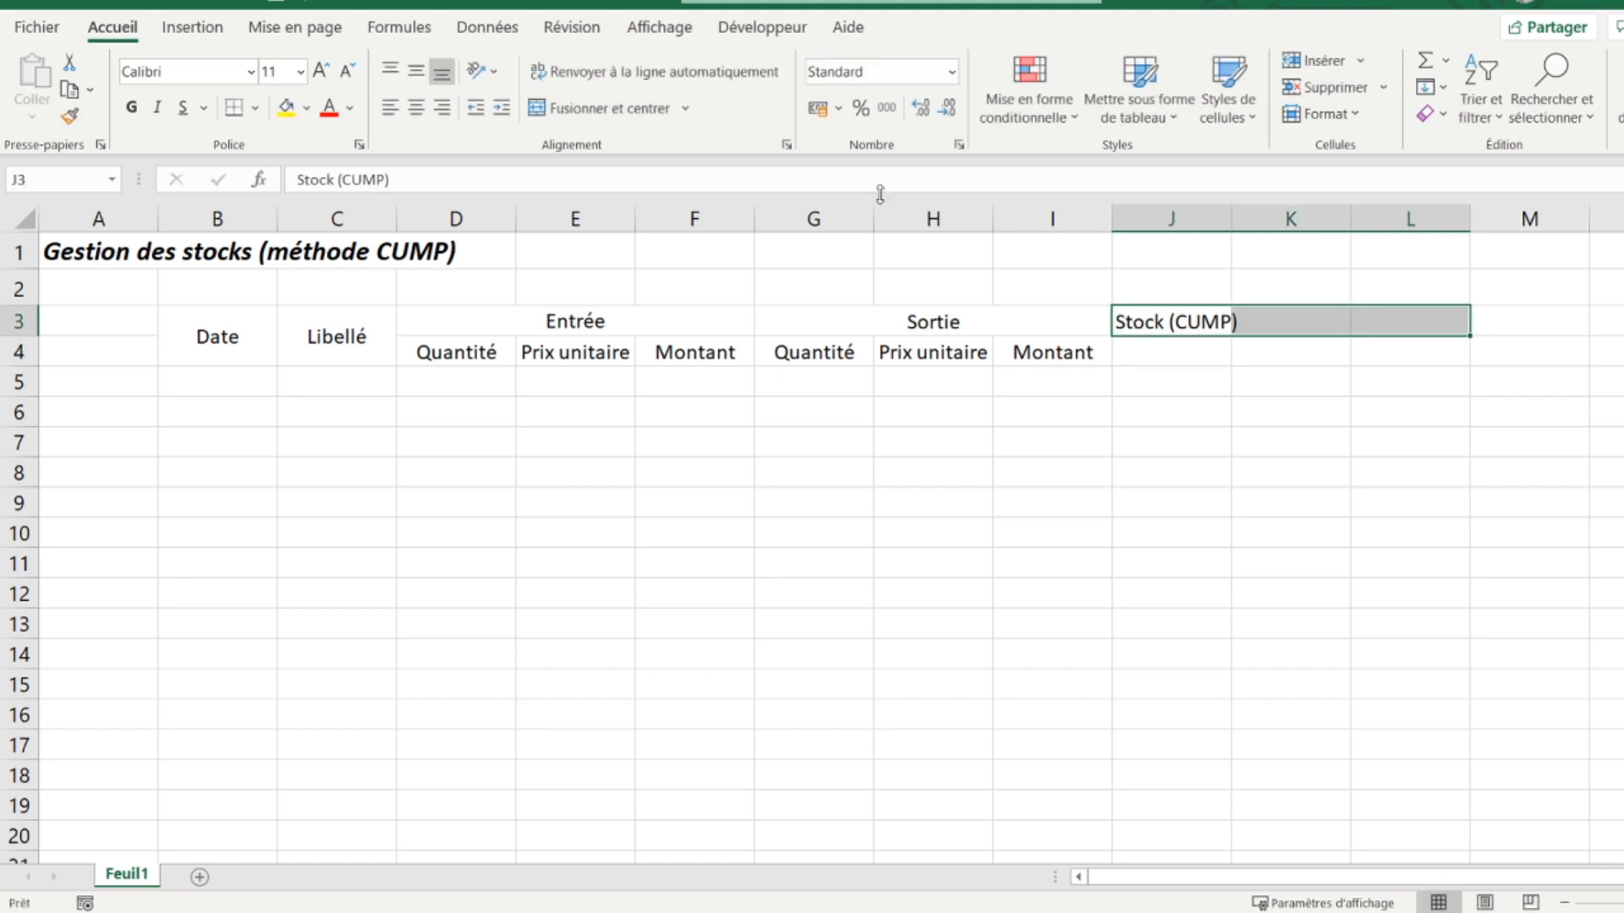
left_click(607, 108)
Step: Enter the subheaders "Quantité", "Prix unitaire" and "Montant" in J4:L4 under Stock (CUMP)
left_click(1199, 350)
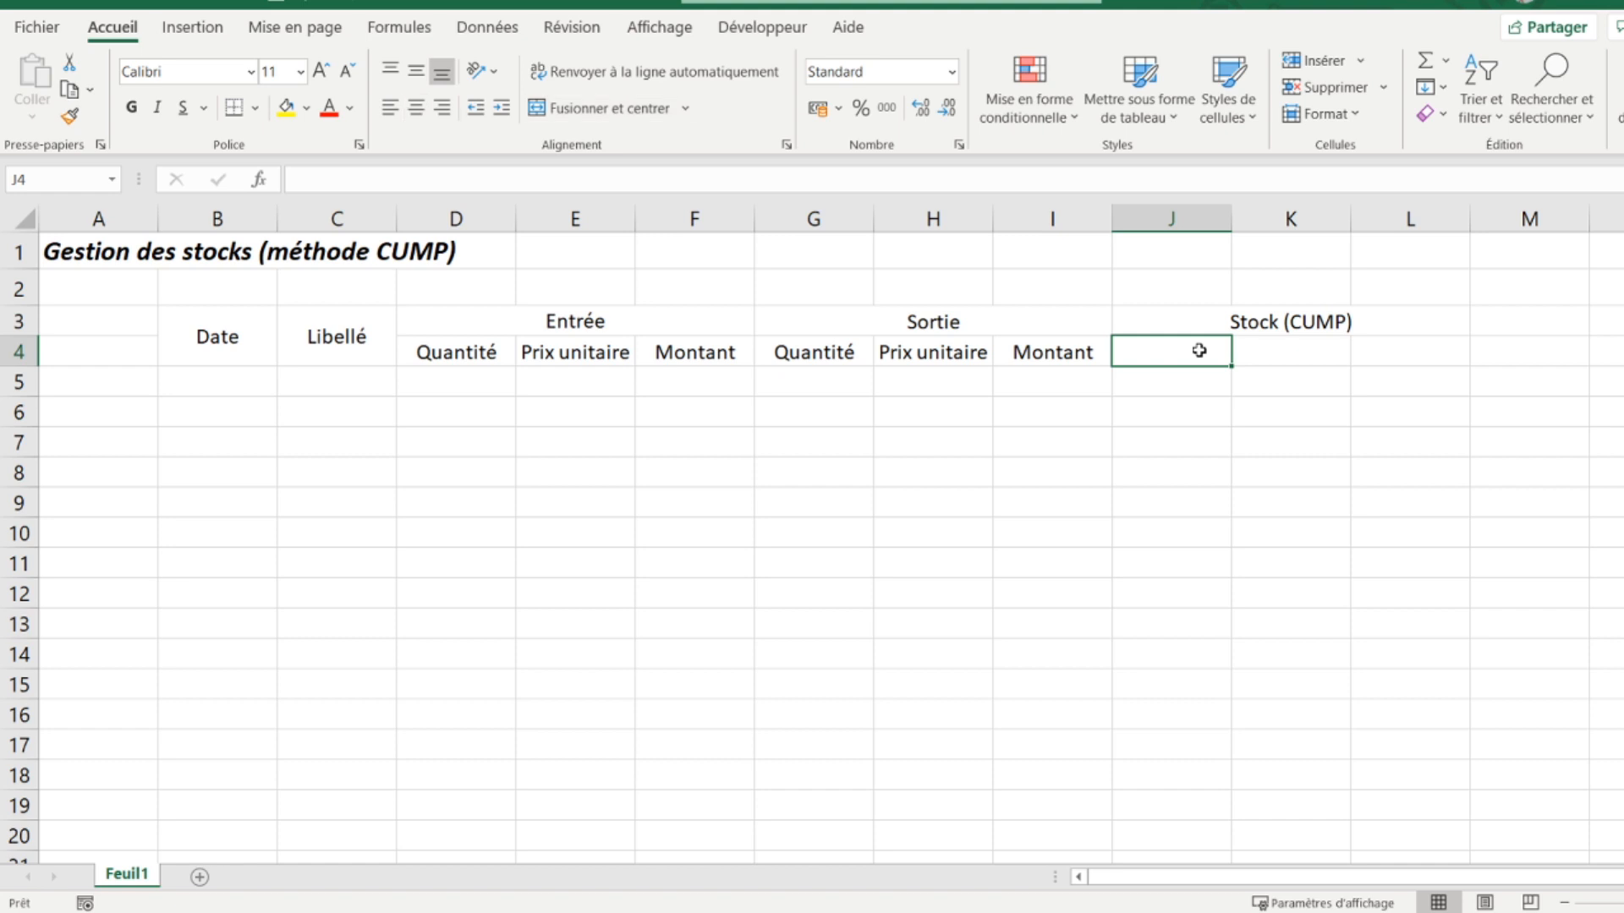
type("Quantité")
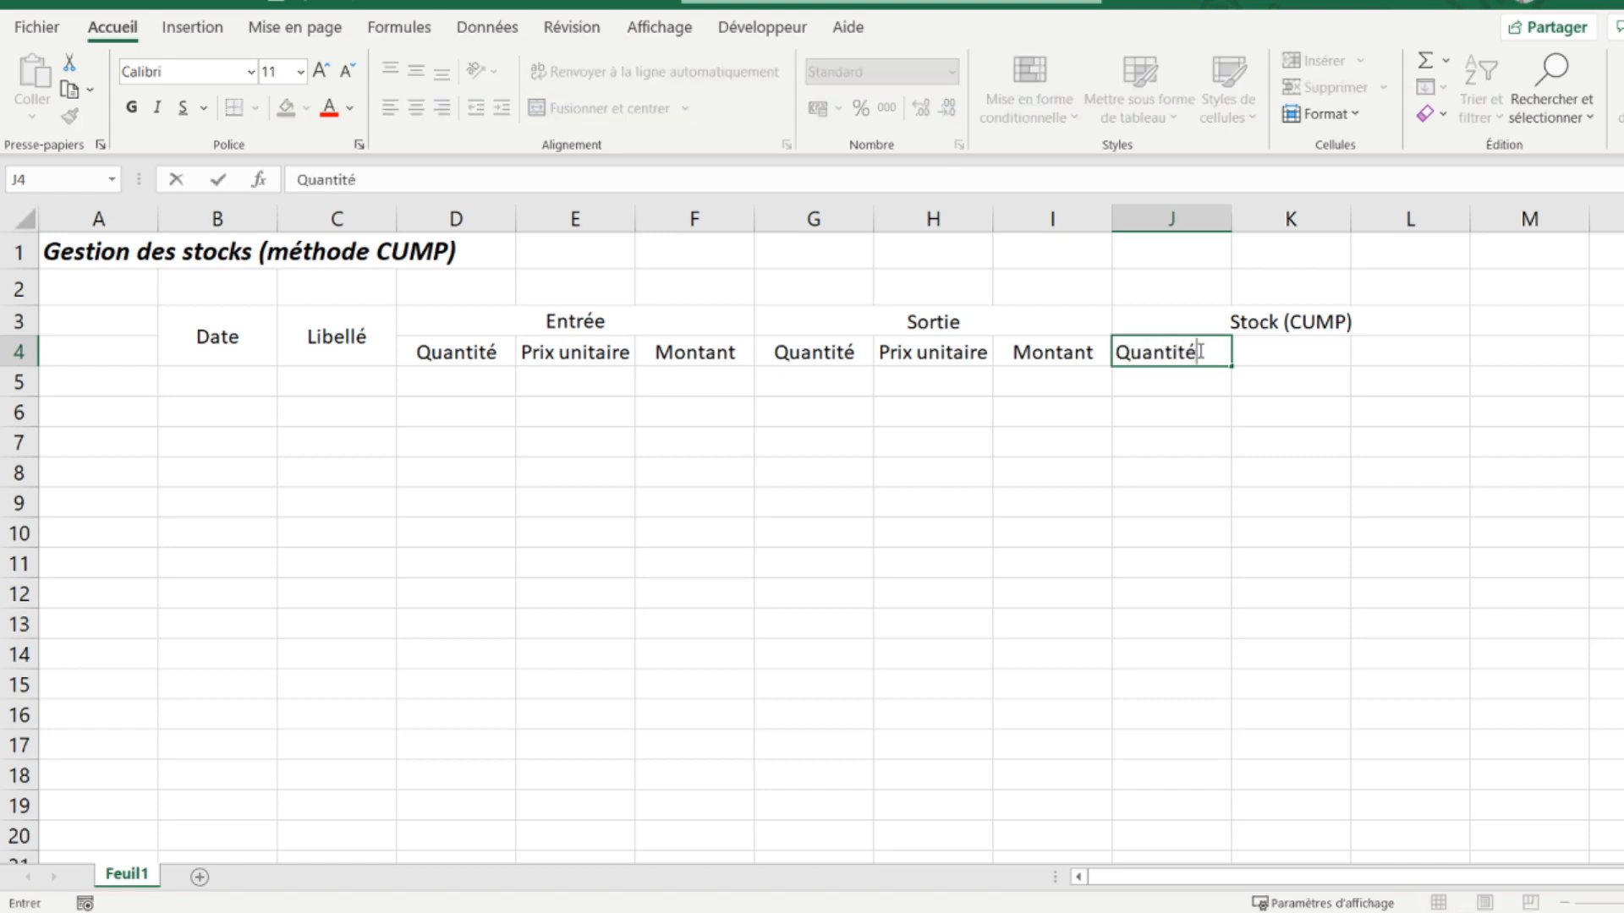
key("Tab")
type("Prix uni")
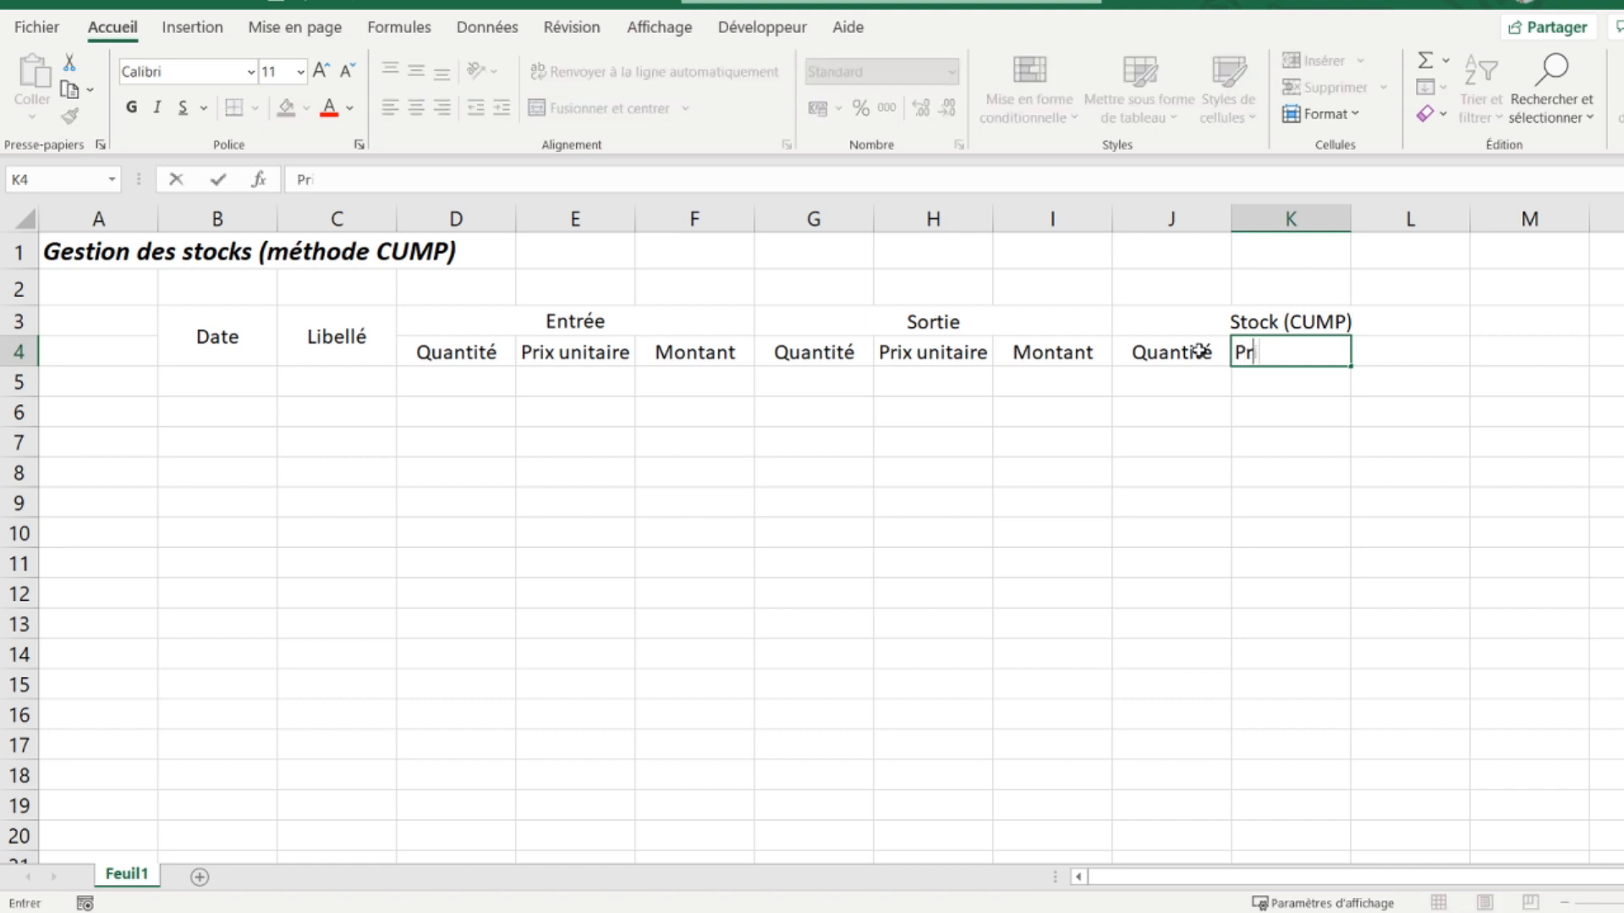
type("ire")
key("Tab")
type("Montant")
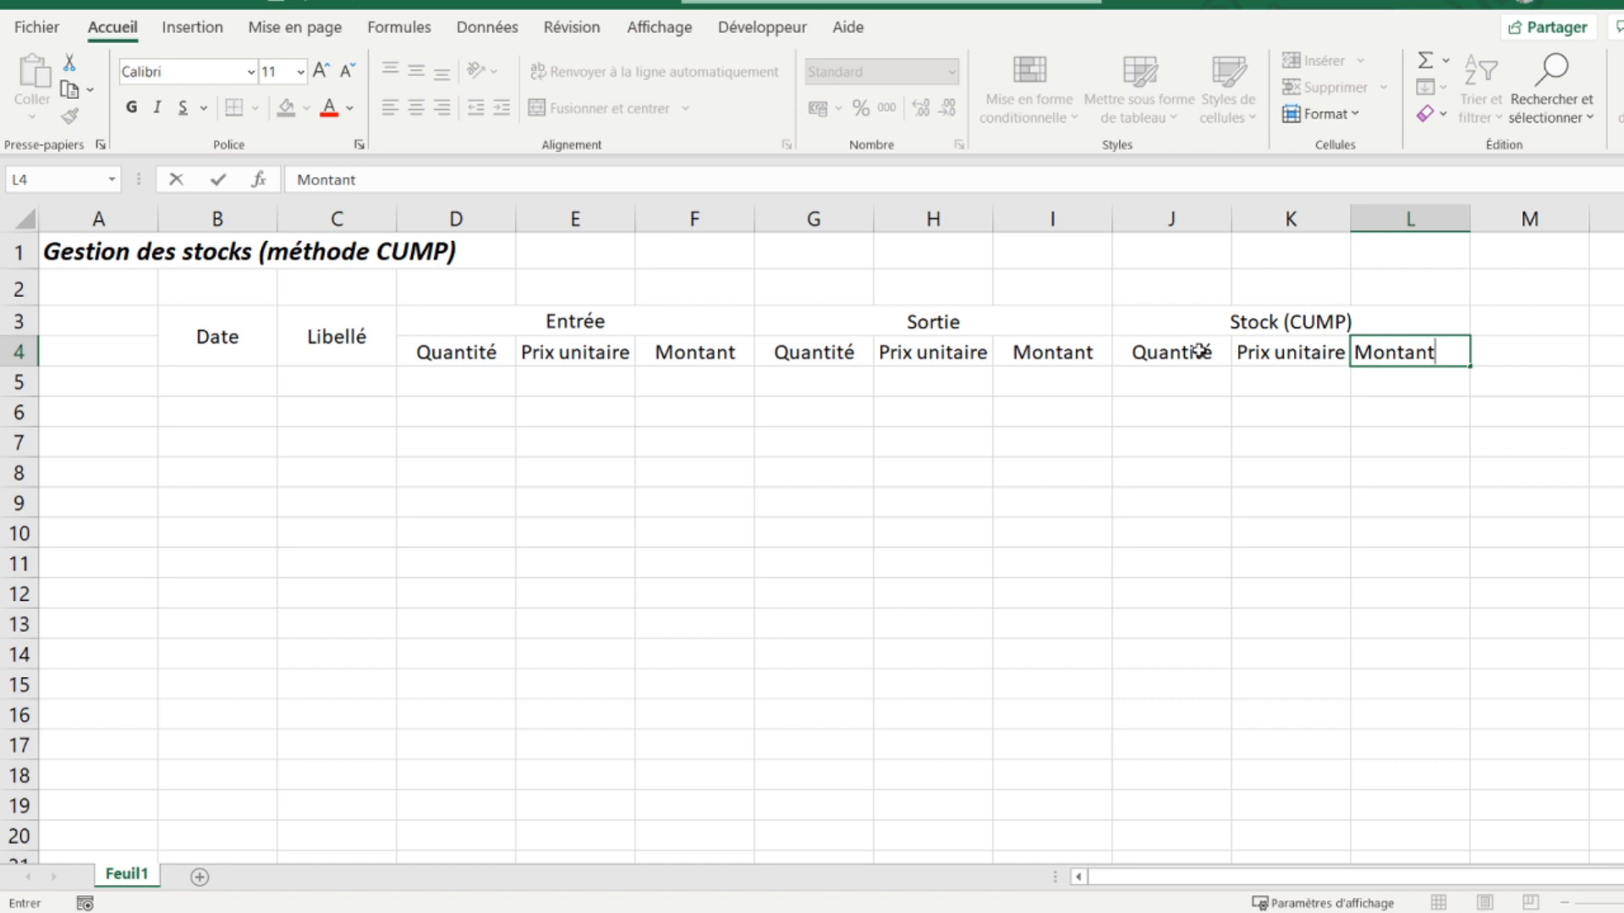
key("Return")
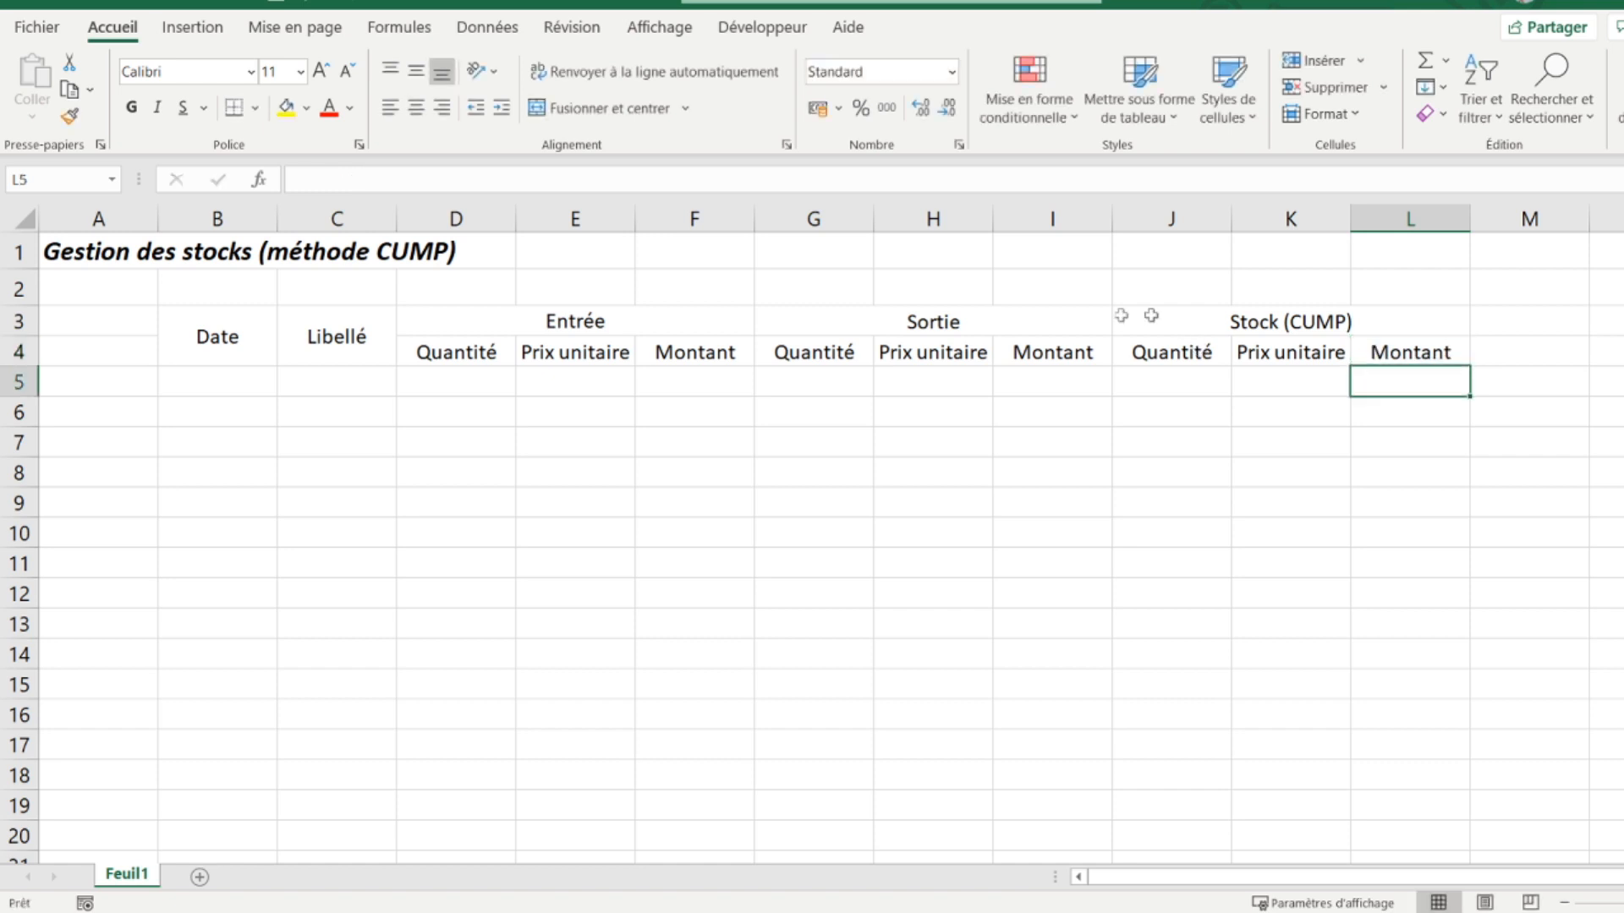
Step: Fill the whole header block B3:L4 with light green
left_click_drag(194, 335, 1429, 352)
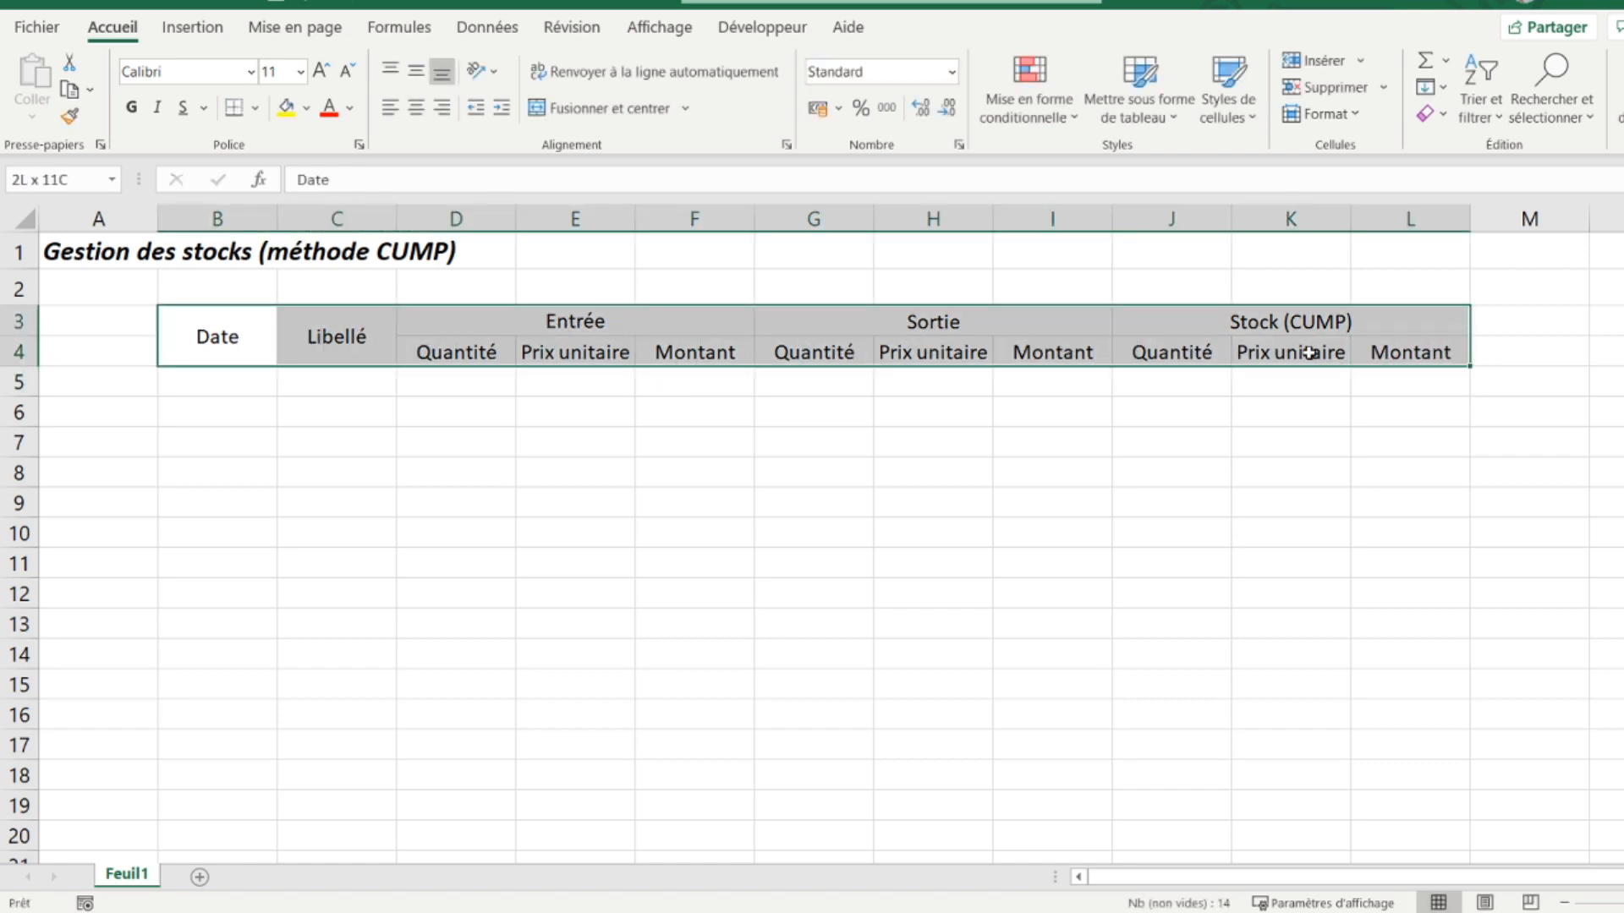
left_click(307, 109)
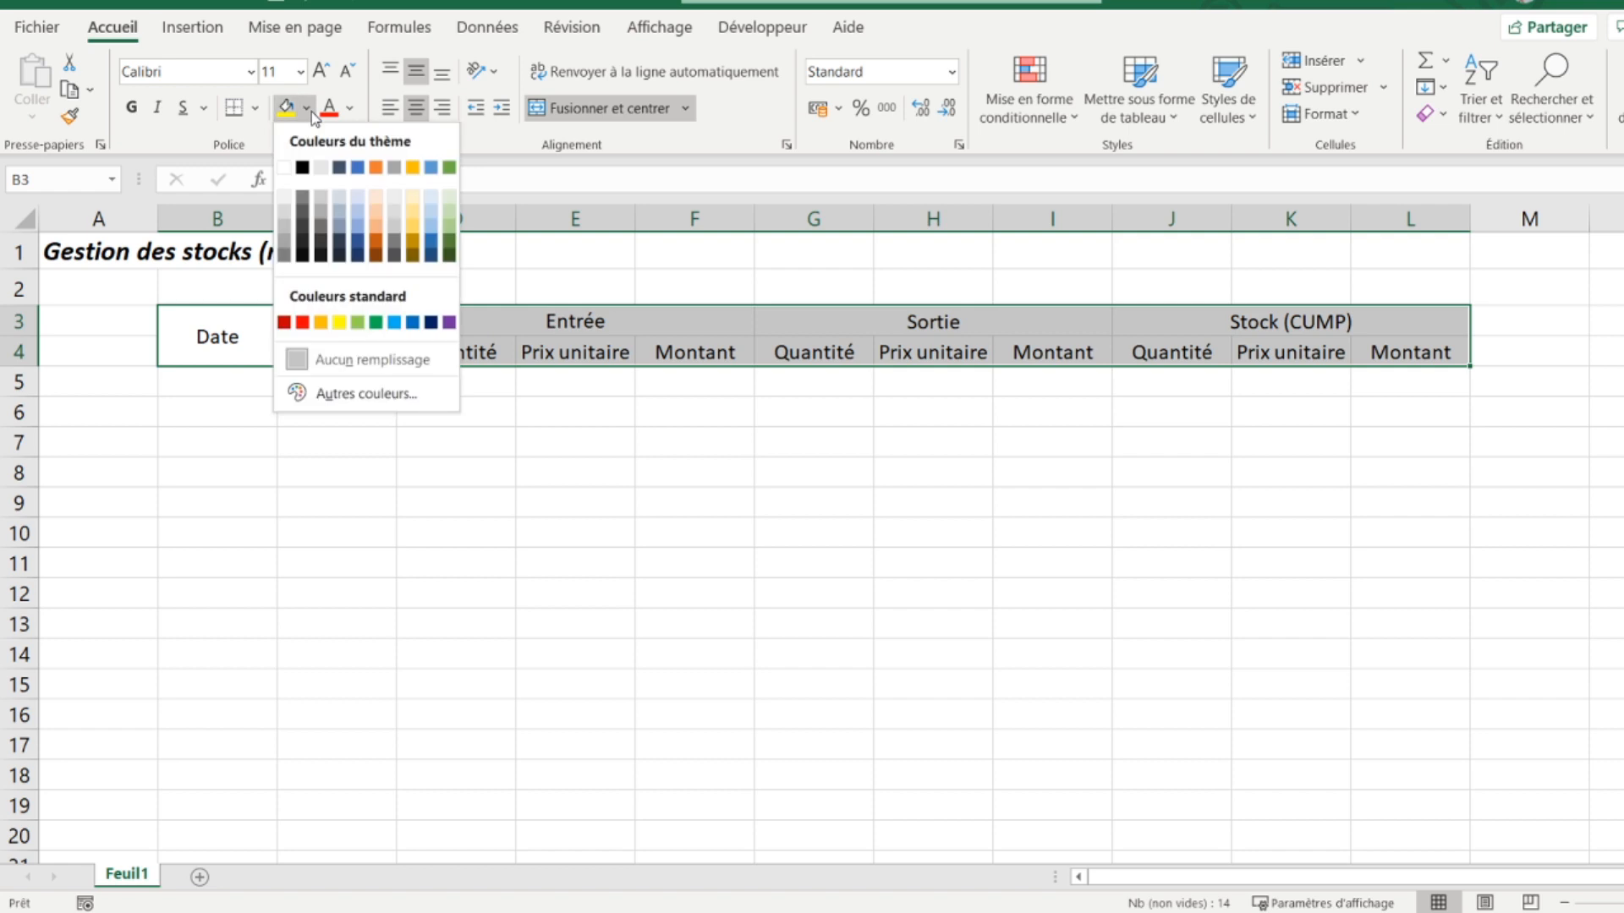
left_click(449, 211)
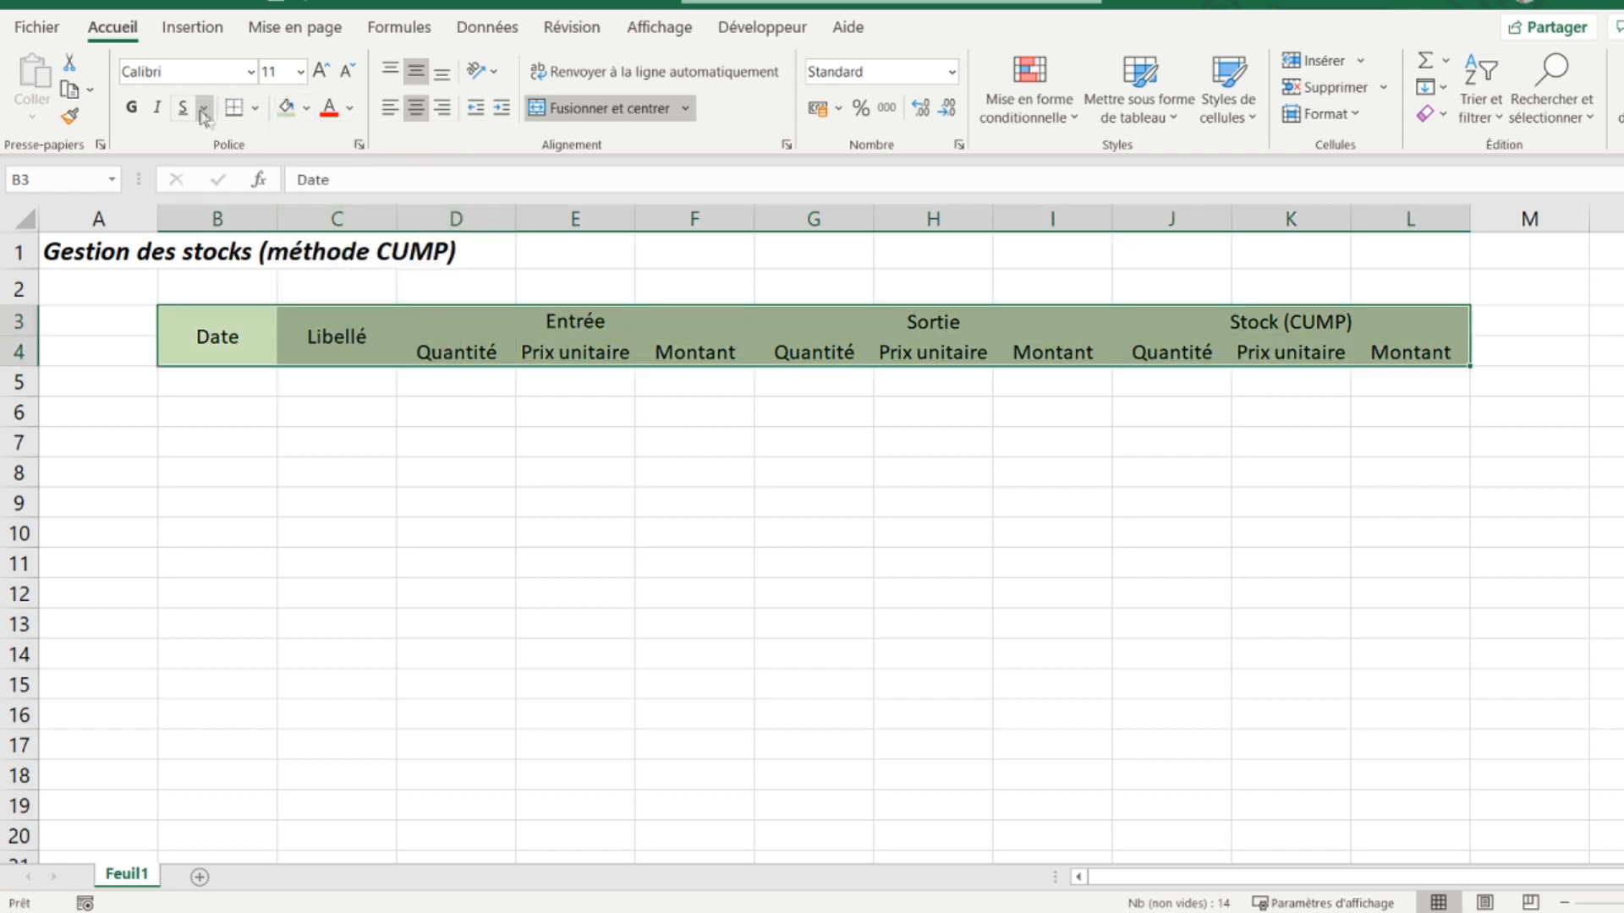
Step: Make the header block B3:L4 bold and apply all borders to it
left_click(131, 107)
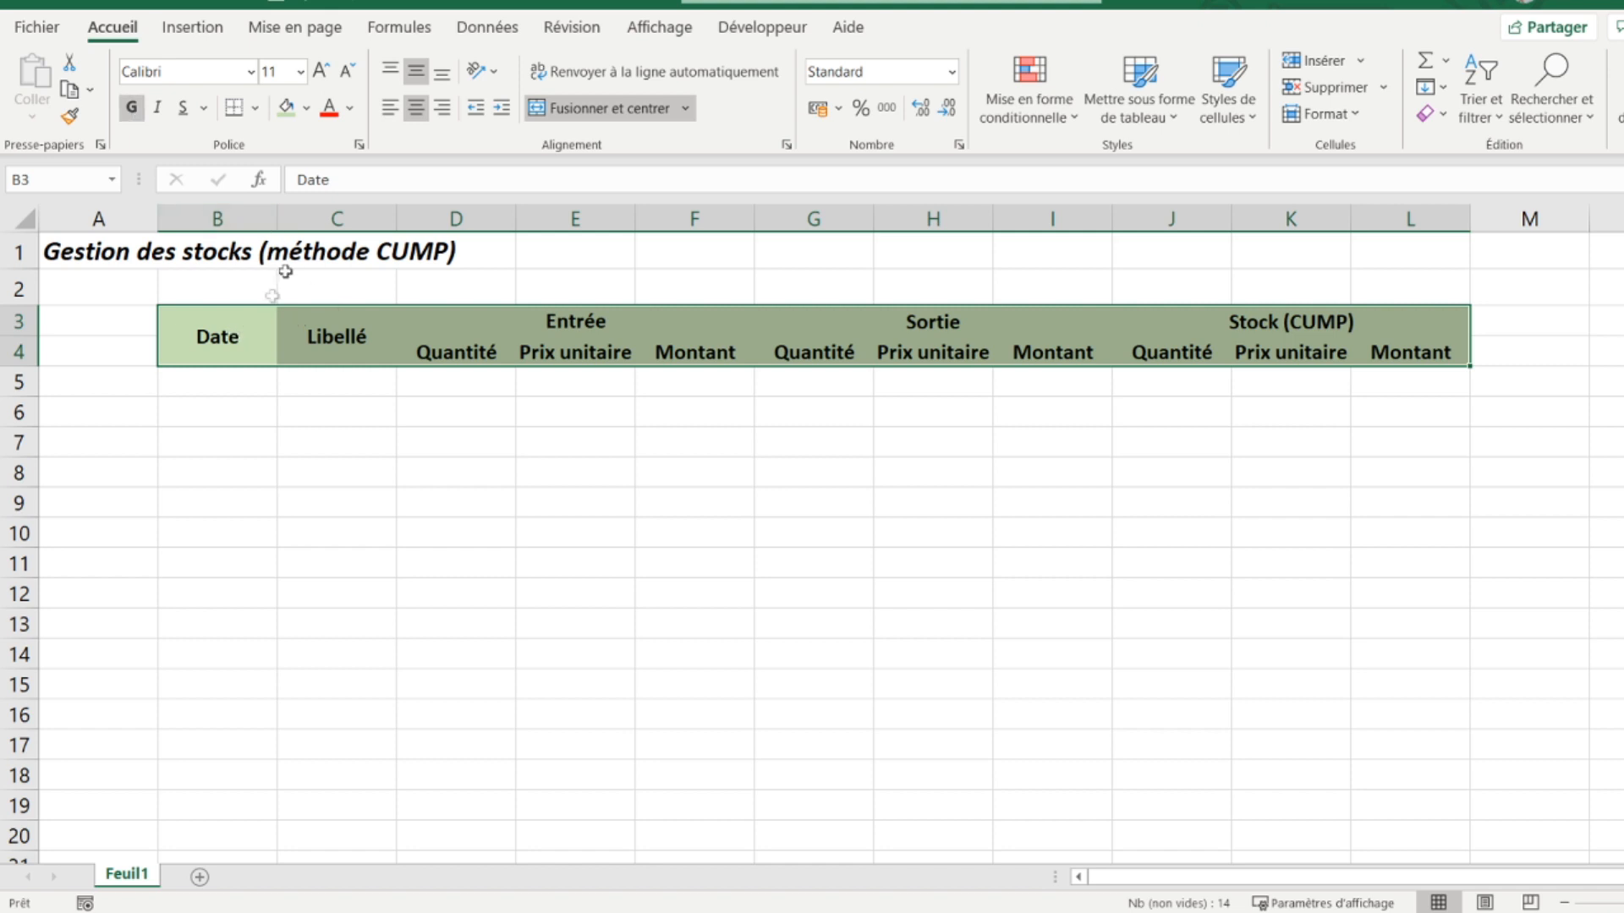
left_click(258, 114)
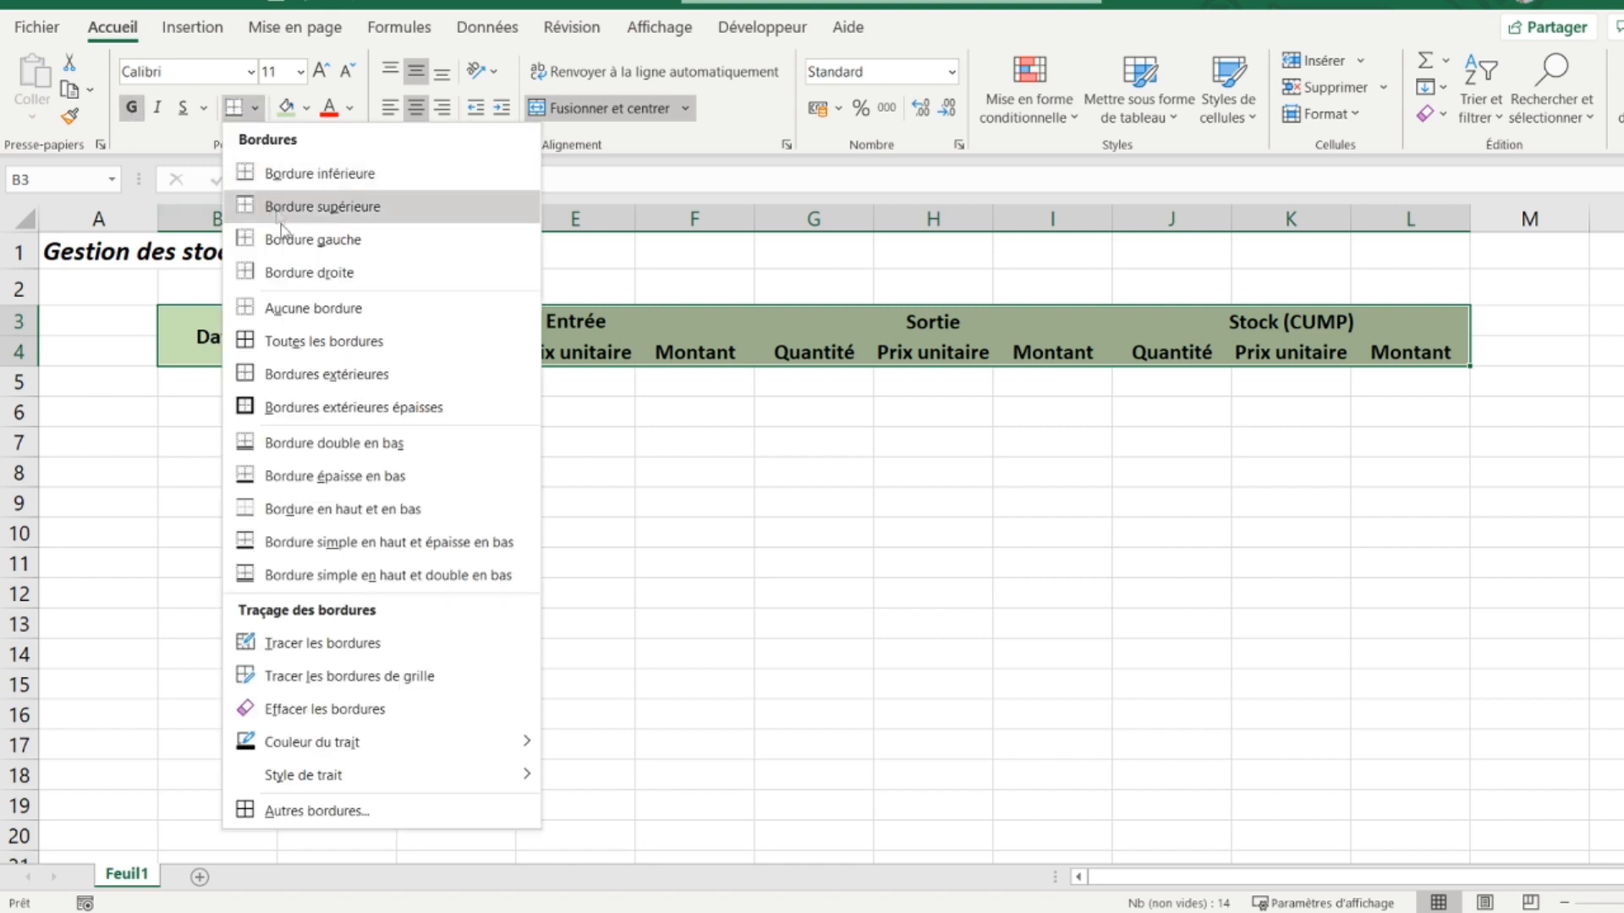
left_click(279, 341)
Step: Enter the label "Stock initial" in the Libellé column at C5
left_click(219, 377)
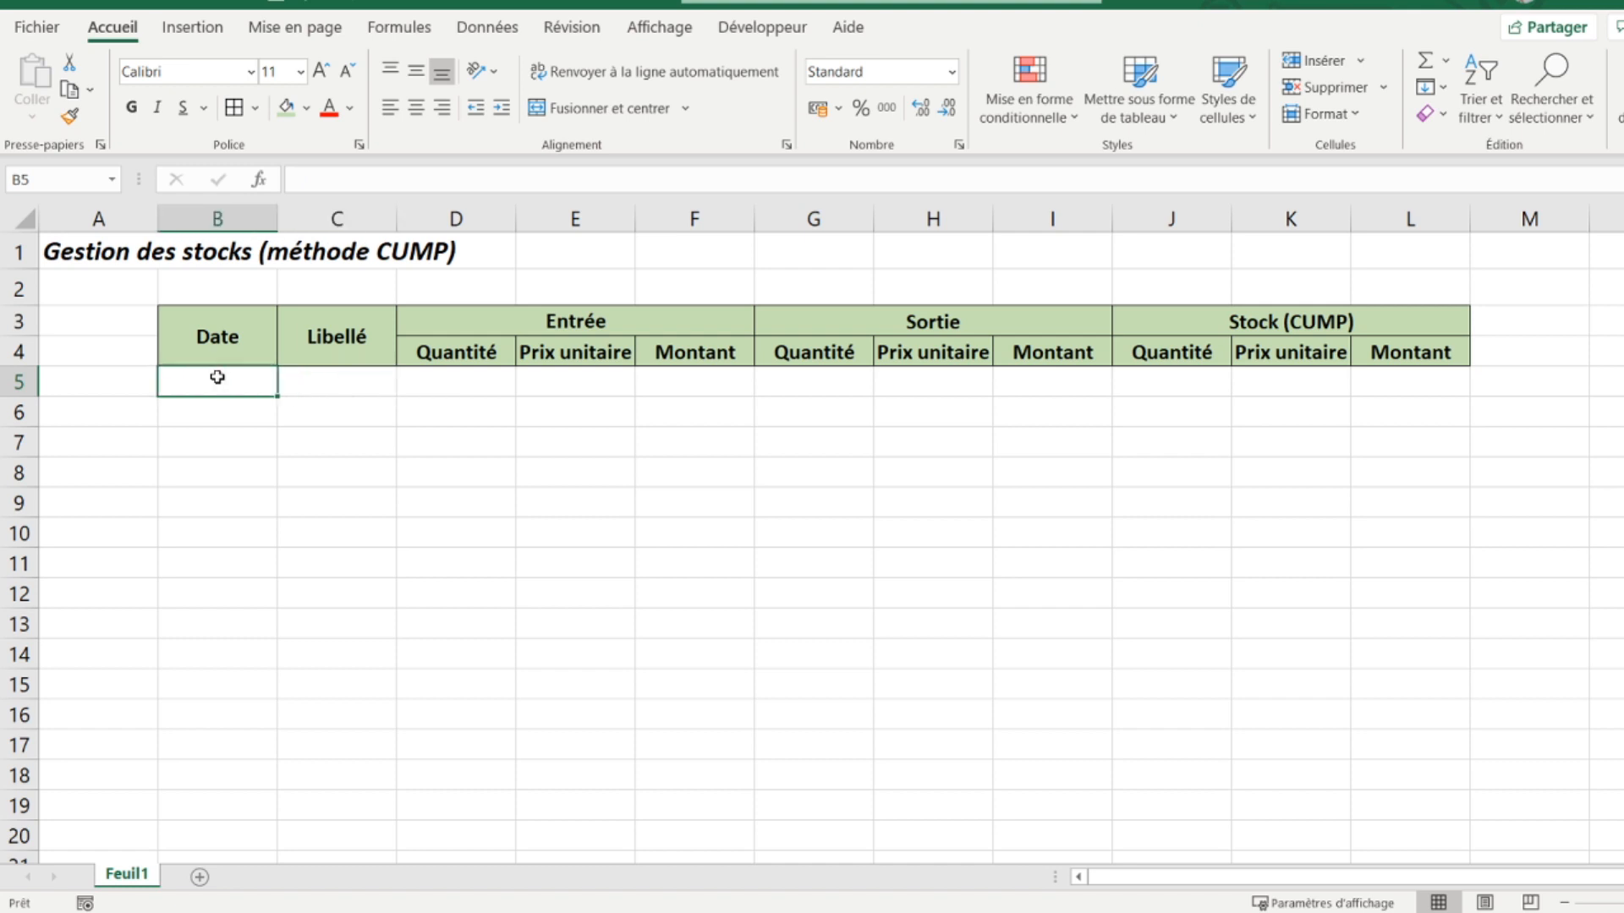
key("Tab")
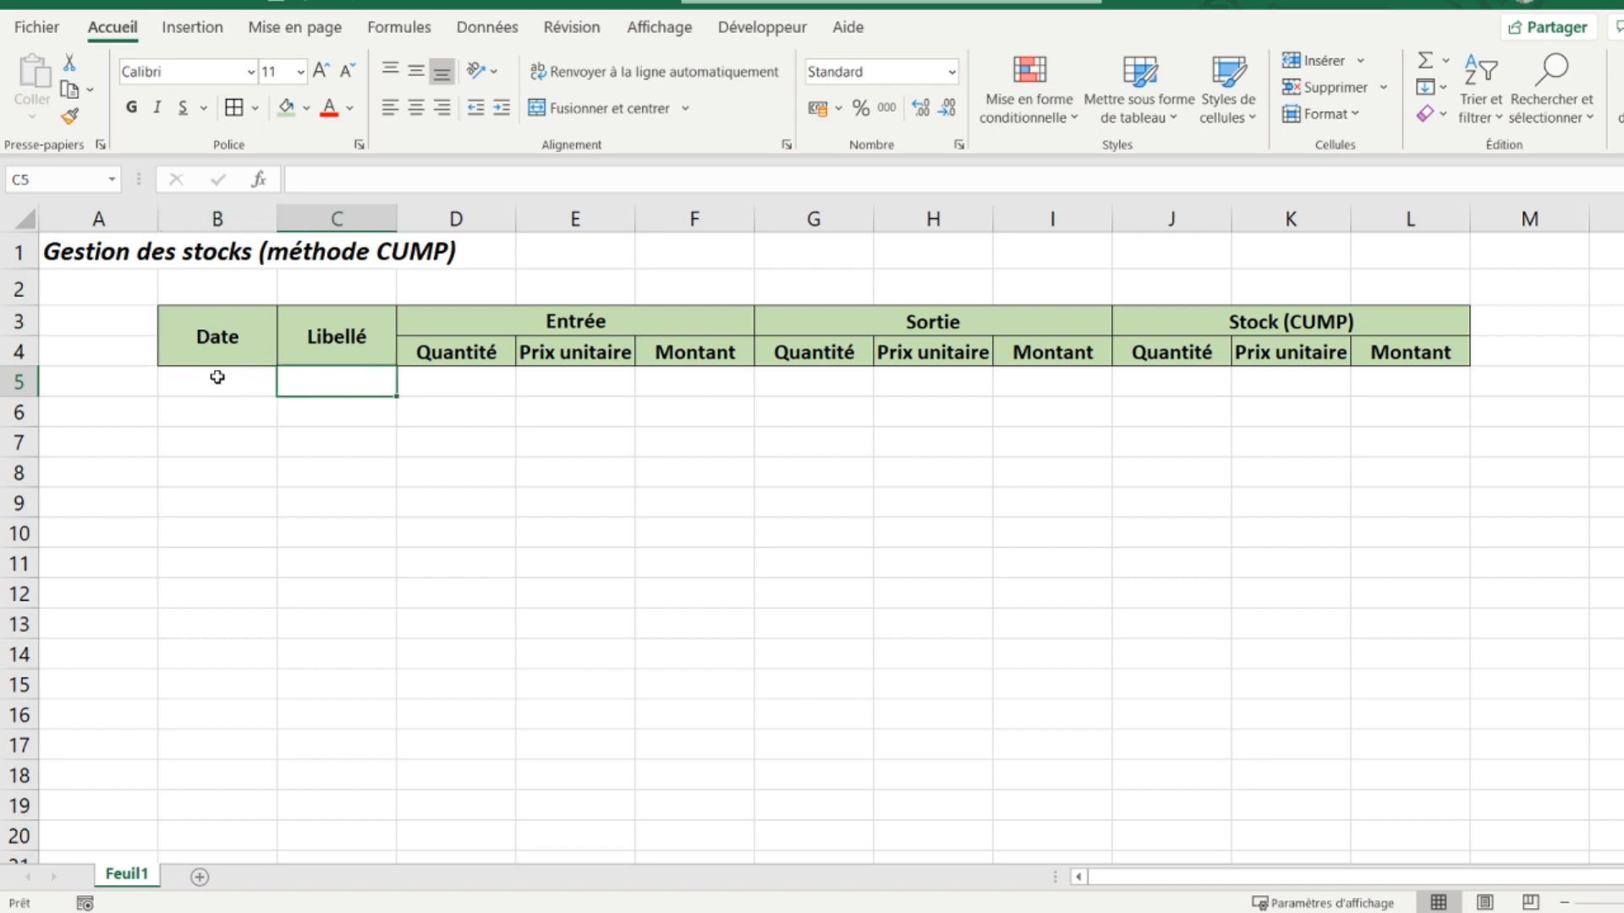
type("Sto")
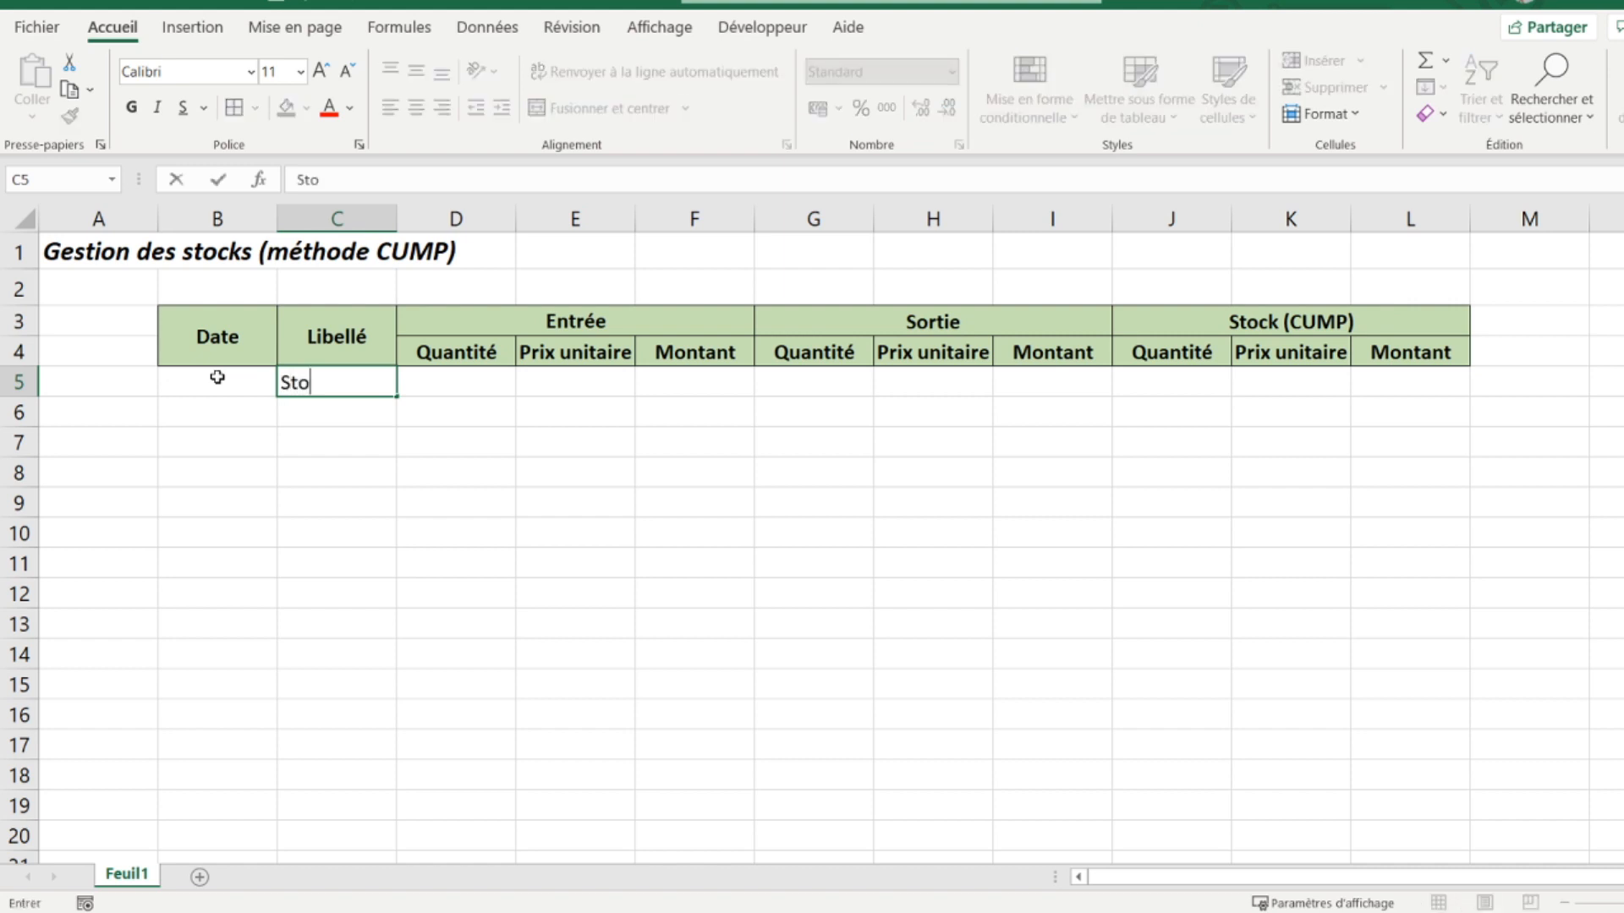
type("ck initial")
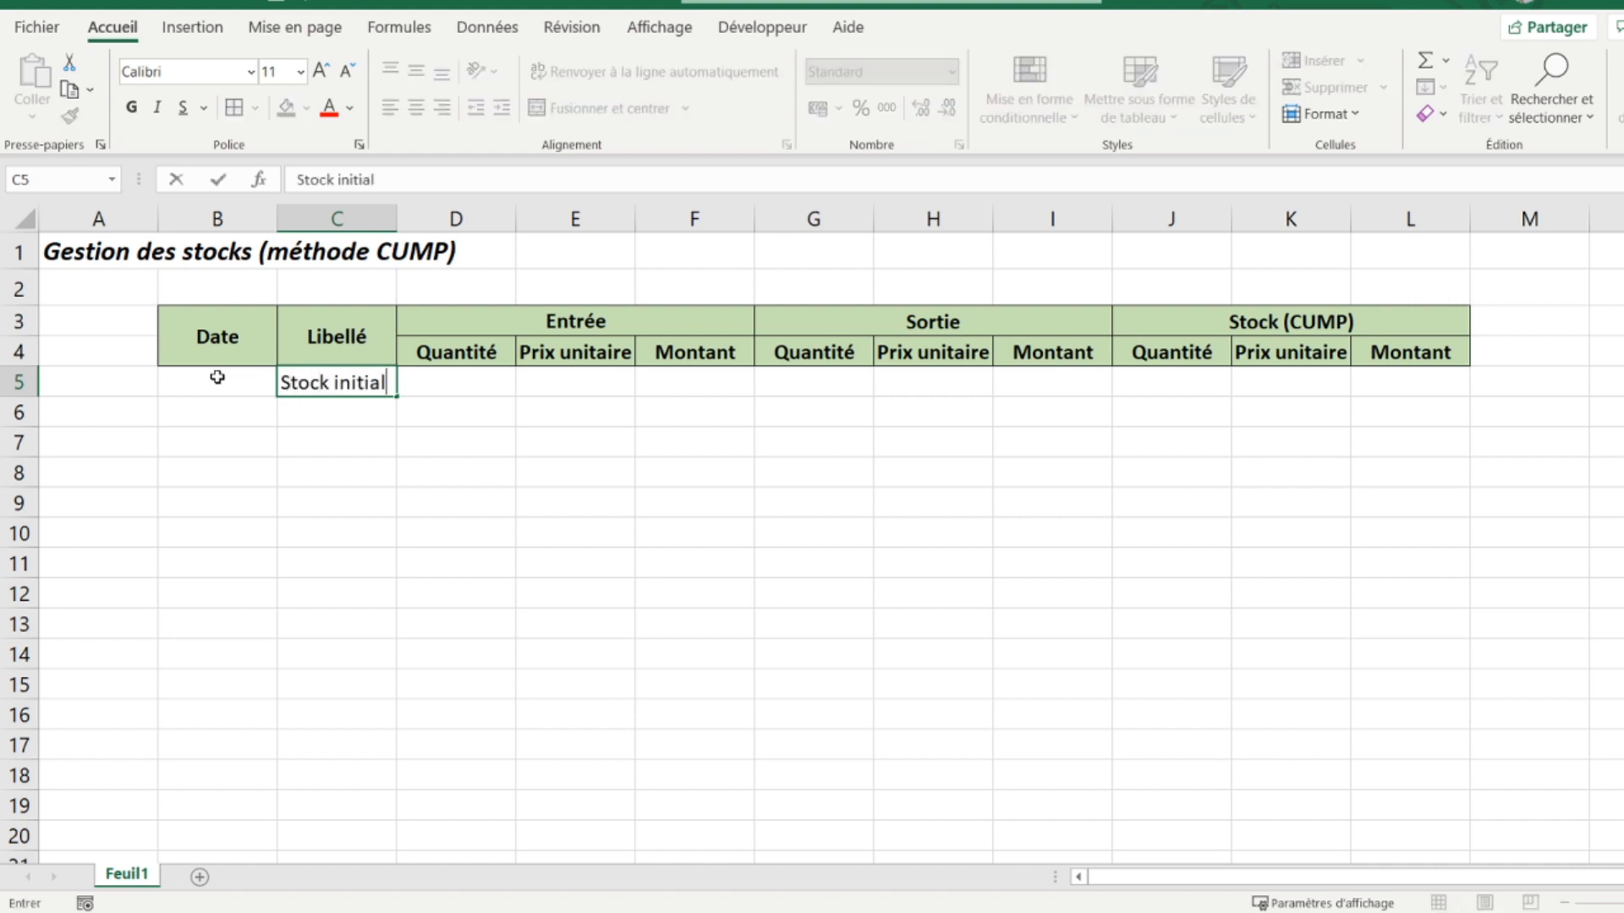
key("Tab")
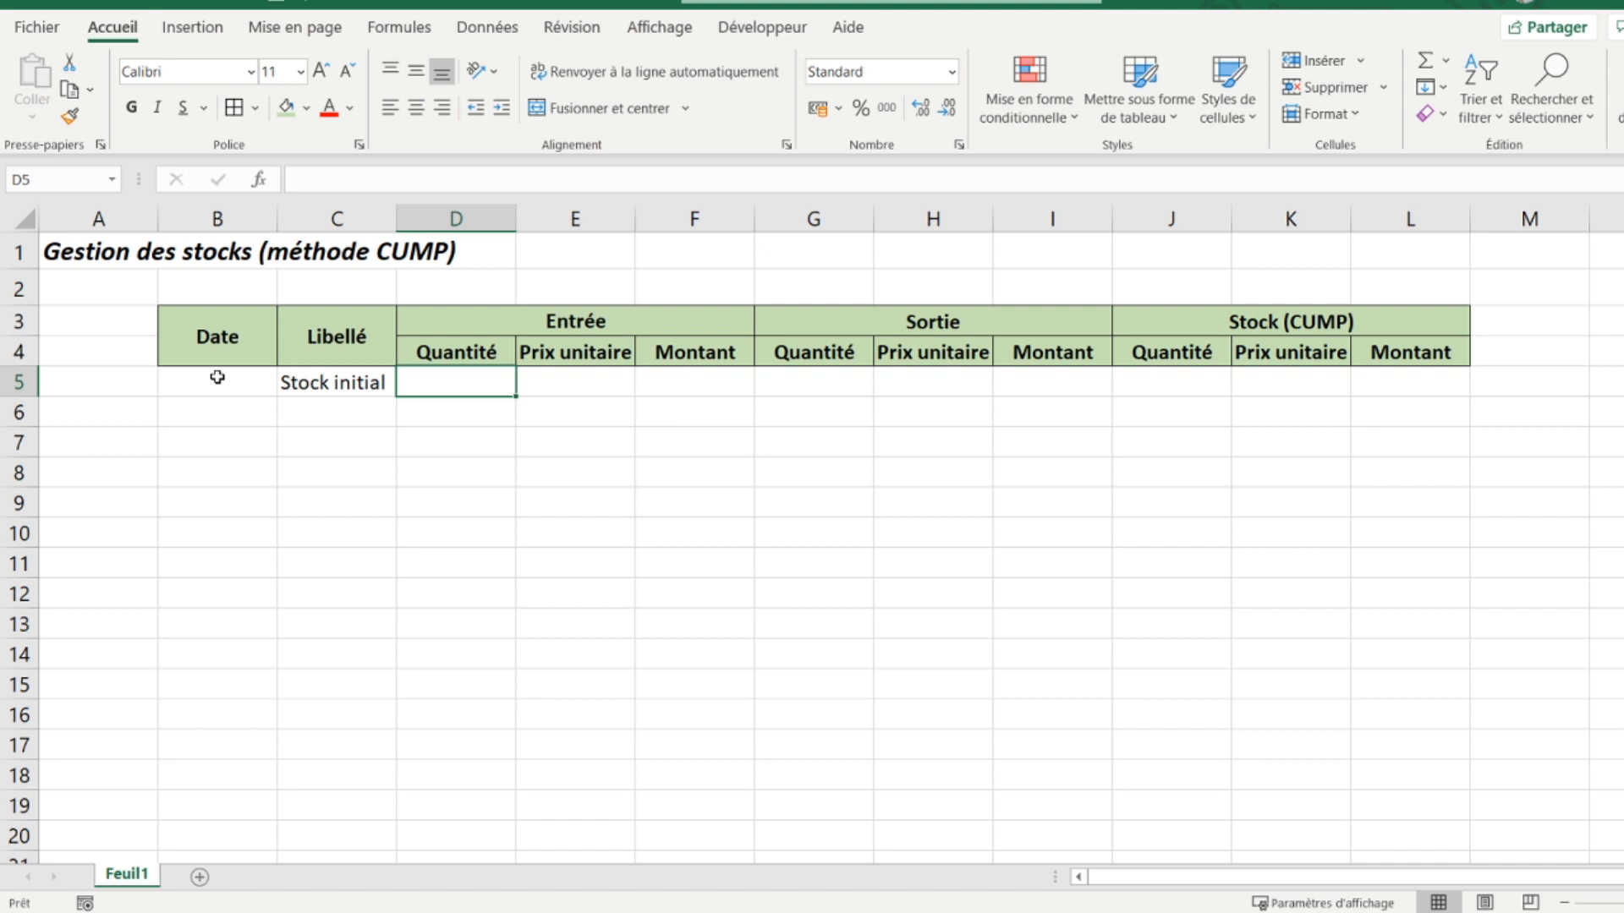
Step: Shade the Entrée and Sortie cells D5:I5 of the Stock initial row light grey
key("shift+Right")
key("shift+Right")
key("shift+Right")
key("shift+Right")
key("shift+Right")
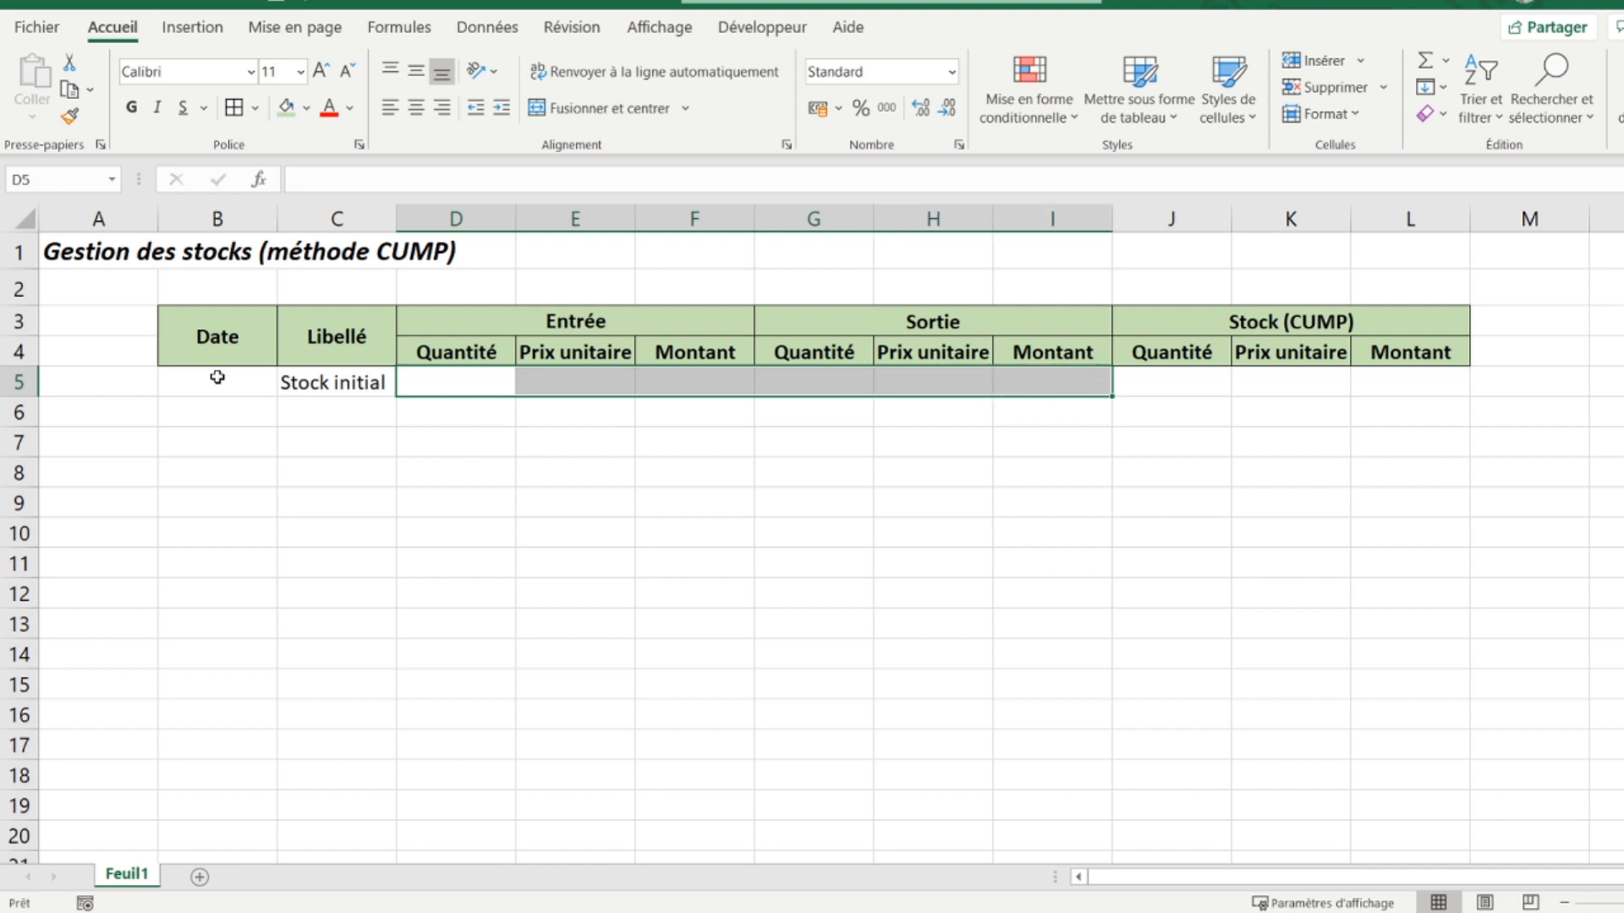
left_click(306, 108)
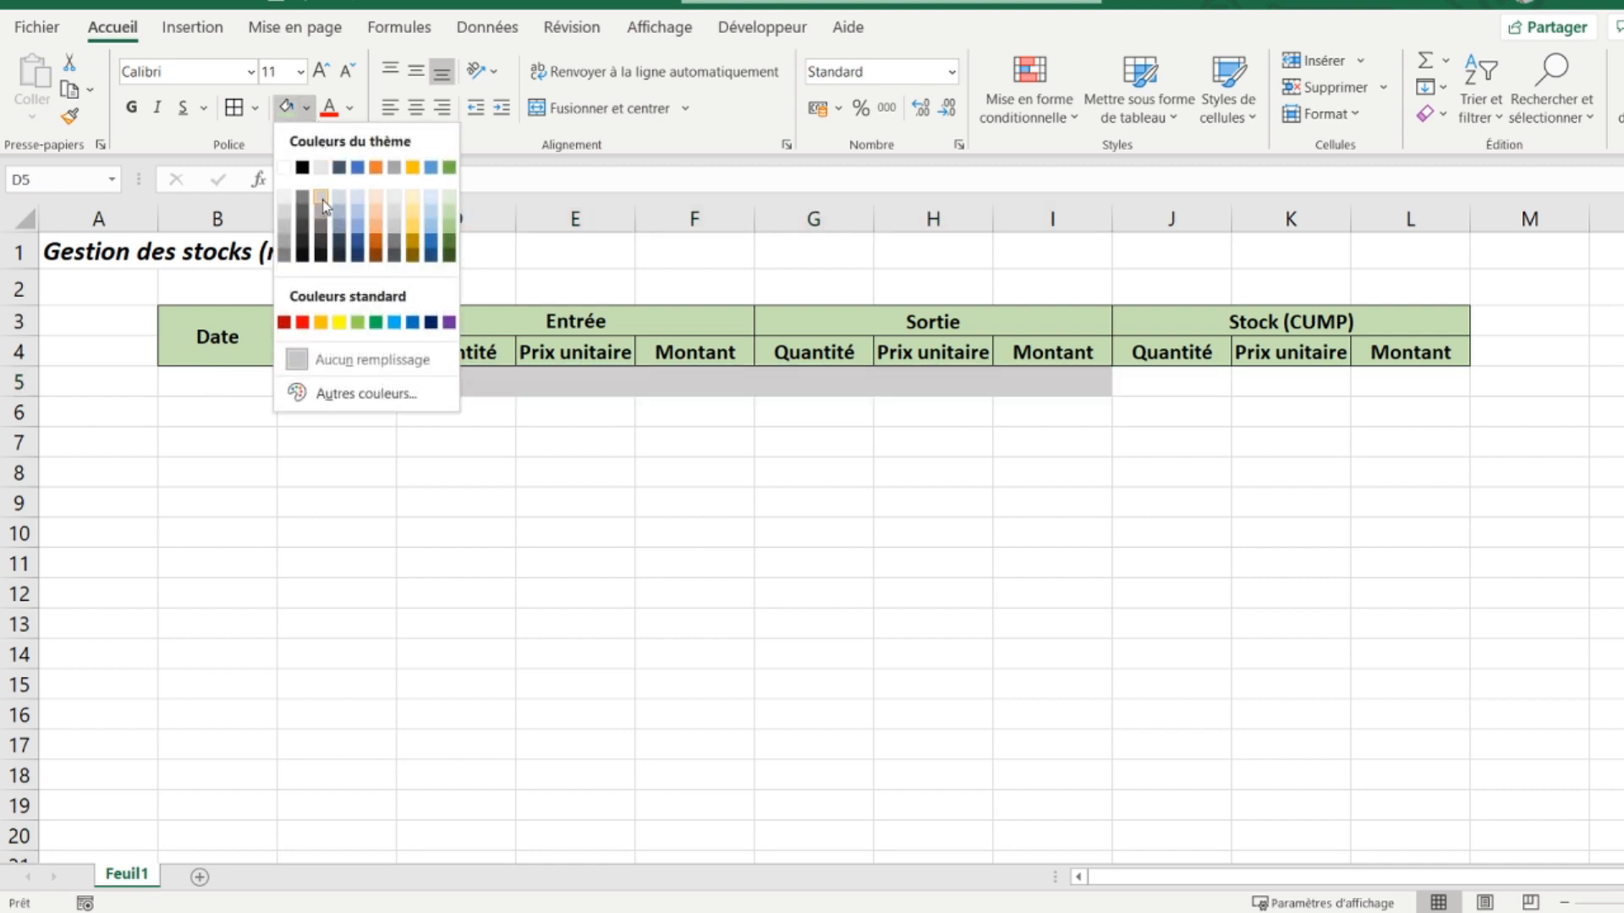
left_click(323, 199)
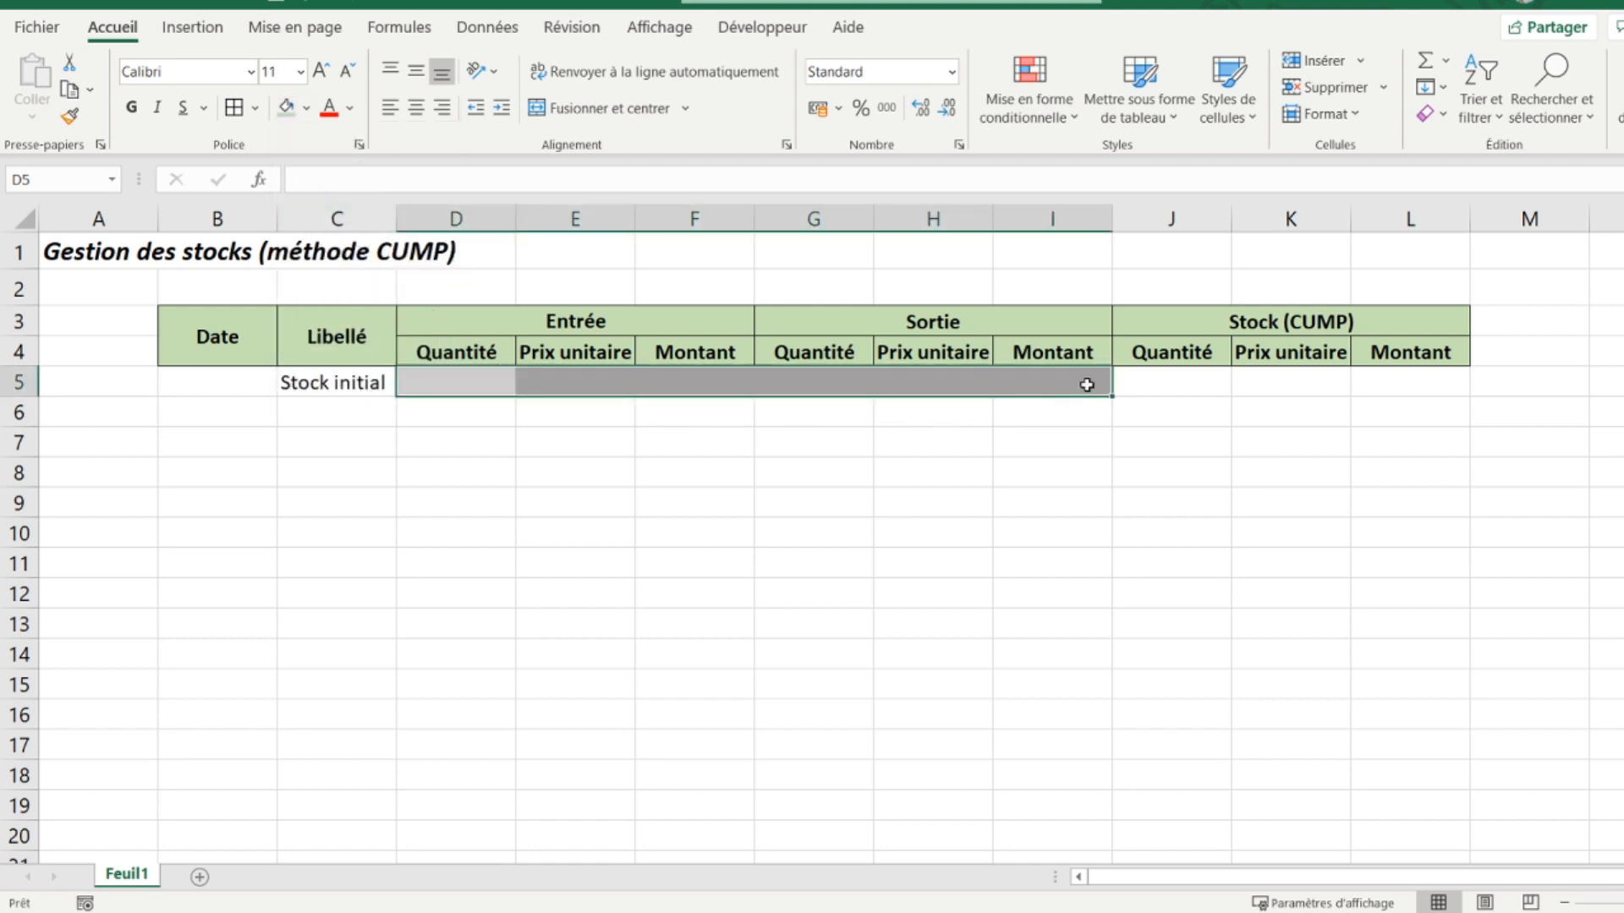
Step: Enter the initial stock's quantity 100 in J5 and unit price 3,5 in K5, formatting the price as euro accounting
left_click(1145, 376)
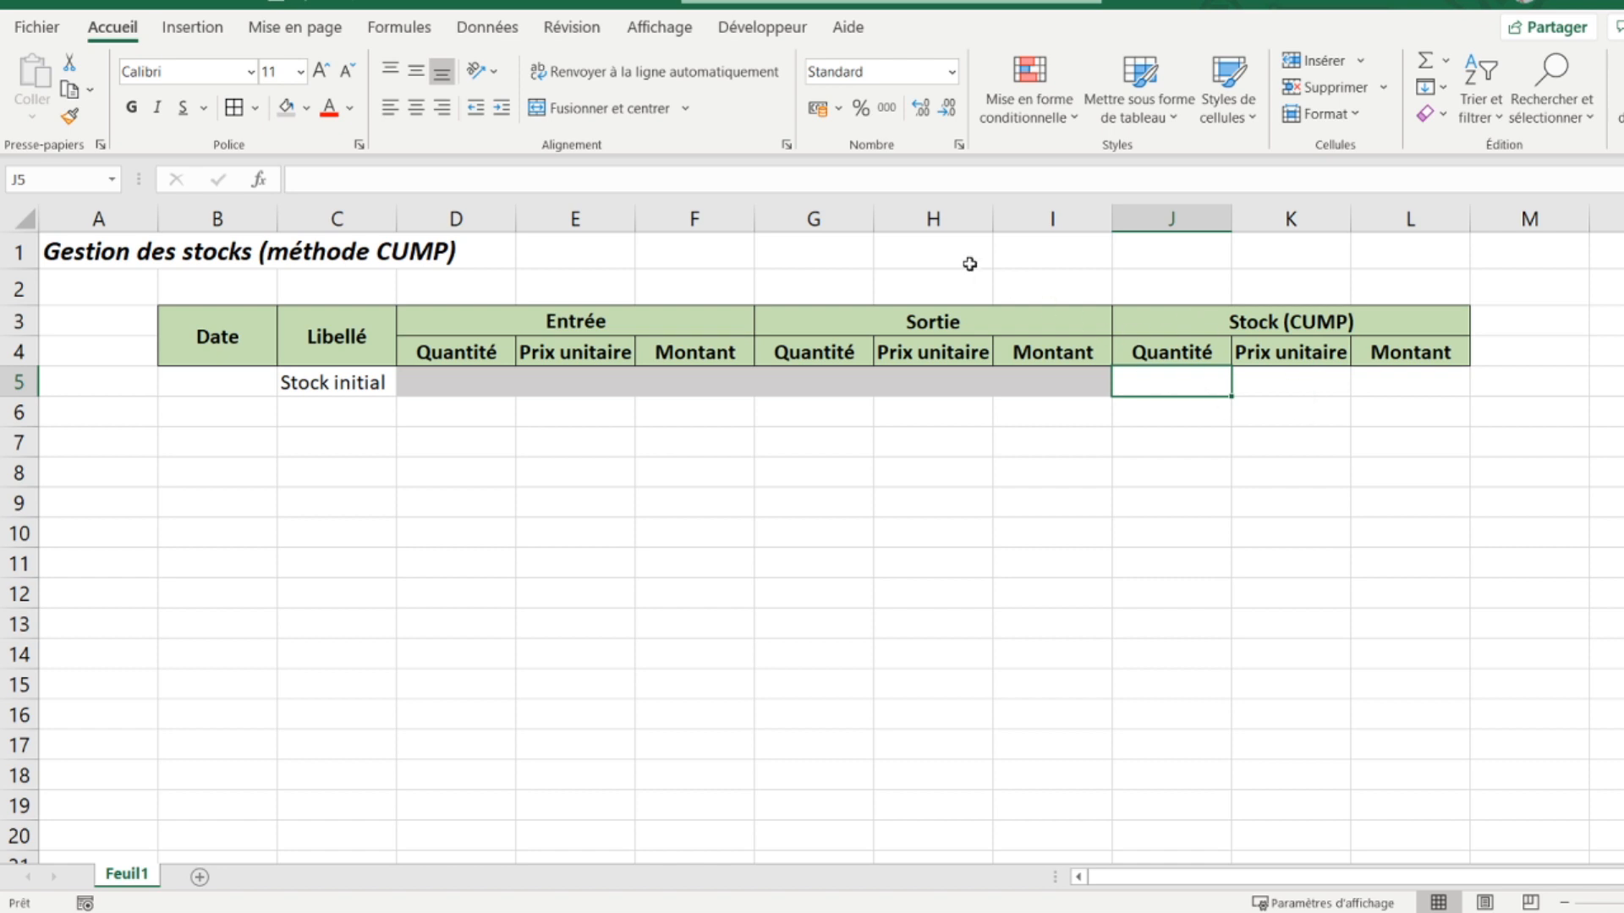
type("100")
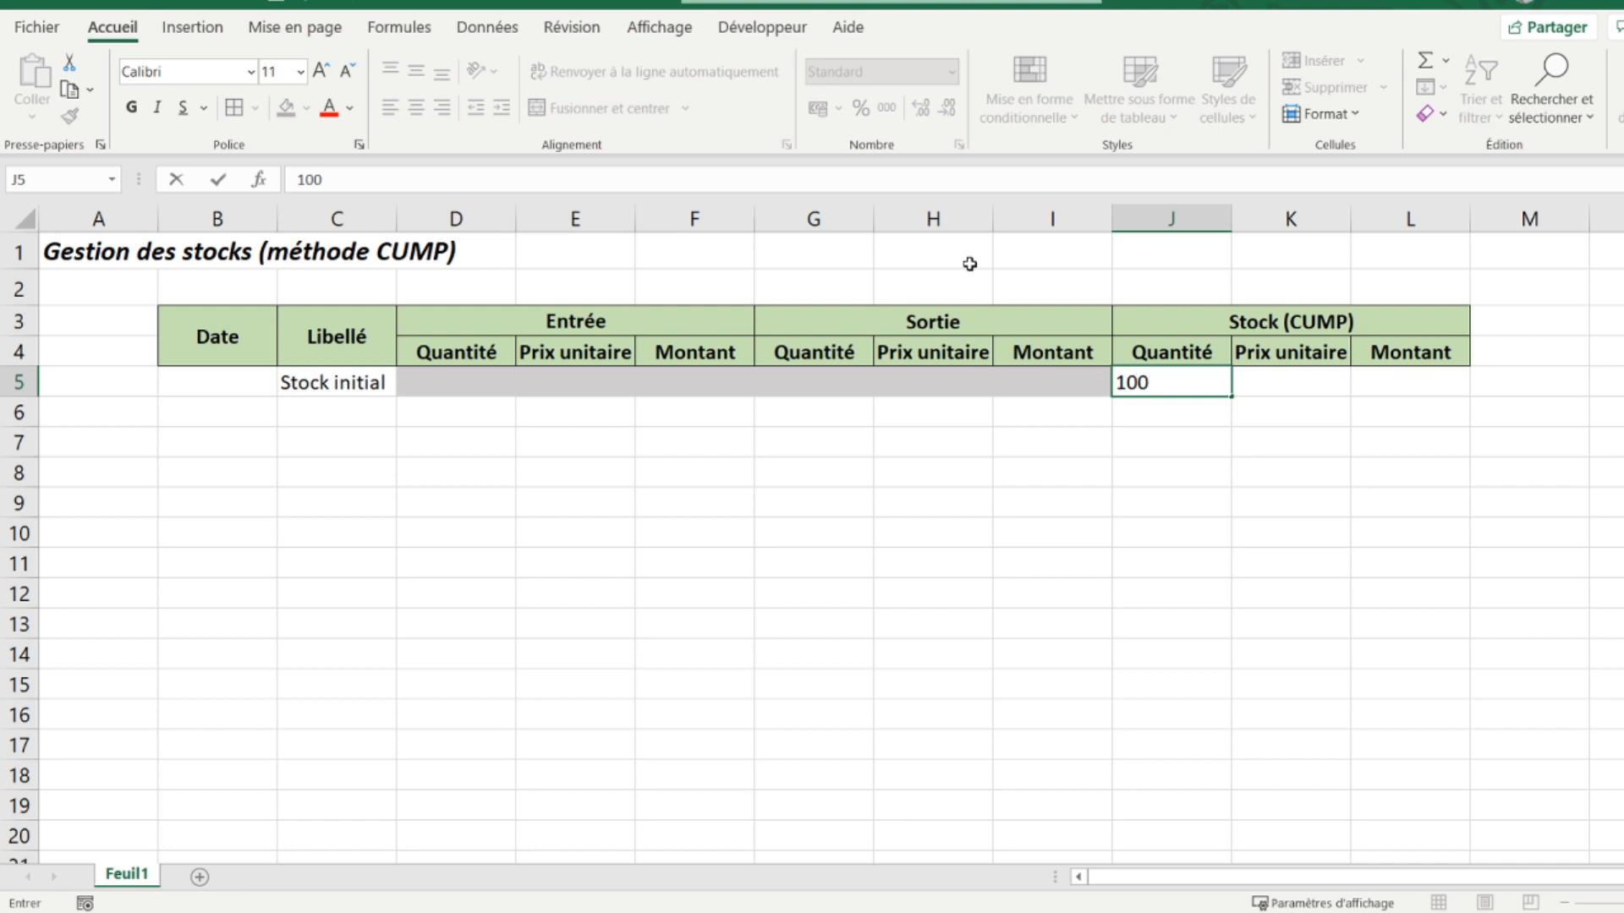
key("Tab")
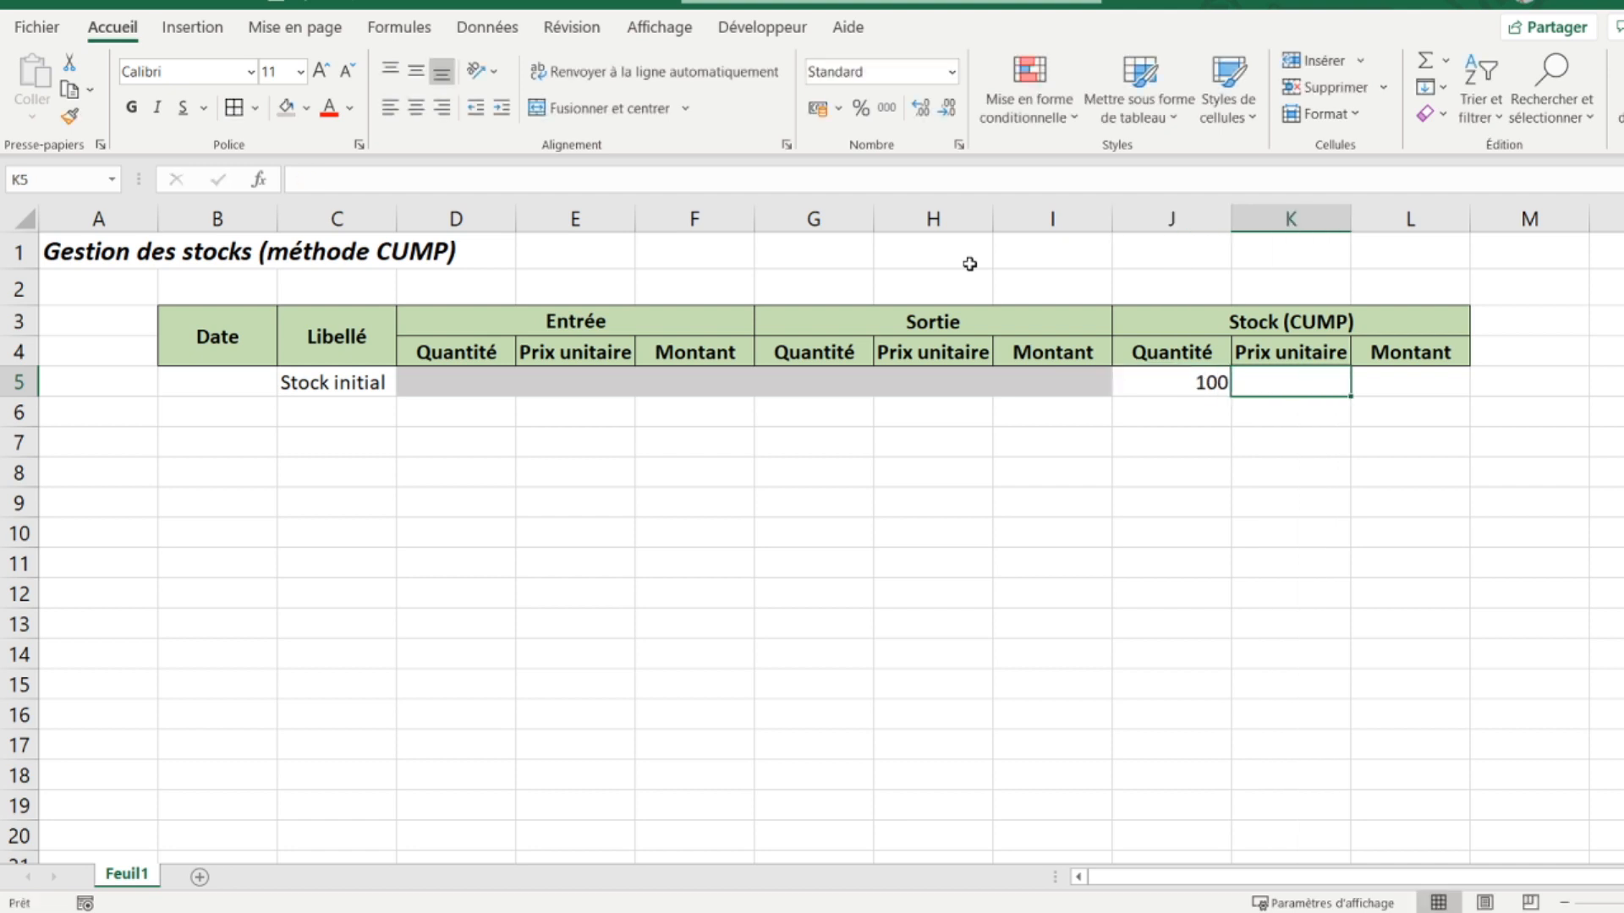
type("3,5")
key("Return")
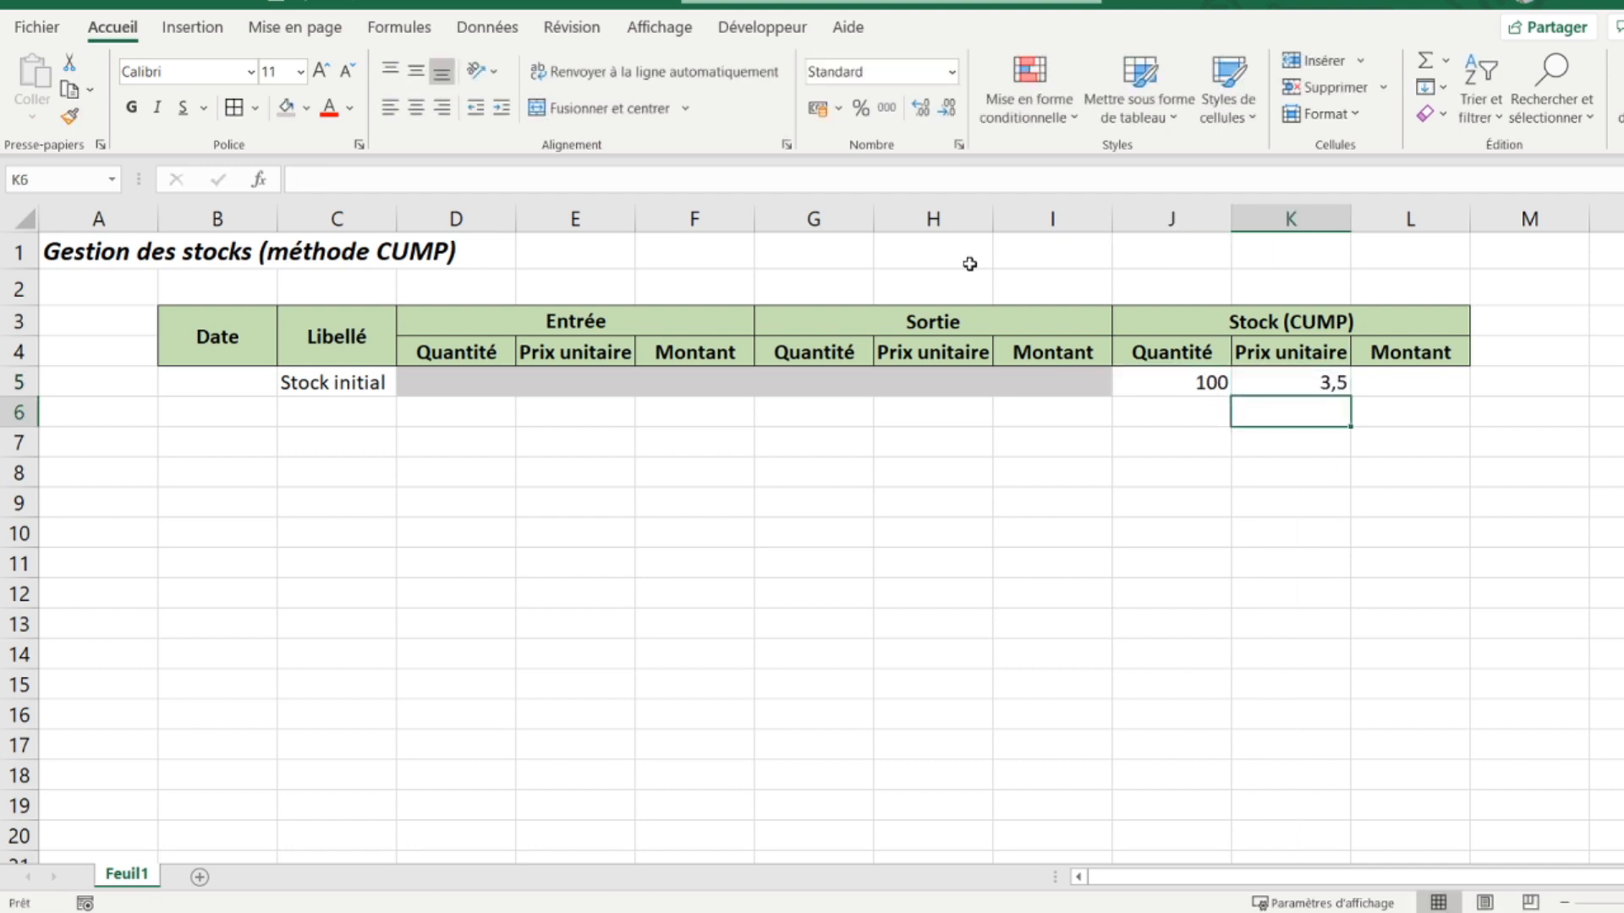
left_click(1328, 381)
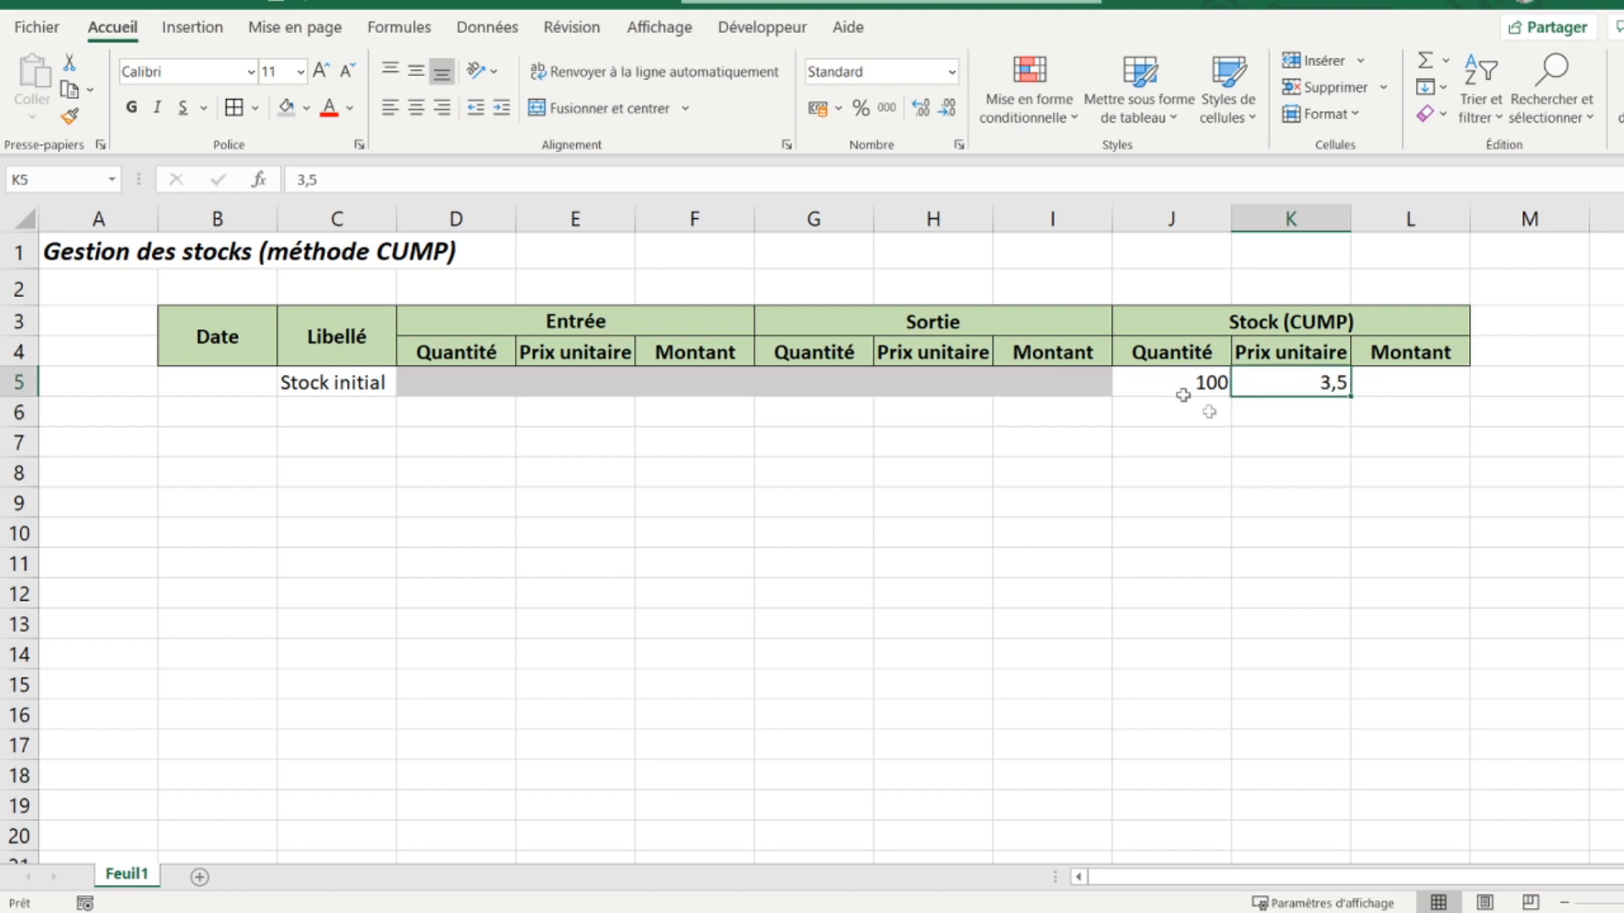
left_click(817, 109)
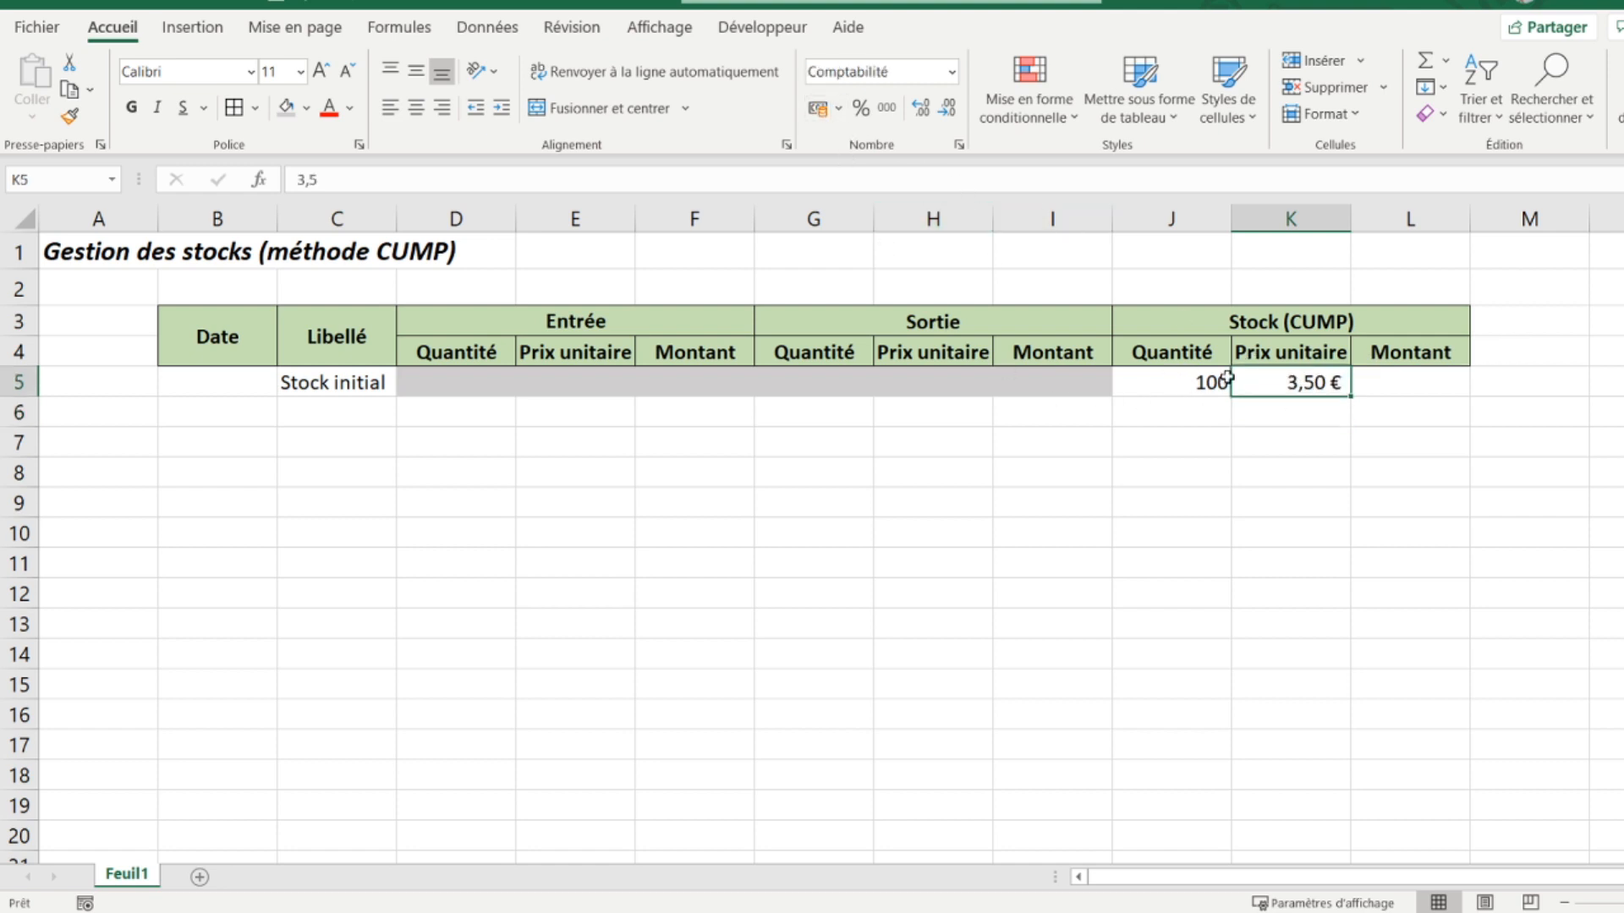
Step: Calculate the initial stock's Montant in L5 with the formula =J5*K5
left_click(1370, 381)
type("=")
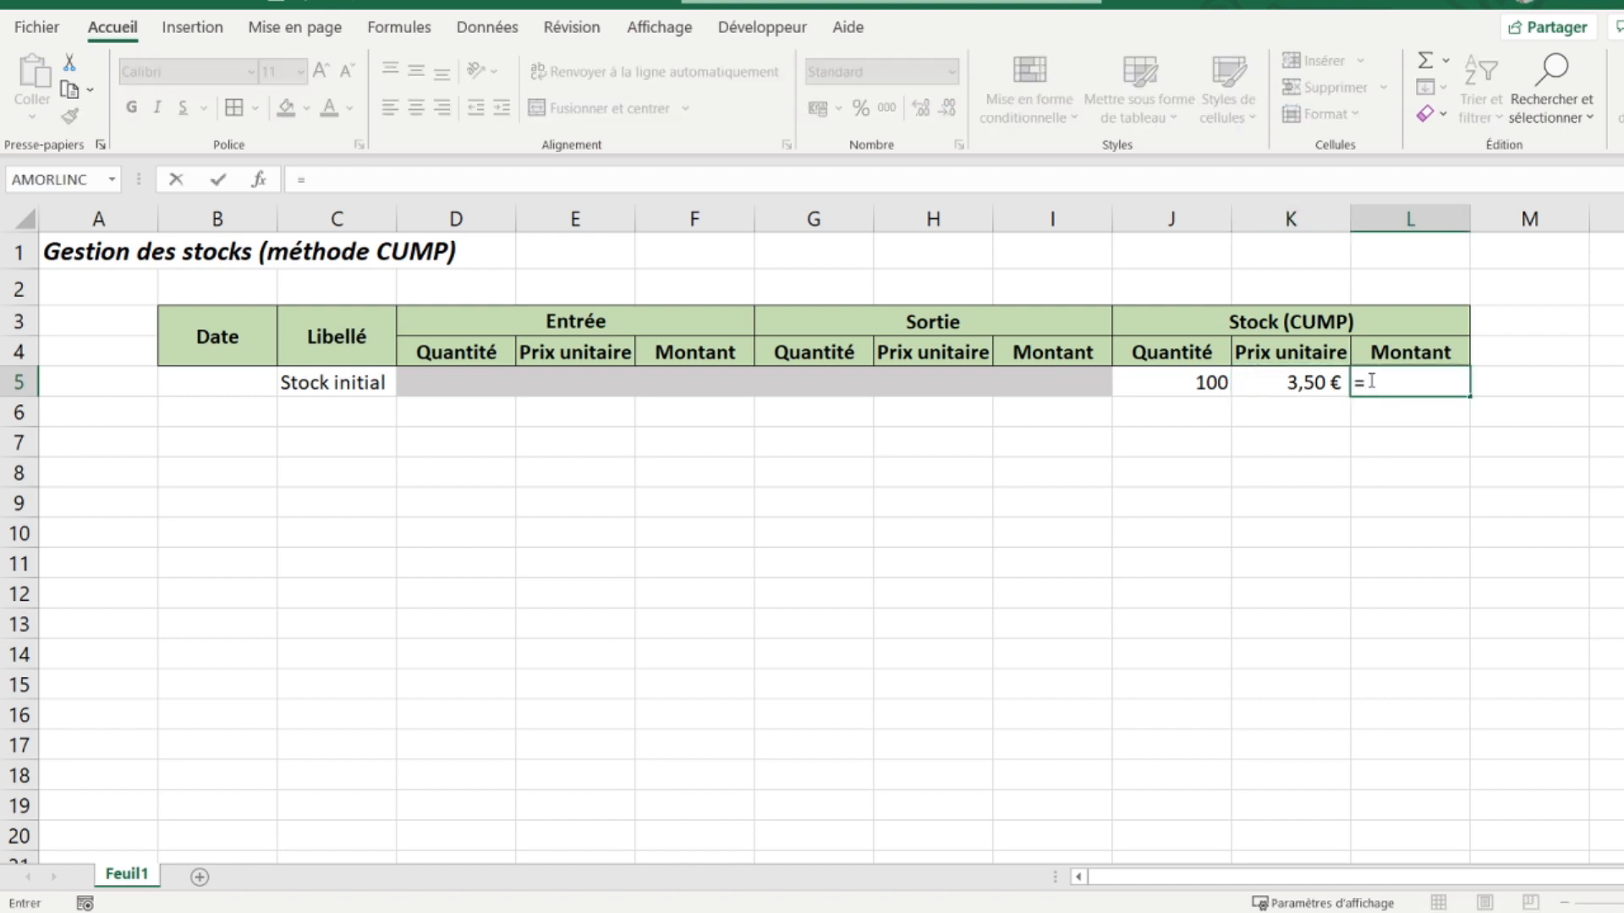
key("Left")
key("Left")
type("*")
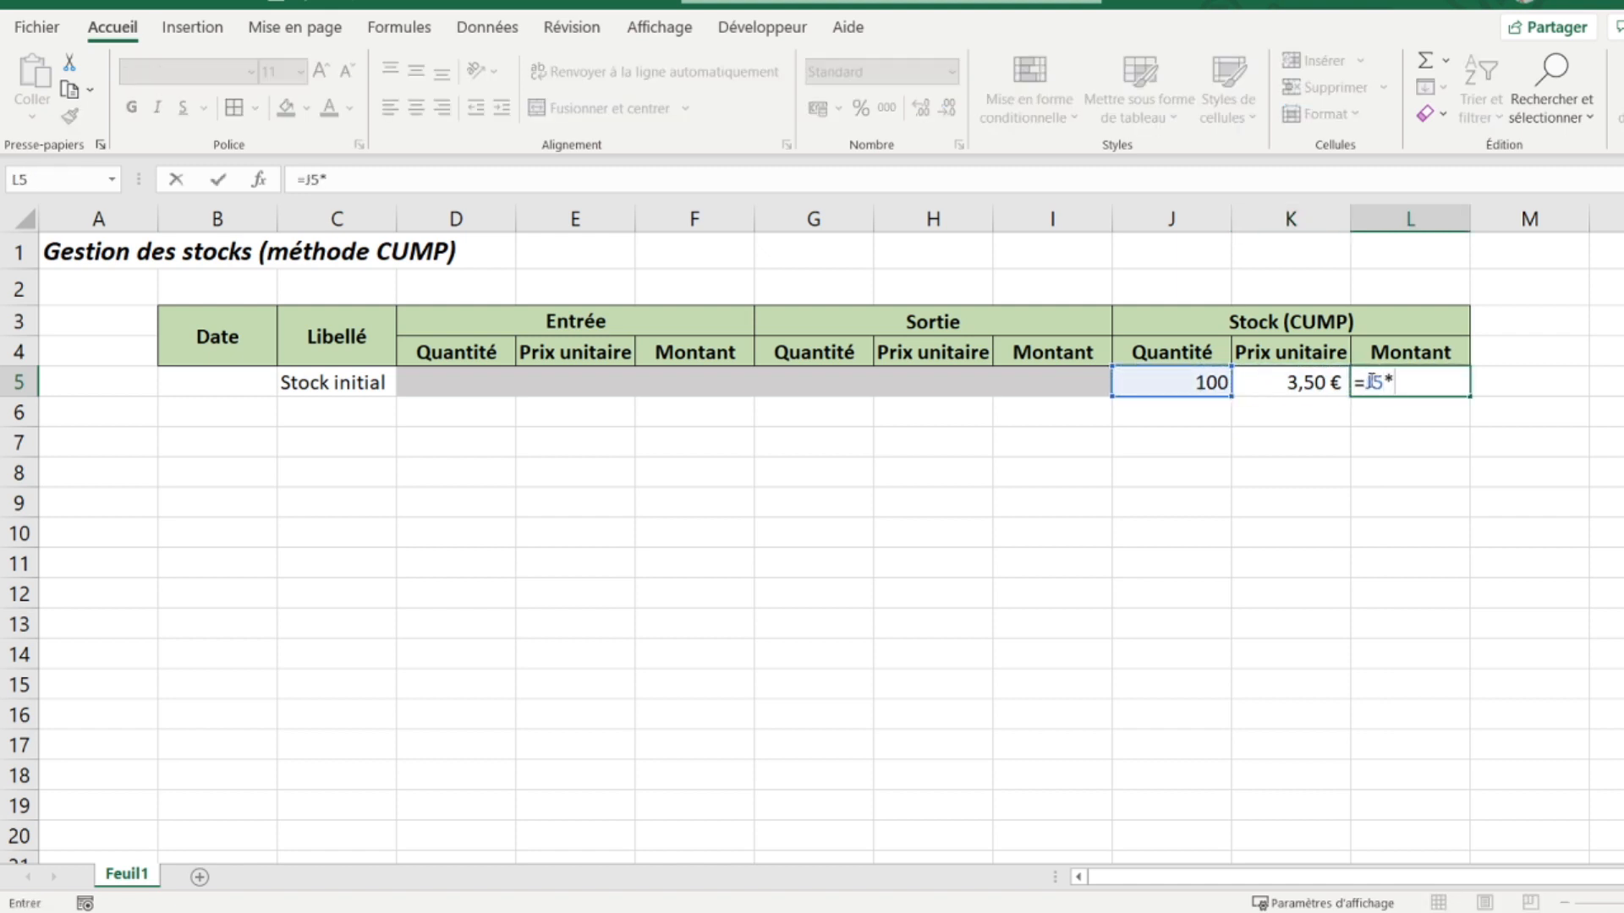
key("Left")
key("Return")
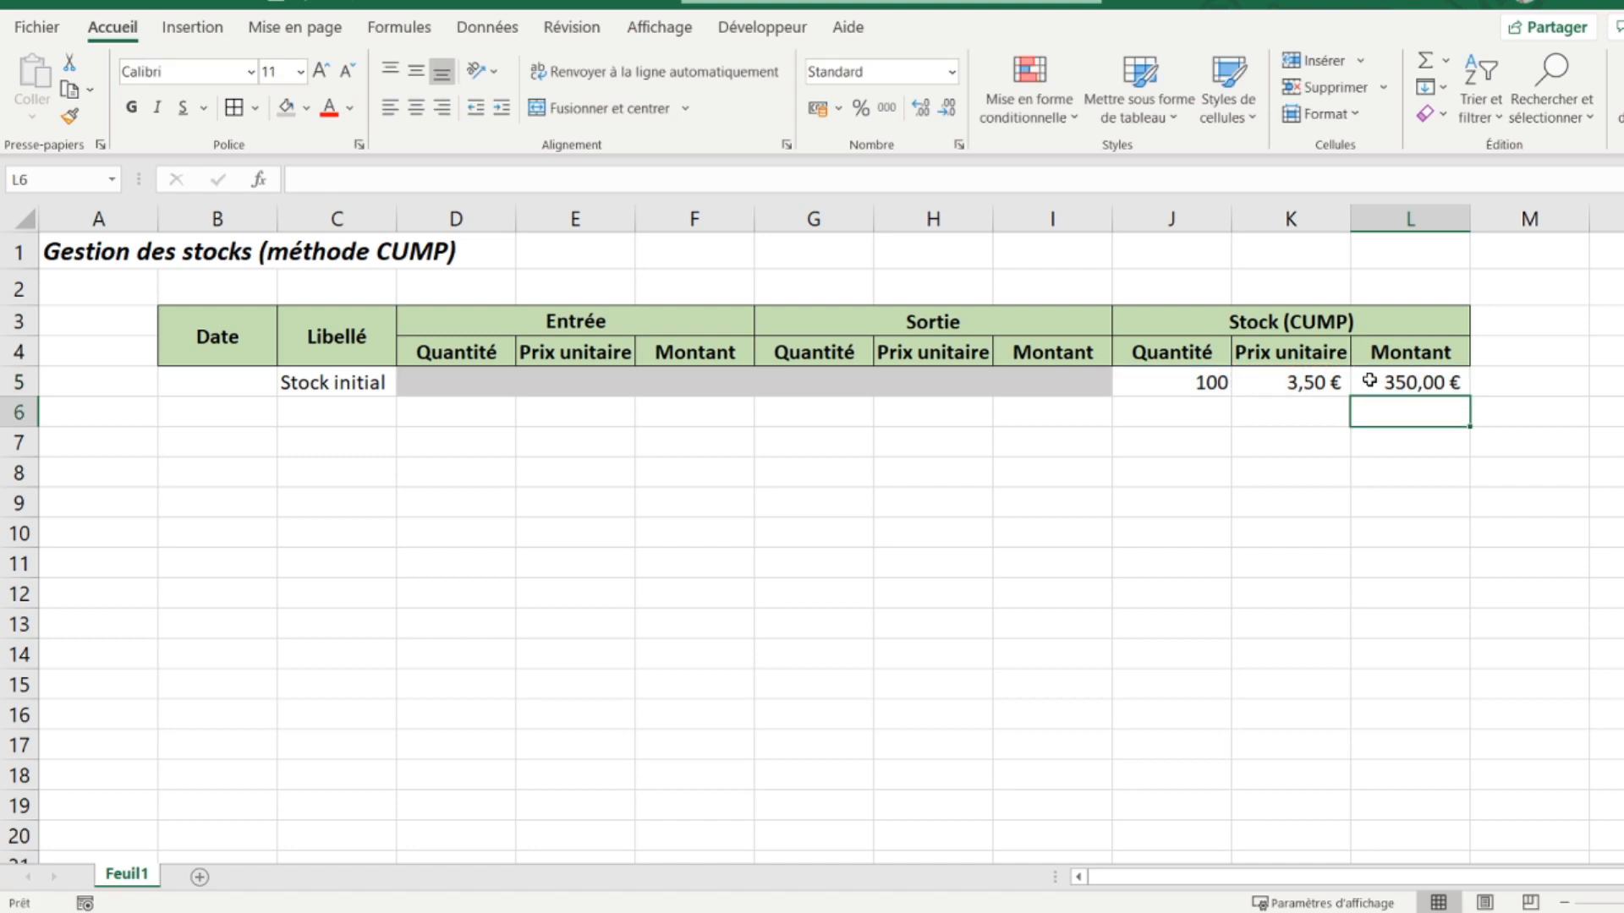
Step: Check the Montant formula in L5 and clear the initial stock quantity in J5
left_click(1370, 380)
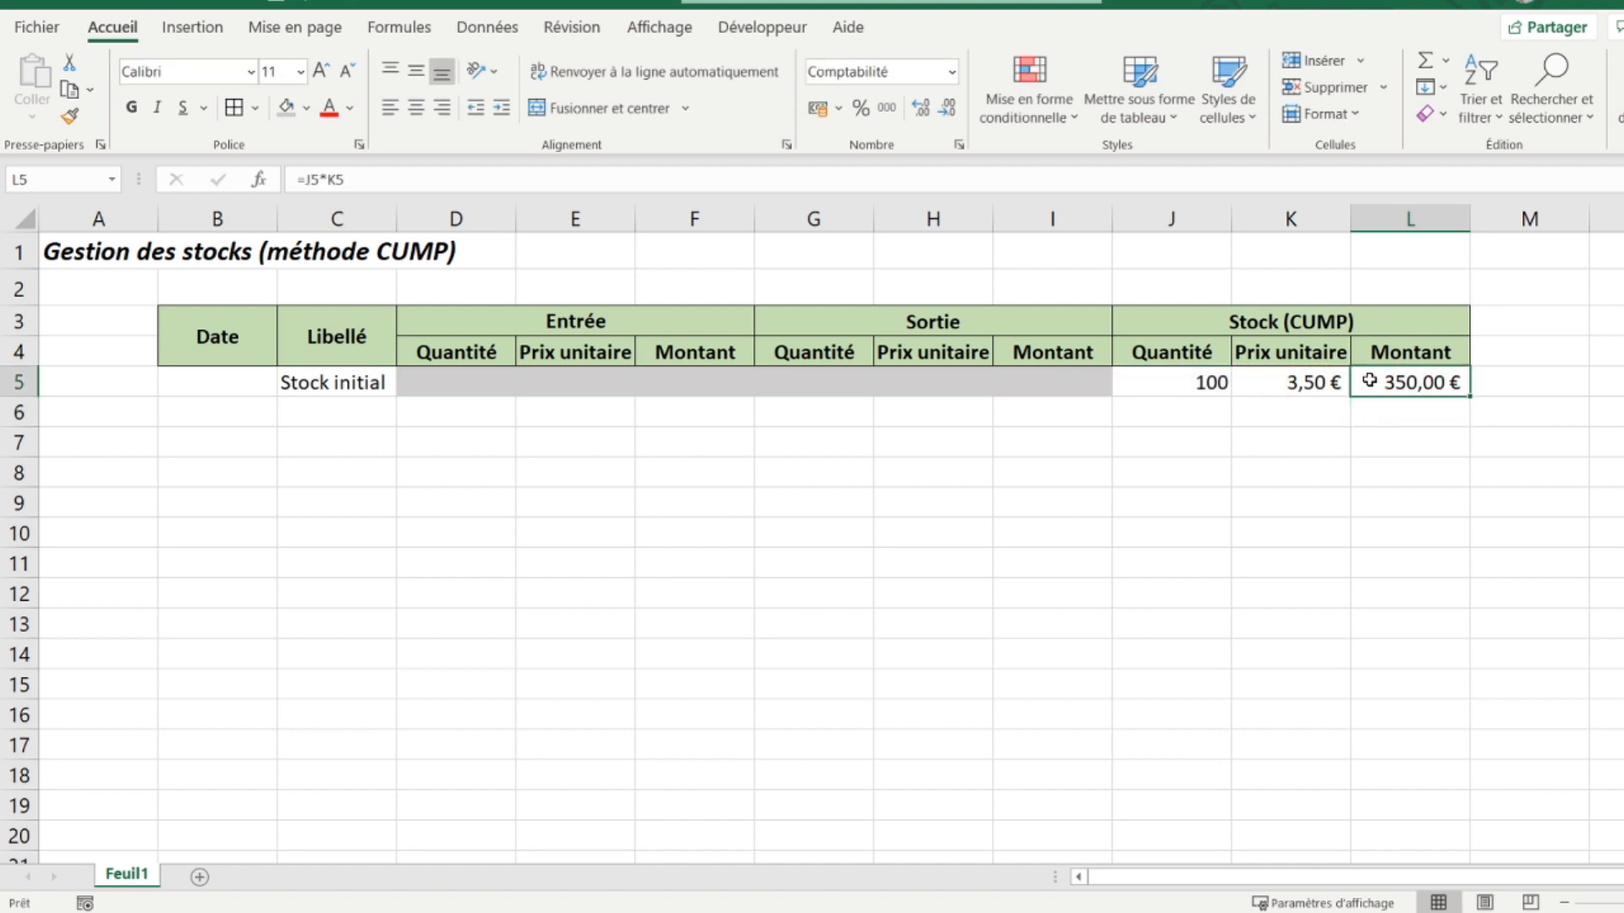
left_click(1199, 382)
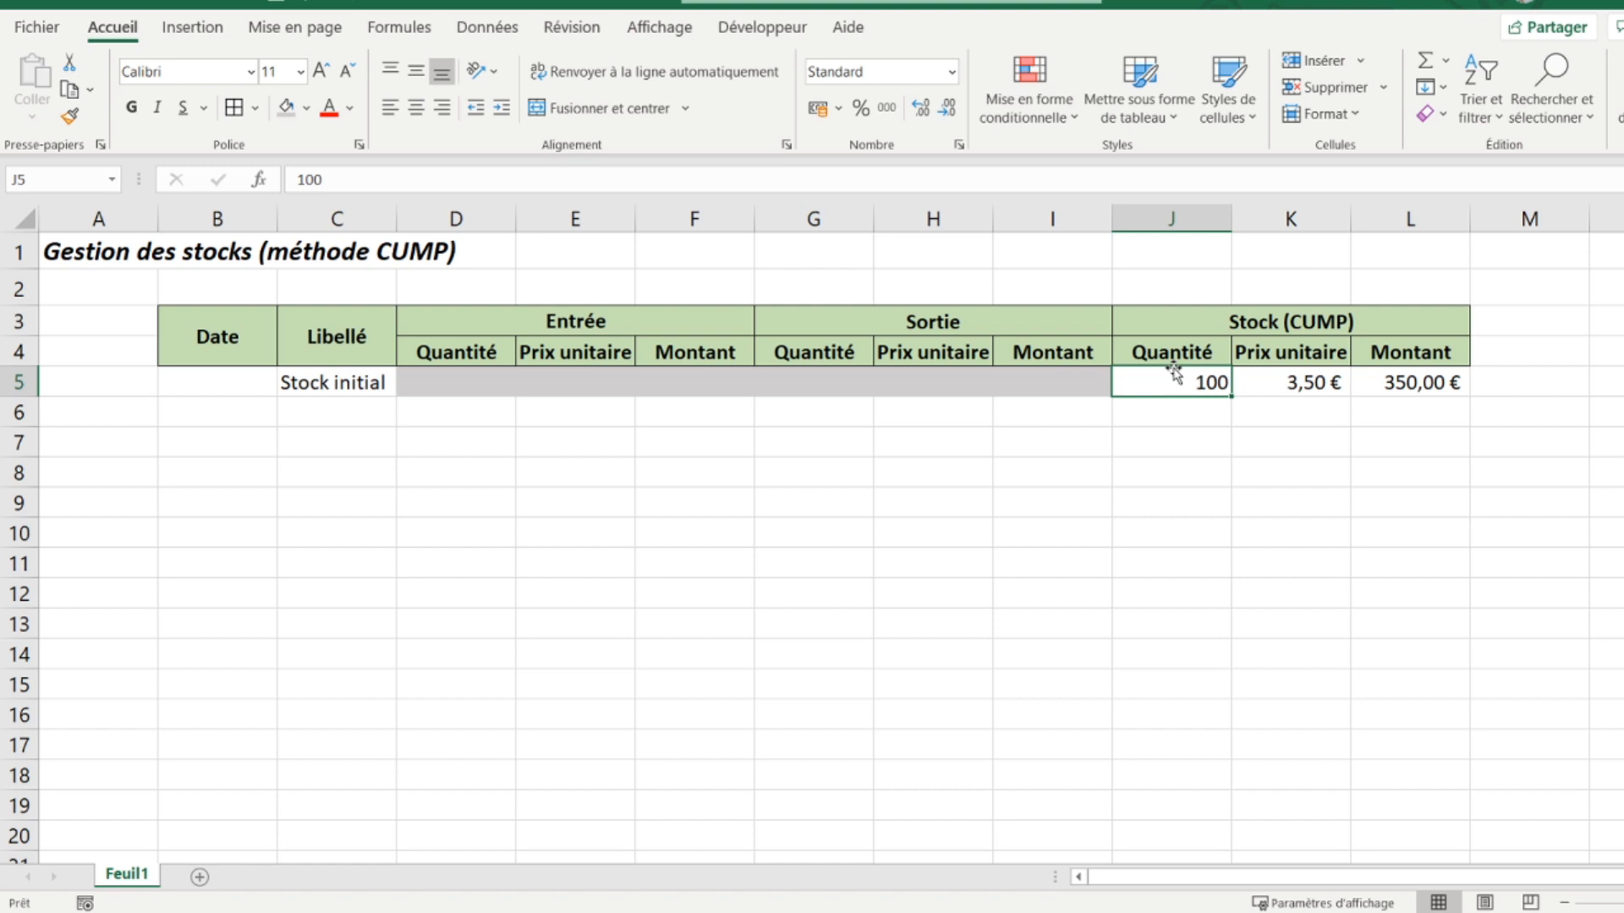
left_click(1359, 379)
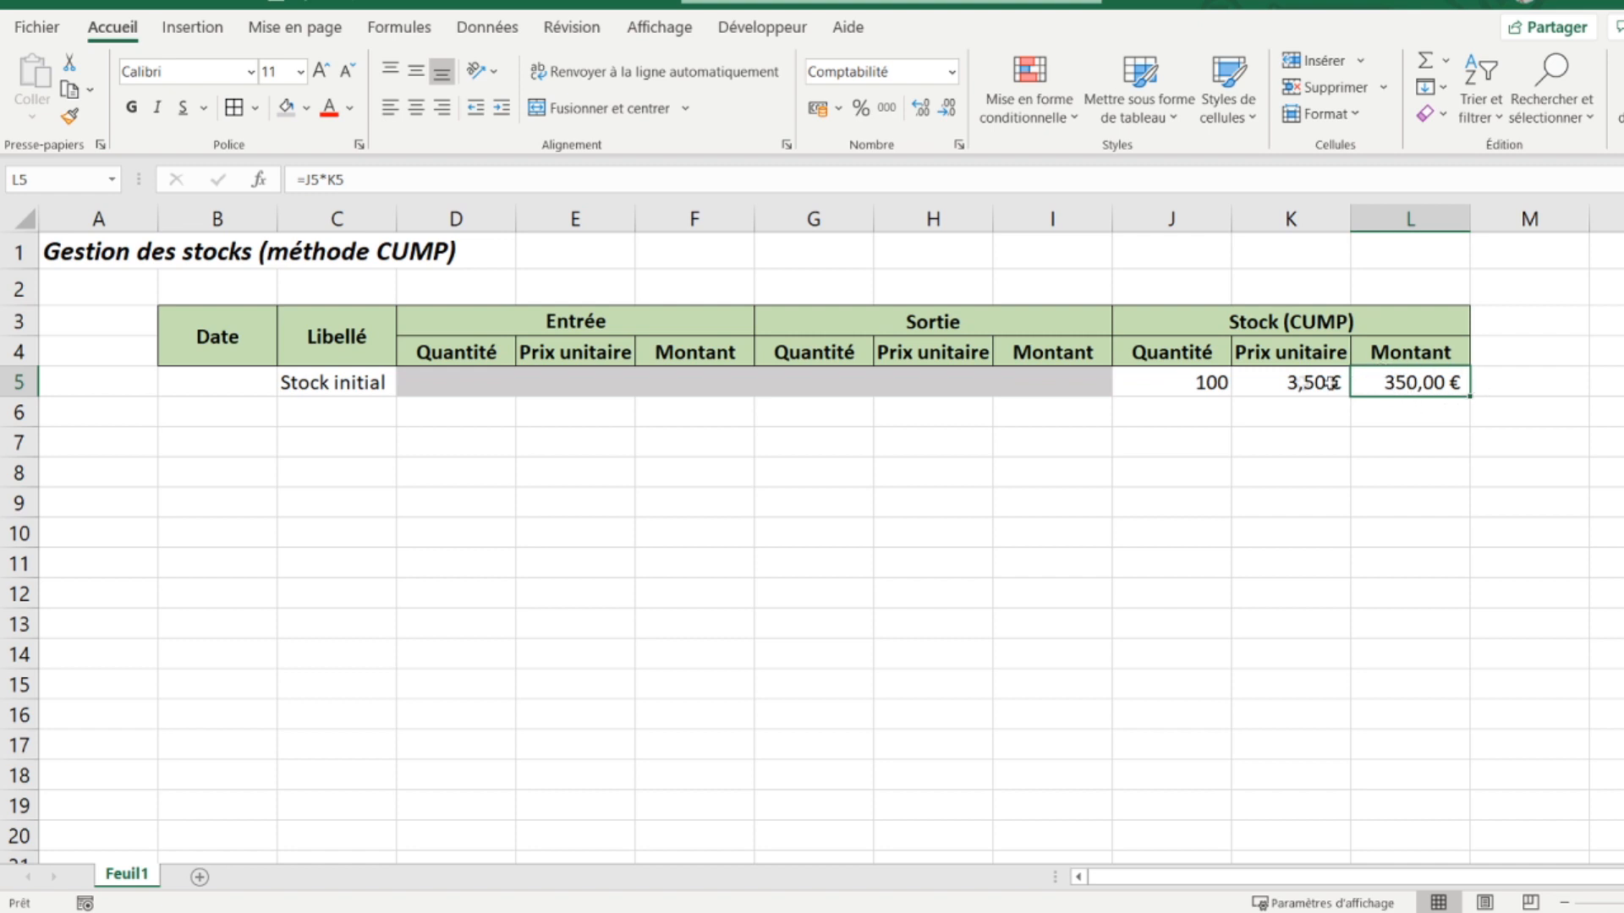
left_click(1202, 387)
key("Delete")
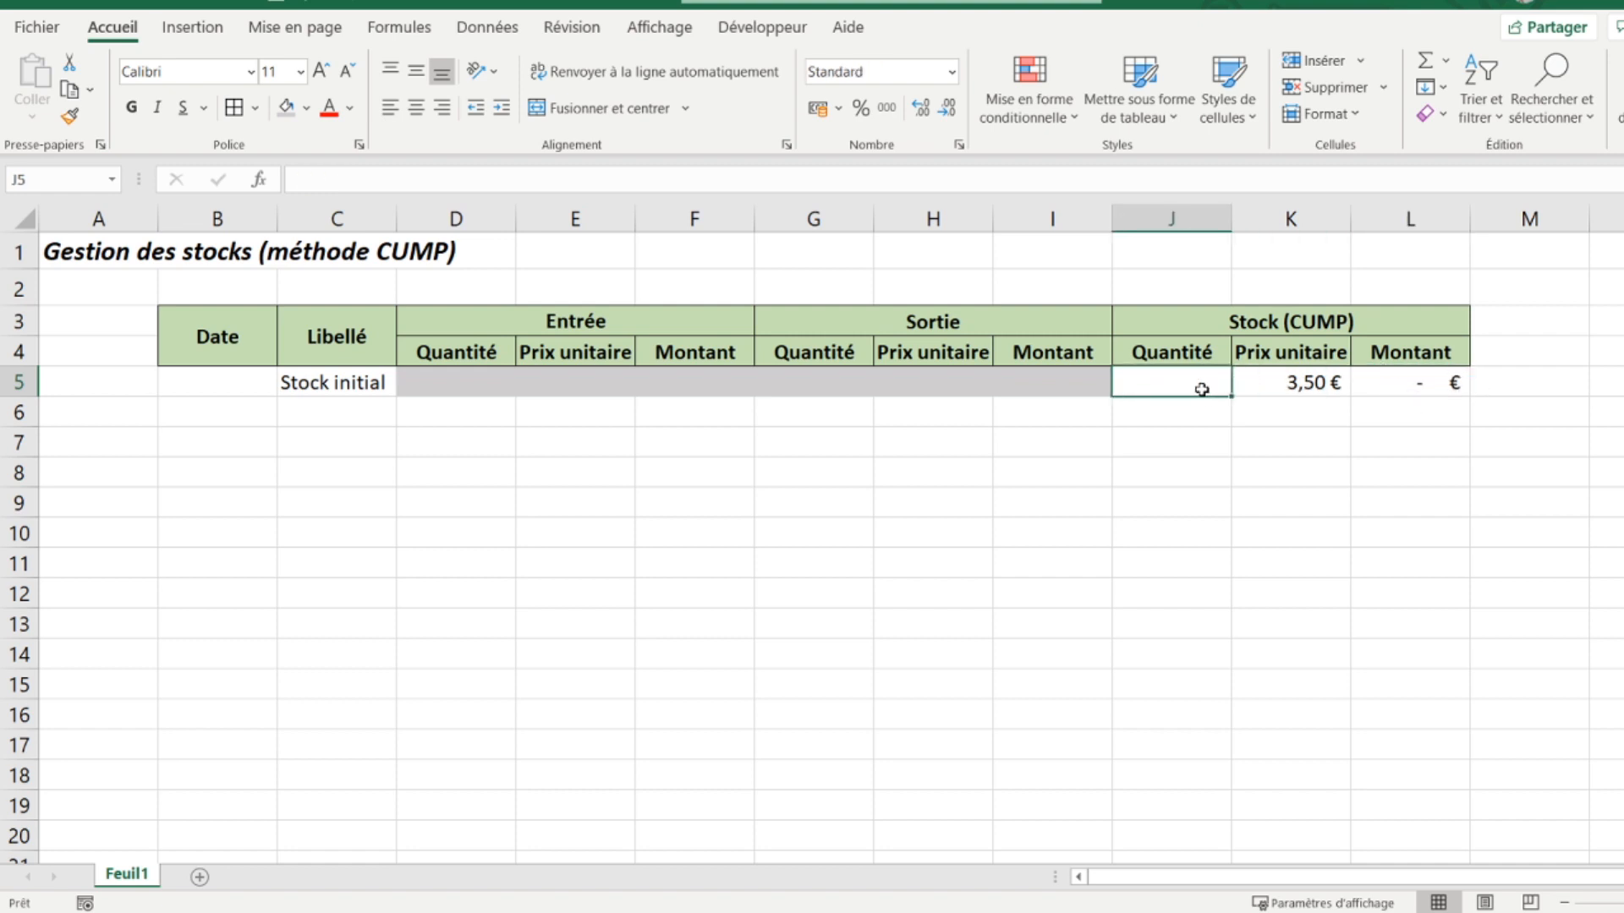
Step: Clear the unit price in K5 and re-enter the initial stock's quantity 100 in J5 and unit price 3,5 in K5
key("Right")
key("Delete")
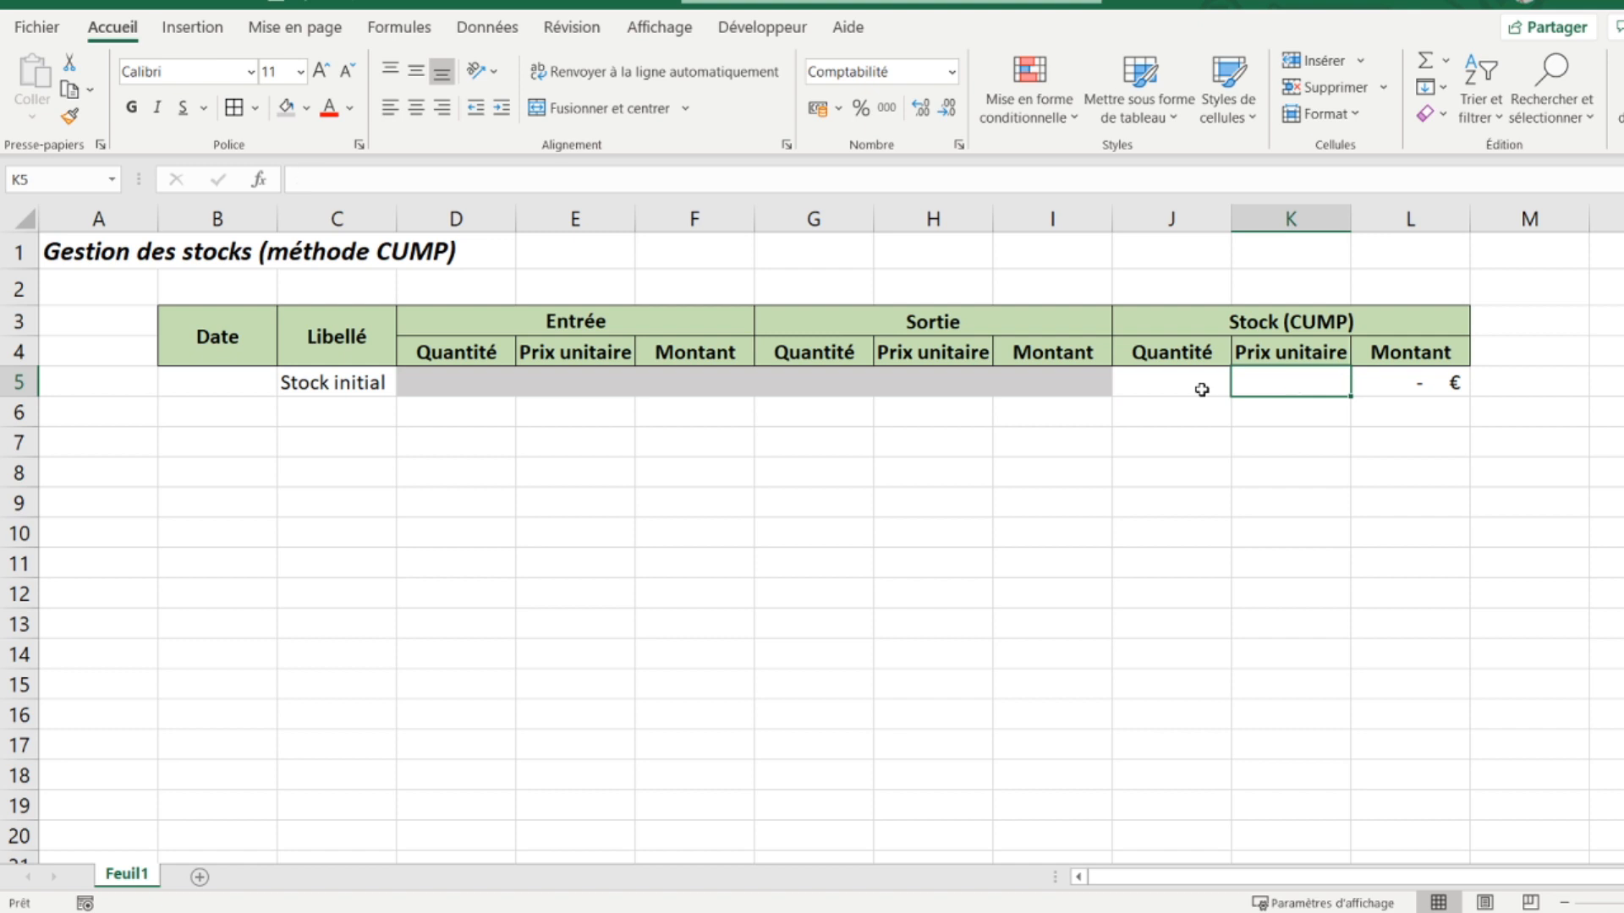
left_click(1190, 393)
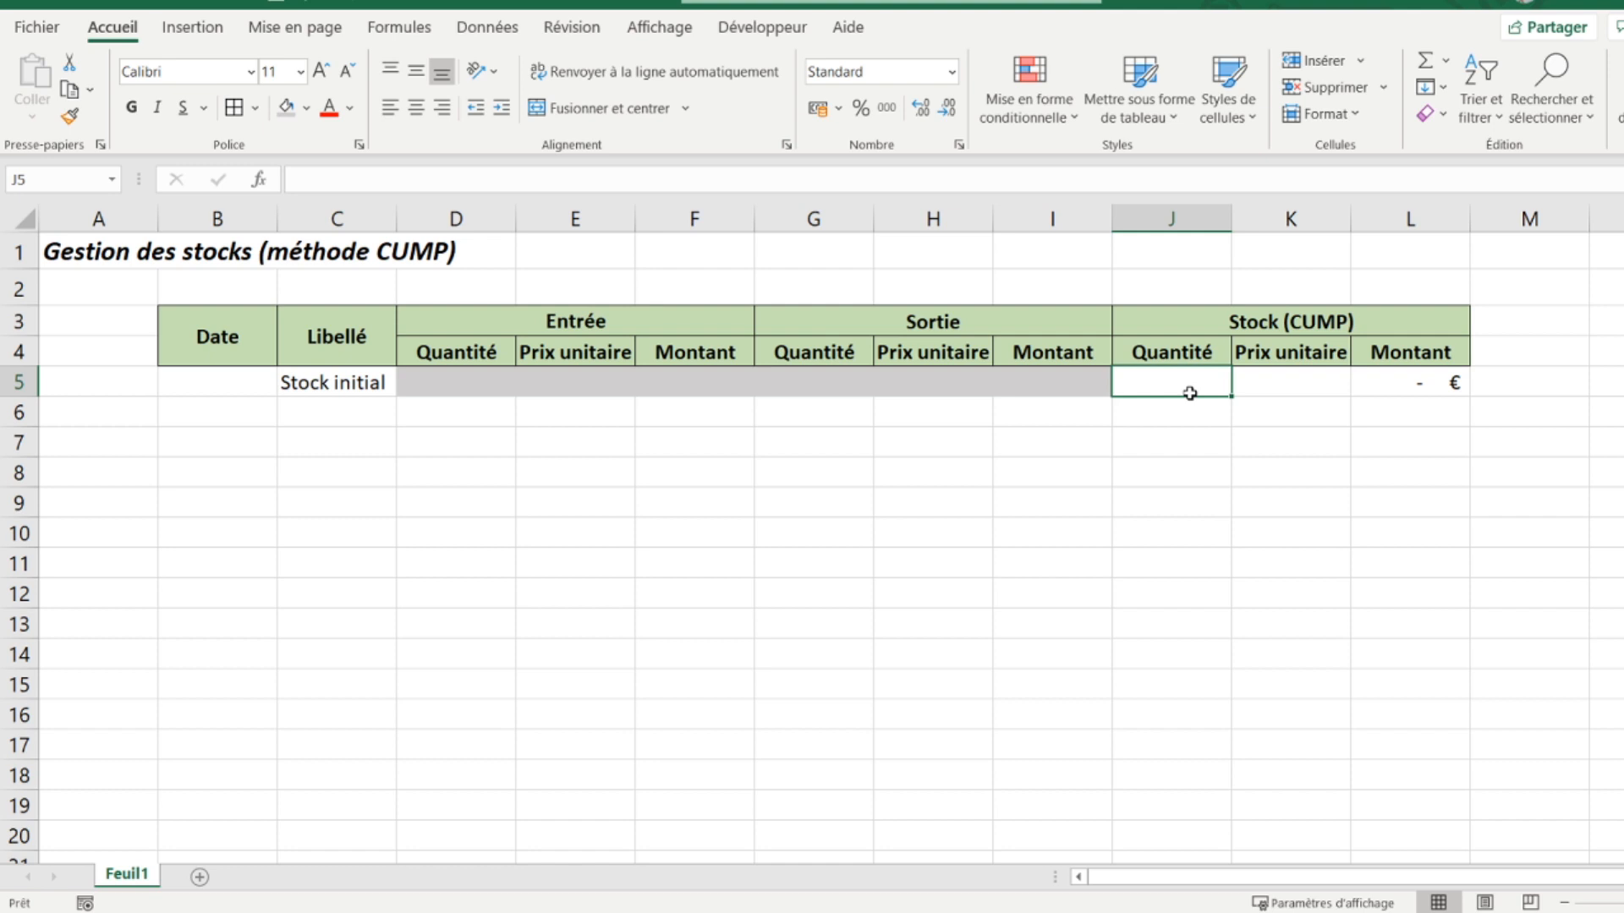
type("100")
key("Tab")
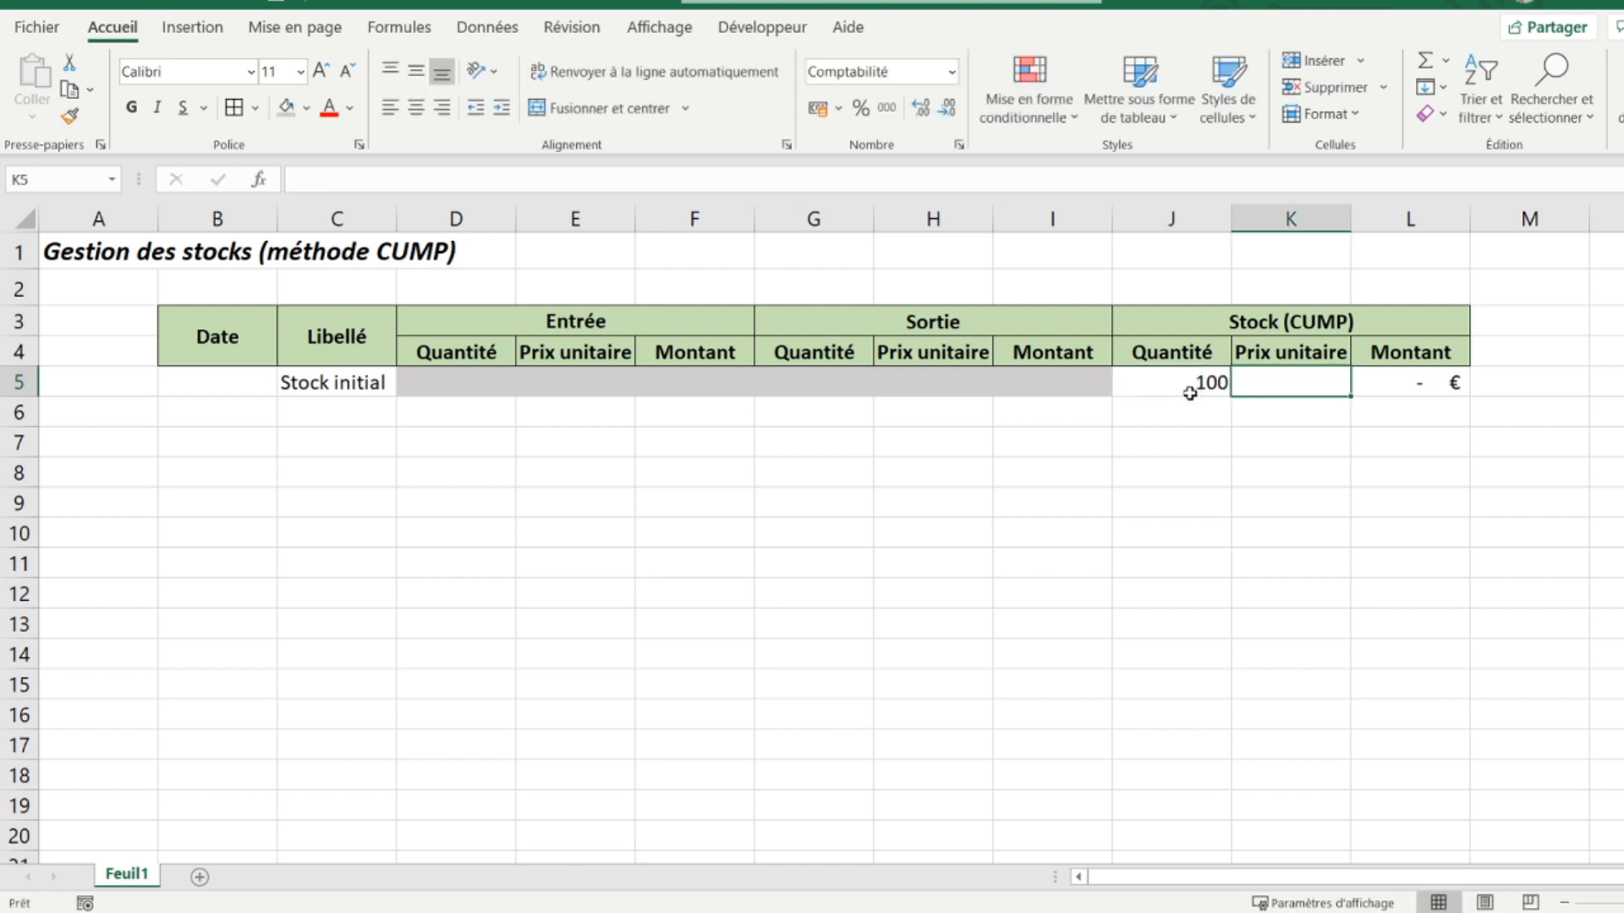
type("3,5")
key("Return")
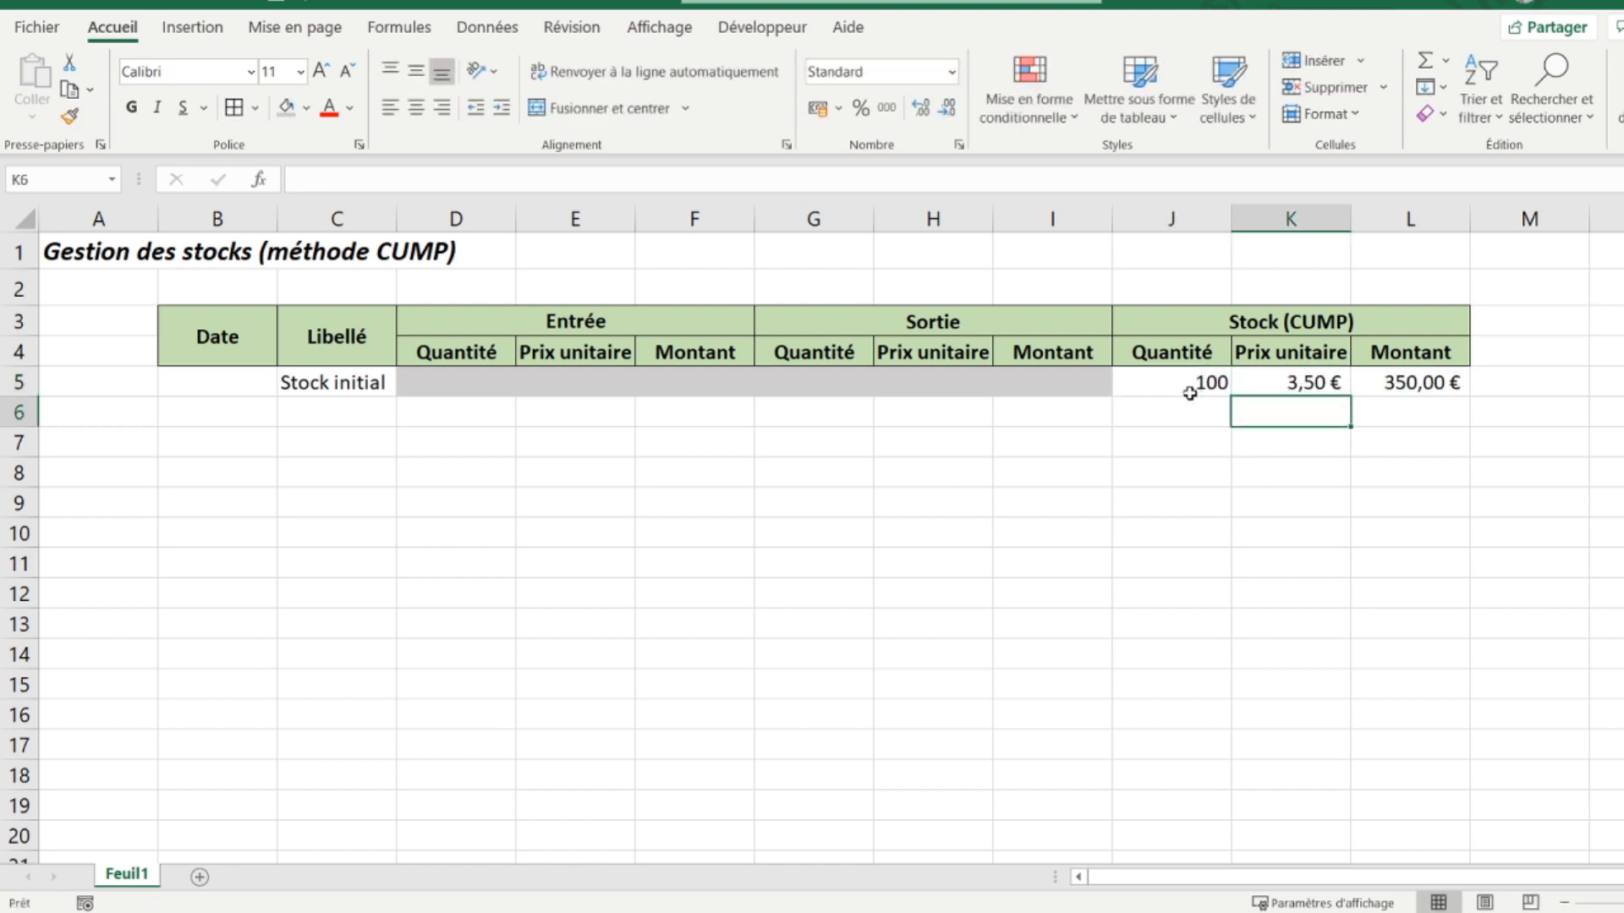
Step: Rewrite the initial stock's Montant formula in L5 as =SI(ESTERREUR(J5*K5);"";J5*K5) so errors display as blank
left_click(1396, 376)
left_click(309, 180)
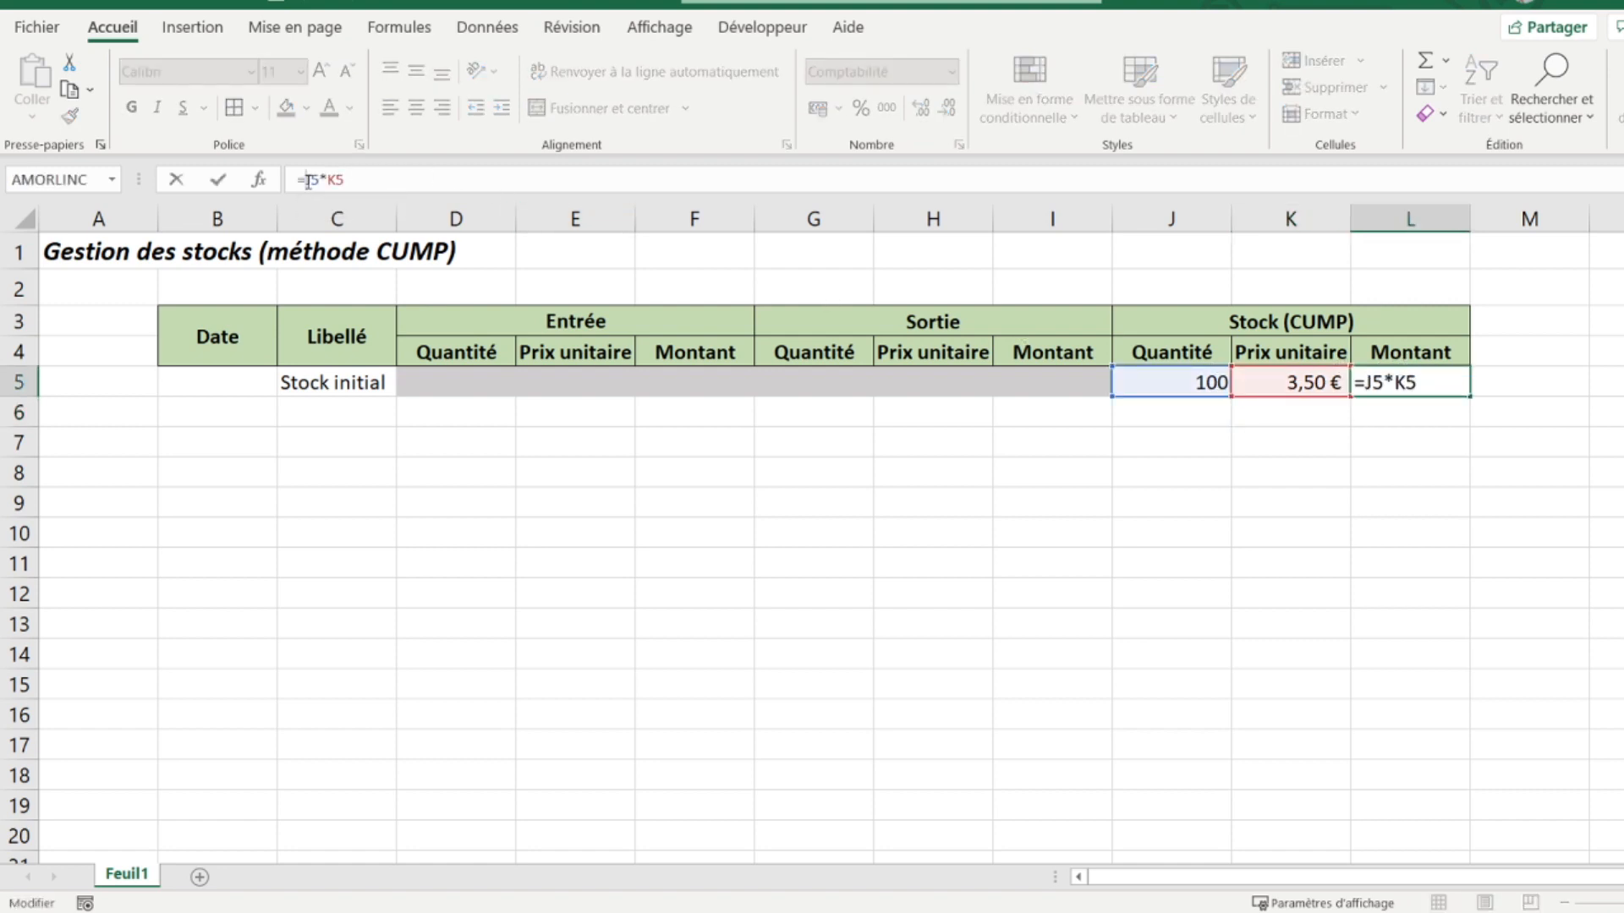
type("si(")
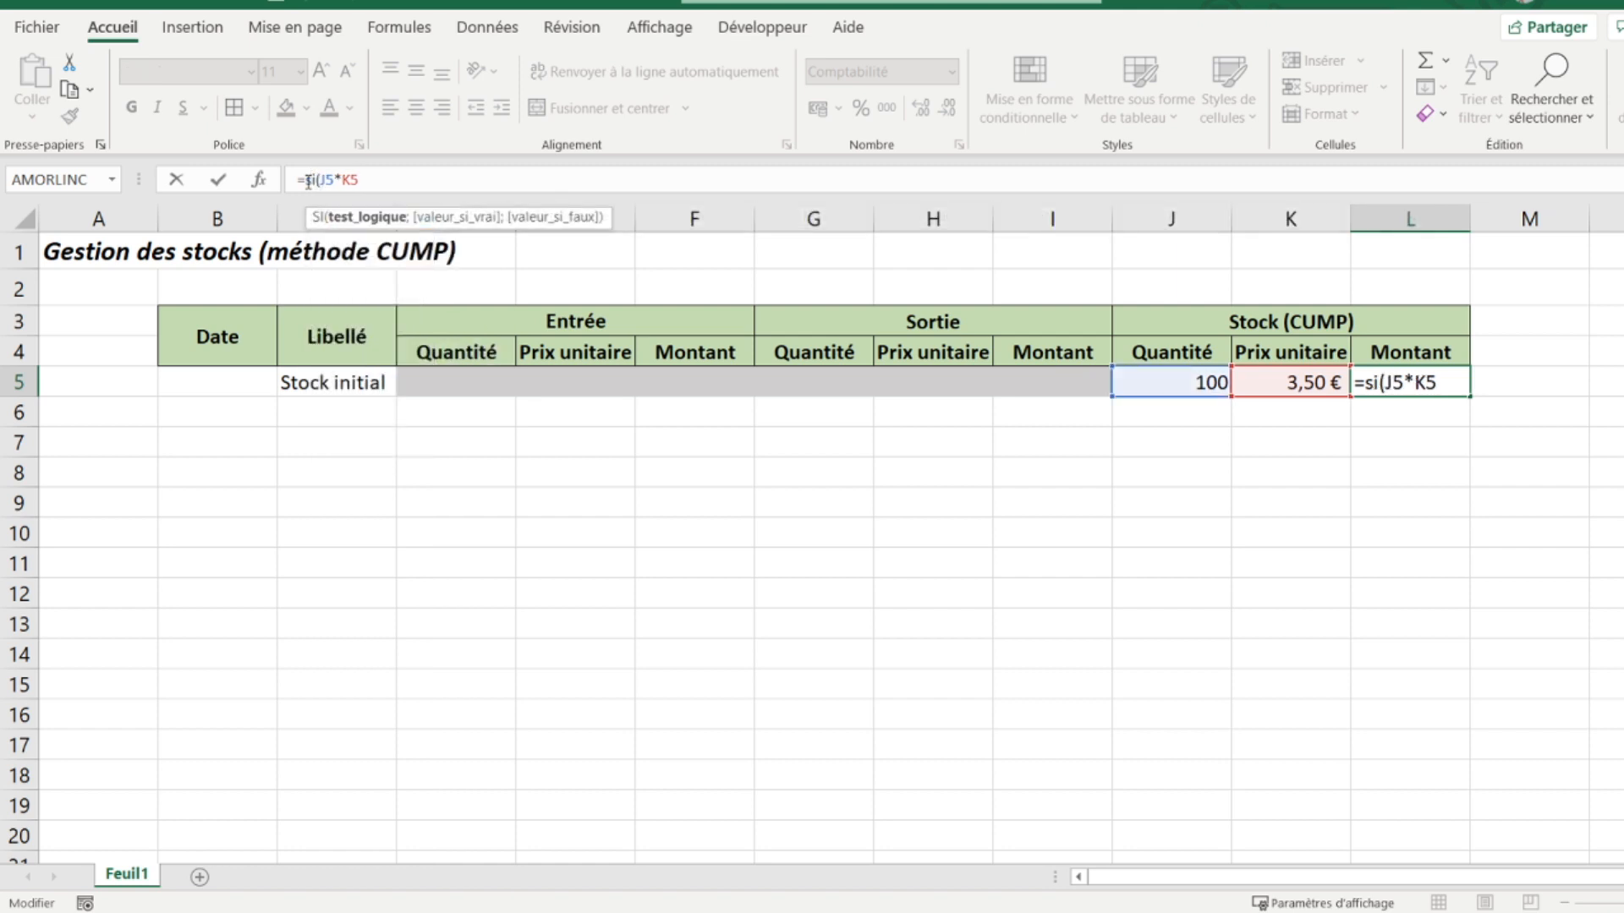
type("esterr")
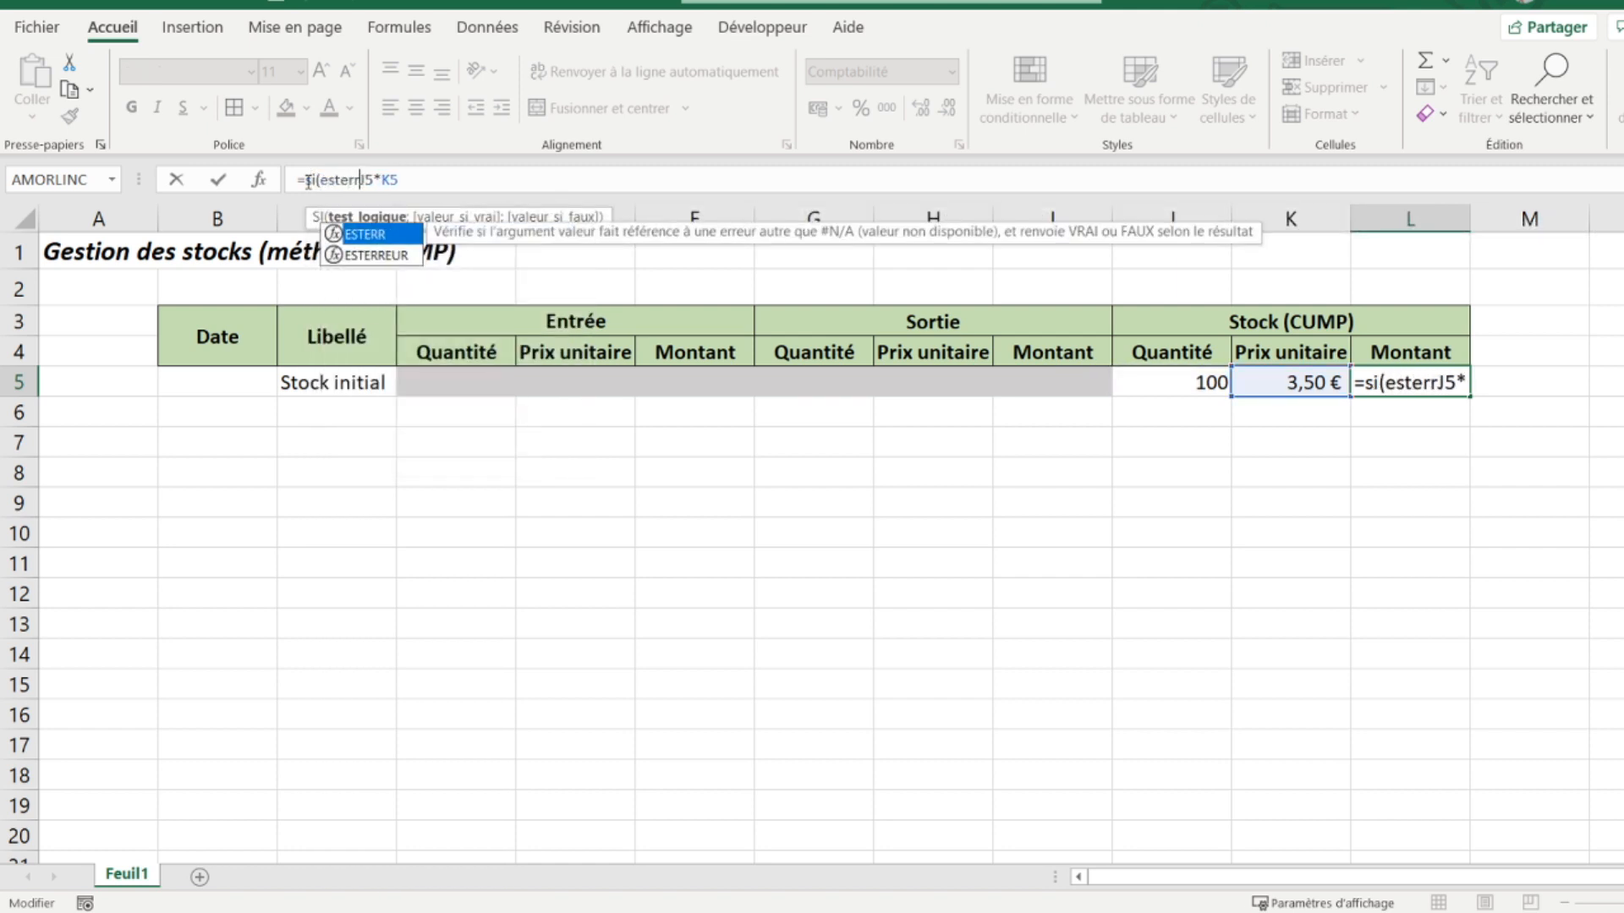
double_click(363, 255)
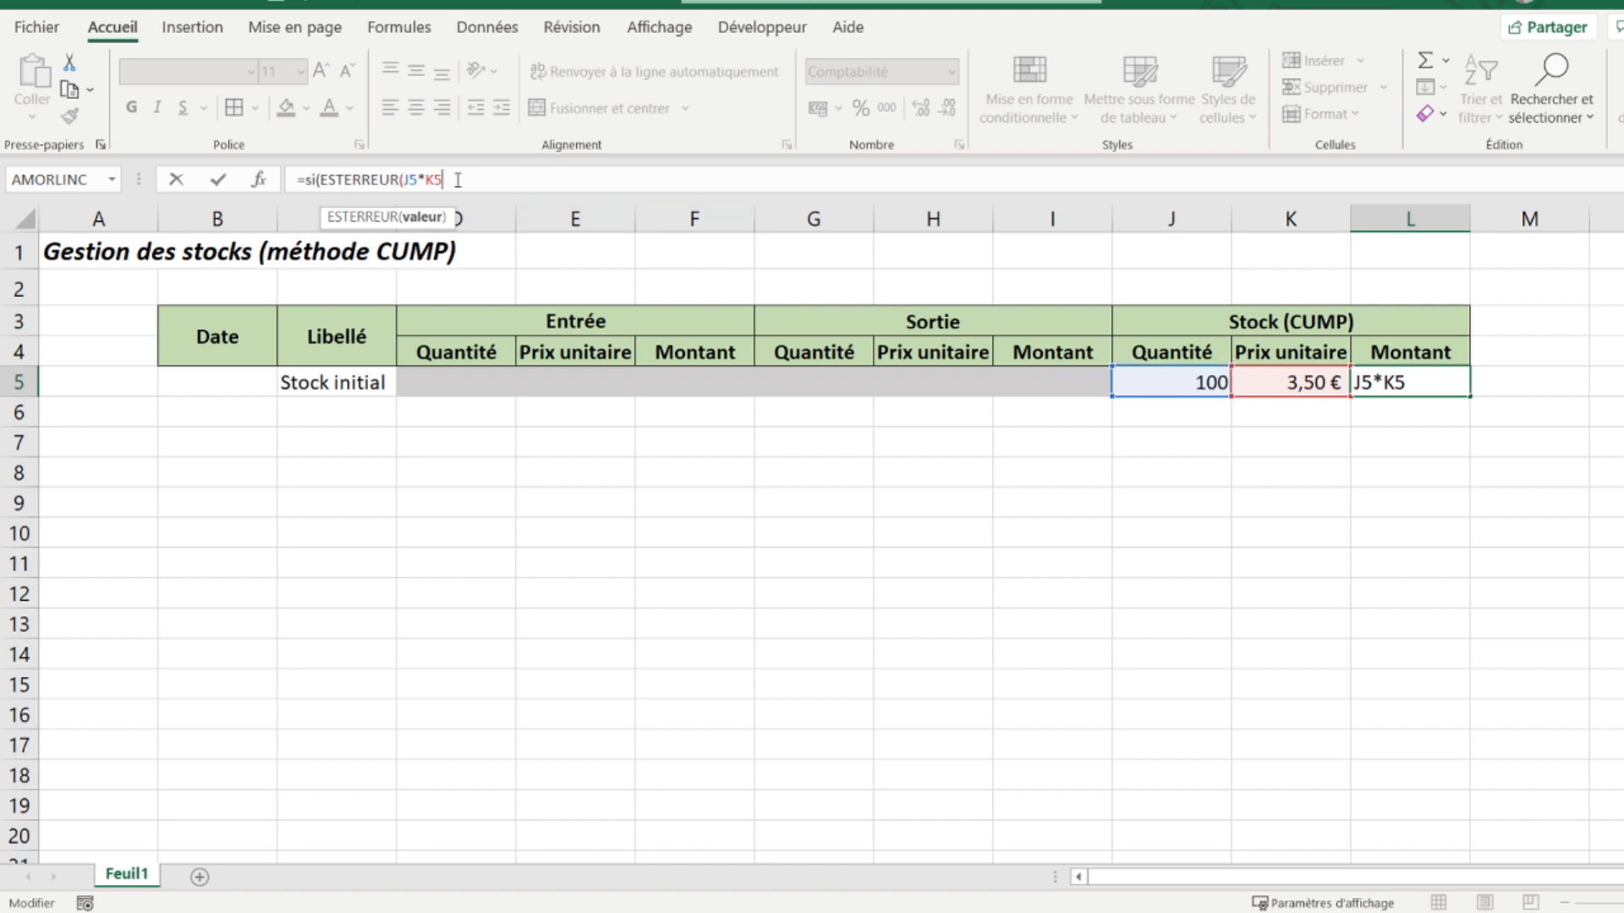
type(")")
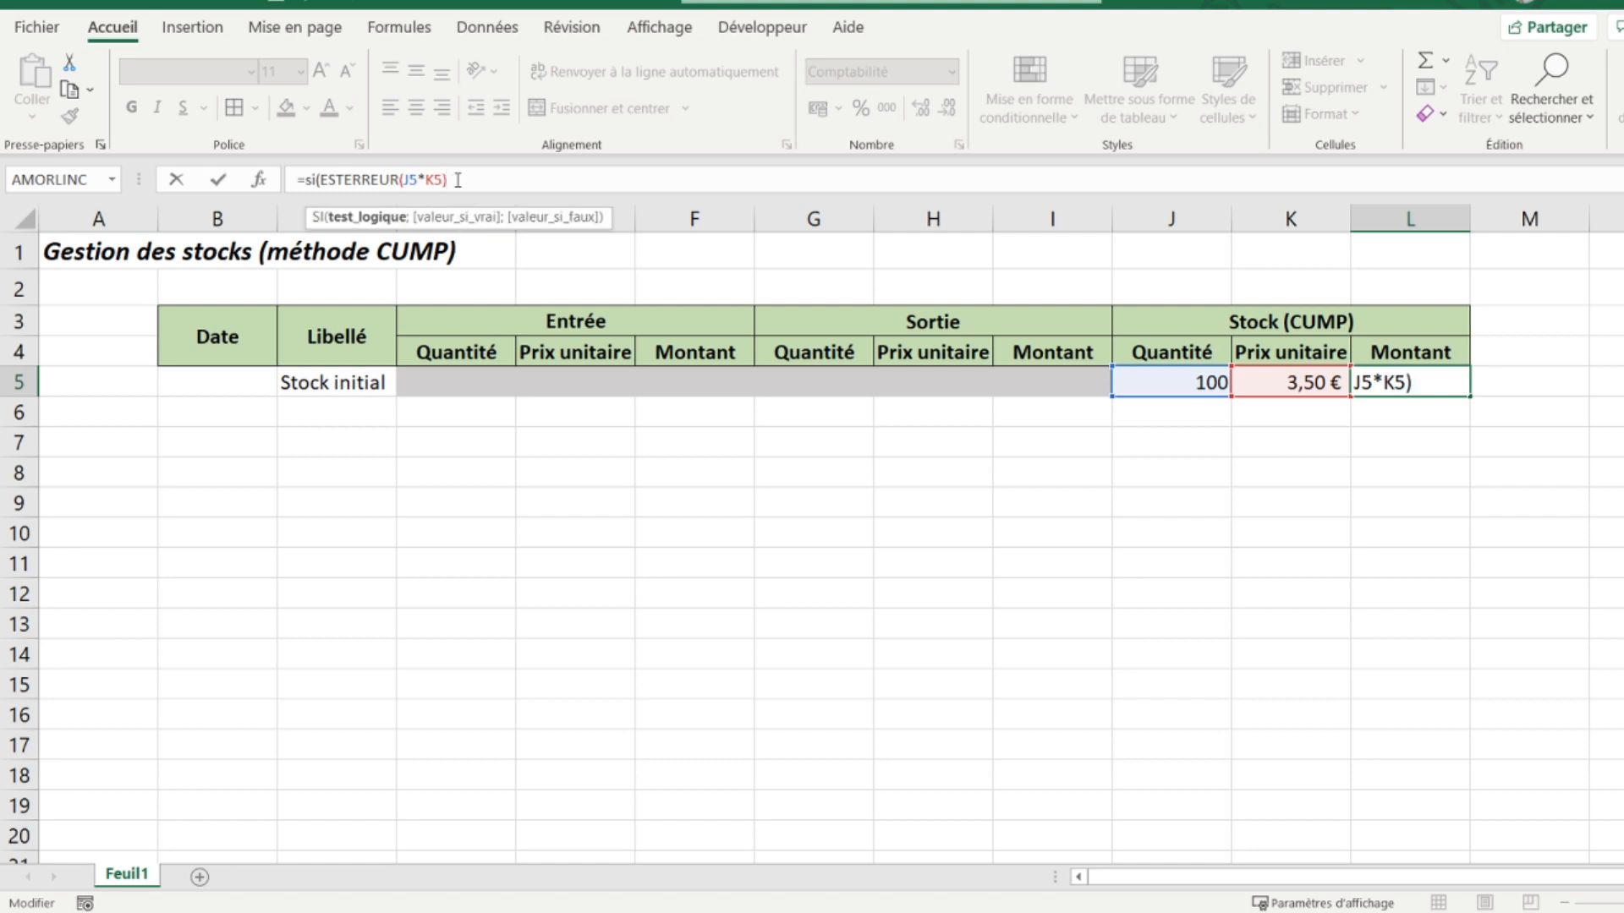
type(";\"\"")
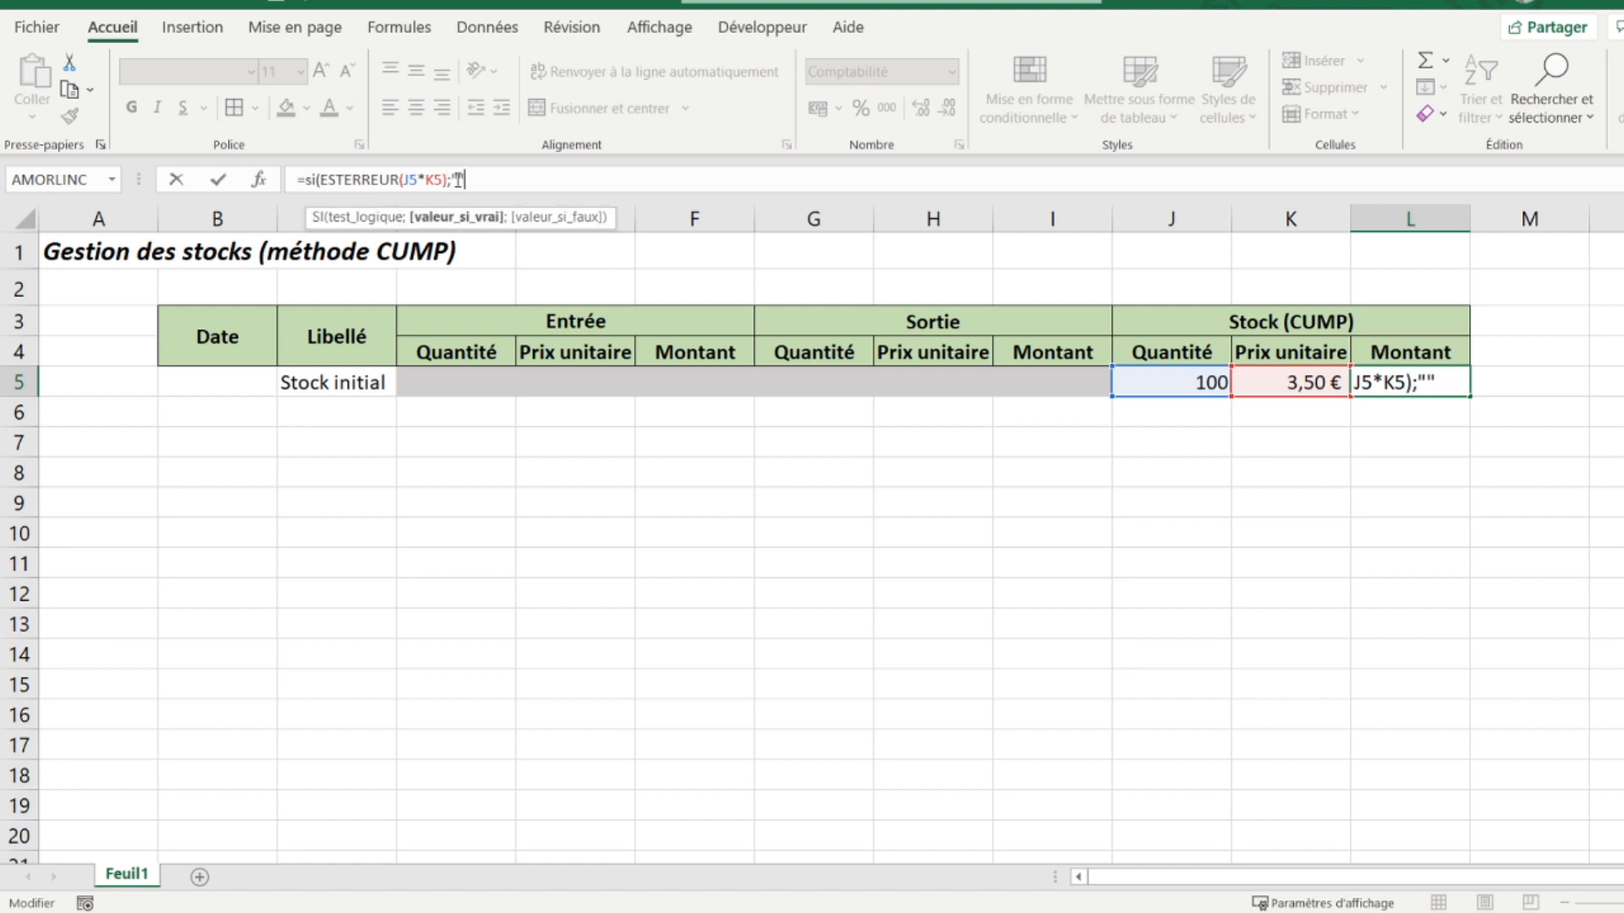
type(";")
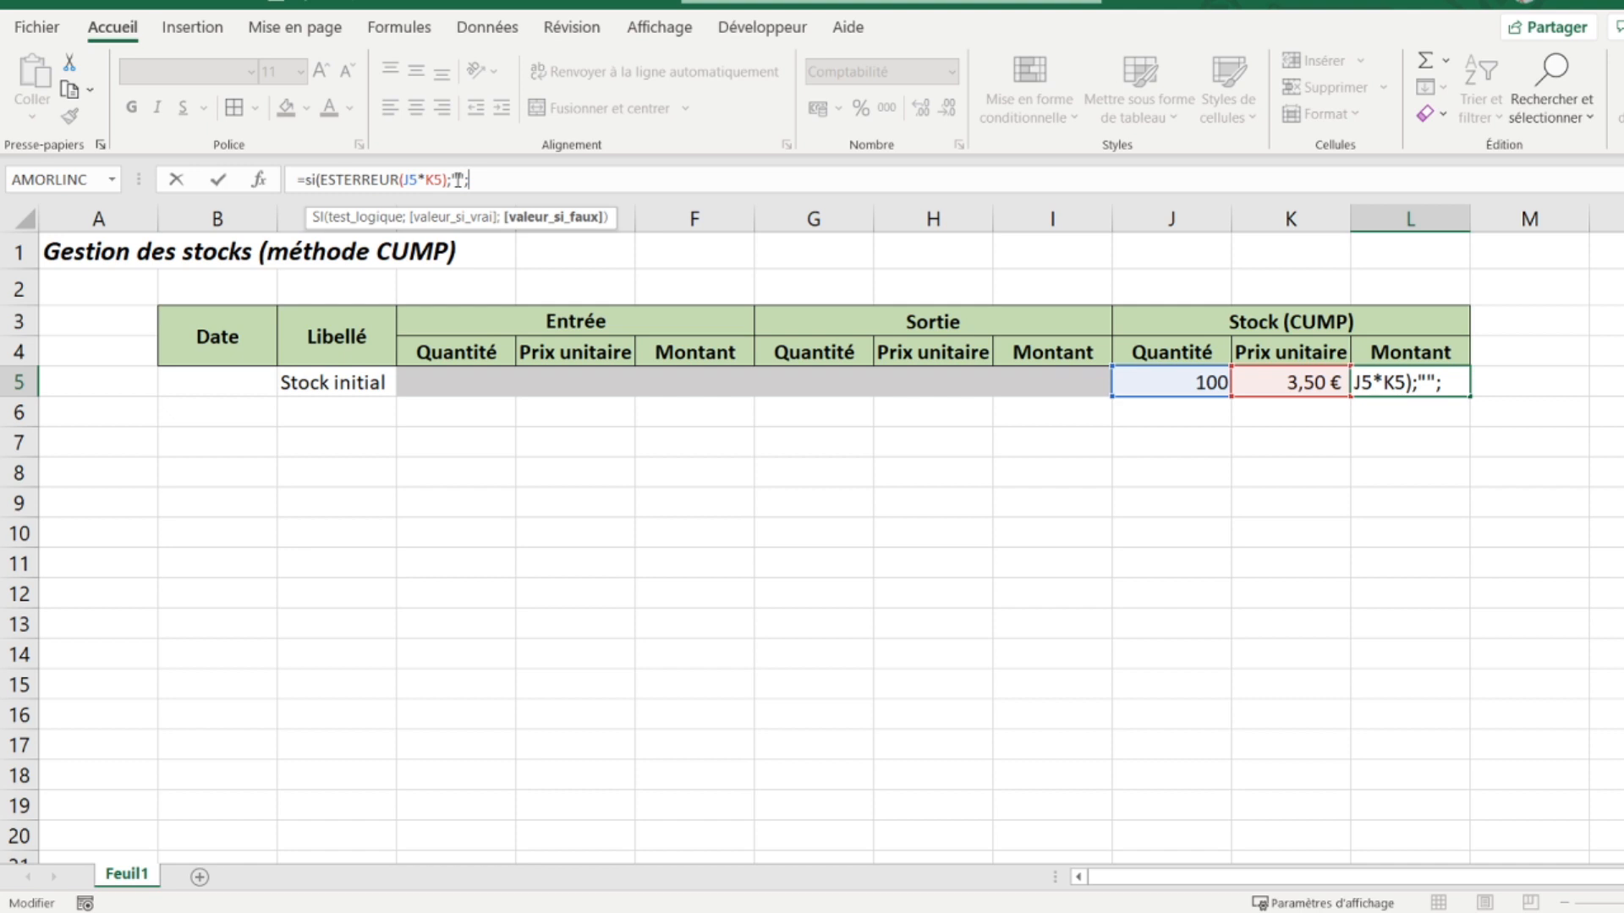
left_click(1152, 380)
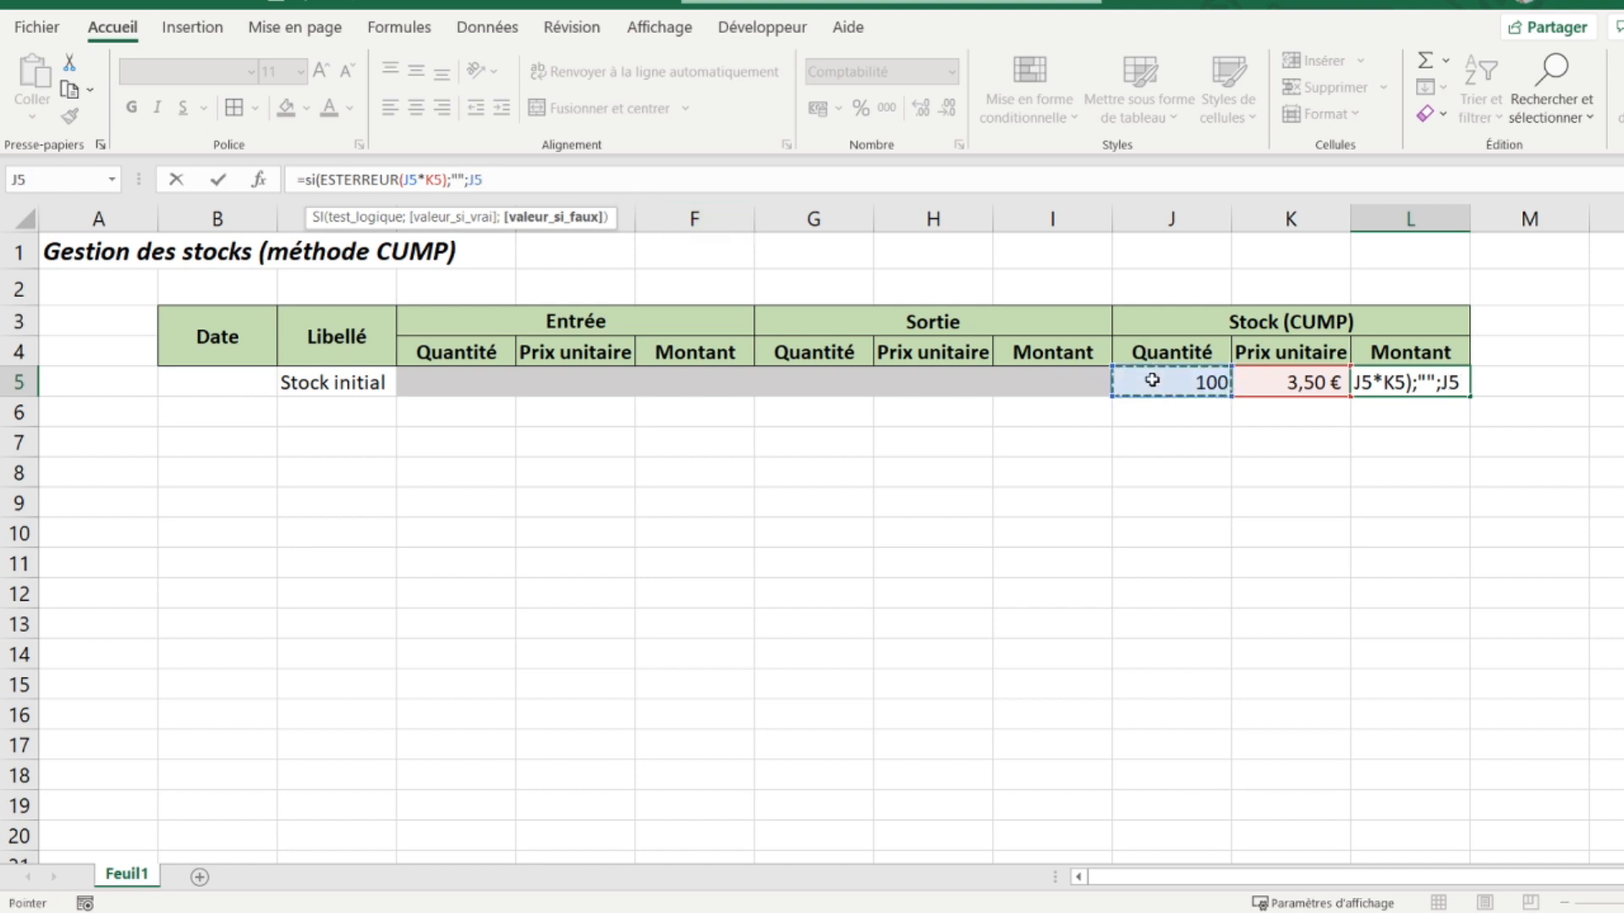
type("*")
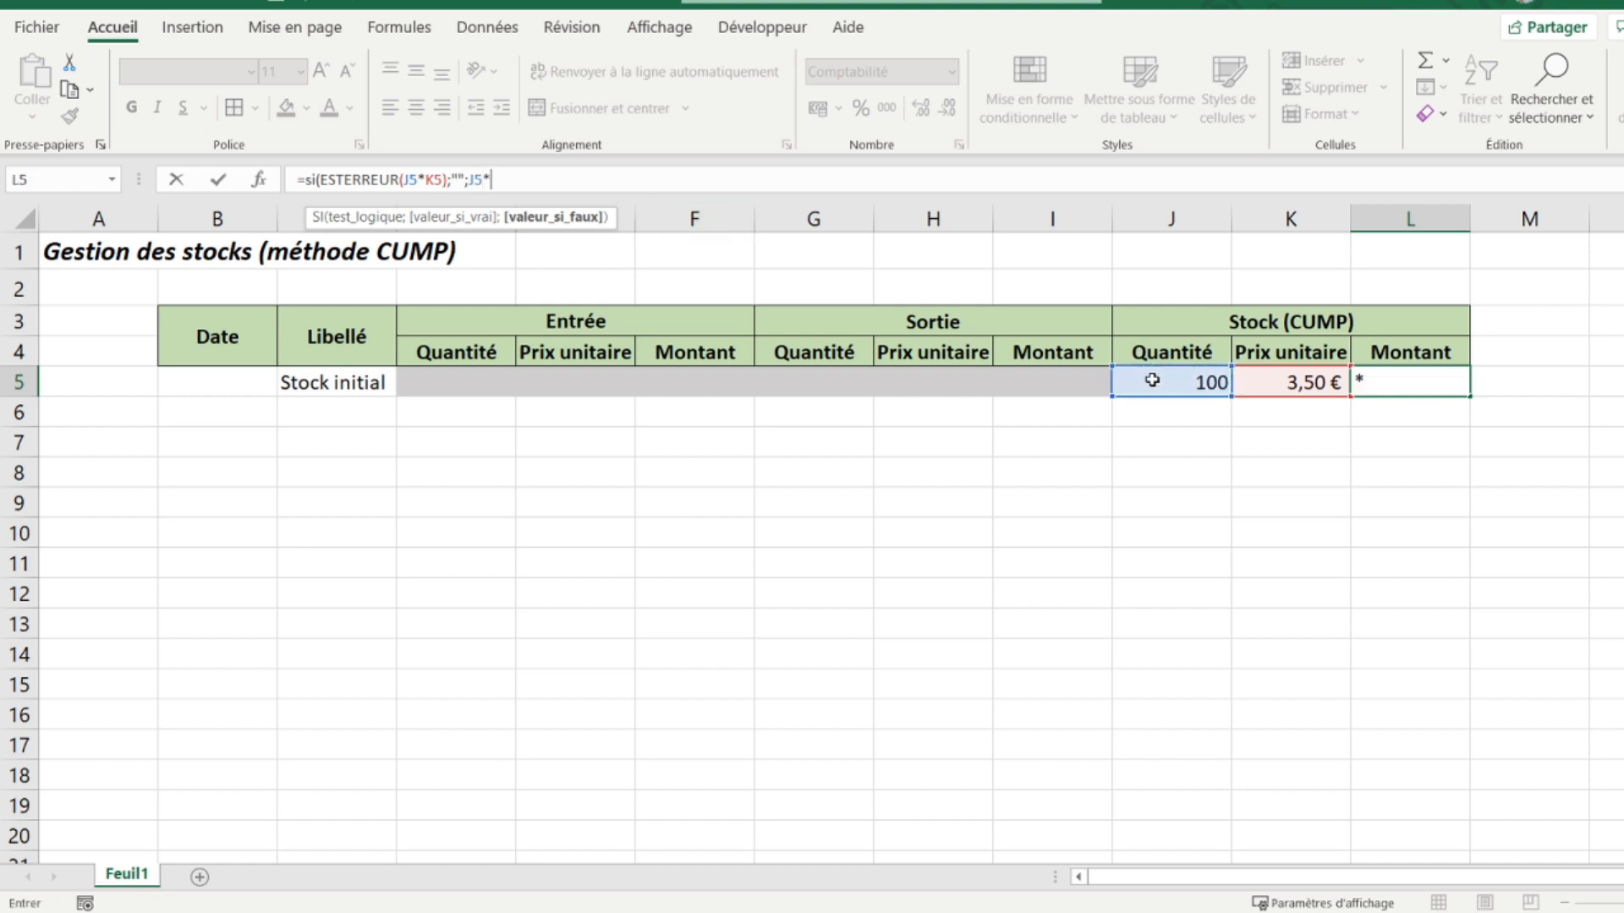
left_click(1269, 376)
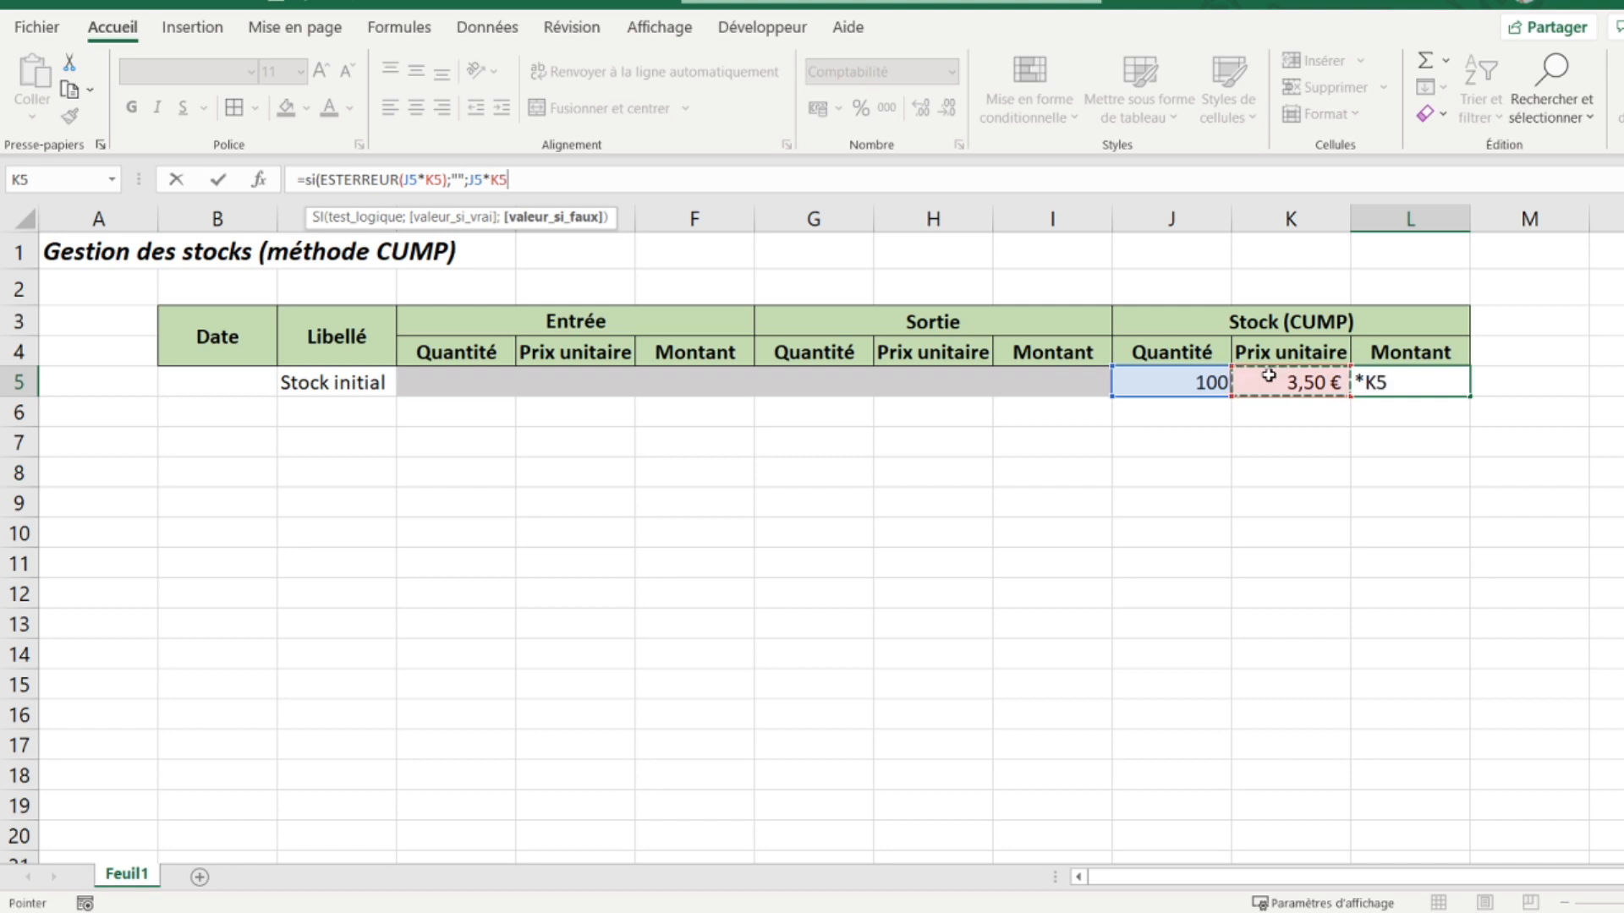
type(")")
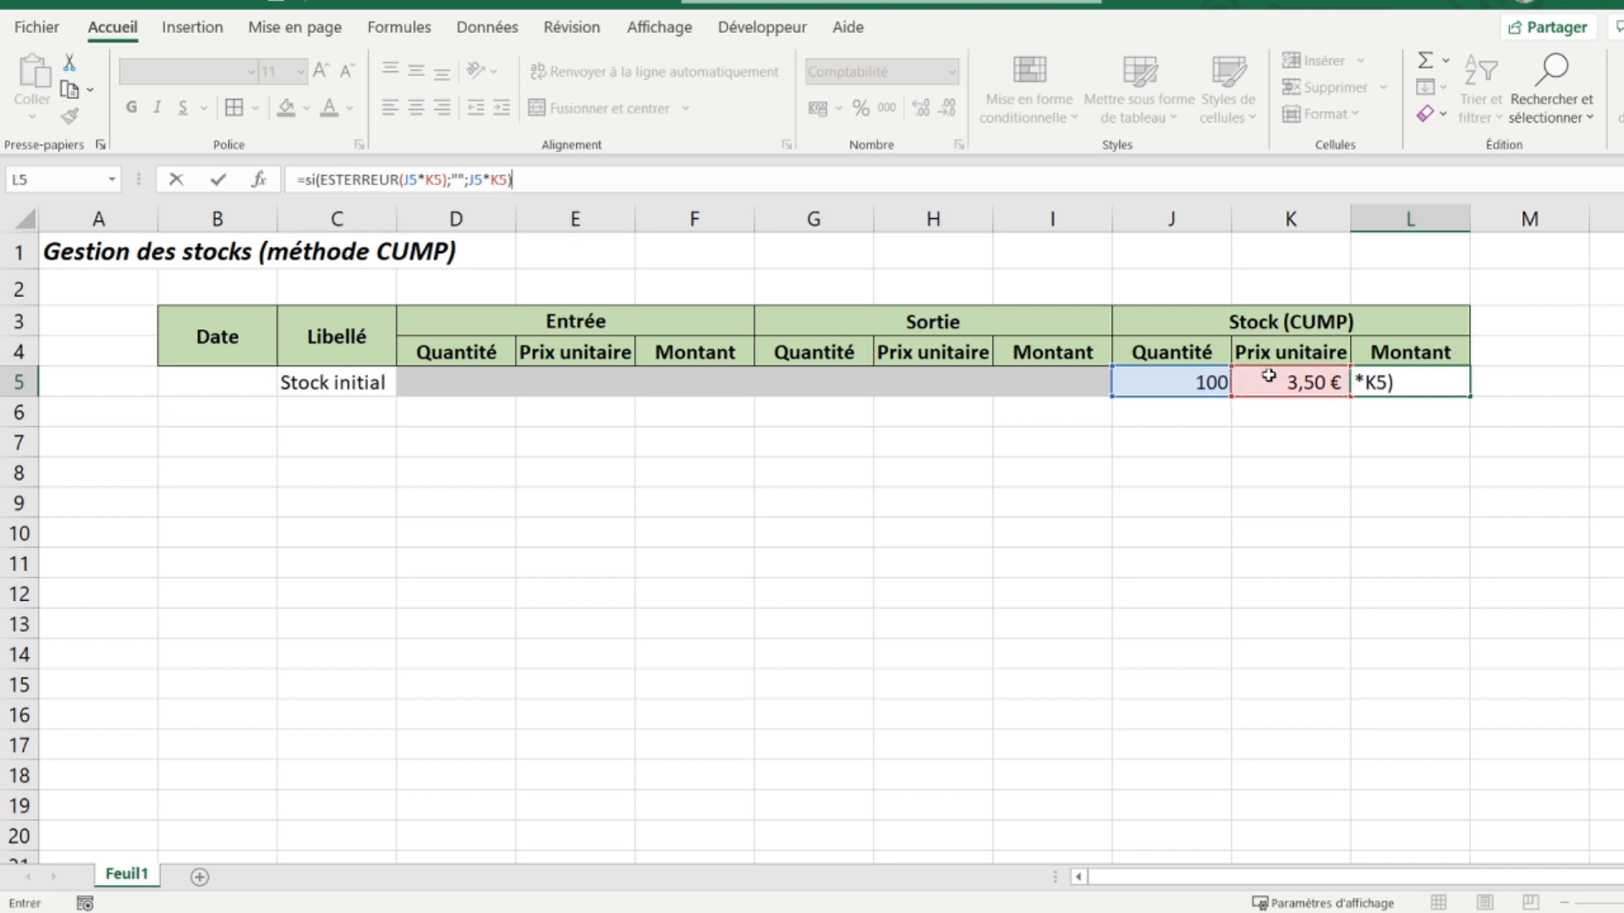
key("Return")
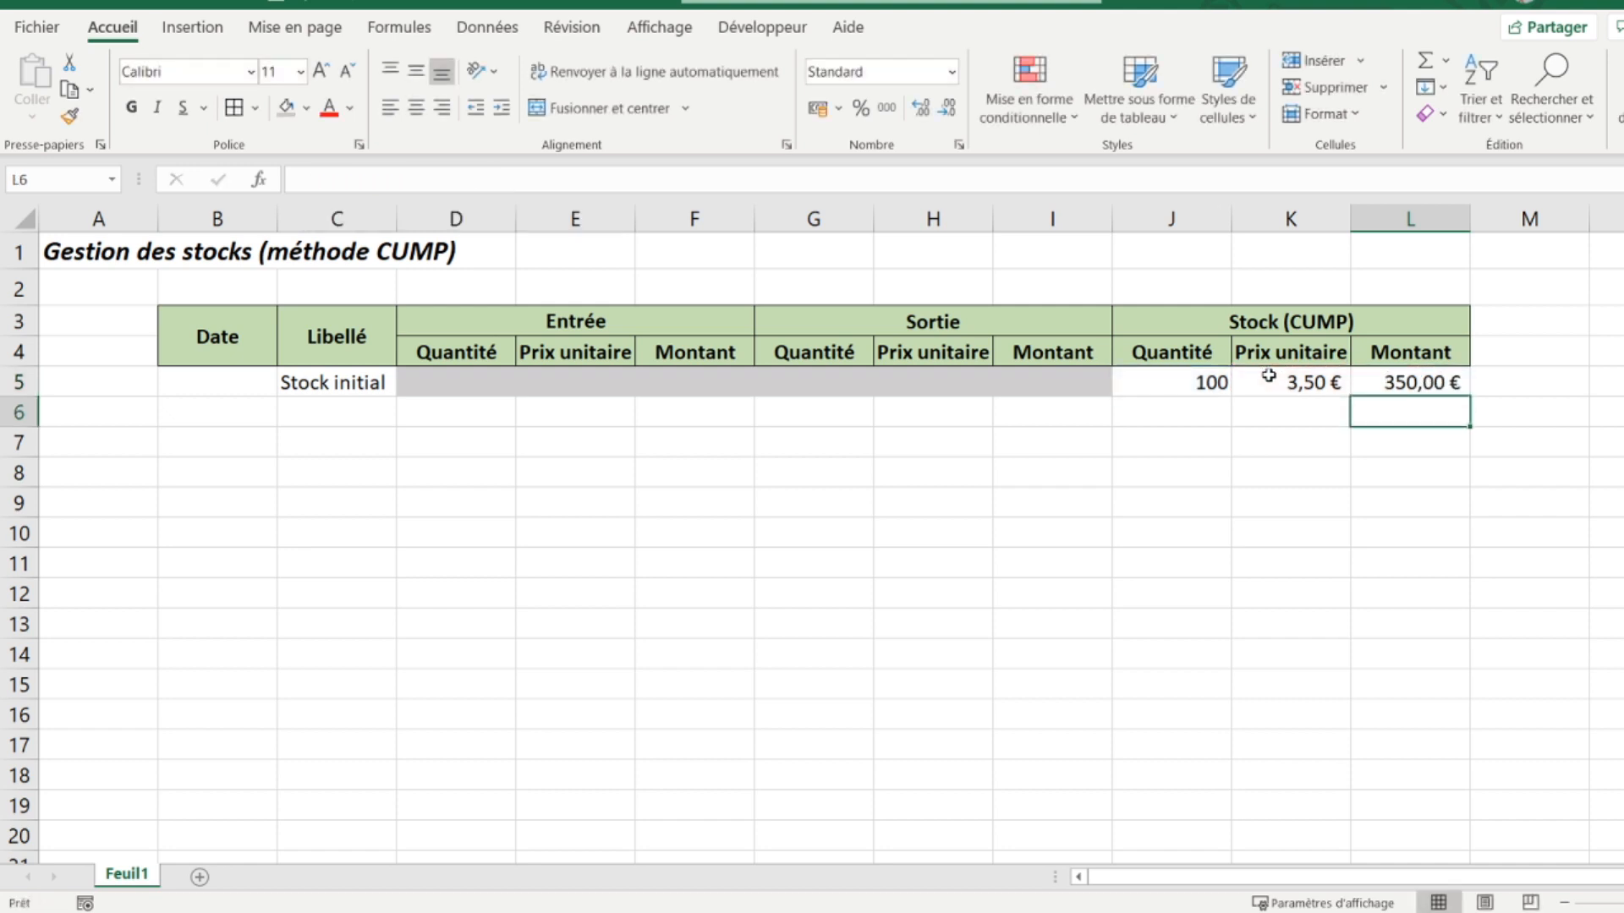
Step: Apply all borders to the Stock initial row, cells B5:L5
left_click(217, 379)
left_click_drag(217, 379, 1421, 382)
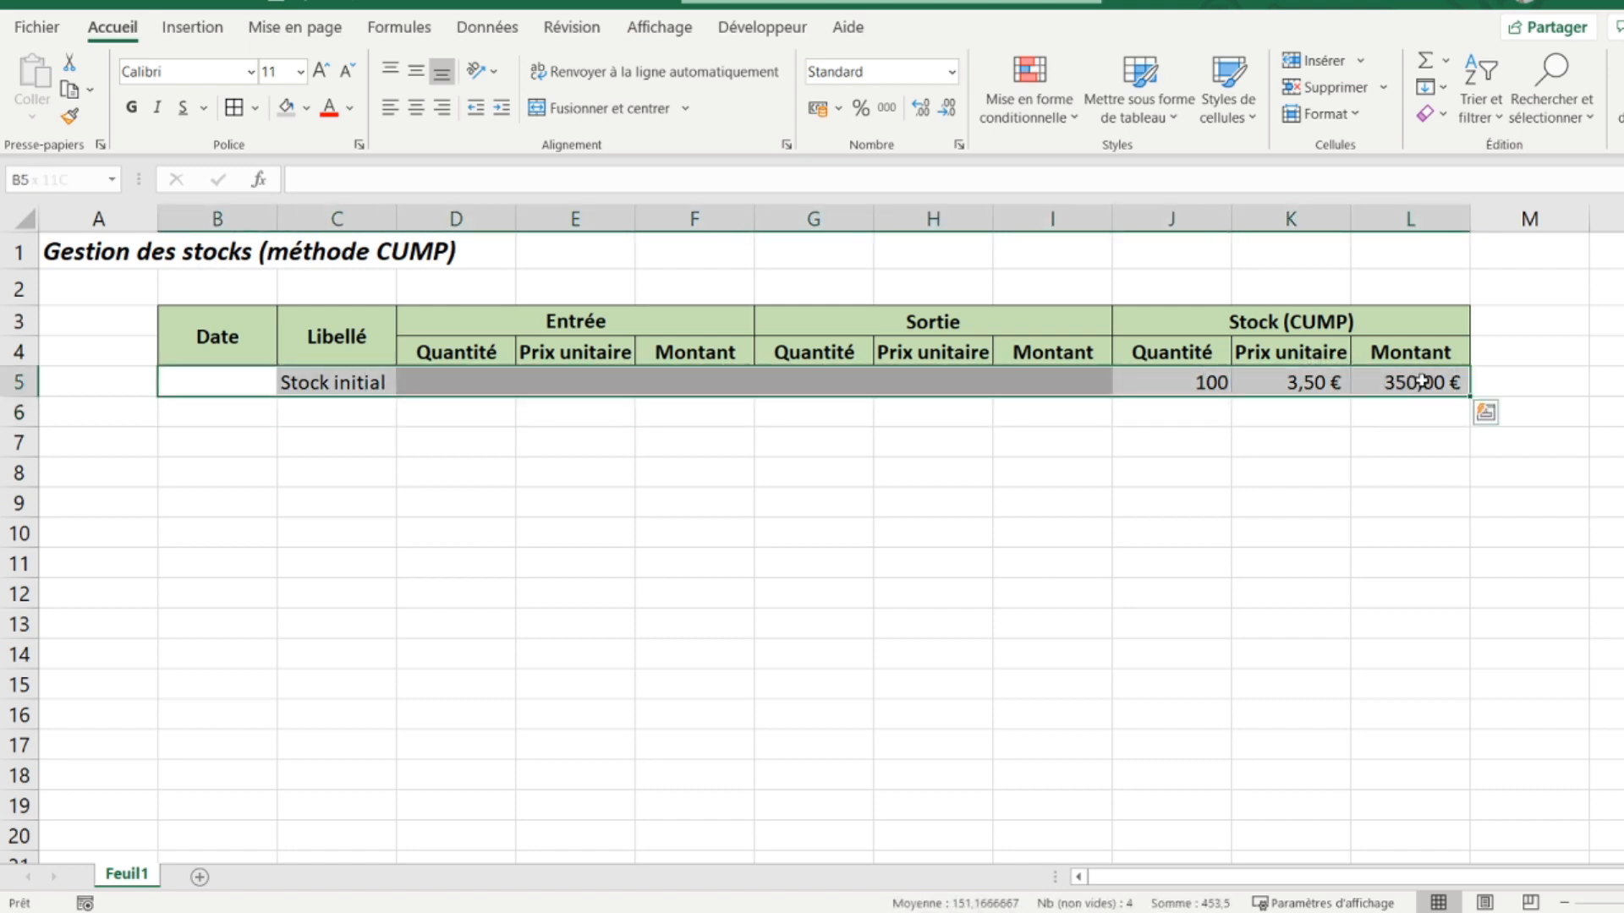
left_click(233, 107)
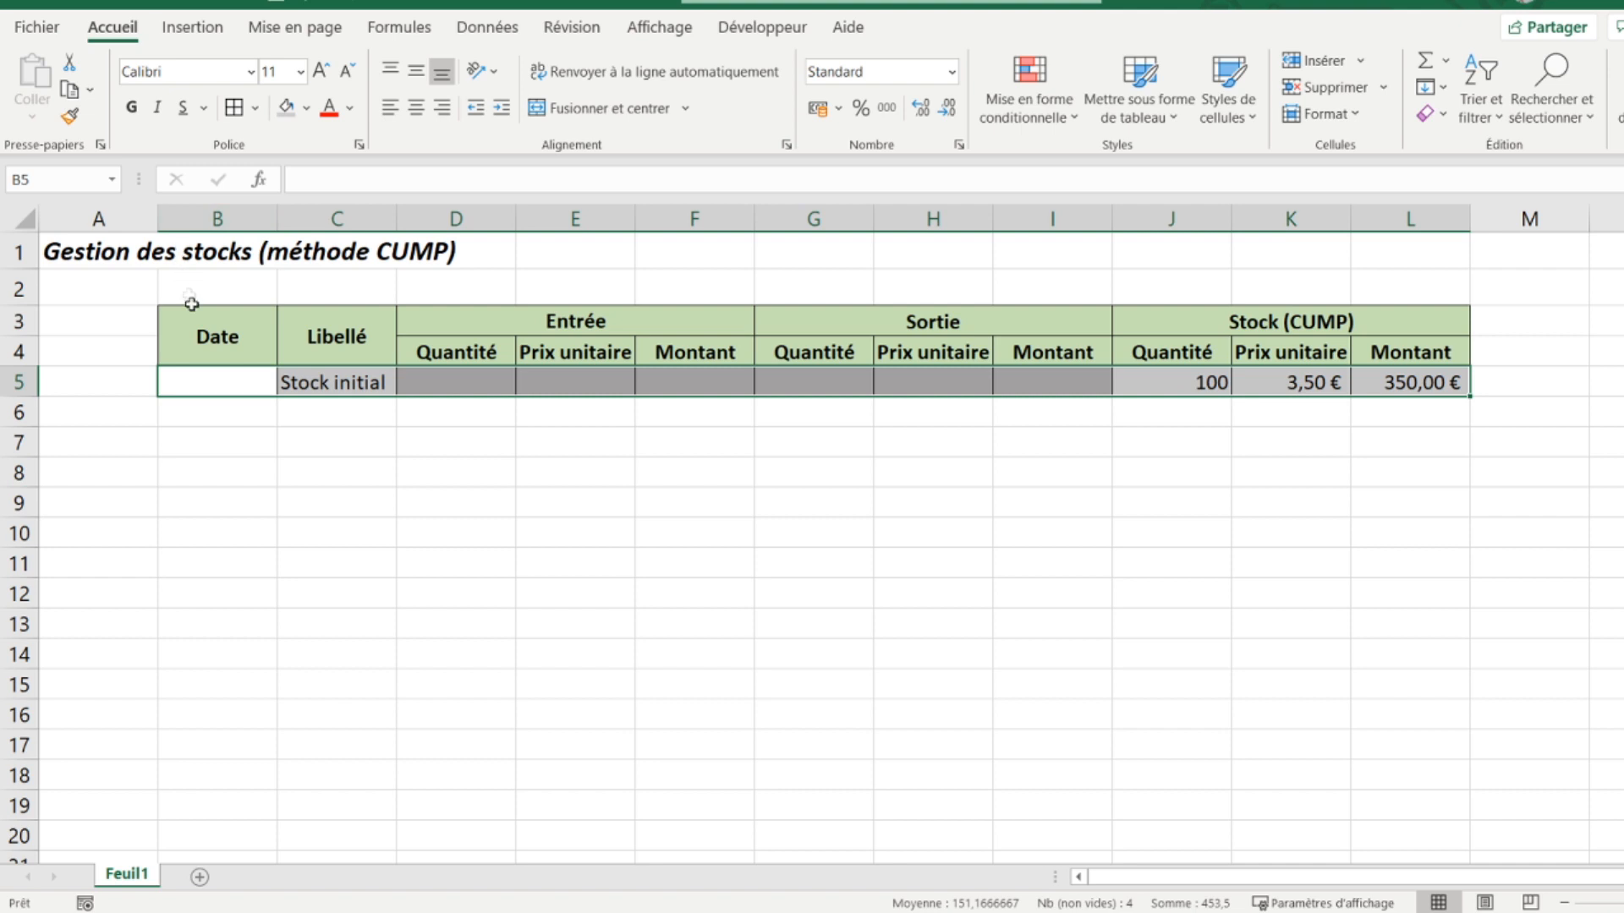
left_click(211, 380)
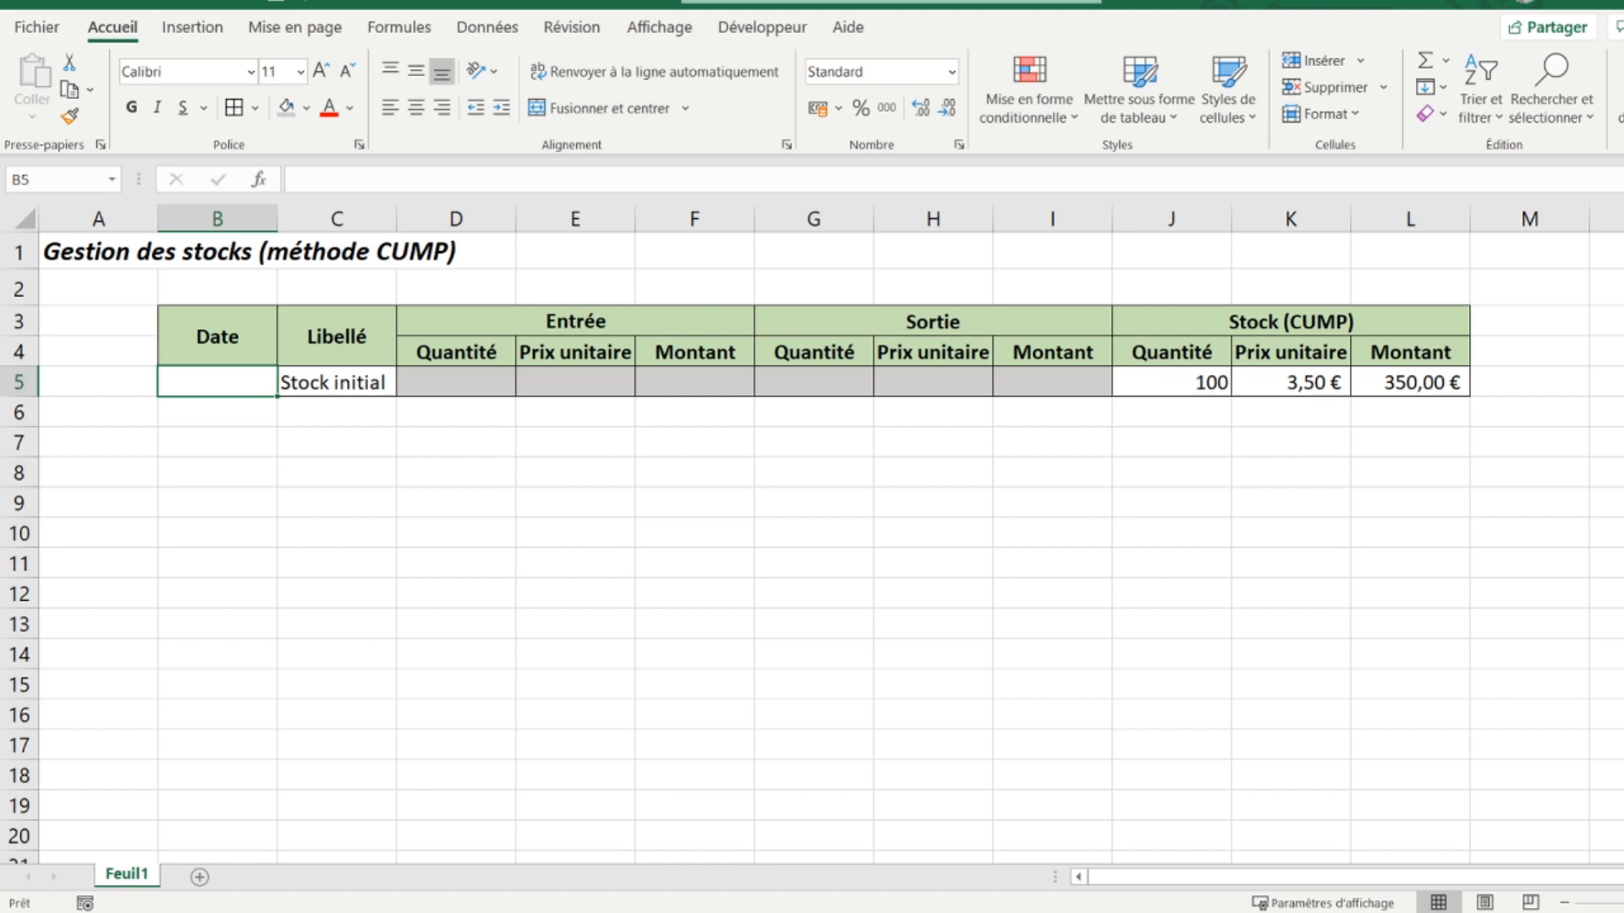
key("ctrl+c")
left_click(243, 413)
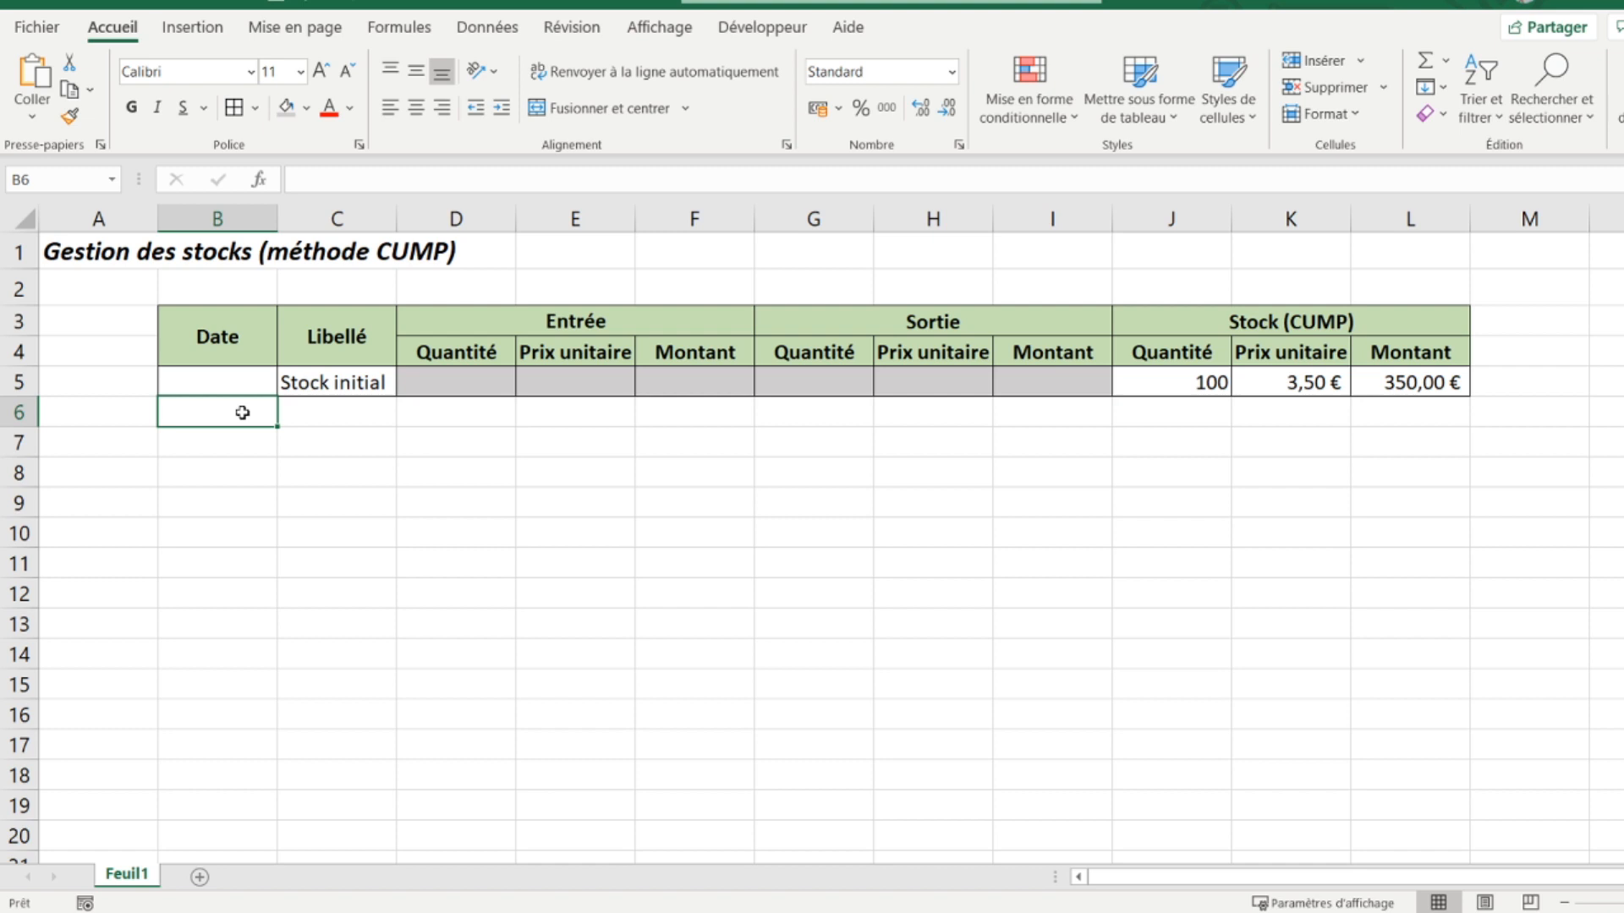
key("Right")
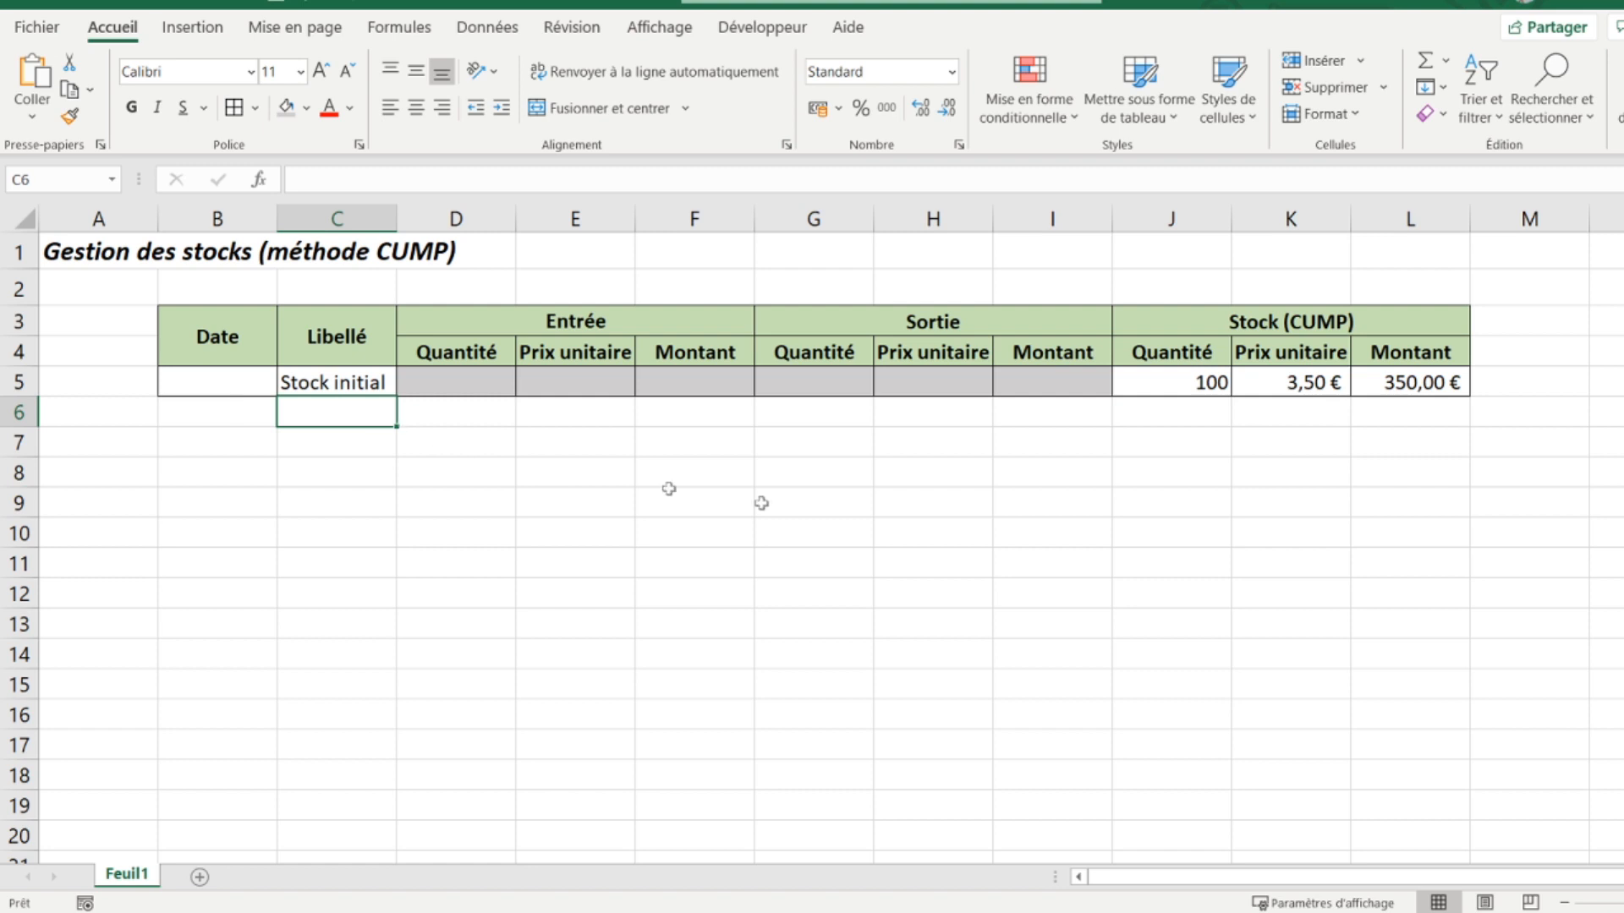
left_click(1132, 382)
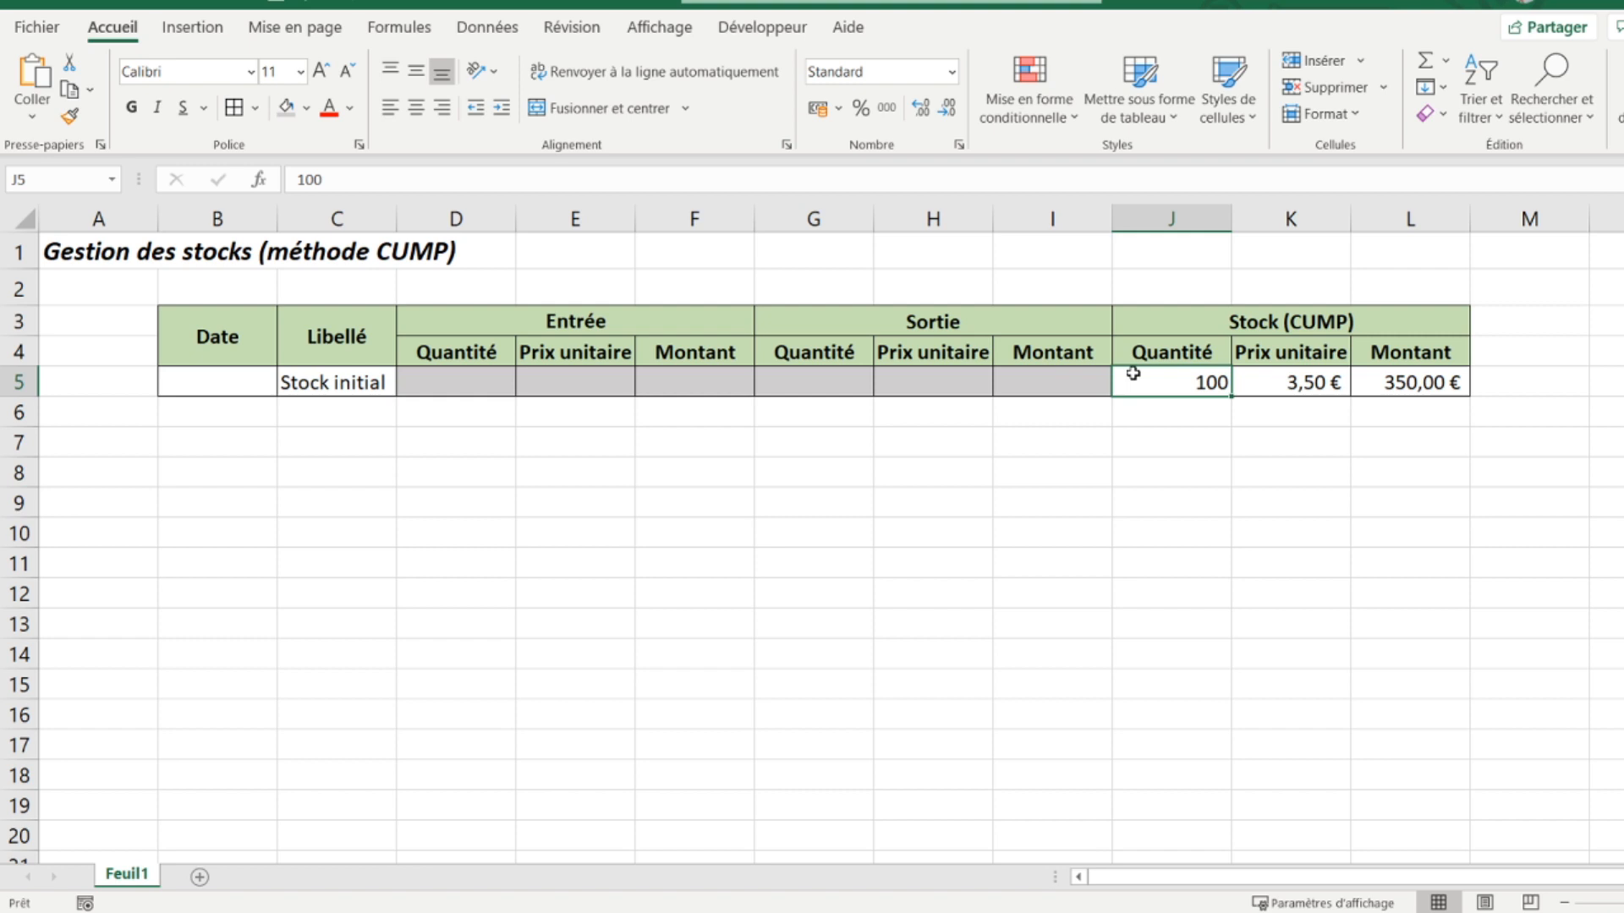
Step: Add a list data validation with the source Entrée;Sortie to Libellé cell C6 and check the choices in its drop-down
left_click(338, 415)
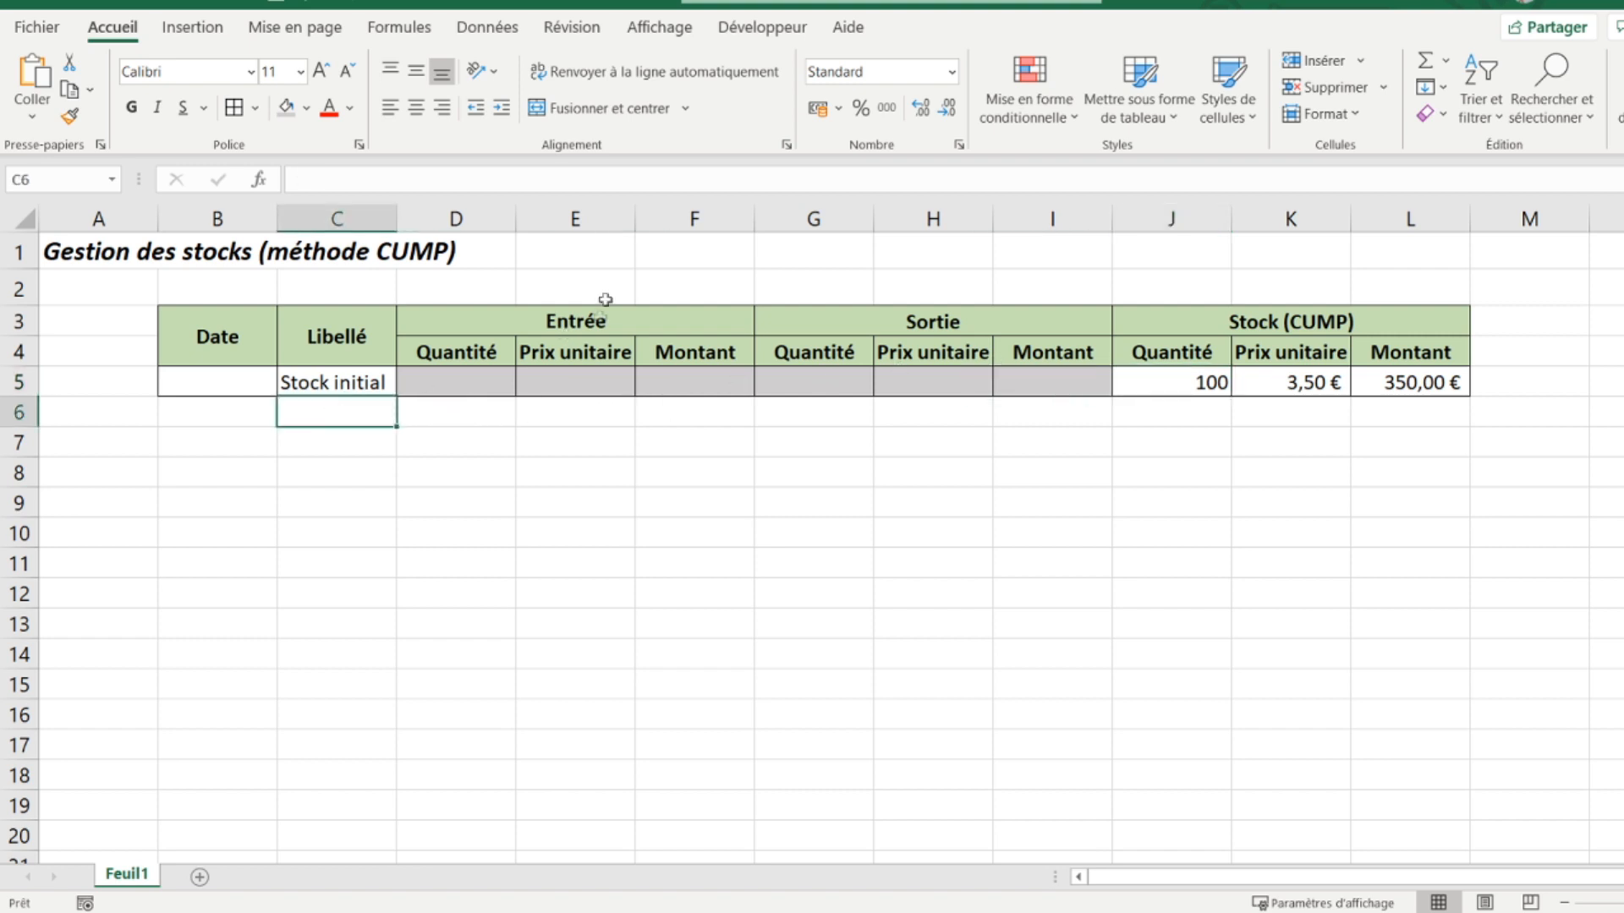
left_click(498, 32)
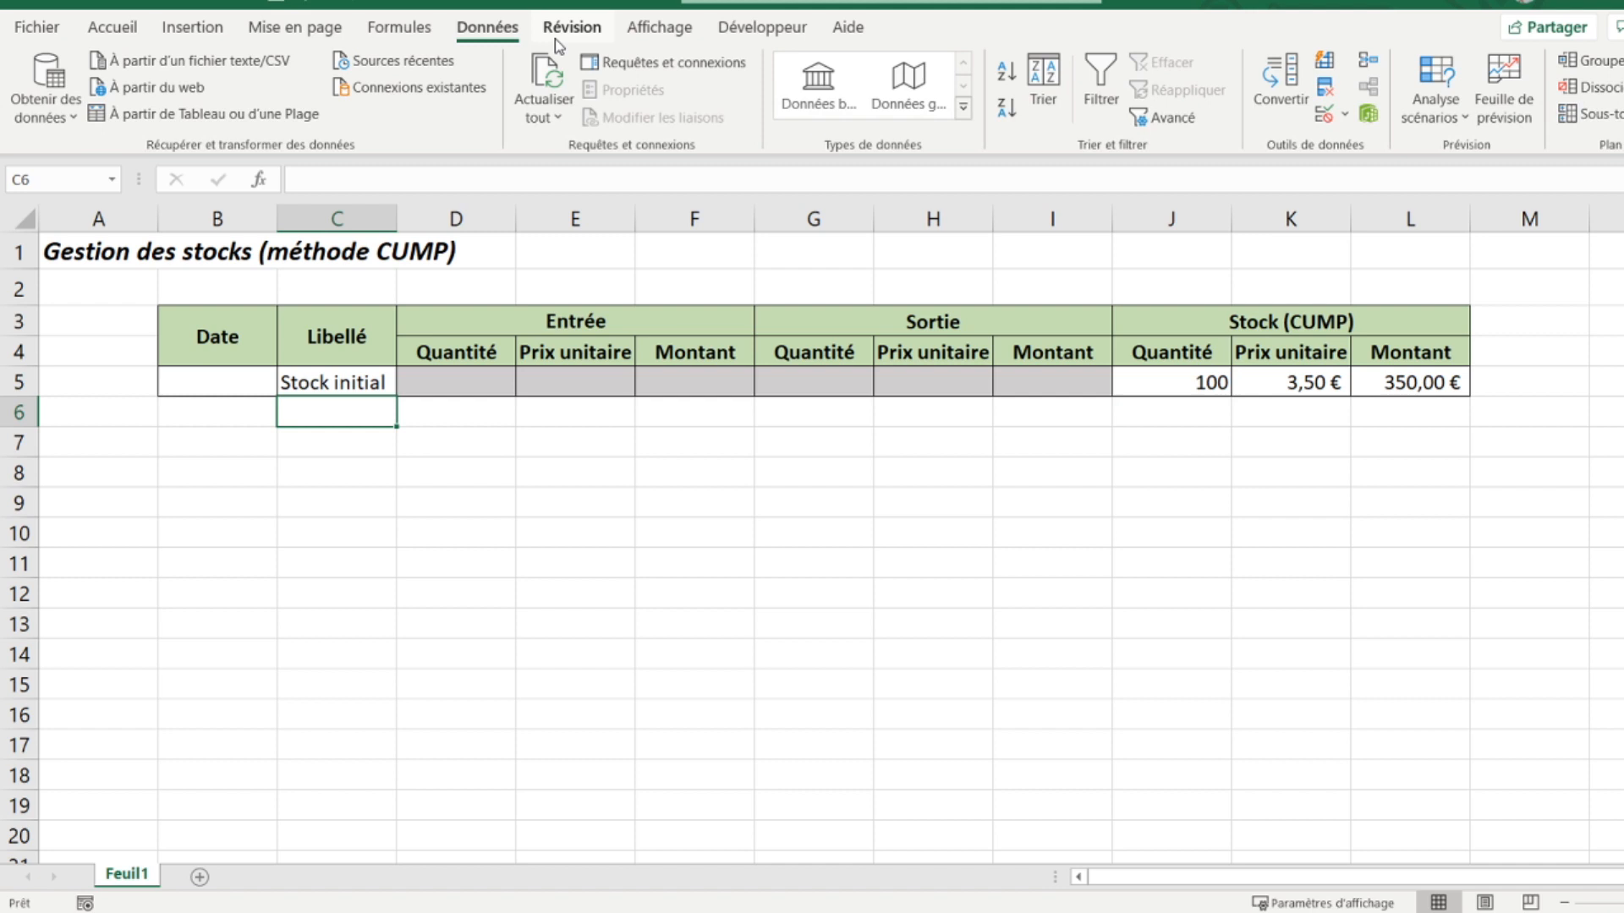
left_click(1325, 116)
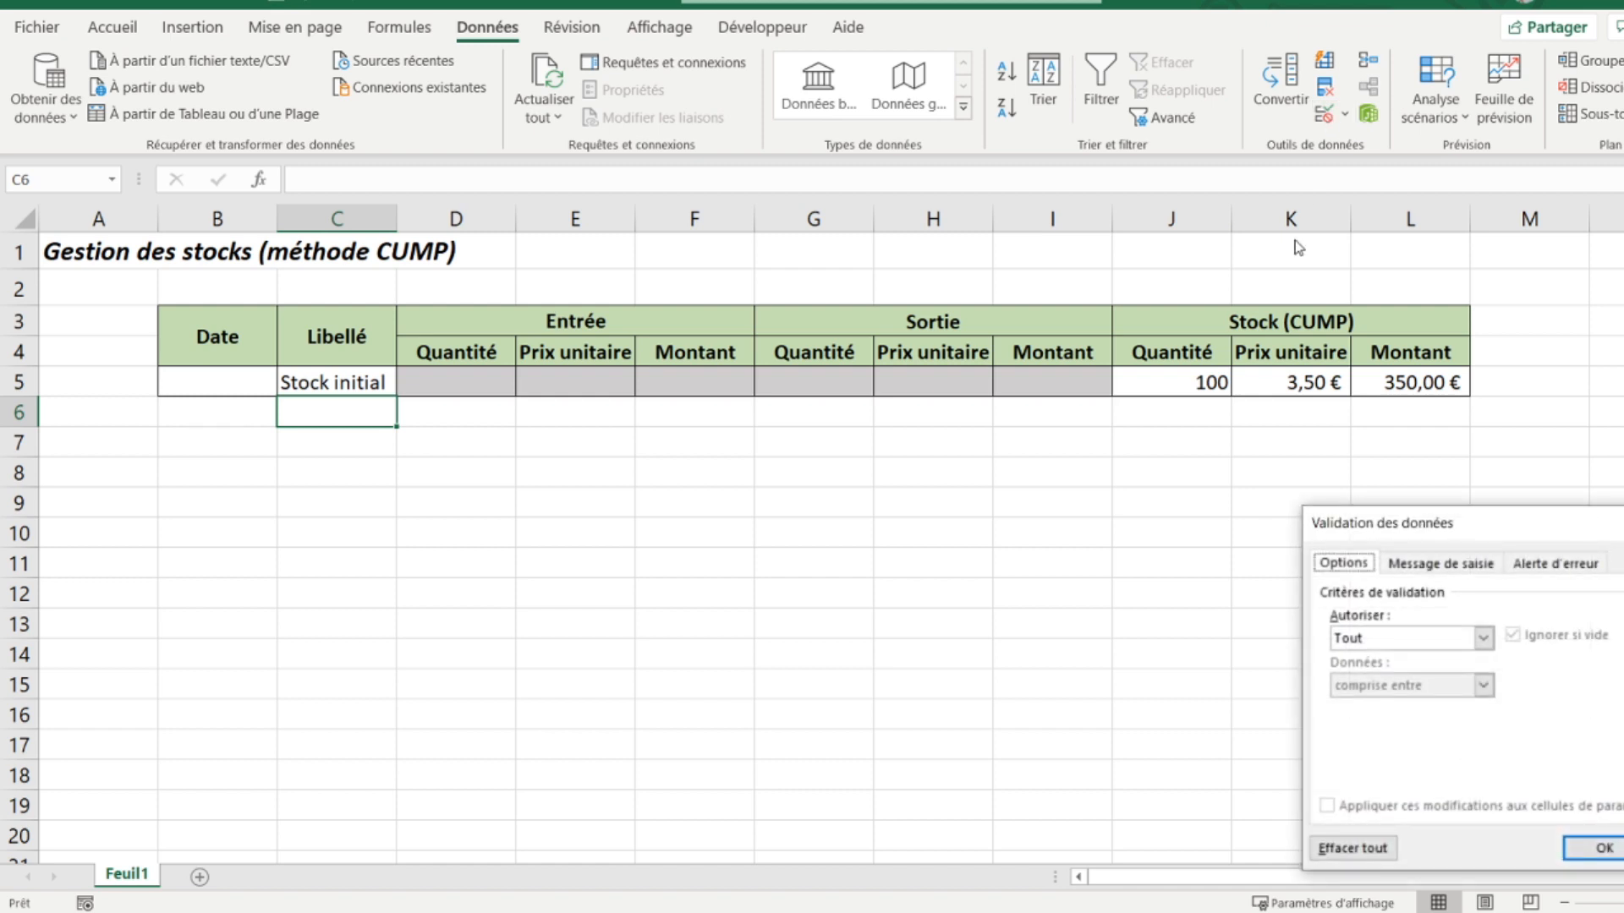
left_click_drag(1465, 532, 893, 279)
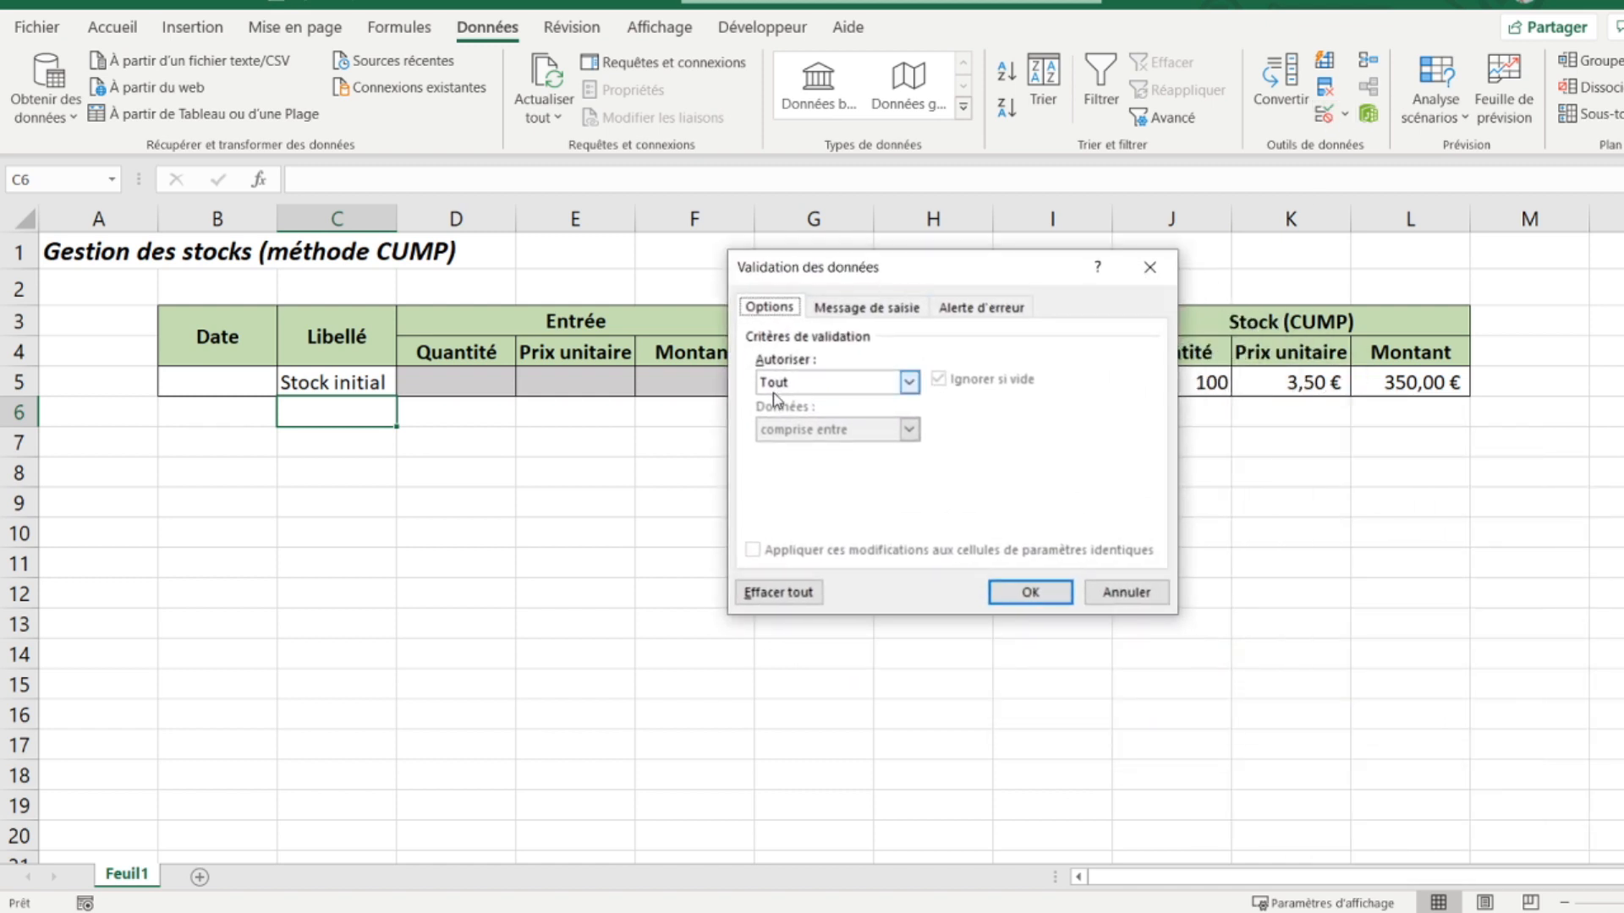
left_click(835, 389)
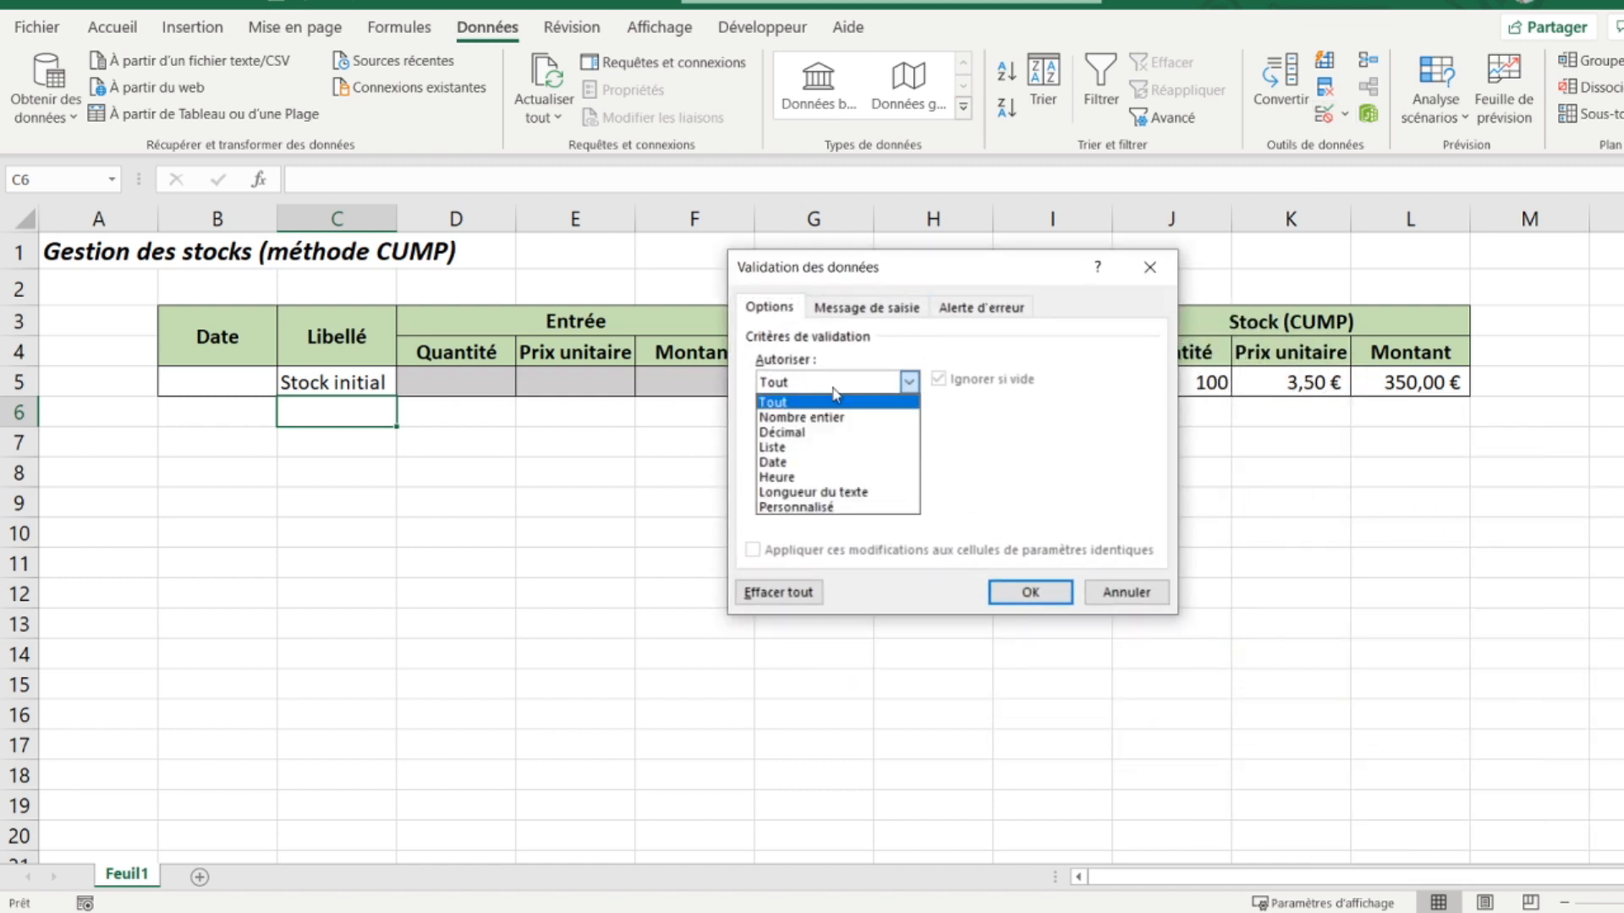
left_click(791, 449)
left_click(796, 482)
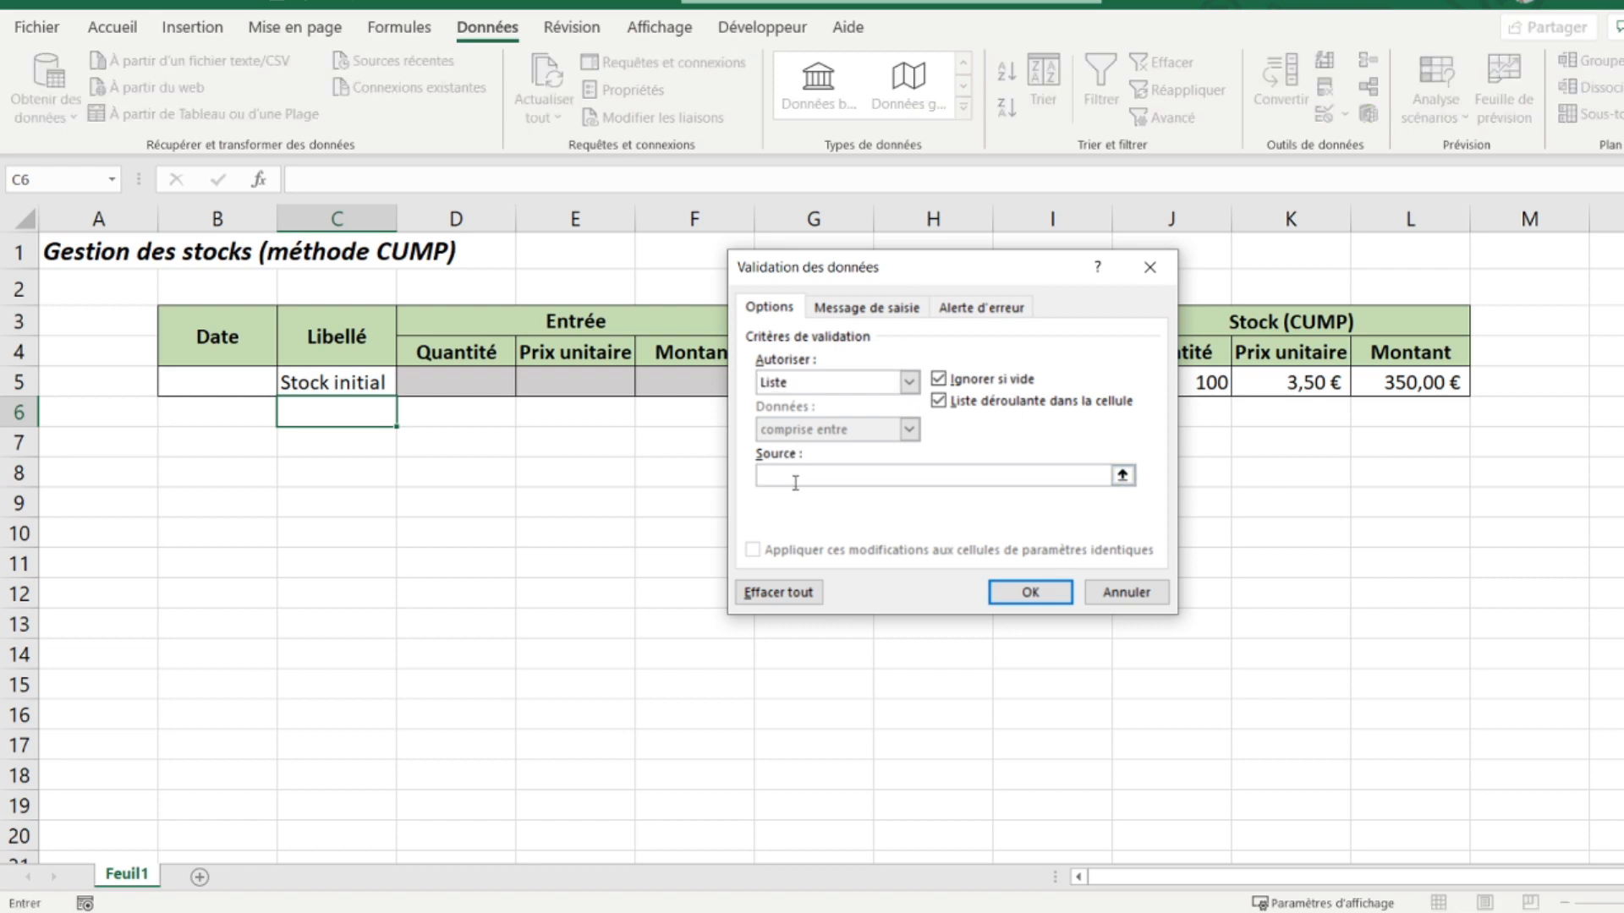
type("Entrée")
type(";")
type("Sr")
type("rtie")
type(";")
left_click(1027, 591)
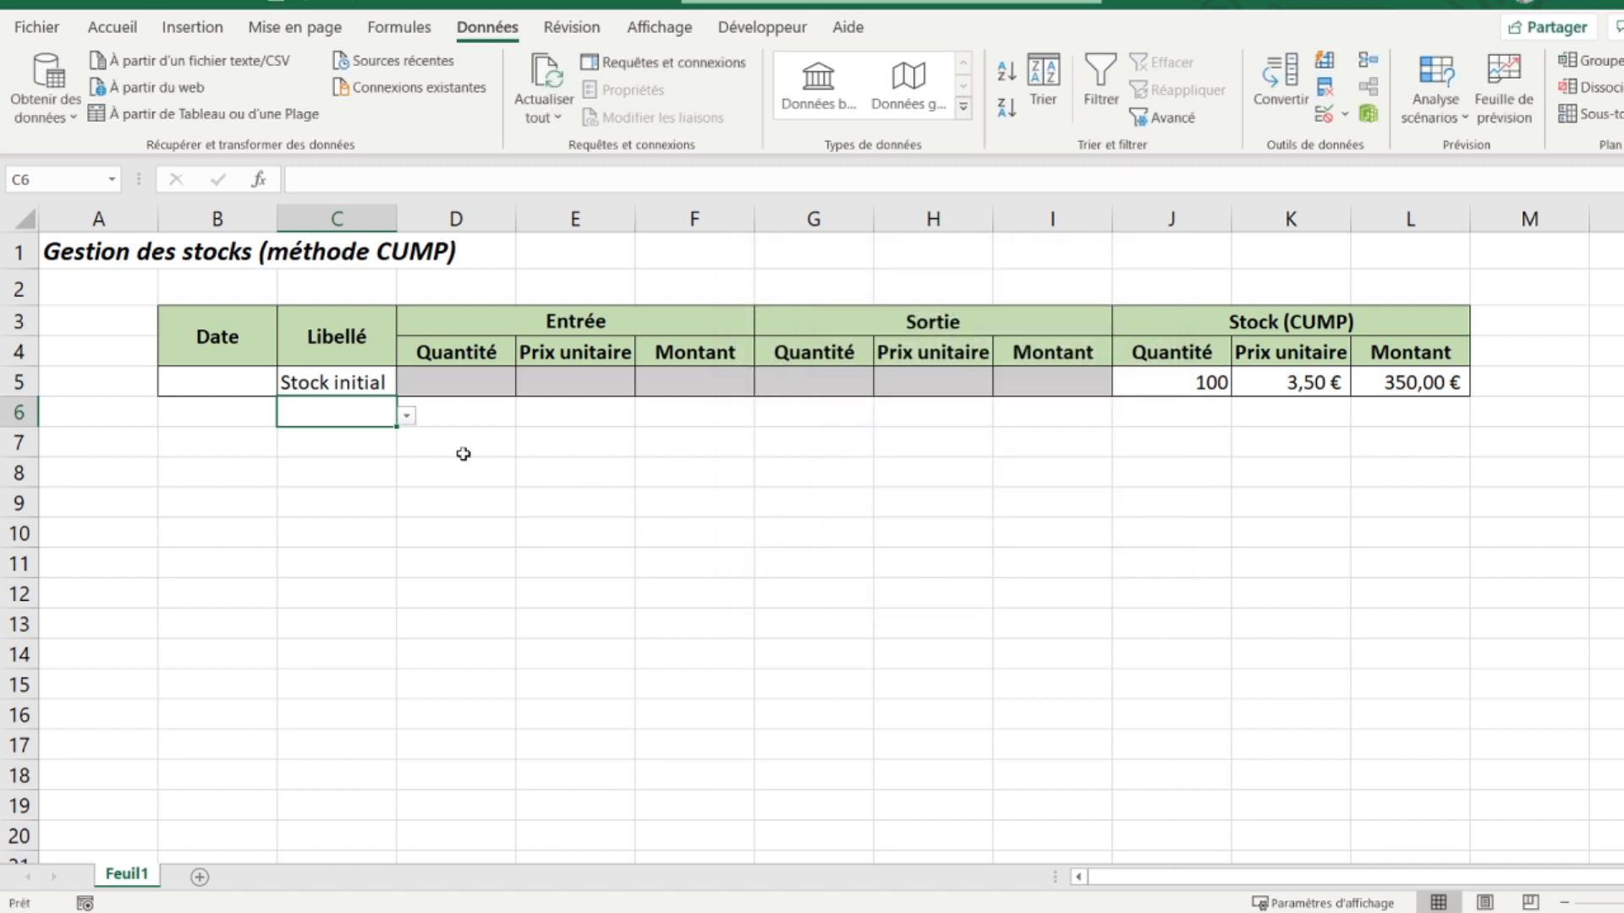
left_click(408, 418)
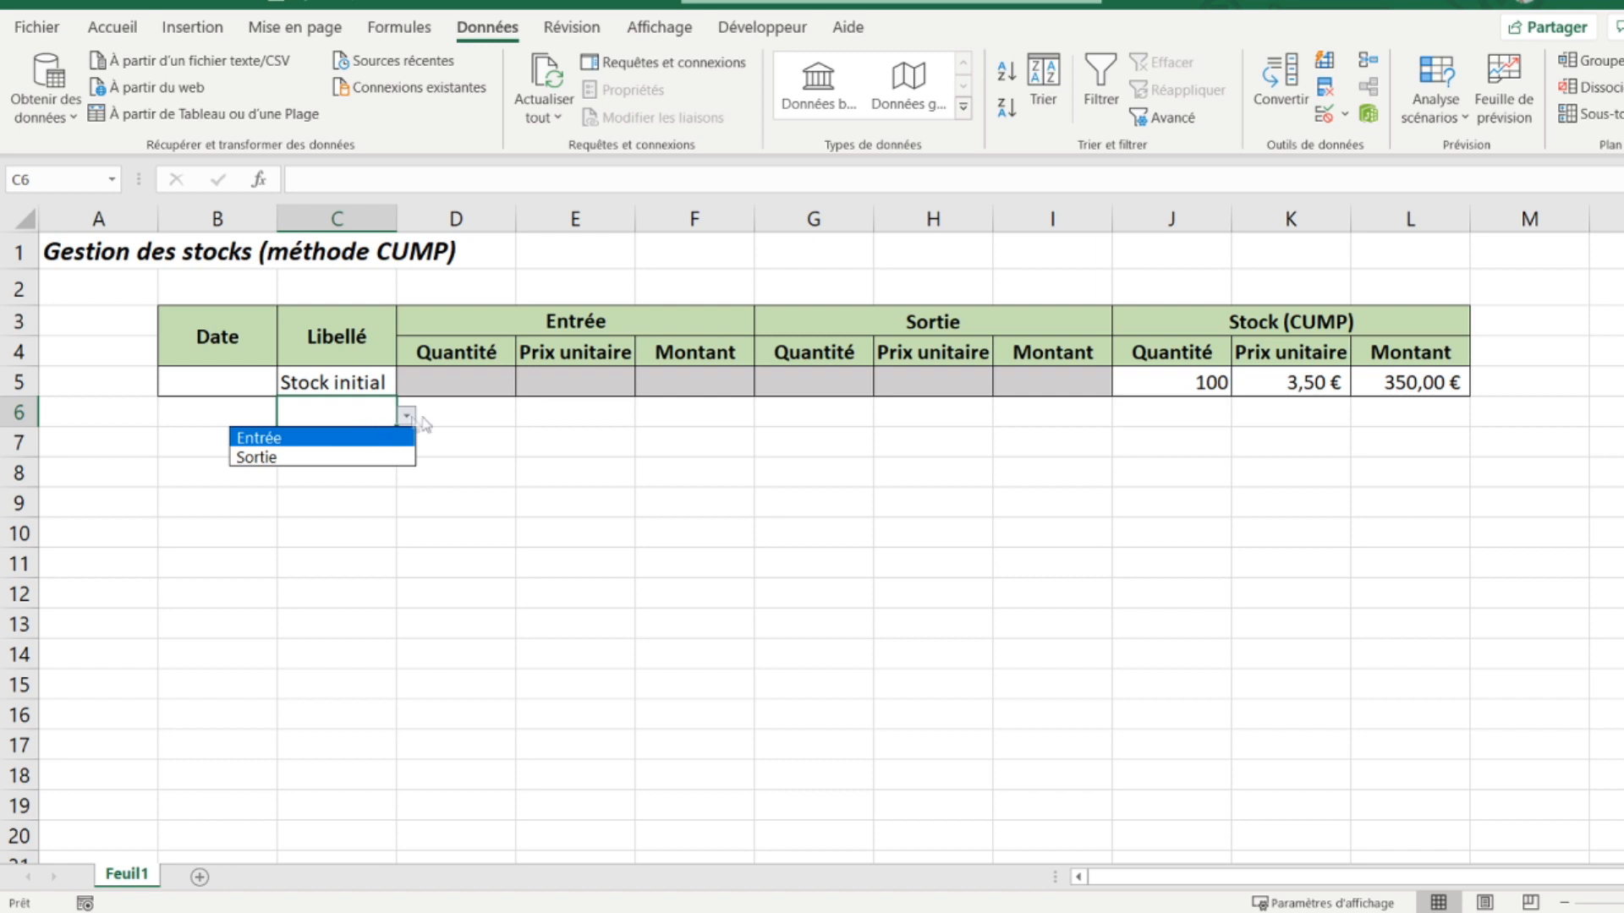
left_click(452, 413)
Step: Enter the Entrée Montant formula =D6*E6 in F6, multiplying the quantity by the unit price
left_click(453, 411)
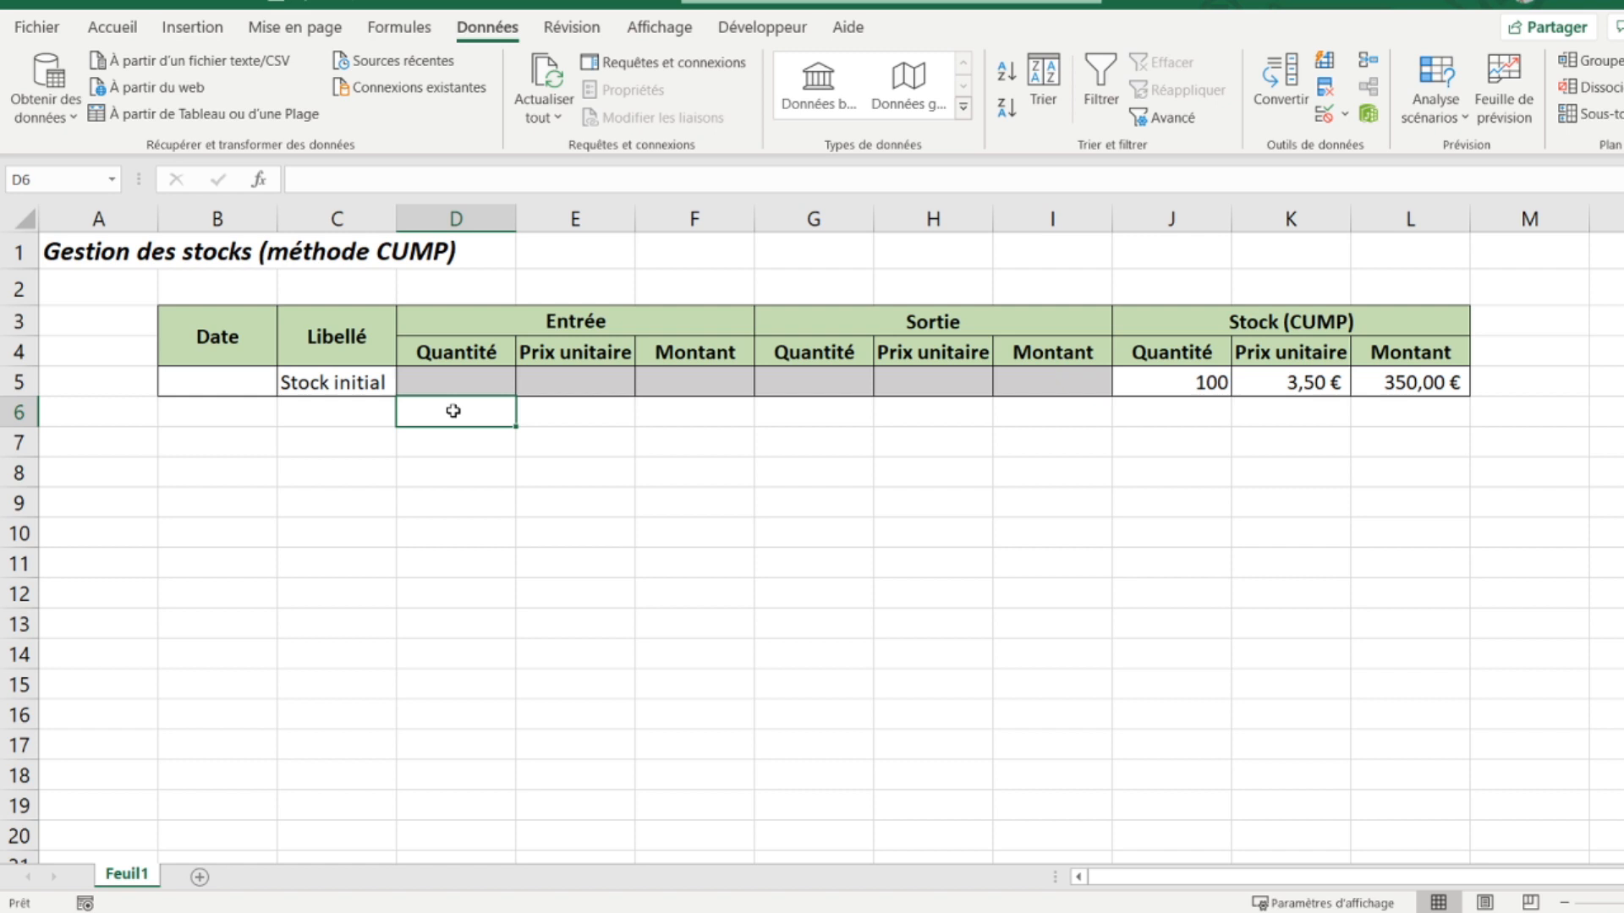
key("Right")
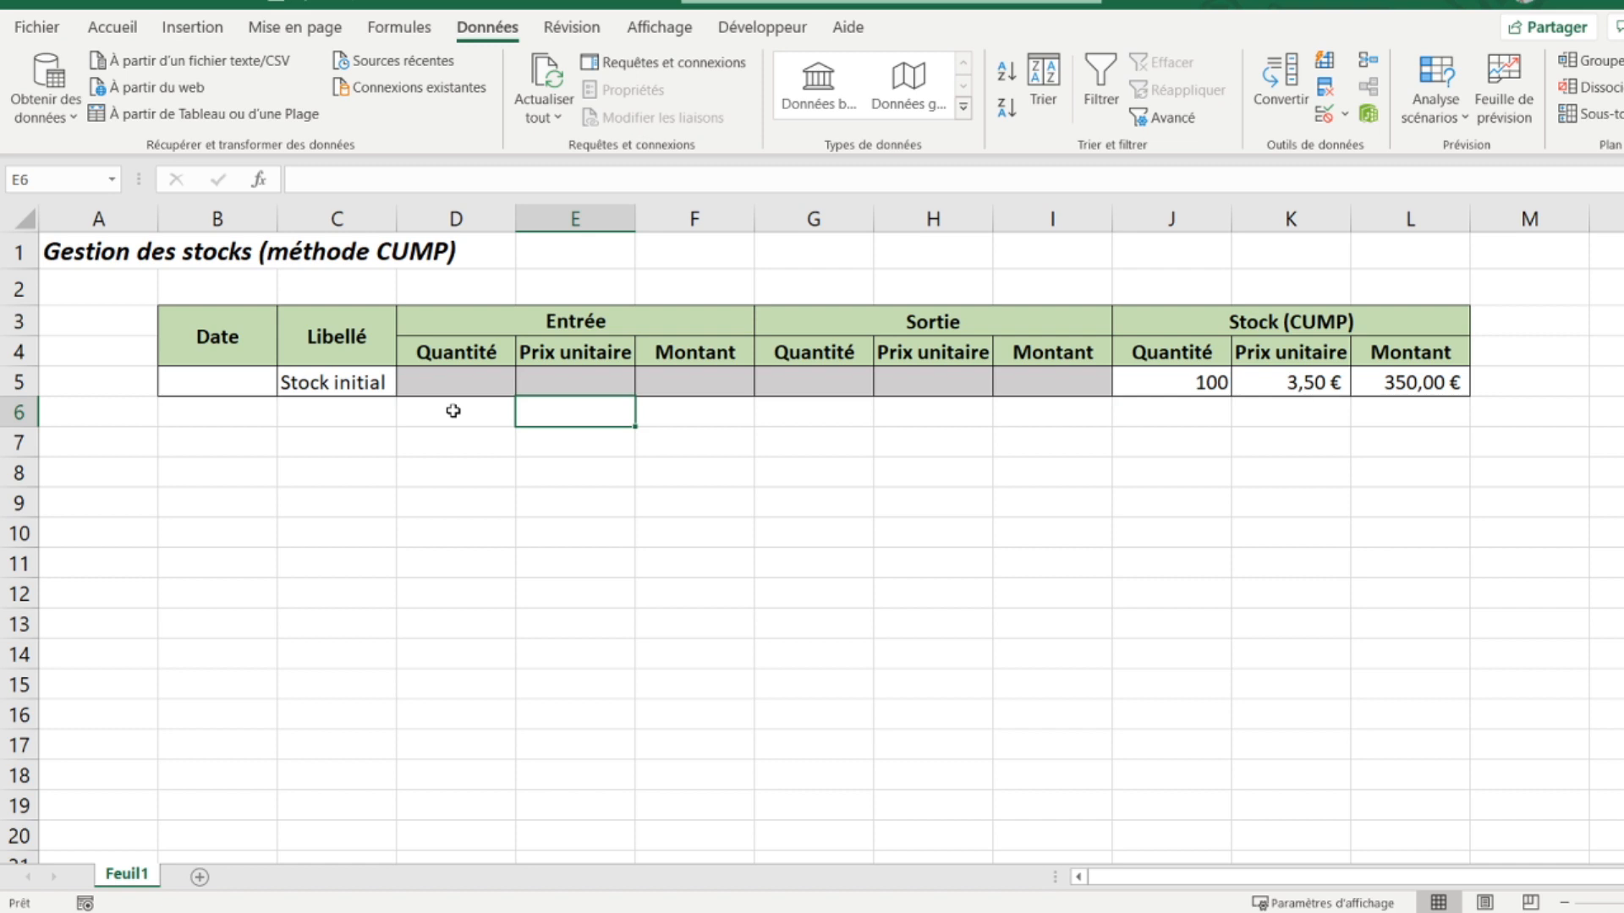
key("Right")
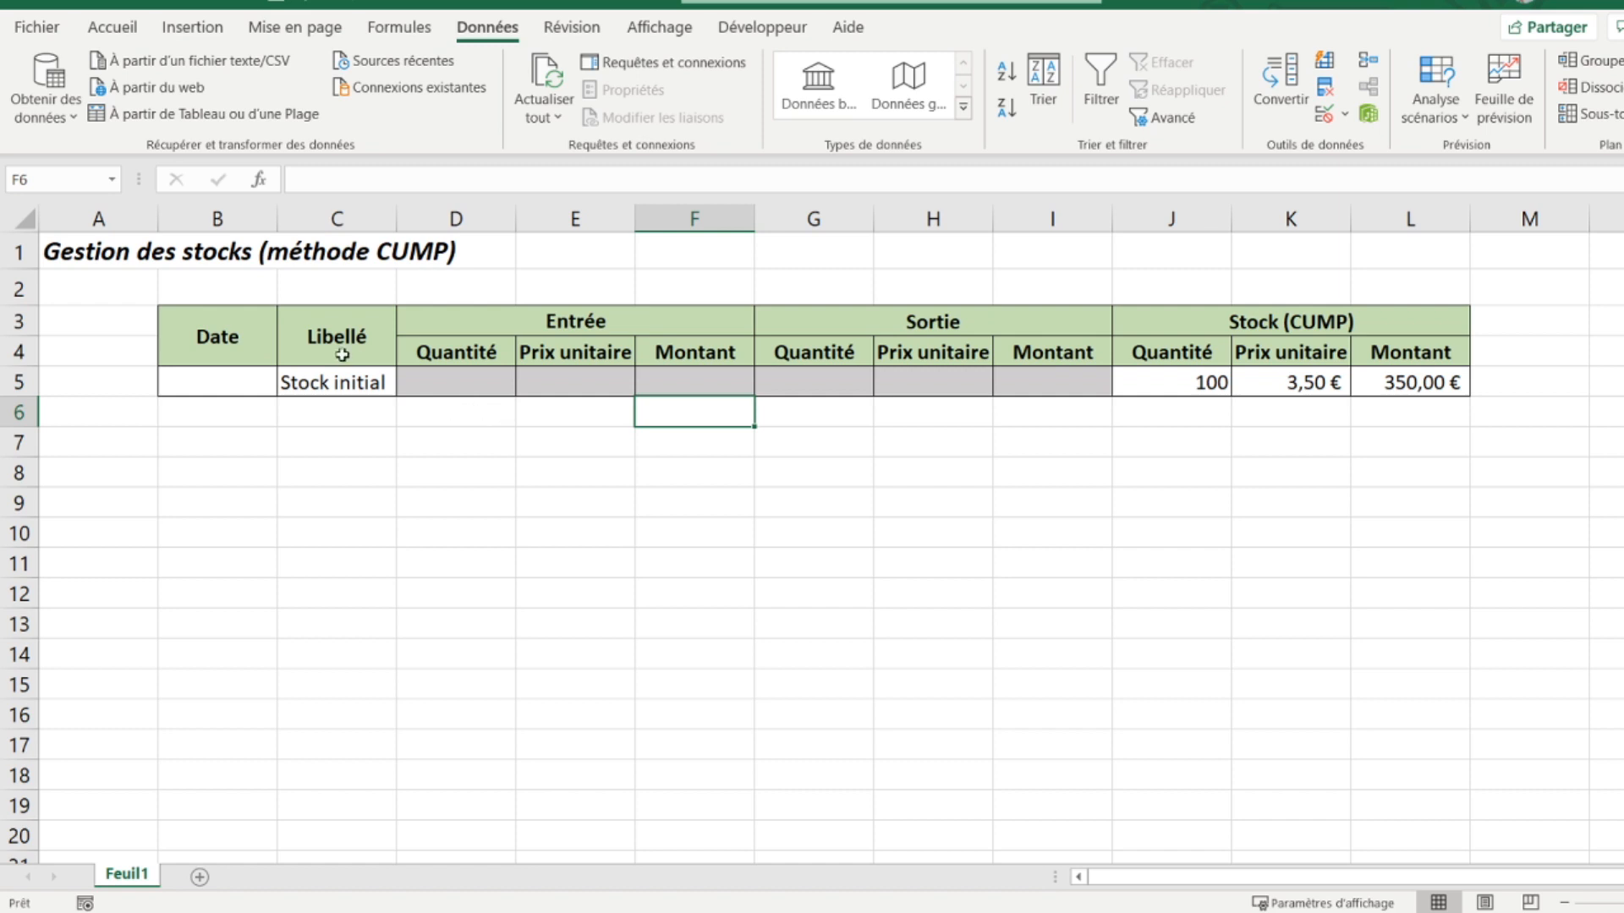
type("=")
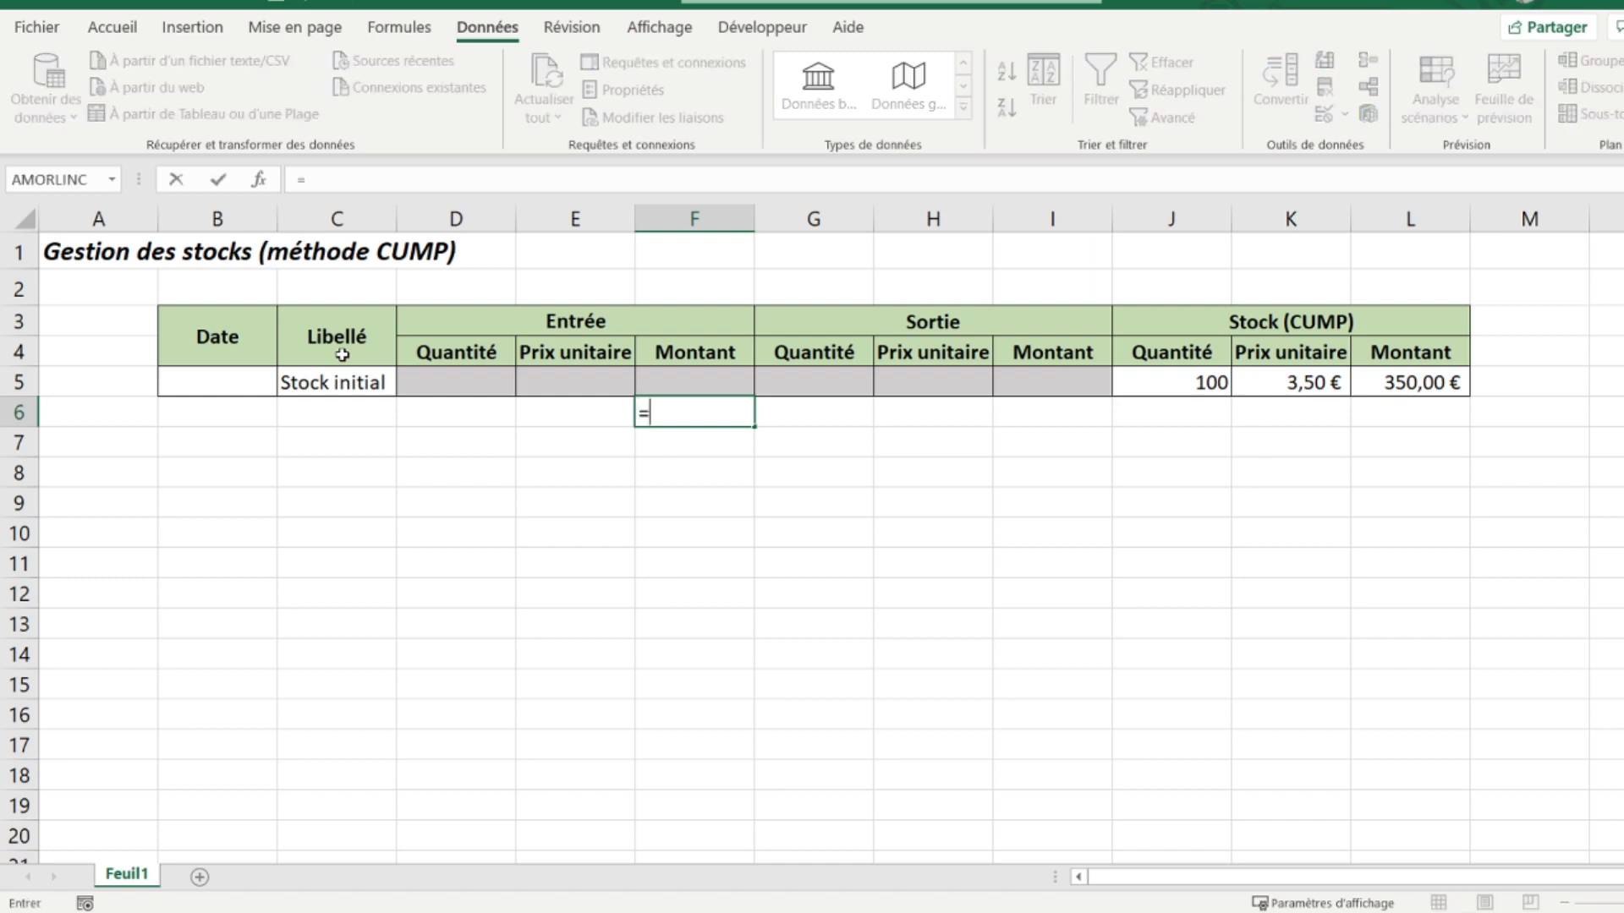
left_click(457, 415)
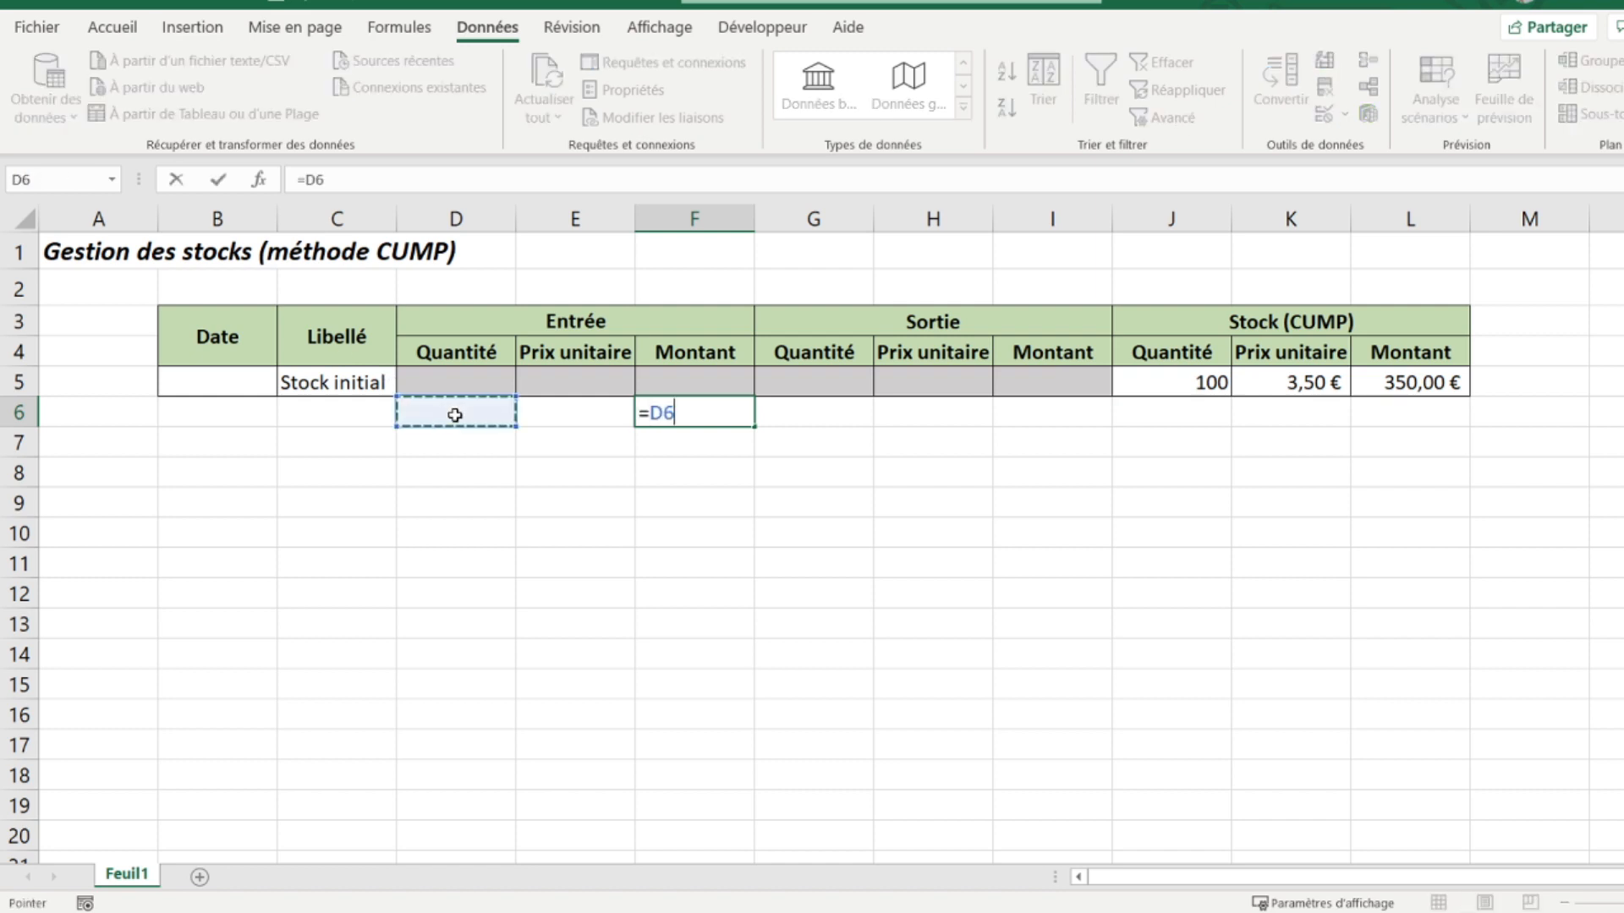
type("*")
left_click(566, 411)
key("Return")
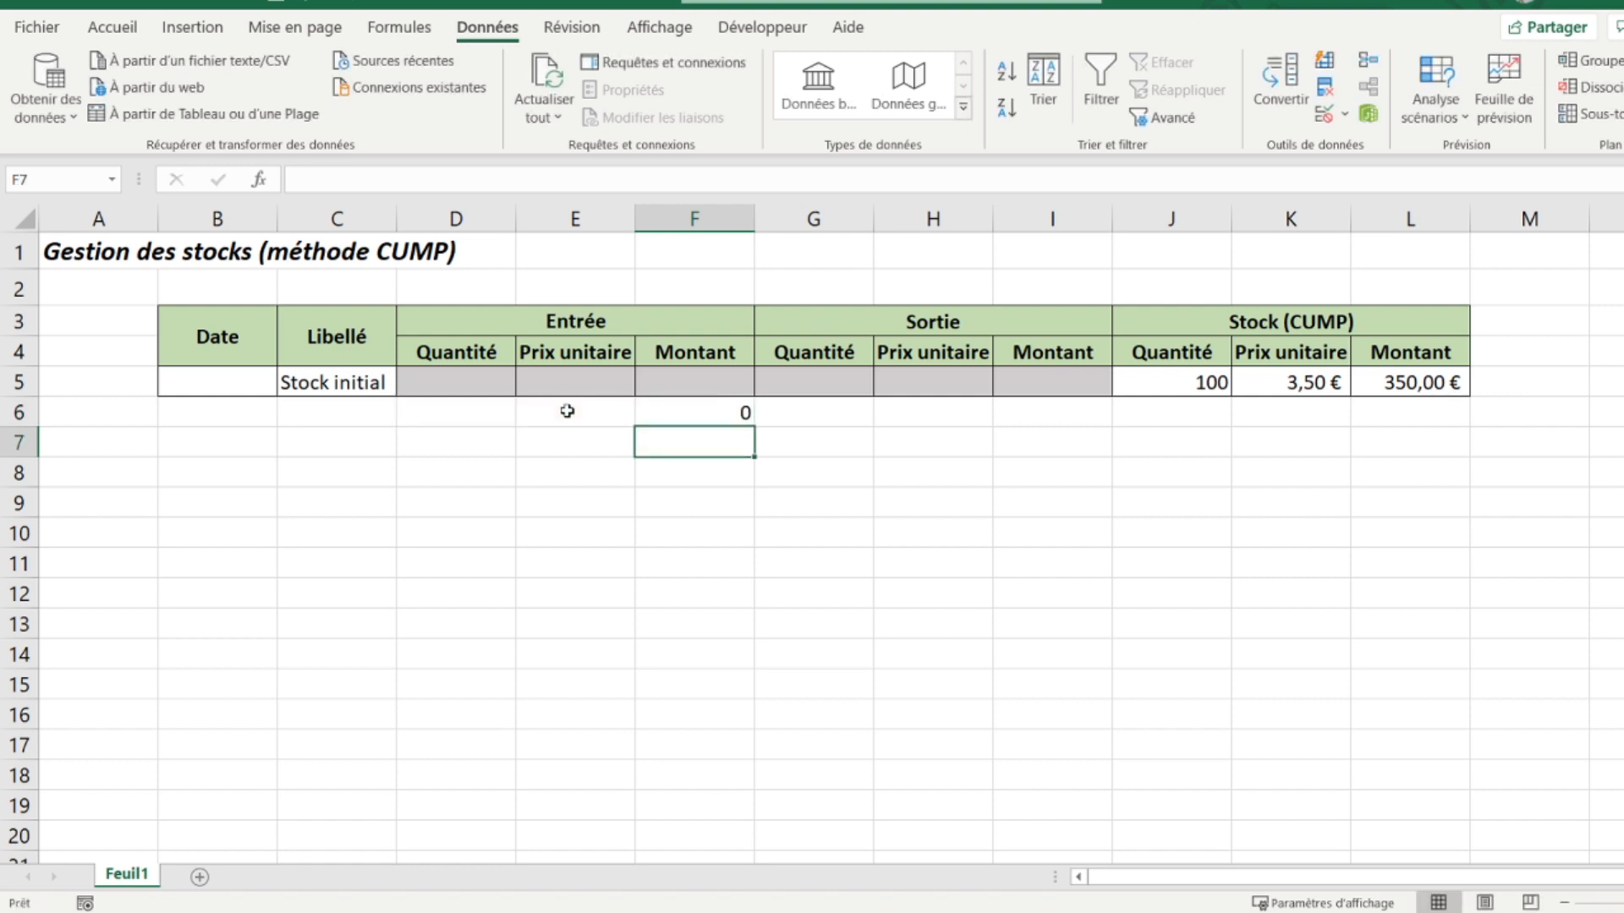
Step: Rewrite the Entrée Montant formula in F6 as =SI(D6="";"";D6*E6) so it stays blank without a quantity
left_click(678, 414)
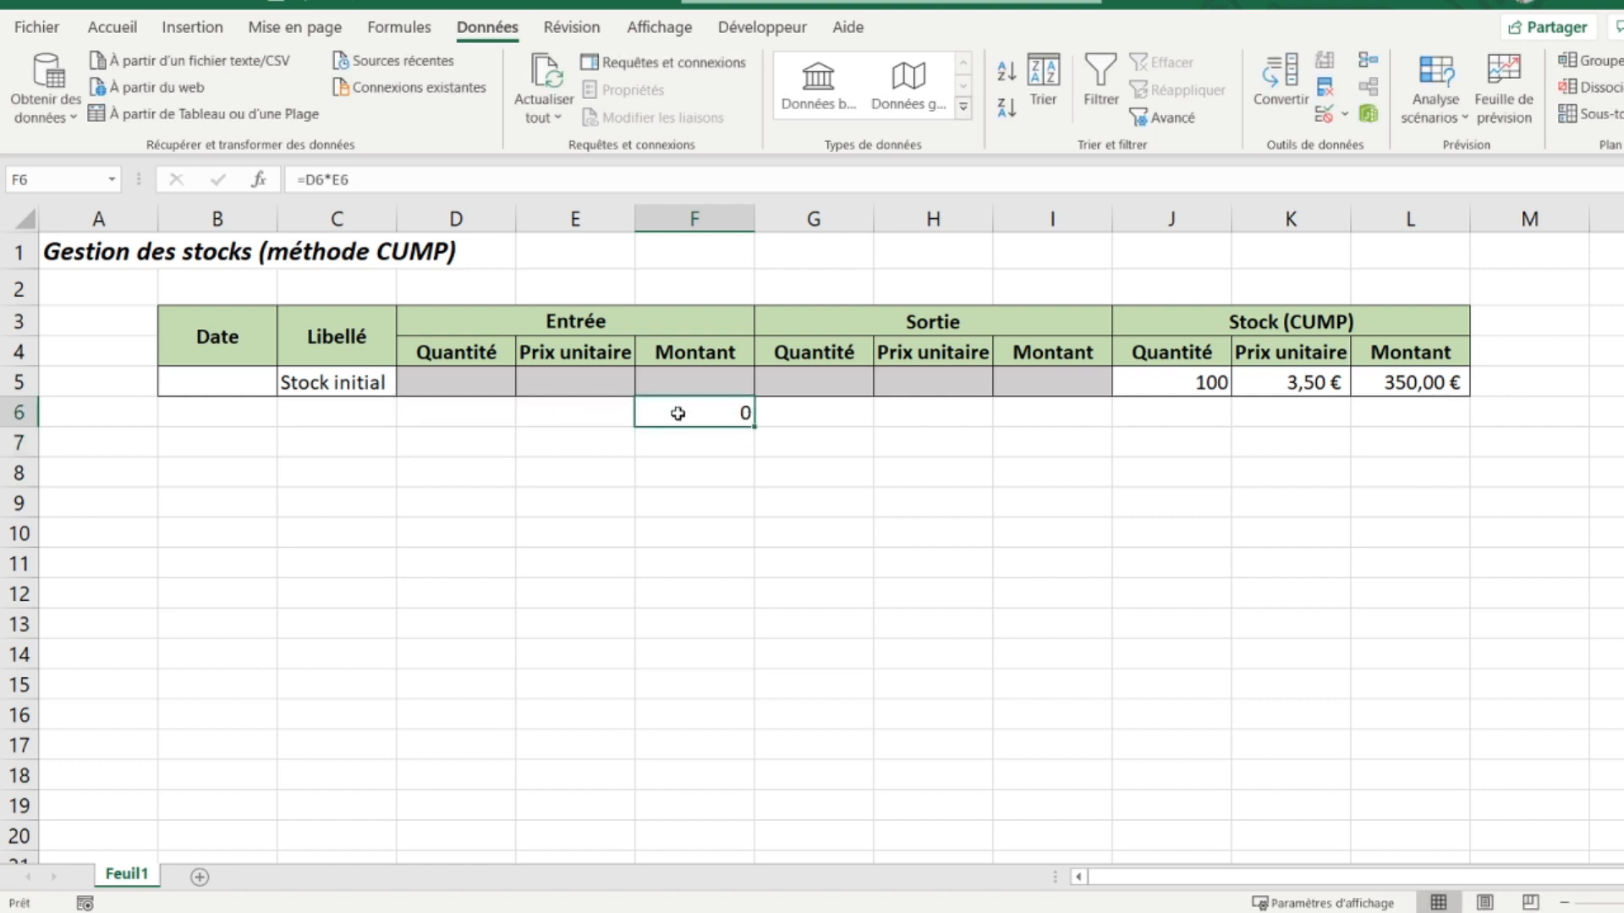
left_click(305, 181)
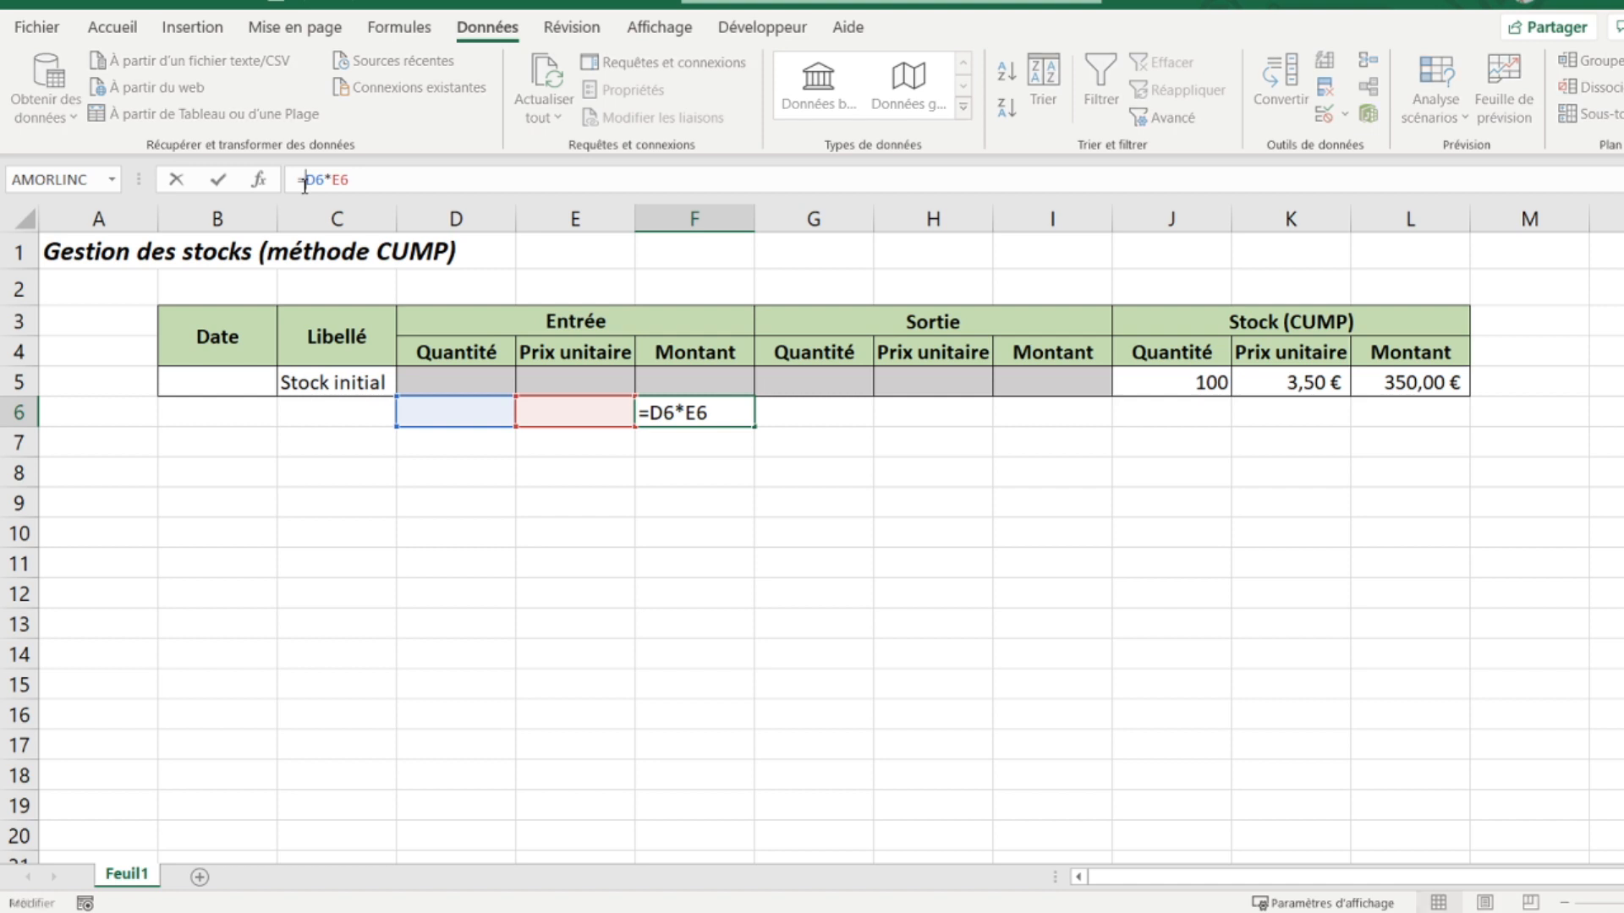
type("si(")
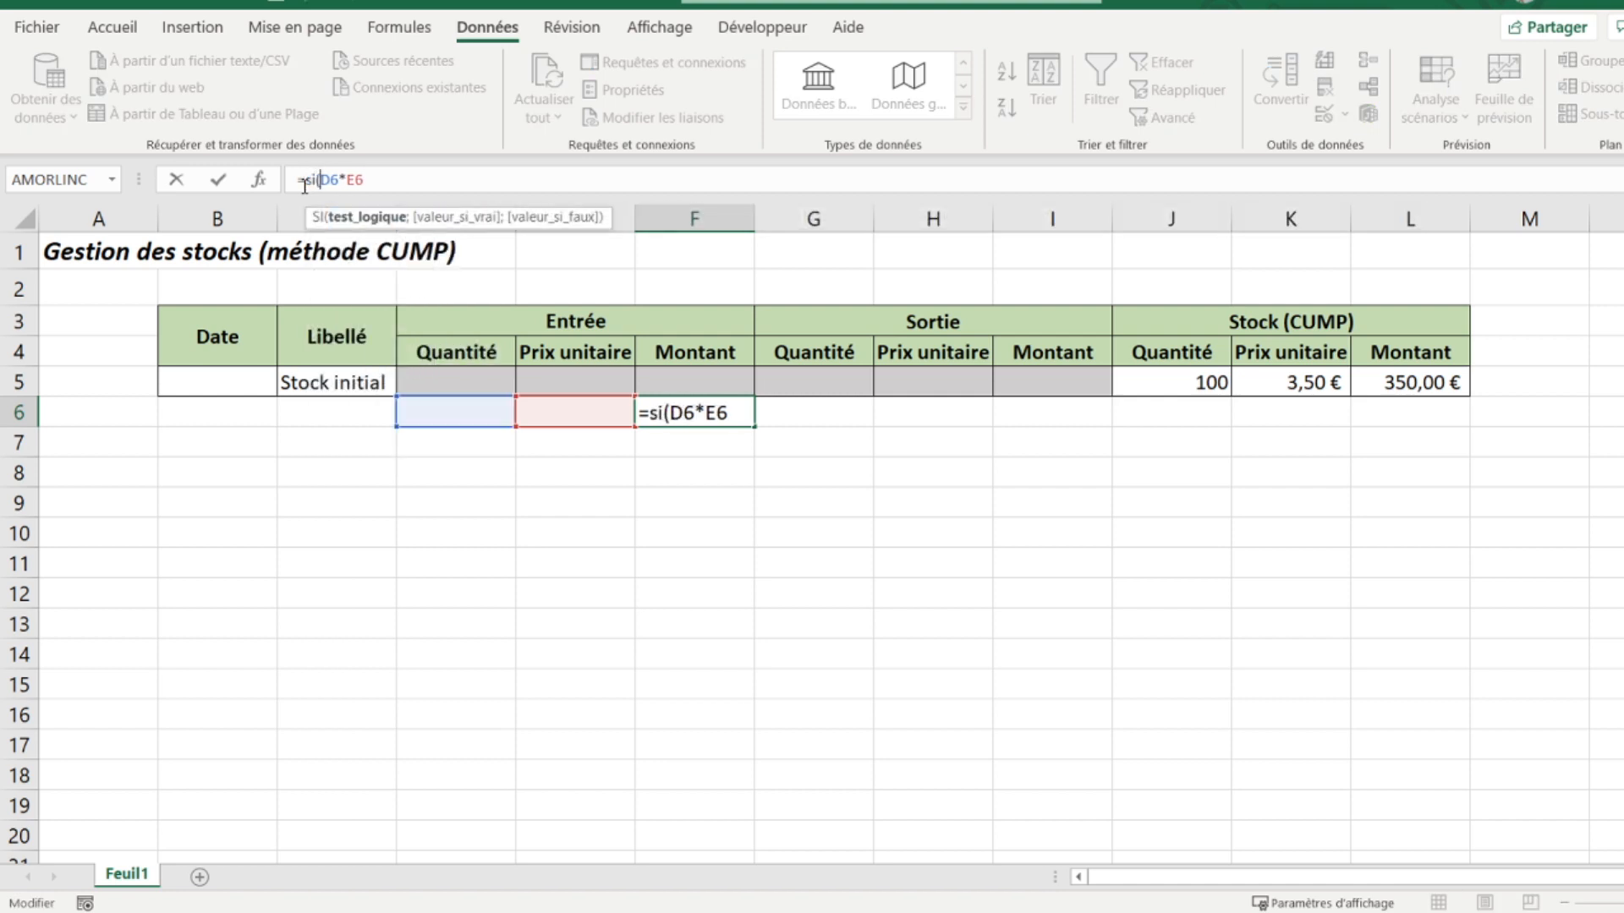
left_click(424, 413)
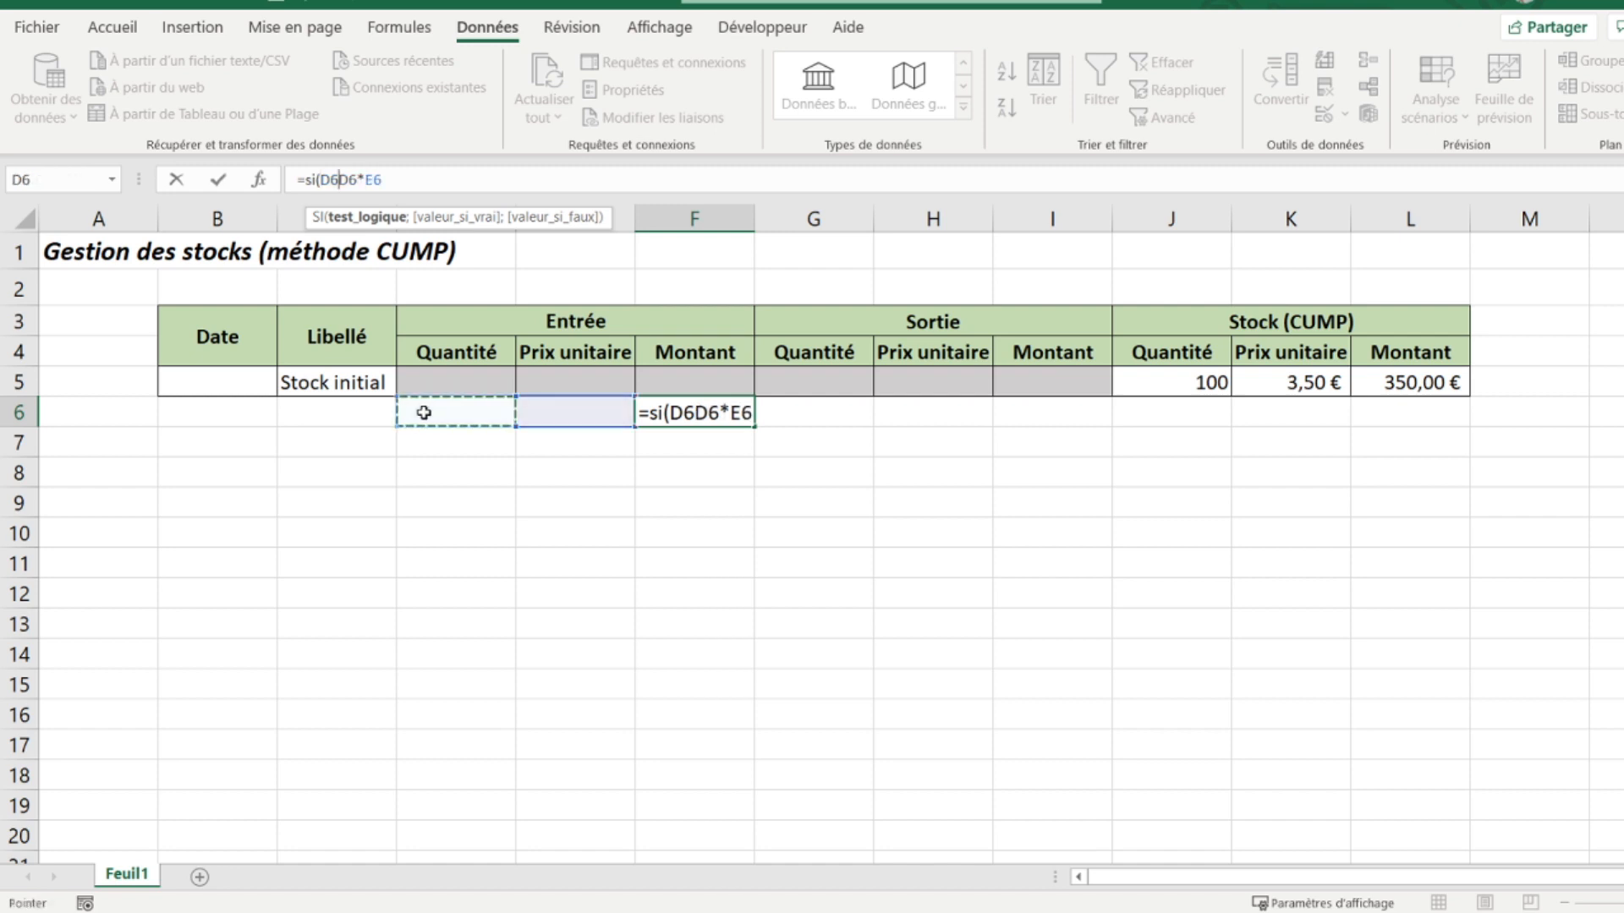
type("=\"\"")
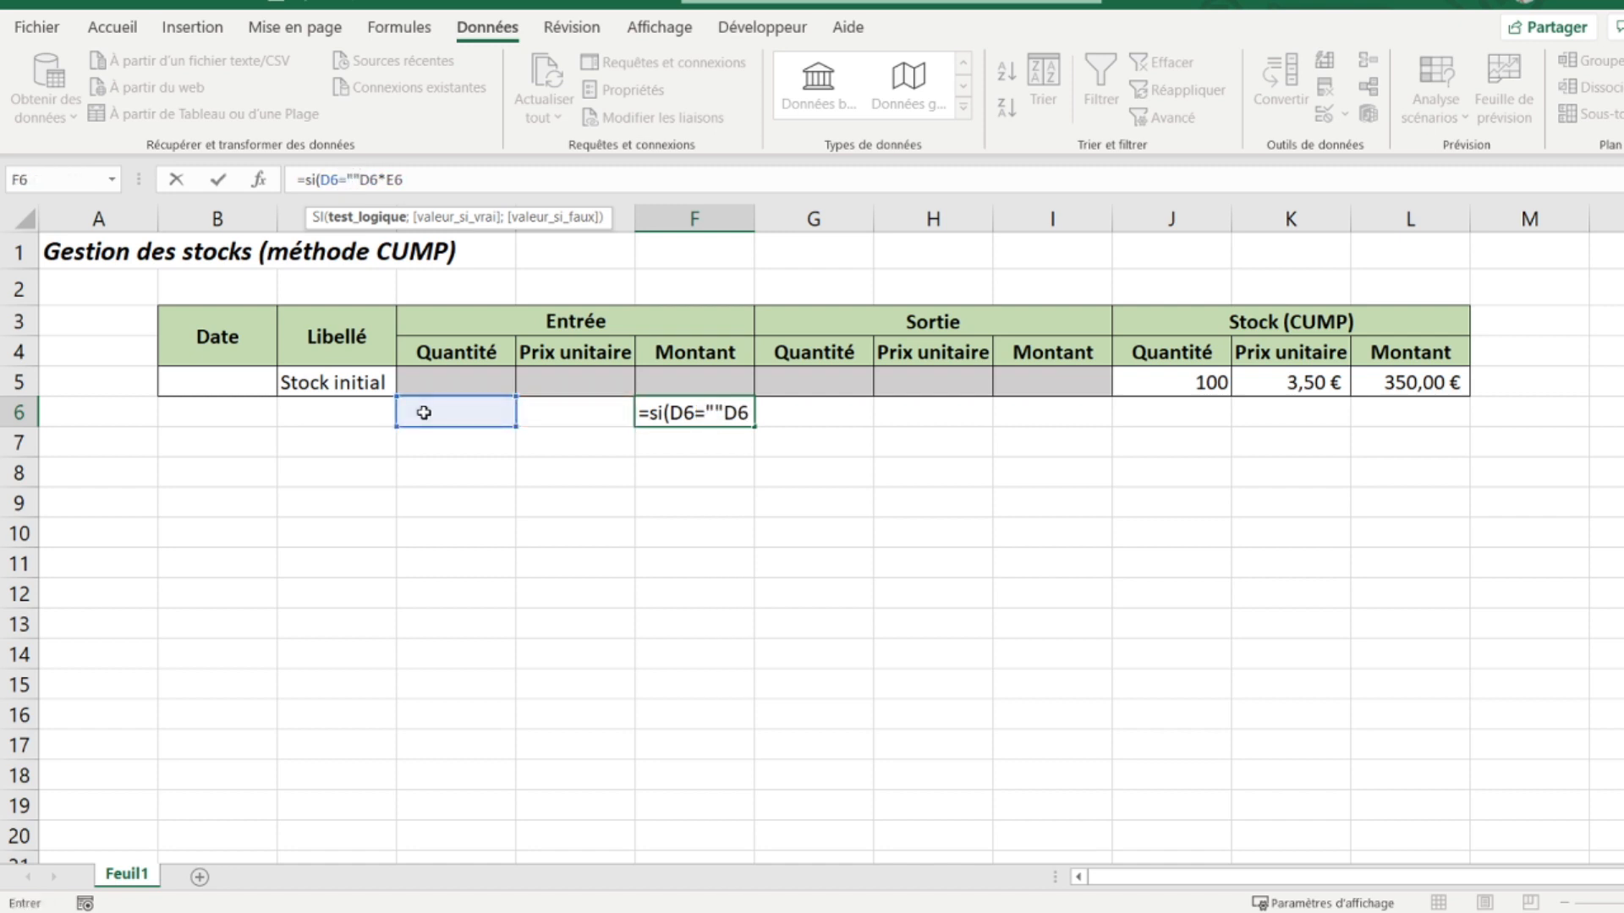
type(";")
type("\"\"")
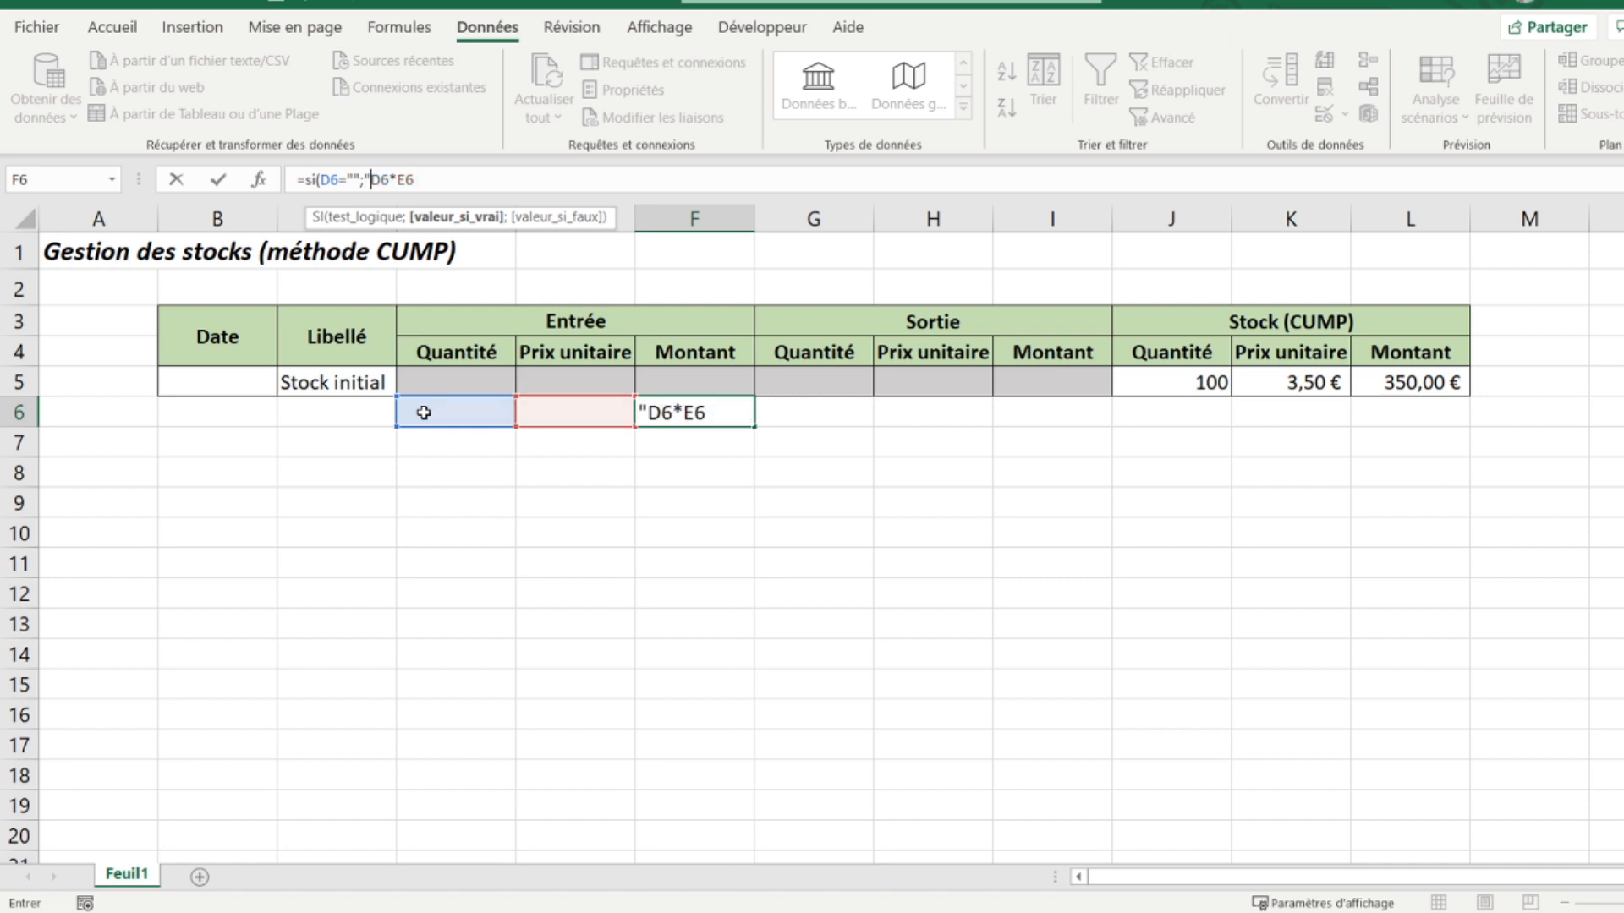
type(";")
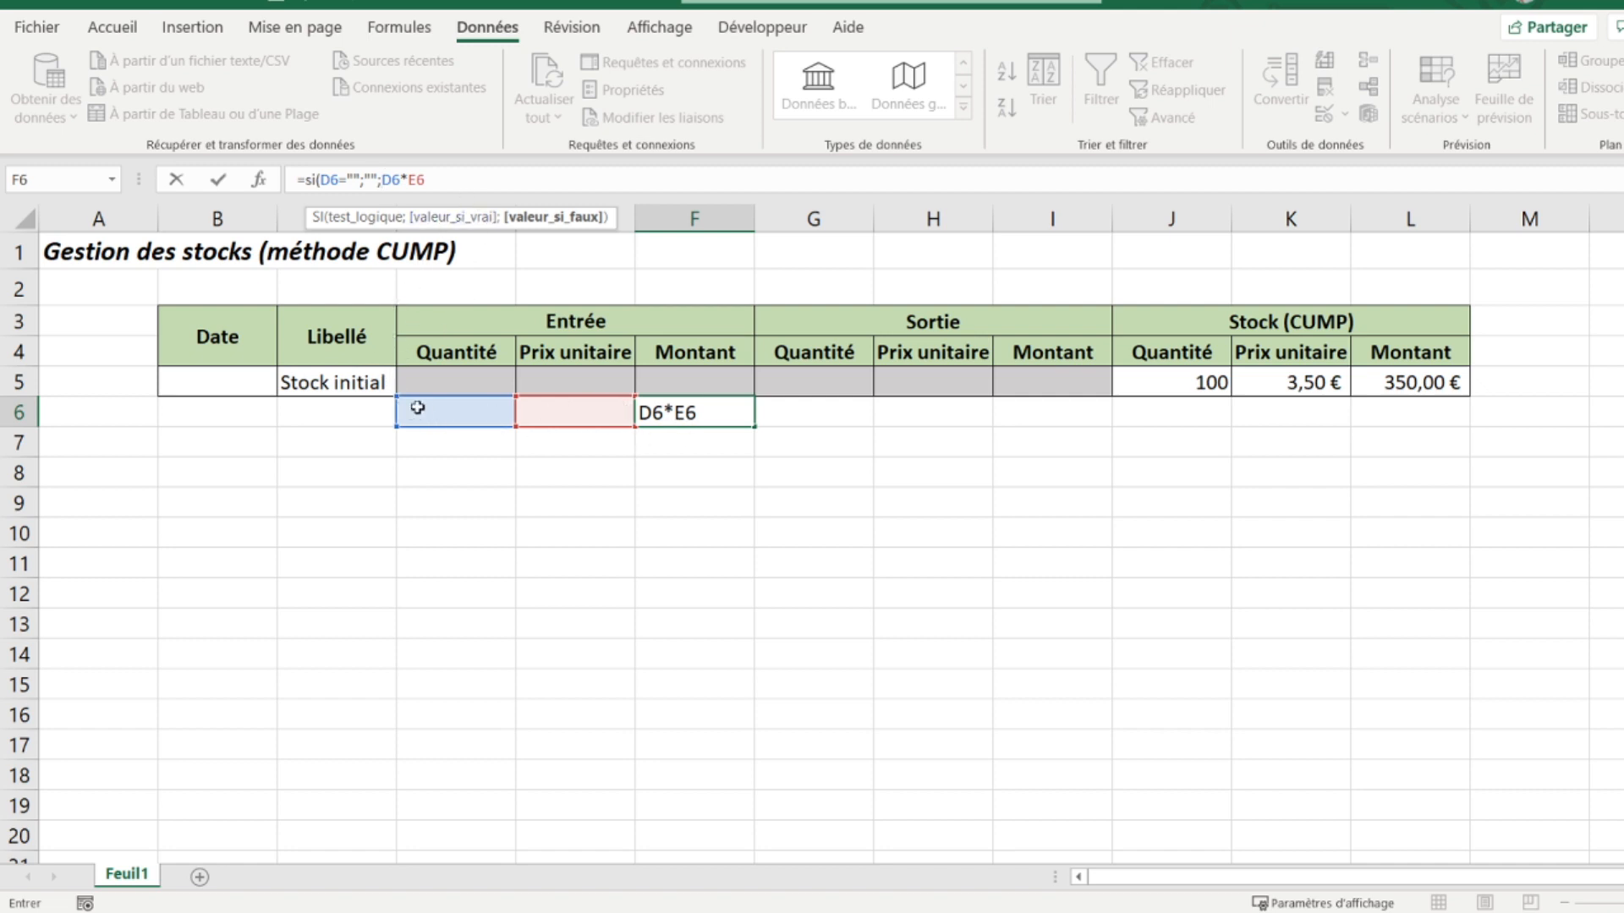
left_click(458, 181)
key("Return")
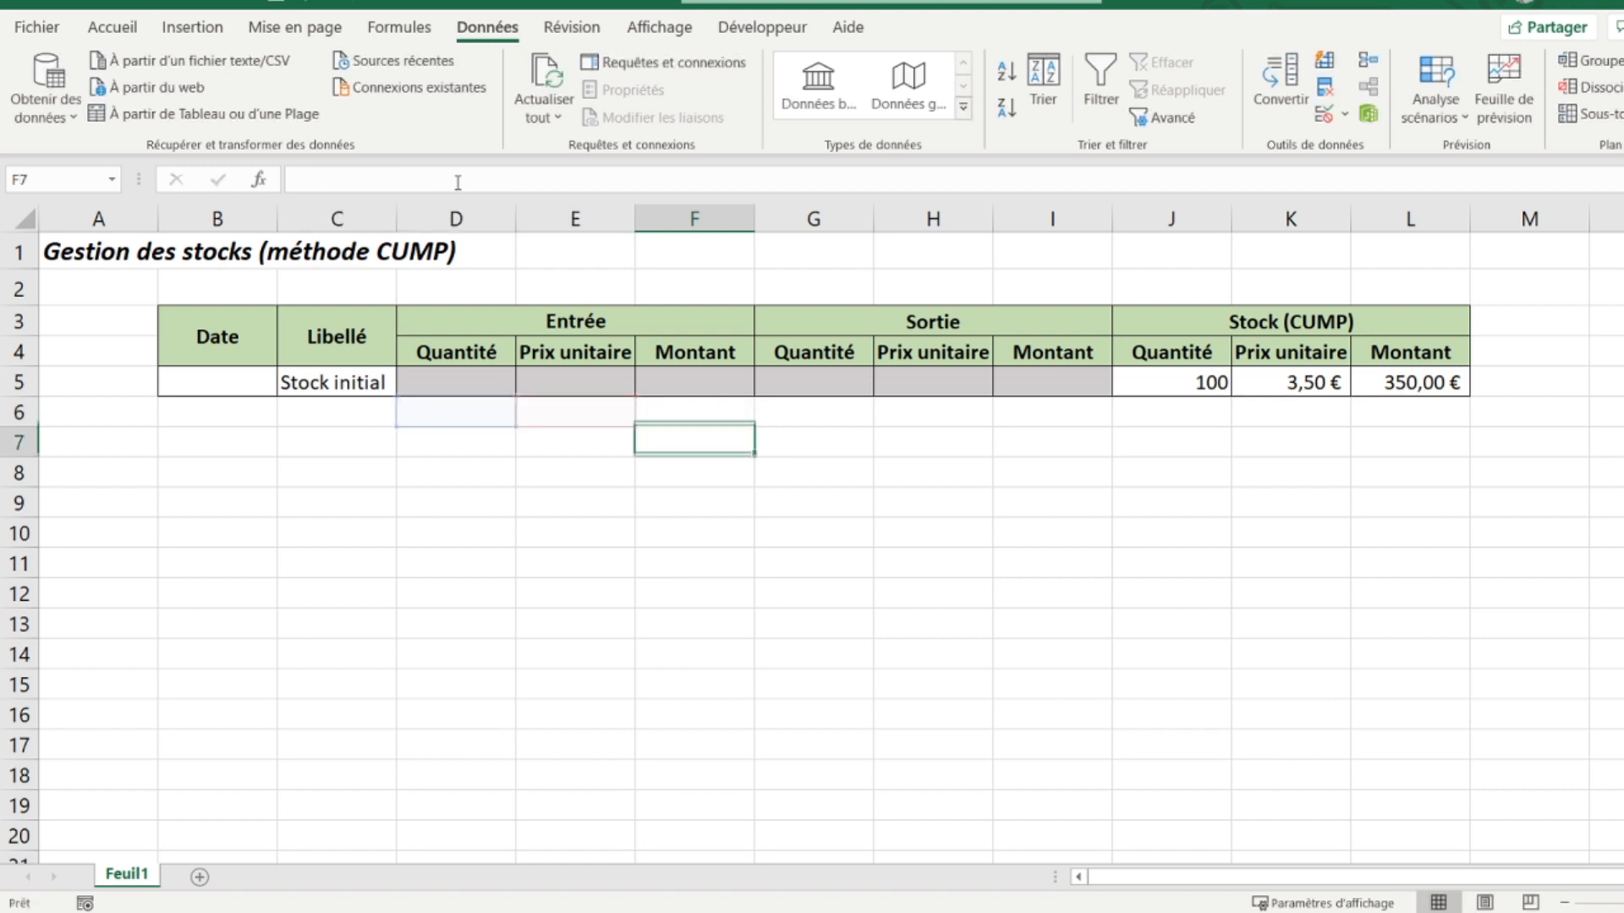
left_click_drag(516, 420, 471, 421)
left_click(701, 421)
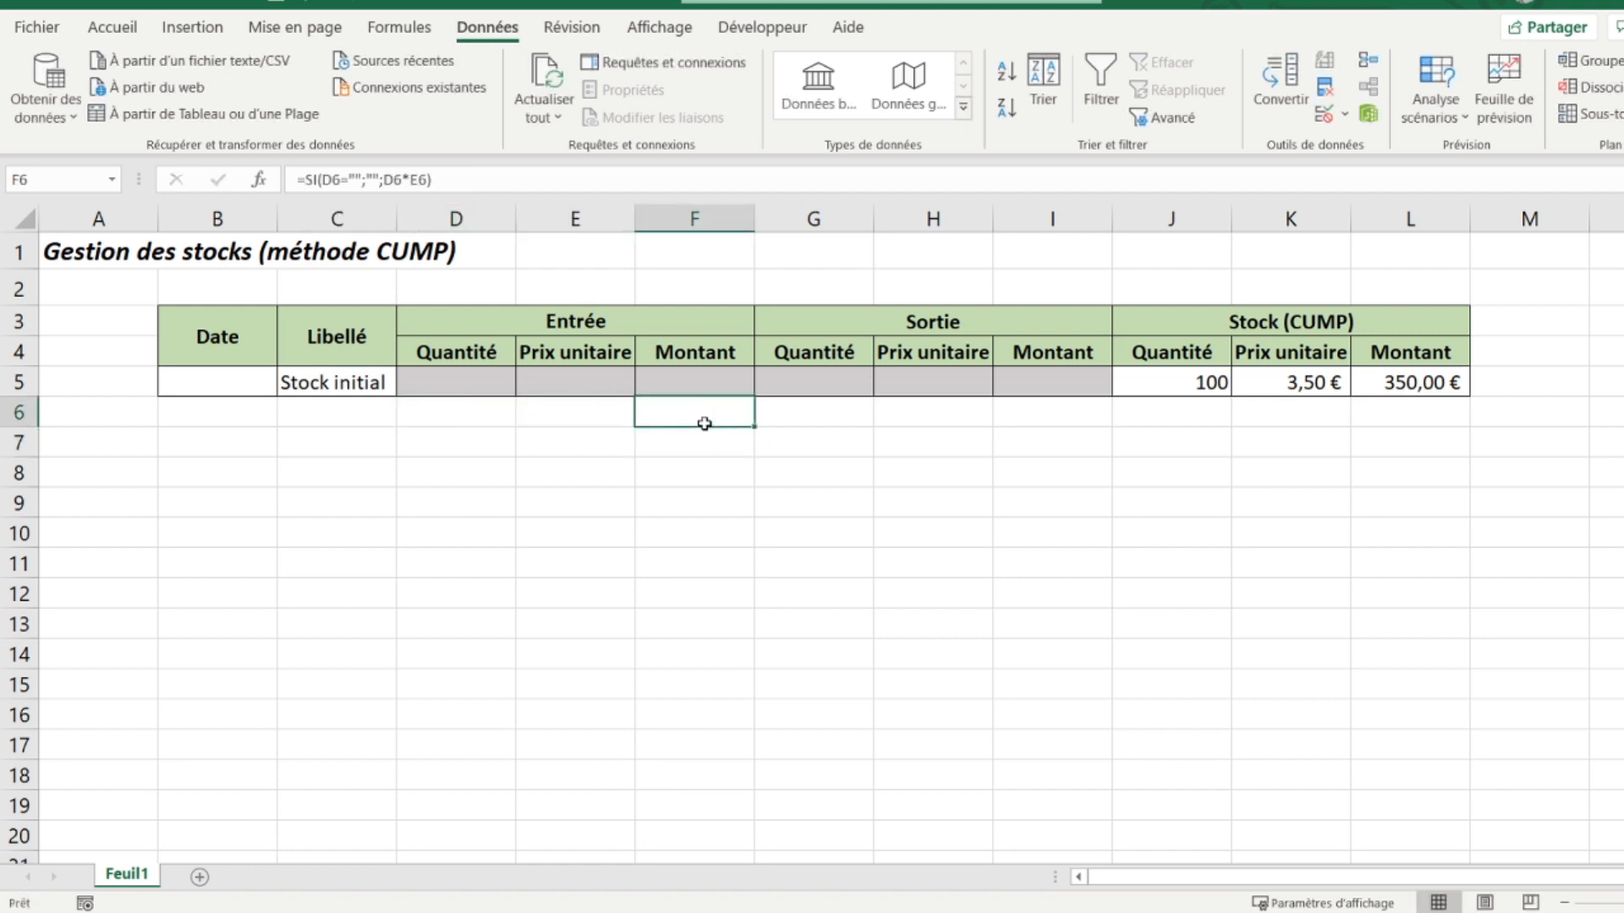
Step: Test the Entrée Montant formula with quantity 10 in D6 and unit price 2 in E6
left_click(478, 423)
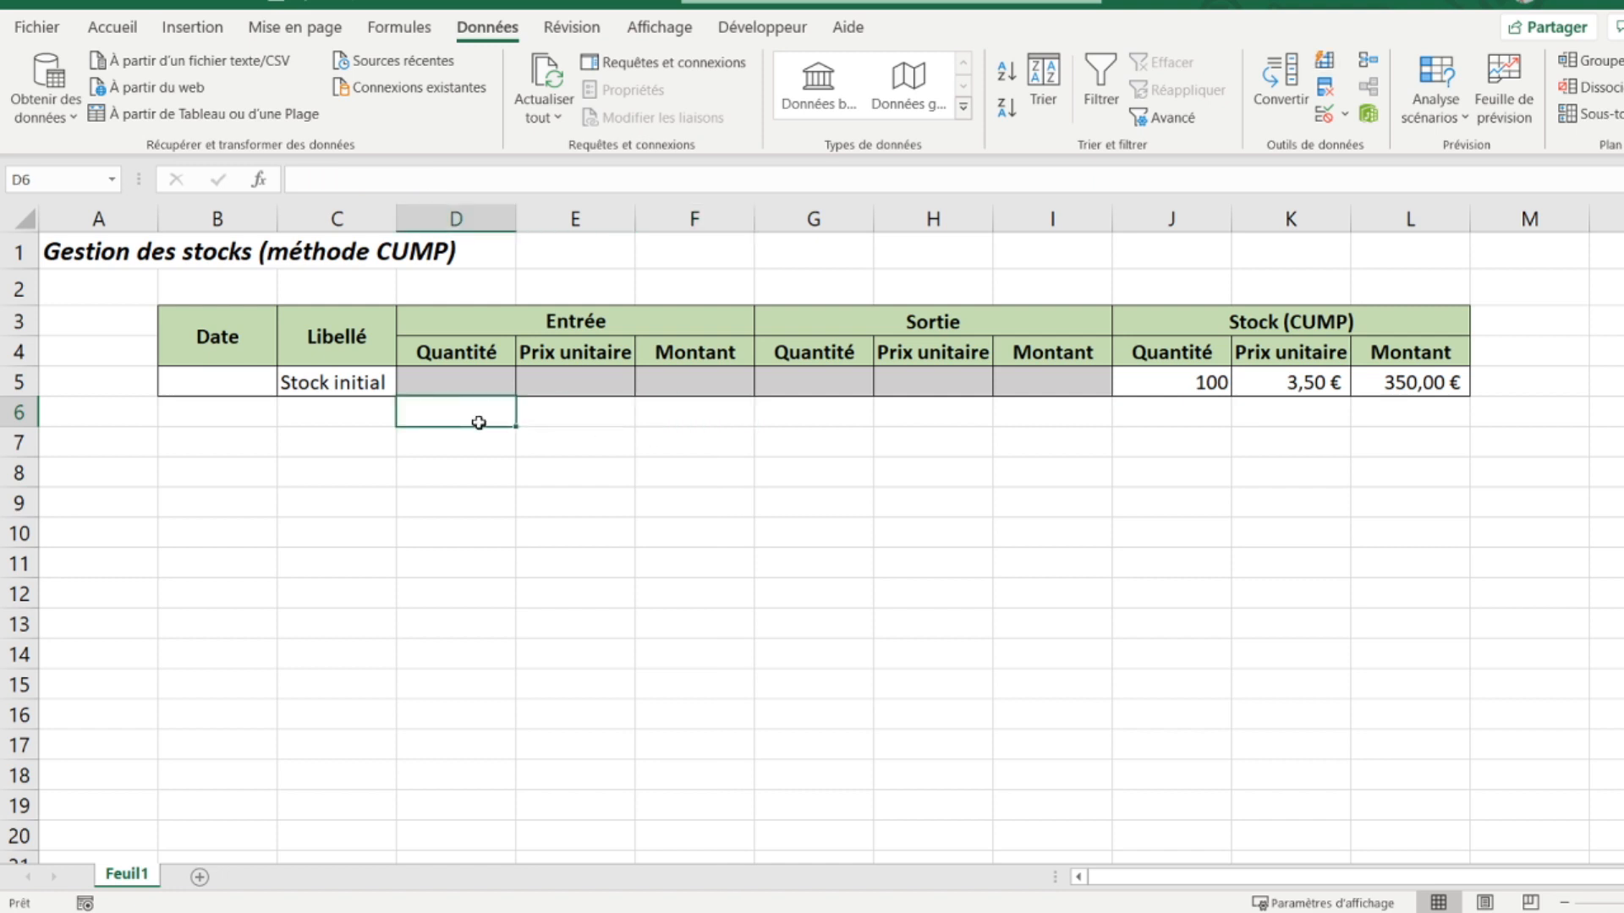
type("10")
key("Return")
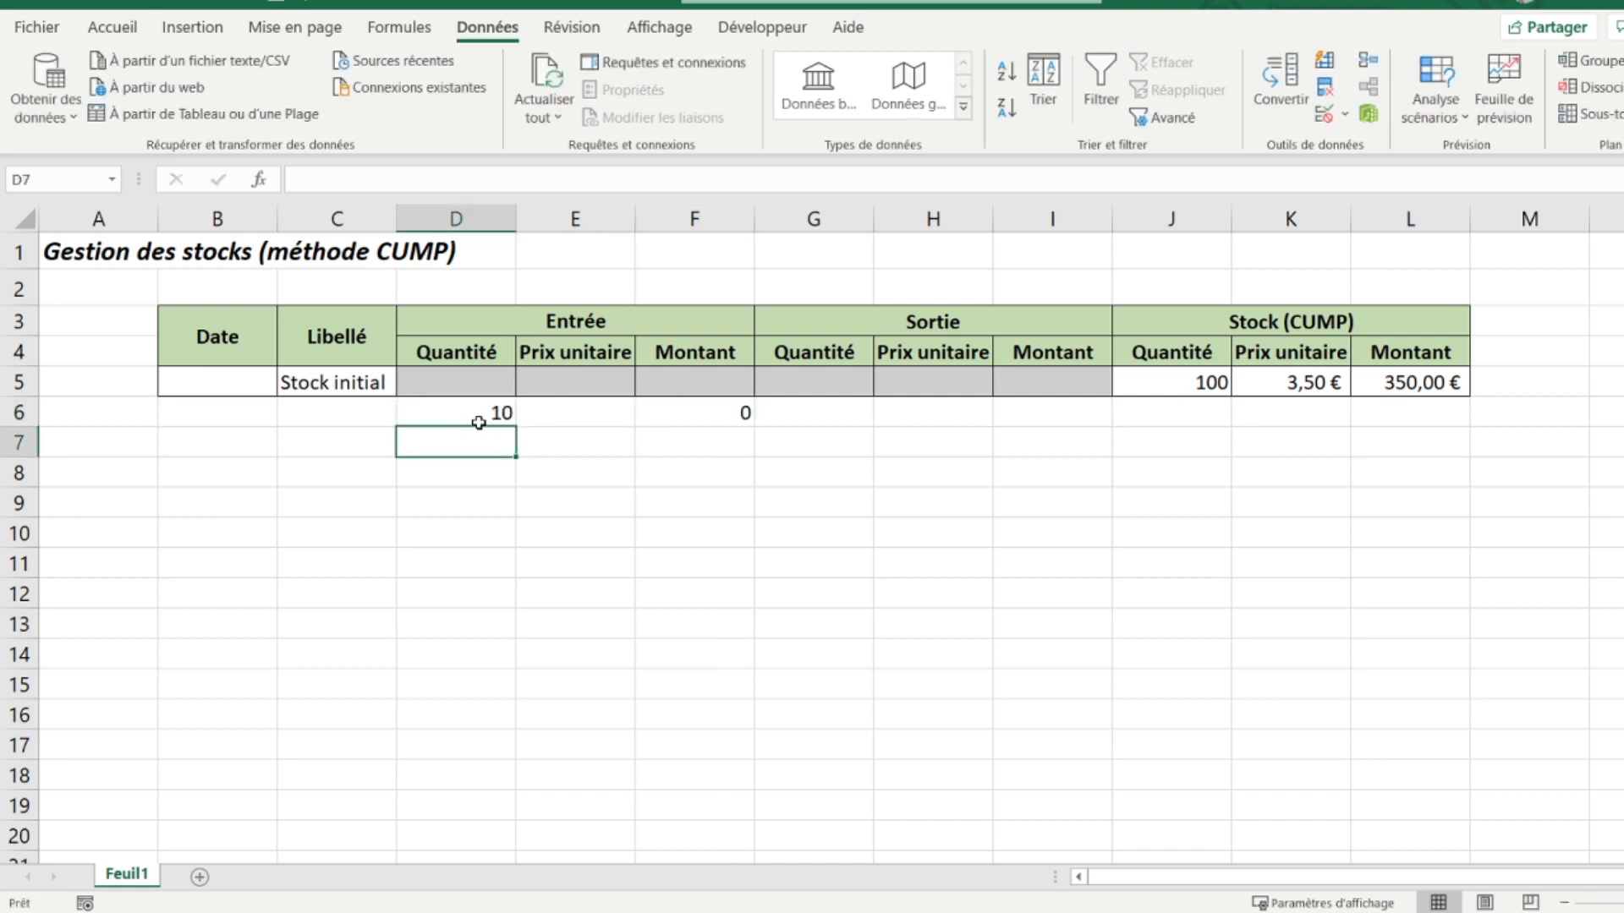
left_click(564, 416)
type("2")
key("Return")
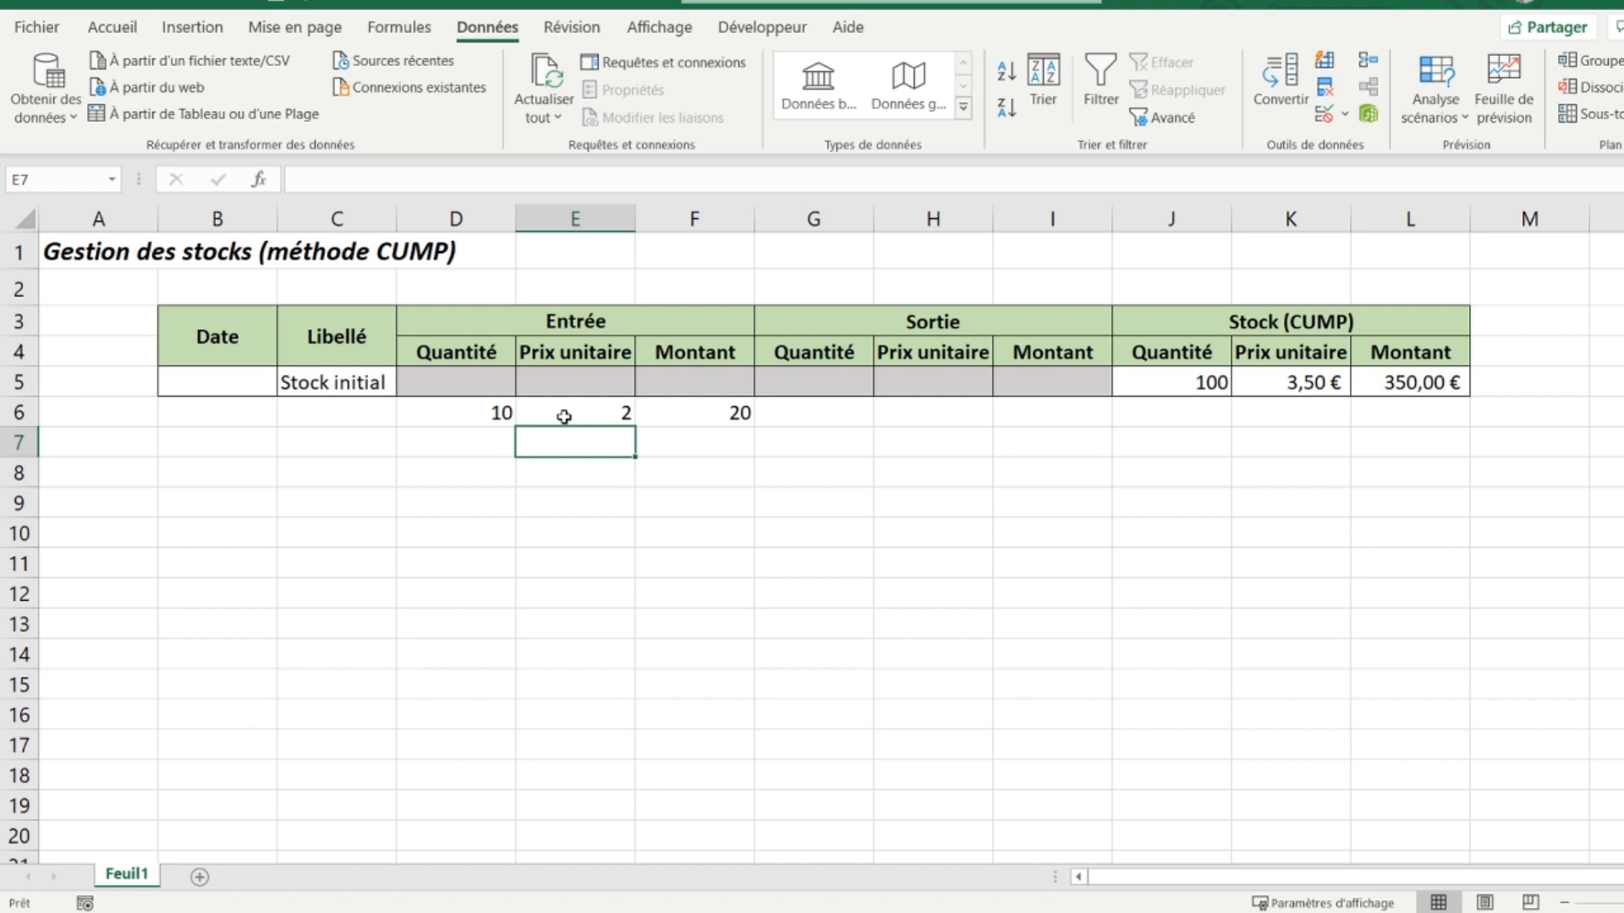
Step: Apply the accounting number format to the Entrée unit price in E6 and clear the test values from D6:E6
left_click(652, 413)
left_click(610, 417)
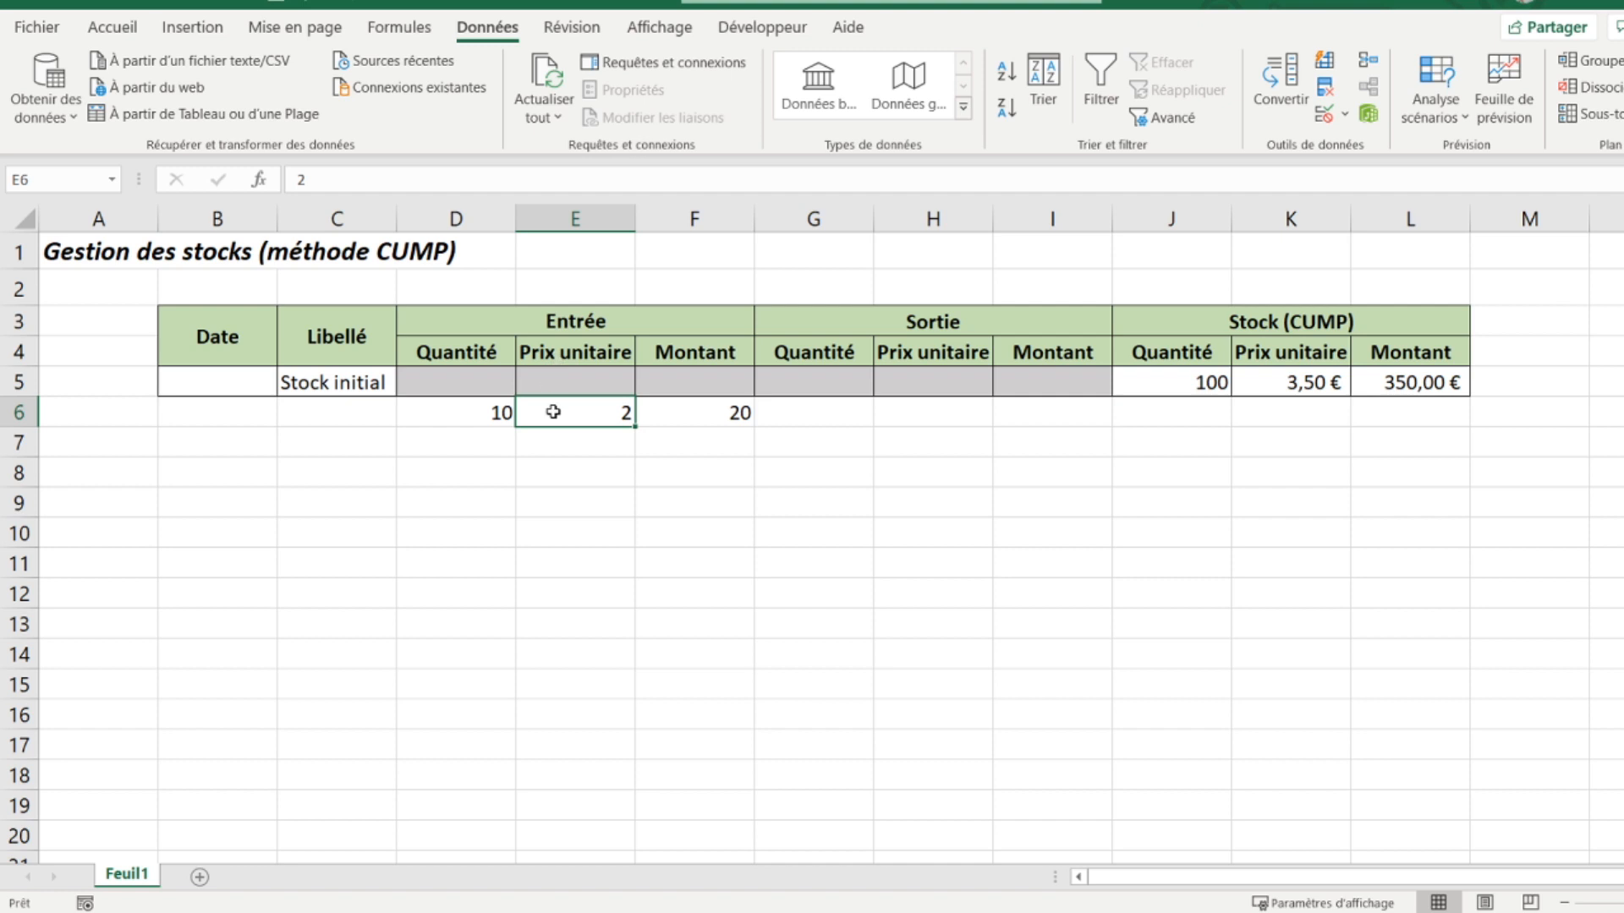
left_click(118, 28)
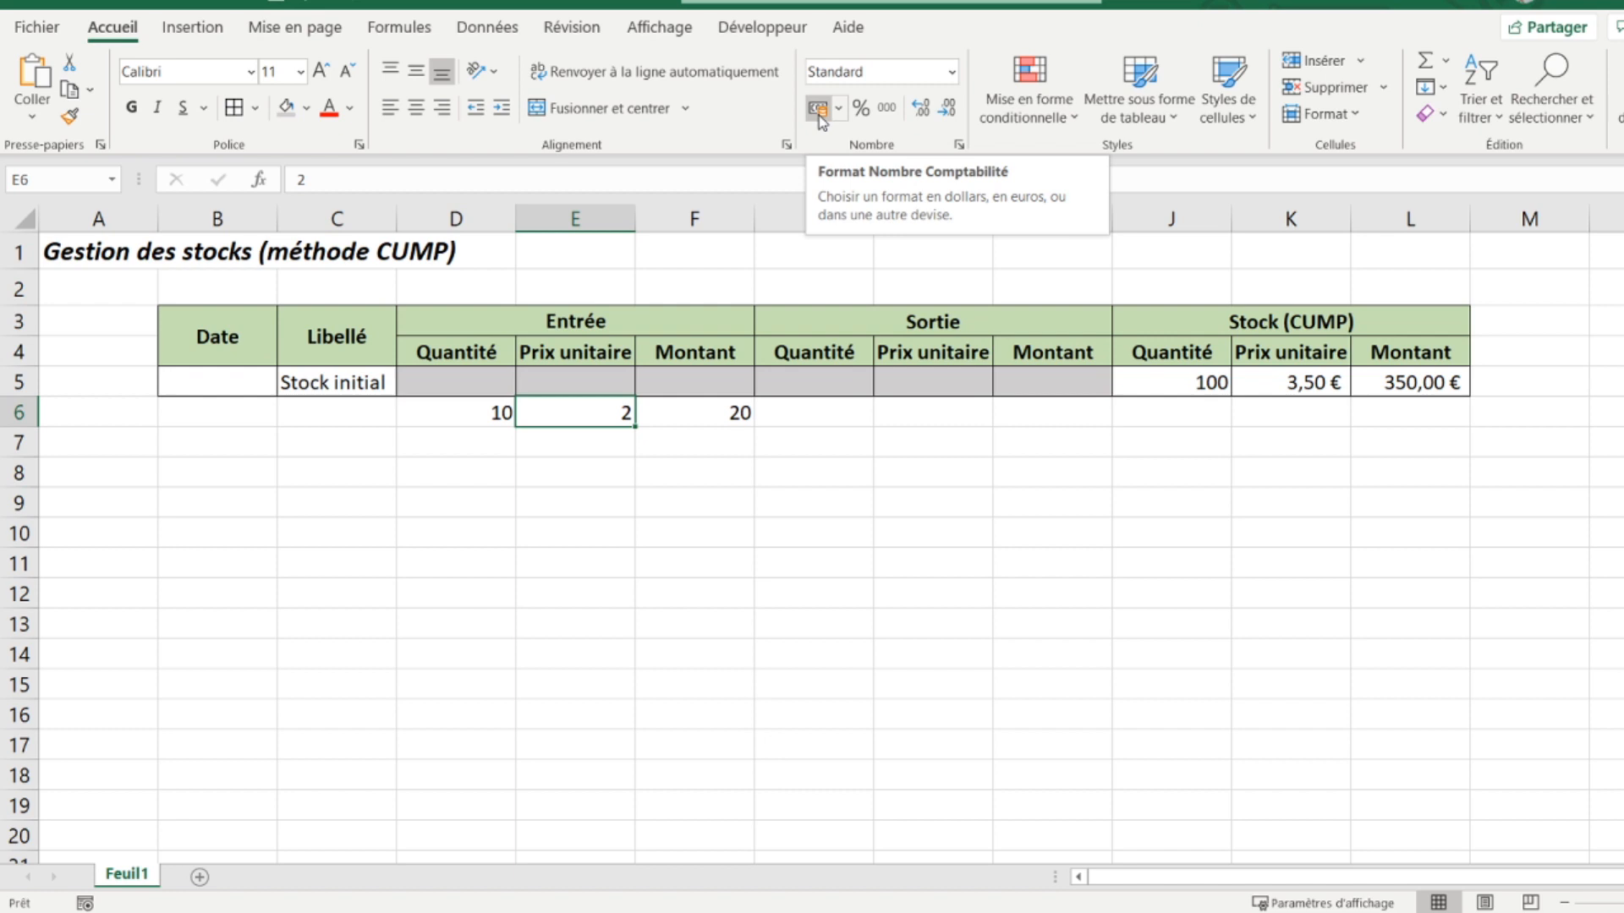
left_click(818, 115)
left_click_drag(454, 410, 573, 409)
key("Delete")
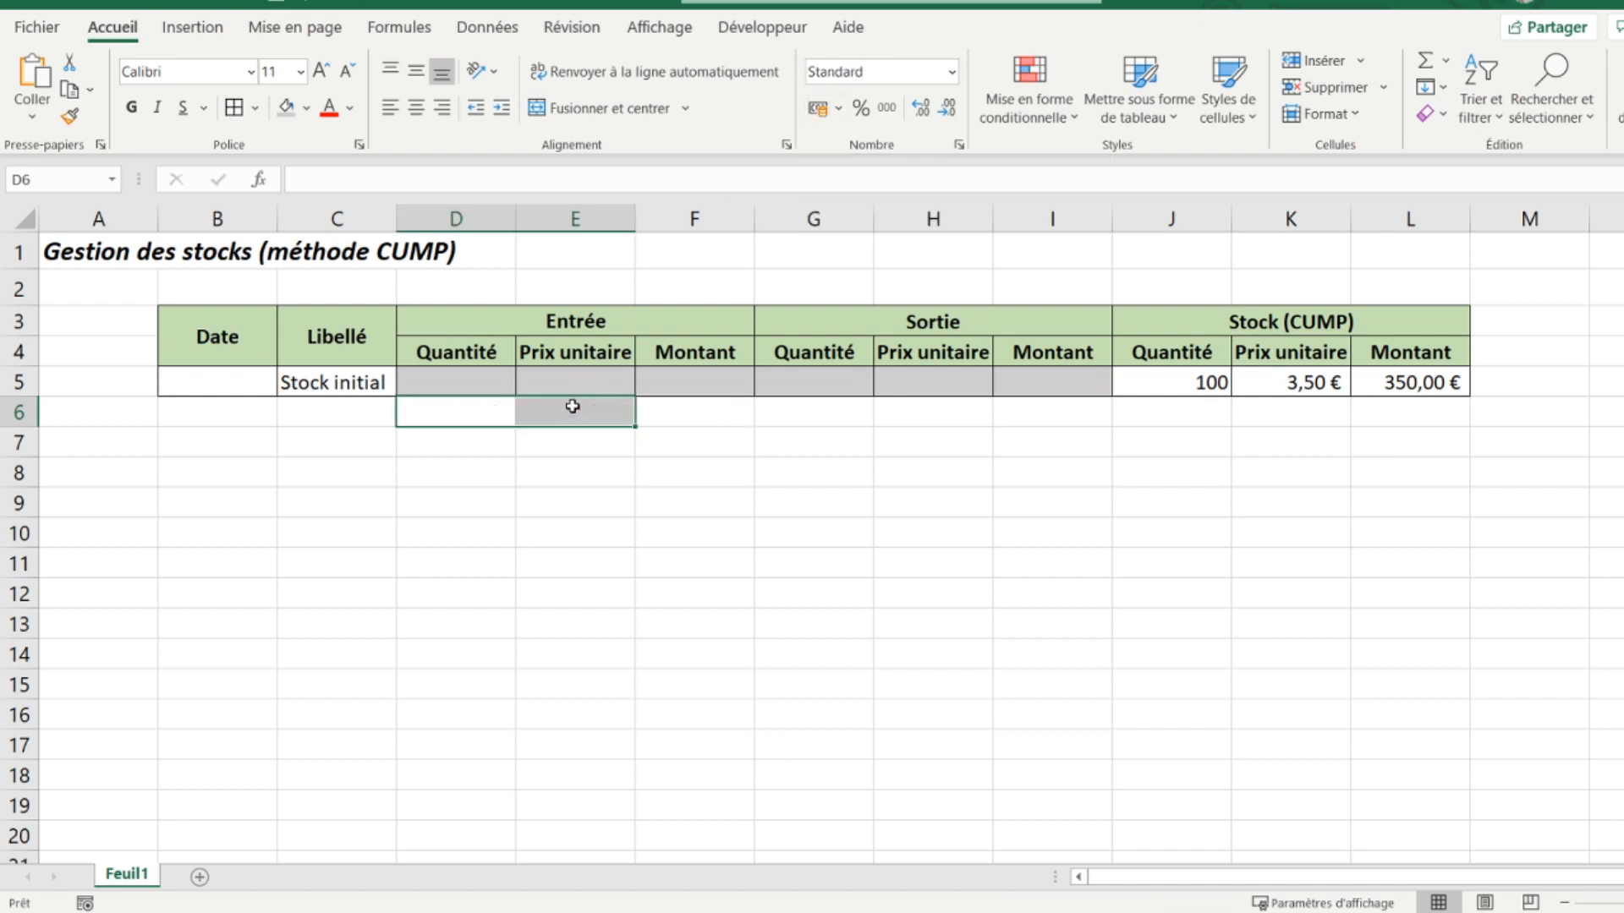
left_click(784, 409)
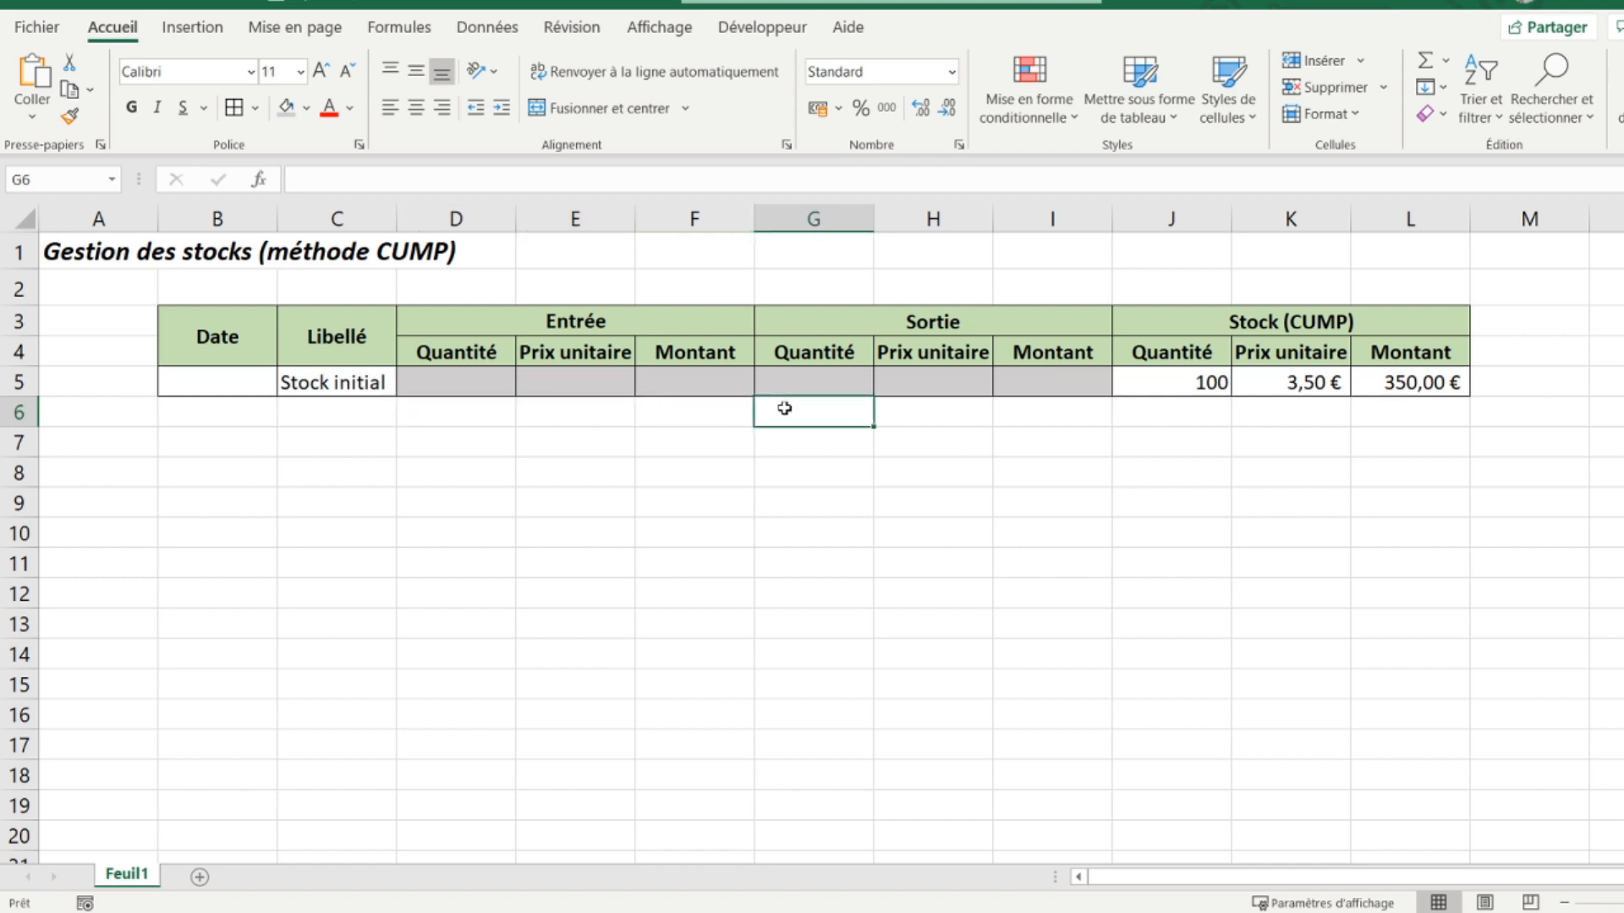
left_click(332, 412)
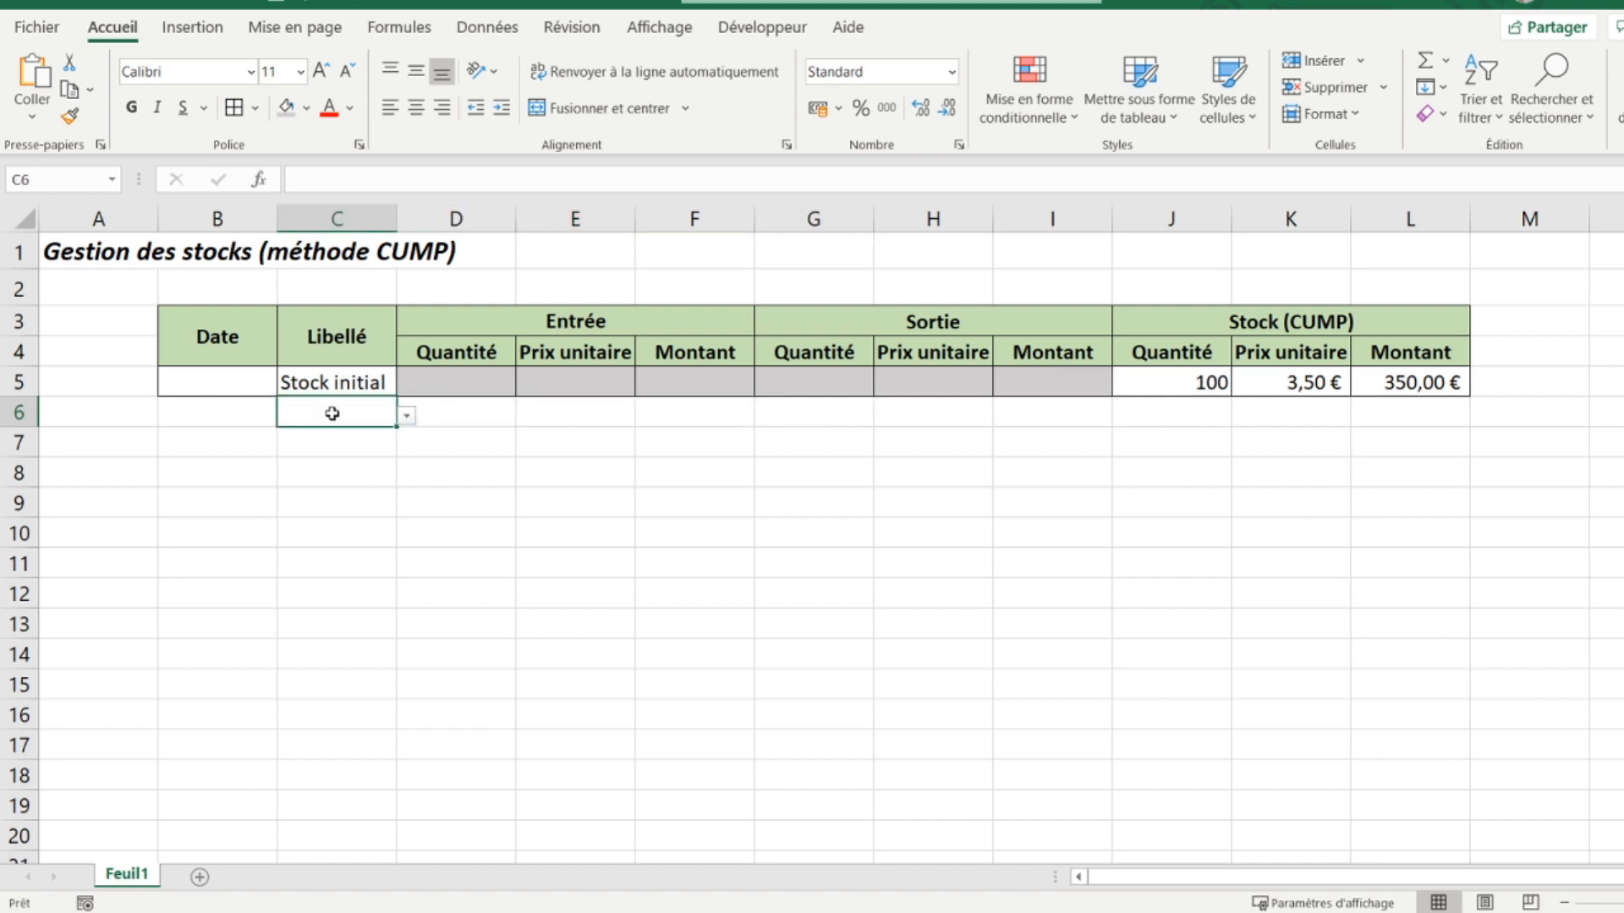
left_click(795, 418)
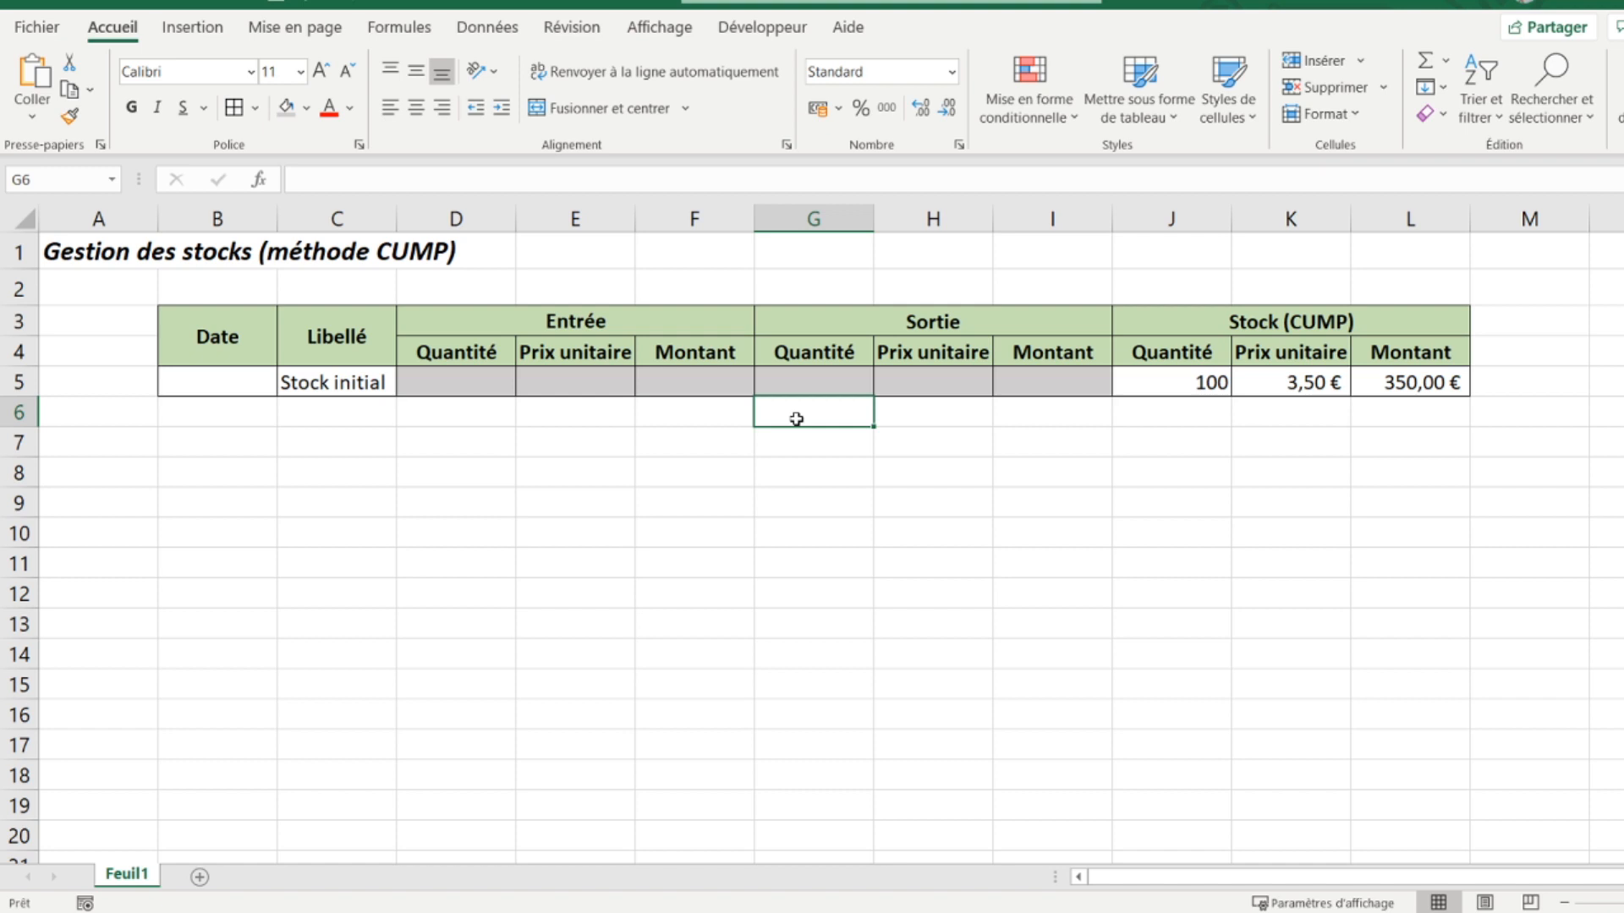
key("Right")
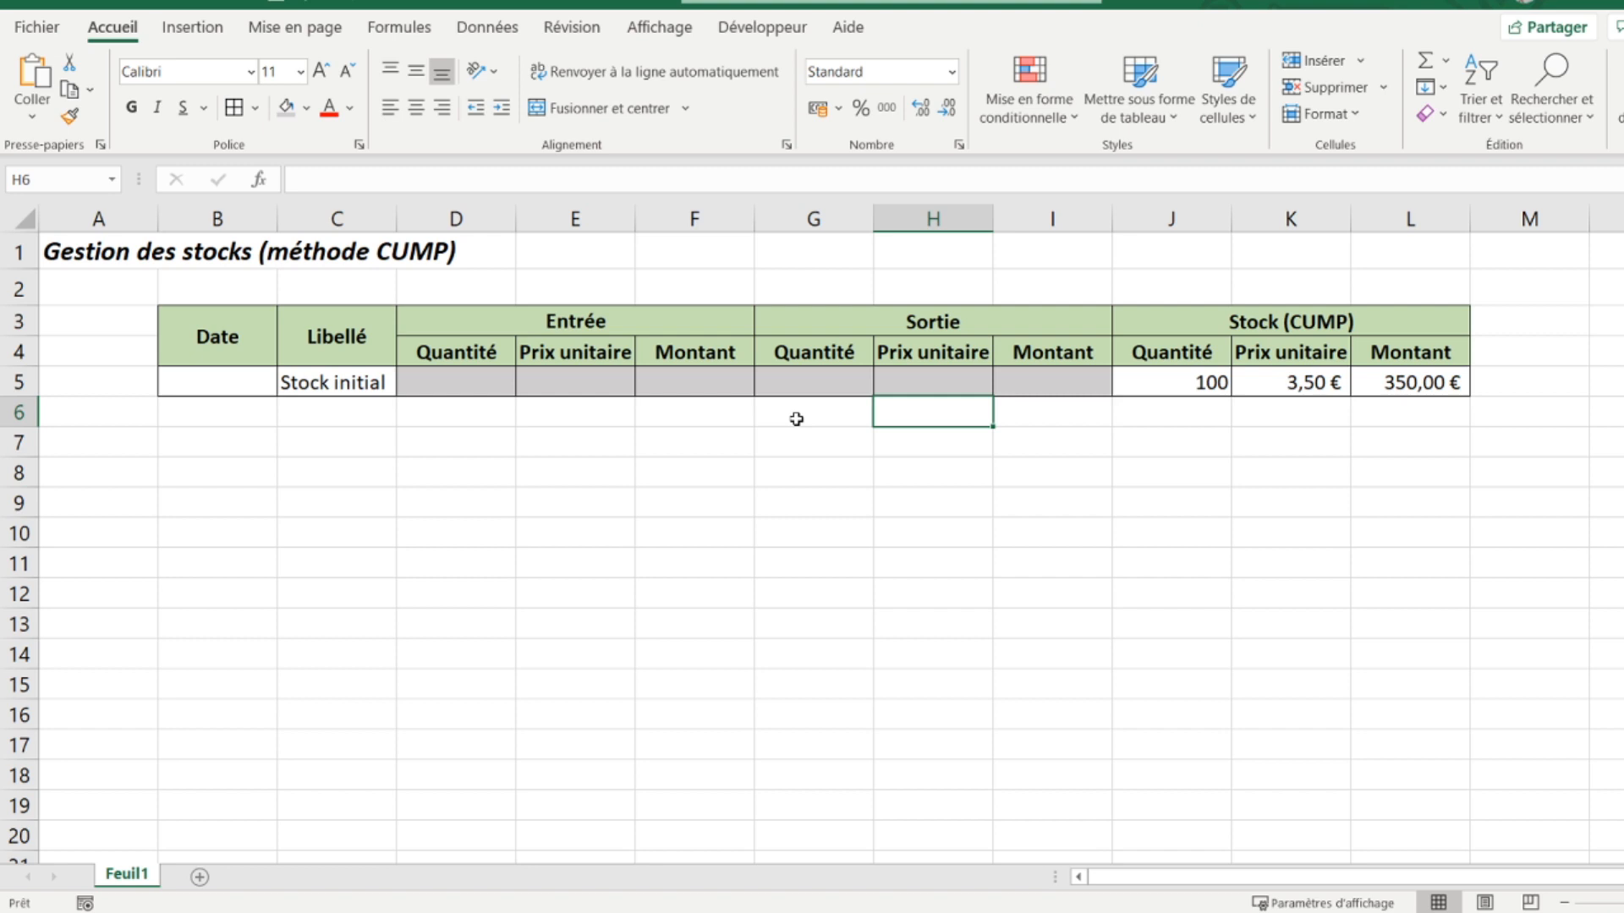
left_click(330, 422)
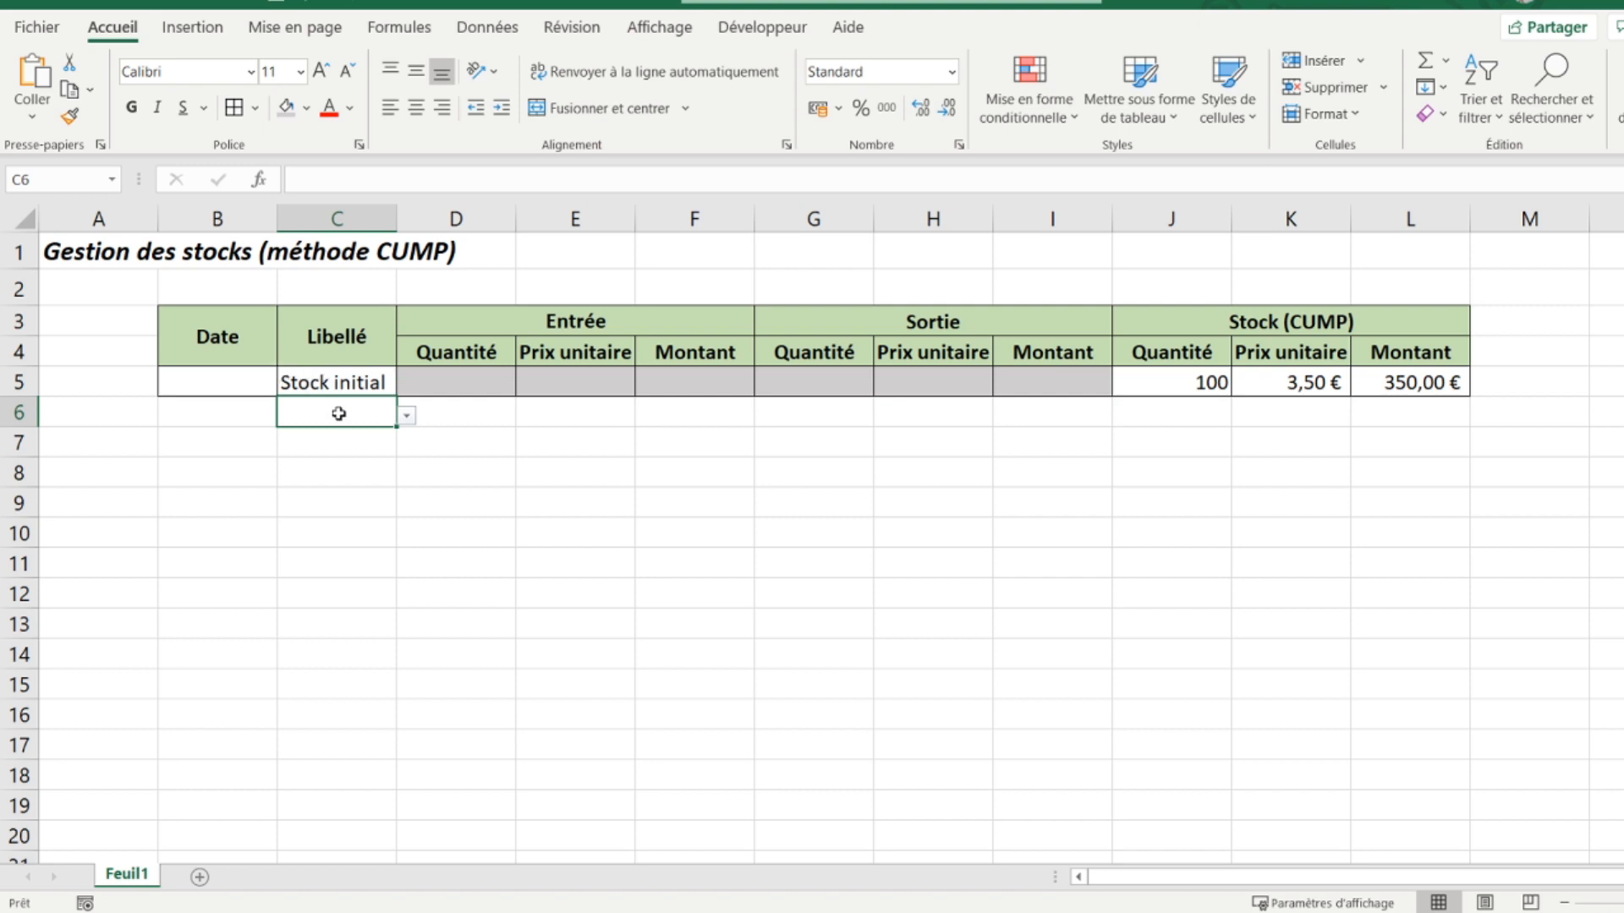
left_click(895, 414)
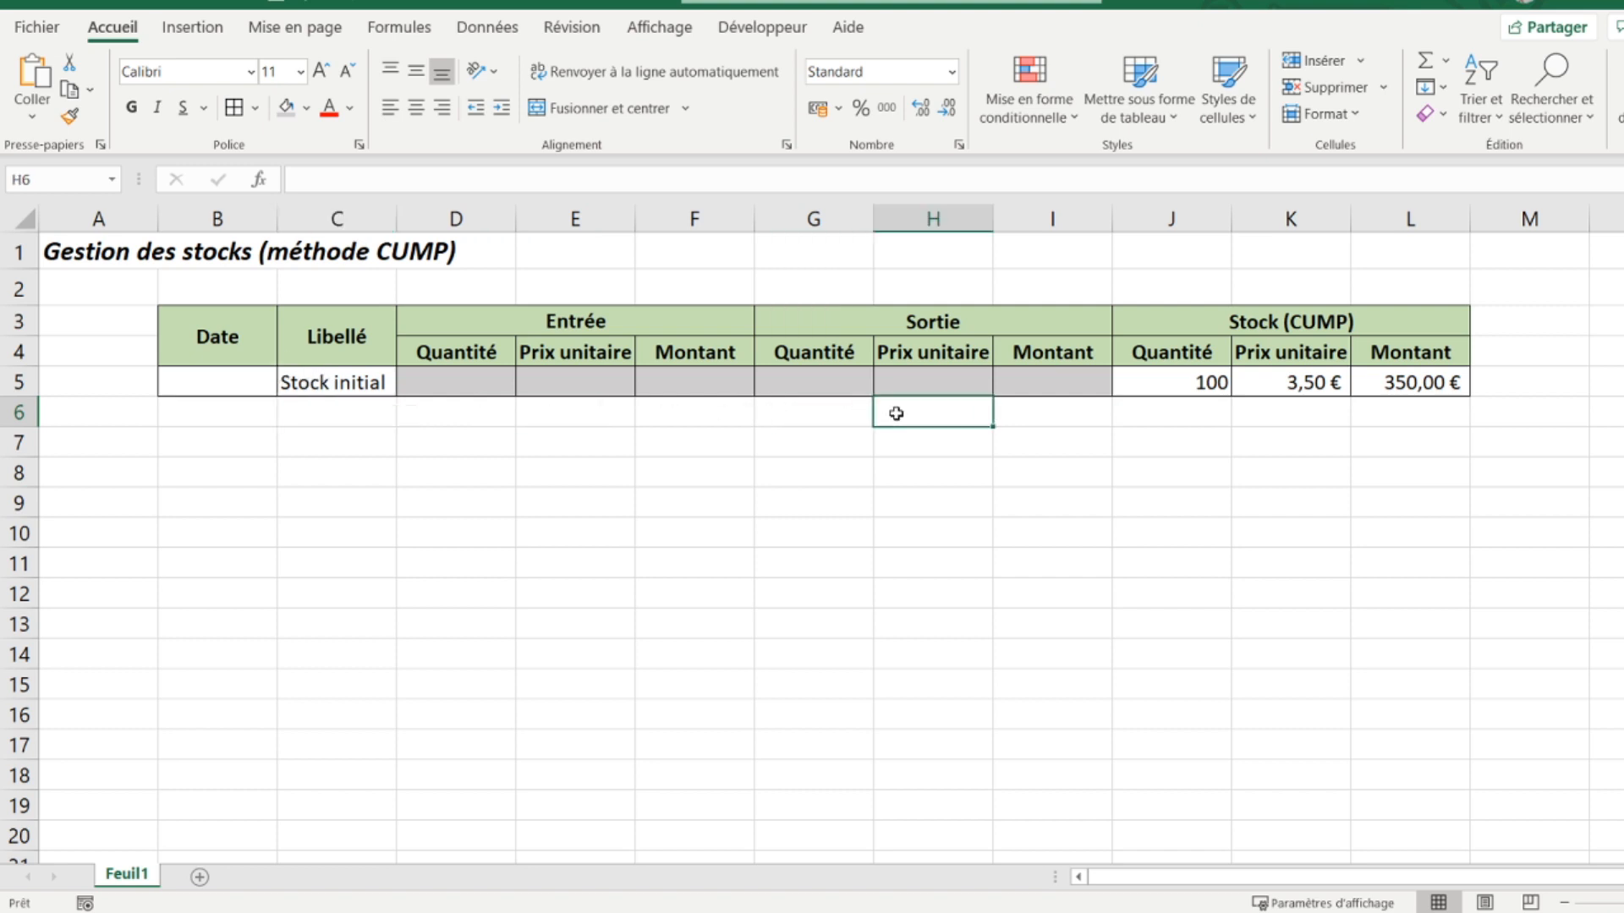
left_click(1266, 383)
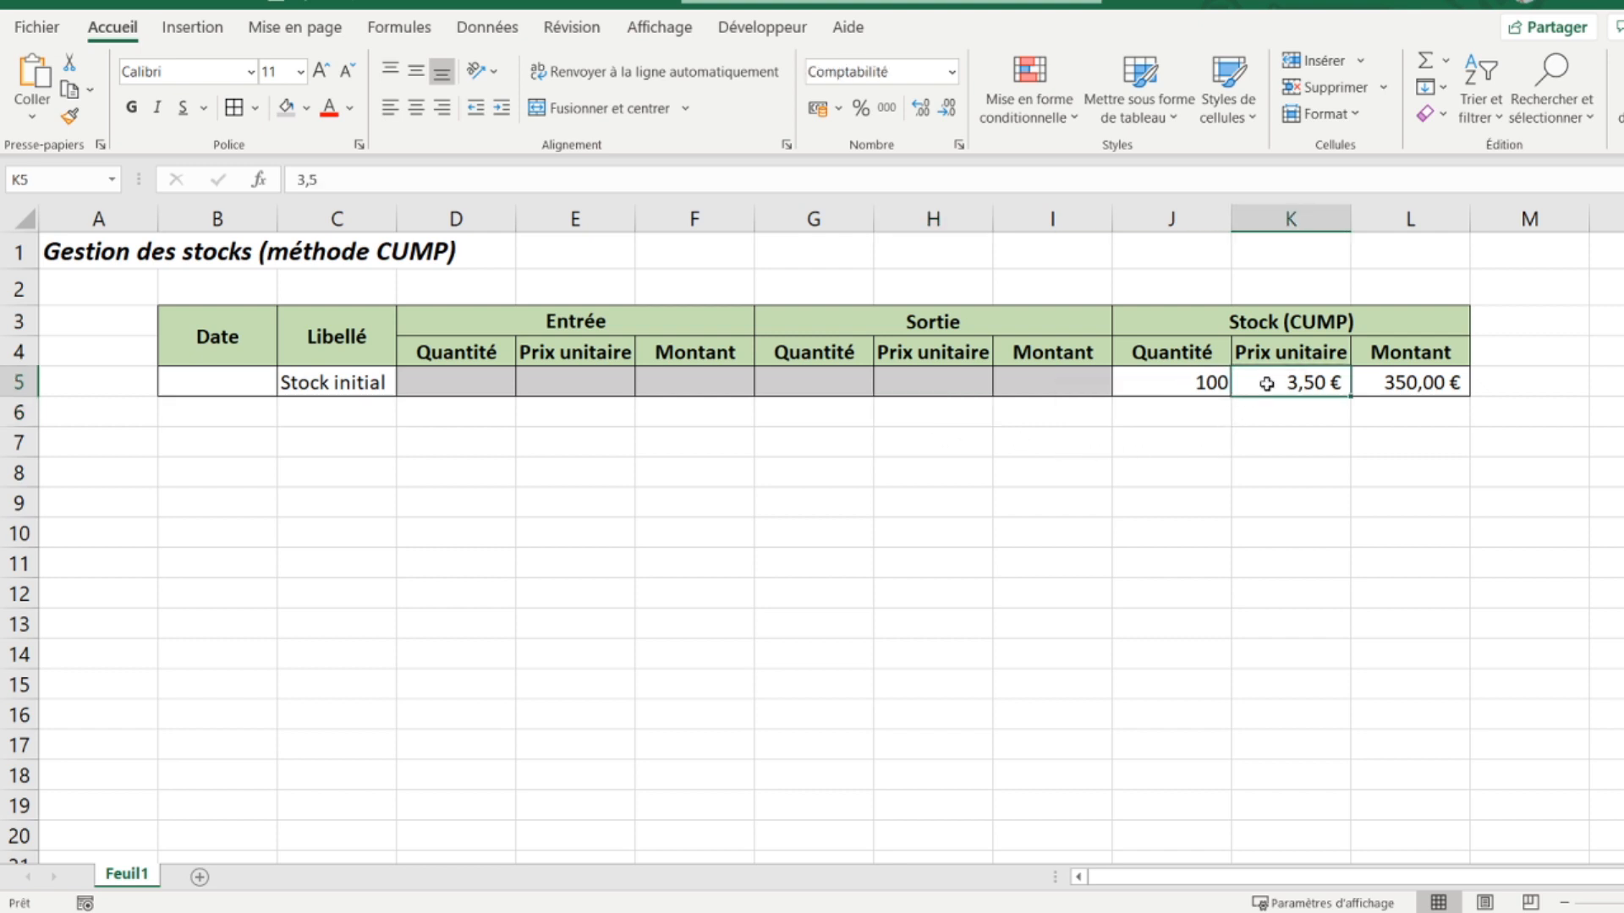
Step: Enter the formula =K5 in the Sortie Prix unitaire cell H6 to reuse the initial stock's unit price
left_click(918, 423)
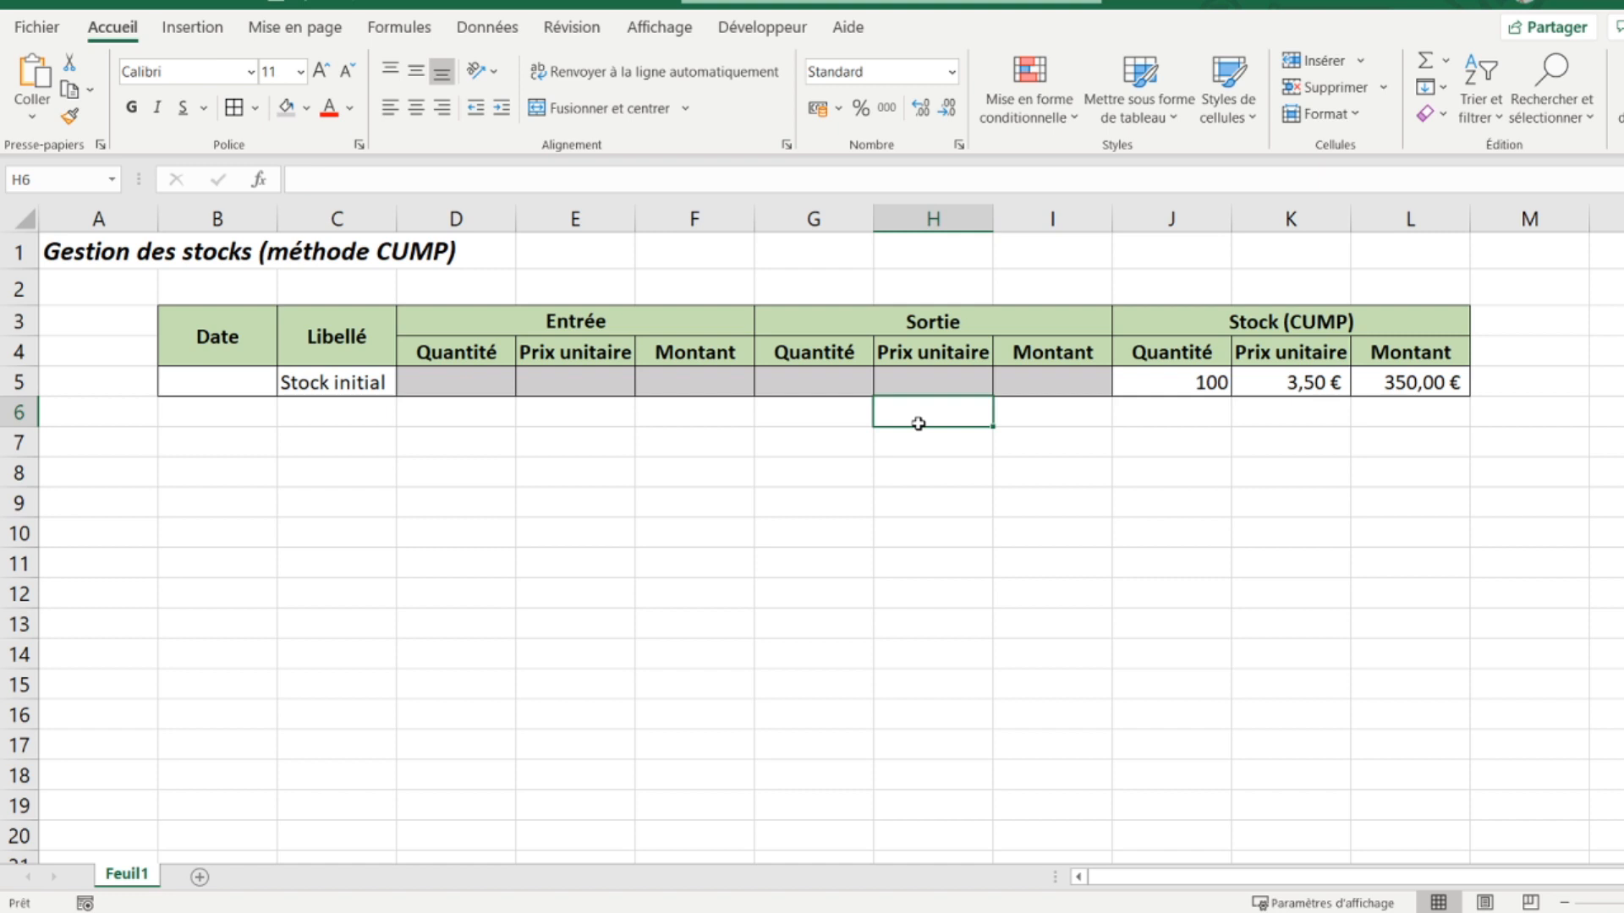
type("=")
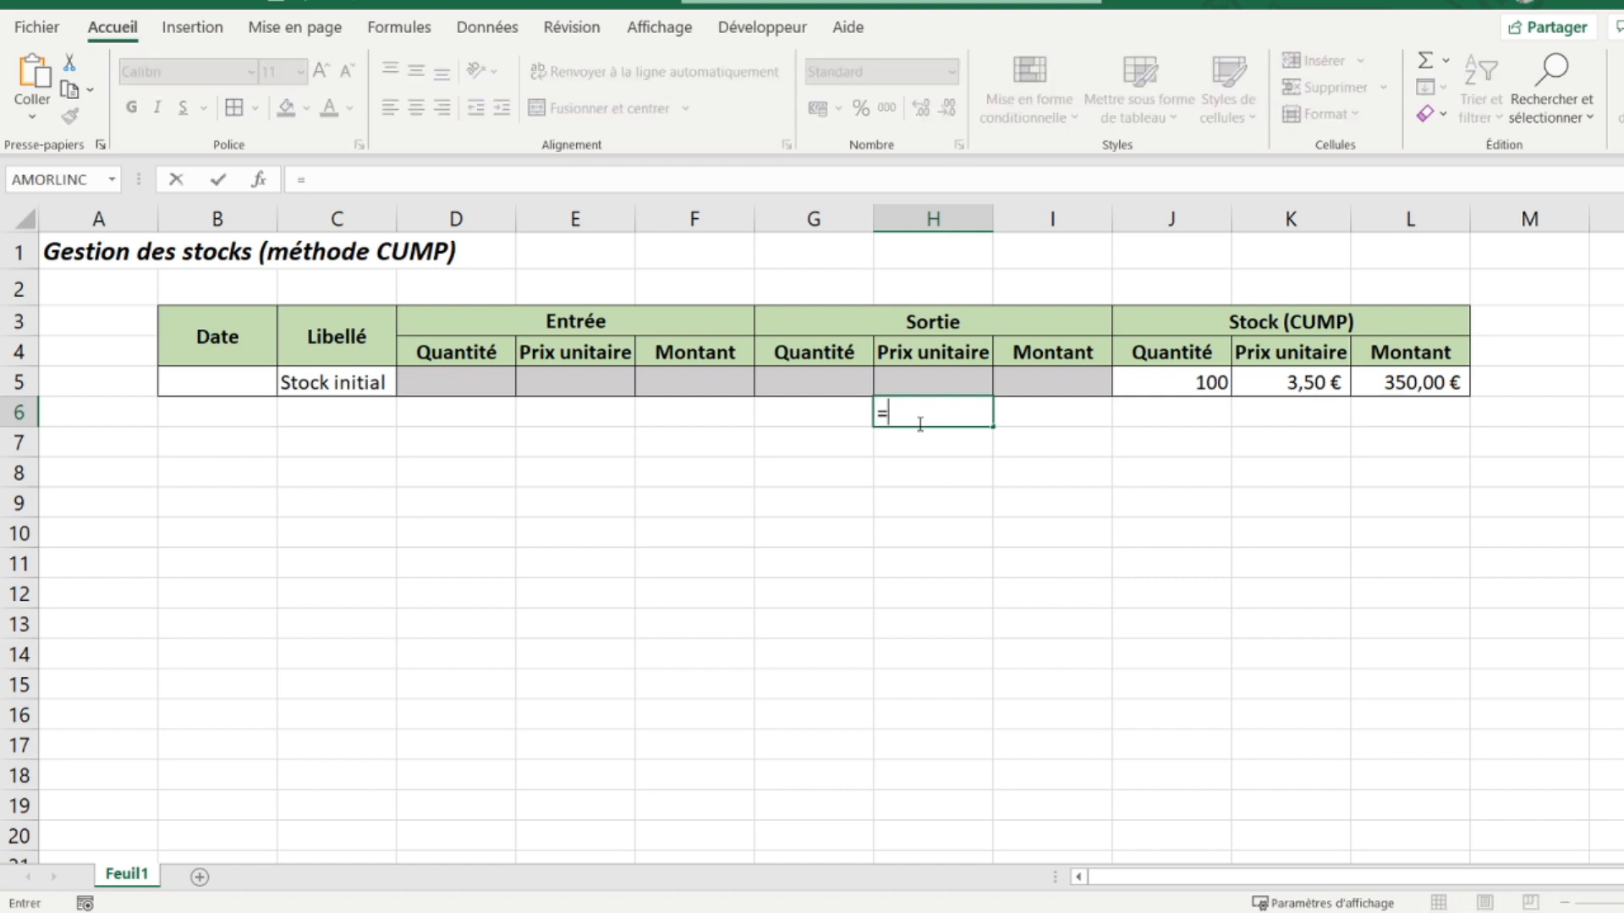
left_click(1271, 387)
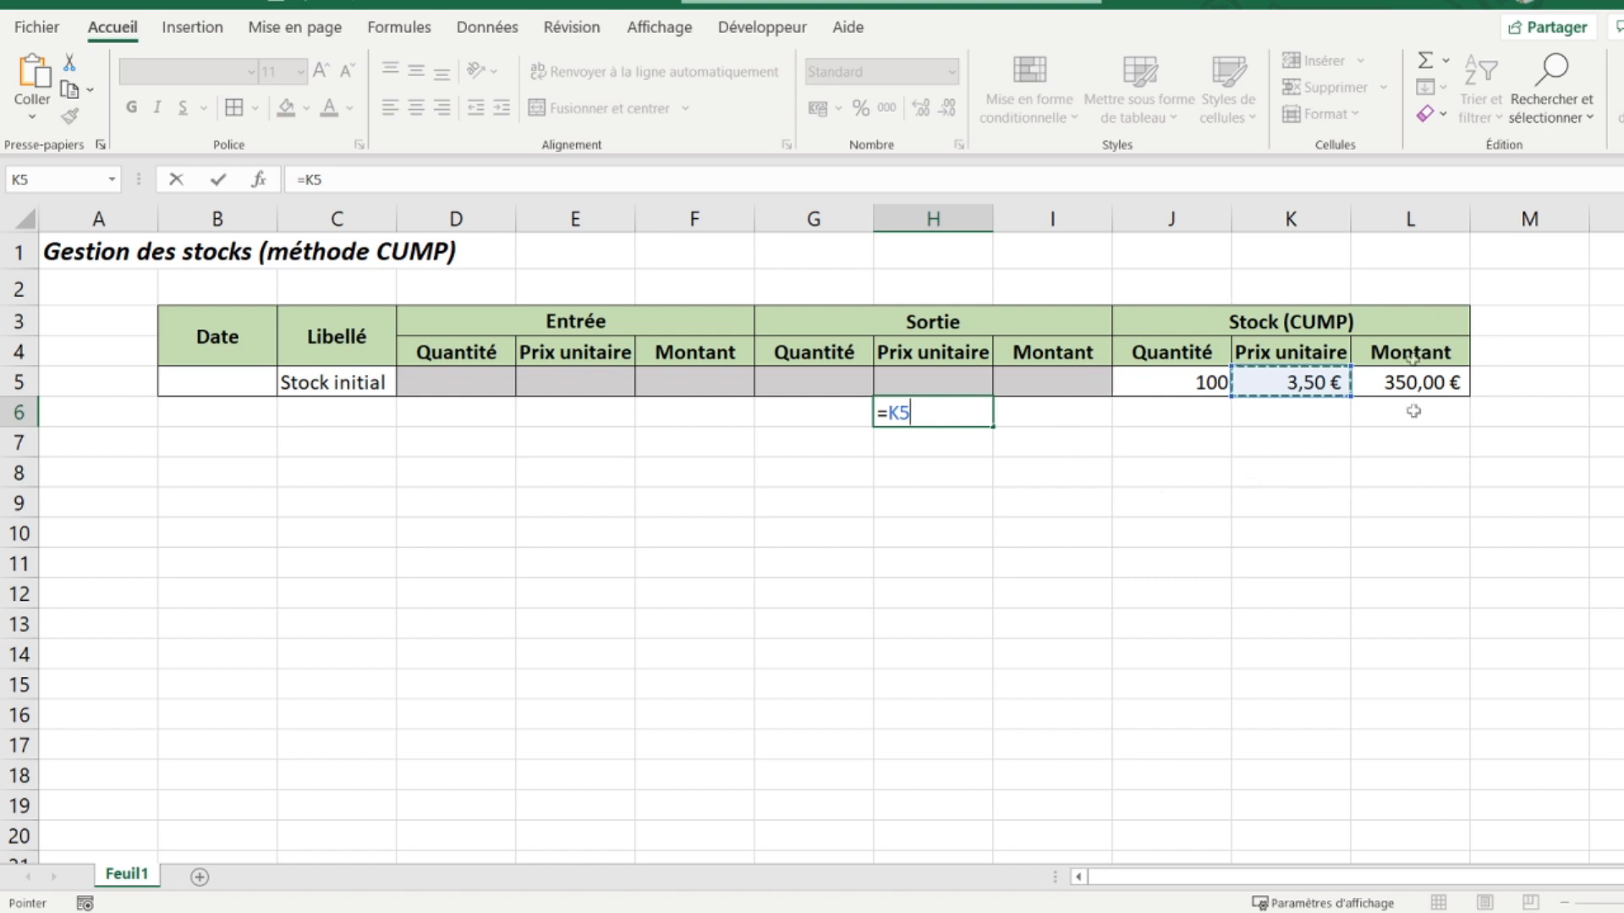
key("Return")
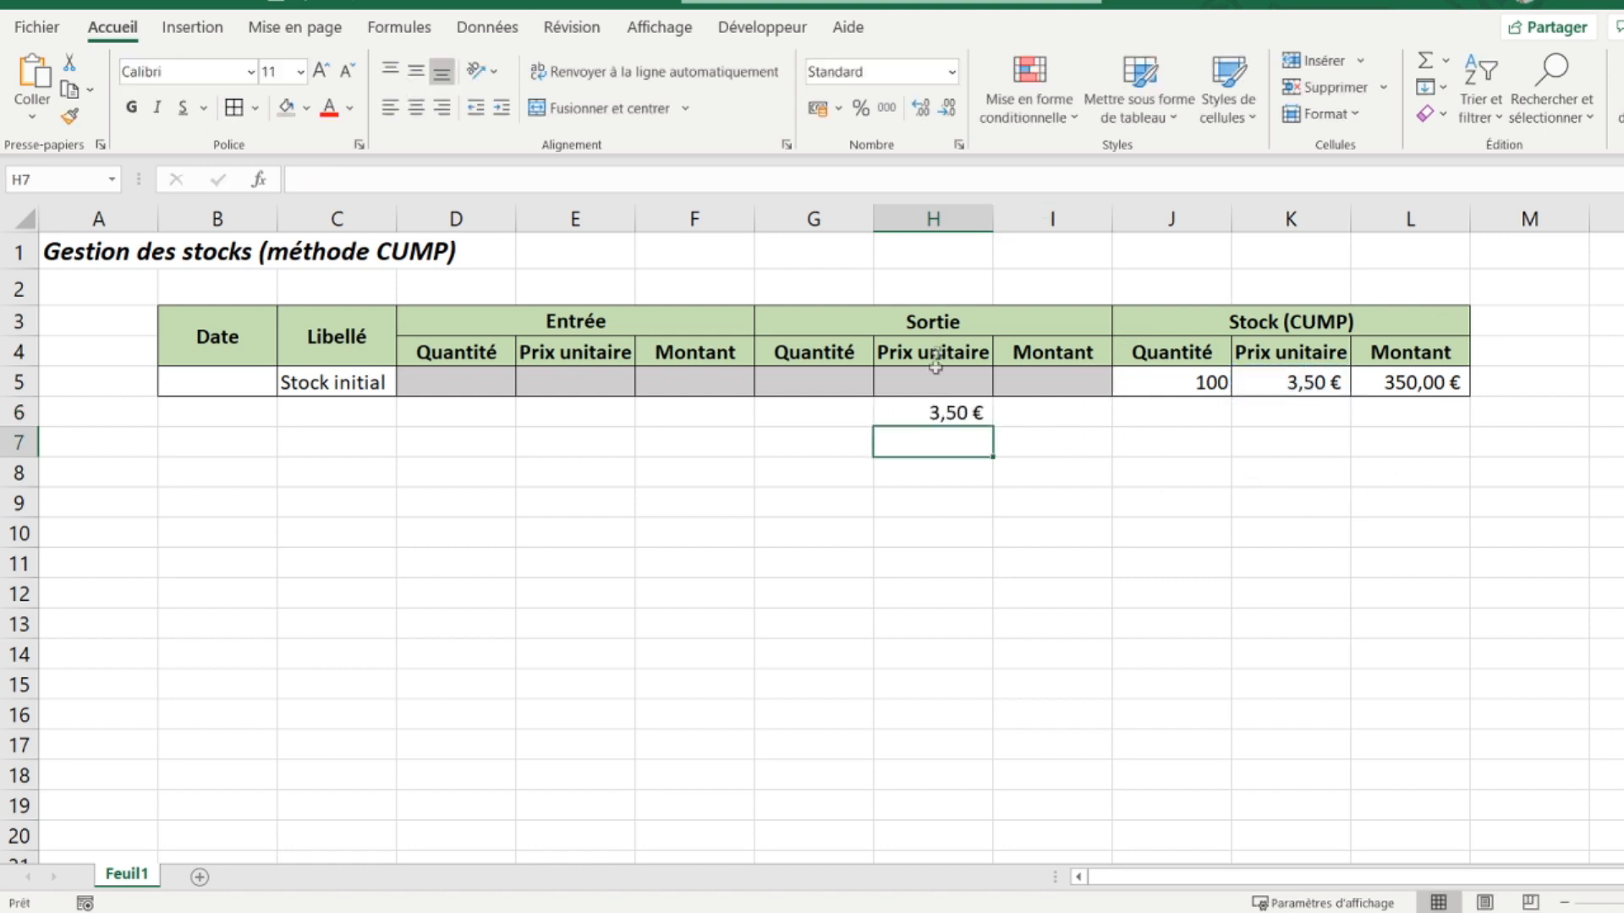
Step: Rewrite the Sortie Prix unitaire formula in H6 as =SI(G6="";"";K5) so it stays blank without a quantity
left_click(924, 407)
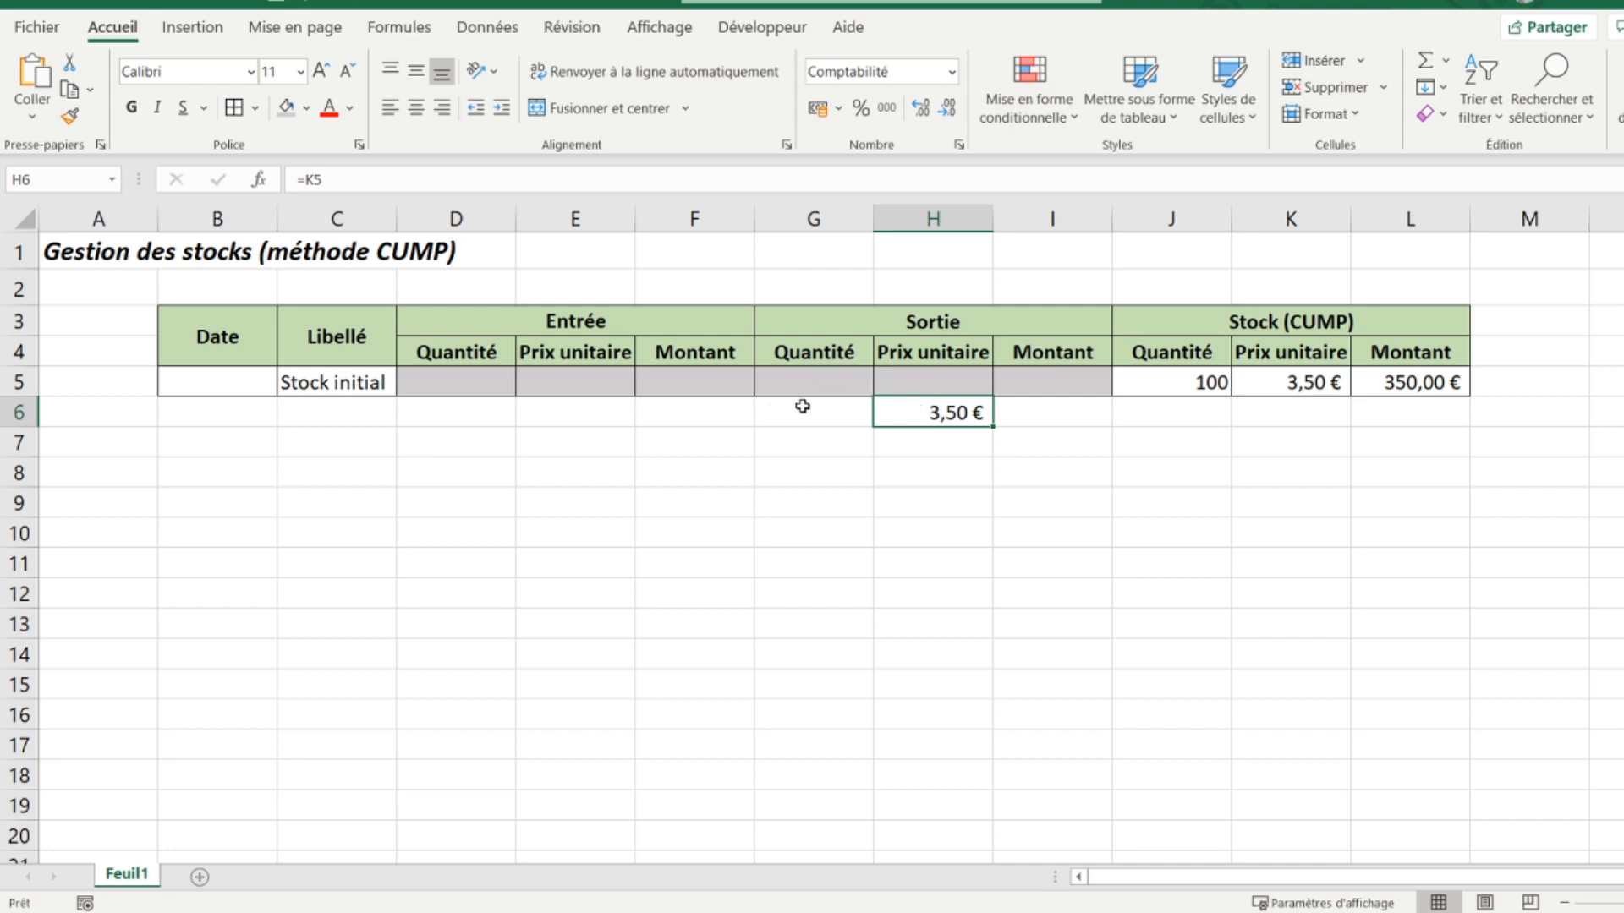
left_click(309, 180)
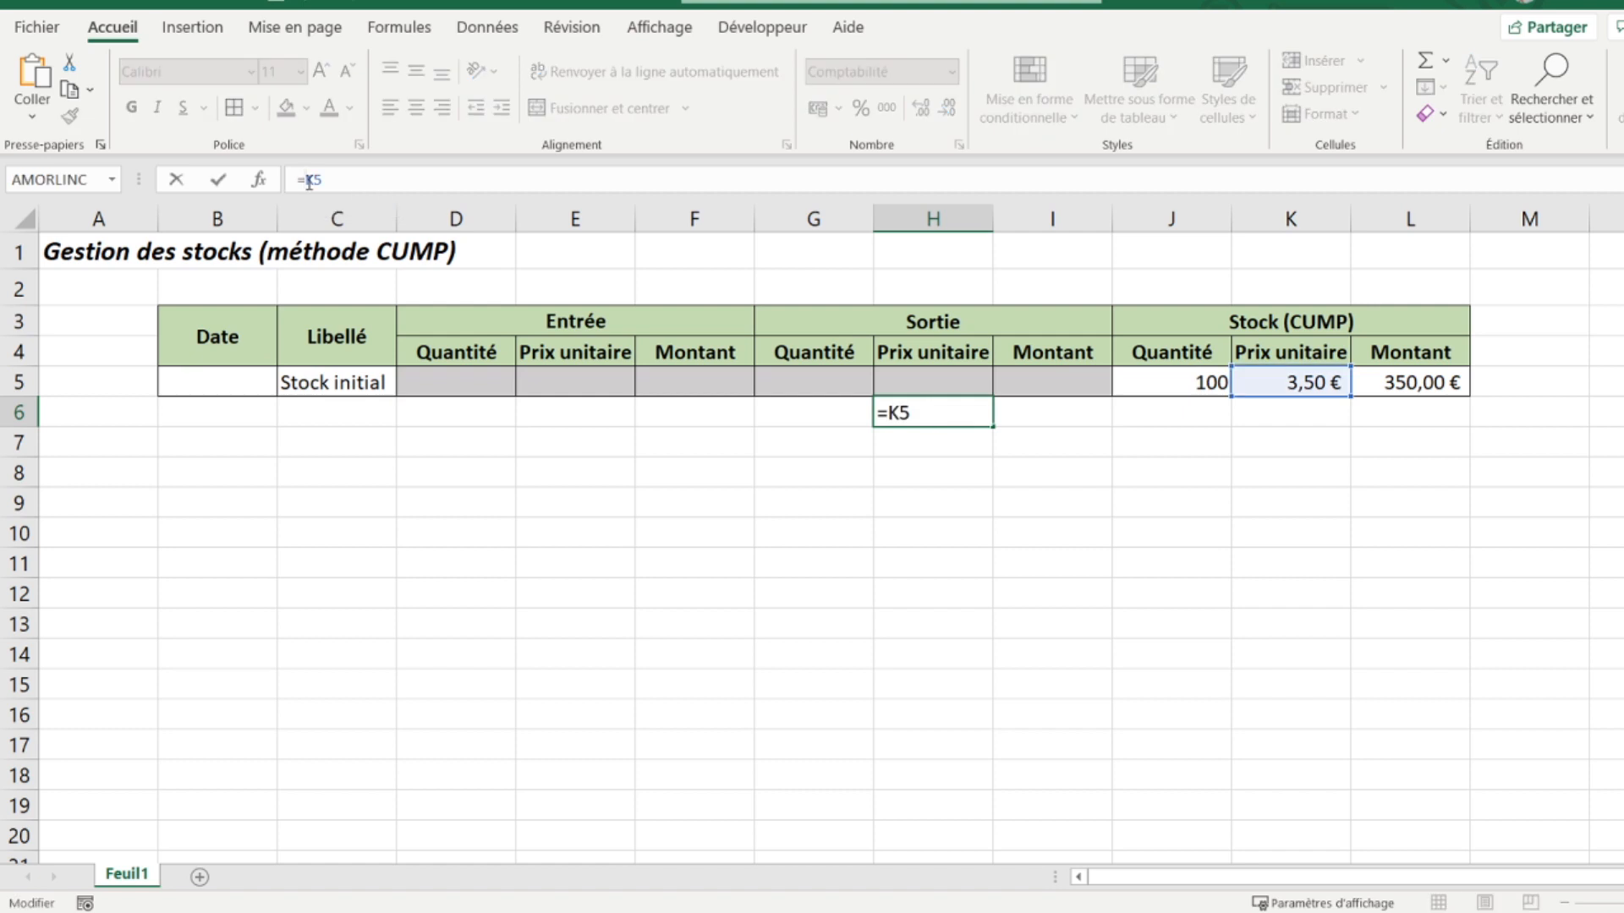
type("si(")
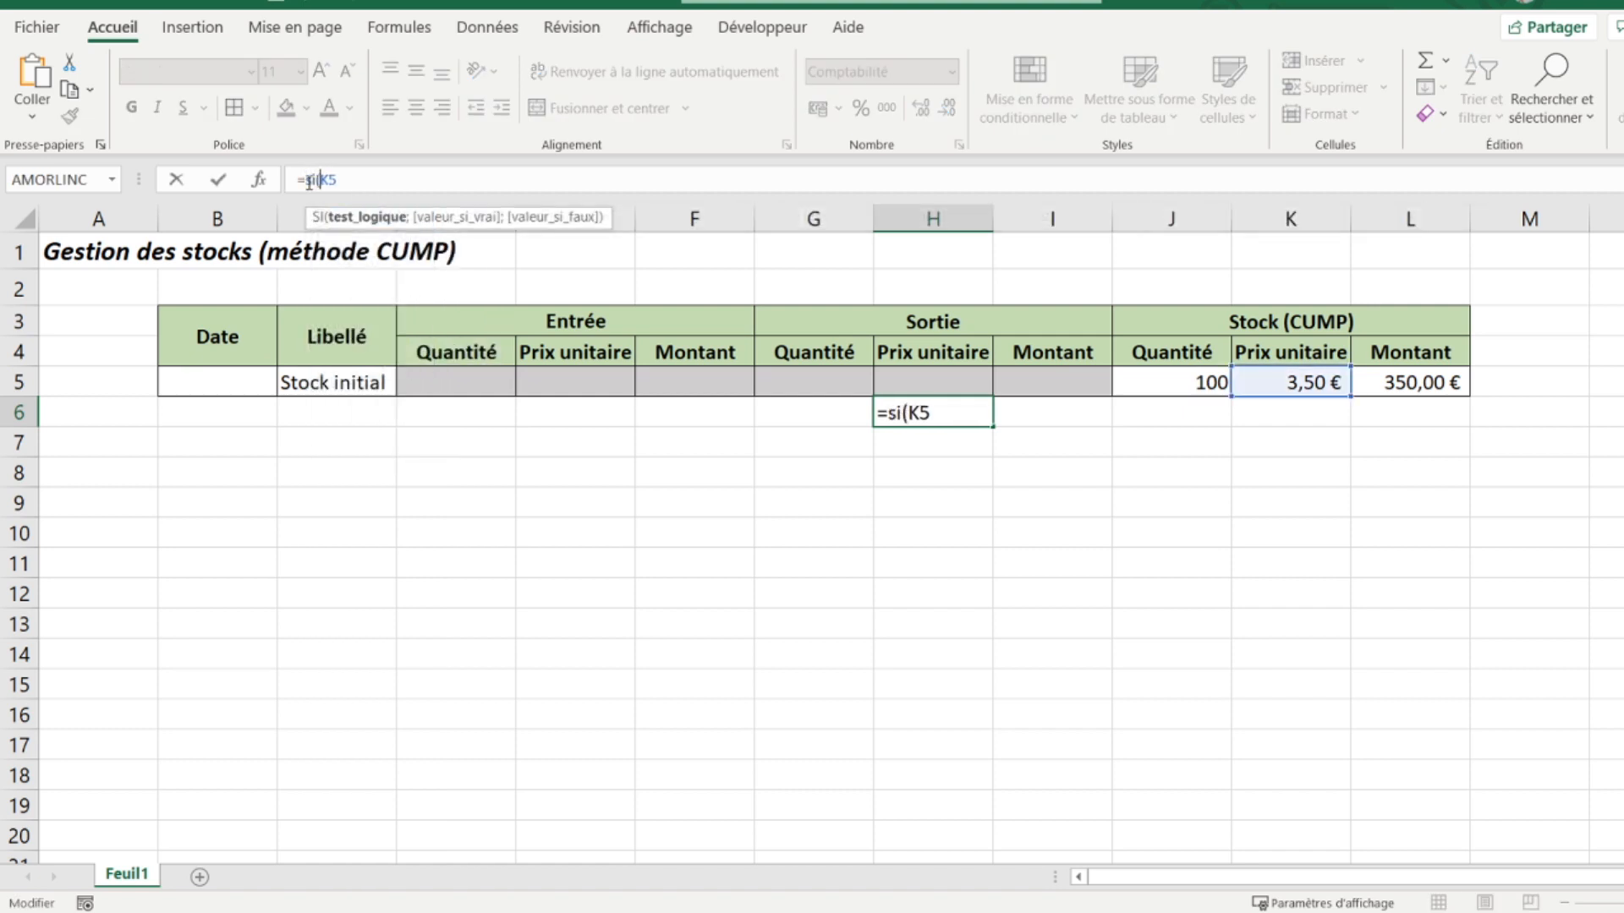
left_click(810, 414)
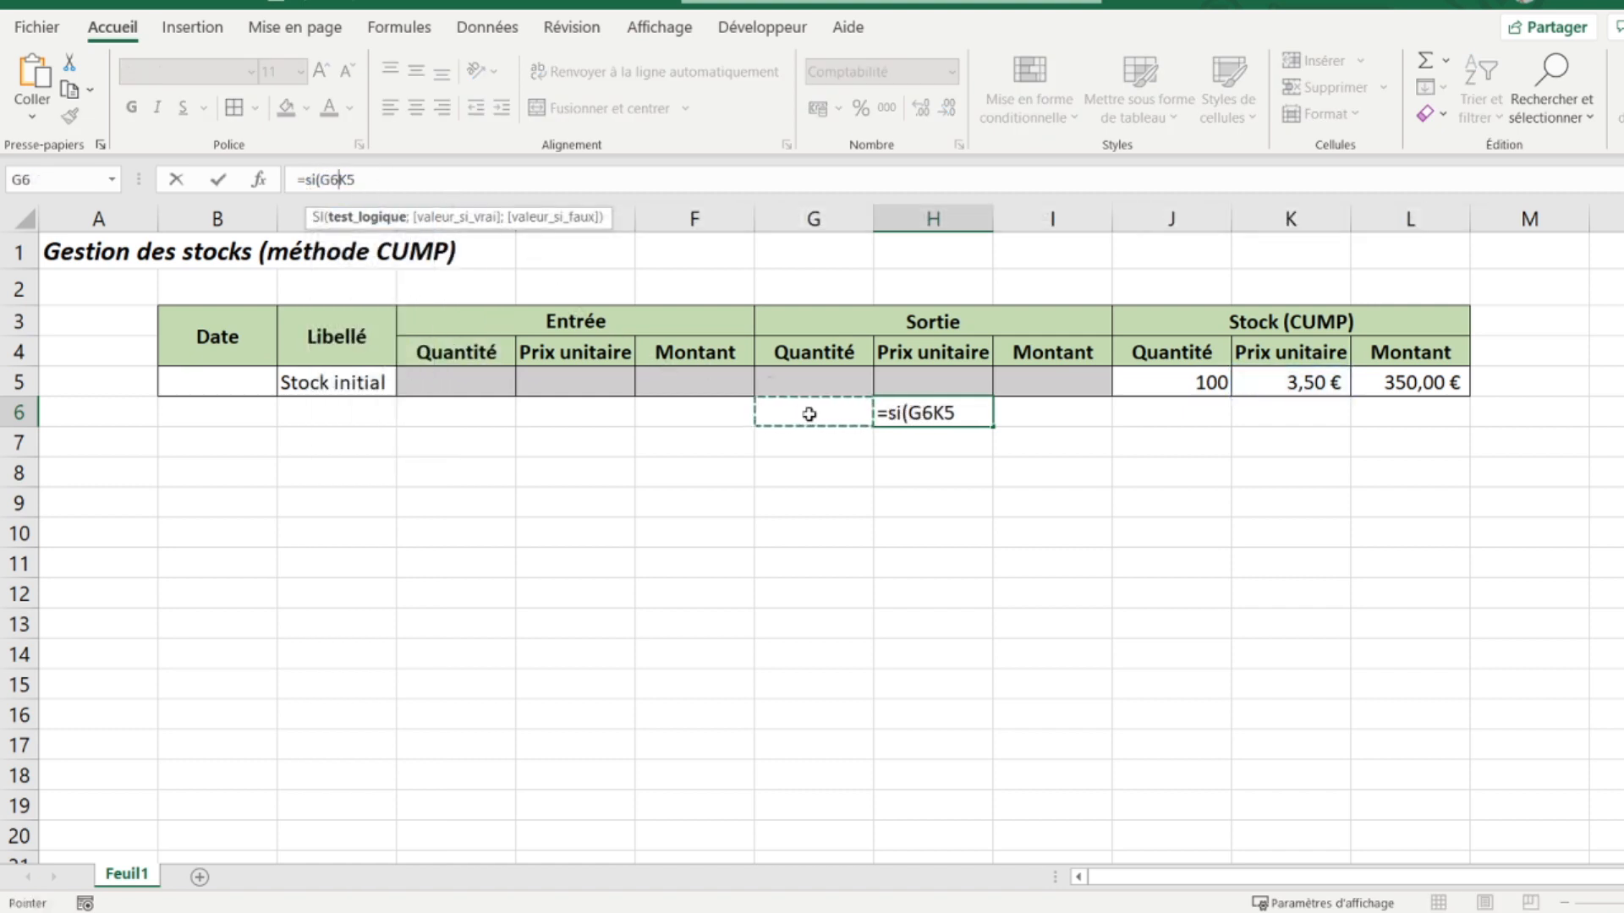
type("=")
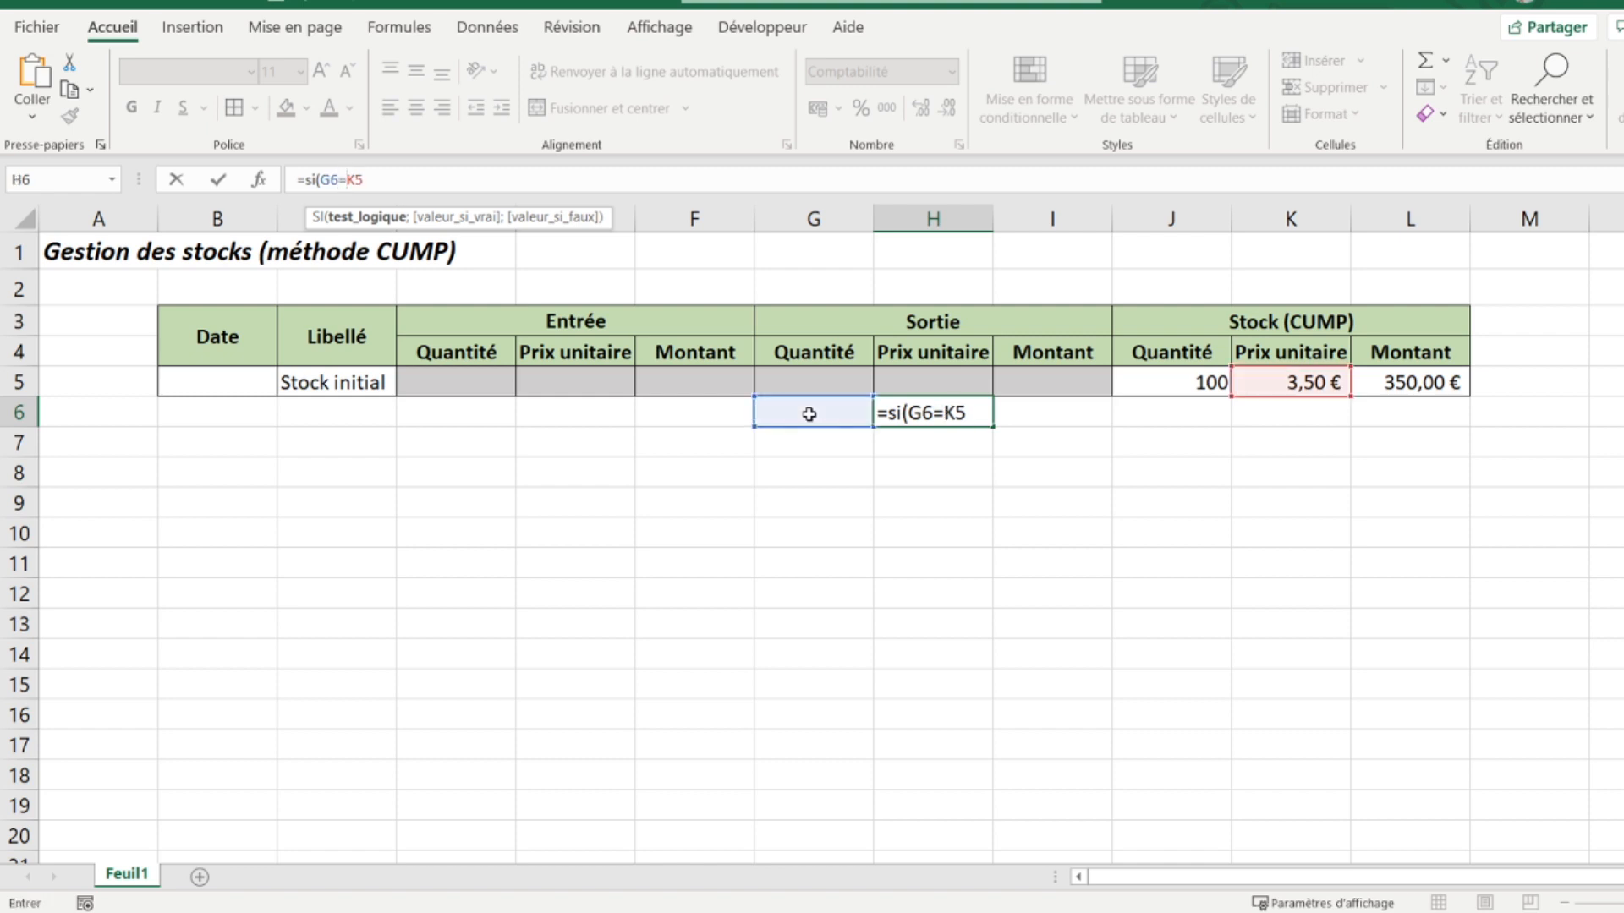
type("\"\";\"\"")
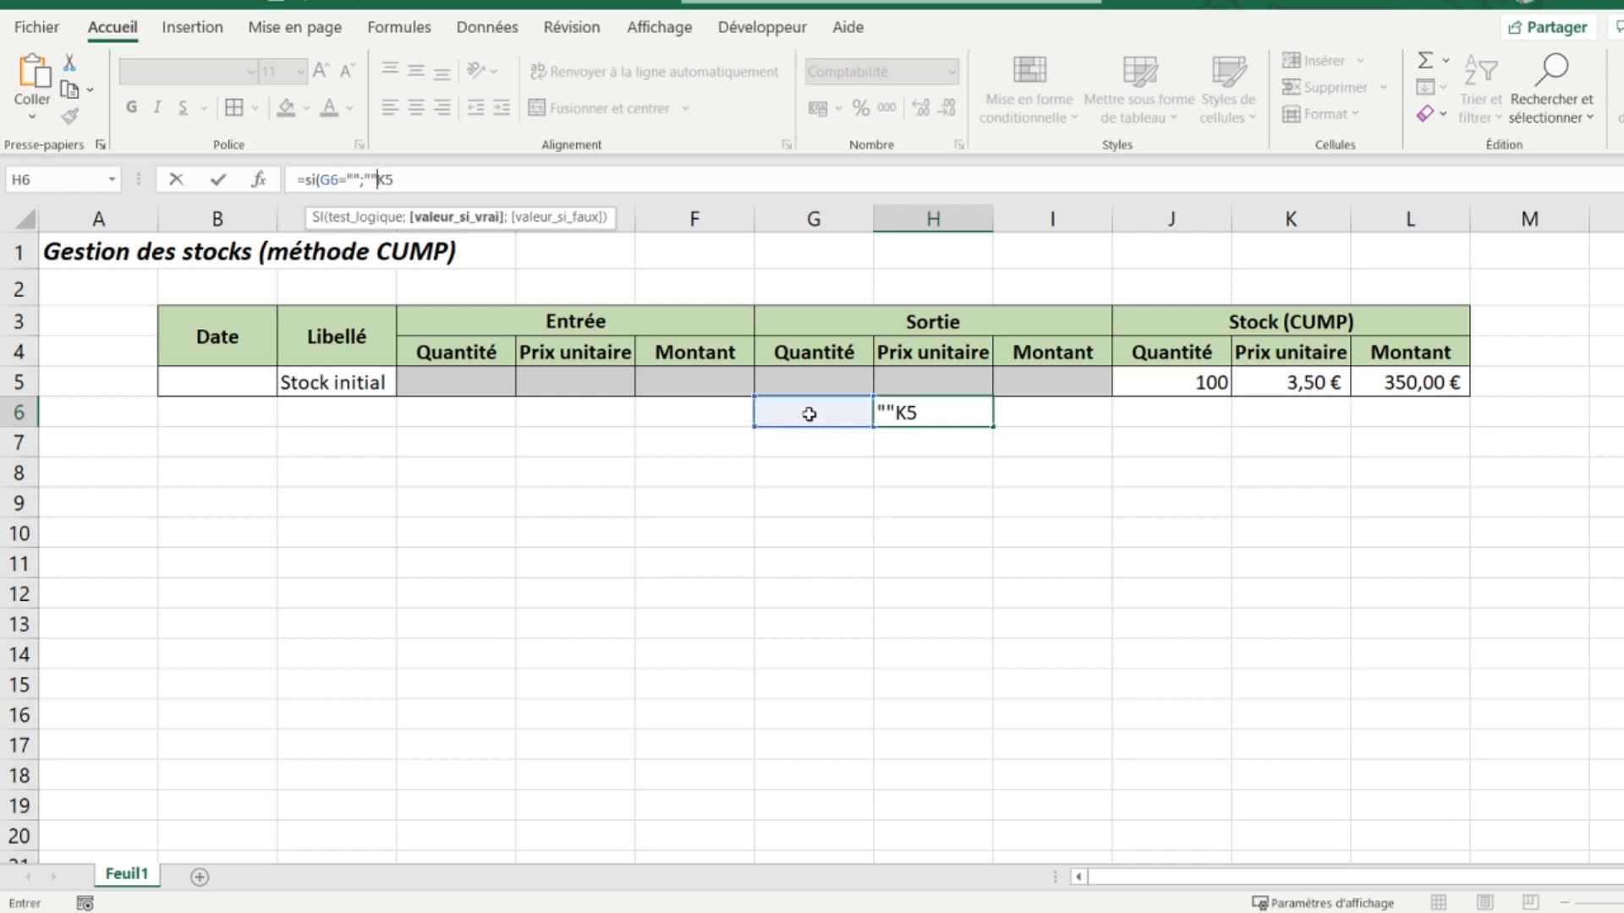
type(";")
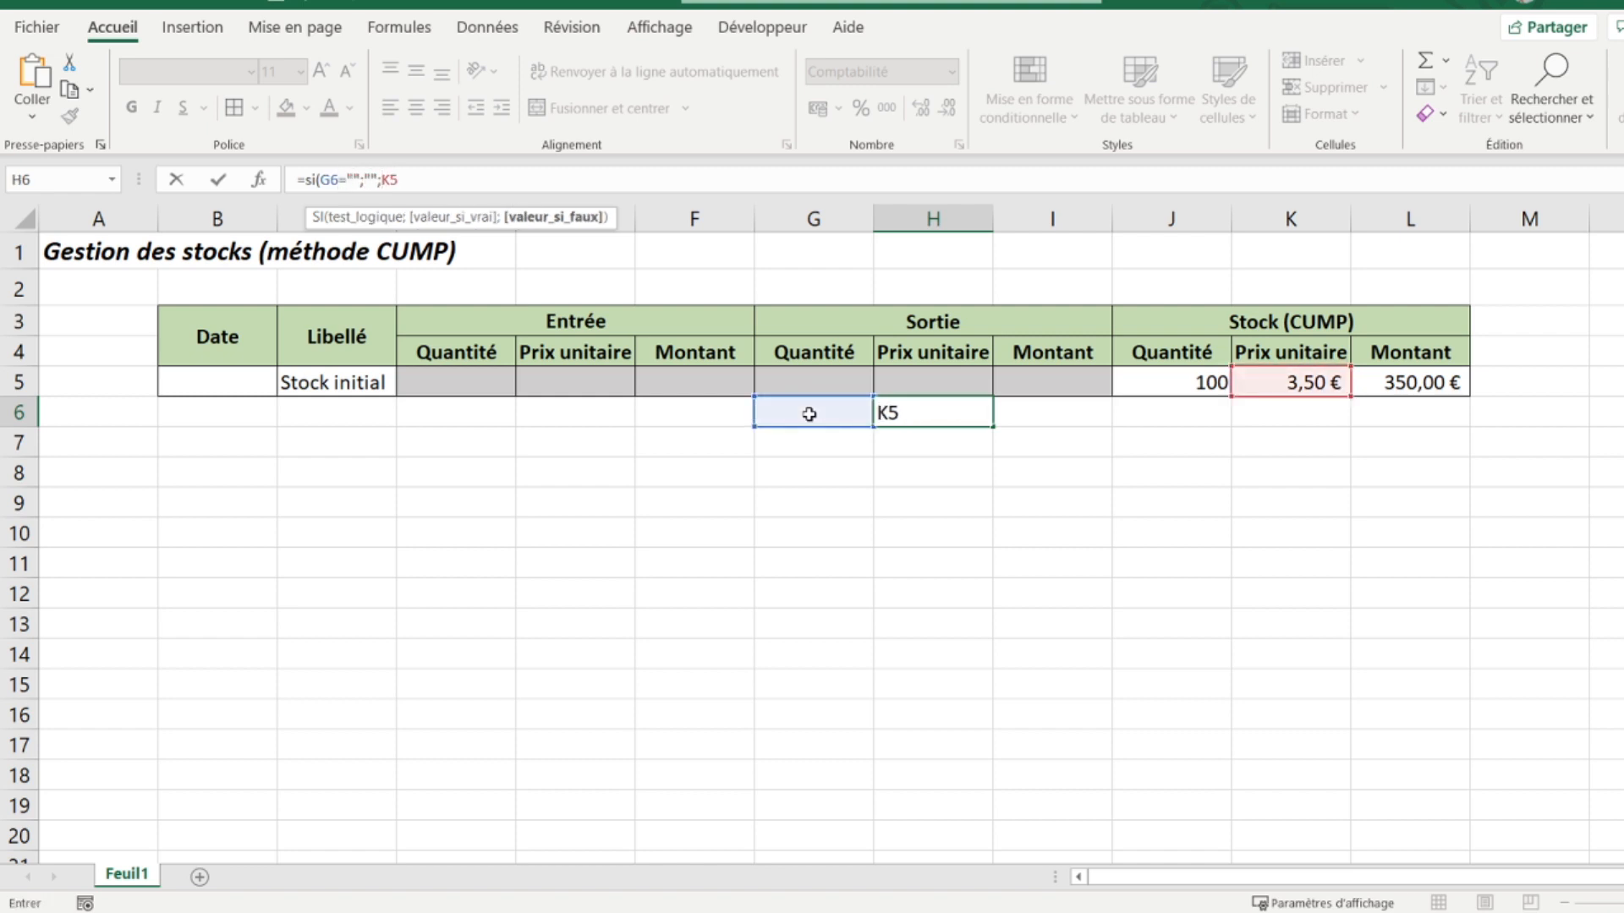
left_click(555, 187)
type(")")
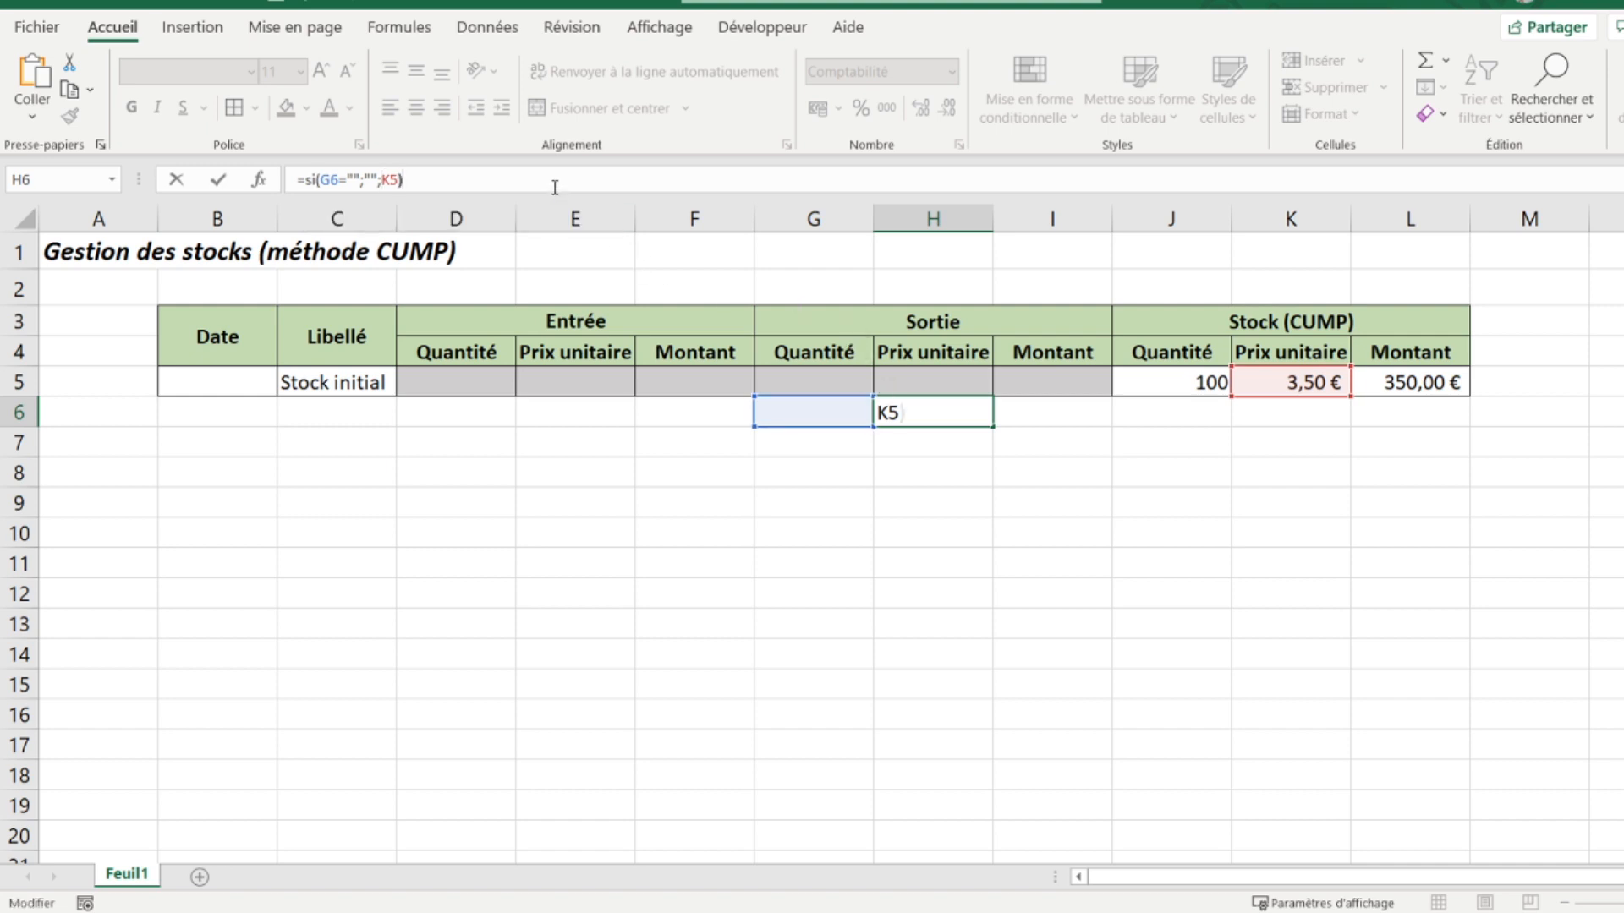
key("Return")
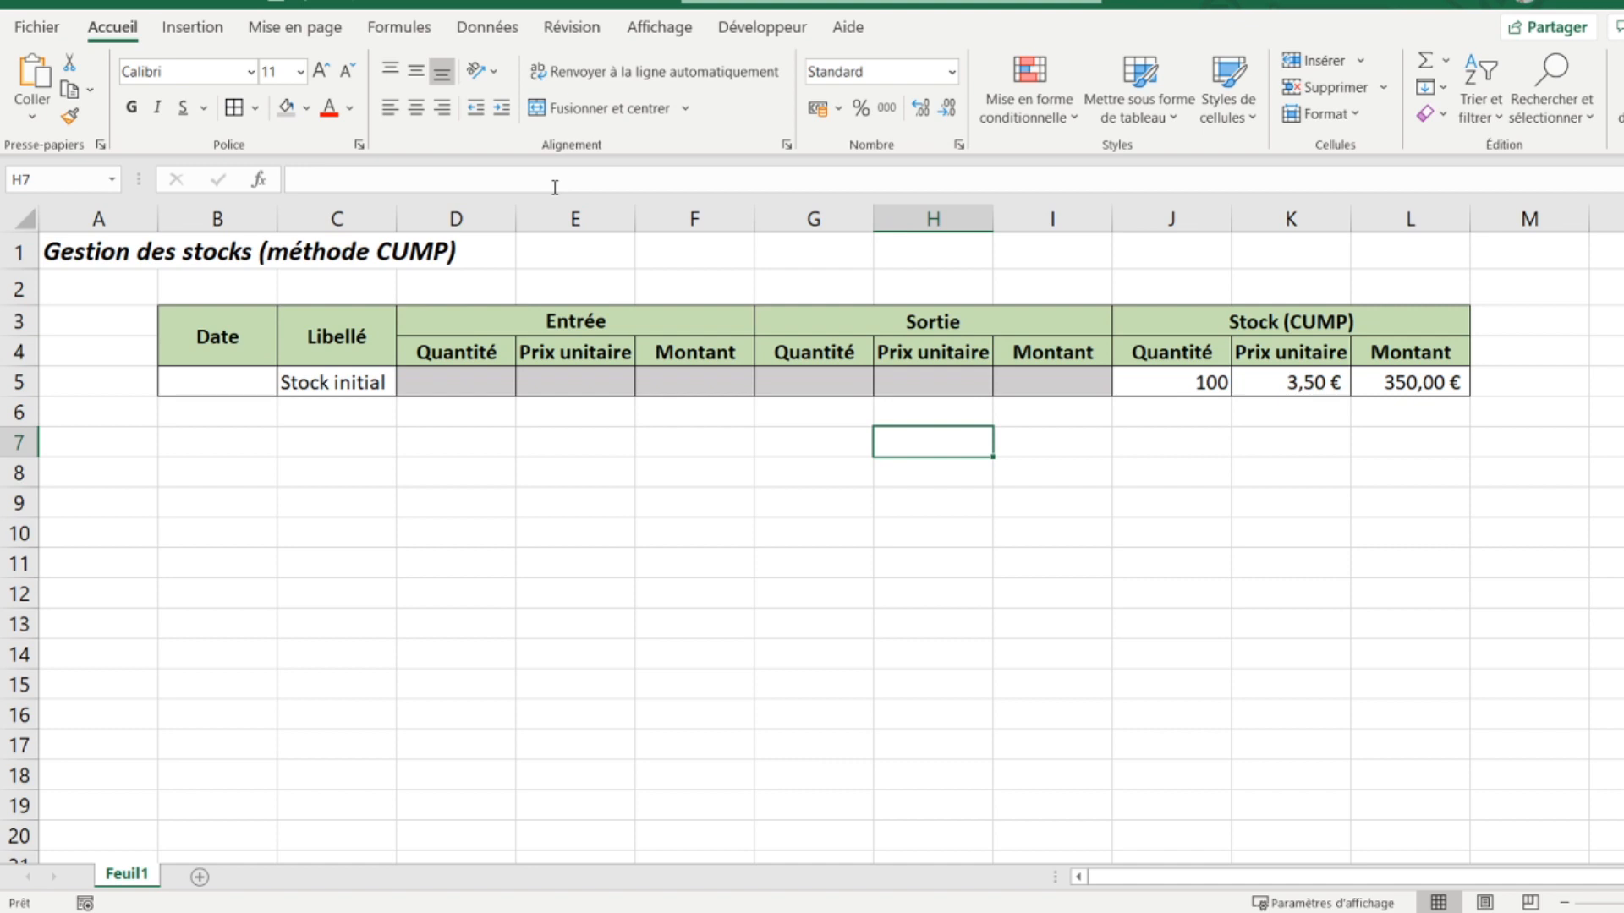
Step: Enter the formula =G6*H6 in the Sortie Montant cell I6 to multiply quantity by unit price
left_click(1031, 415)
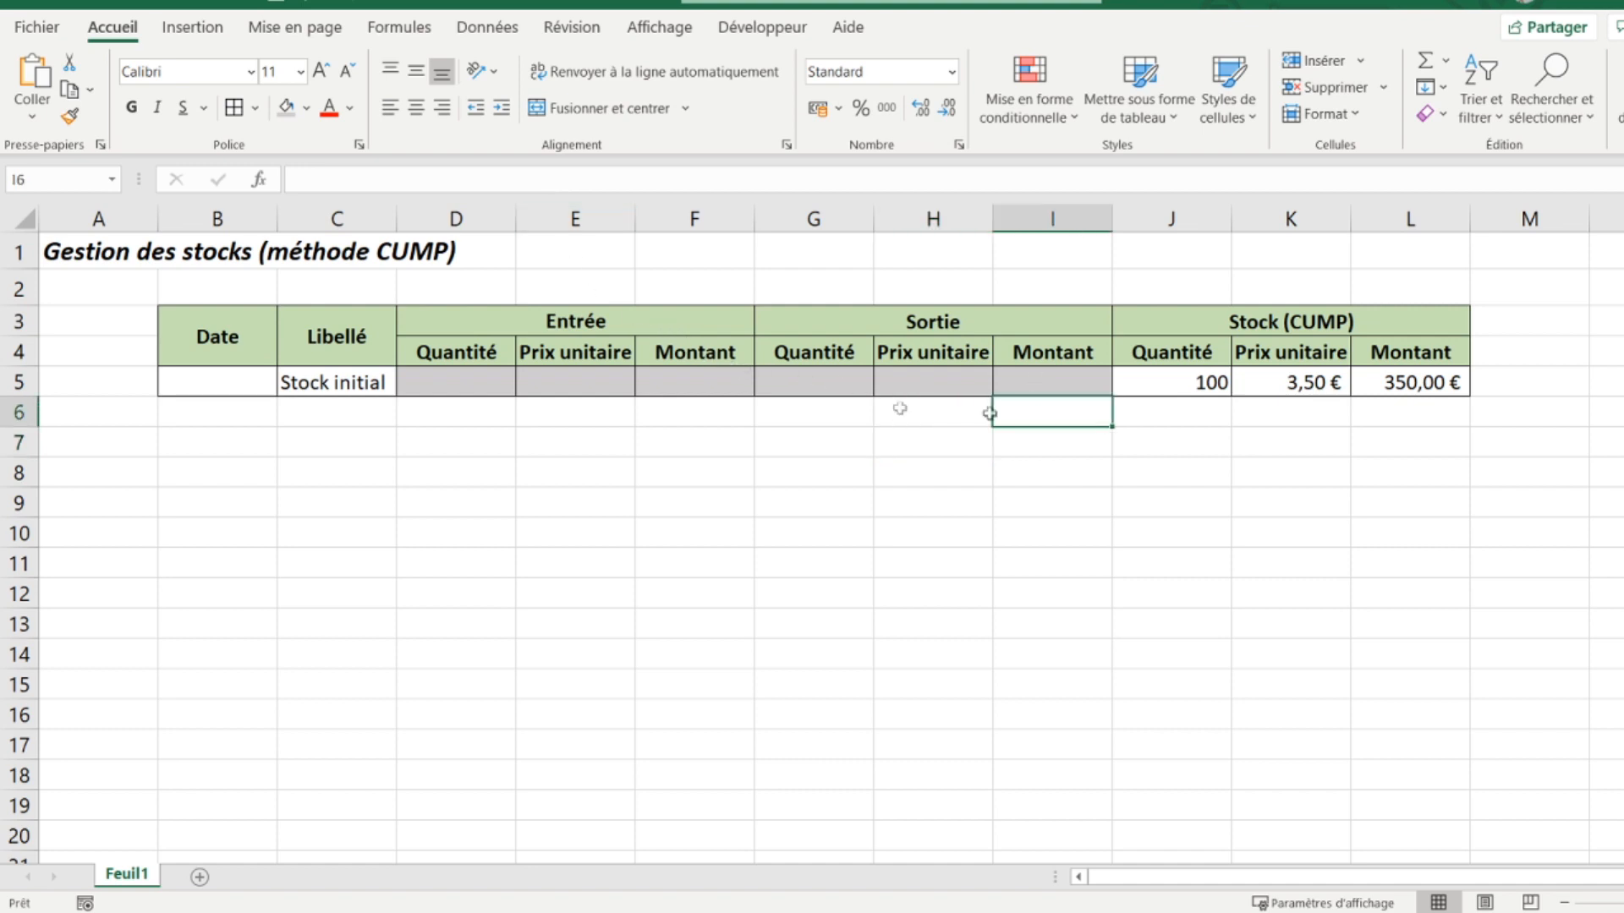
left_click(701, 421)
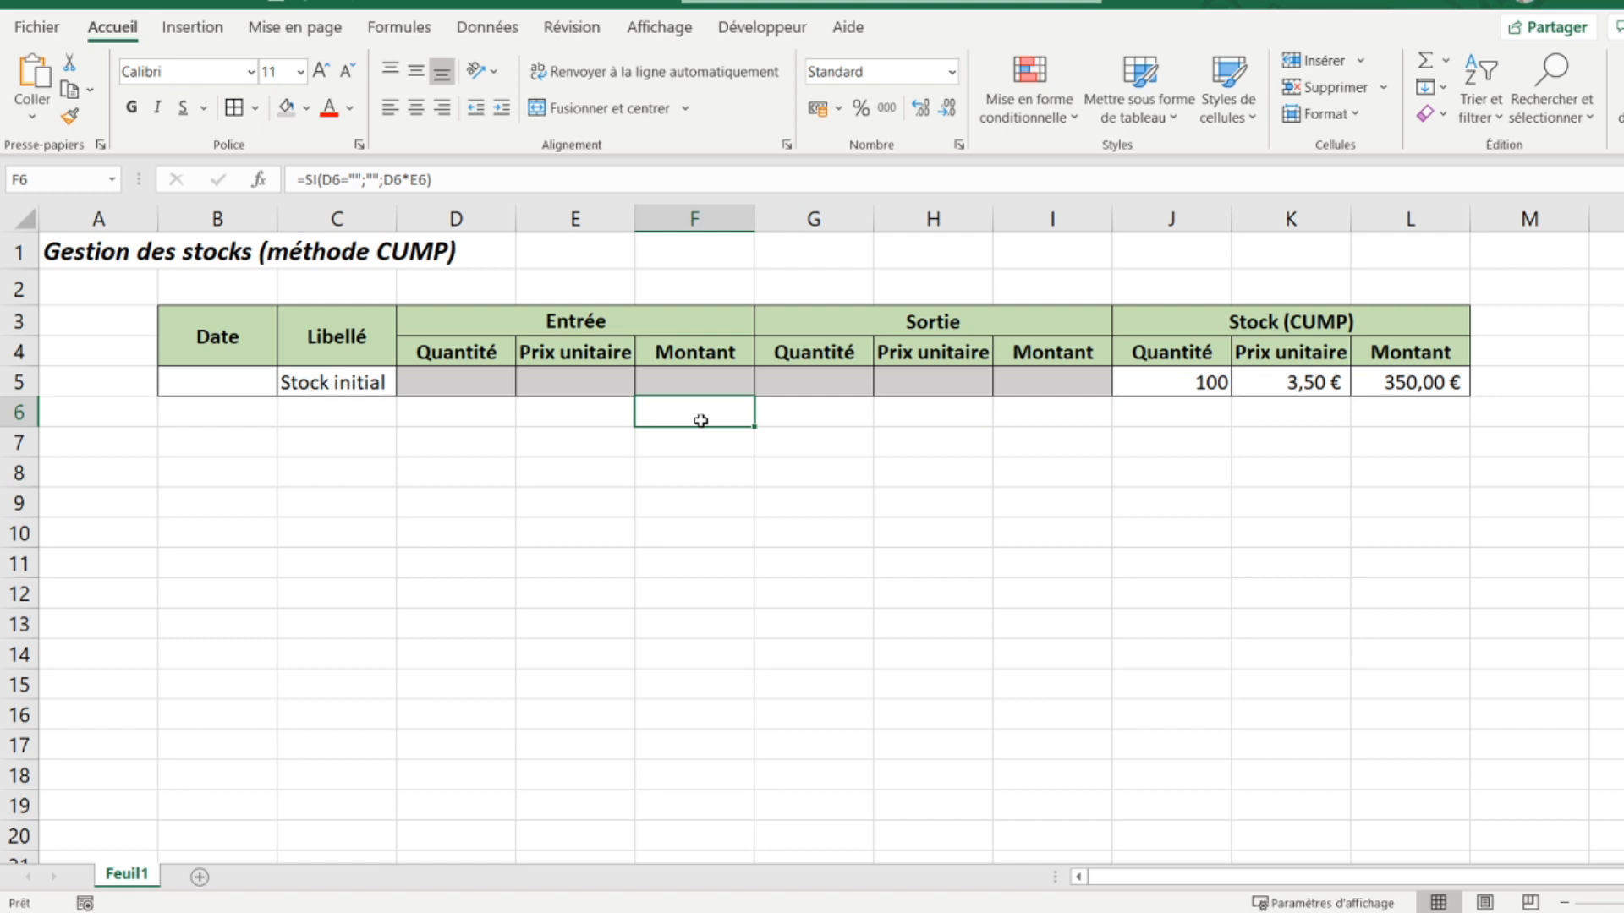
left_click(1012, 410)
type("=")
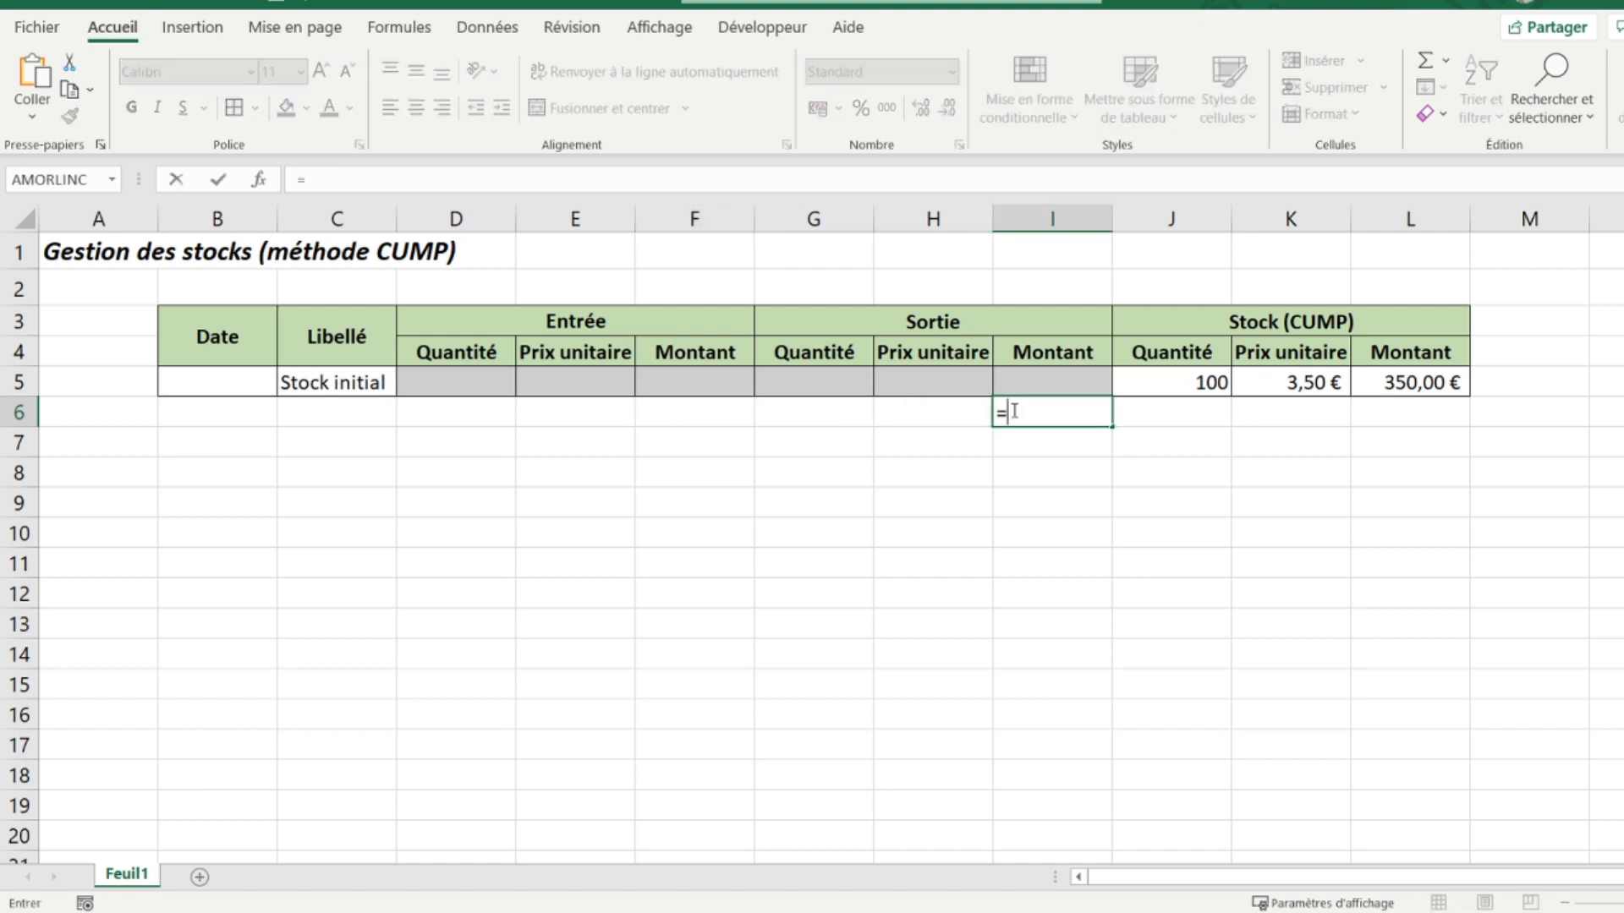
key("Left")
key("Left")
type("*")
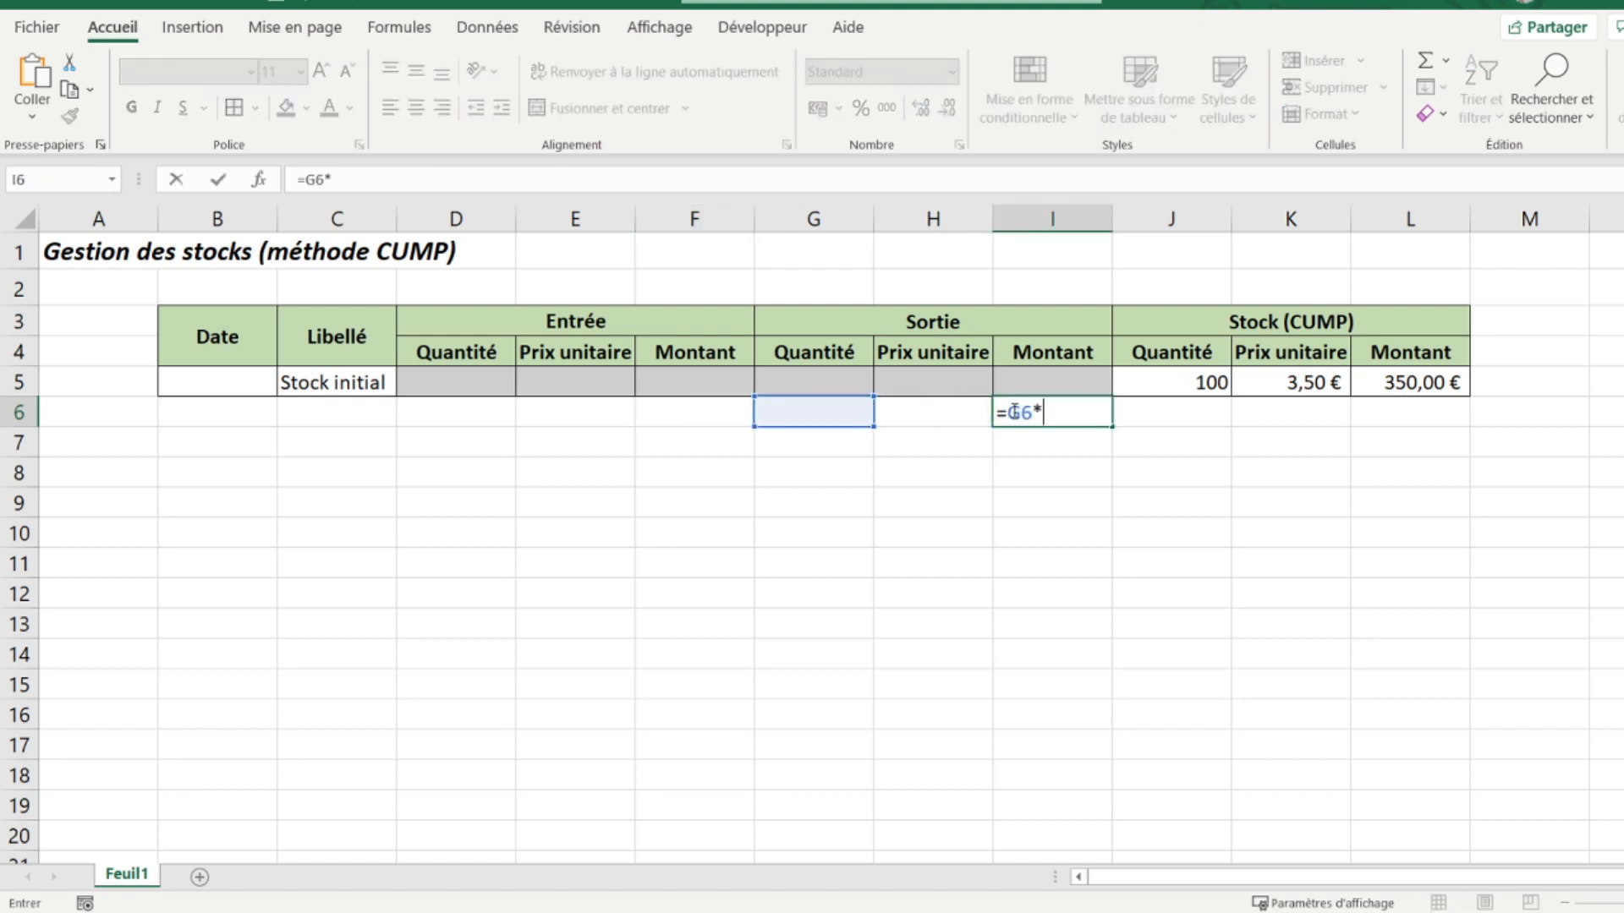
key("Left")
key("Return")
Step: Rewrite the Sortie Montant formula in I6 as =SI(G6="";"";G6*H6) so it stays blank without a quantity
left_click(1012, 412)
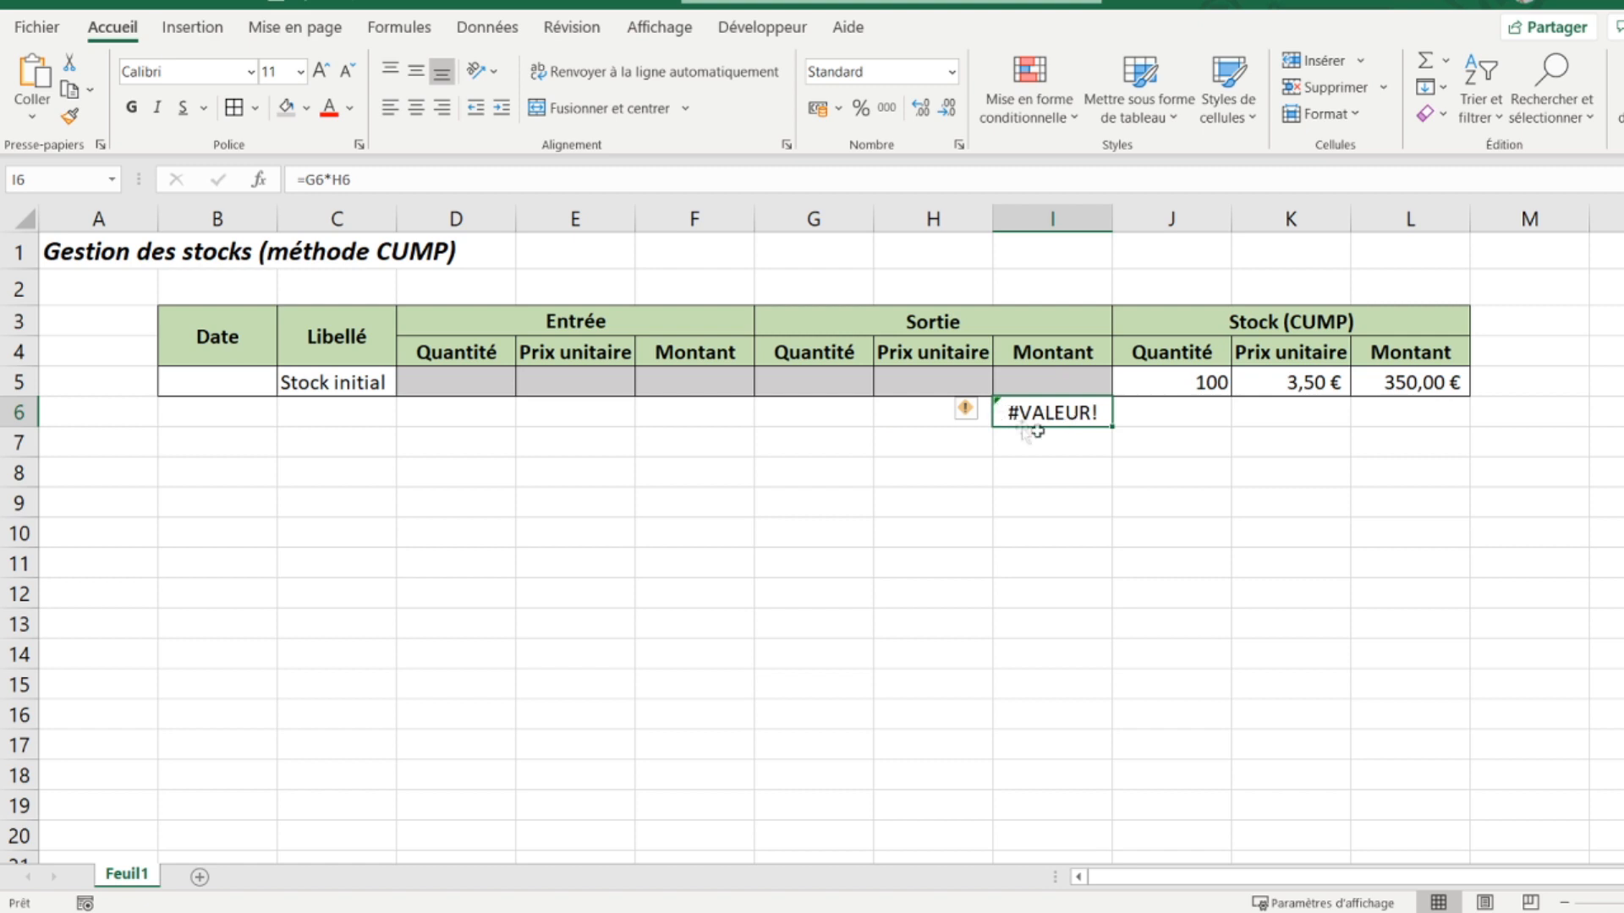
left_click(307, 180)
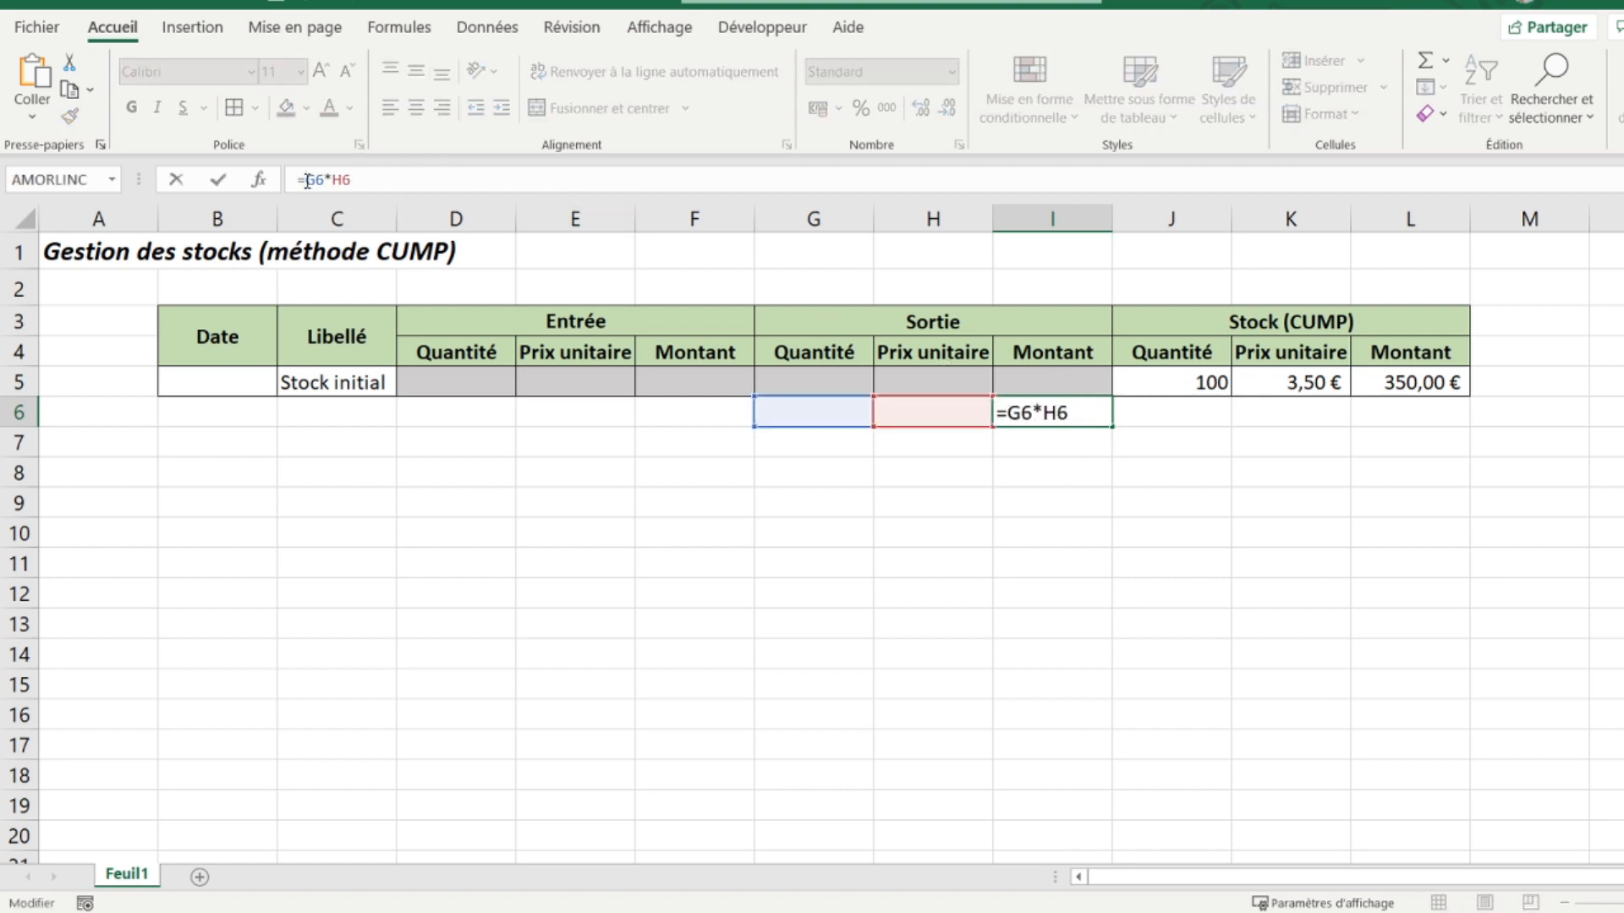
type("si")
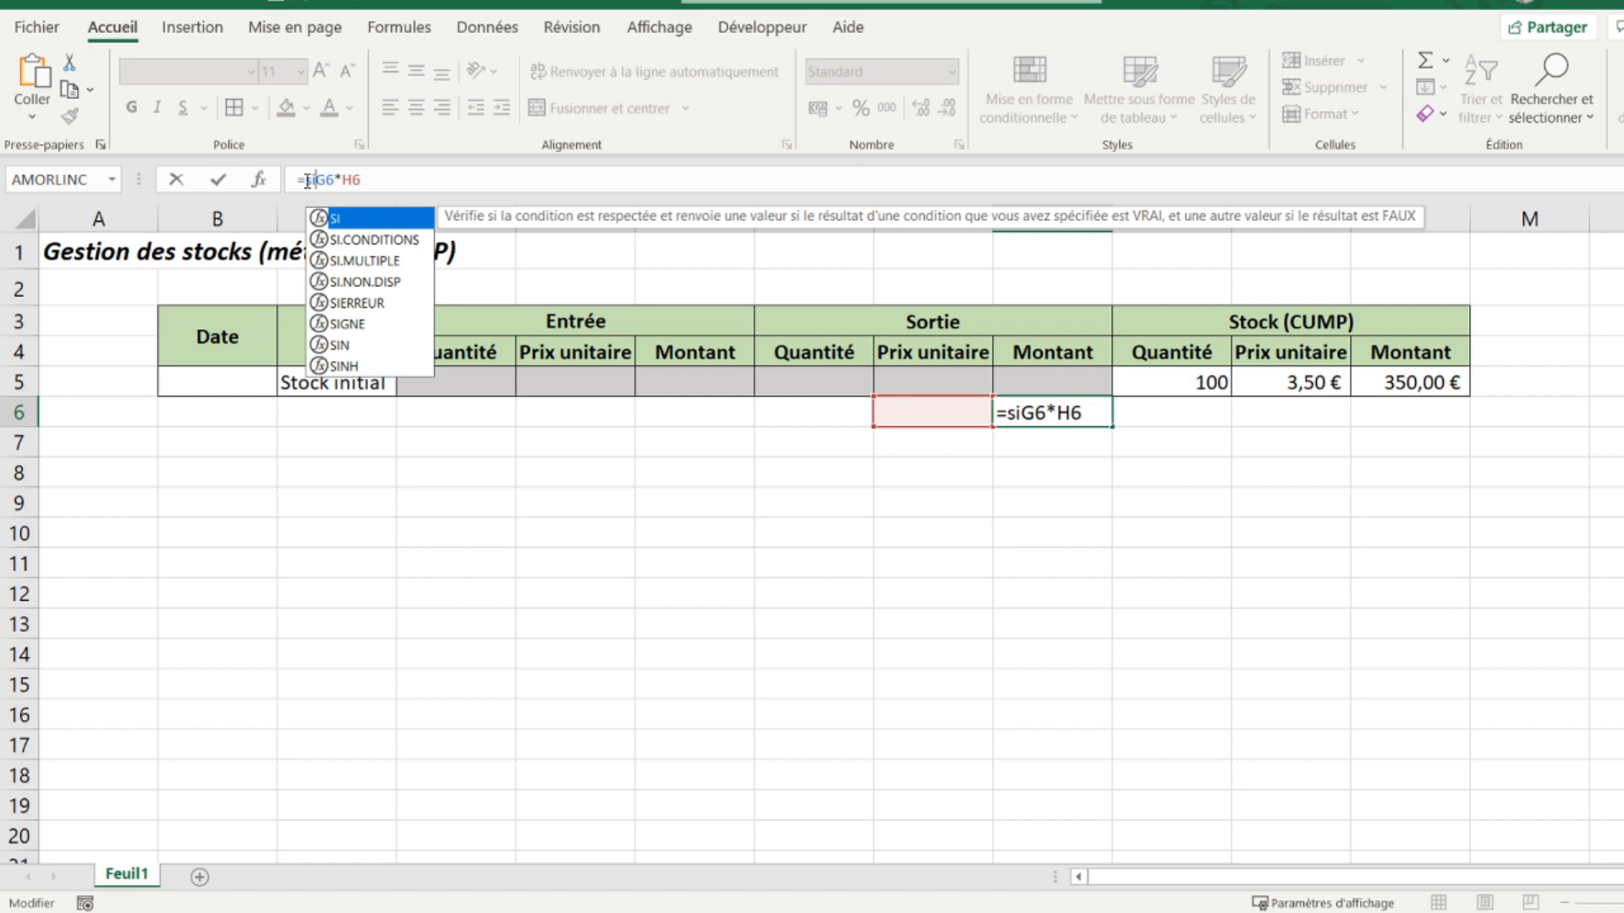
type("(")
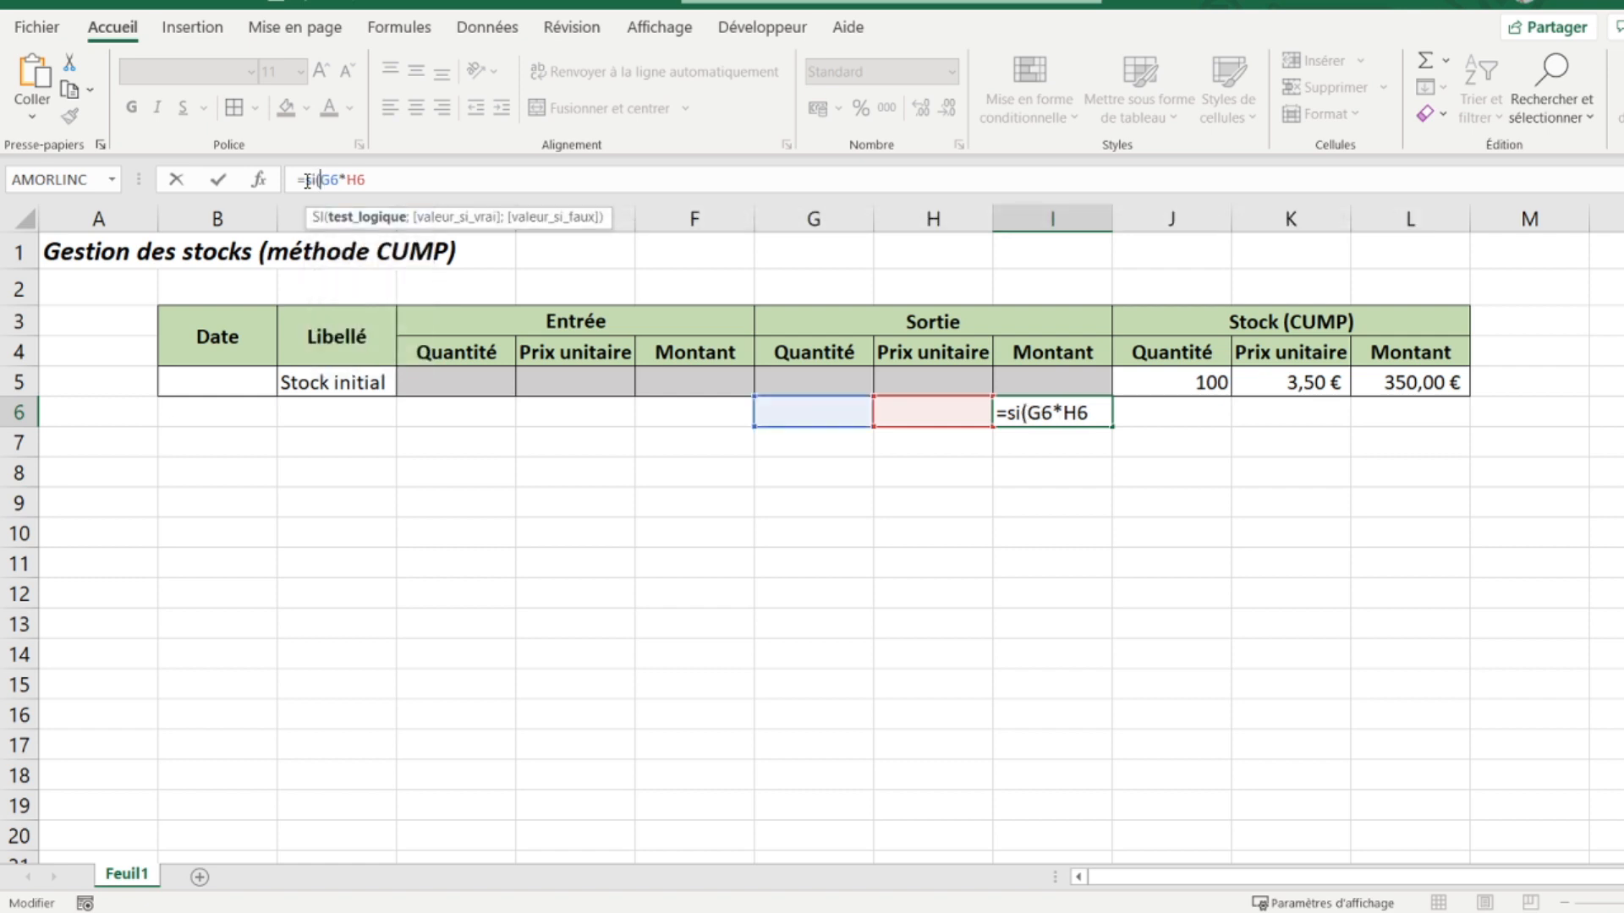
left_click(787, 414)
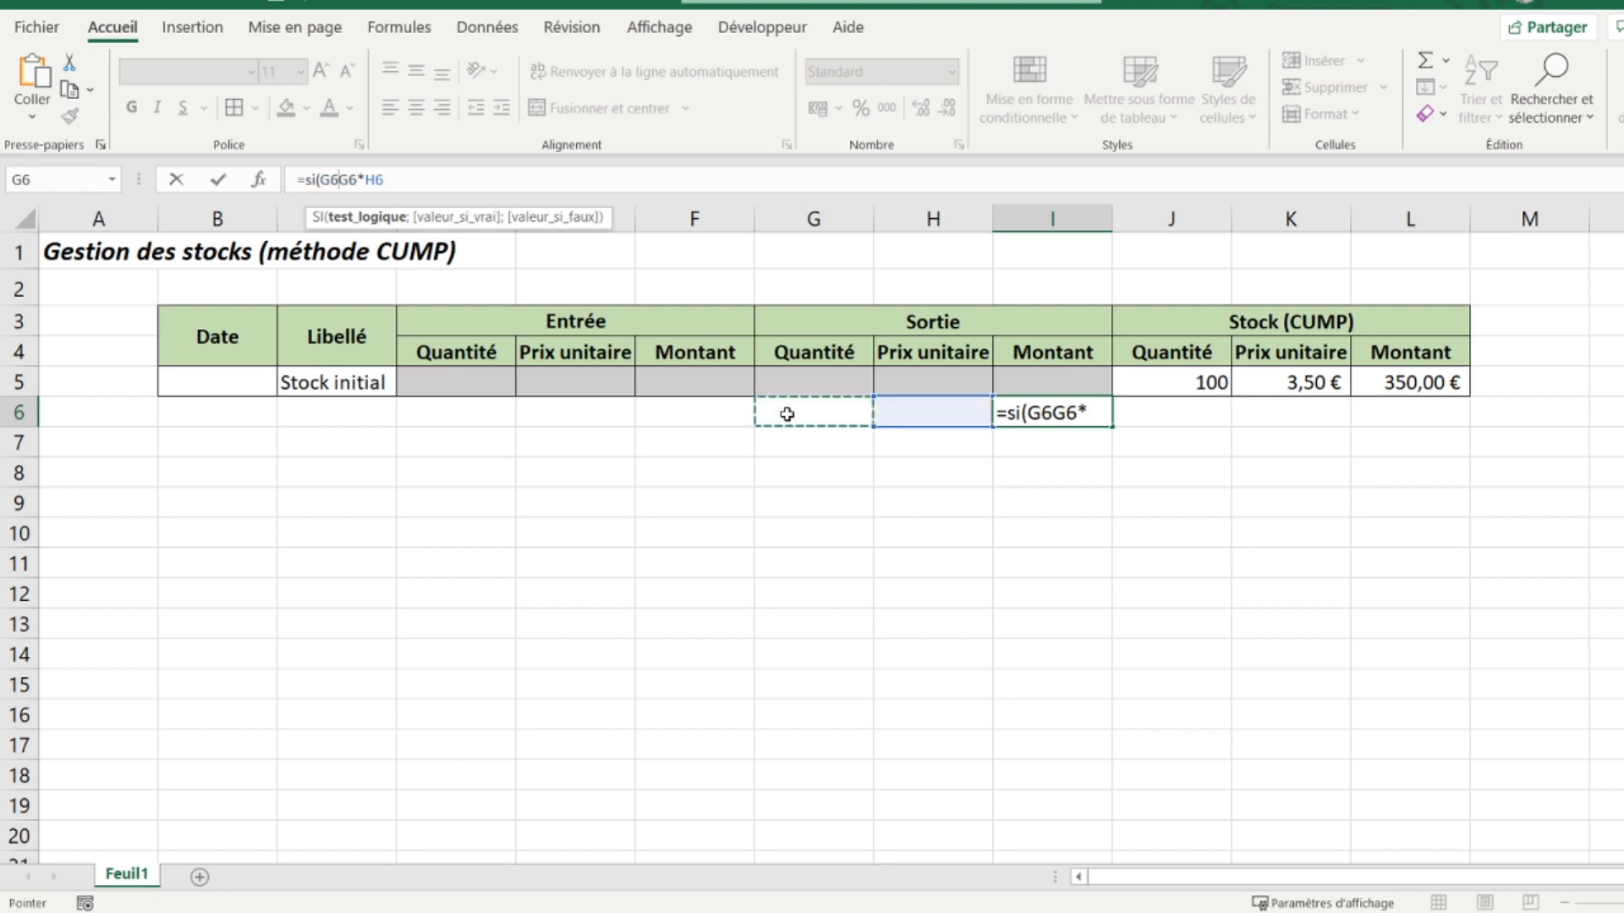
type("=\"\"")
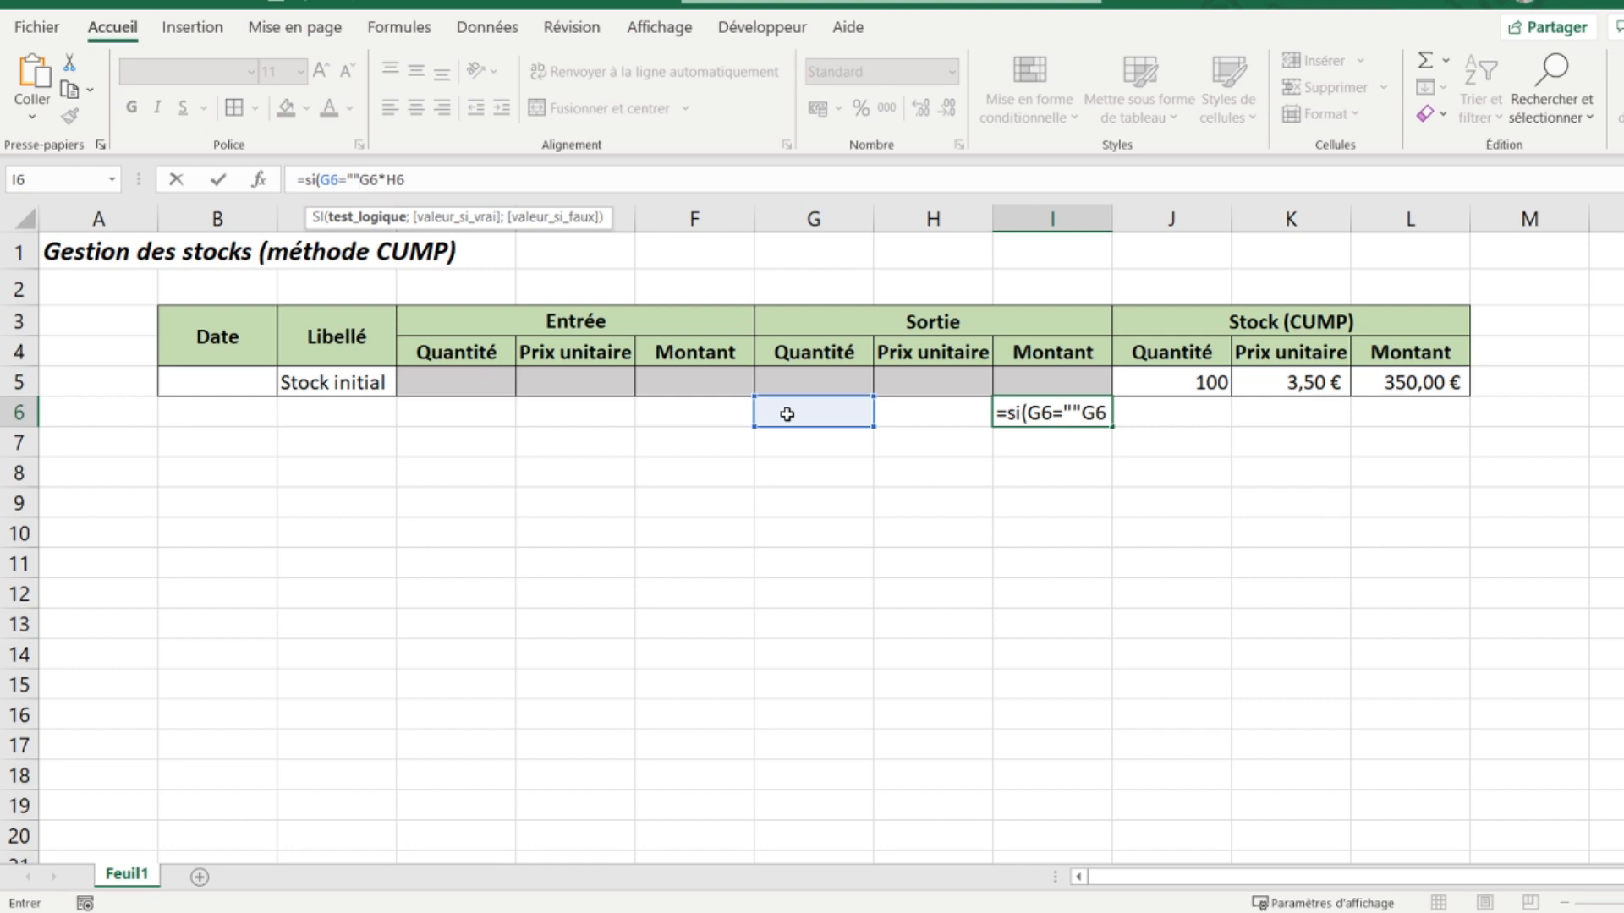
type(";\"\"")
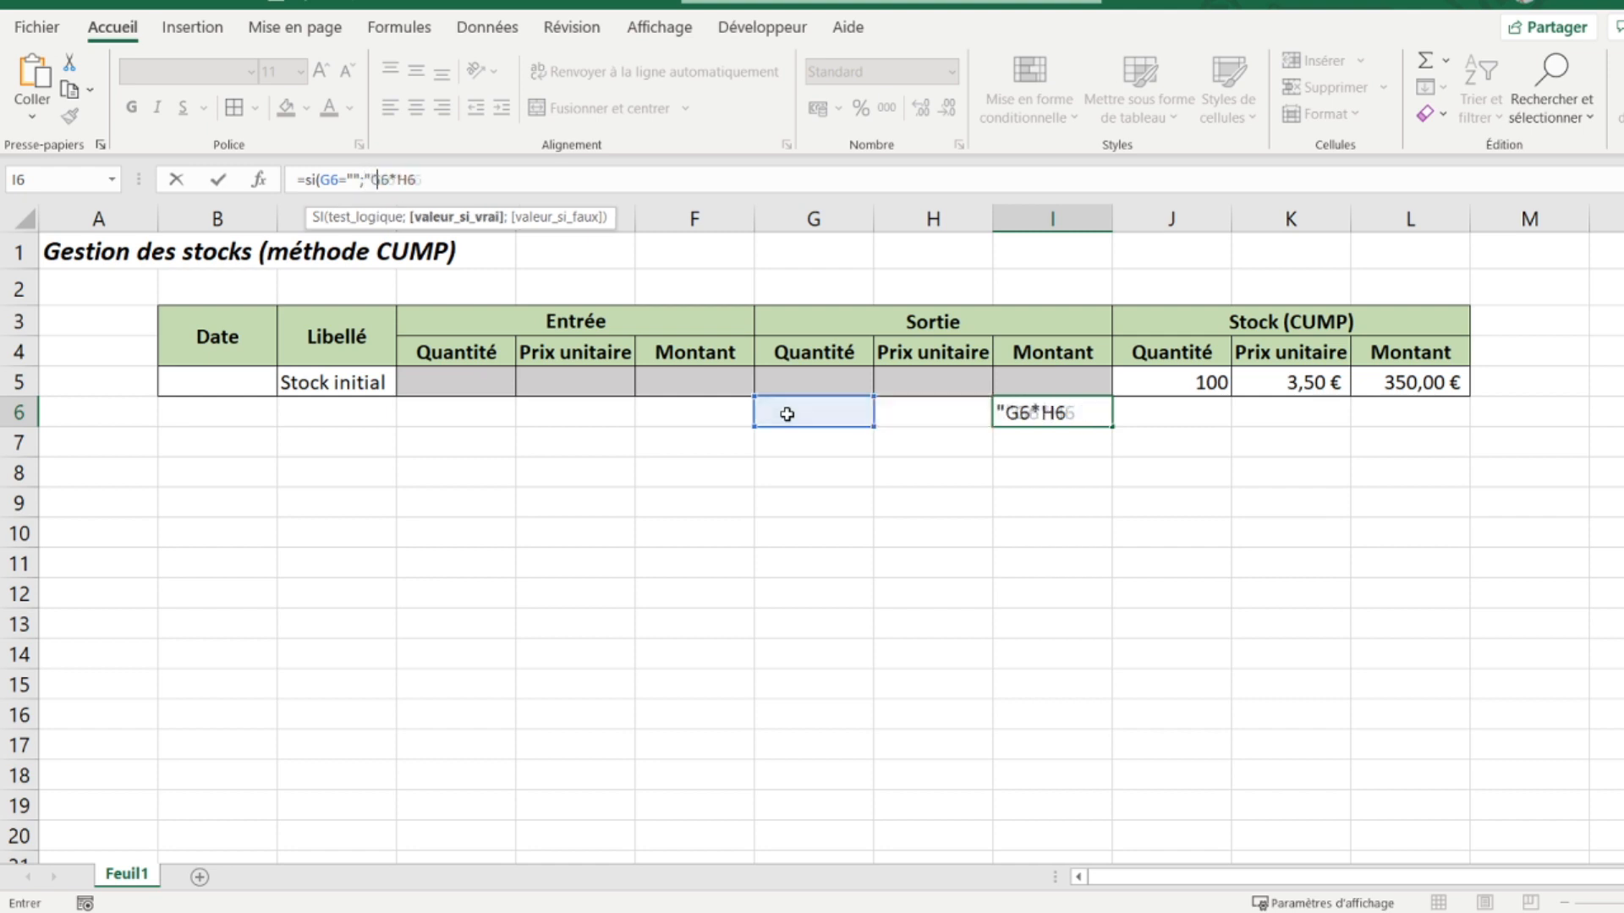
type(";")
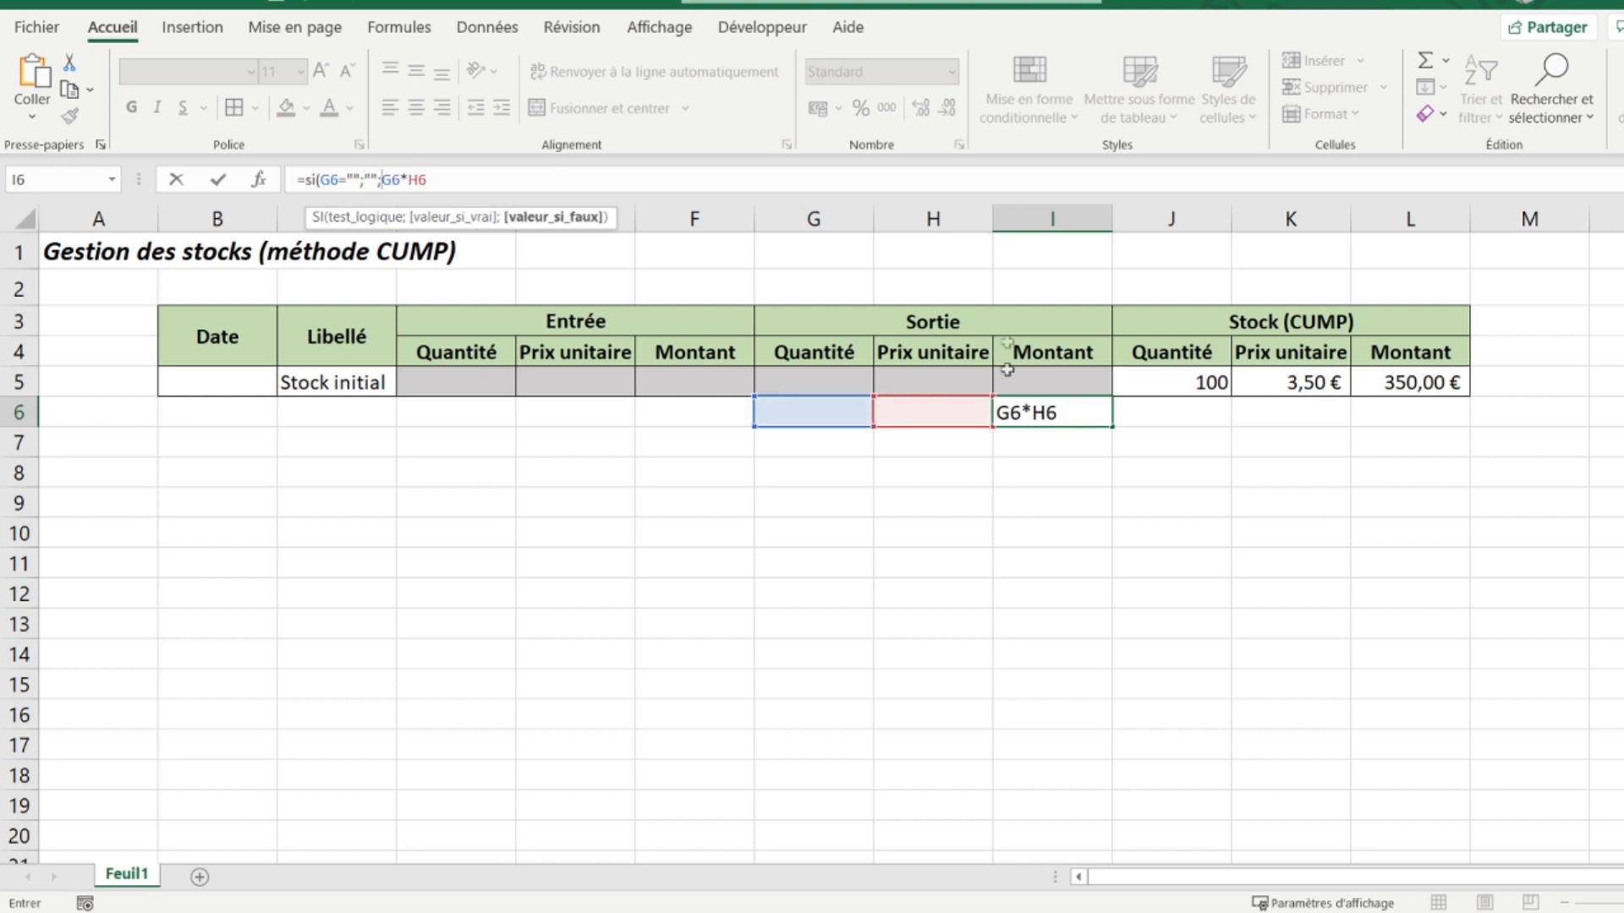
left_click(529, 177)
type(")")
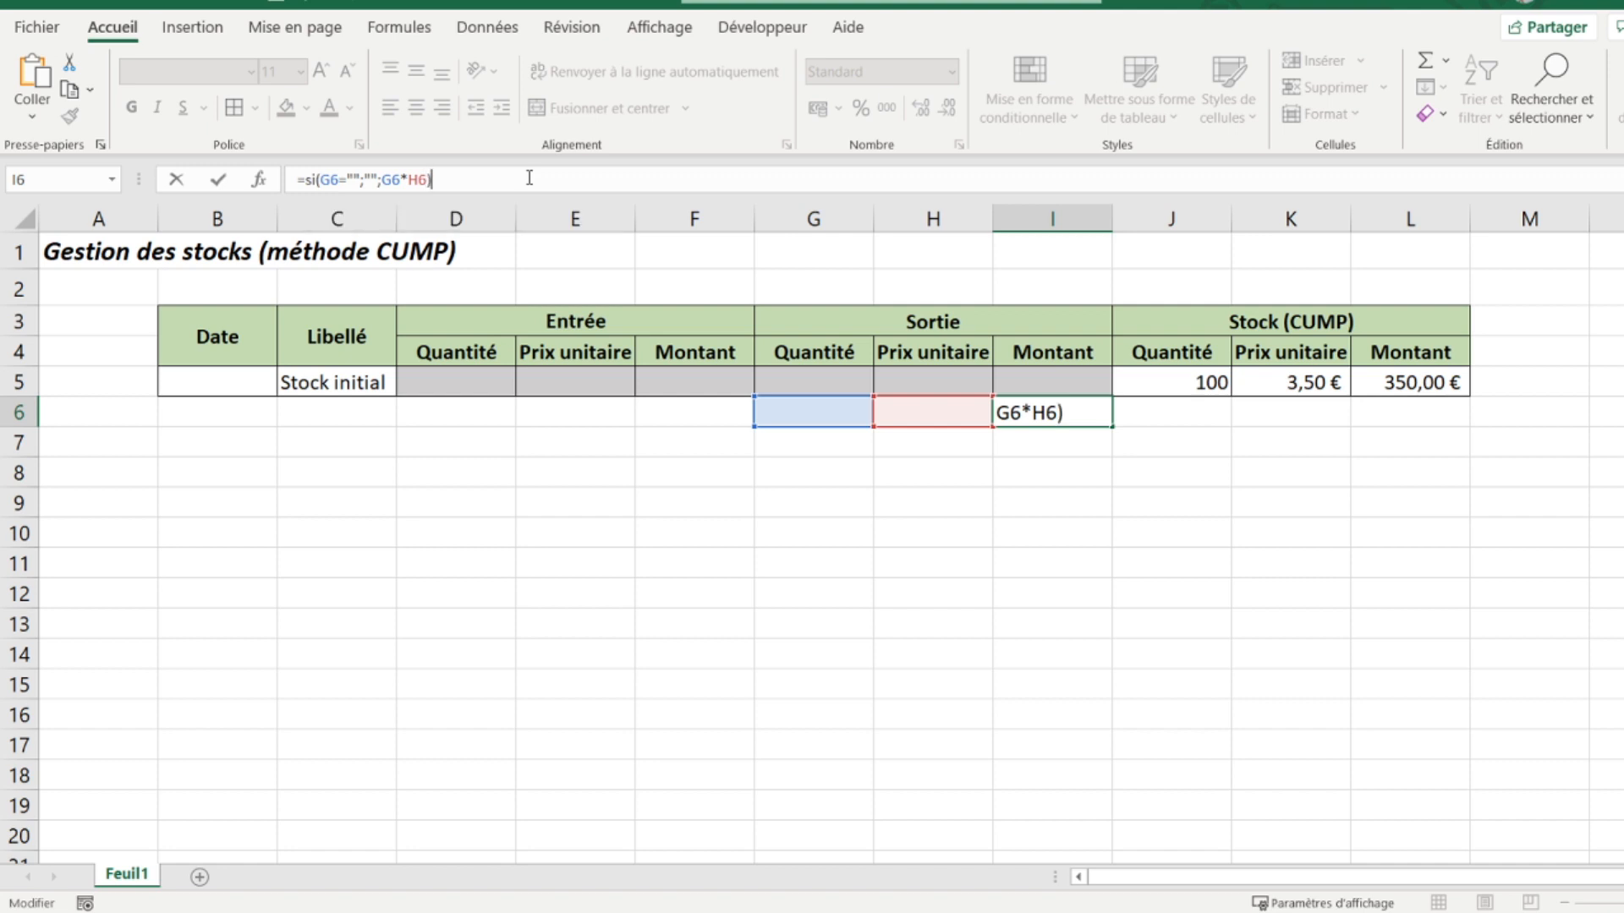
key("Return")
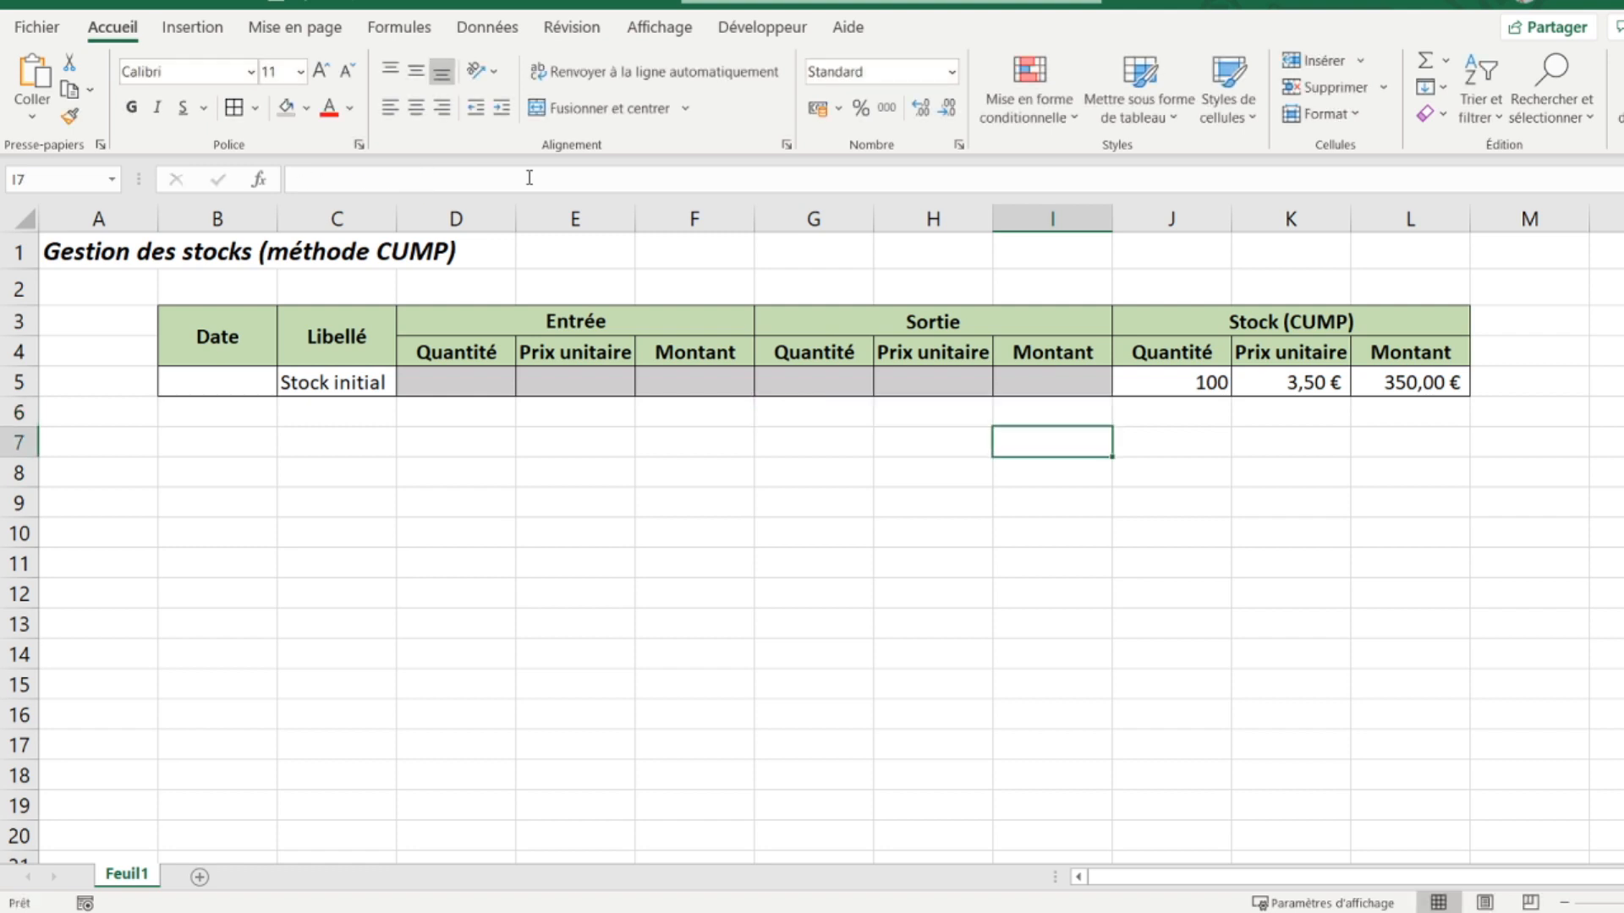
Step: Enter the formula =J5+D6-G6 in the Stock Quantité cell J6 to add entries and subtract exits
key("Up")
key("Right")
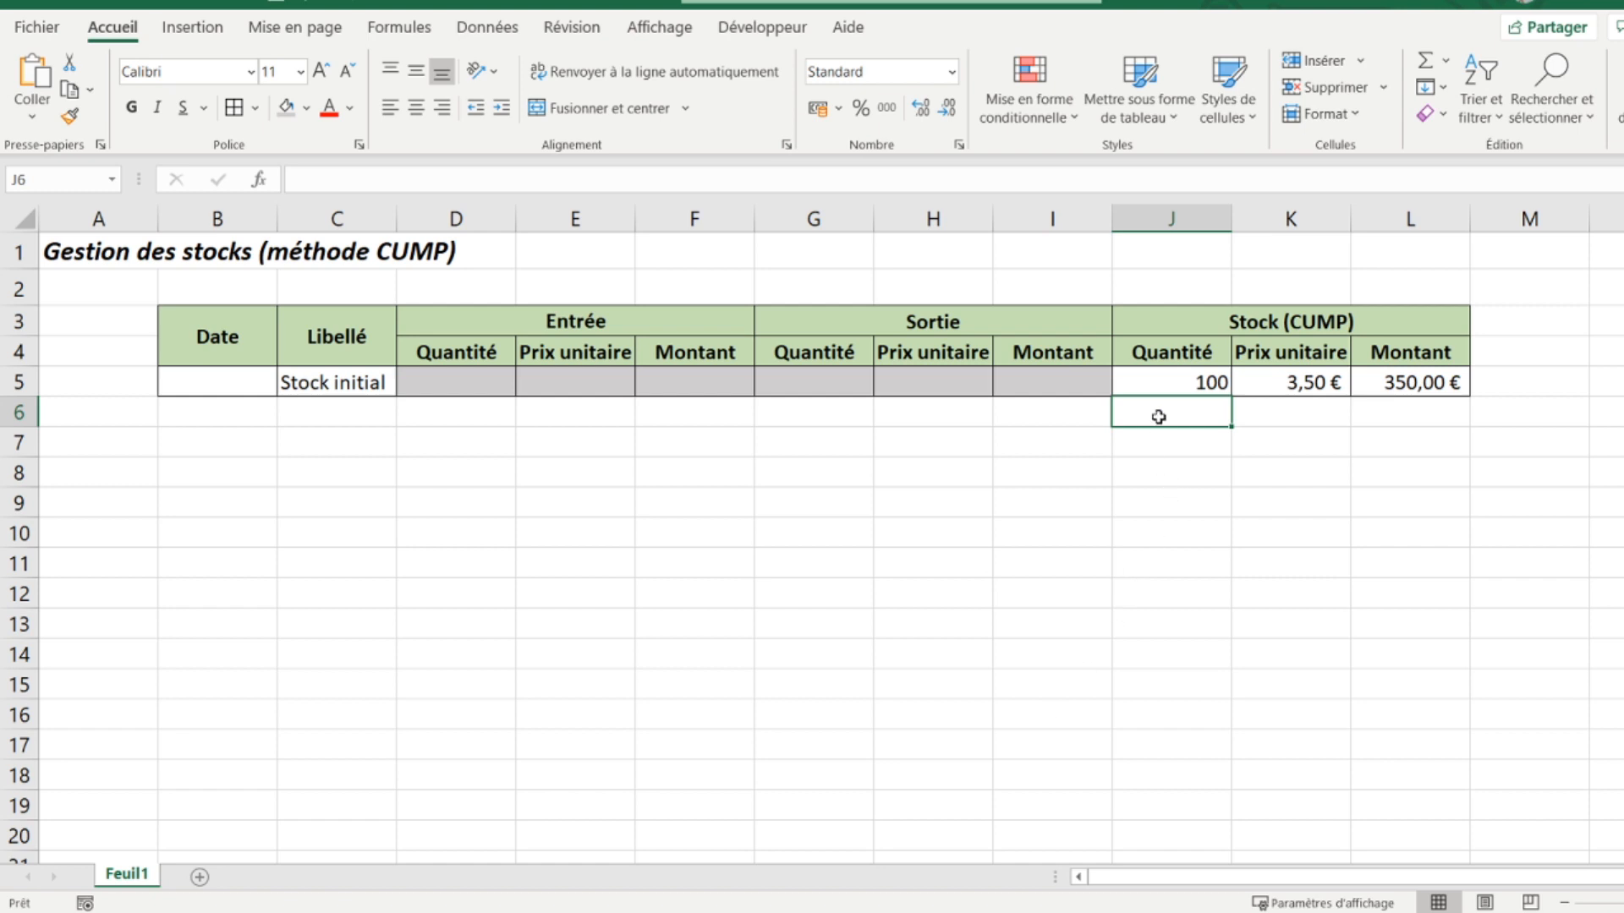
type("=")
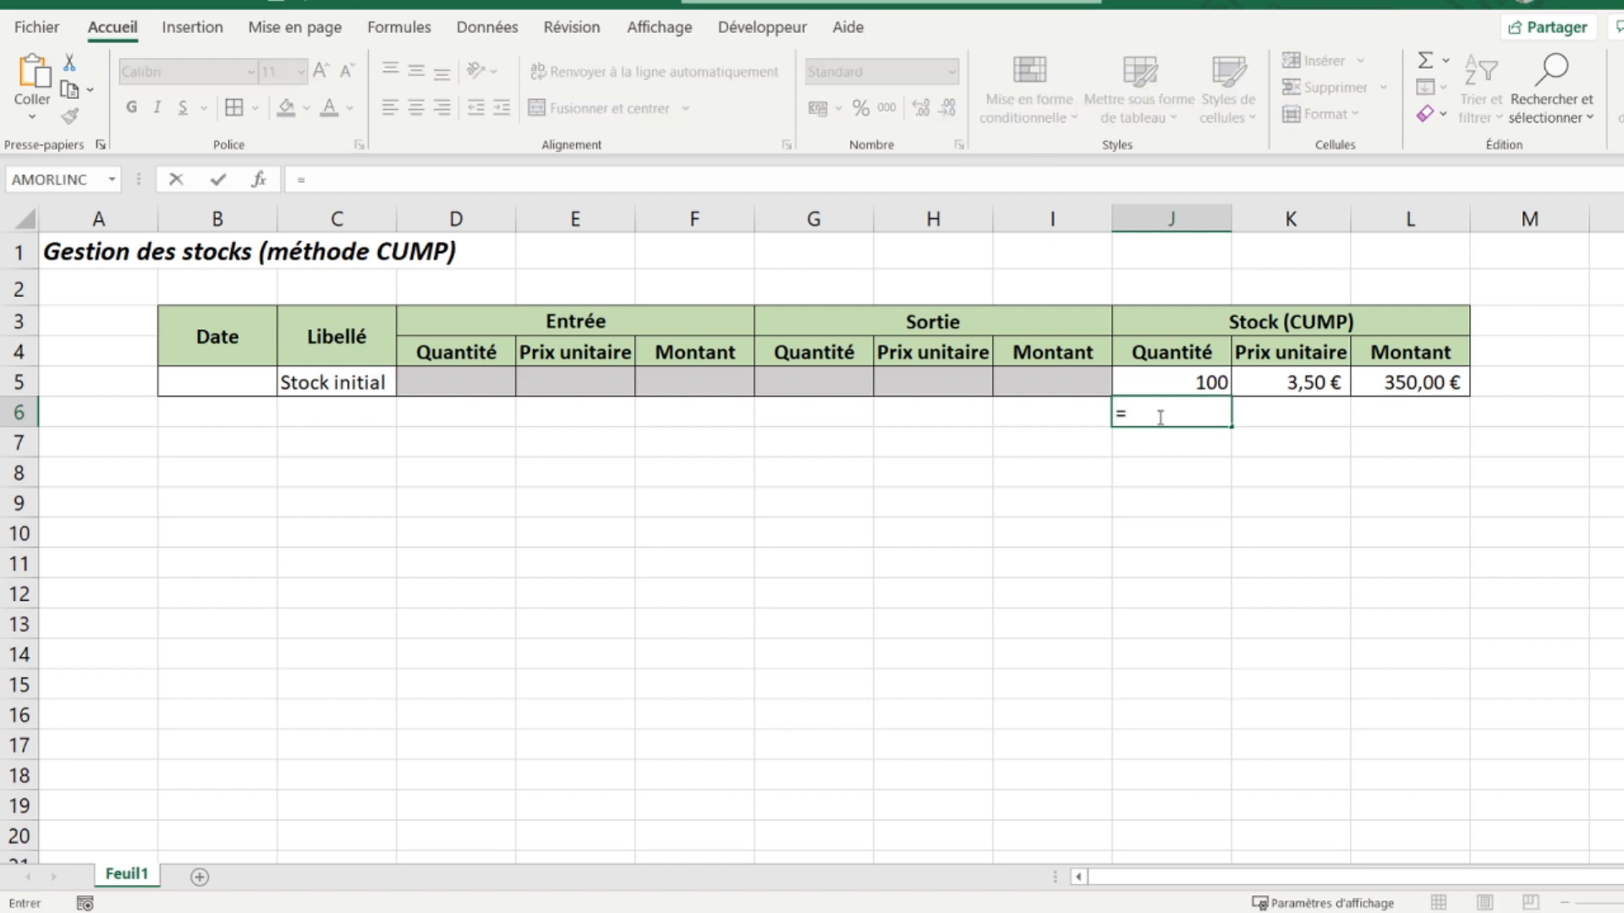
left_click(1152, 382)
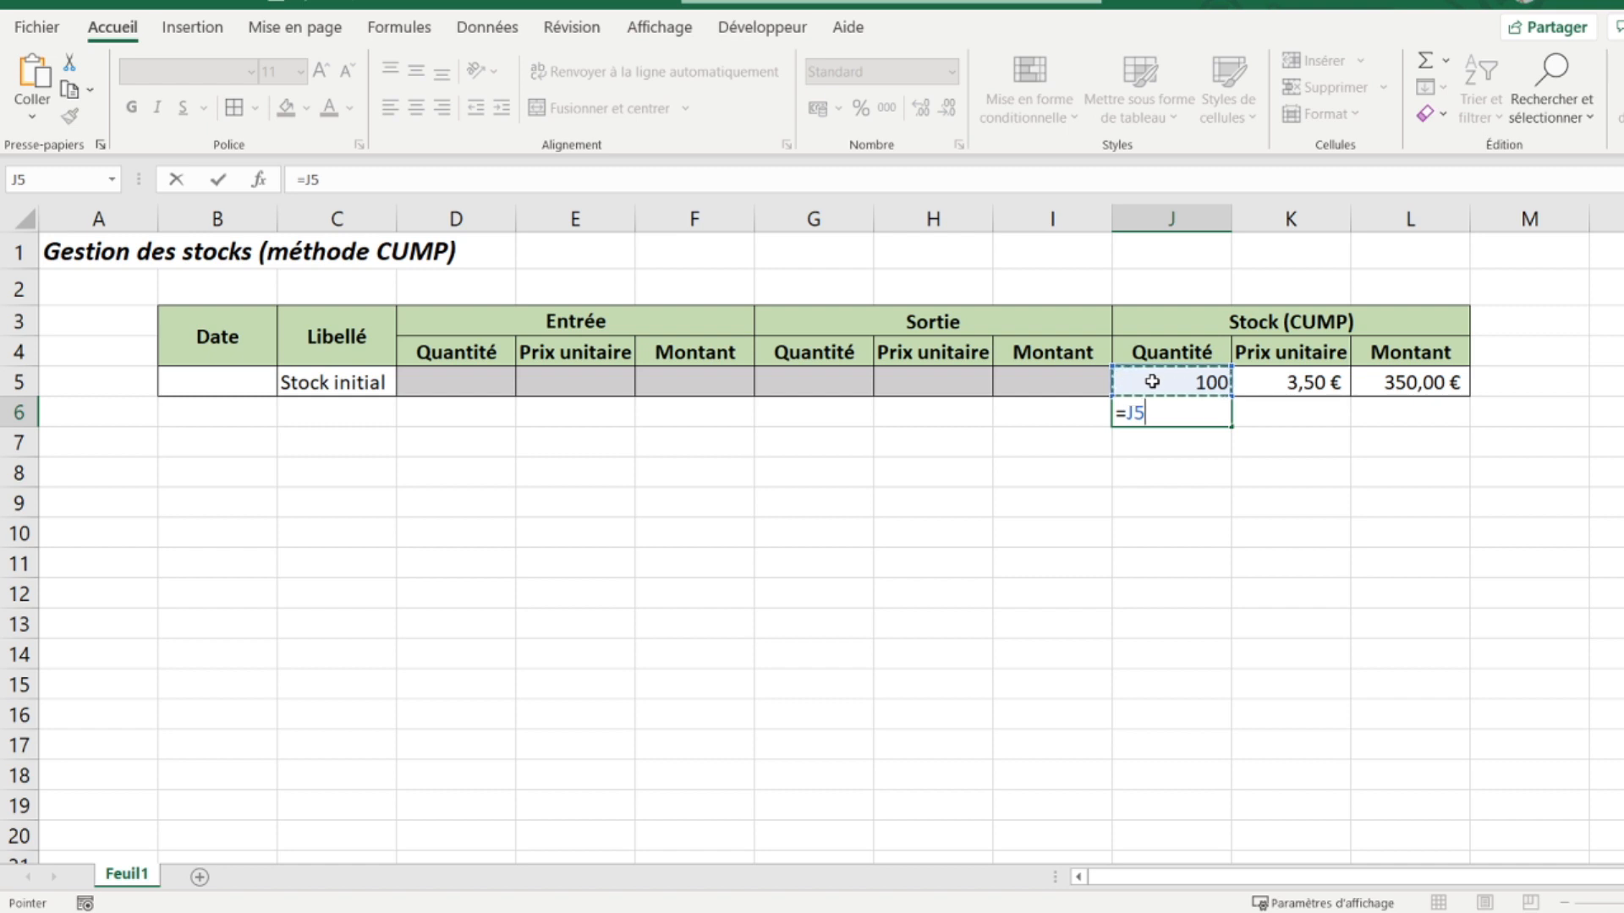
type("+")
left_click(447, 421)
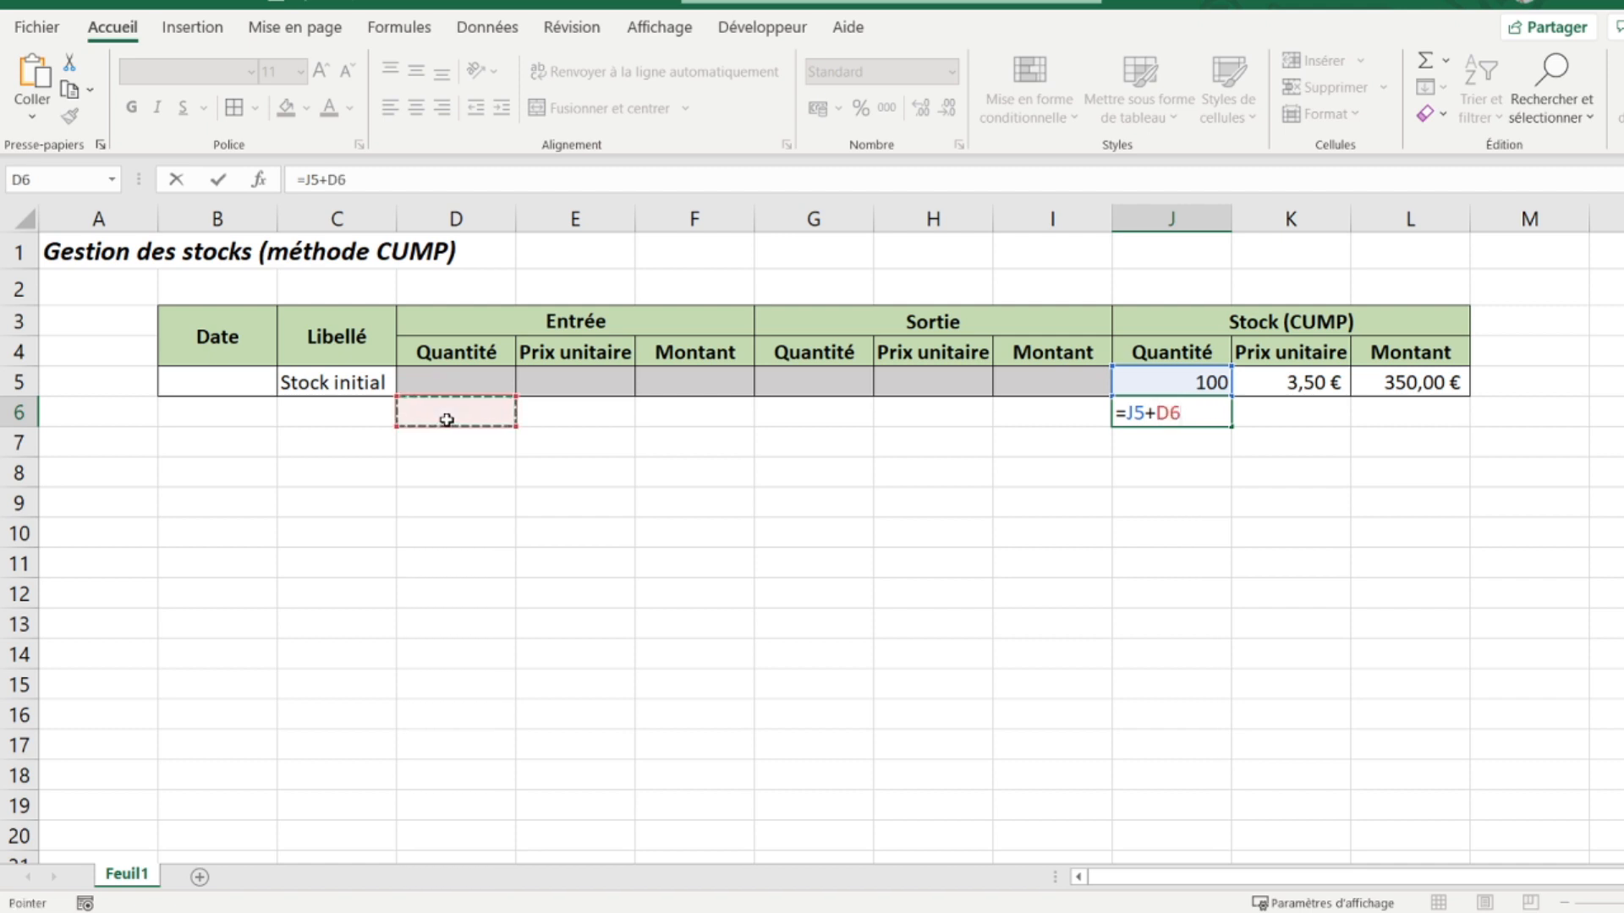
type("-")
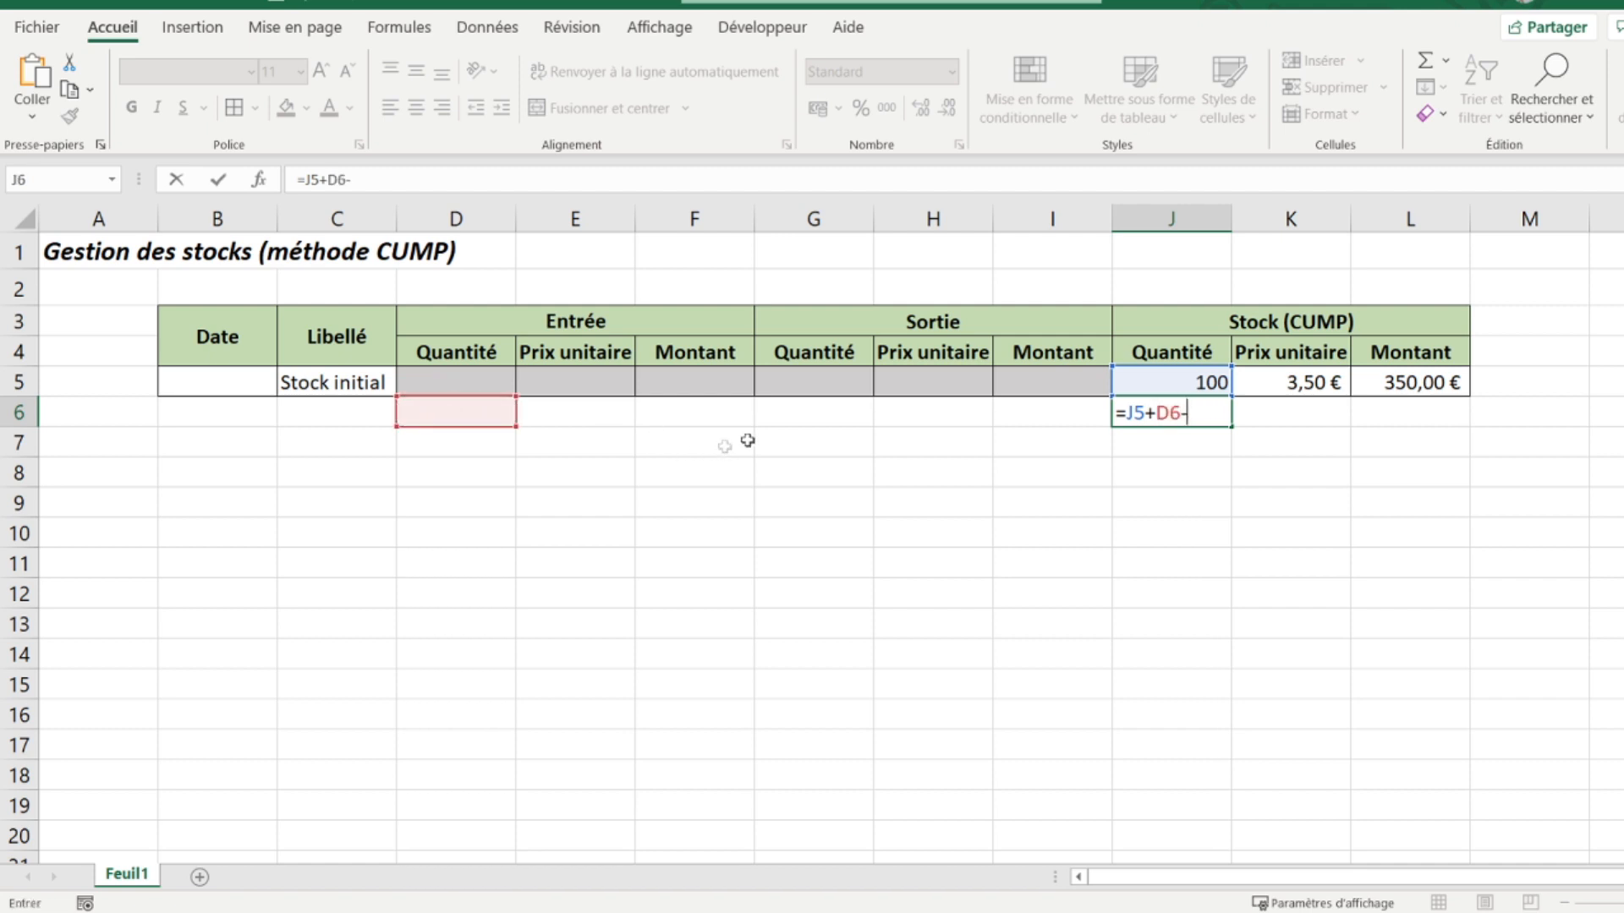
left_click(793, 411)
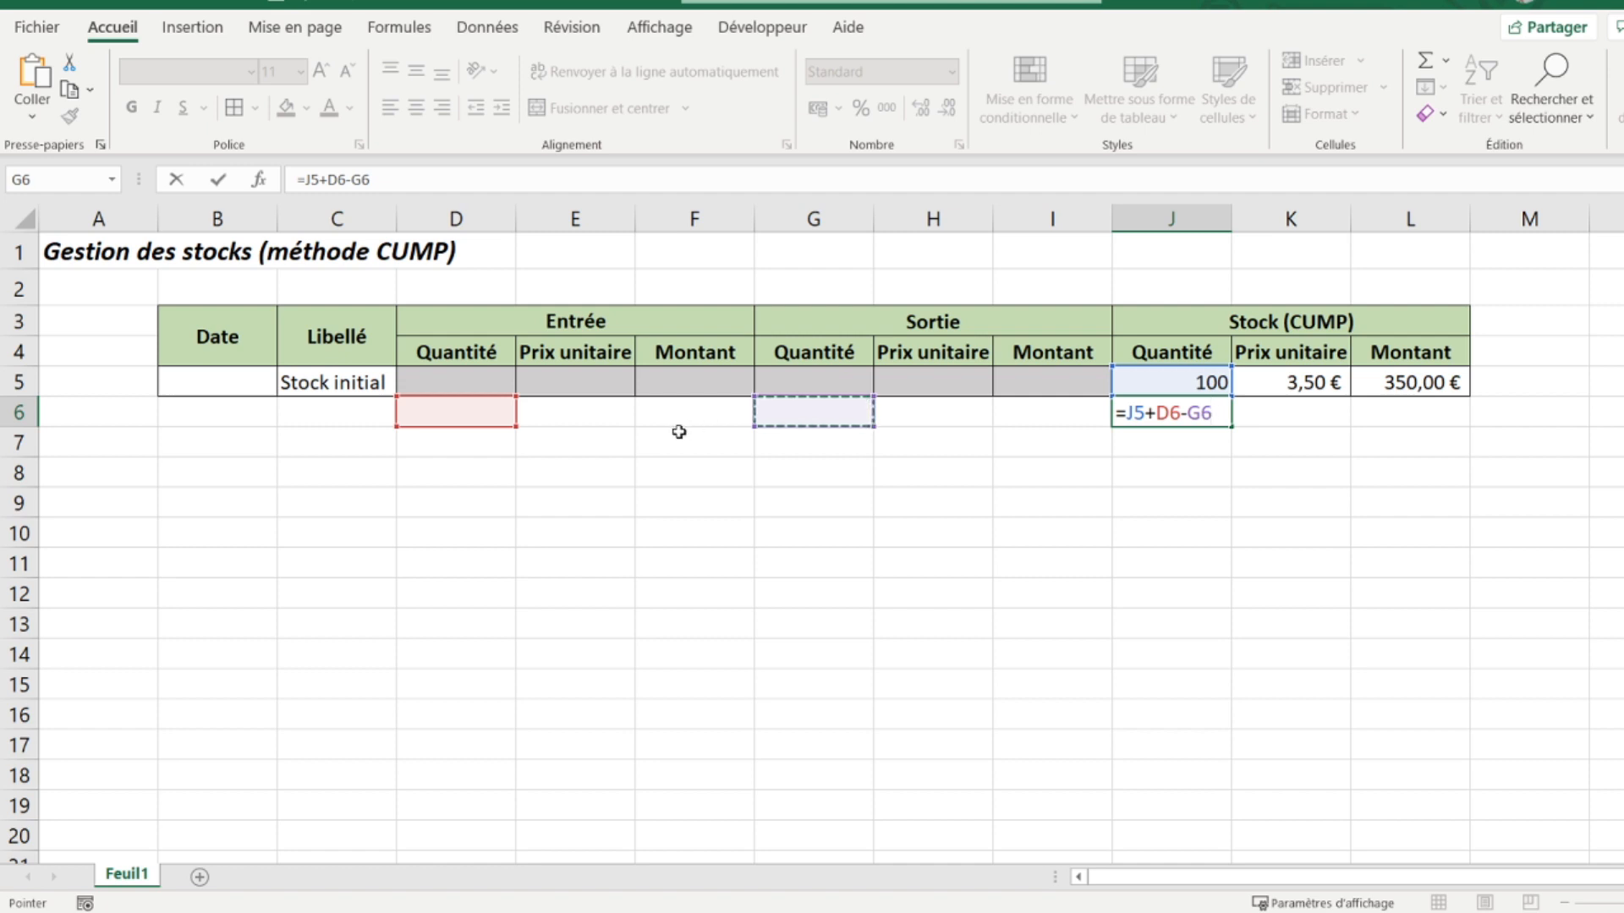
key("Return")
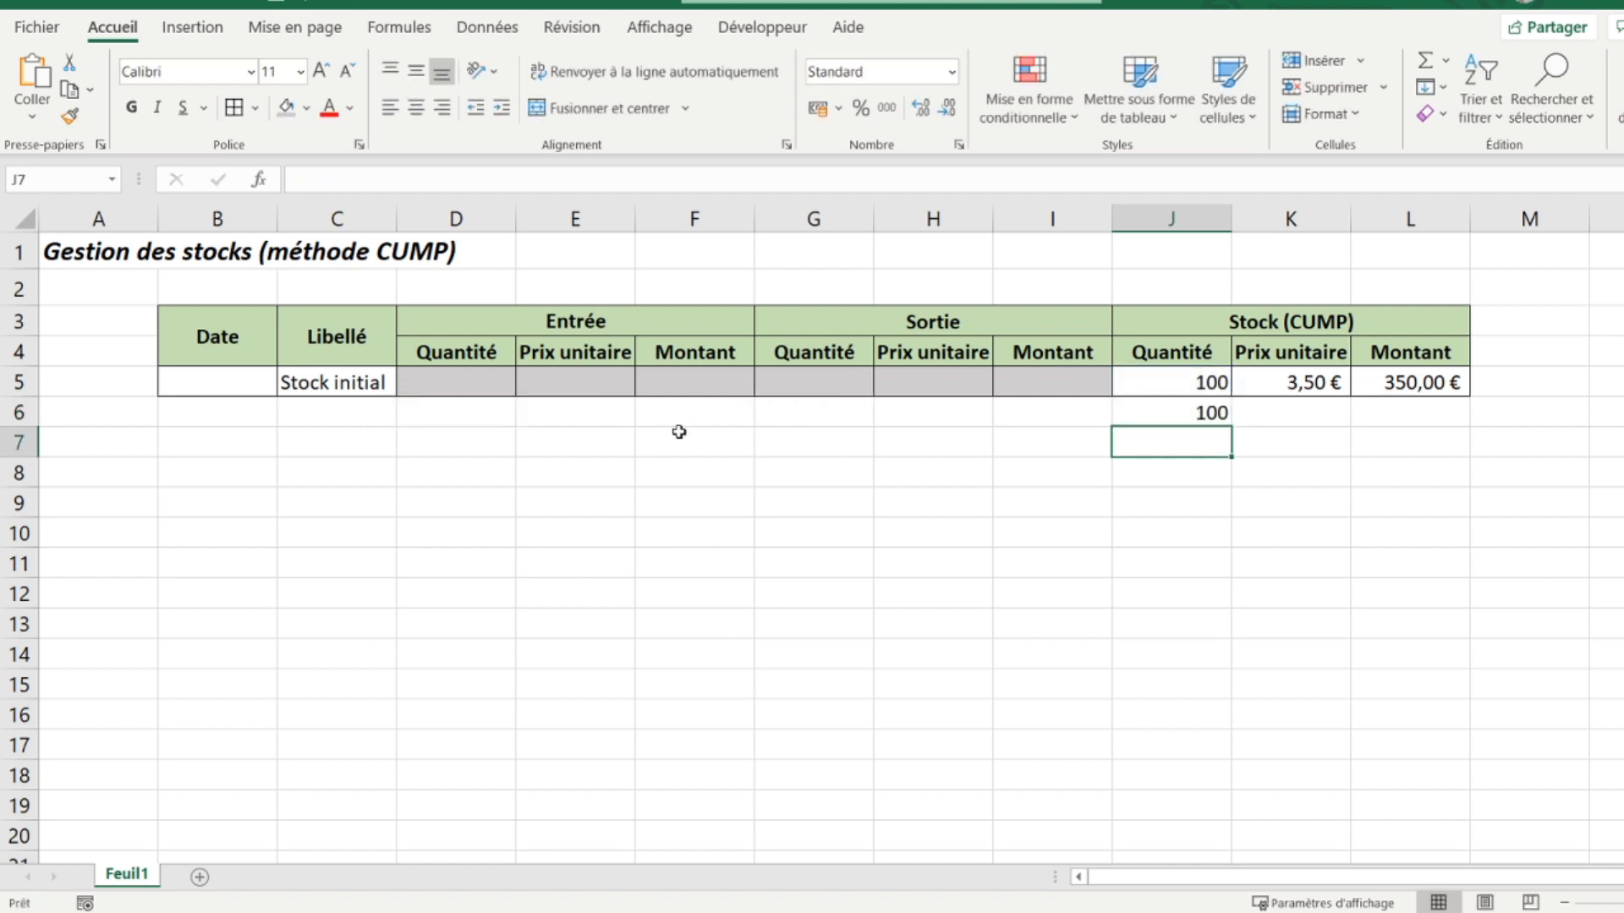
Step: Rewrite the Stock Quantité formula in J6 as =SI(C6="";"";J5+D6-G6) so it stays blank without a Libellé
left_click(1185, 411)
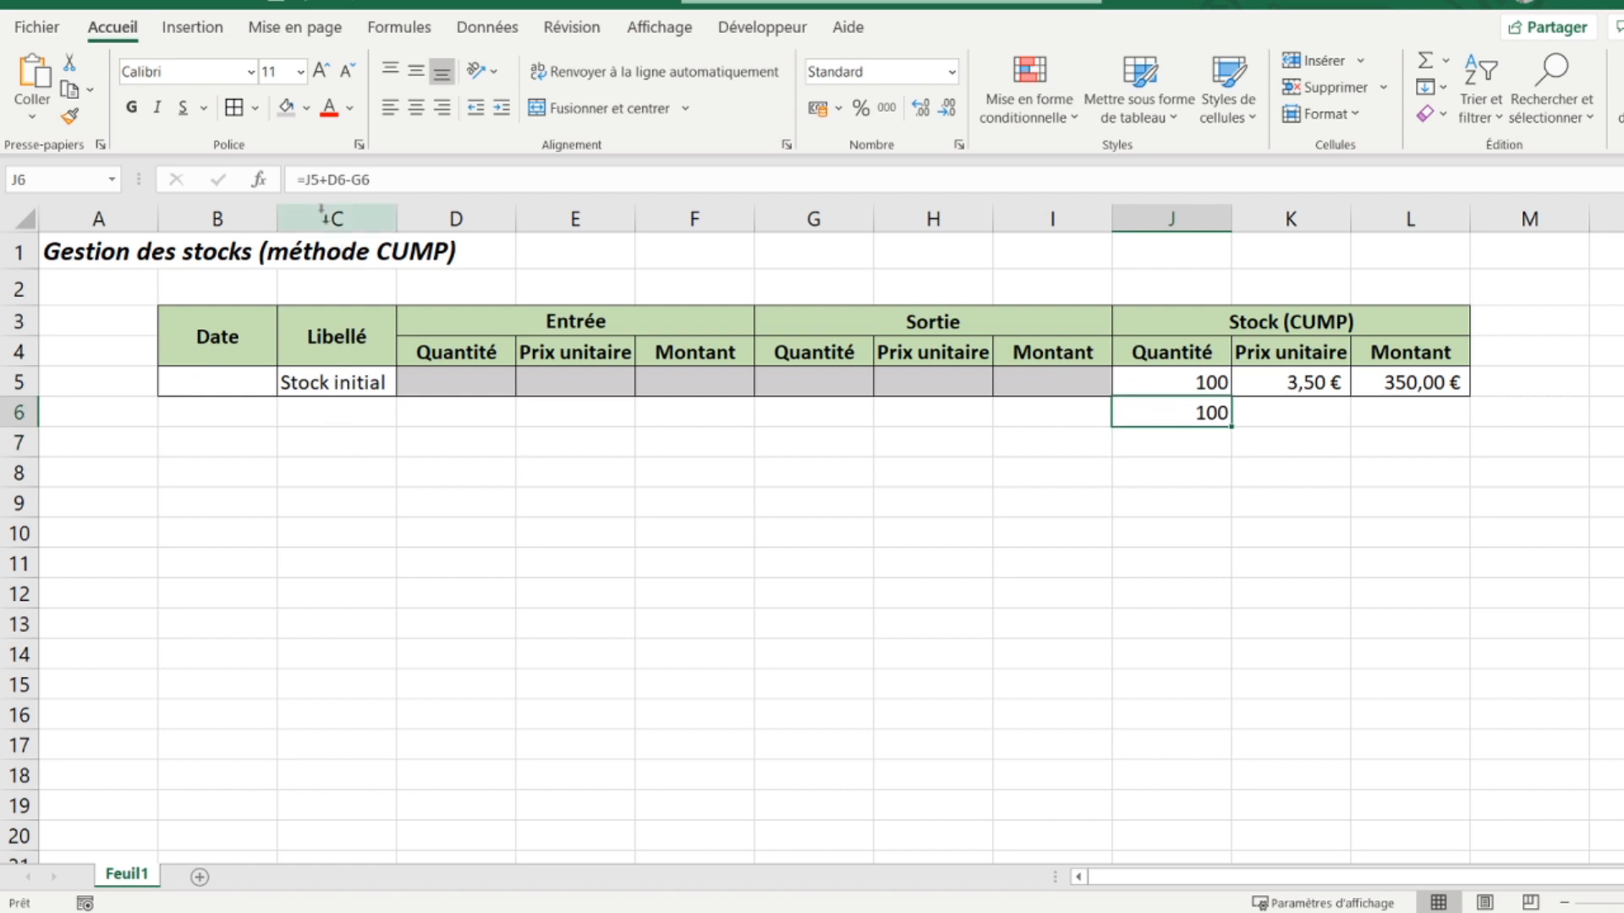
left_click(307, 180)
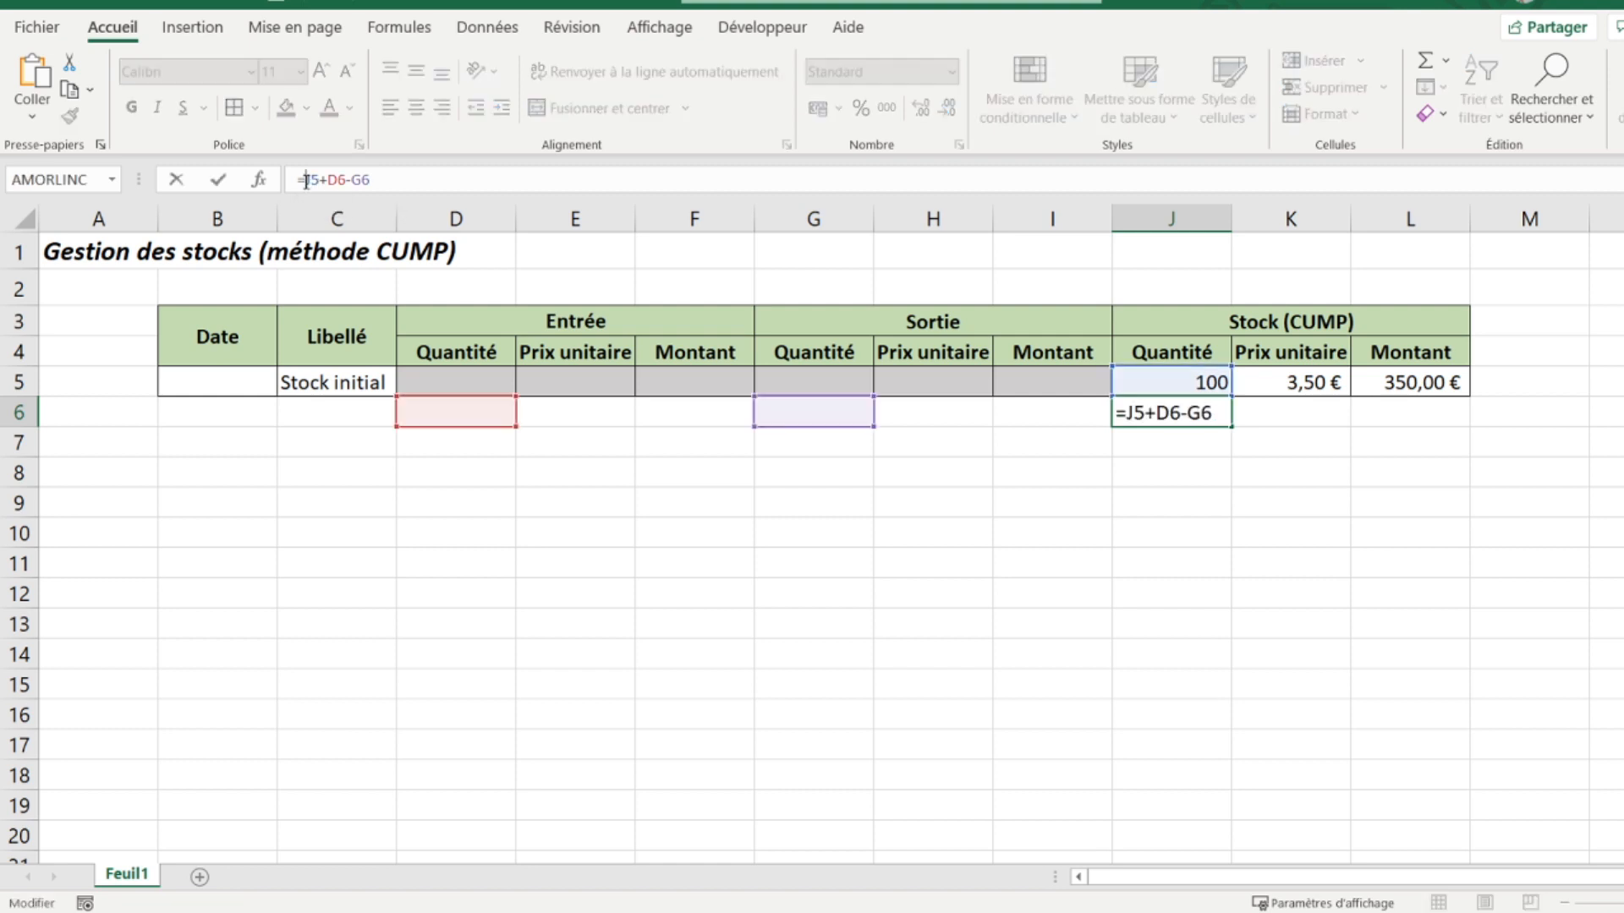
type("si")
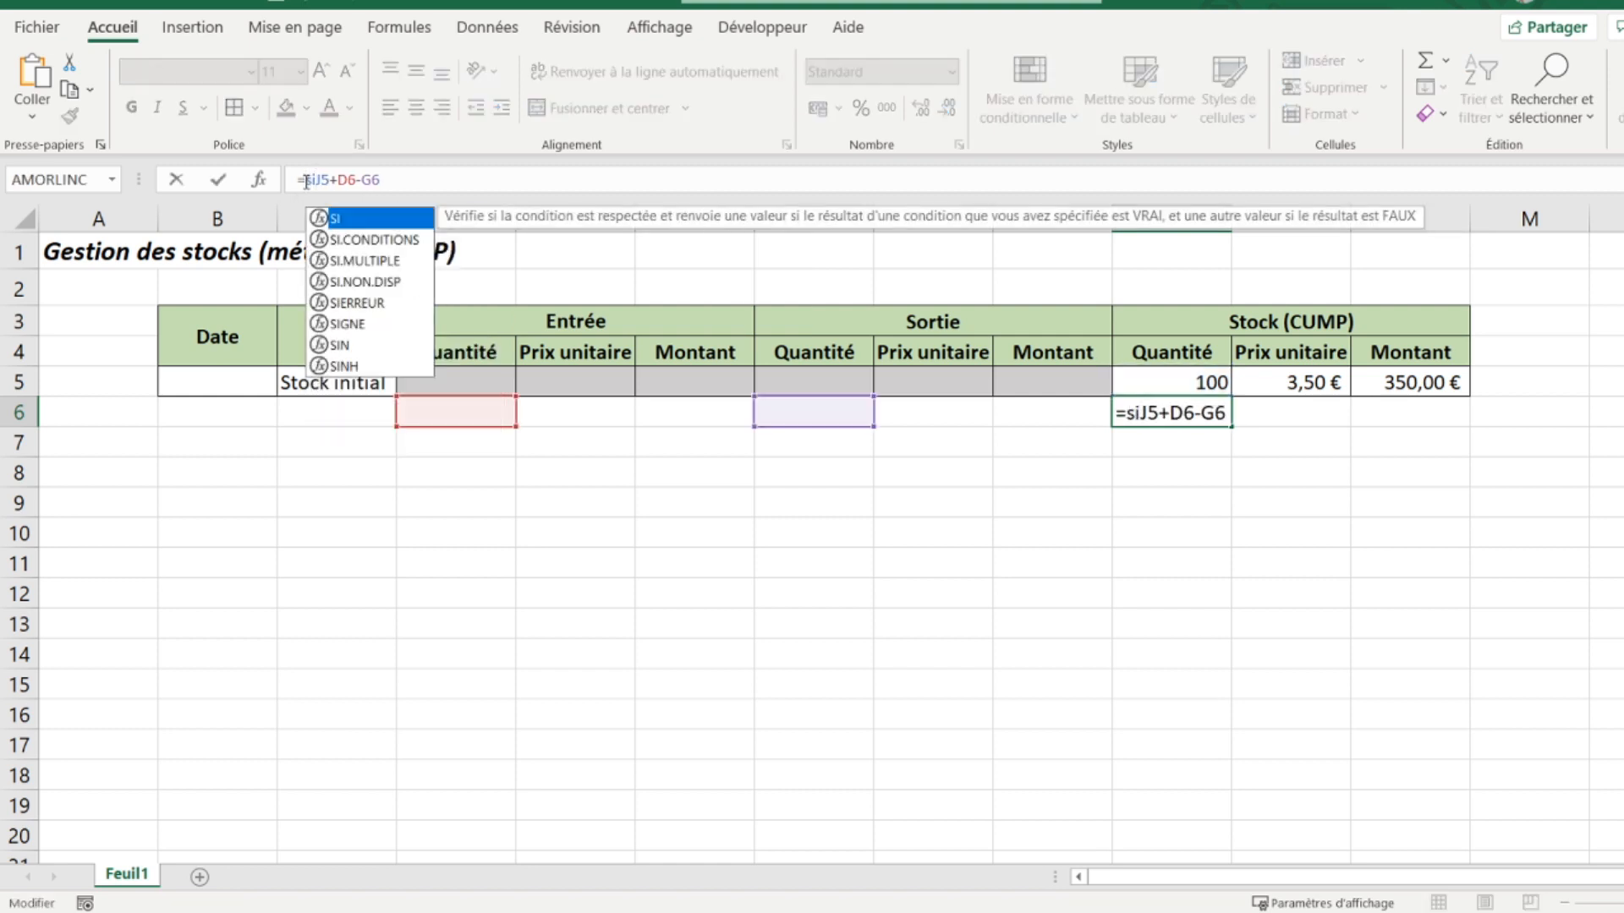
type("(")
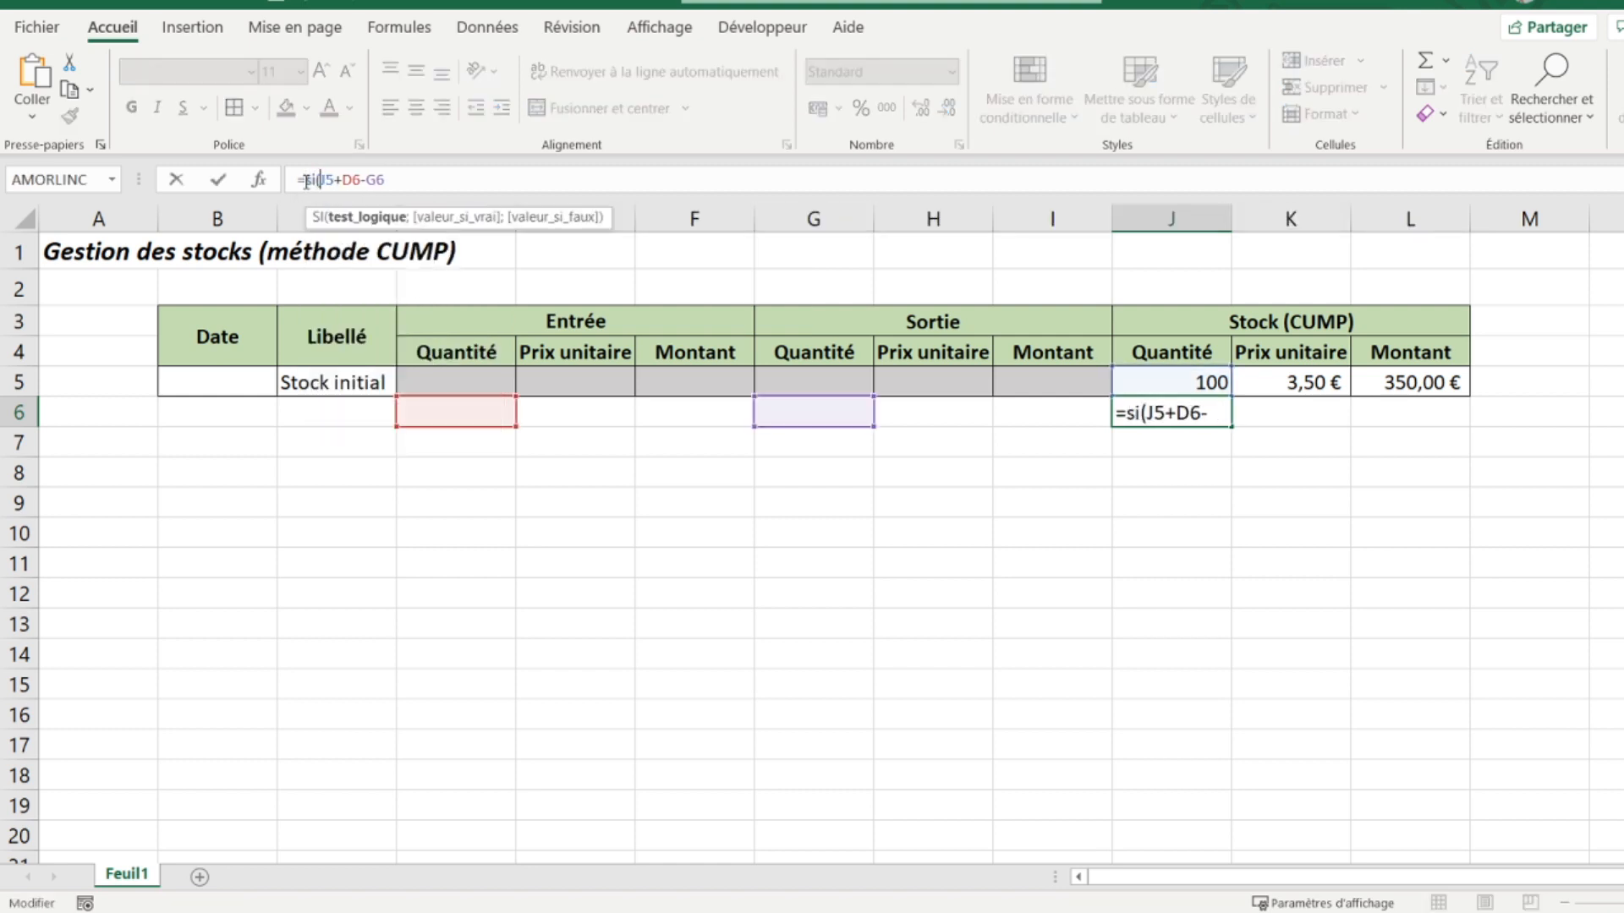
left_click(319, 404)
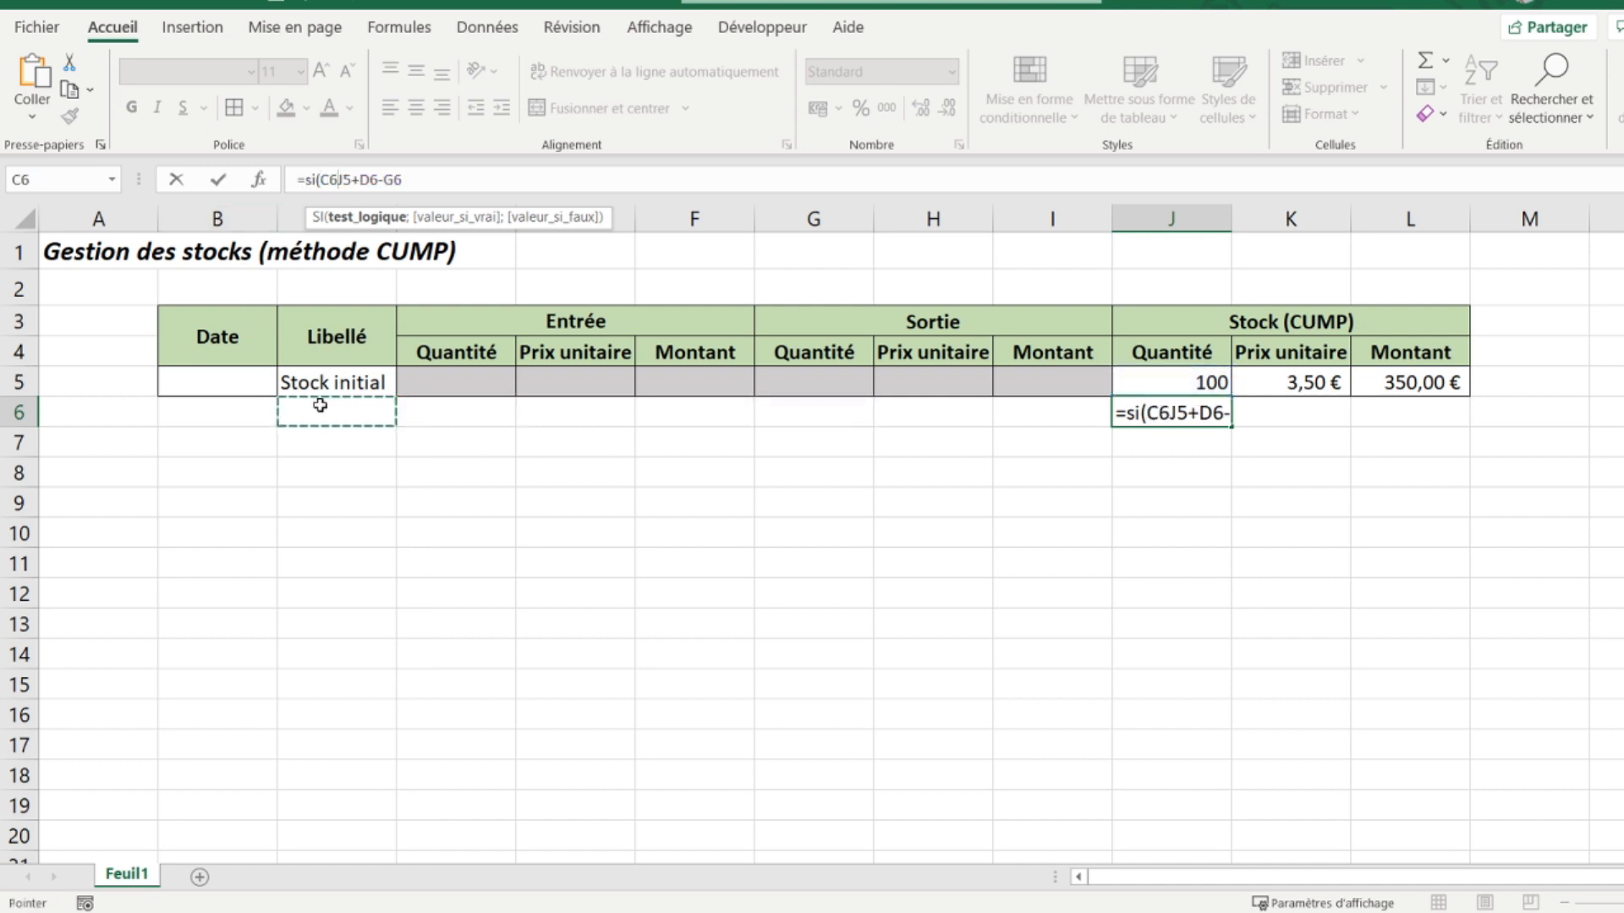
type("=\"\";\"\"")
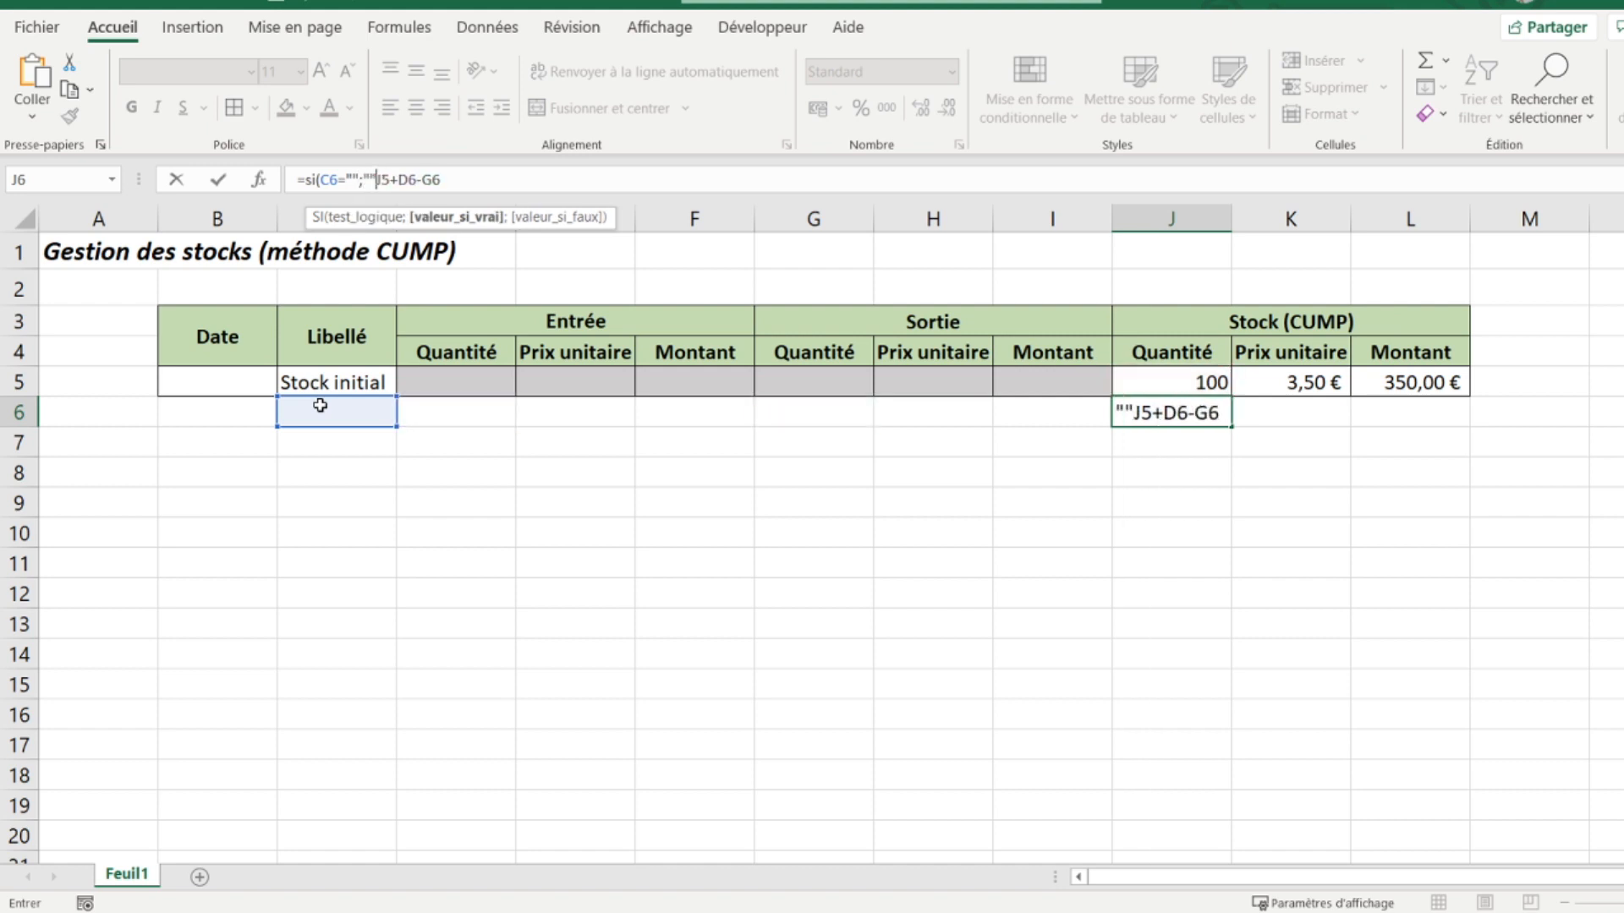
type(";")
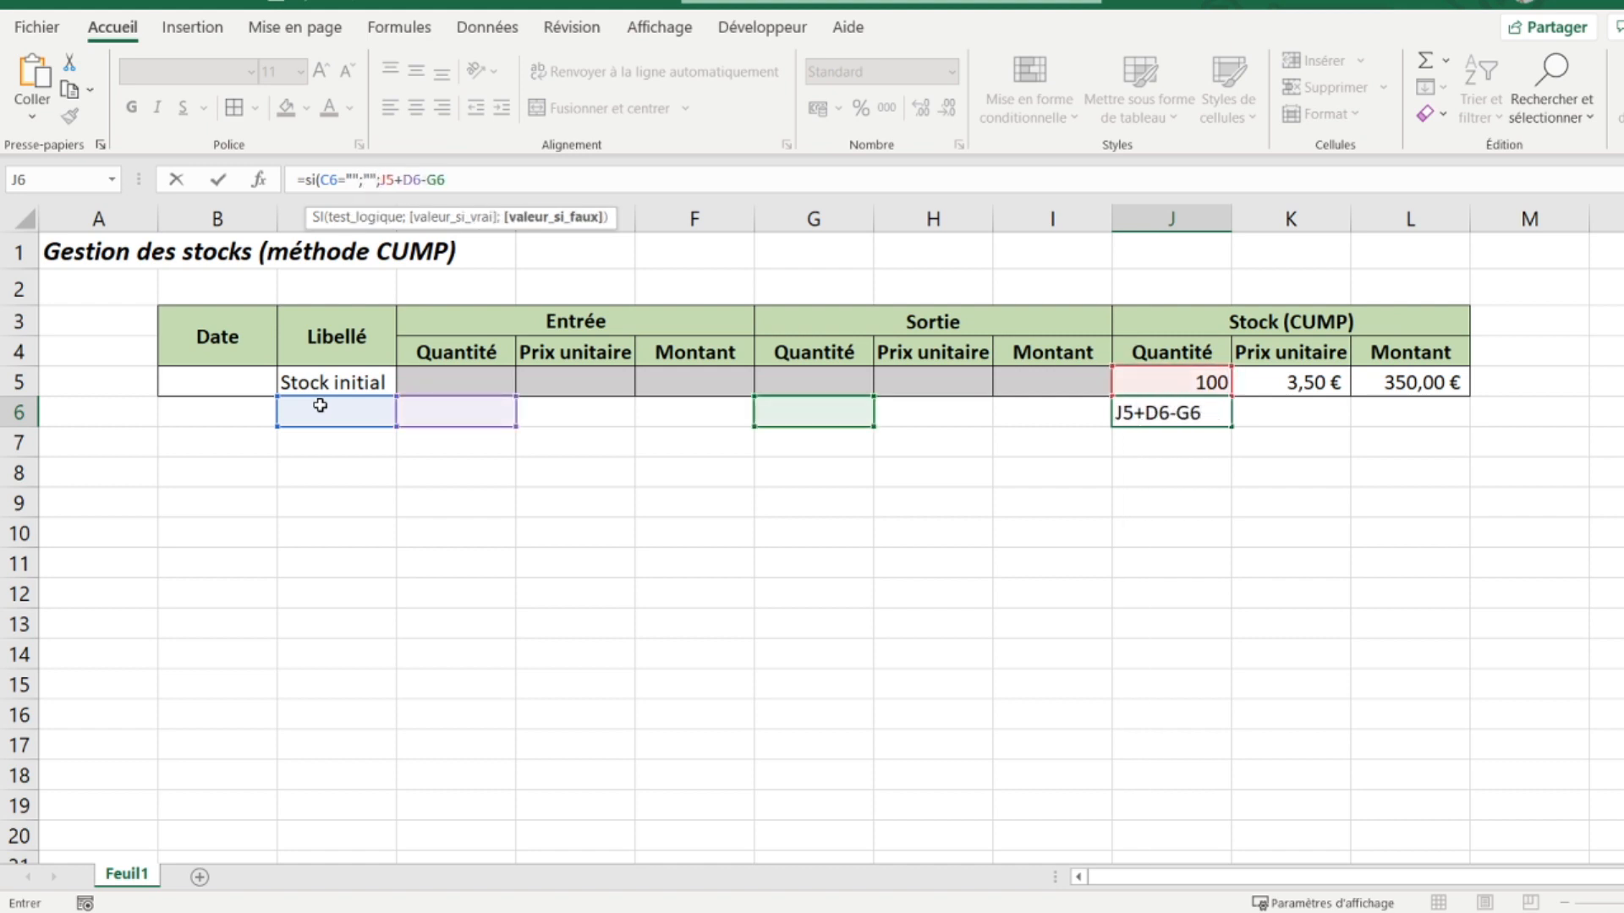
left_click(469, 185)
type(")")
key("Return")
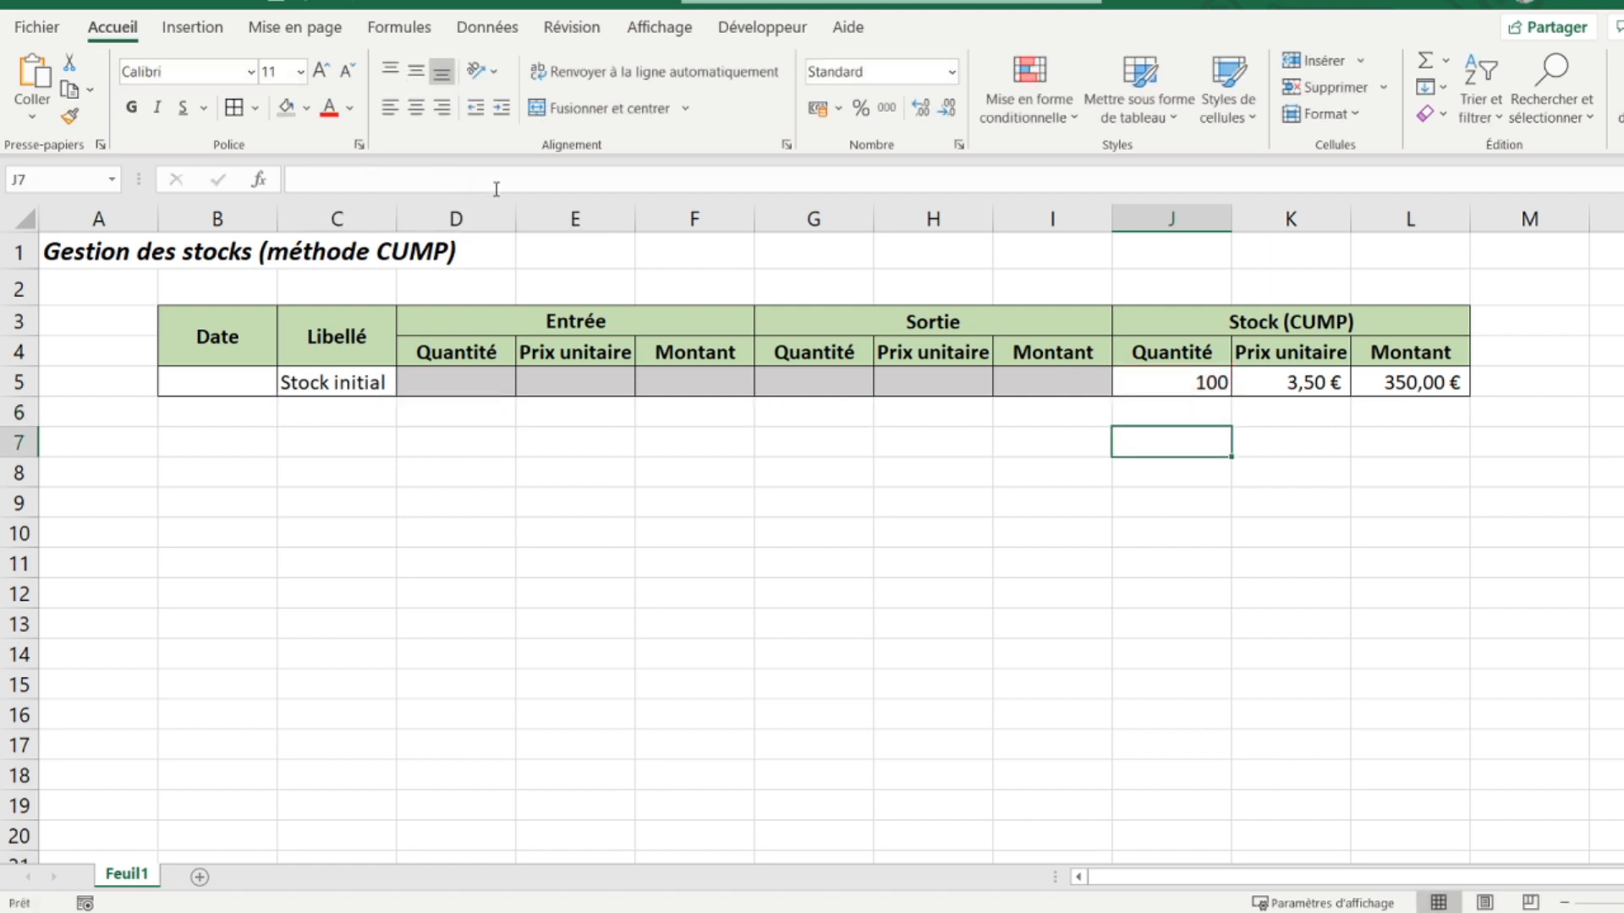
left_click(1197, 420)
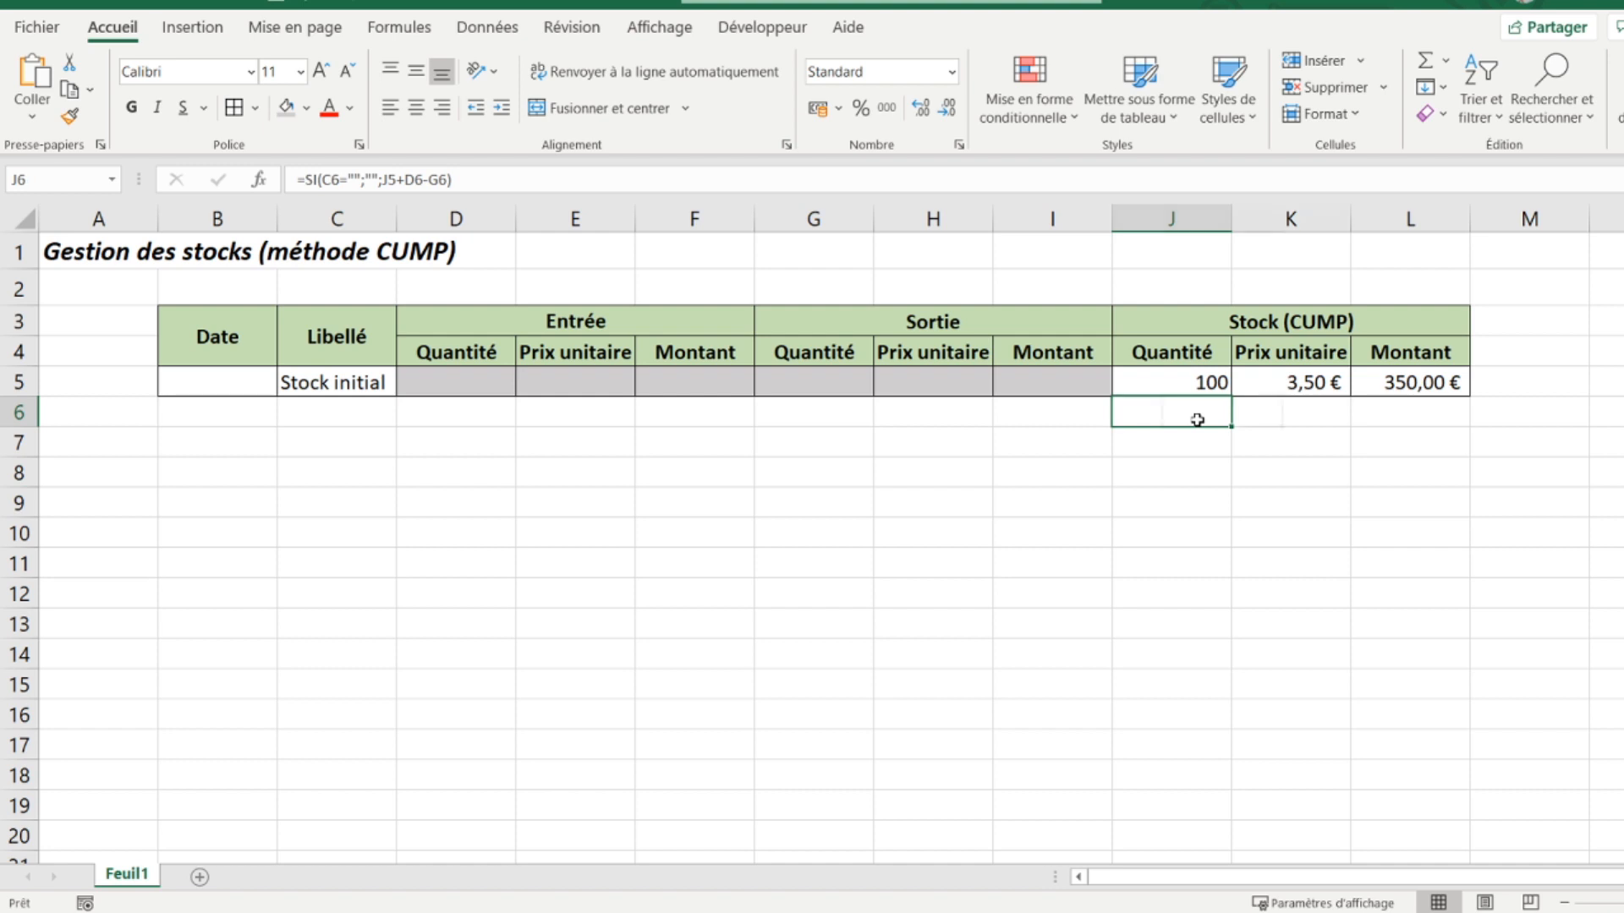
Step: Examine the row 6 Libellé, Entrée and Sortie cells and the initial unit price that determine the Stock Prix unitaire
key("Right")
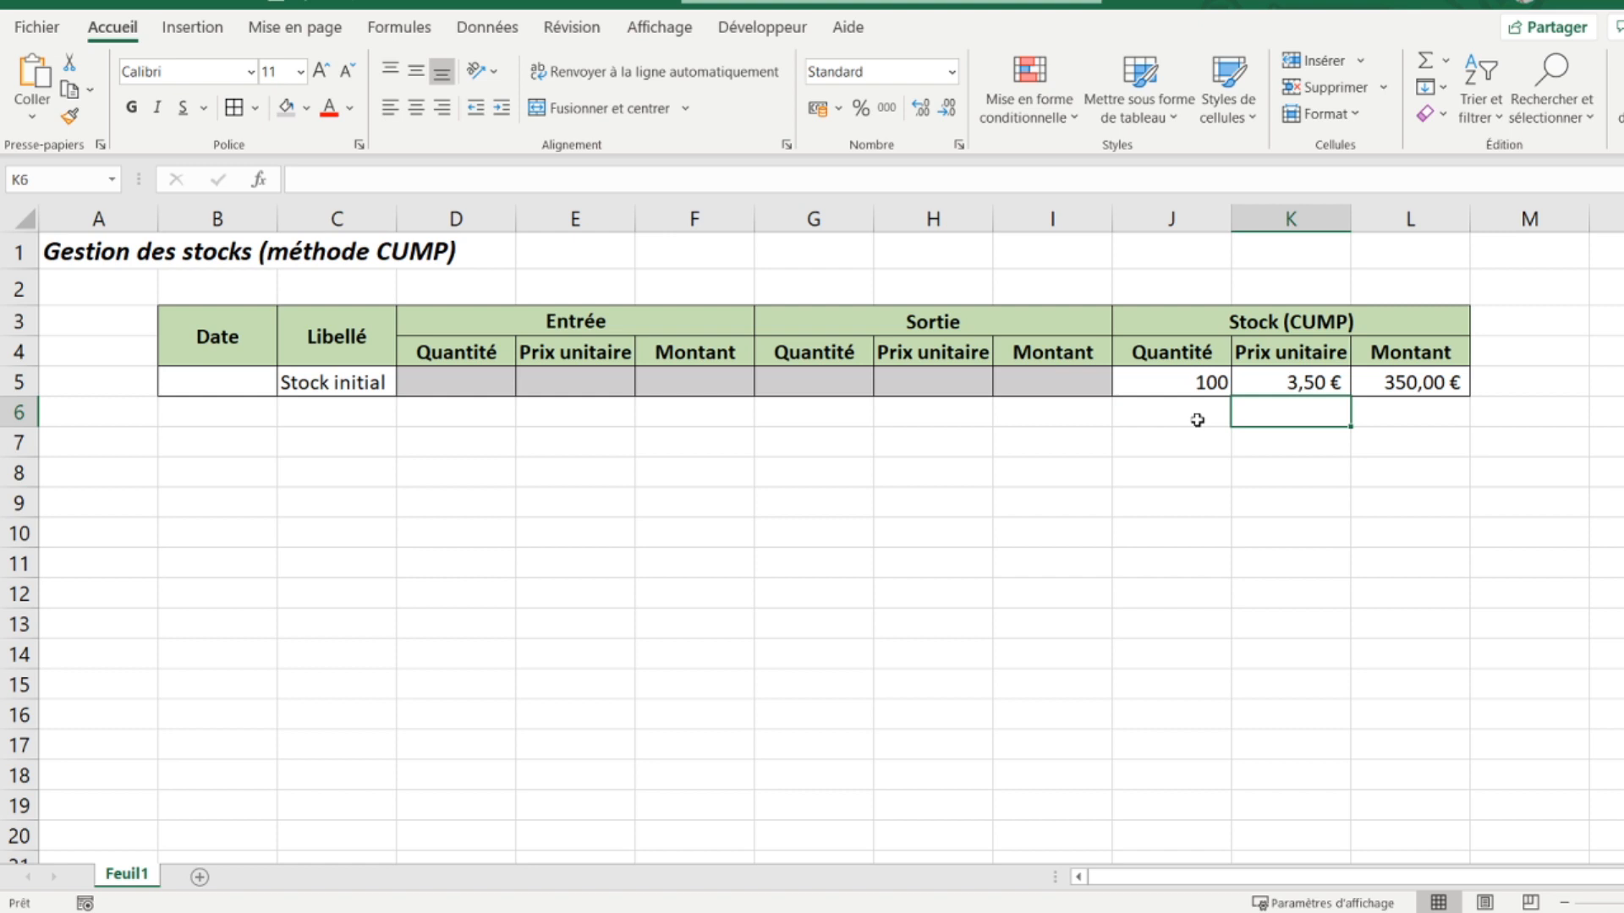
left_click(312, 415)
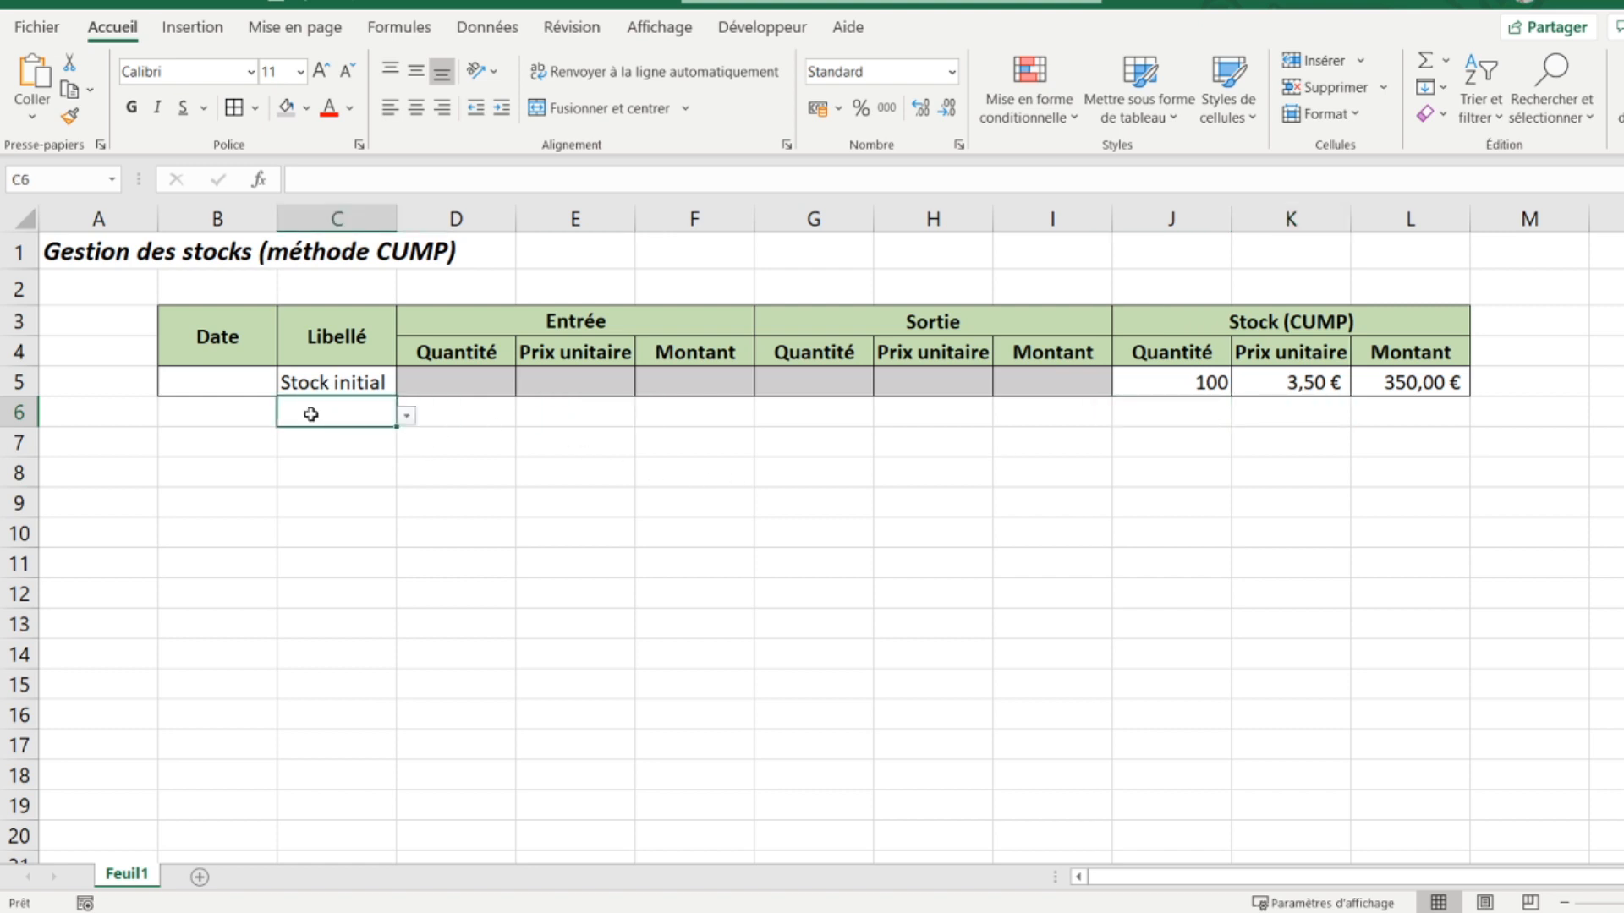
left_click(466, 411)
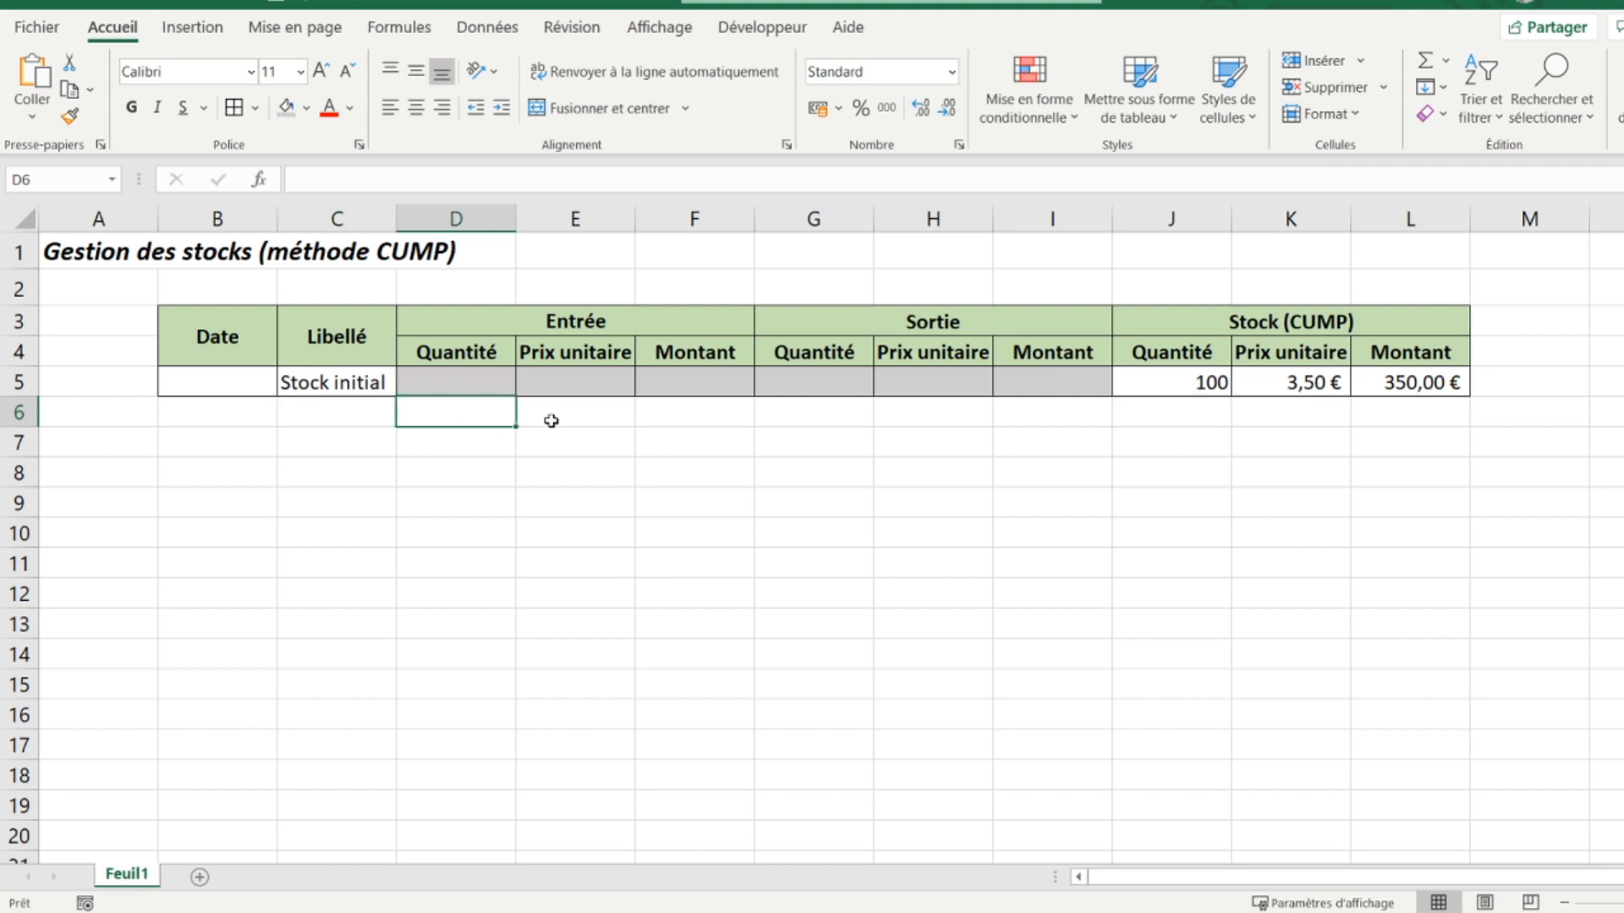
left_click(548, 420)
left_click(1264, 380)
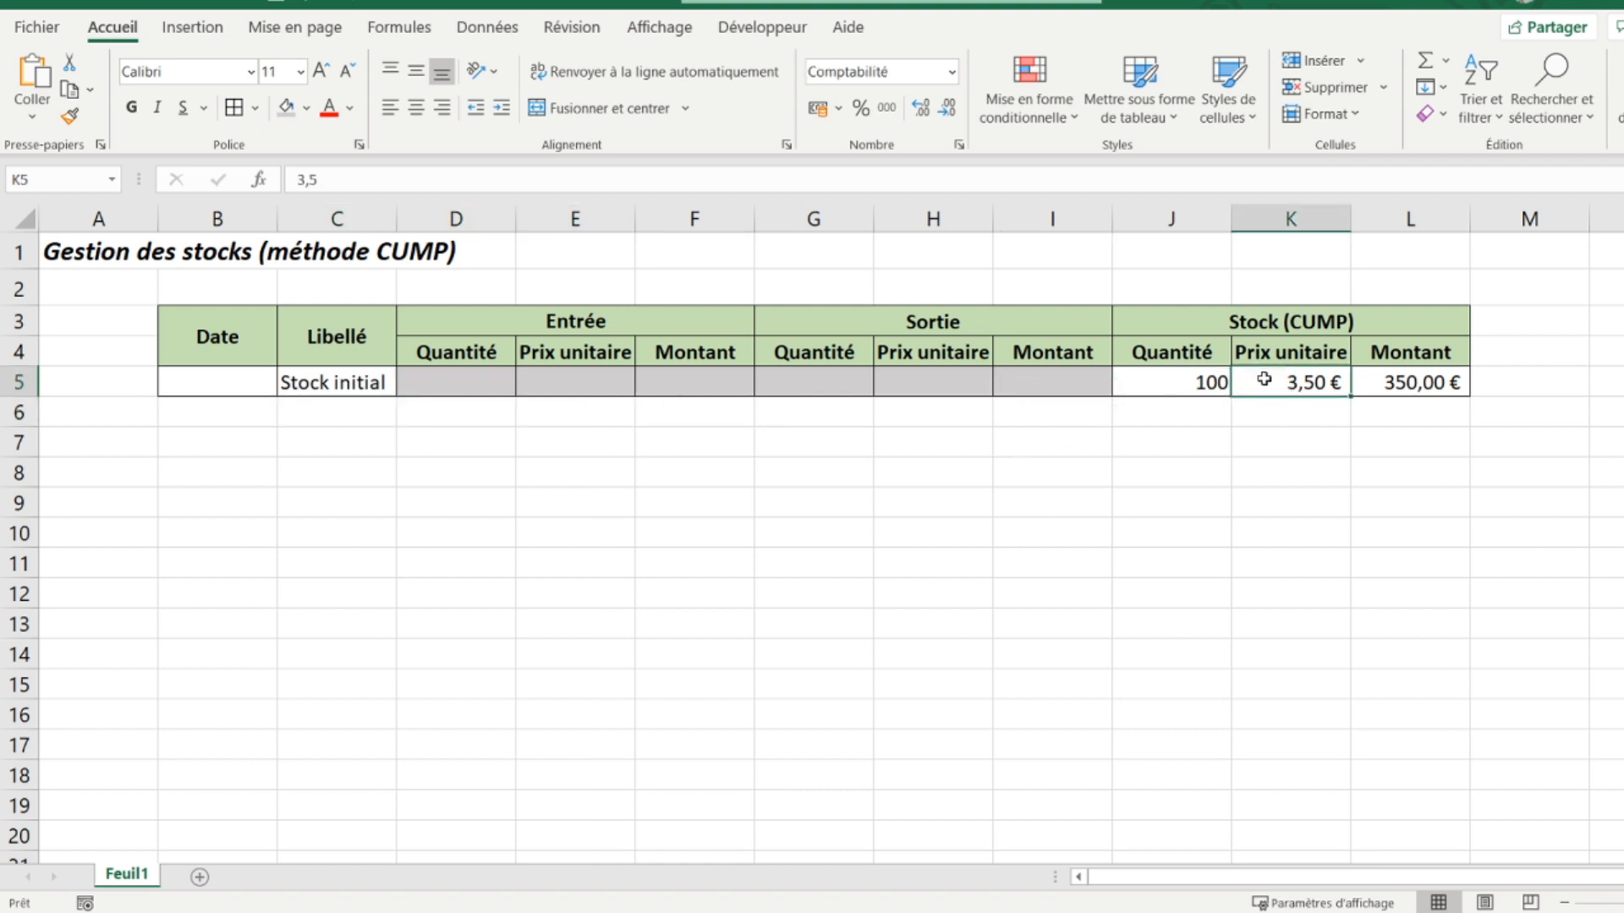
left_click(585, 418)
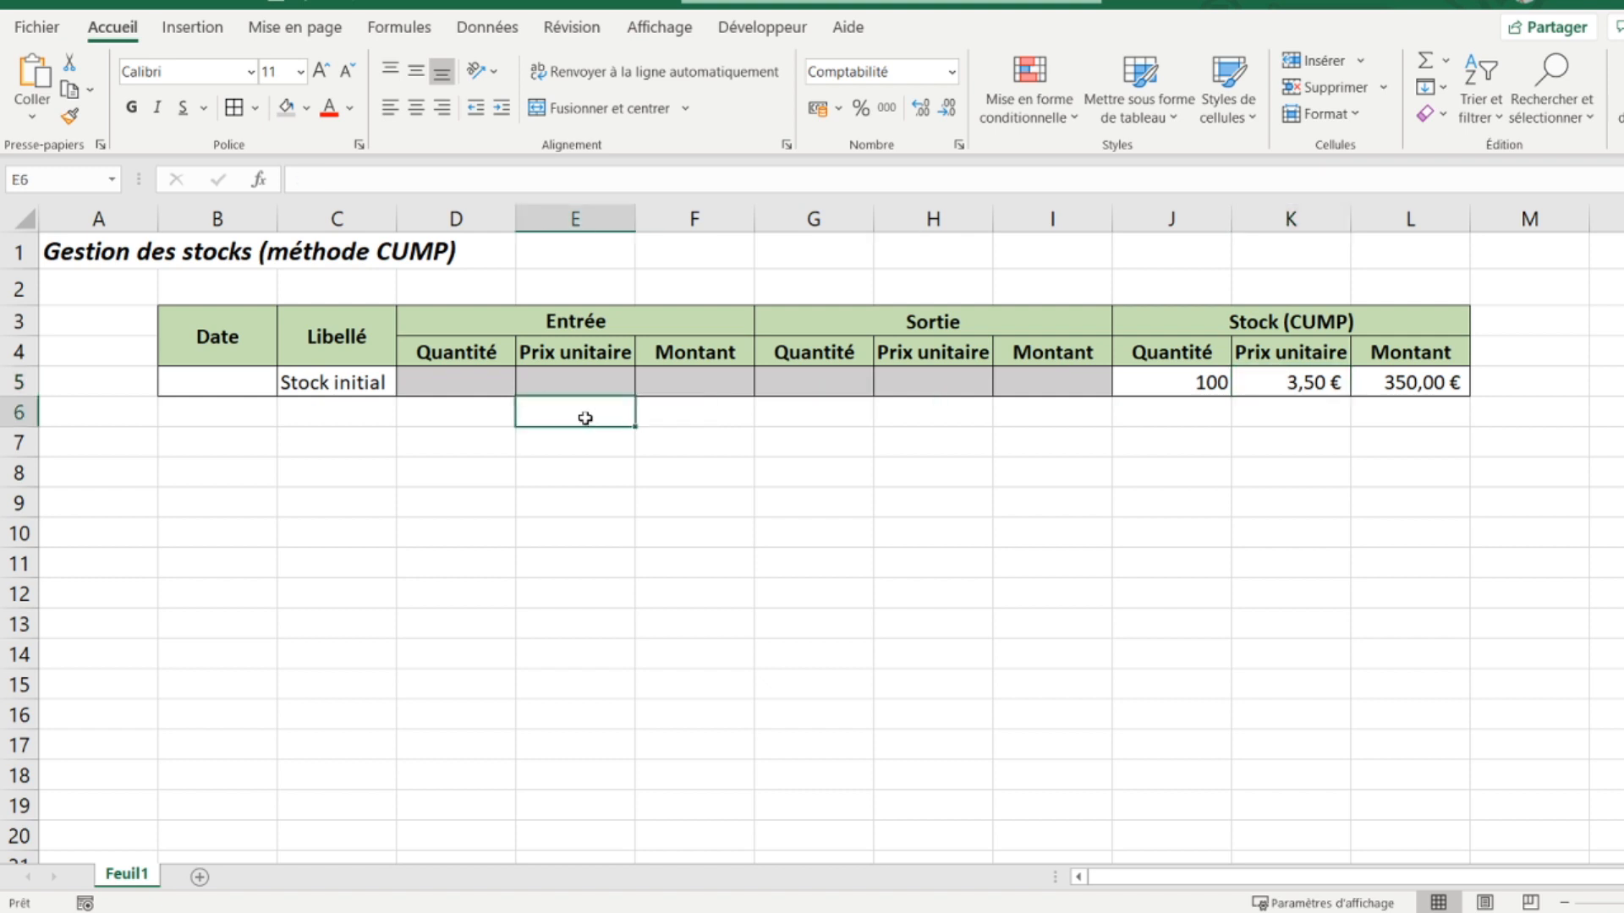
left_click(454, 423)
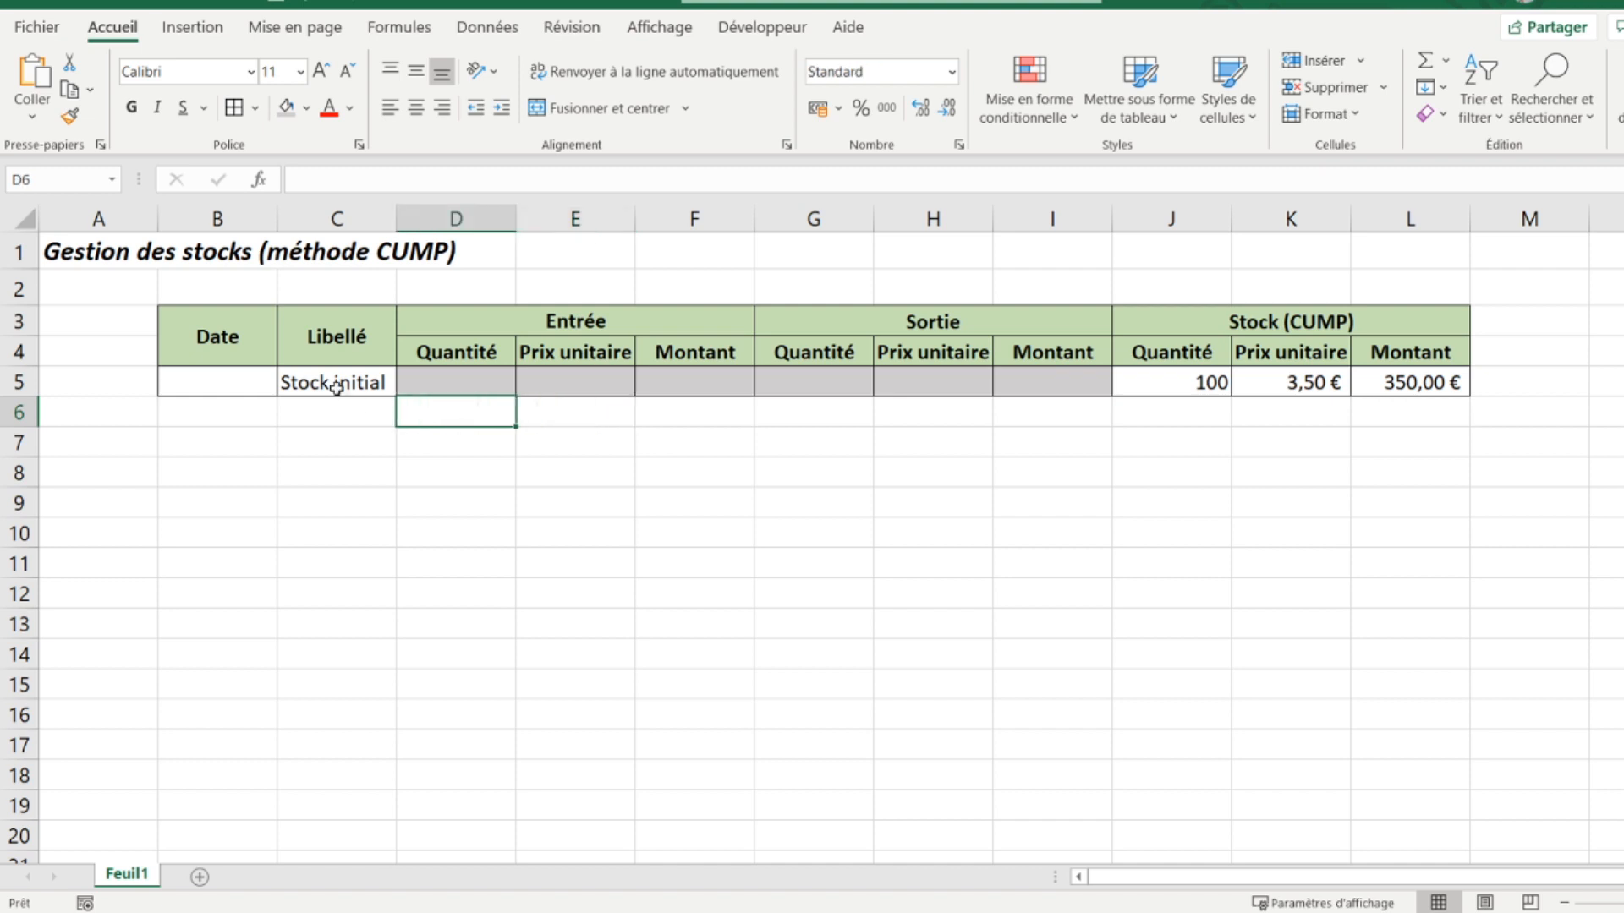
left_click(295, 421)
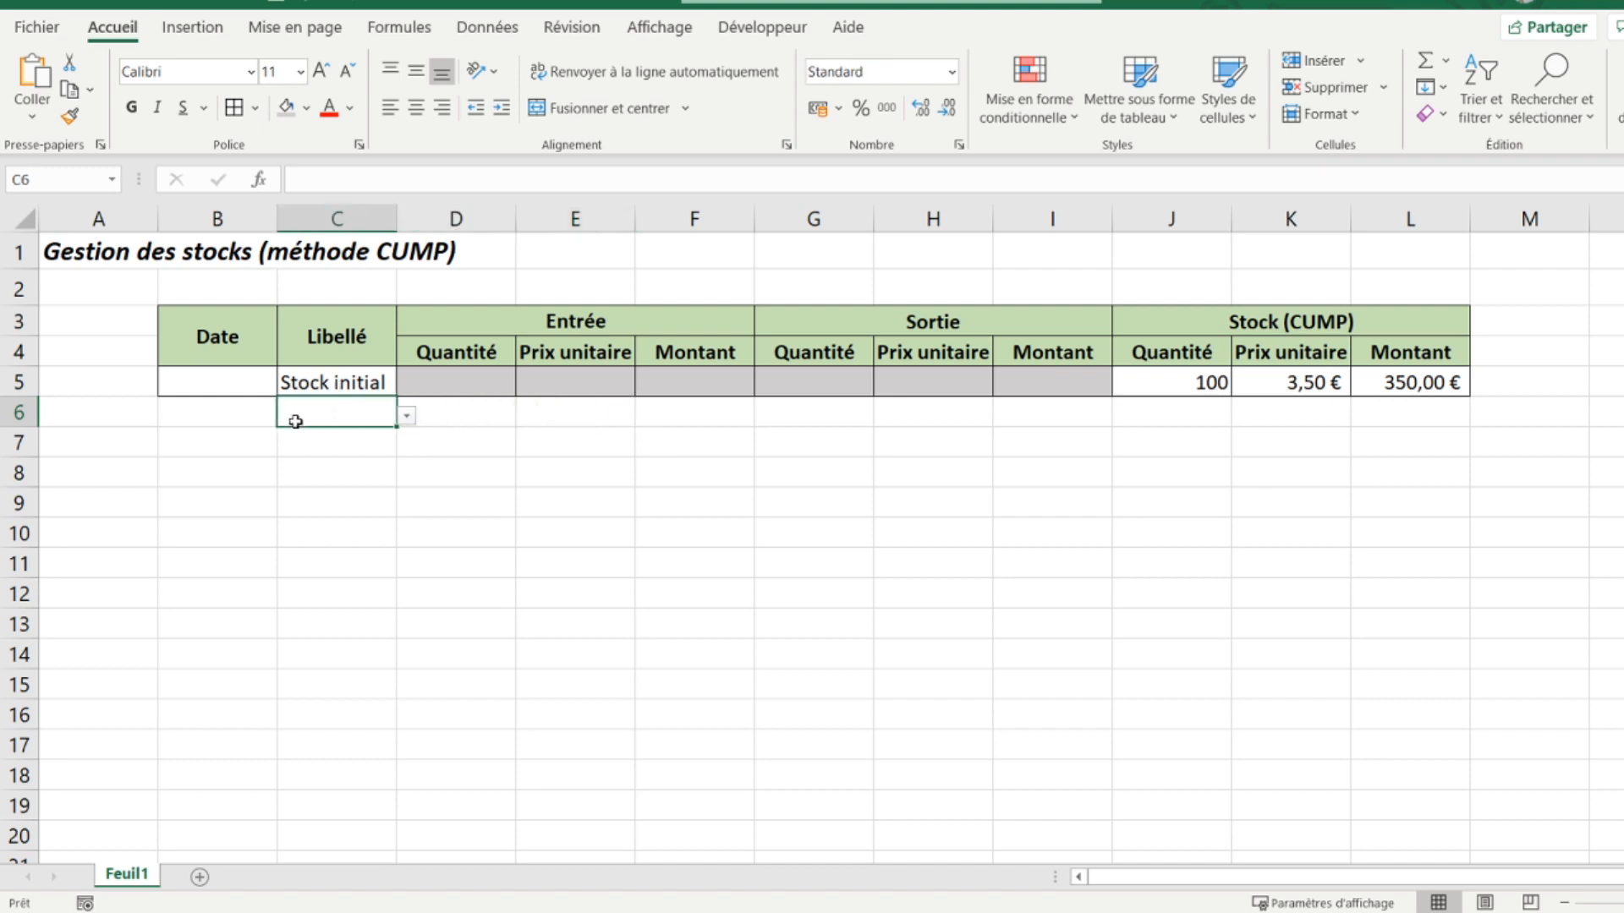
left_click(888, 415)
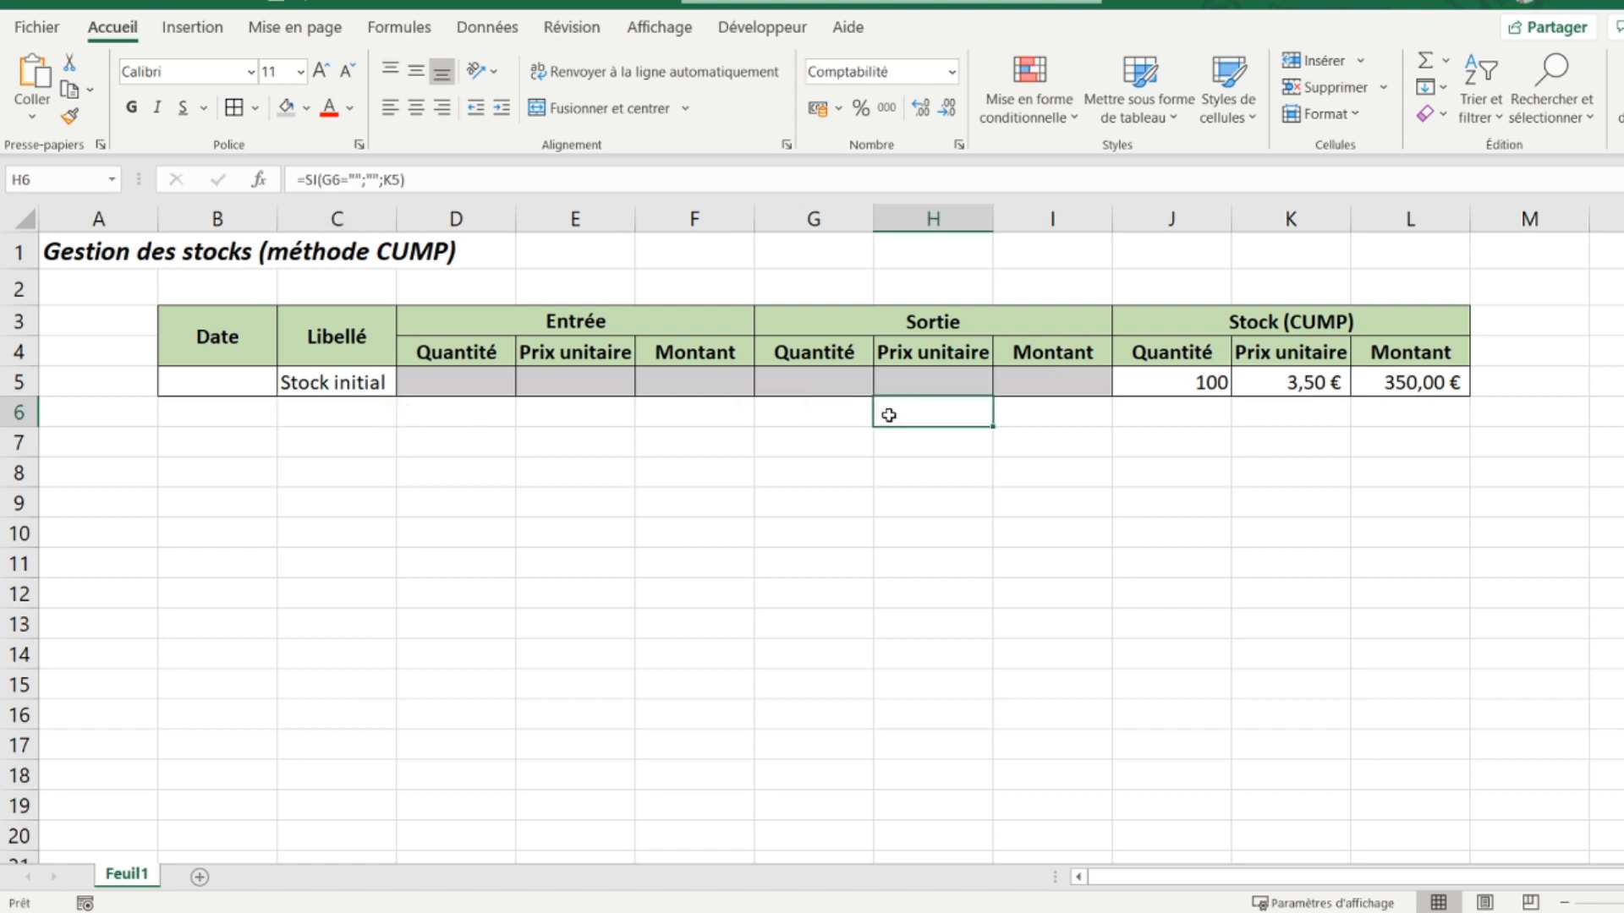
left_click(1272, 385)
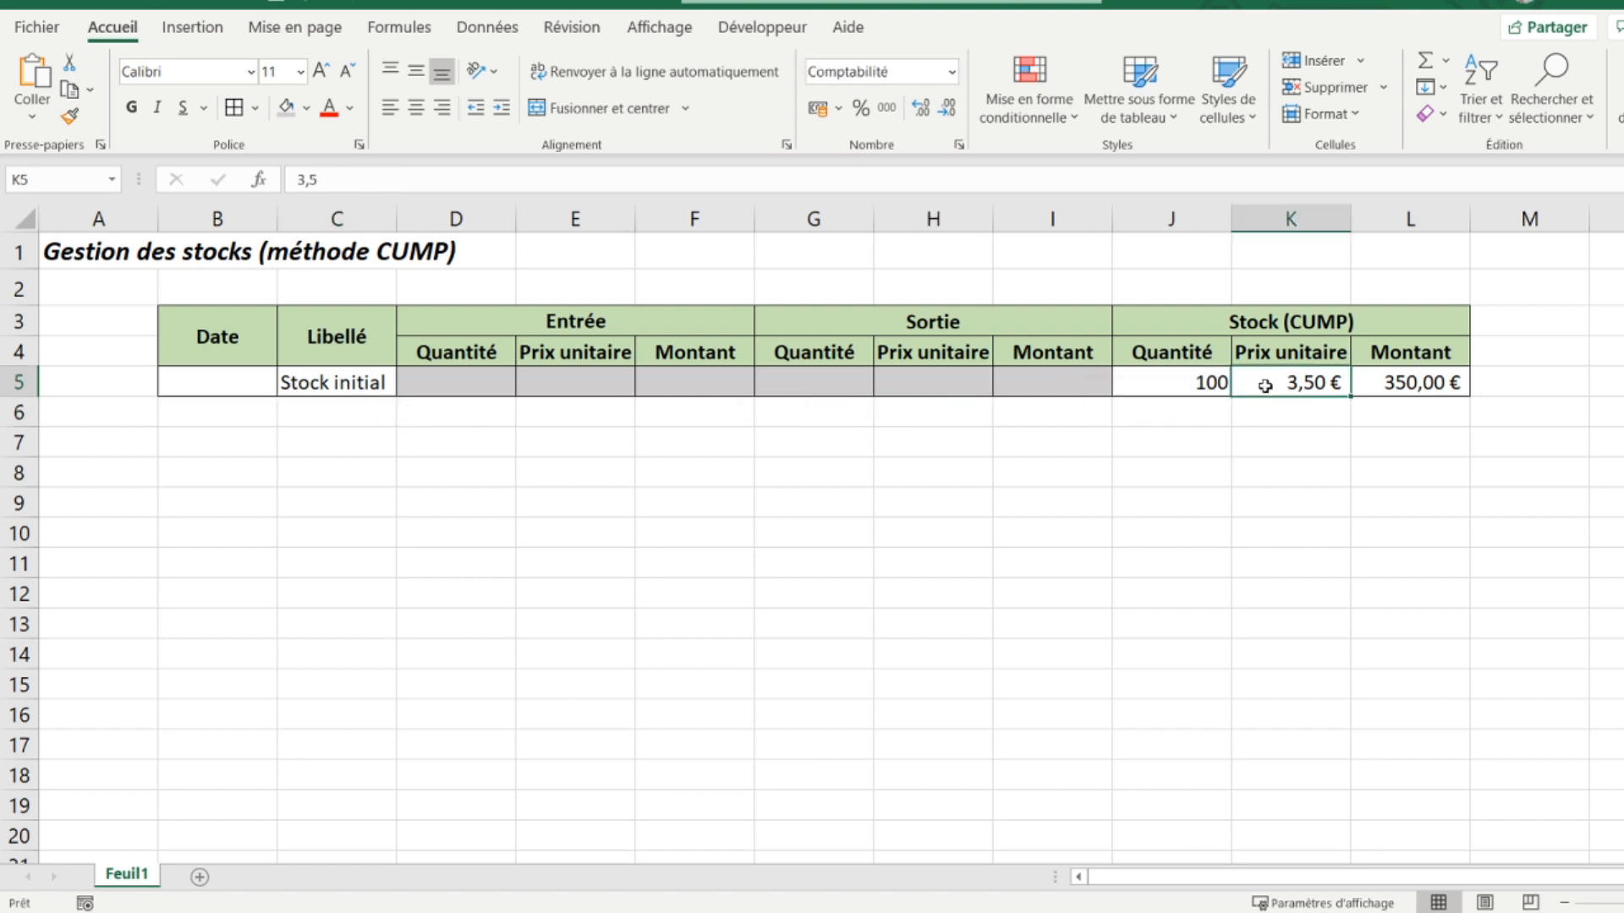
Step: Begin the Stock Prix unitaire formula in K6 with a SI test for C6="Entrée"
left_click(1266, 409)
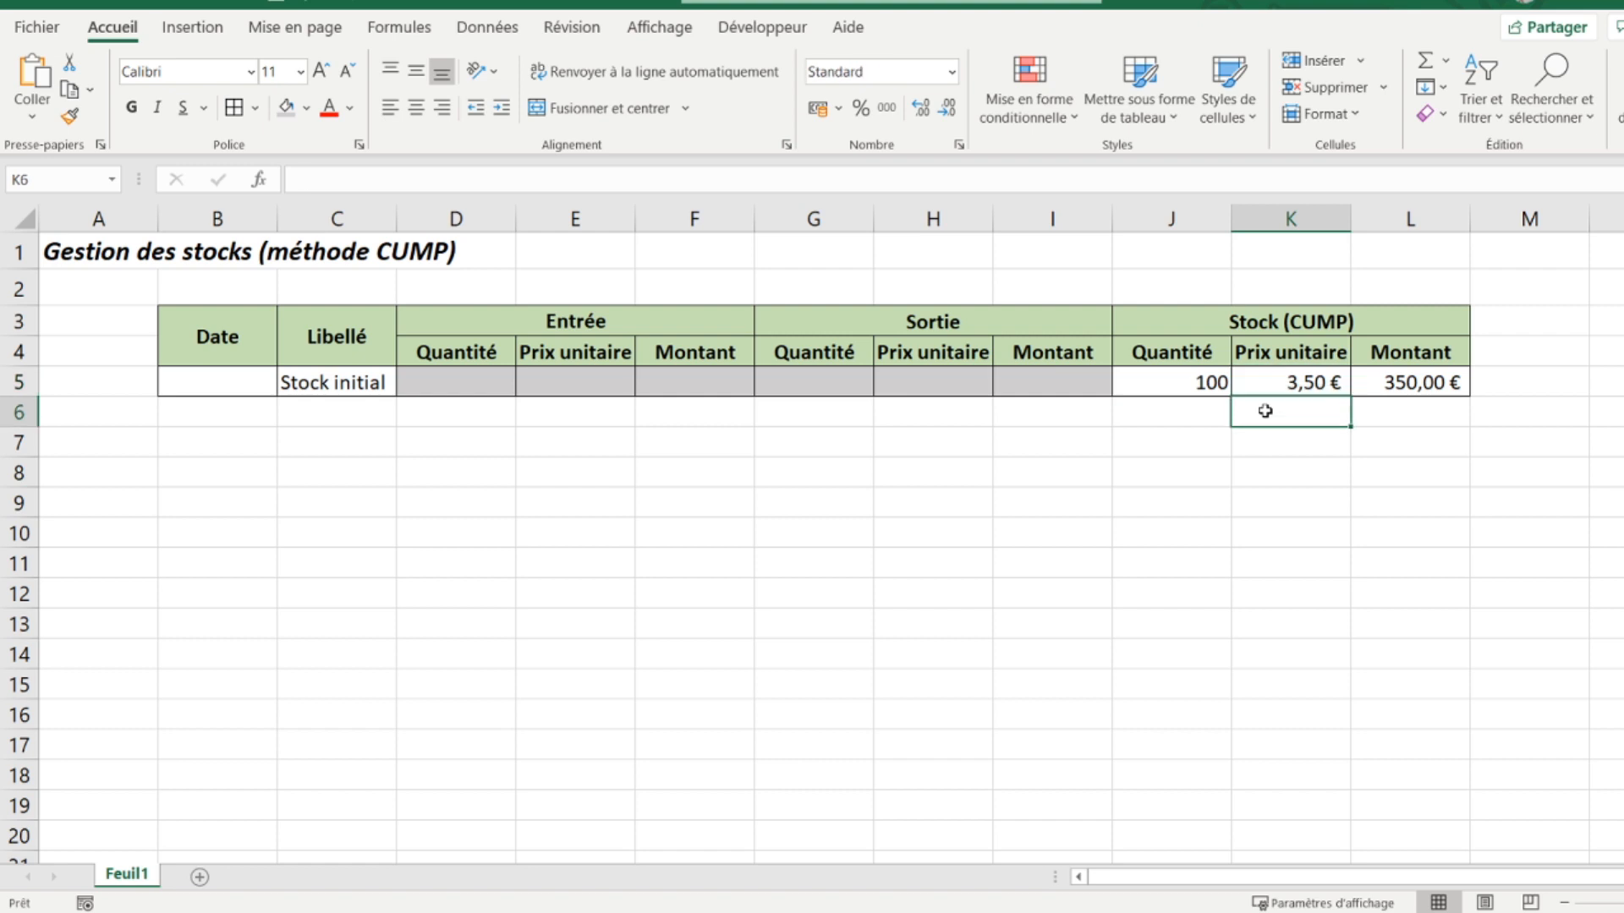
type("=")
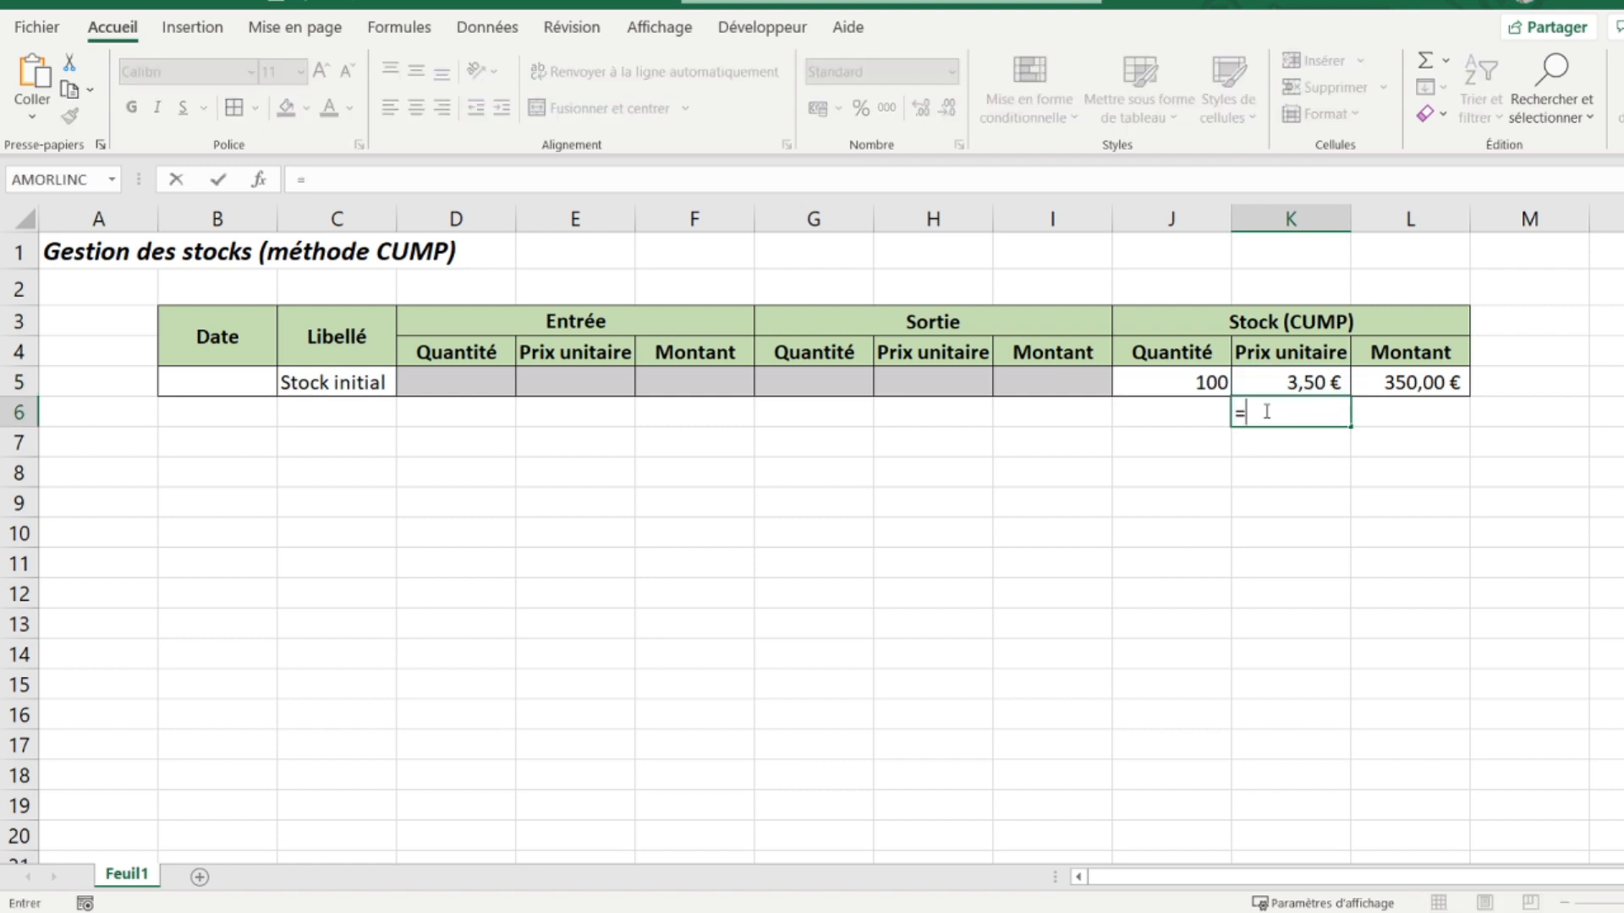
type("si(")
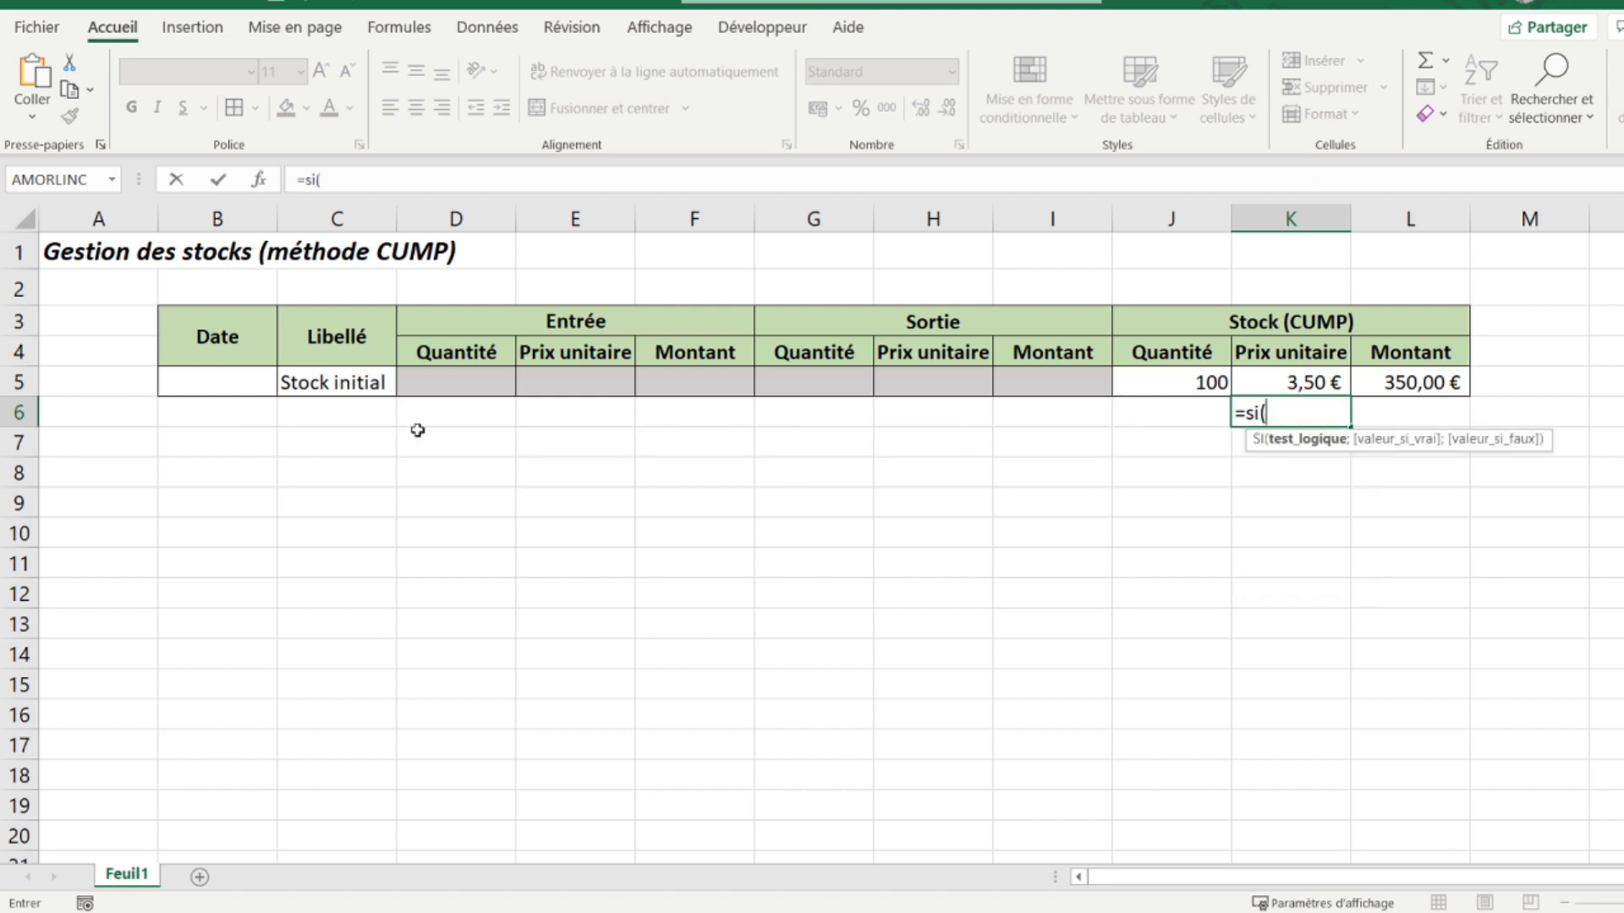
left_click(349, 419)
type("=")
type("\"Entr")
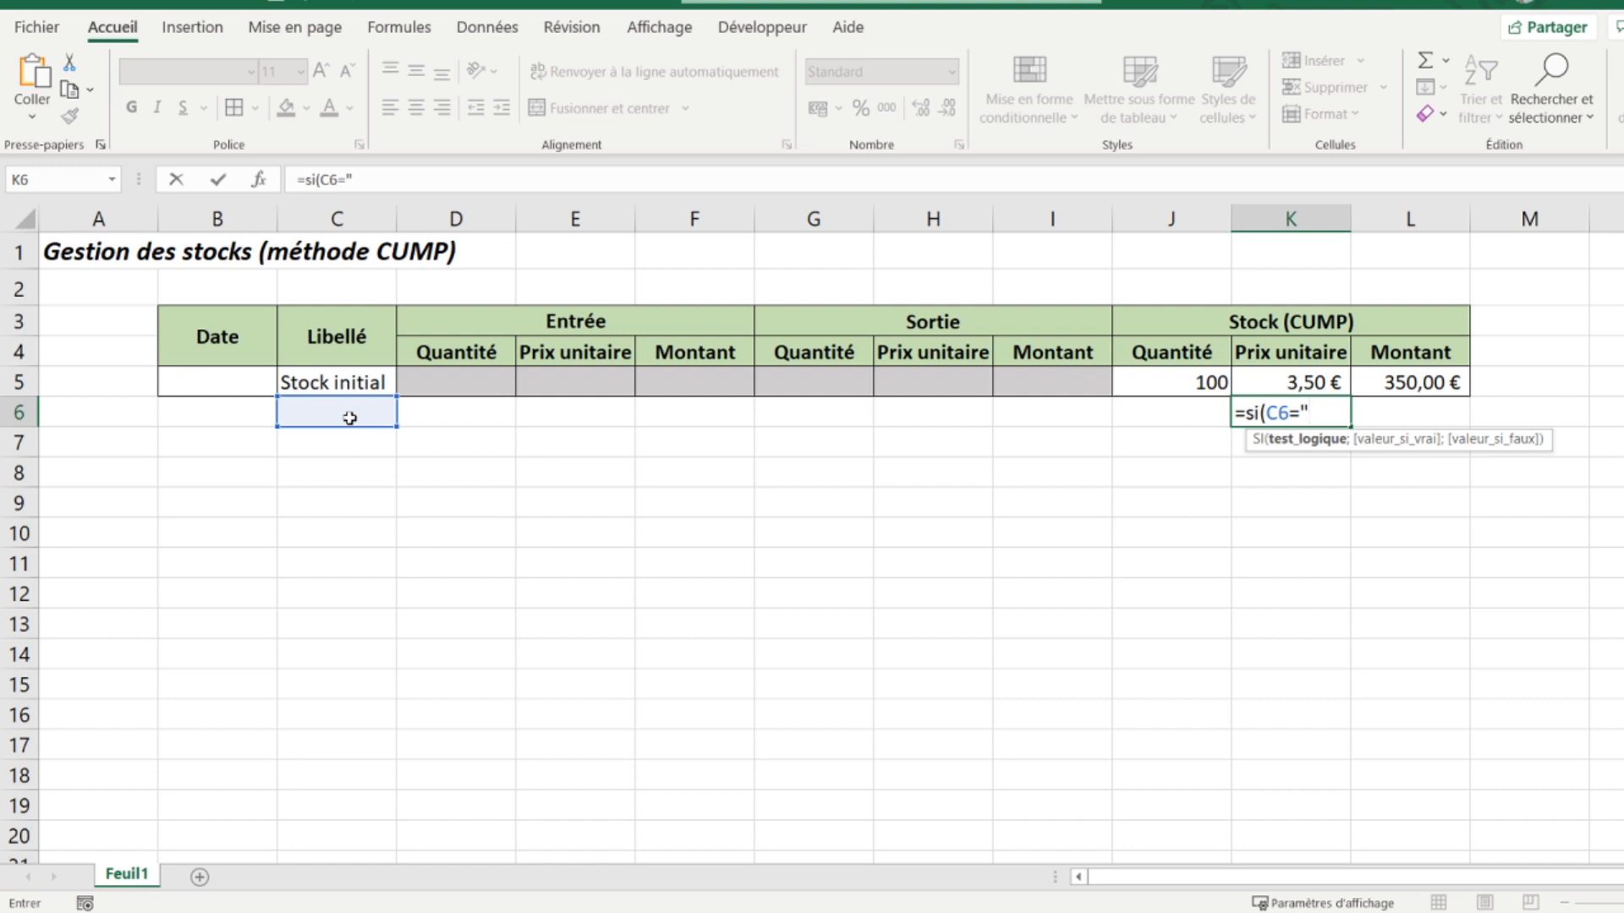
type("ée\";")
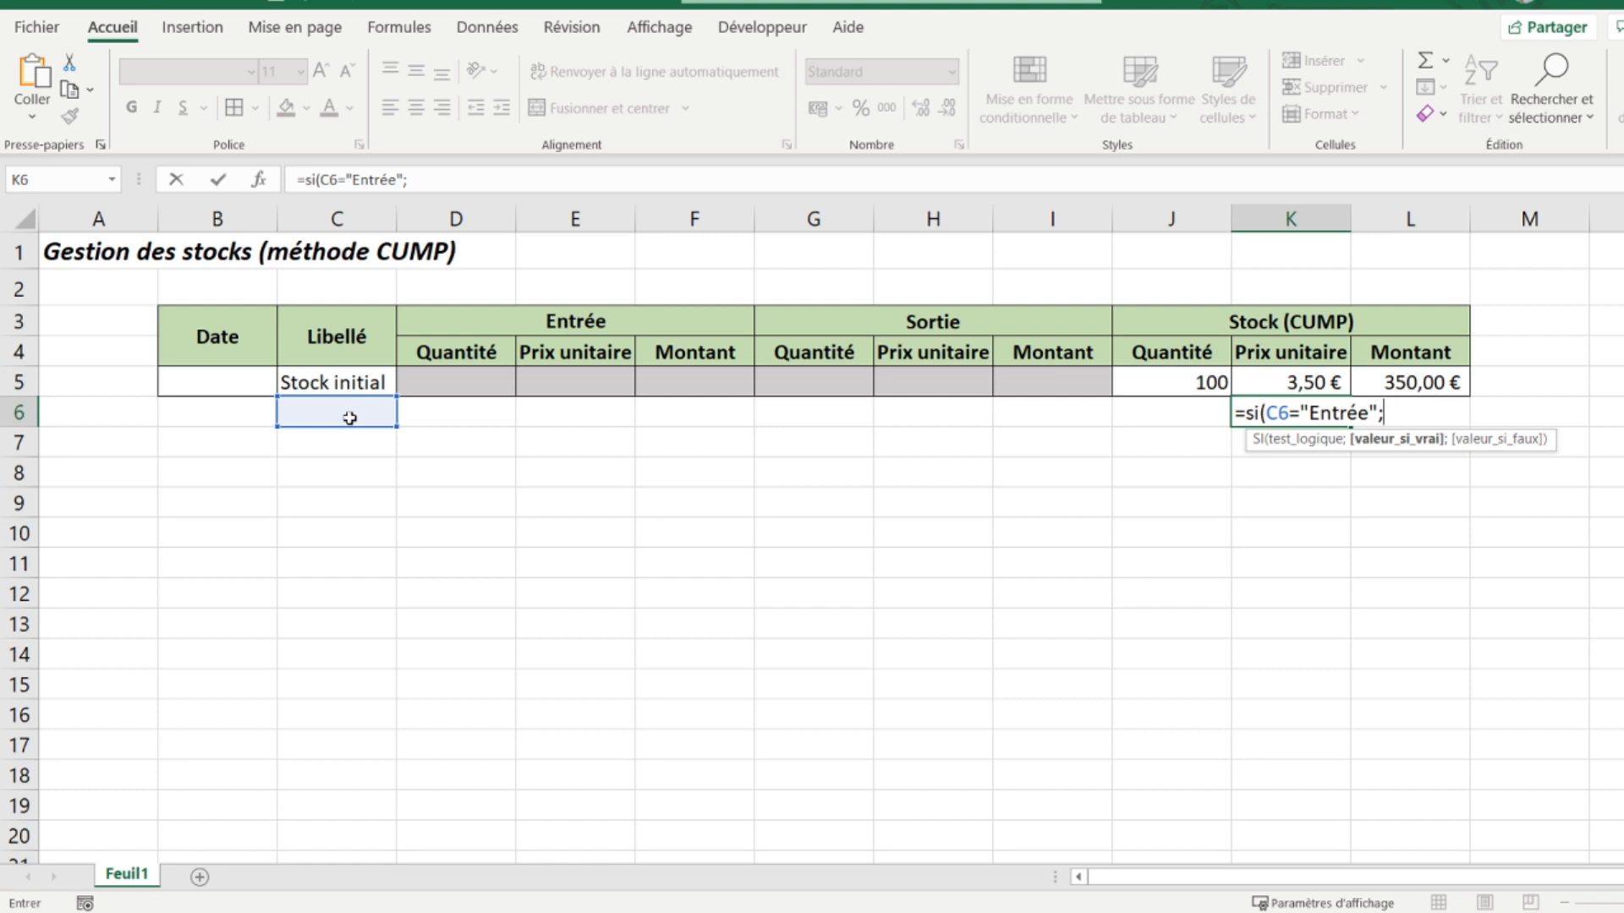
Step: Add (L5+D6)/J5+D6 as the value returned by the K6 formula when the Libellé is Entrée
left_click(1374, 382)
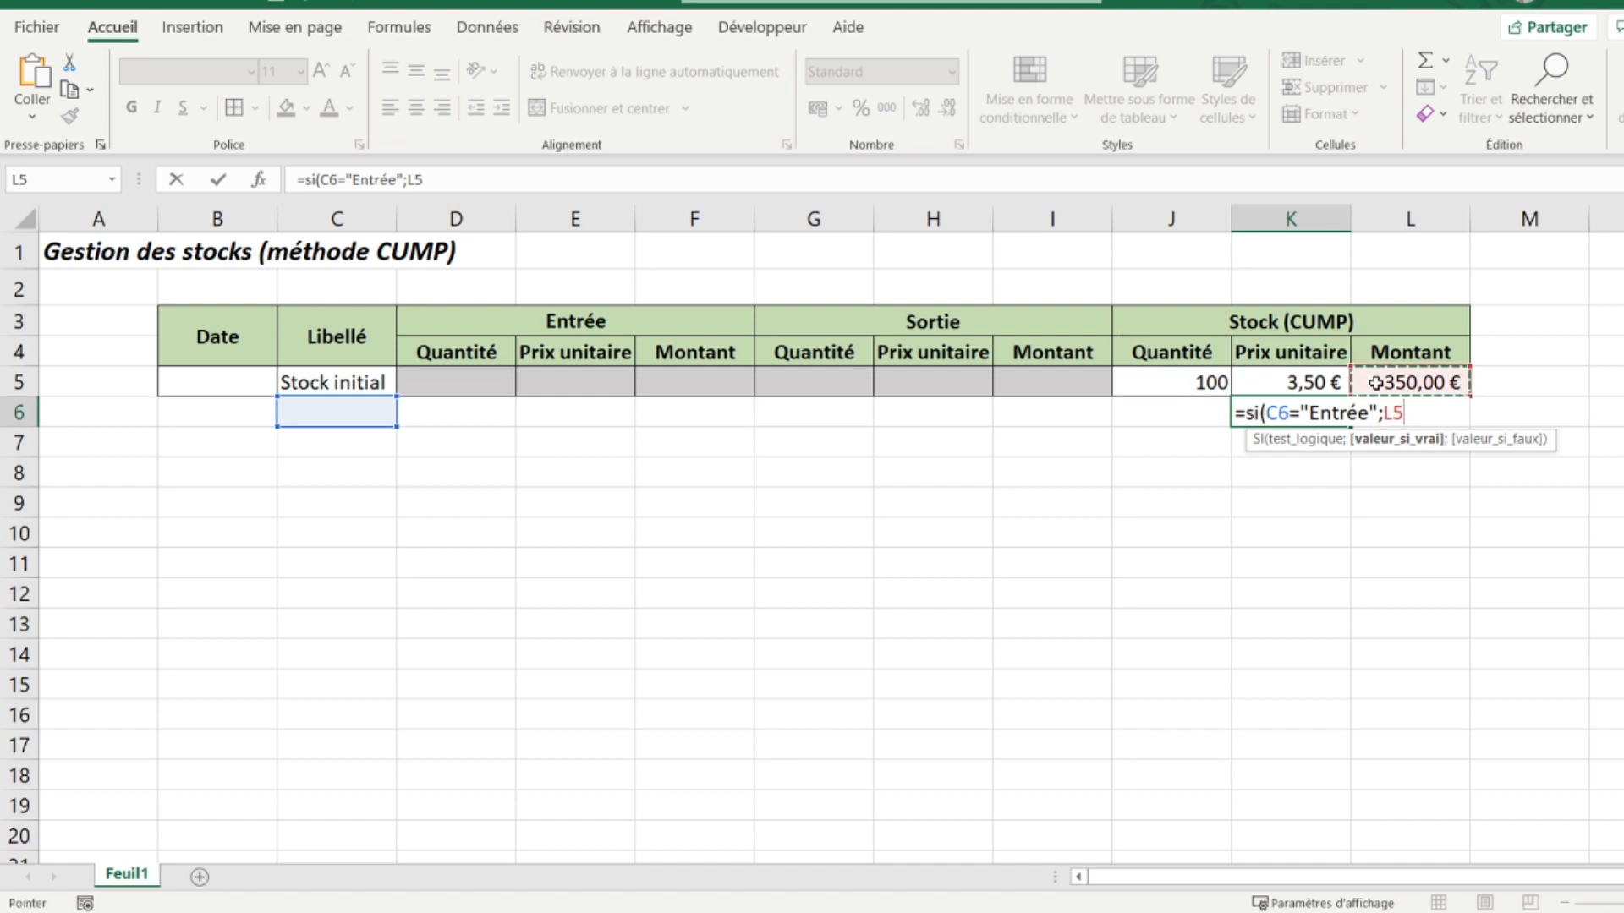
left_click(410, 180)
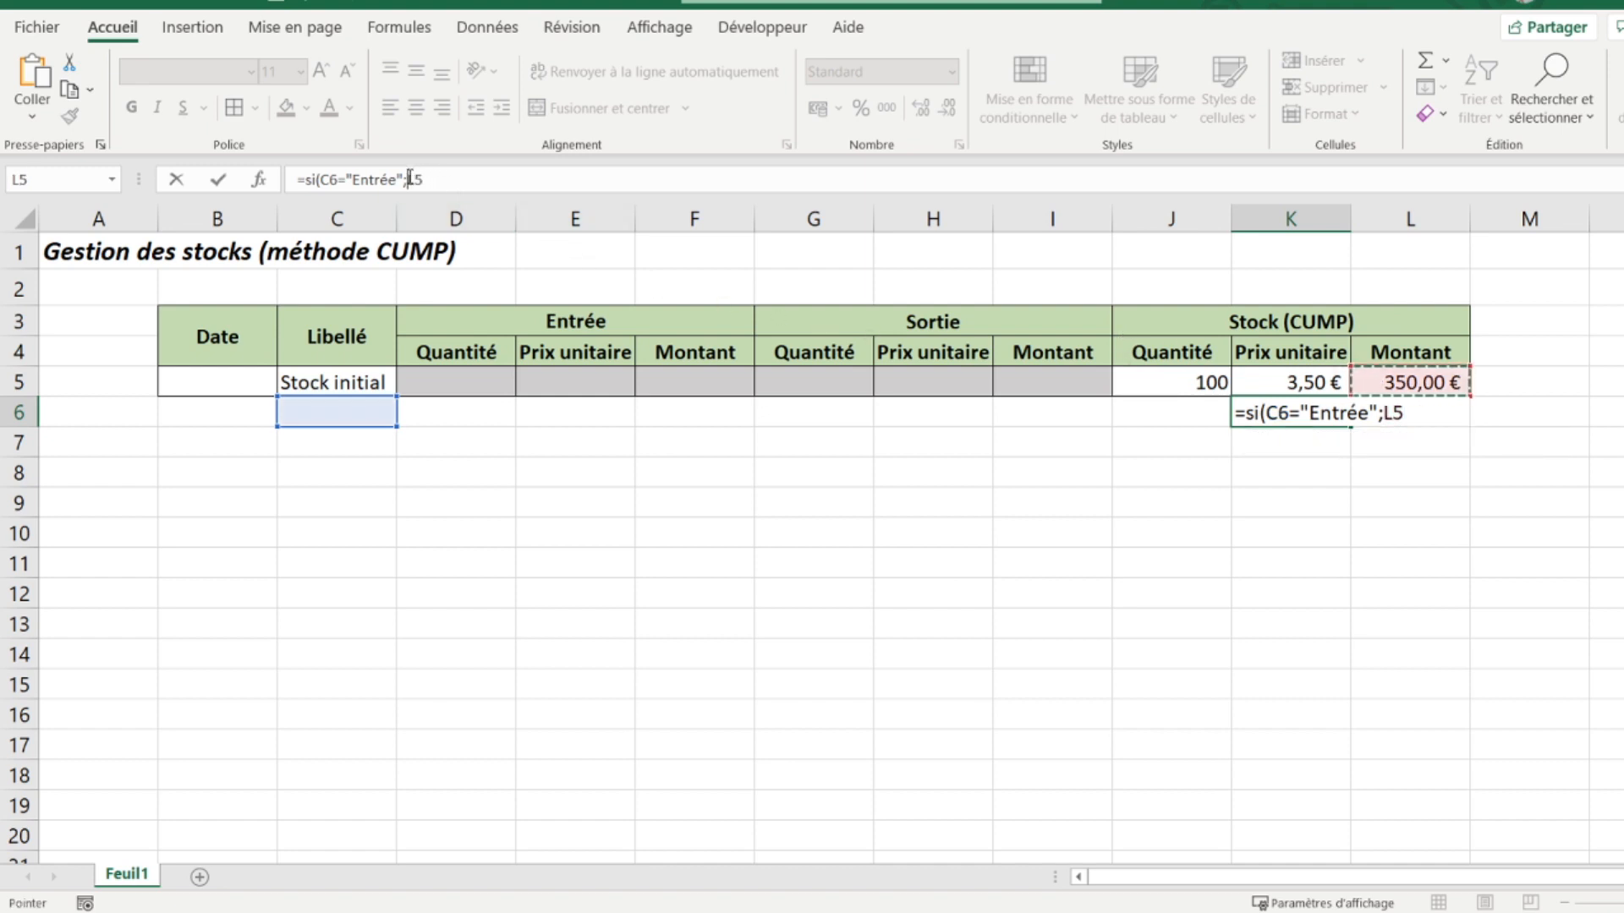
type("(L5")
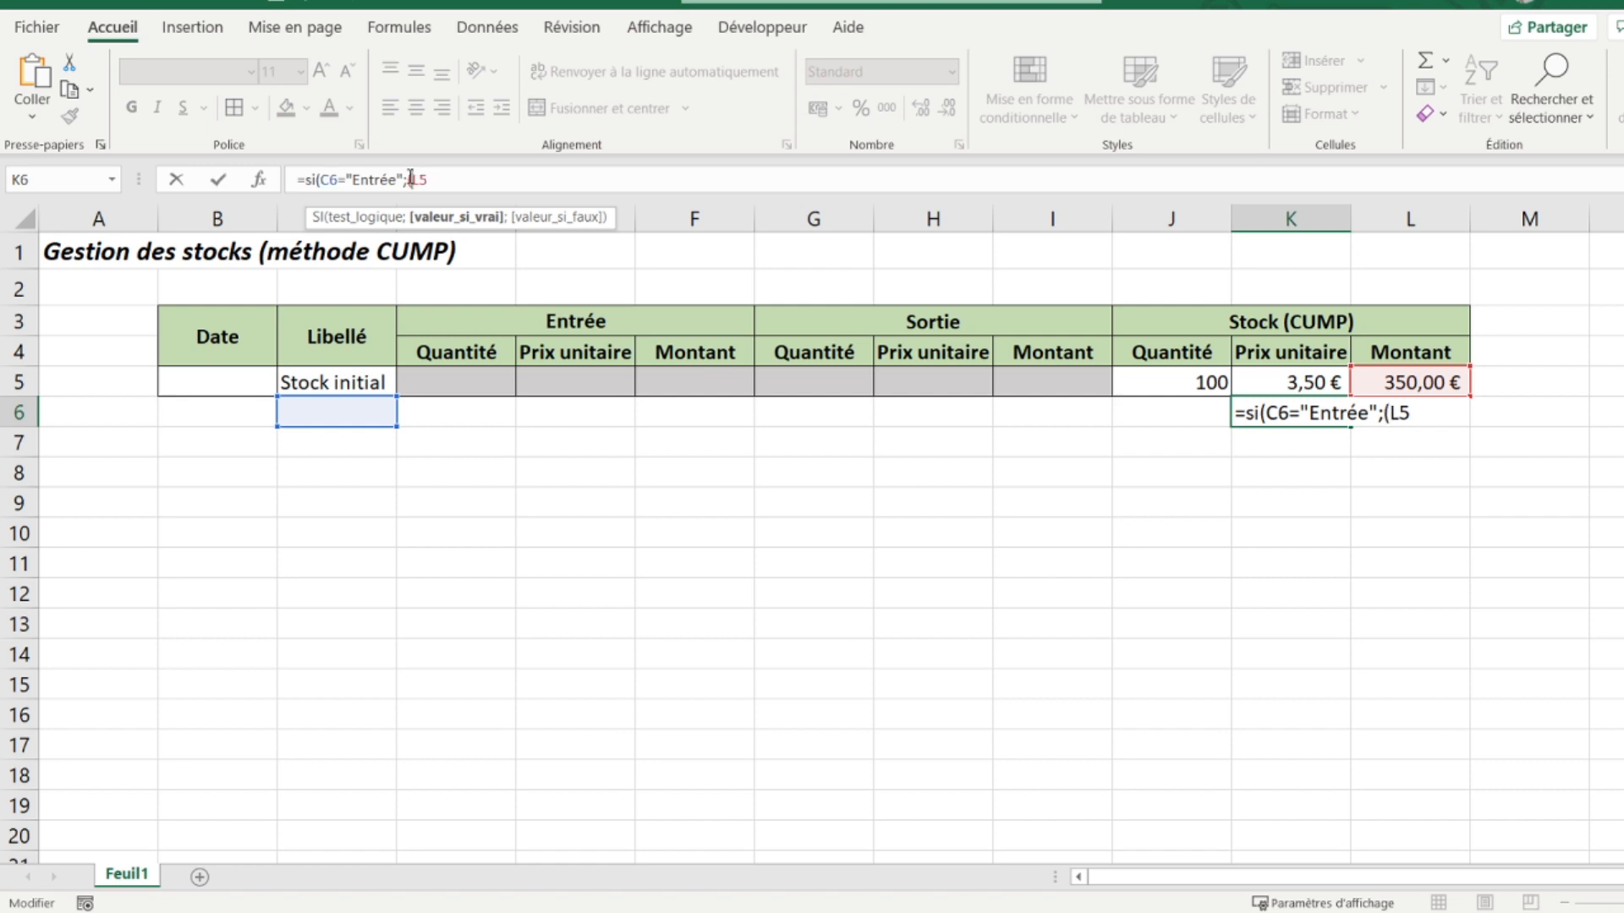
type("+")
left_click(449, 412)
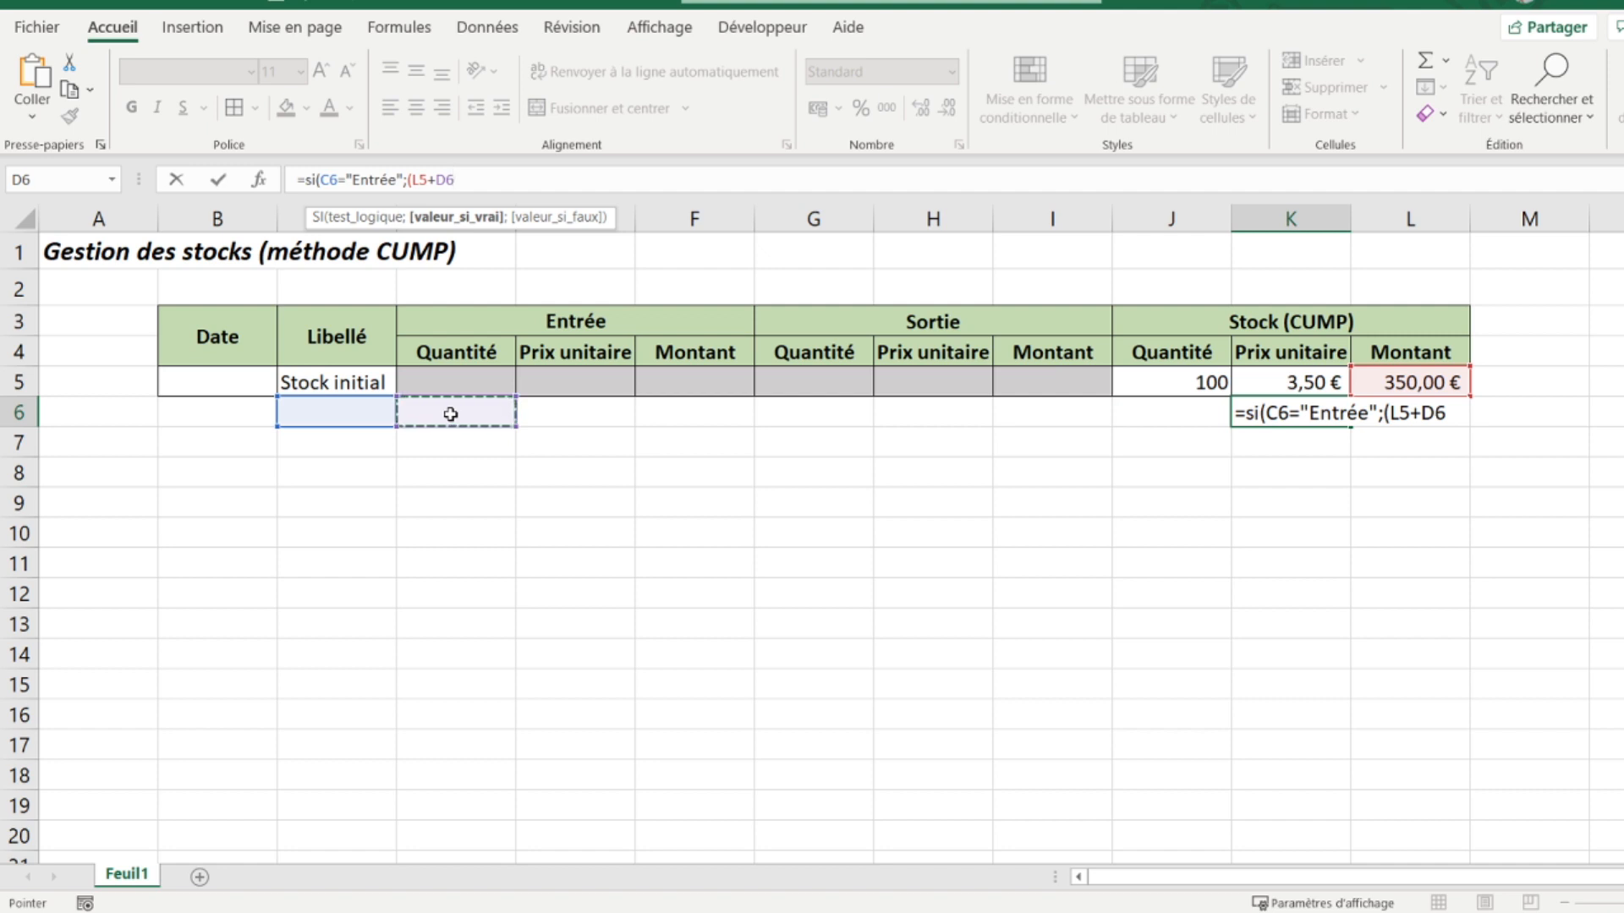
type(")/")
left_click(1155, 381)
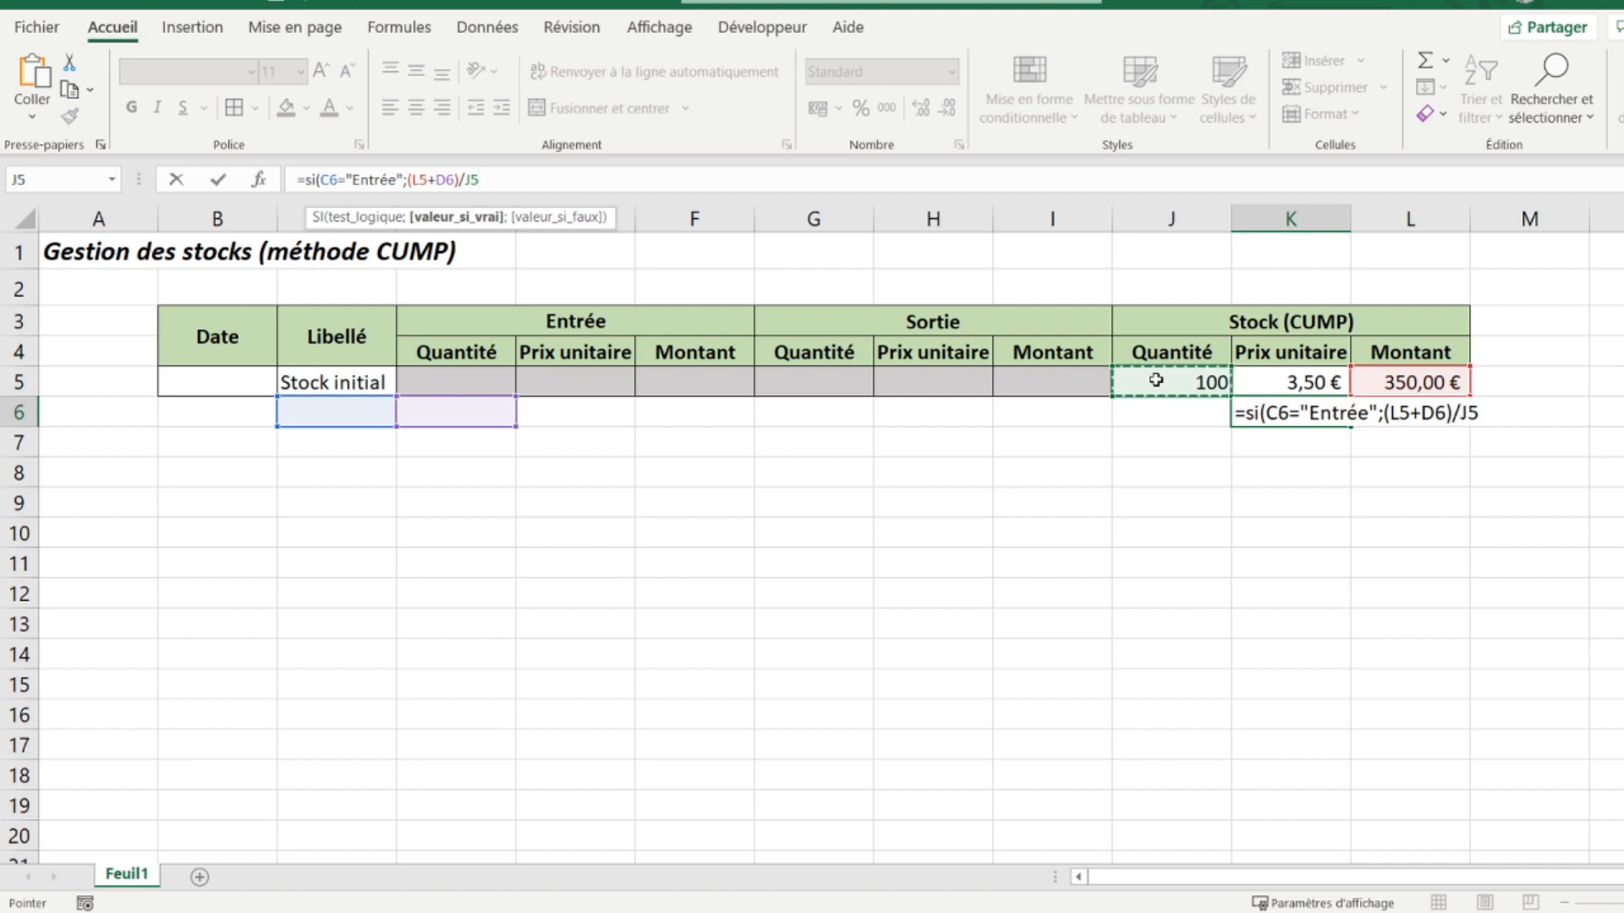
type("+")
left_click(461, 410)
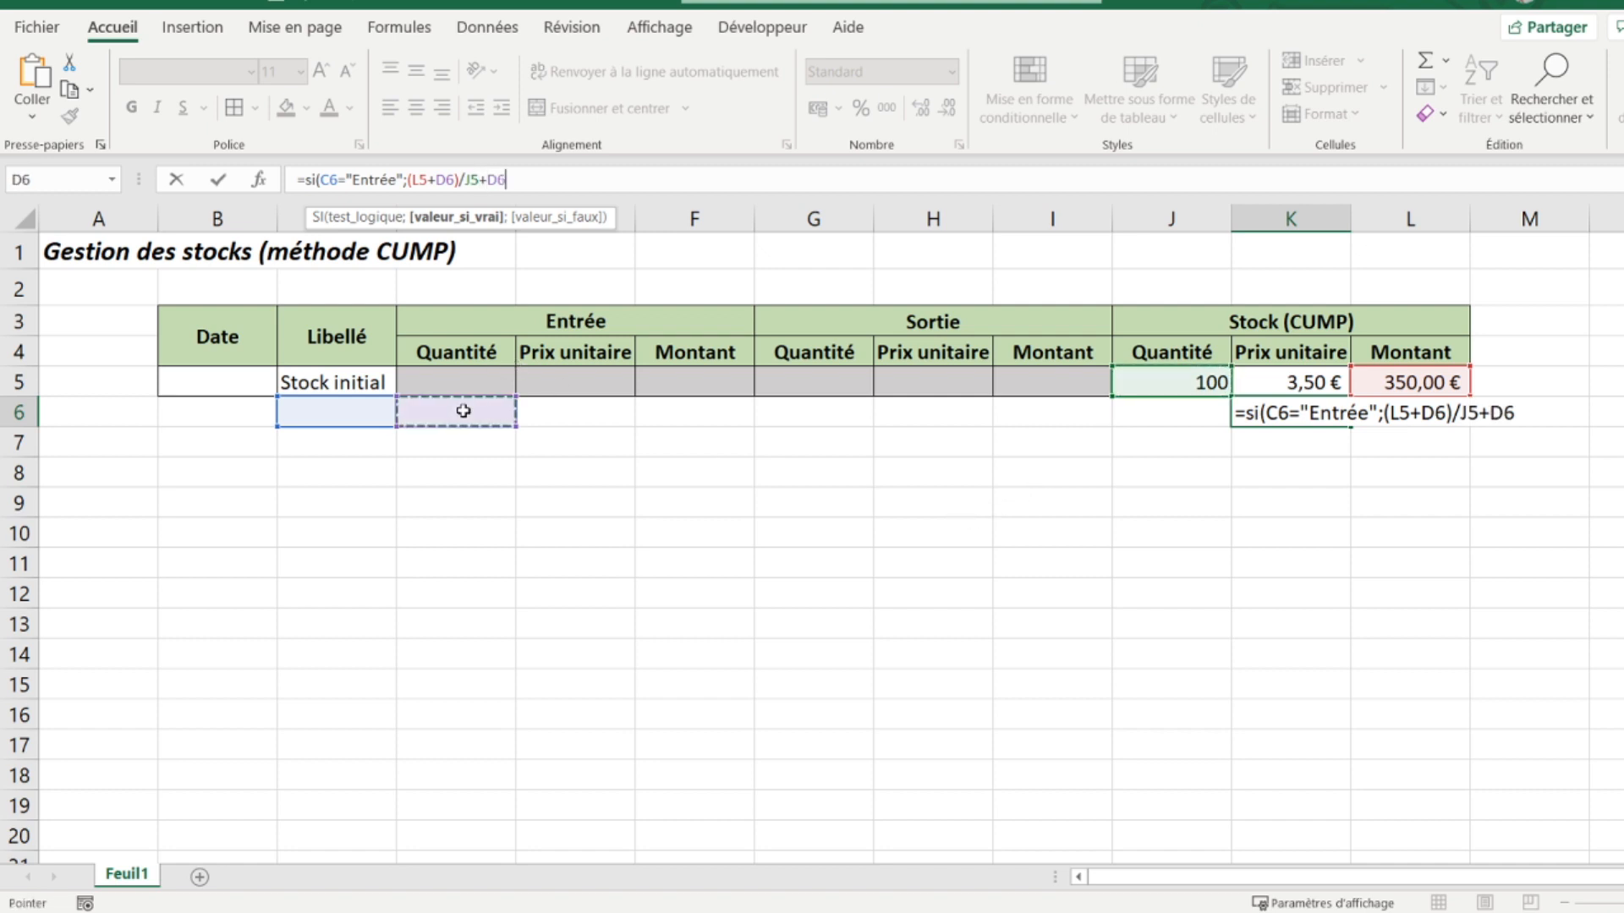
Step: Correct the Entrée calculation in the K6 formula to (L5+F6)/(J5+D6), using the entry amount and grouping the divisor
left_click(455, 180)
key("BackSpace")
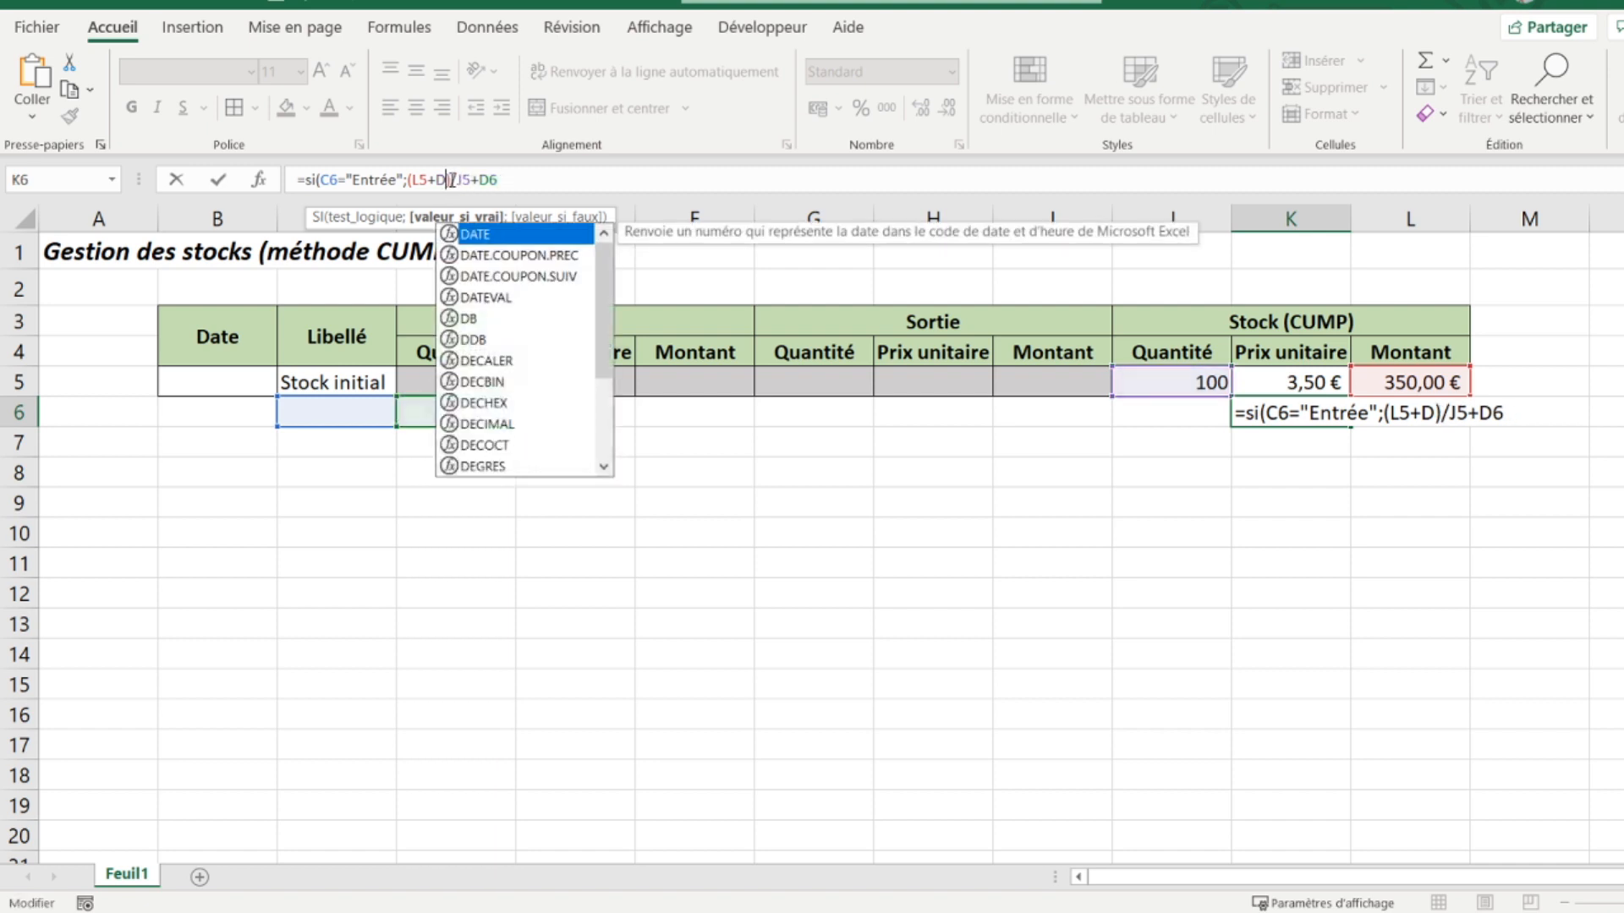
key("BackSpace")
left_click(674, 409)
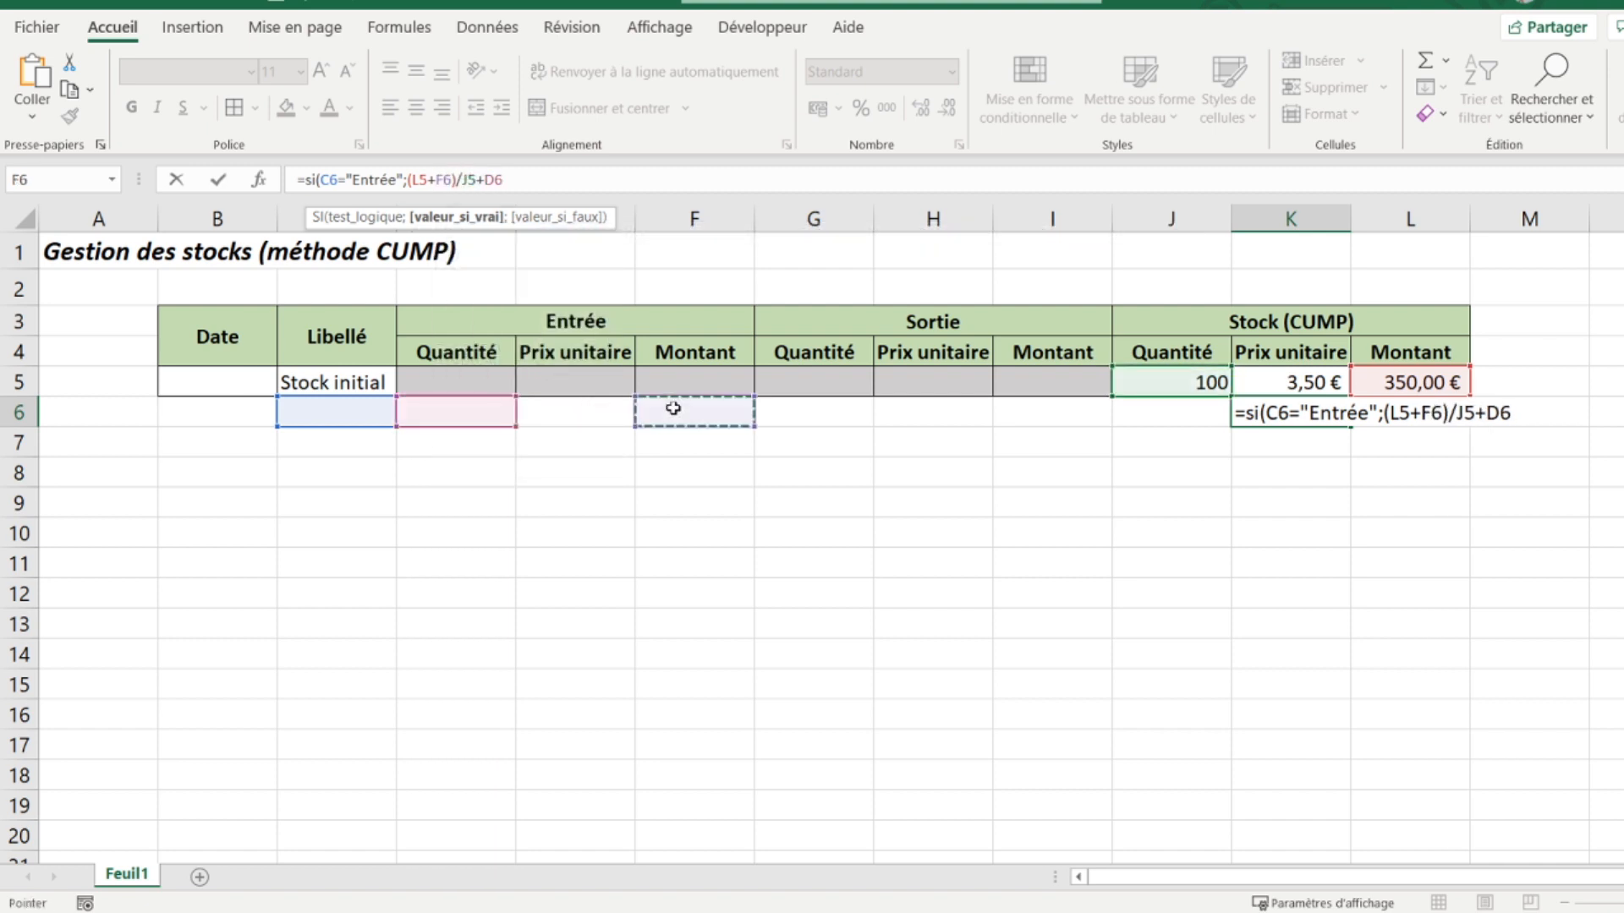
left_click(464, 178)
type("(")
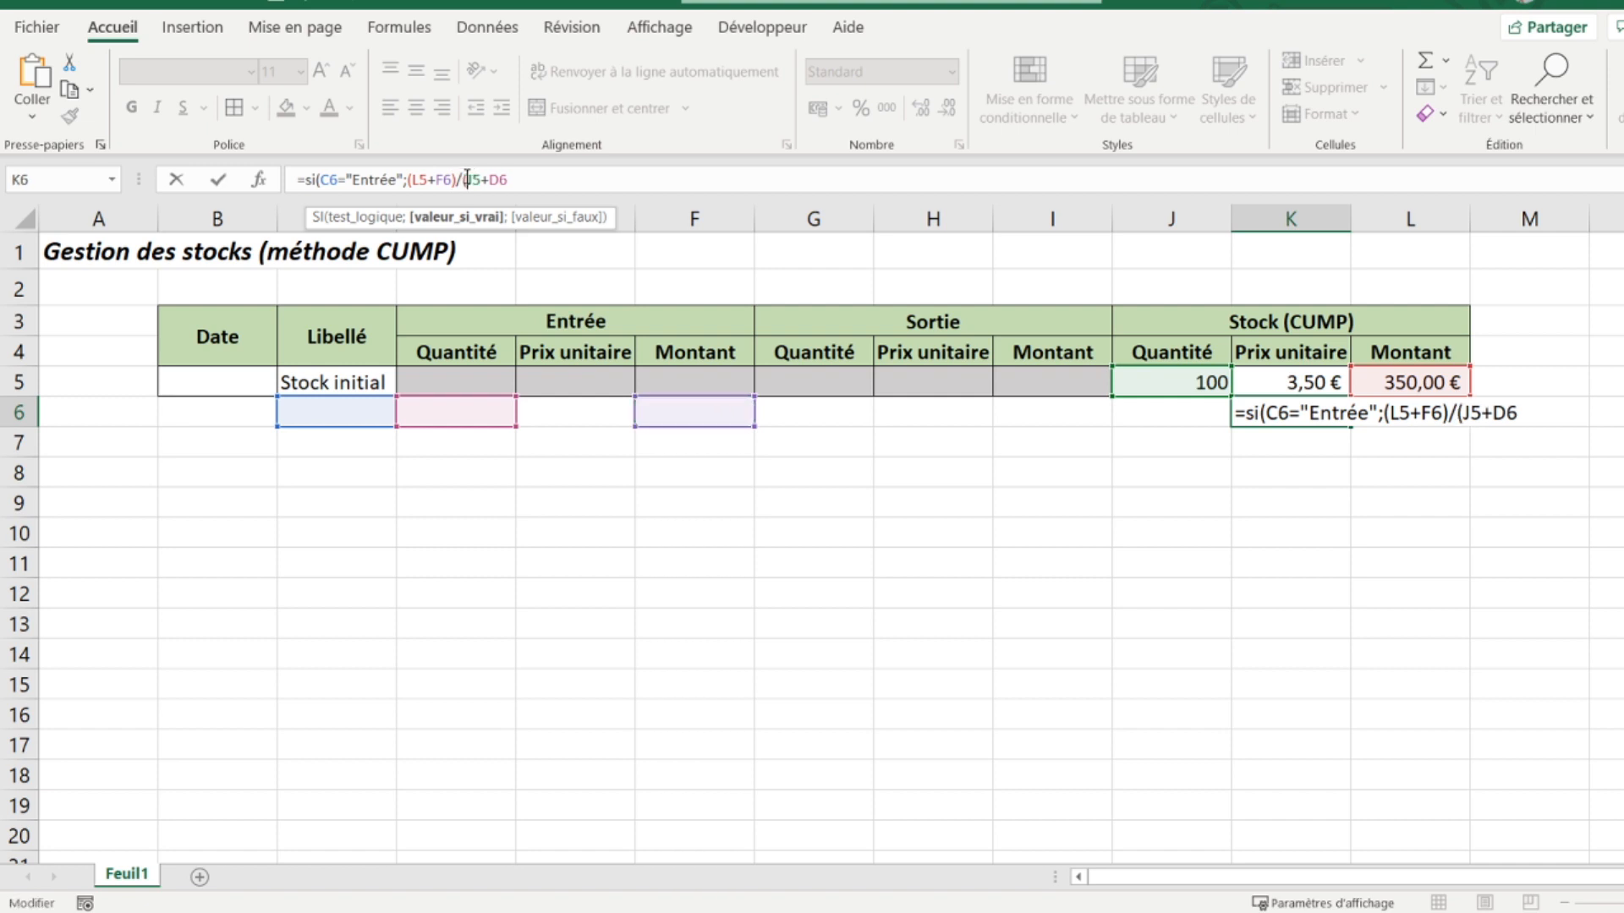
left_click(518, 179)
type(")")
Step: Nest a second SI in the K6 formula as the false value, testing C6="Sortie"
type(";")
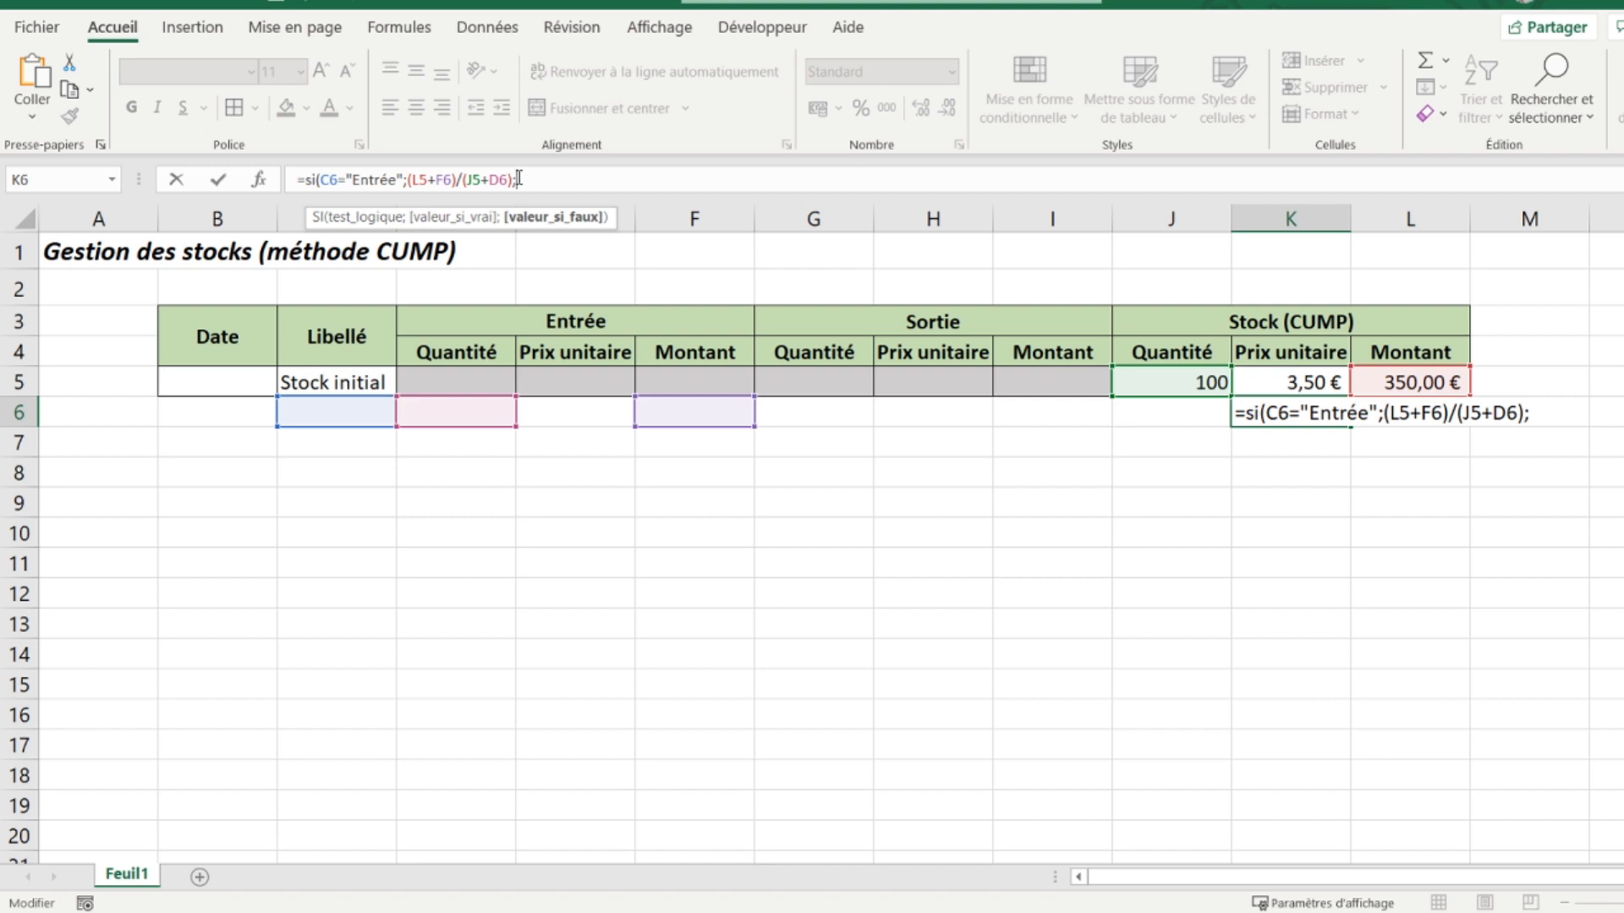
type("si(")
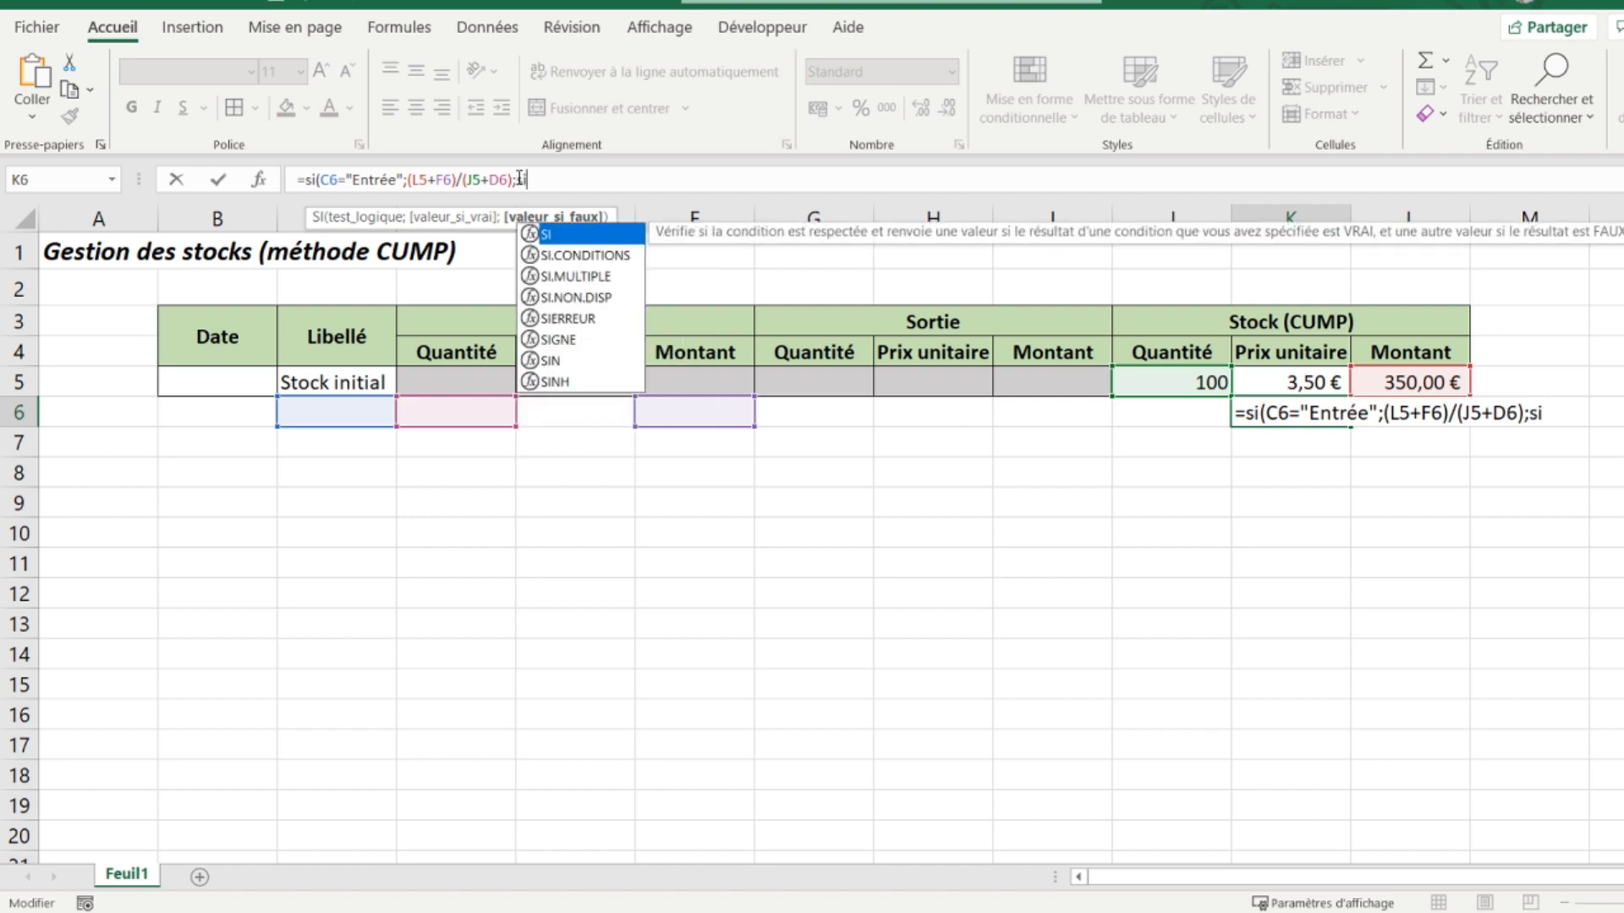
left_click(335, 410)
type("=")
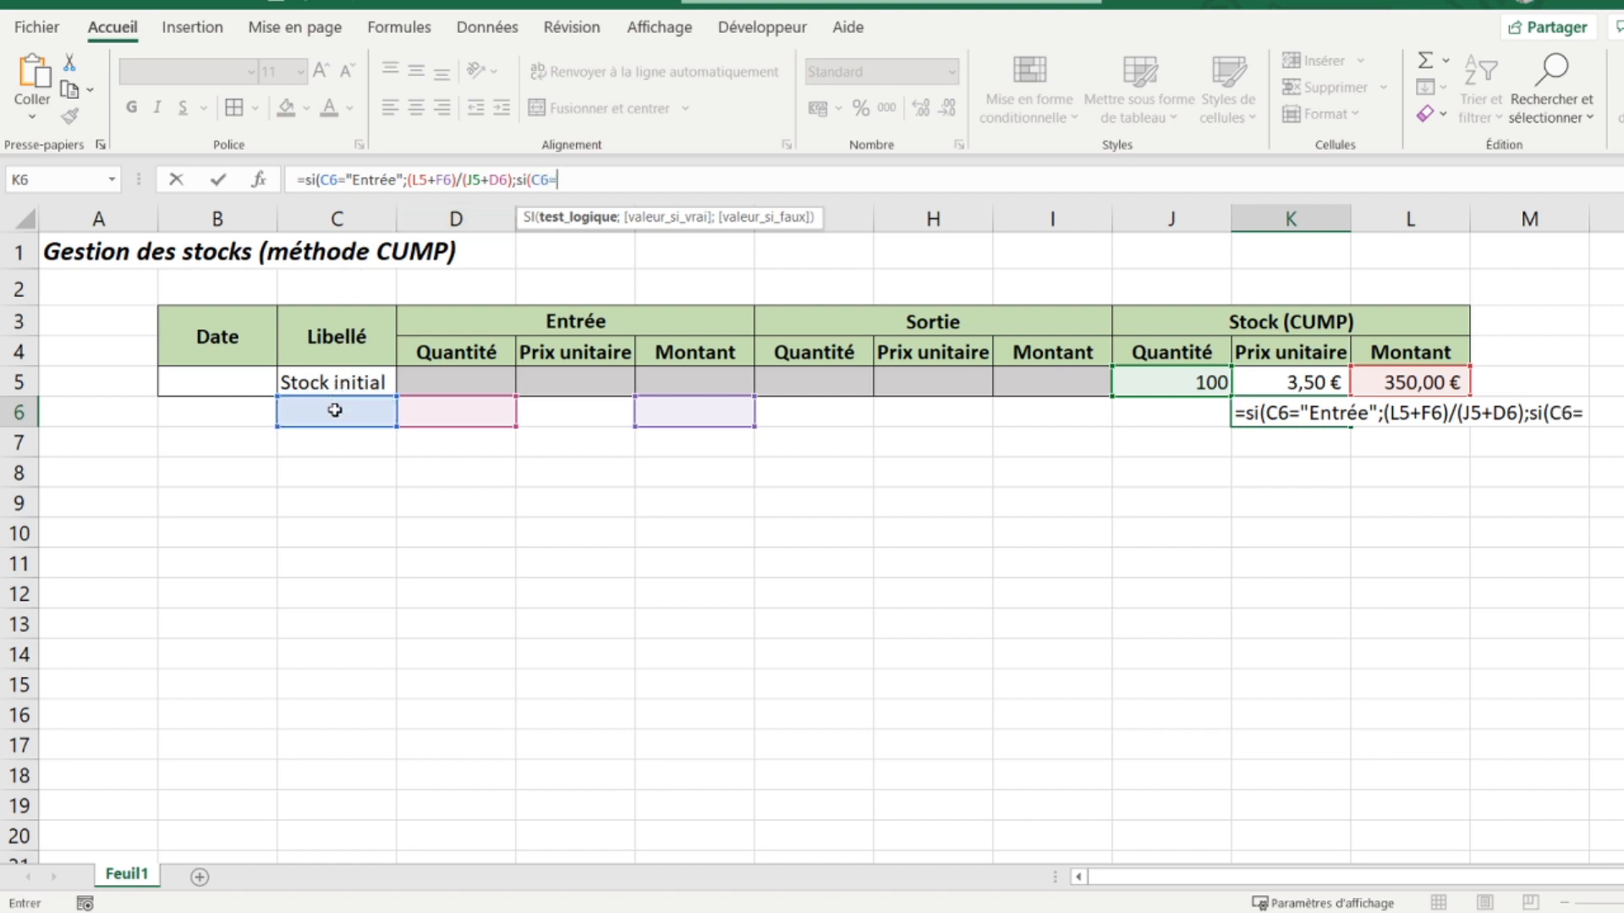
type("\"Sortie\";")
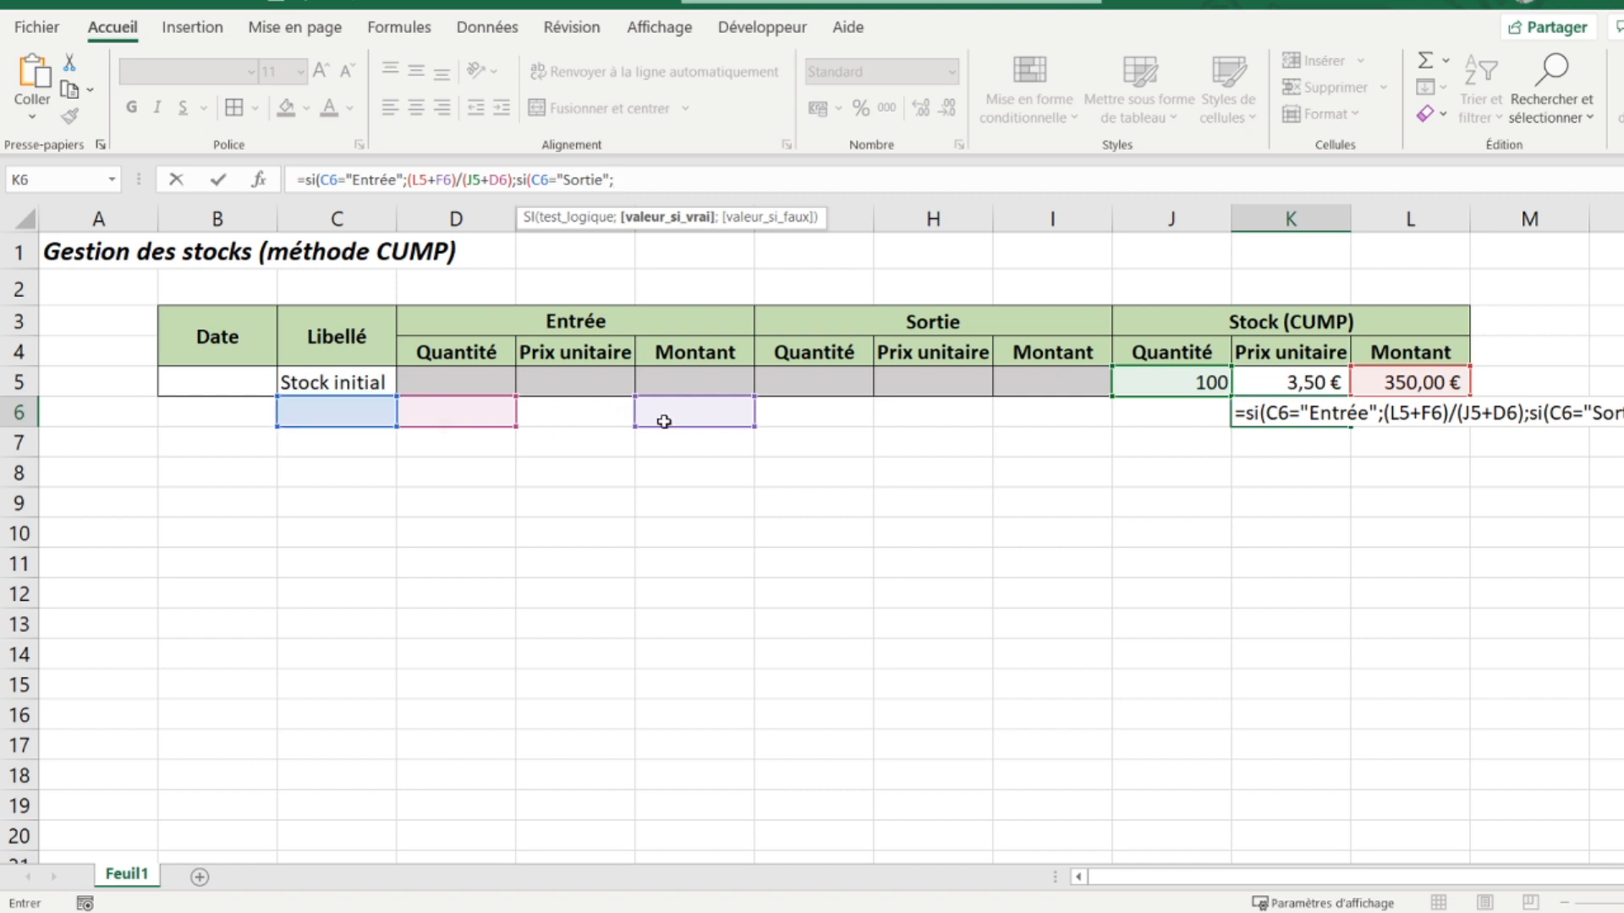
Step: Complete the K6 formula so that Sortie returns the previous unit price K5 and any other Libellé returns an empty text
left_click(1260, 385)
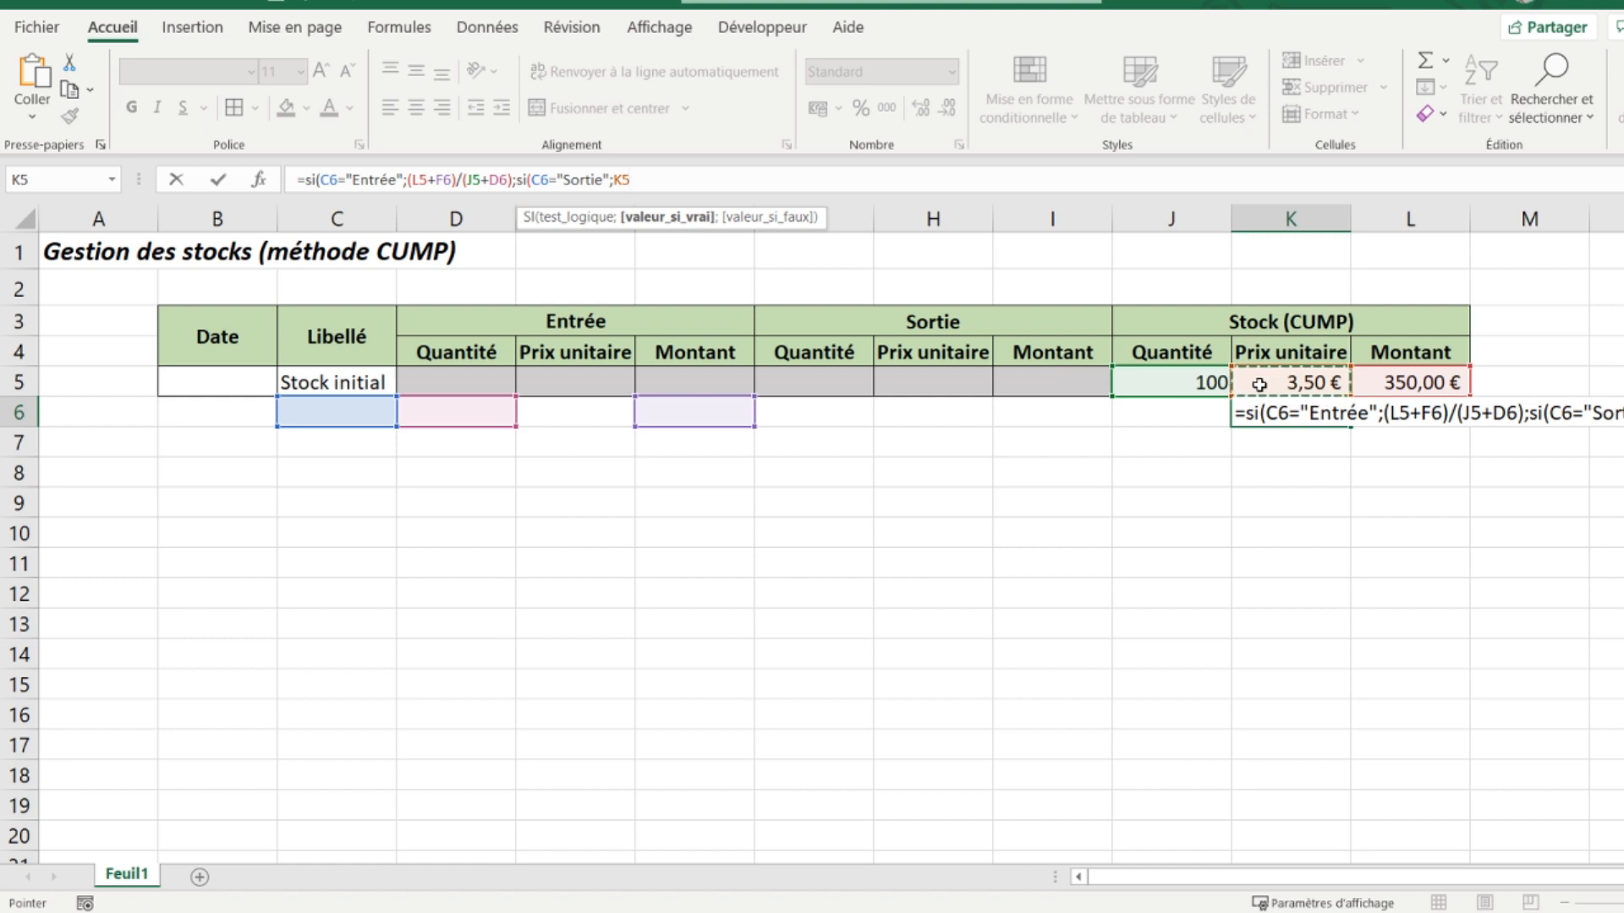
type(";")
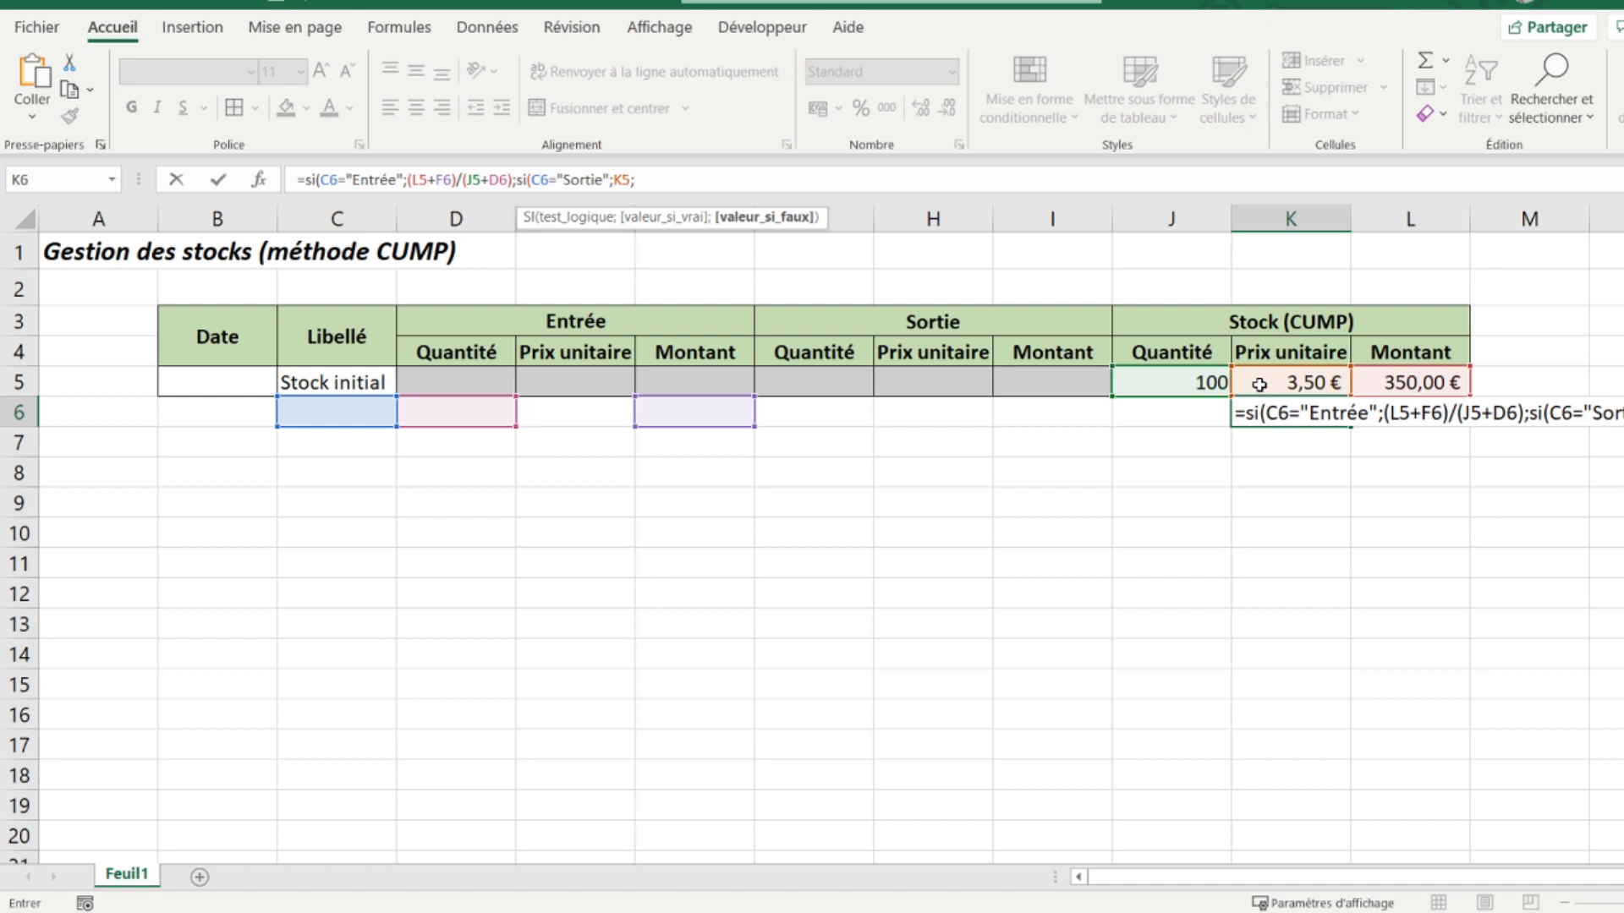
type("\"\")")
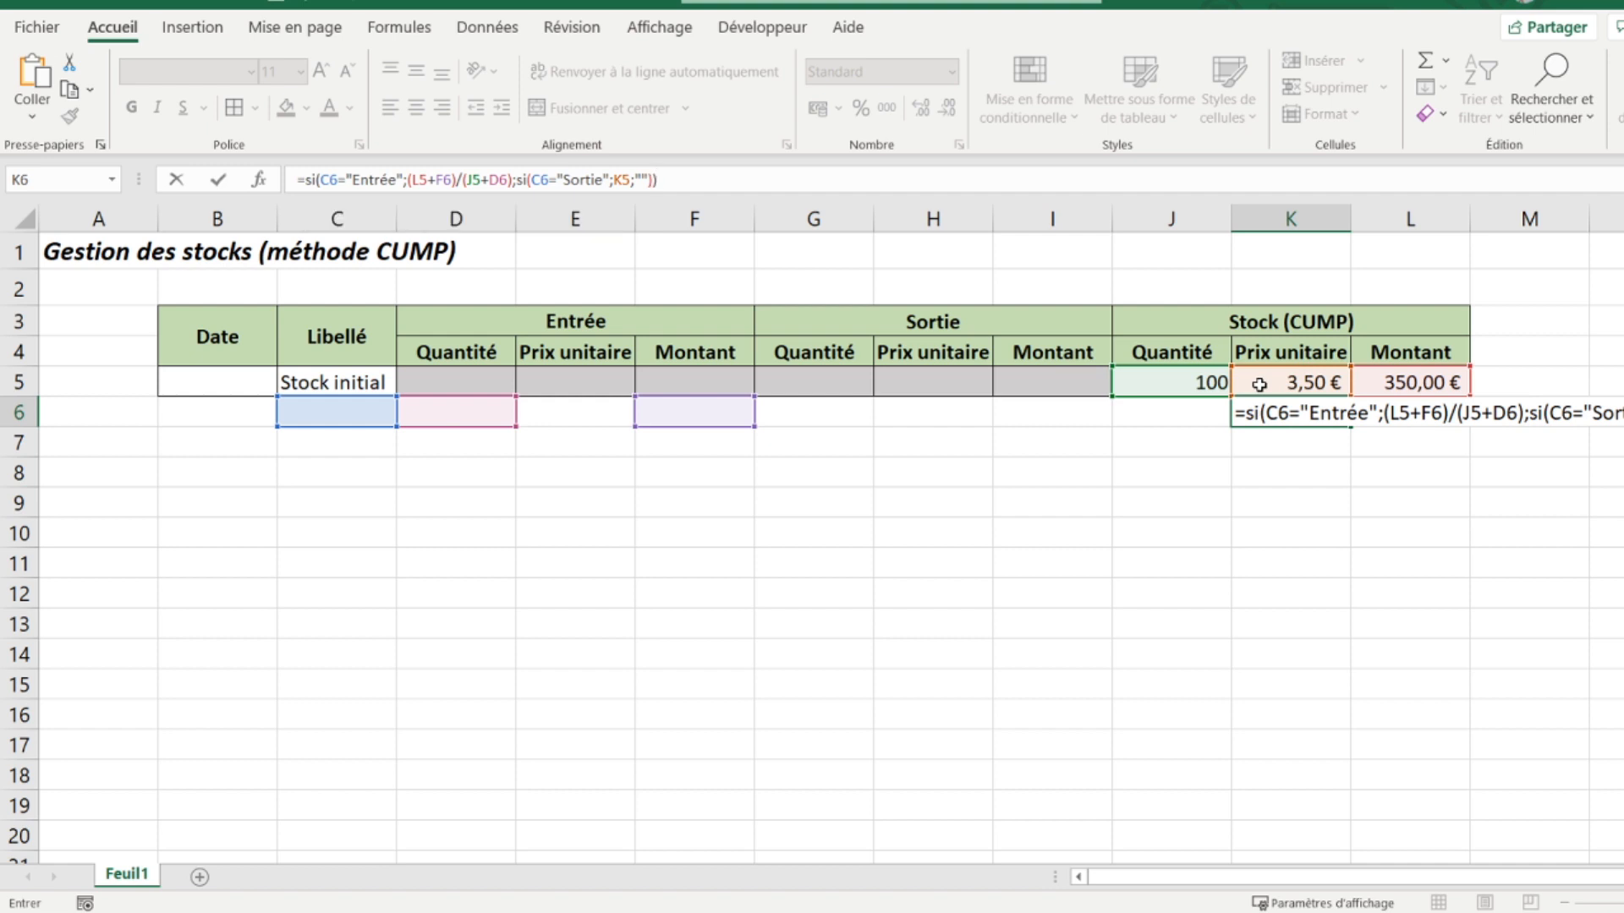
key("Return")
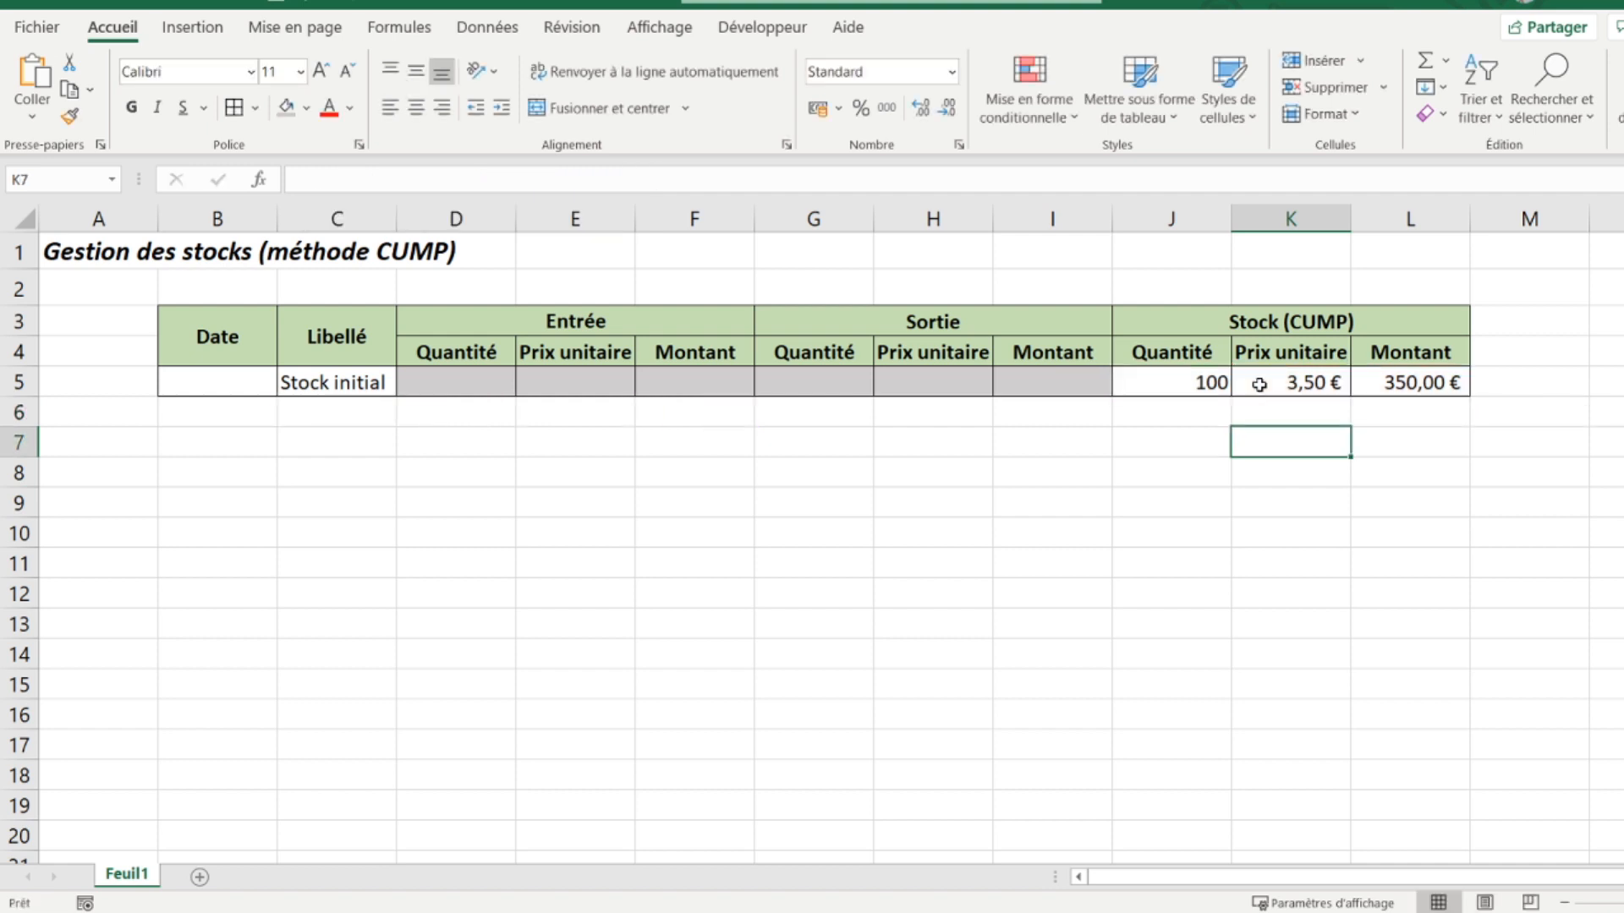
left_click(1257, 412)
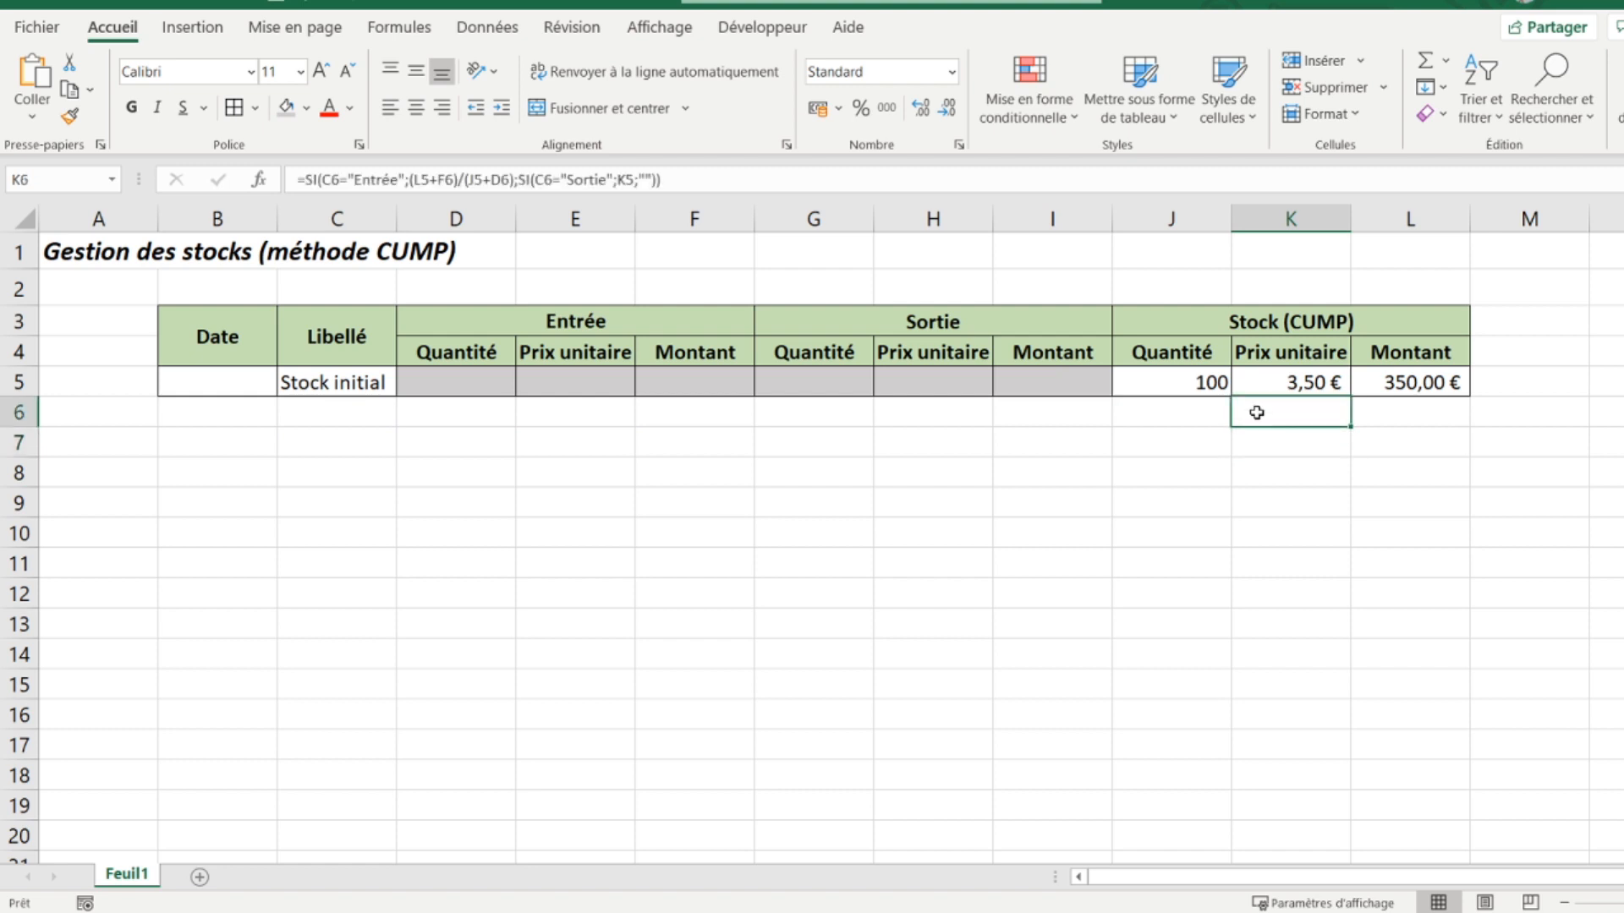
Step: Copy the Stock Montant formula from L5 down to L6
left_click(1367, 412)
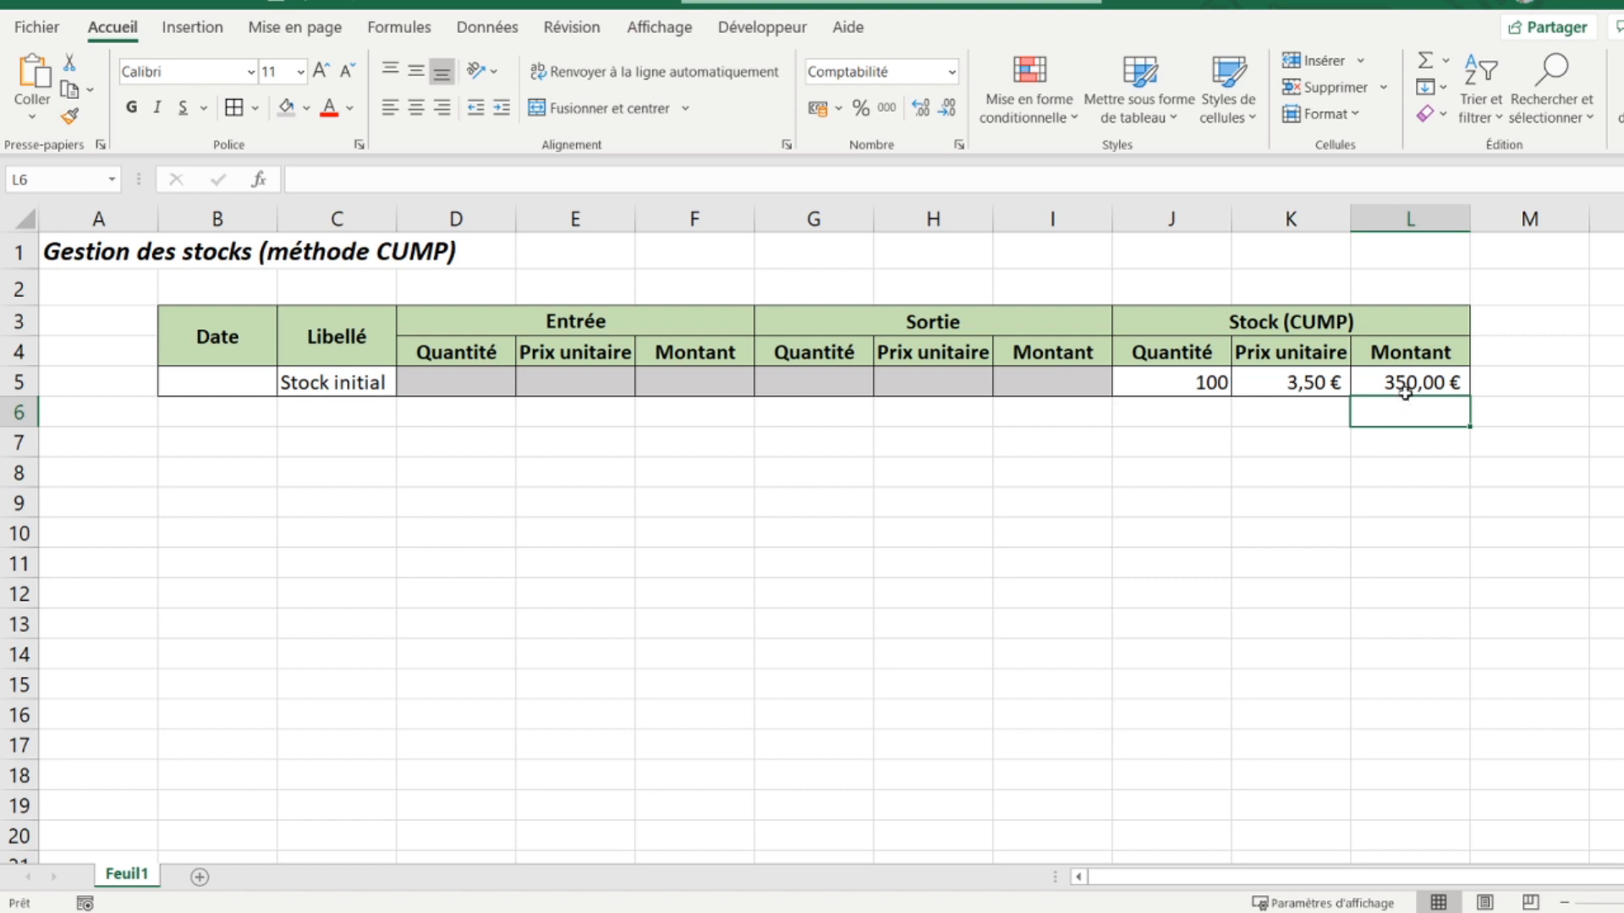
left_click(1419, 385)
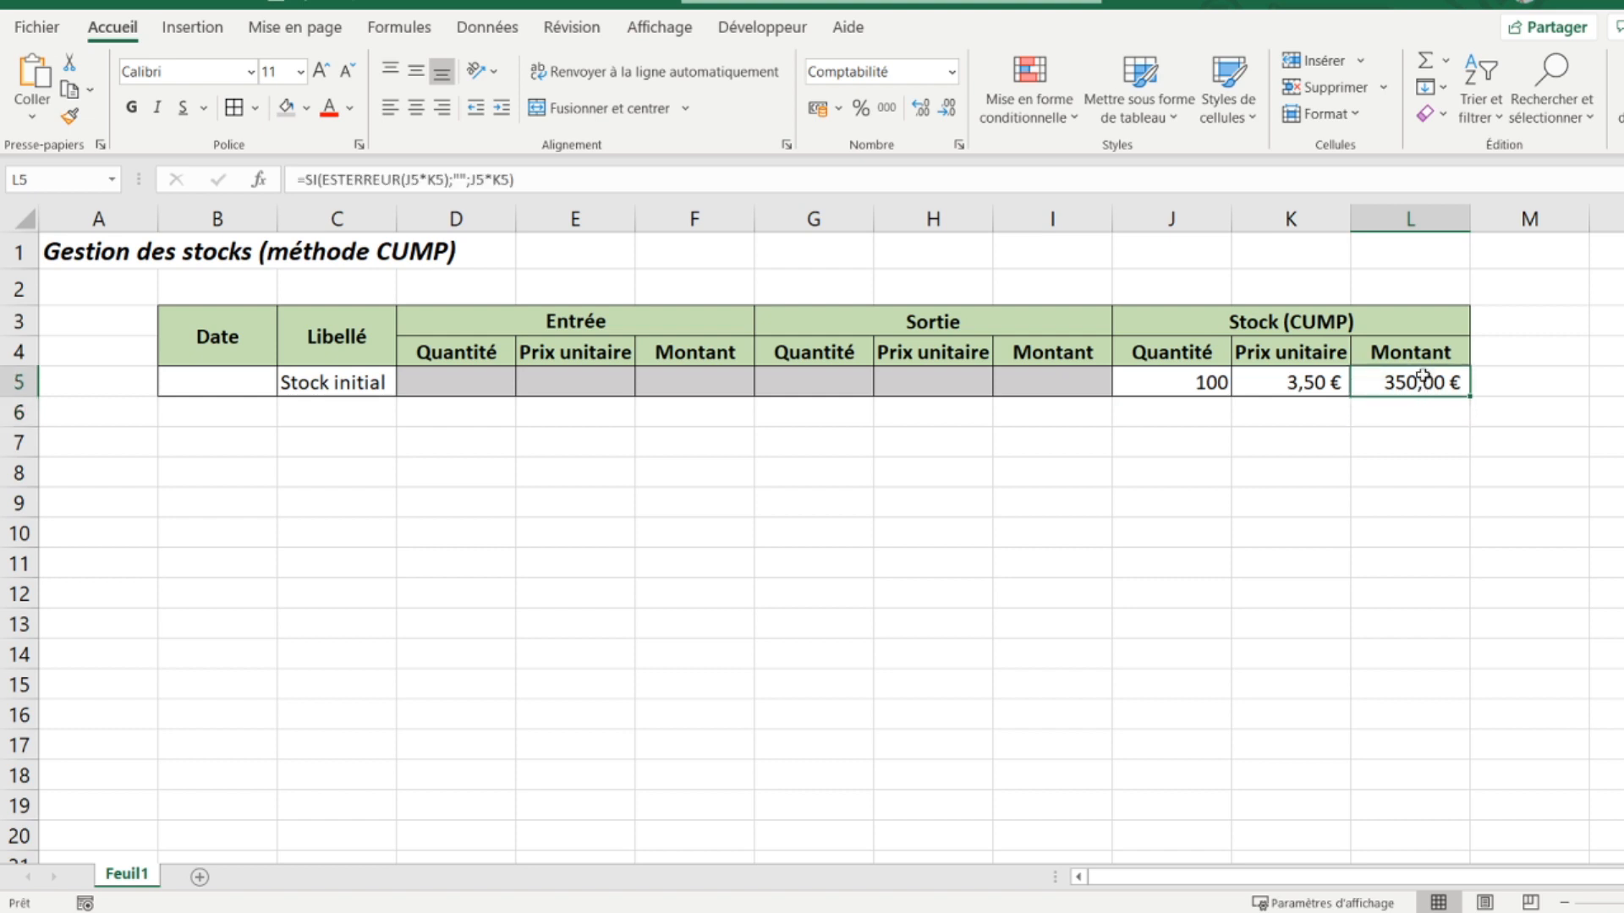
left_click(1405, 415)
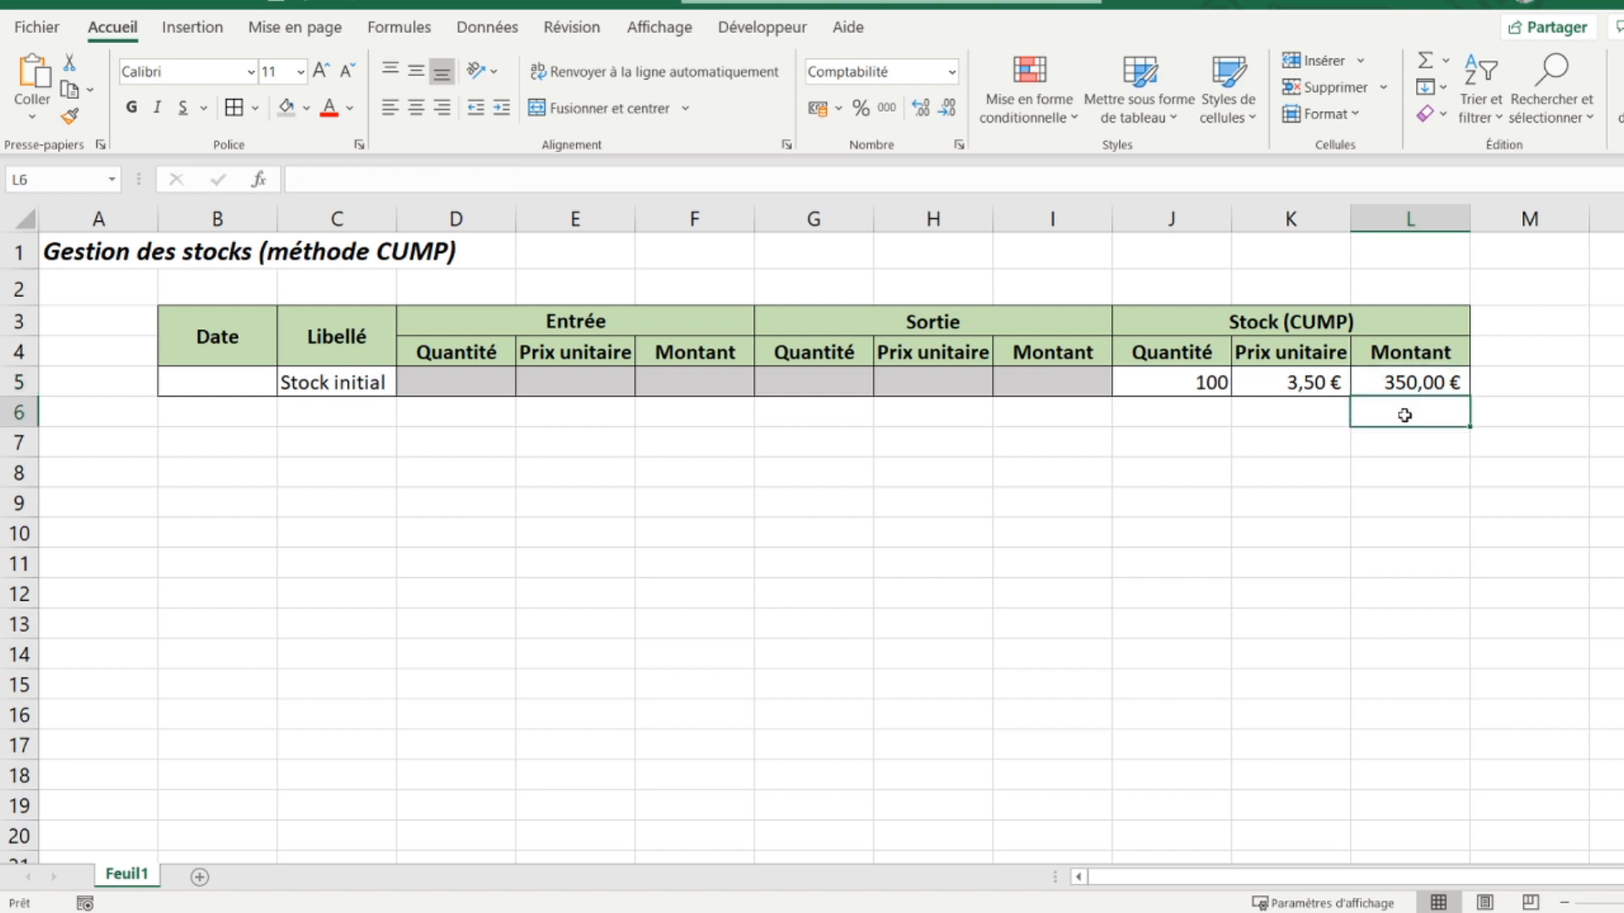
left_click(1404, 377)
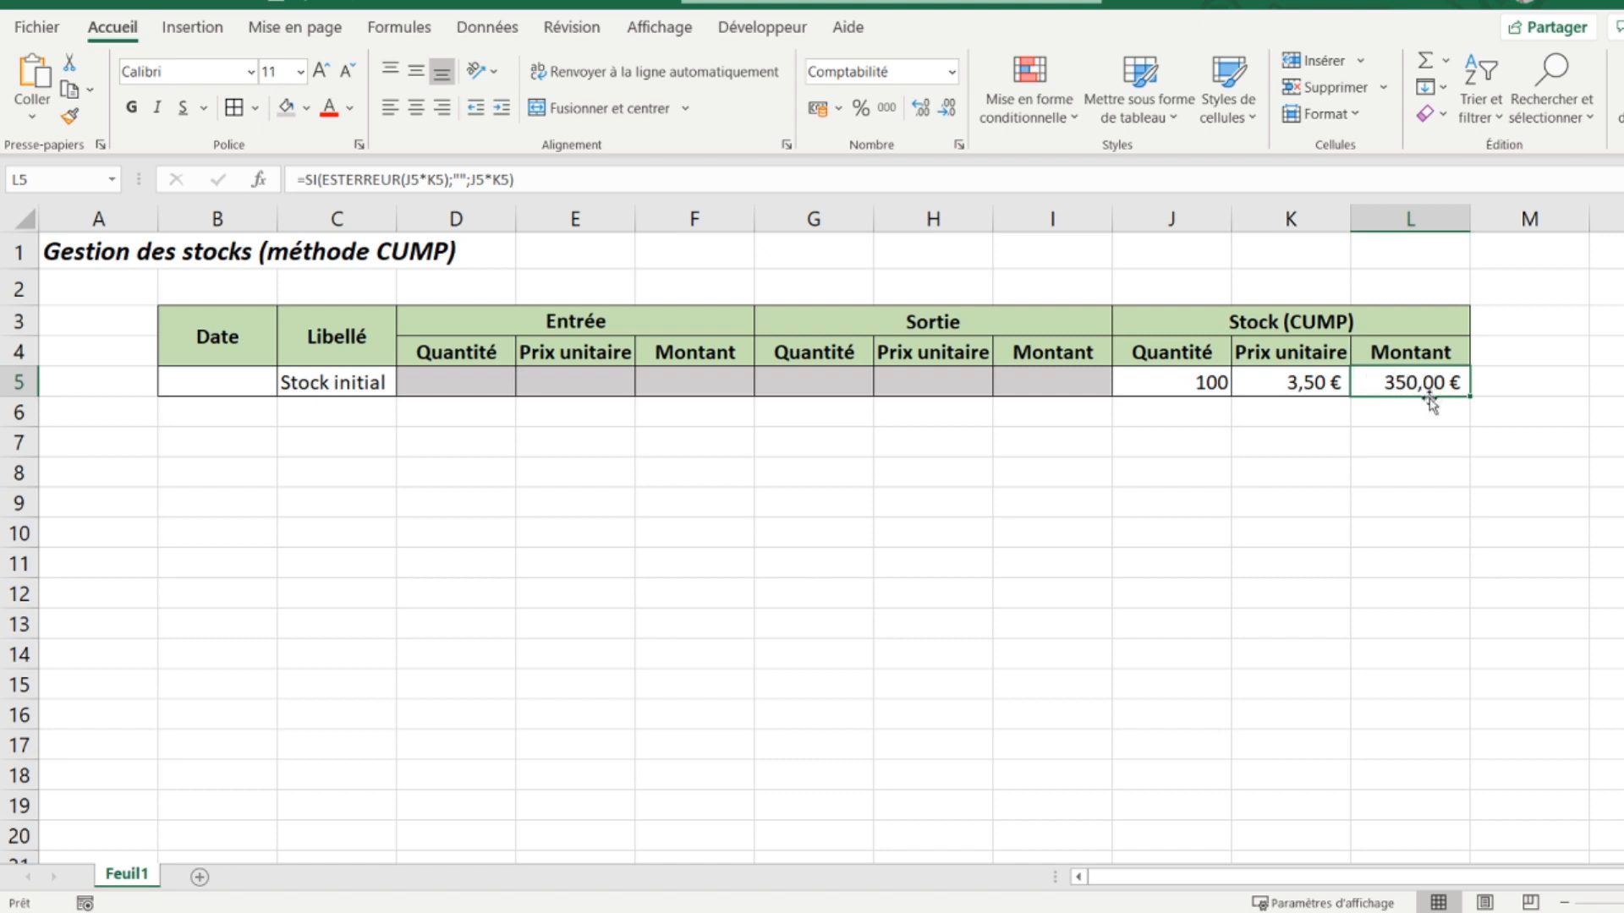
left_click_drag(1470, 396, 1456, 419)
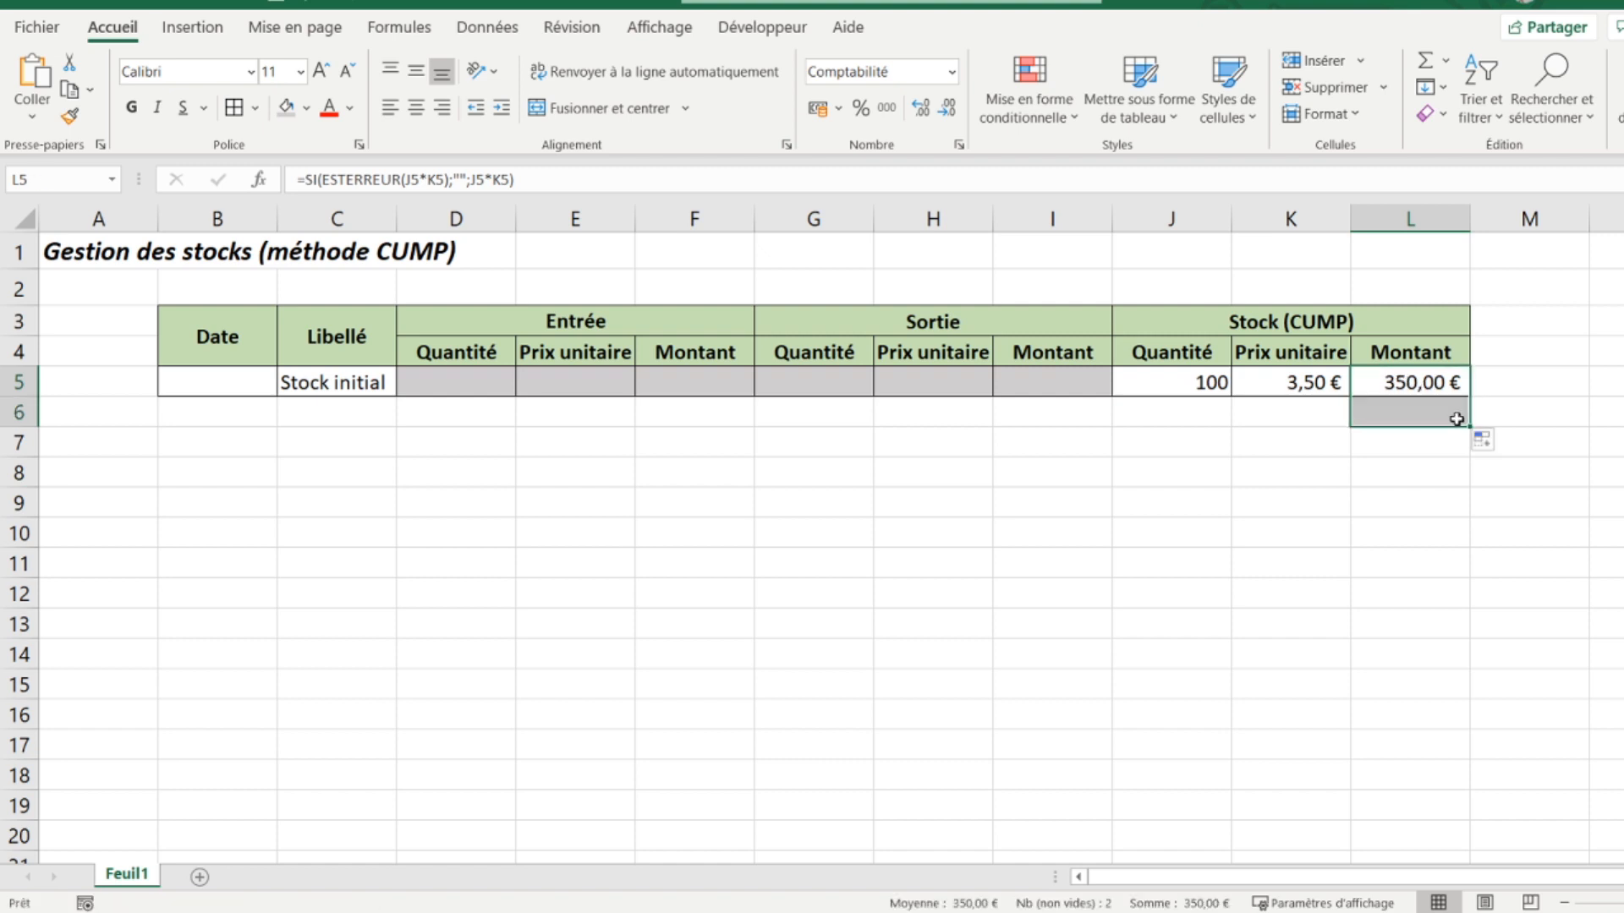
left_click(1412, 409)
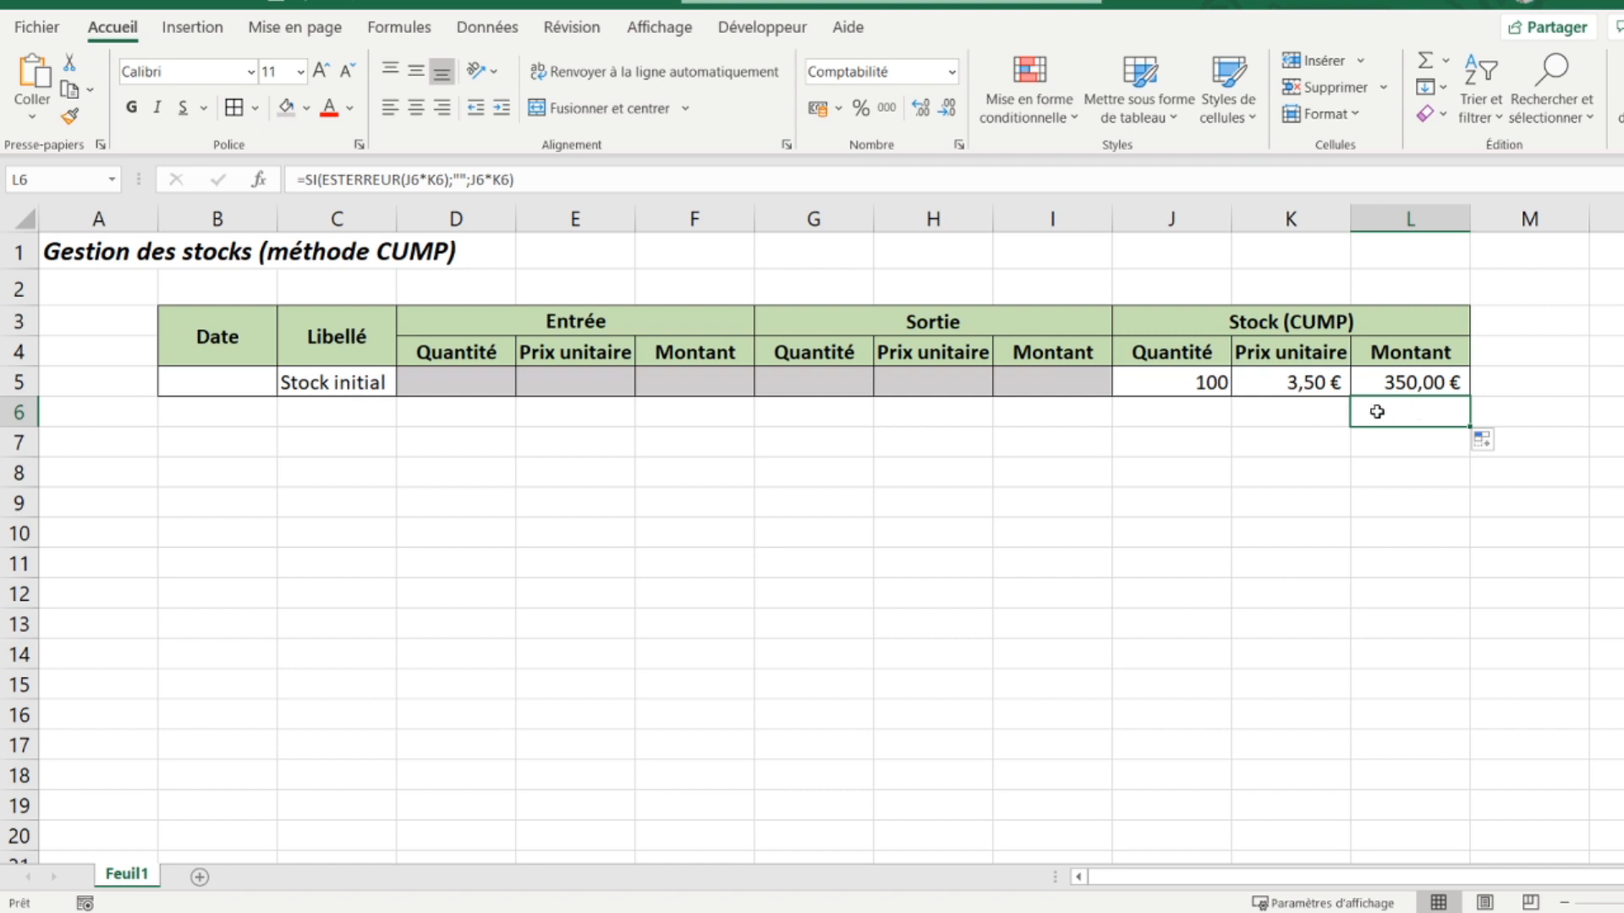
Step: Choose Entrée as the Libellé in C6 to test the row 6 Stock Prix unitaire formula
left_click(355, 413)
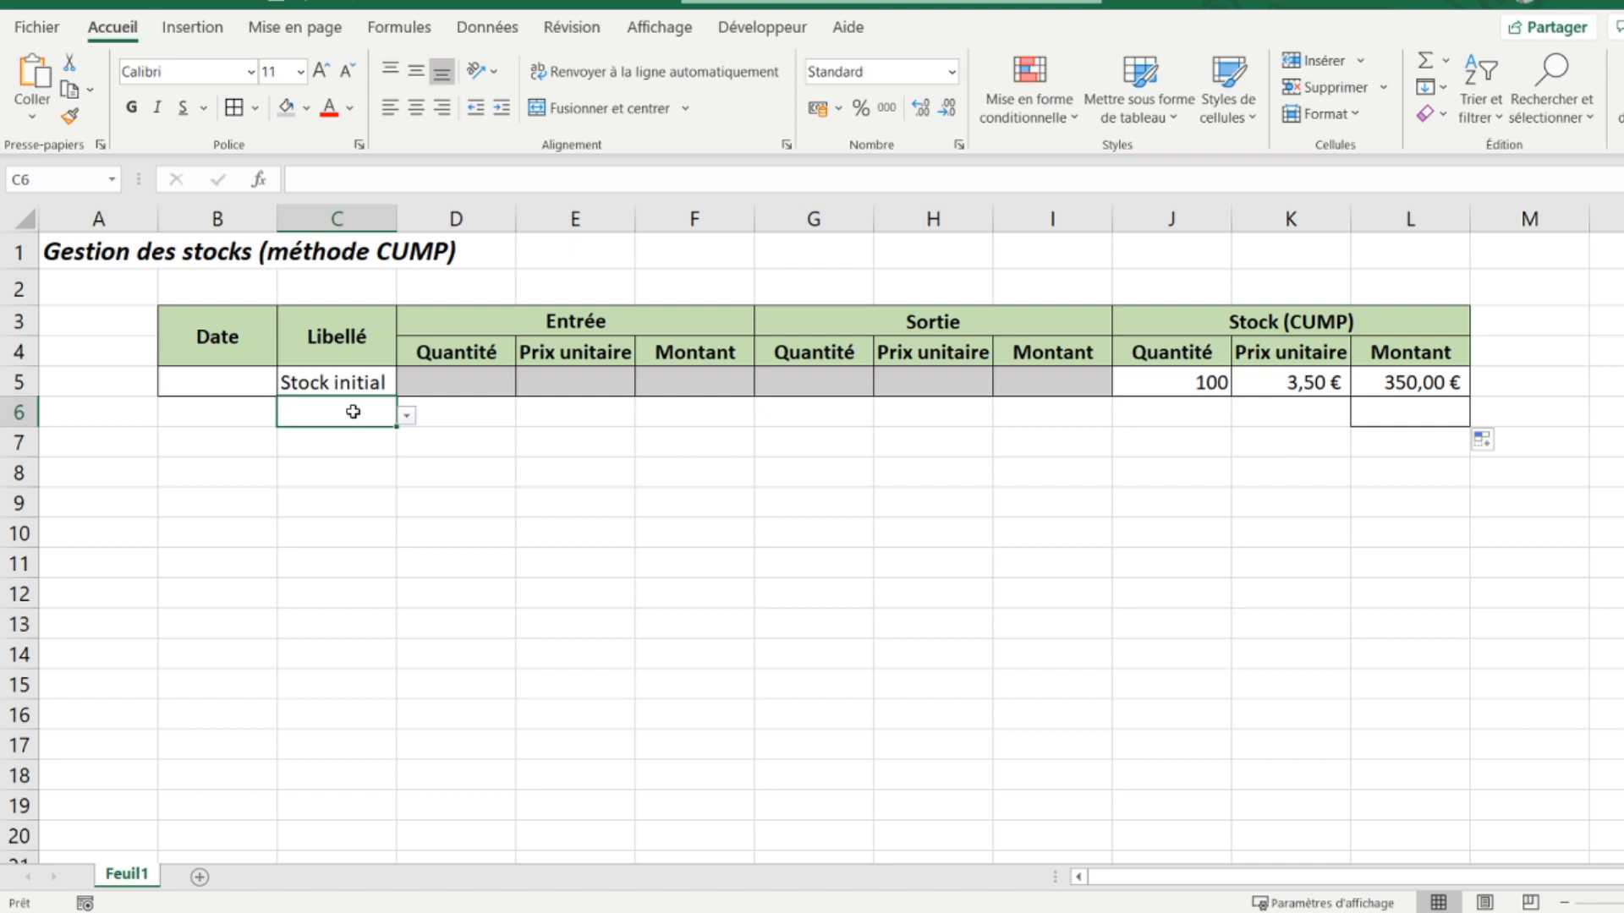
left_click(407, 416)
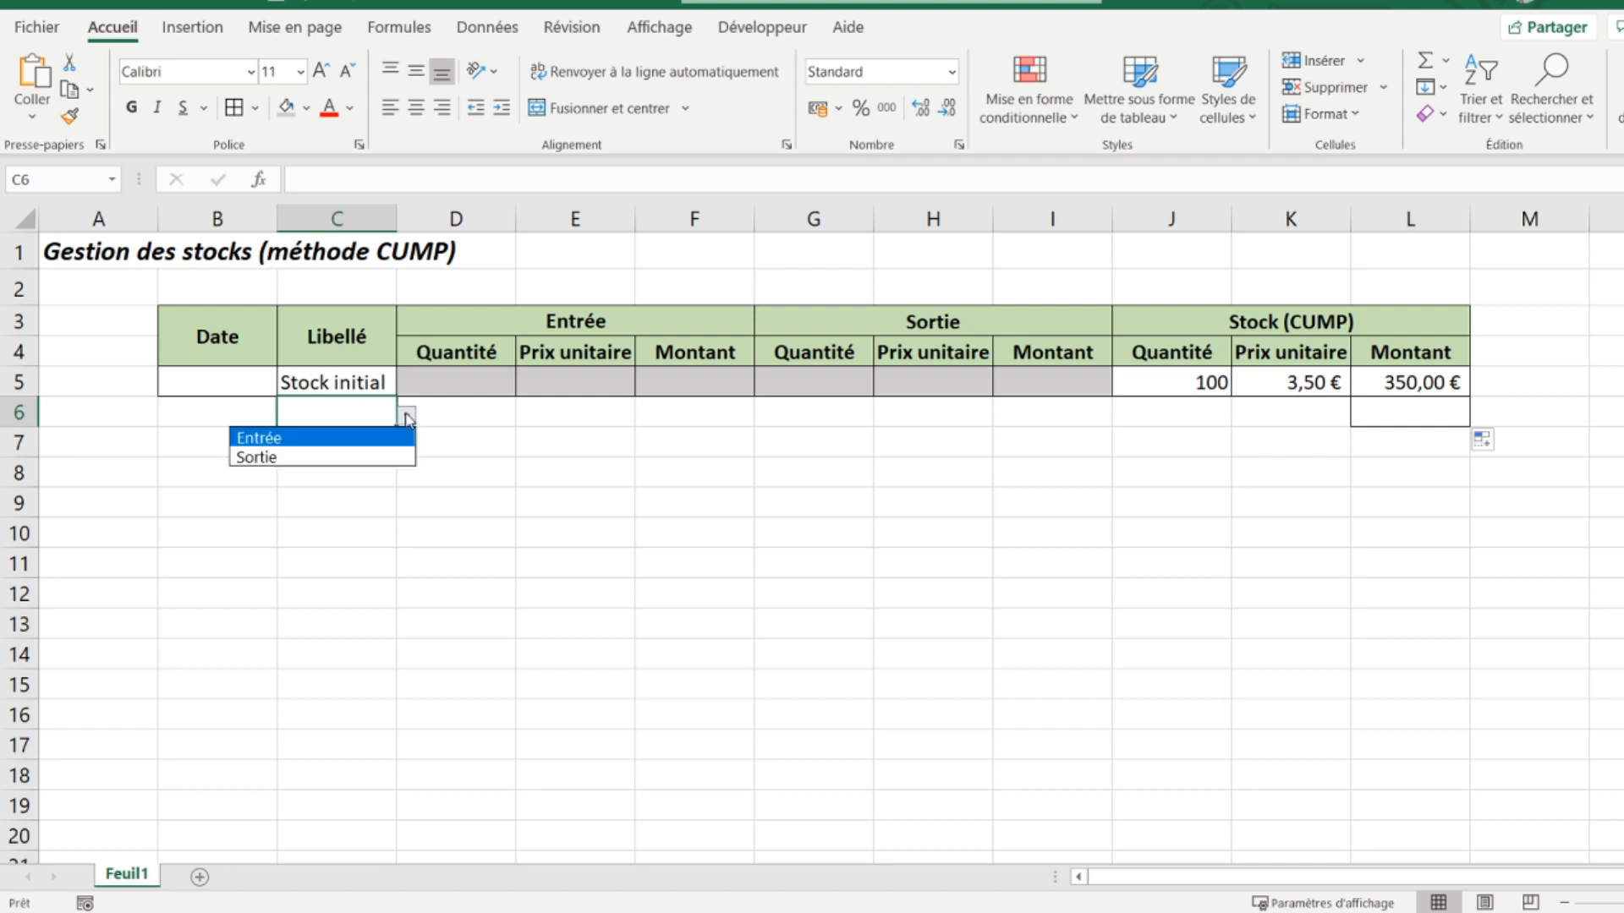
left_click(339, 438)
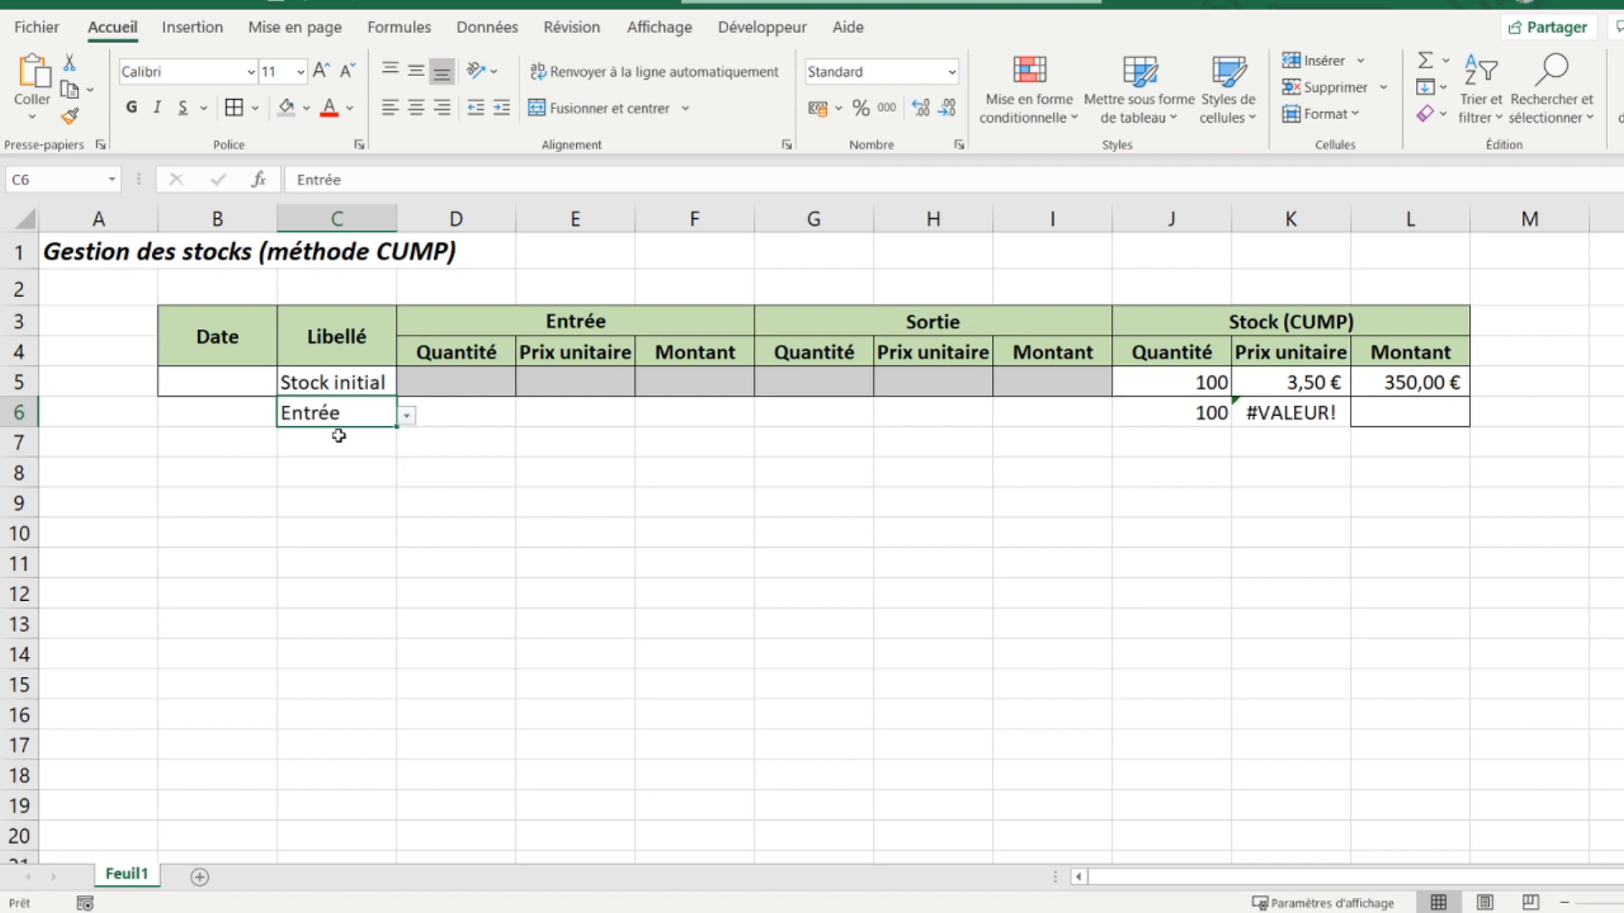
left_click(1282, 412)
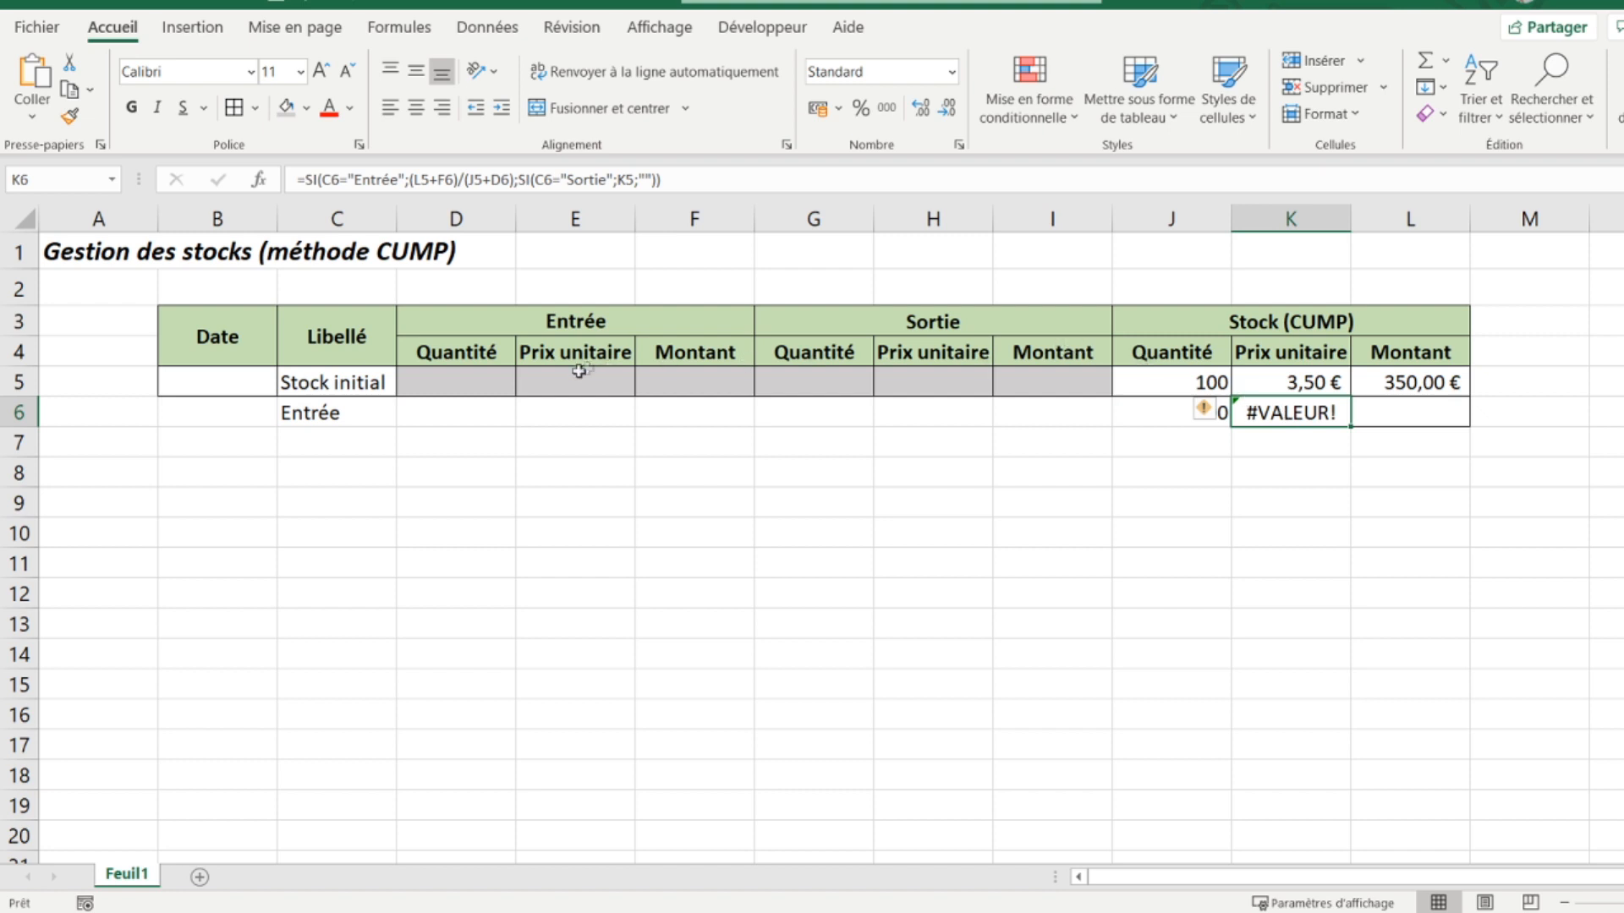
Step: Enter a test entry in row 6 with a quantity of 100 and a unit price of 5 €
left_click(429, 412)
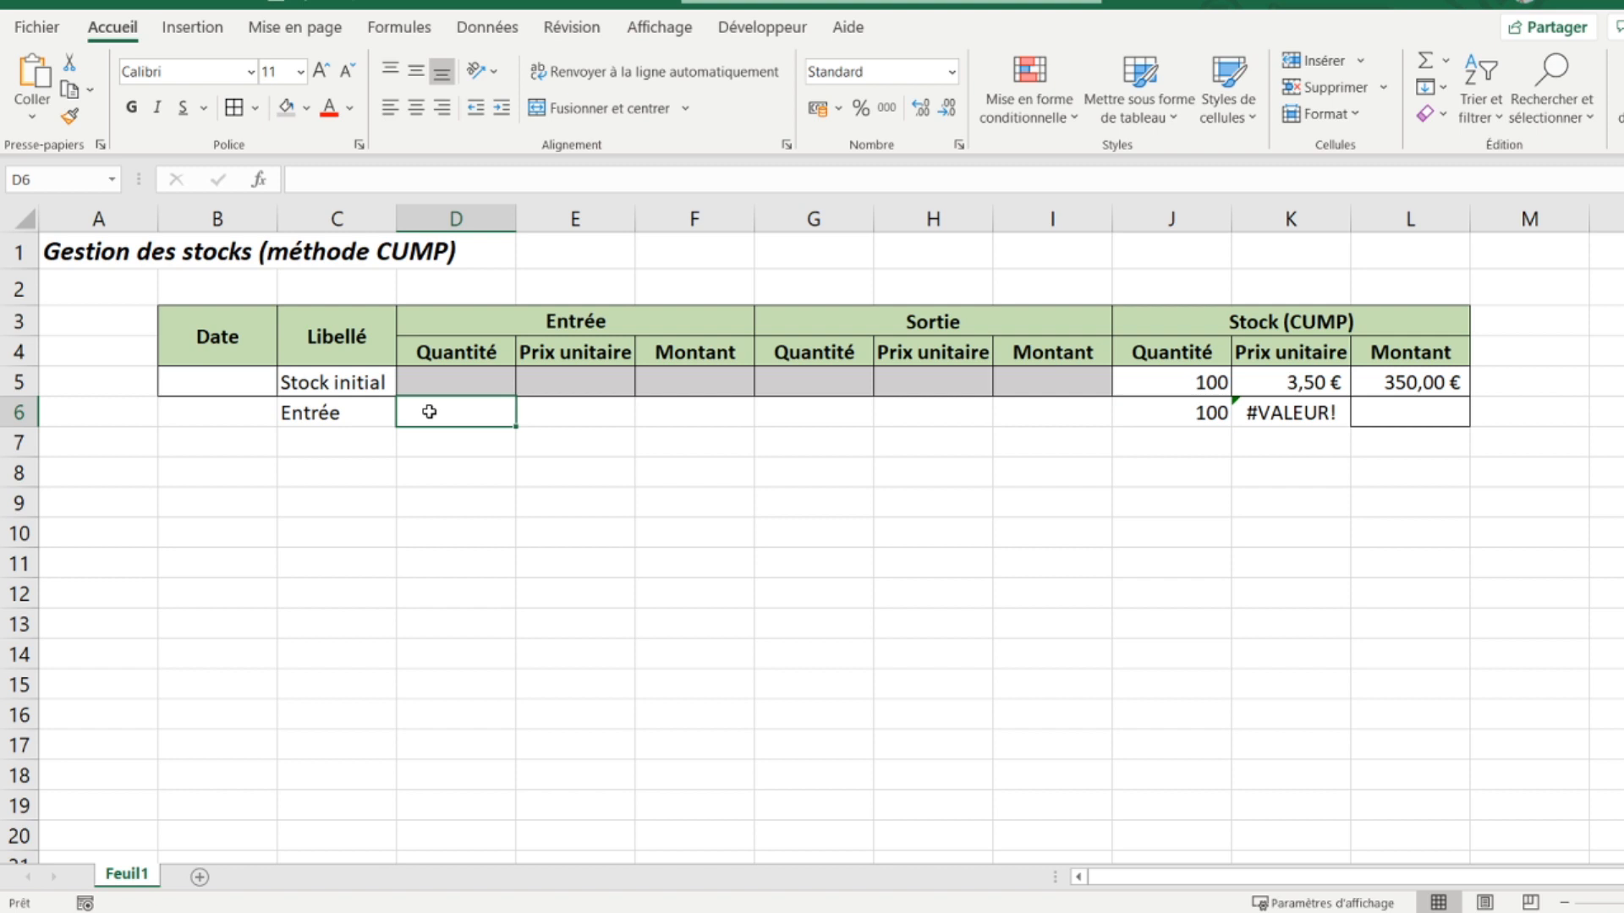
type("100")
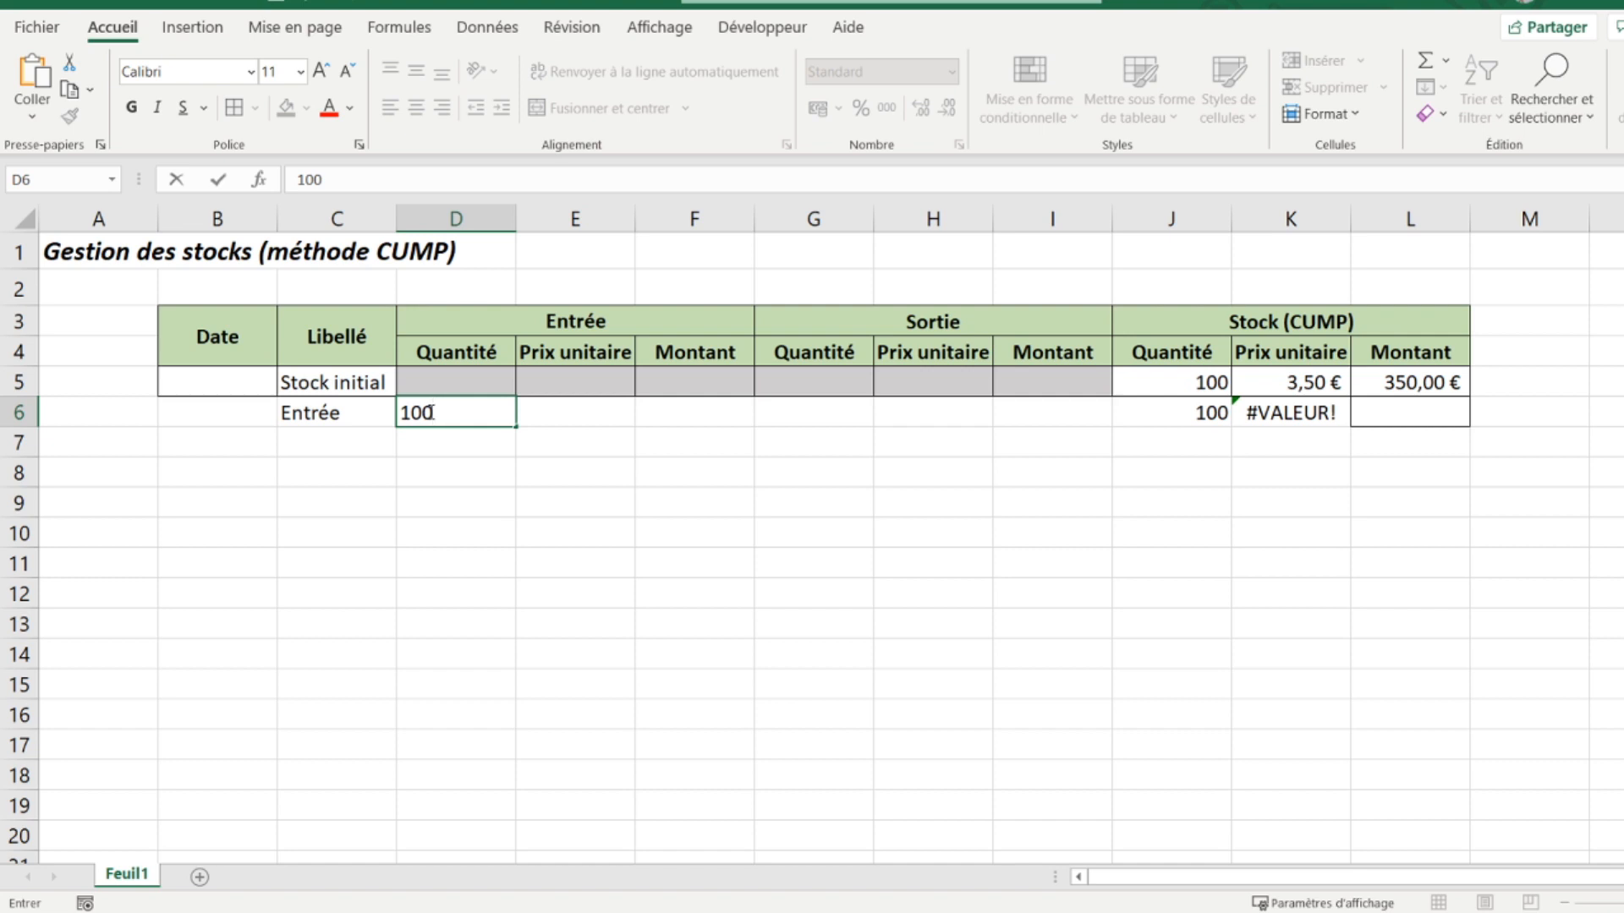
key("Tab")
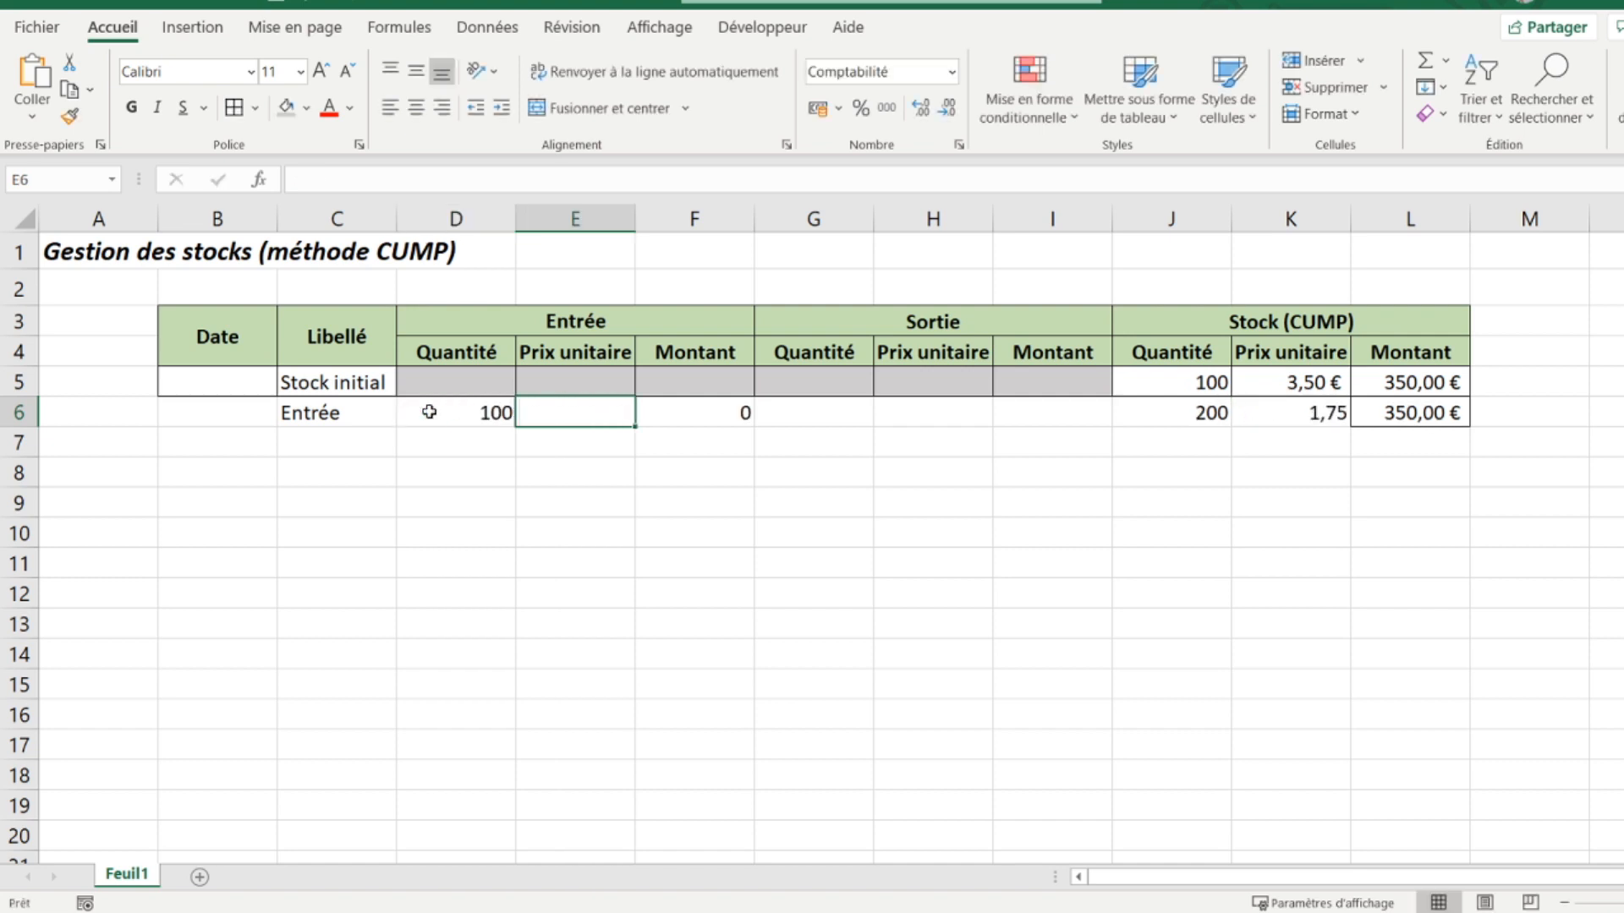
type("5")
key("Tab")
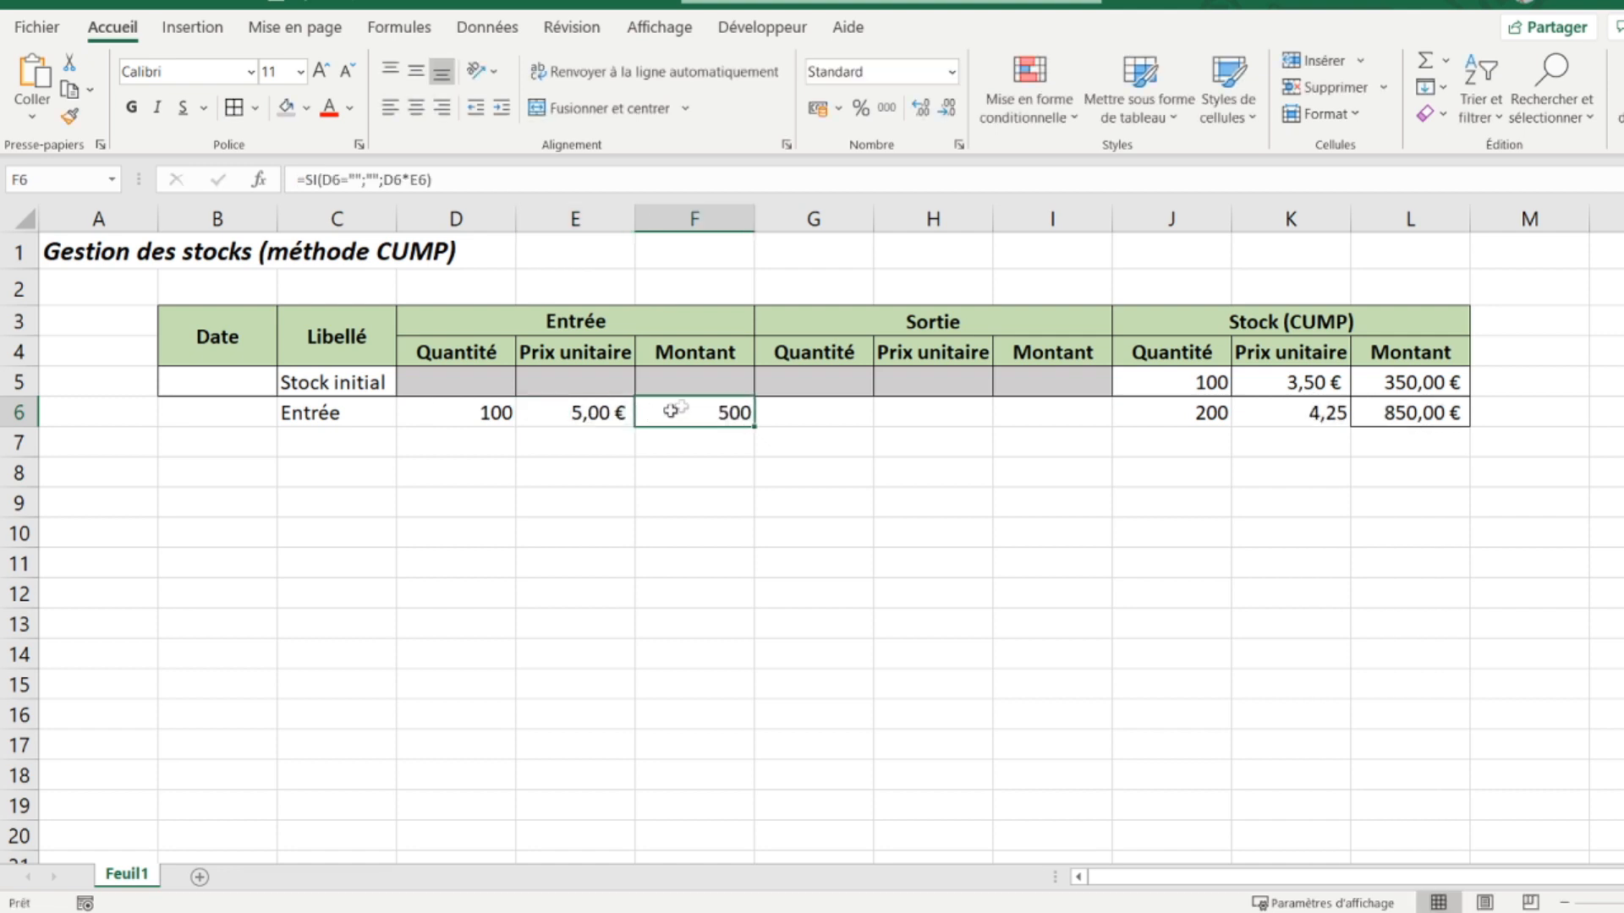
Step: Apply the euro accounting number format to the Entrée Montant in F6 and the Stock Prix unitaire in K6
left_click(817, 109)
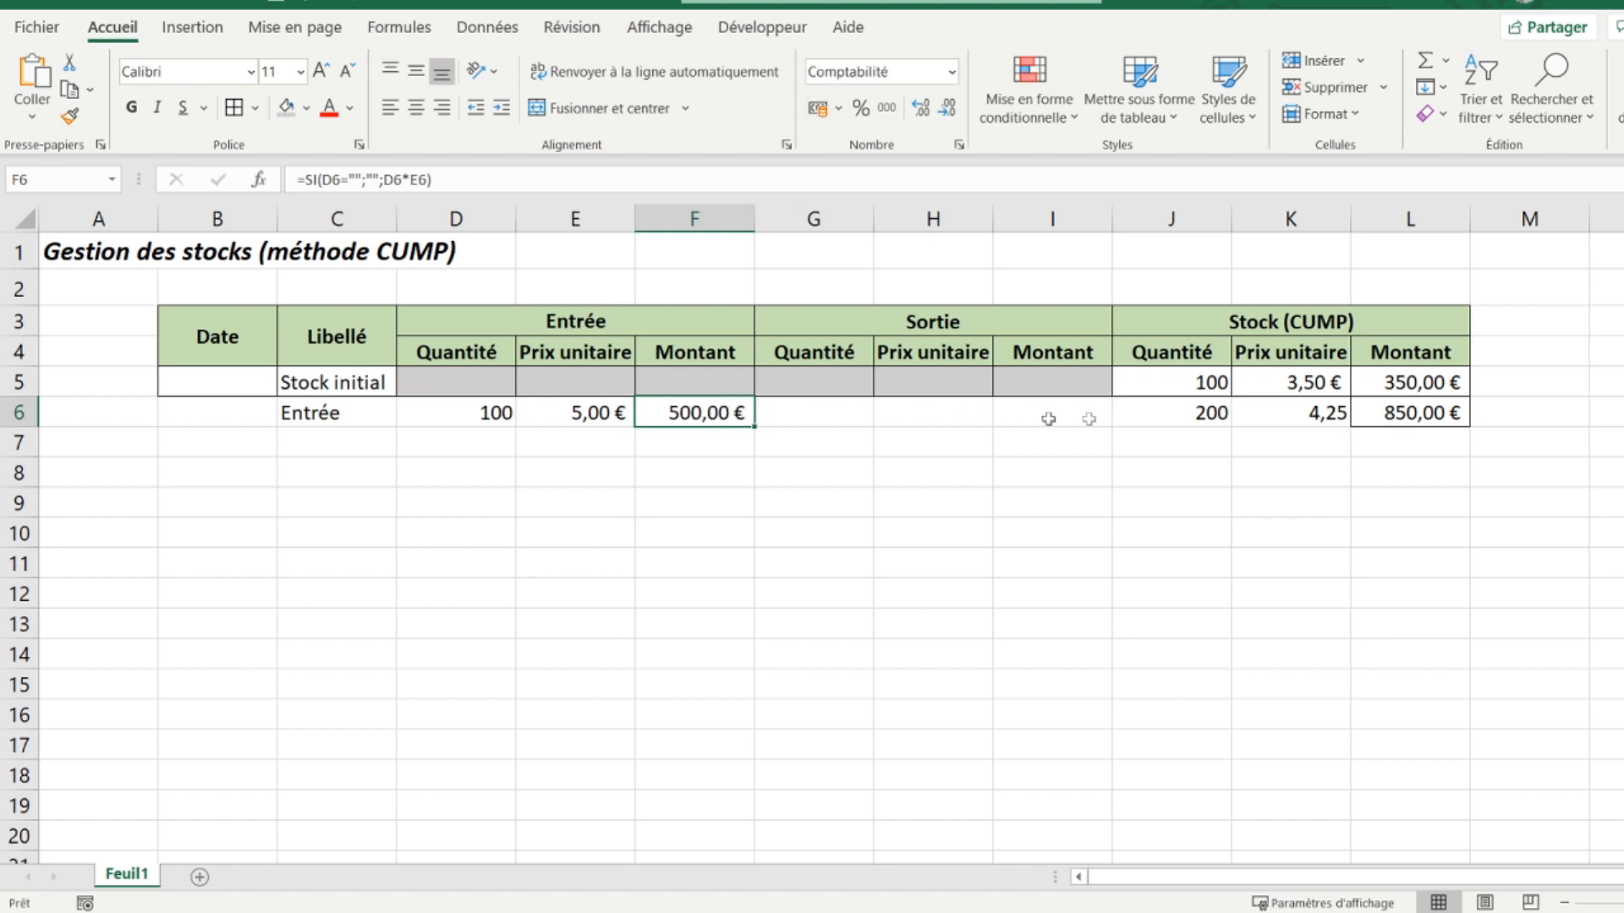
left_click(1260, 416)
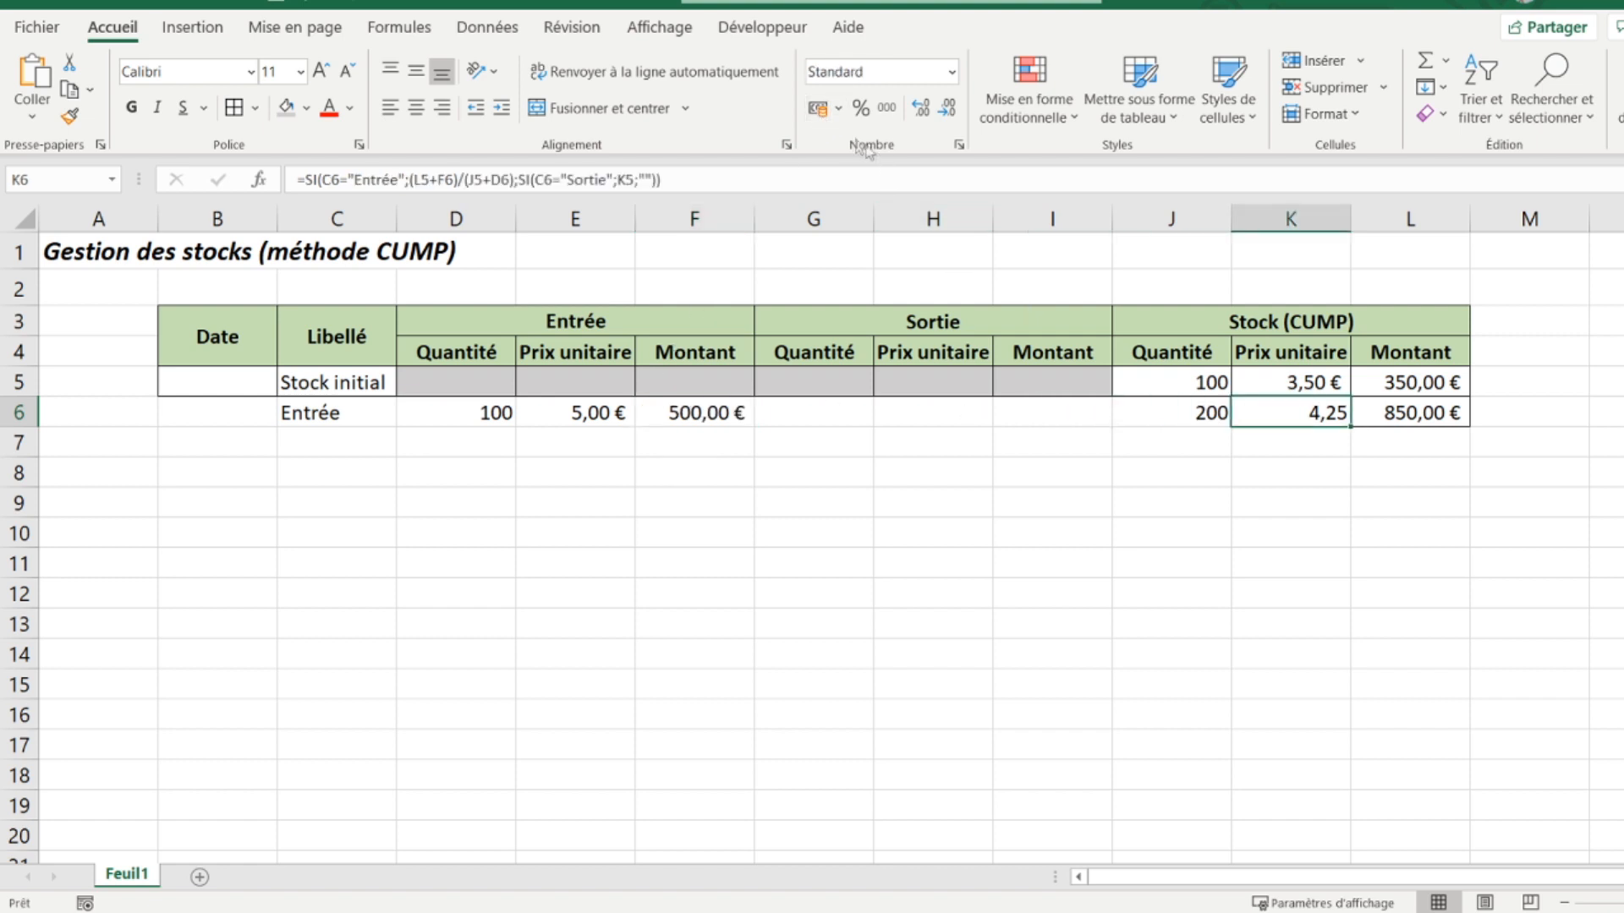
left_click(820, 114)
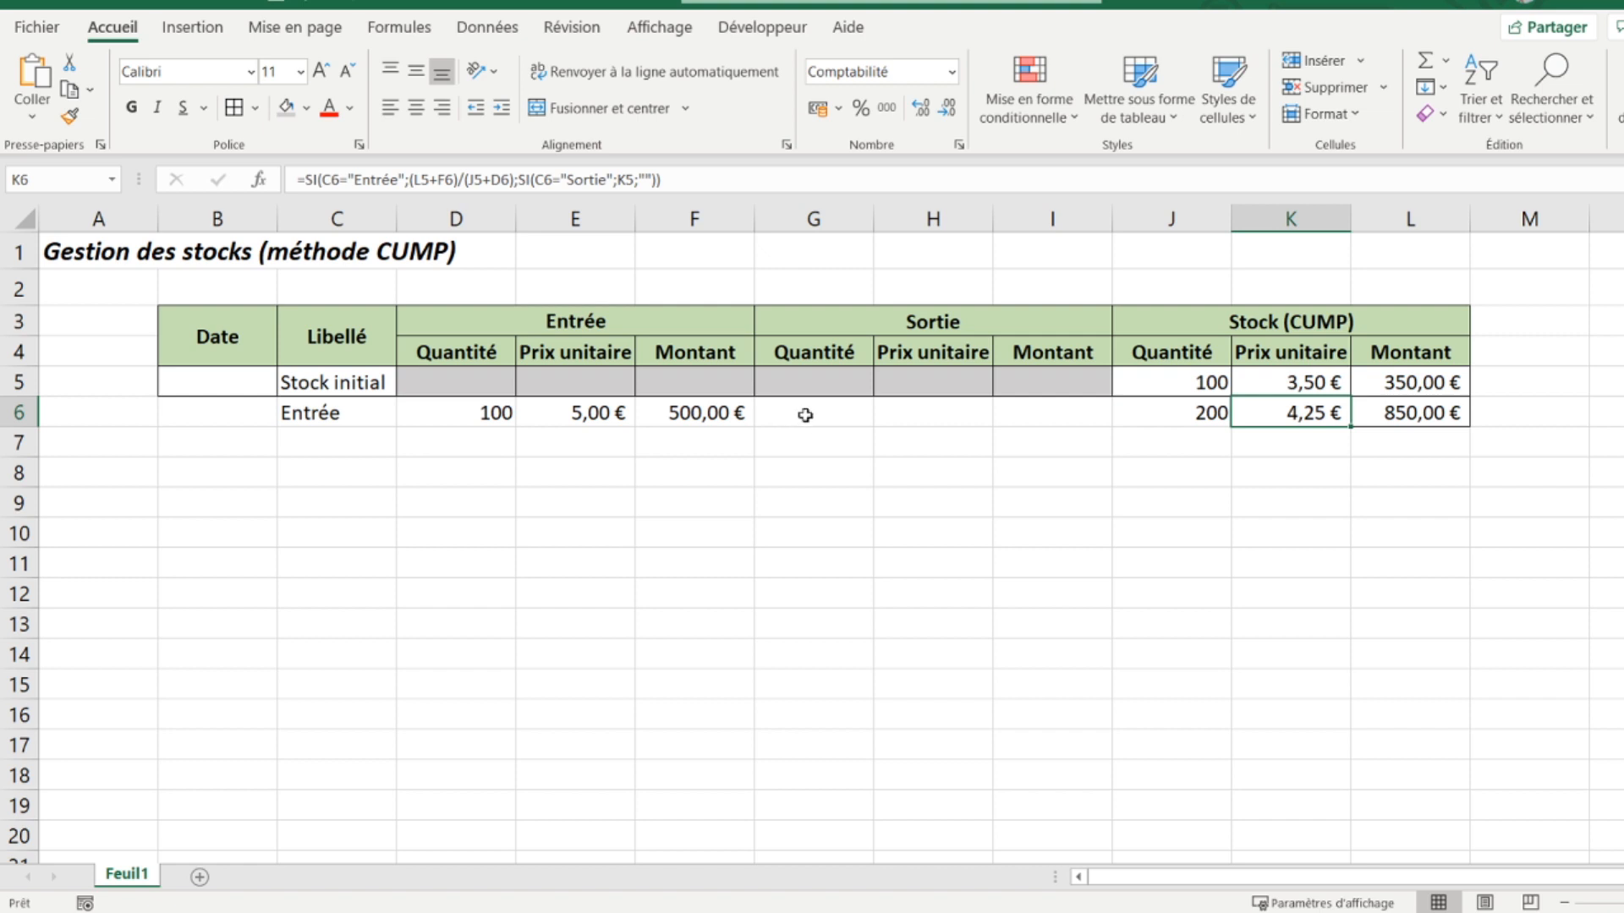
left_click(806, 416)
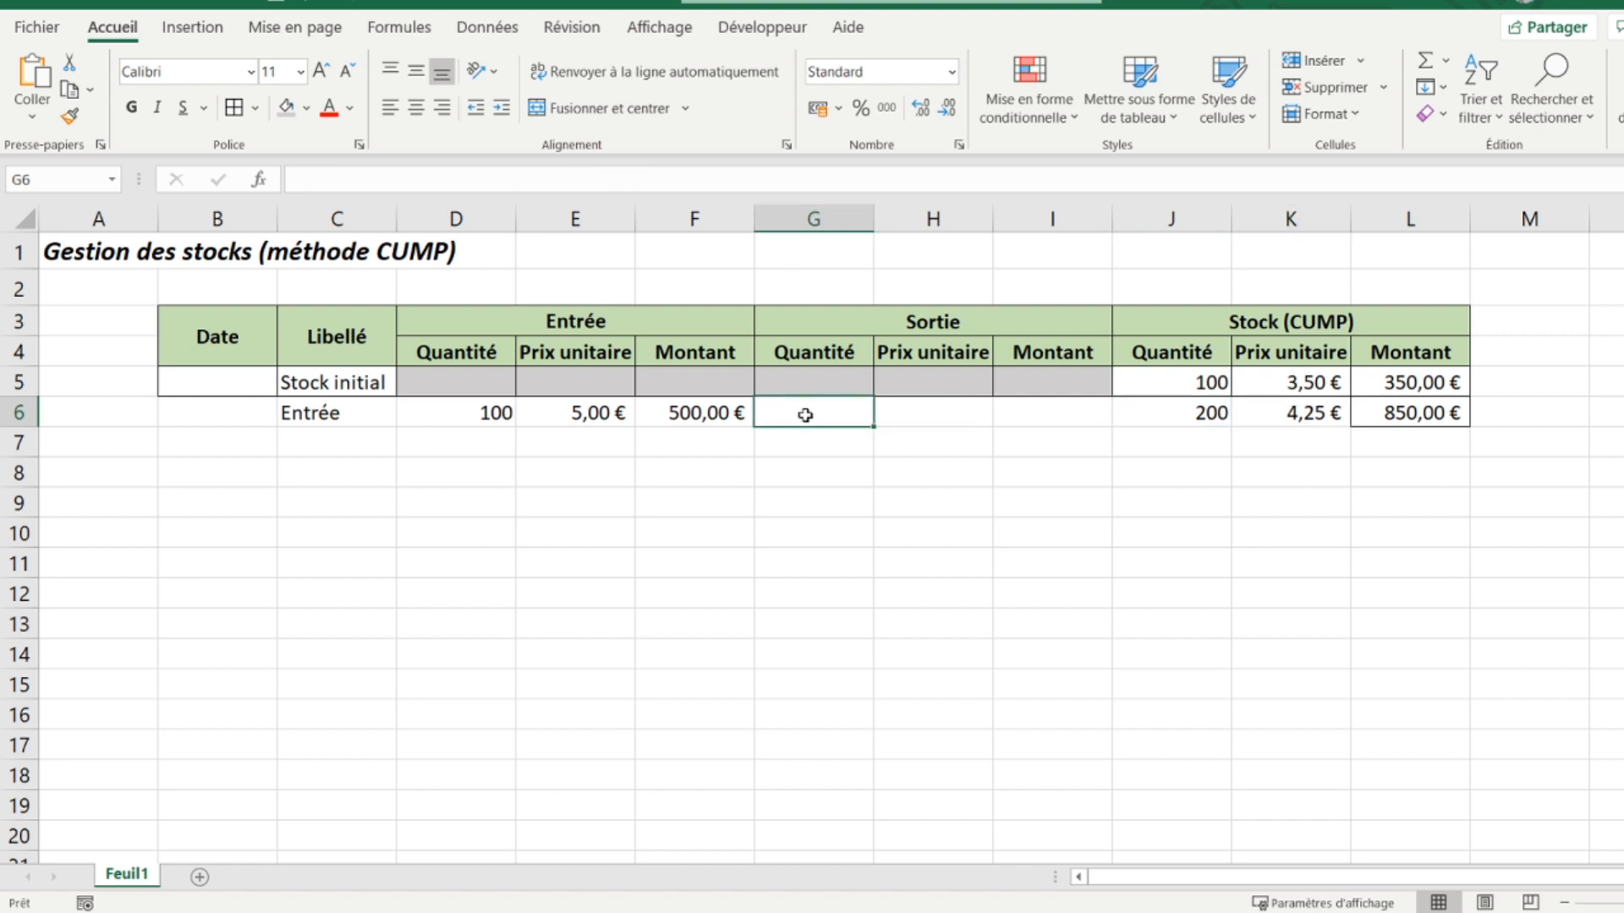
left_click(1269, 409)
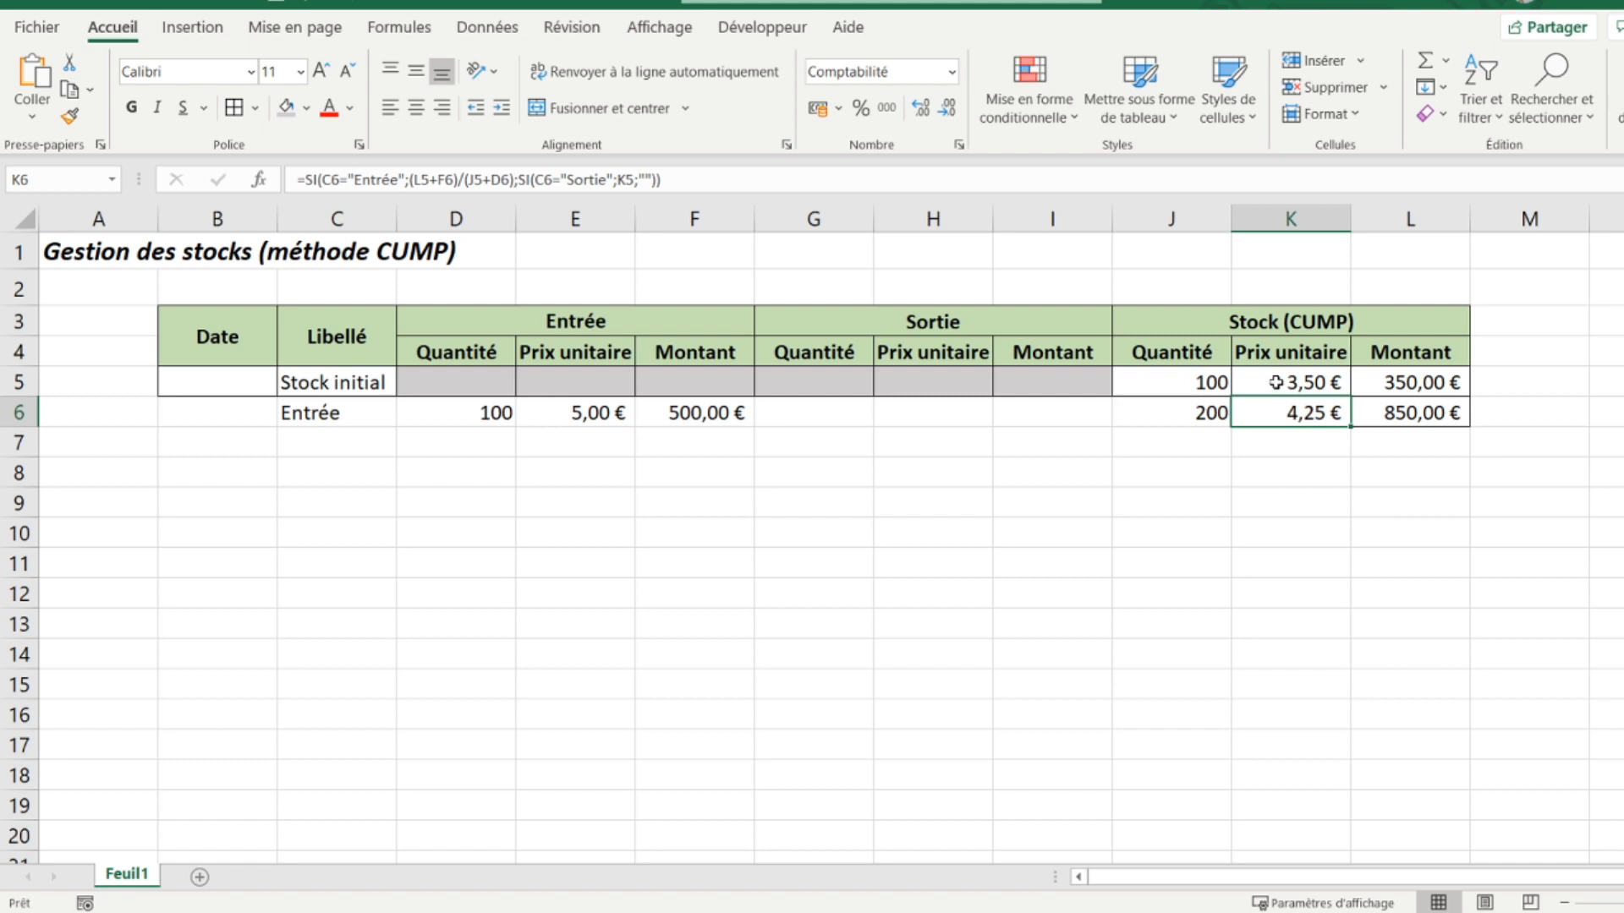
left_click(459, 420)
left_click(565, 417)
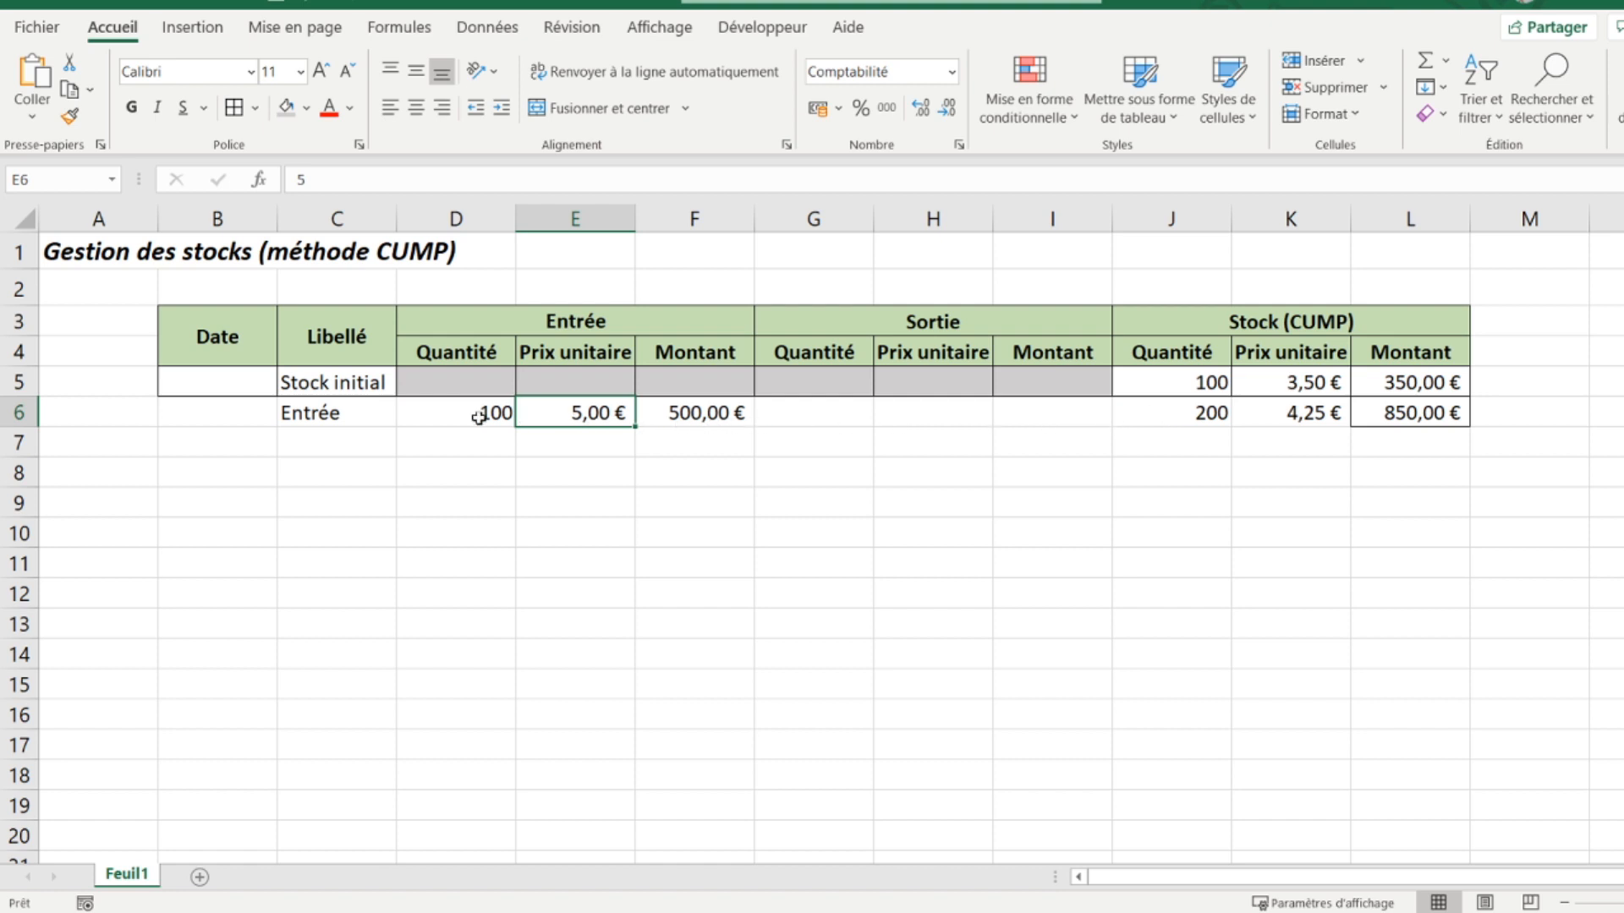
left_click(1287, 382)
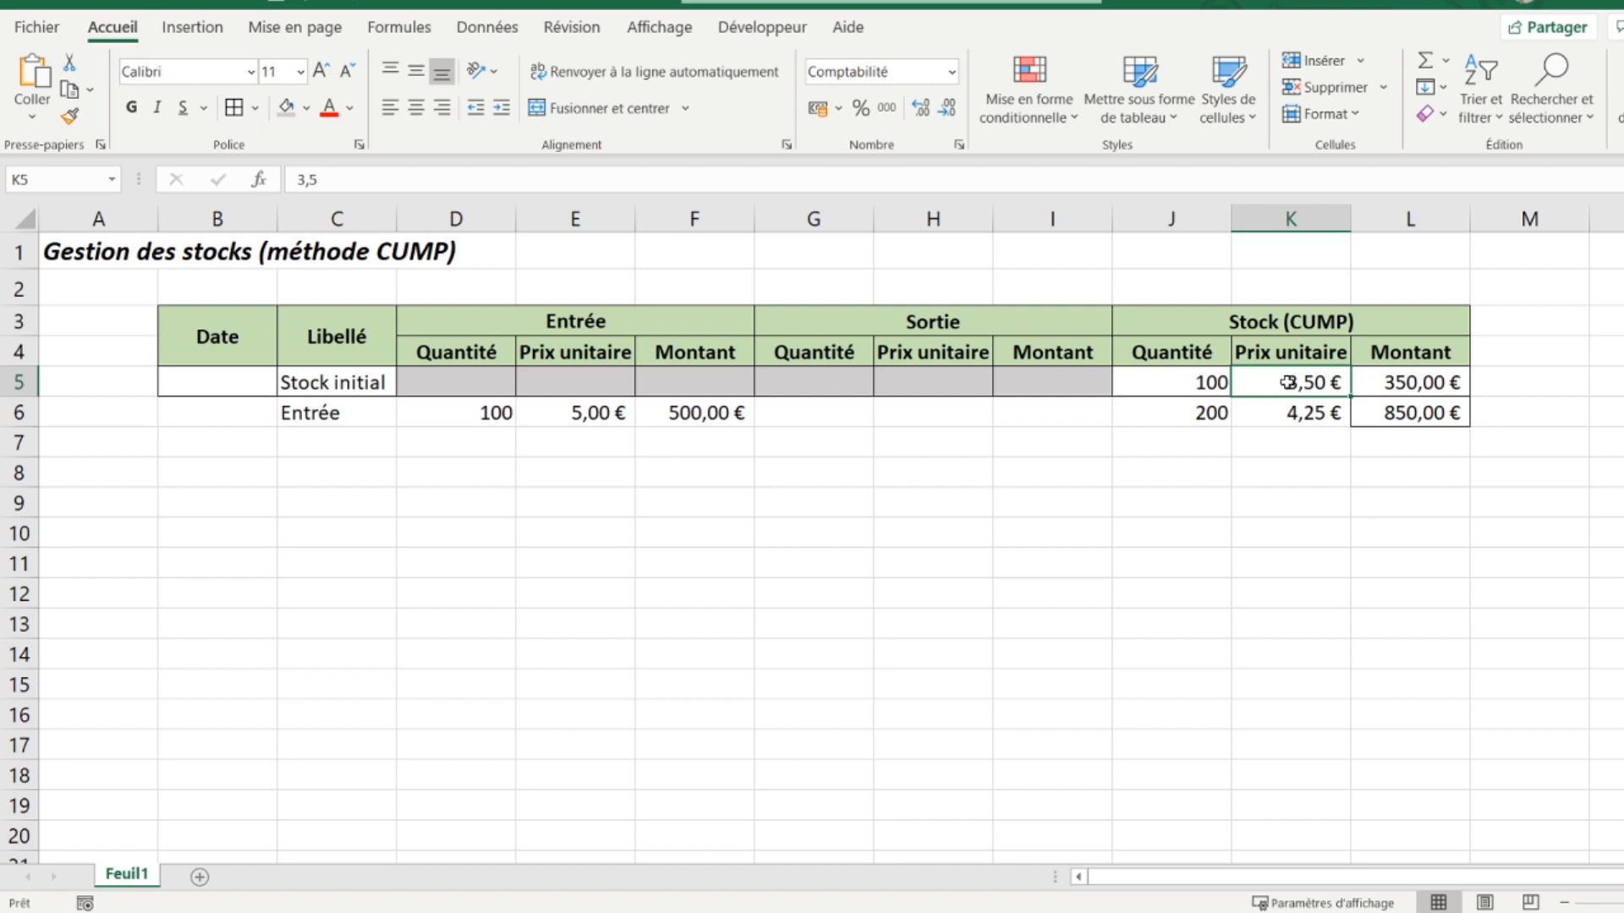
Step: Change the row 6 Libellé to Sortie and clear the Entrée quantity and unit price in D6:E6
left_click(346, 413)
left_click(406, 416)
left_click(337, 457)
left_click_drag(476, 412, 577, 416)
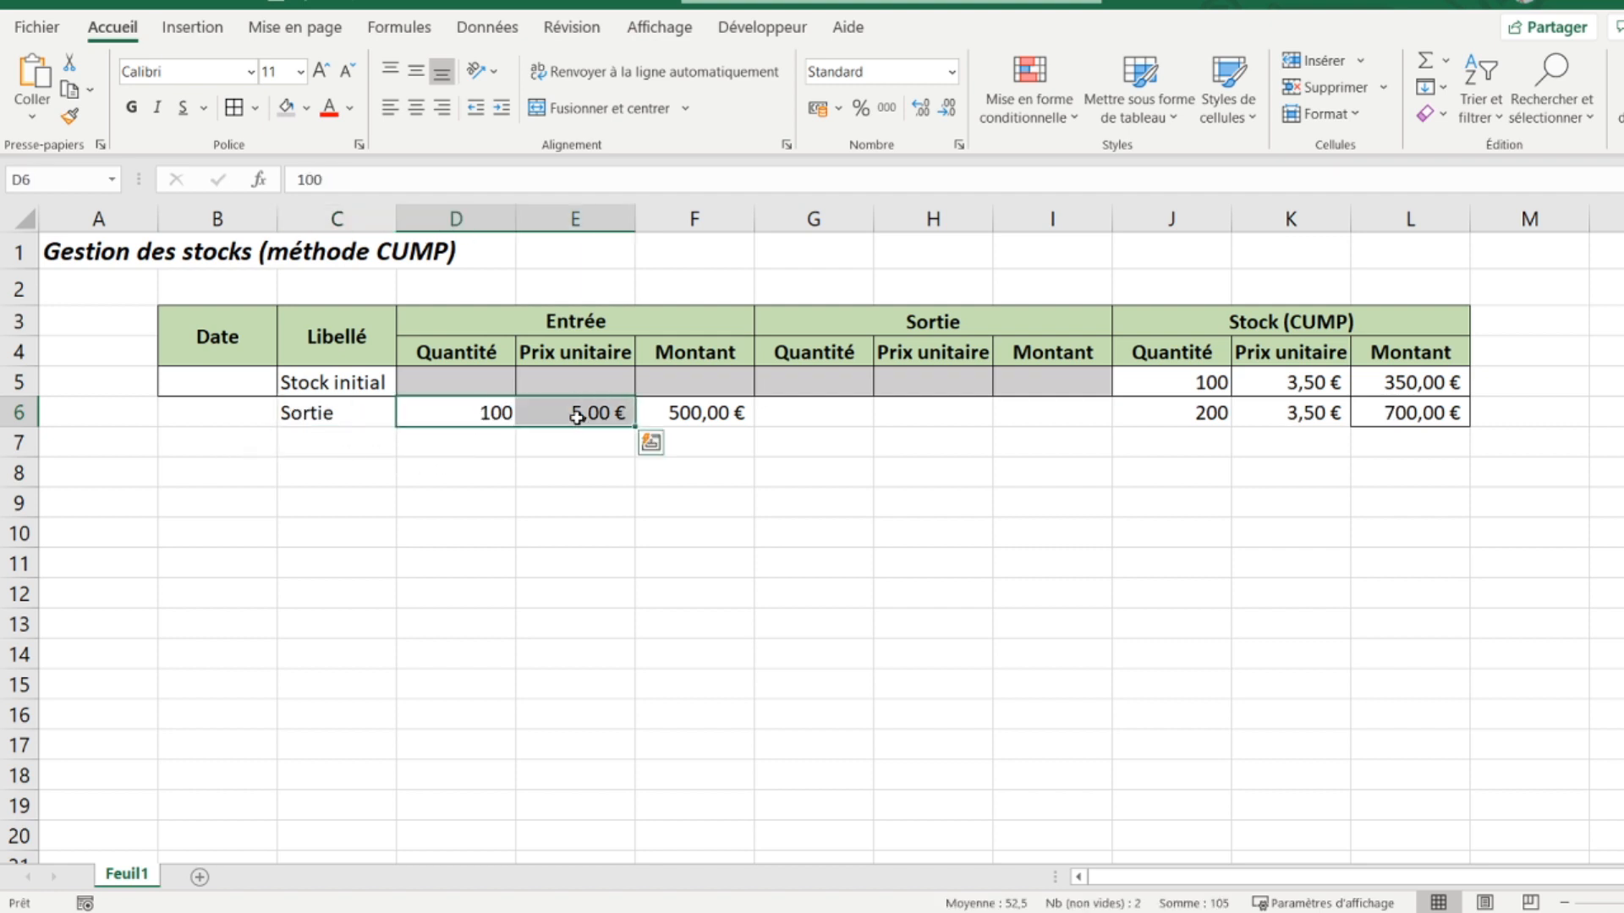
key("Delete")
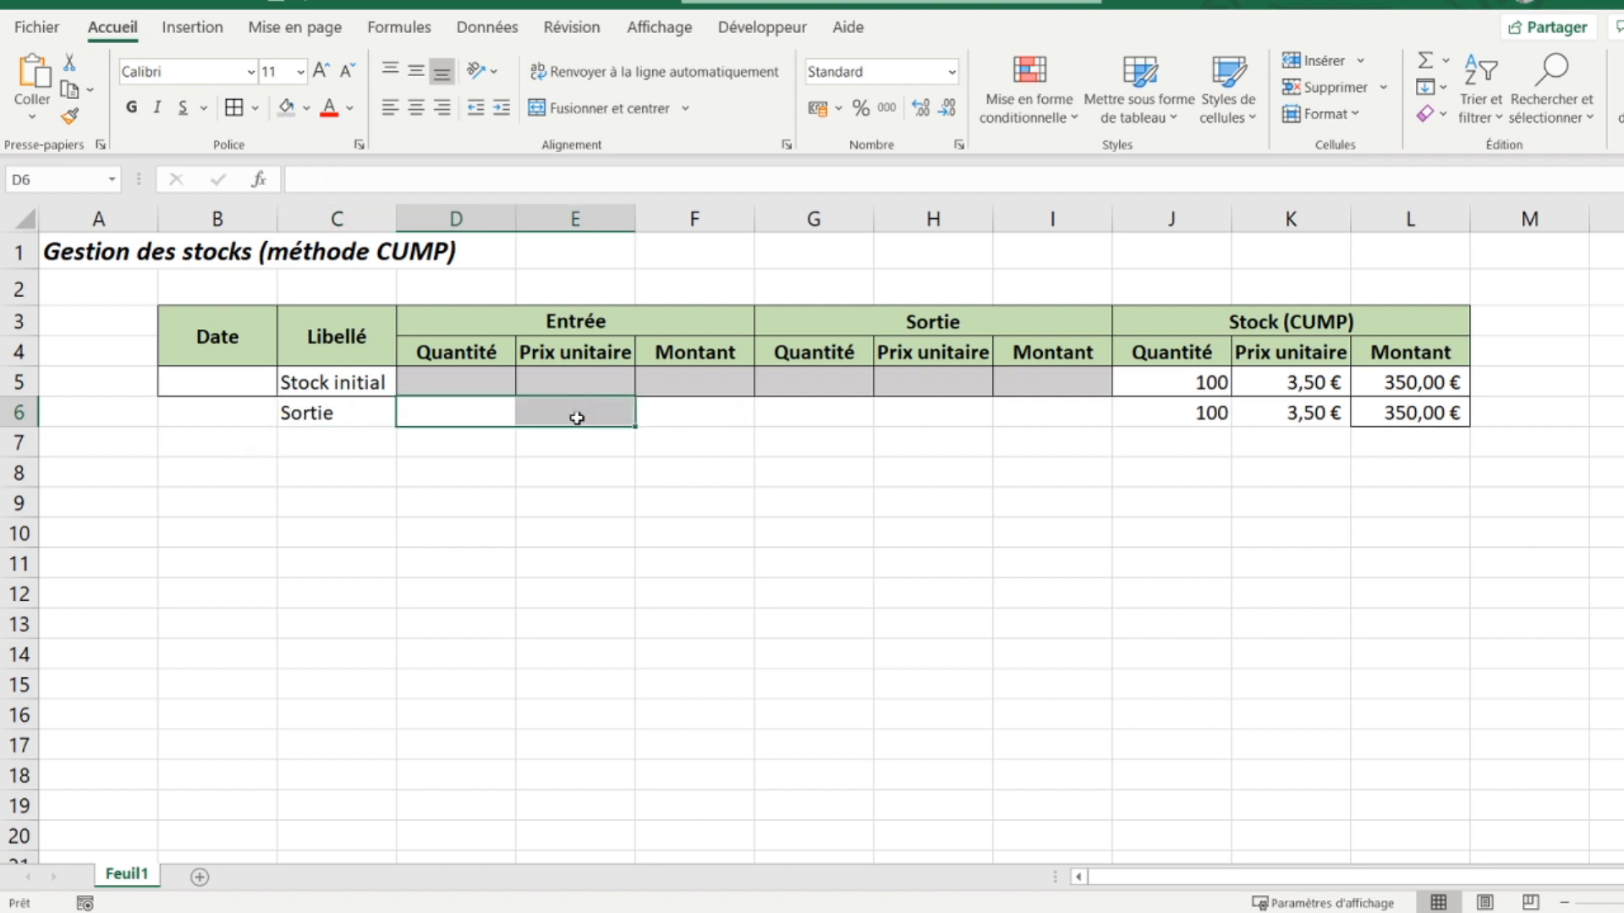
Step: Enter 10 as the Sortie Quantité in G6
left_click(787, 417)
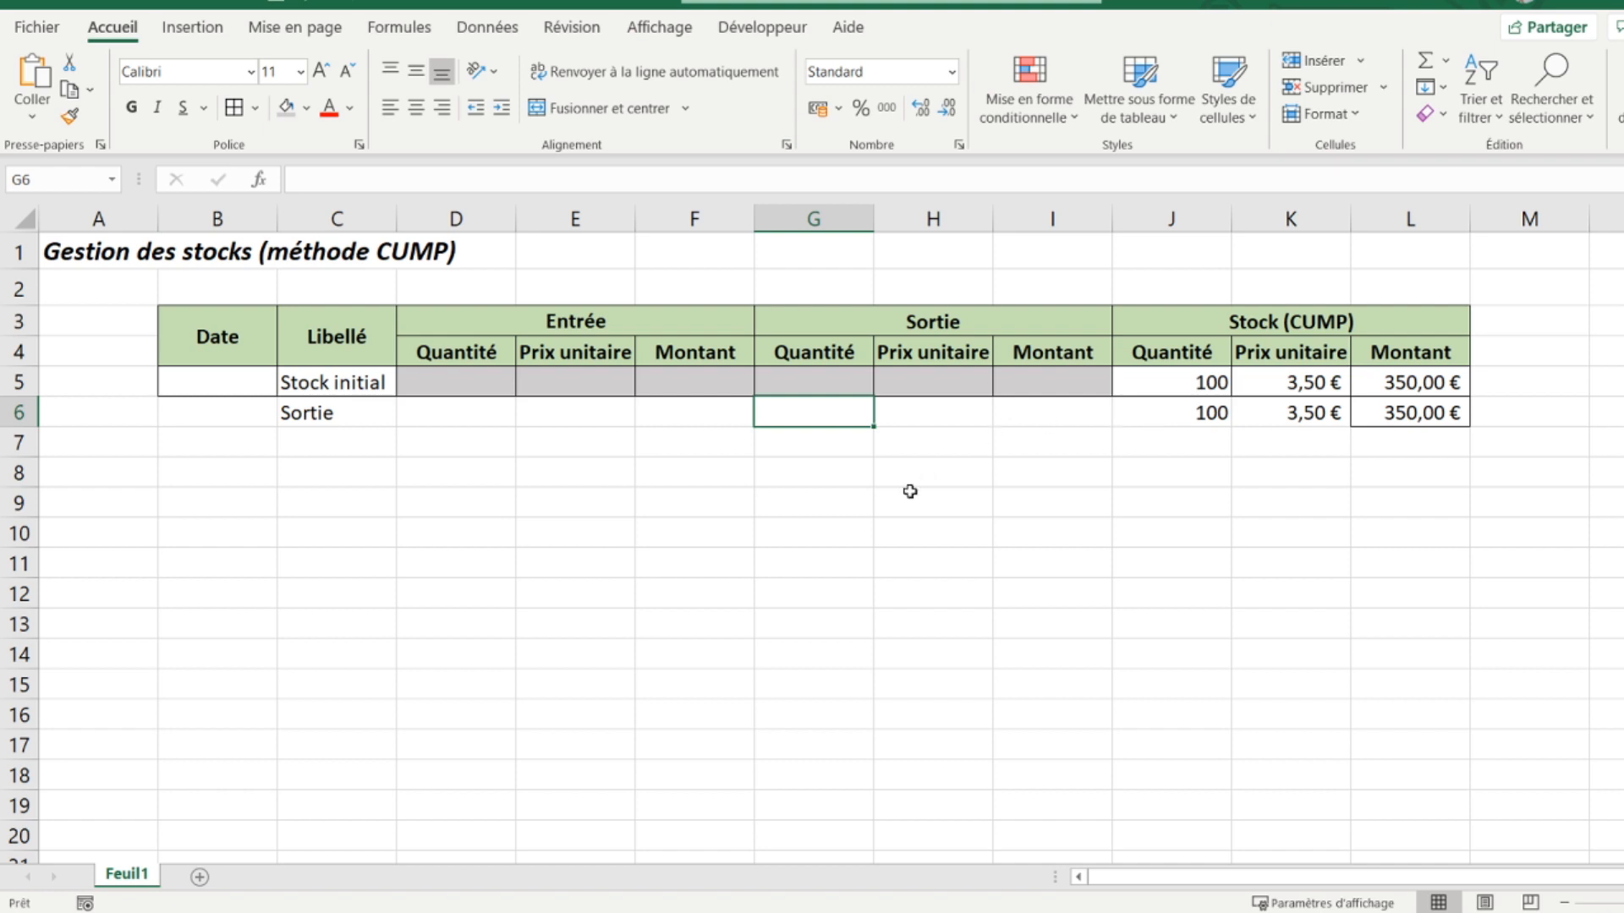
type("10")
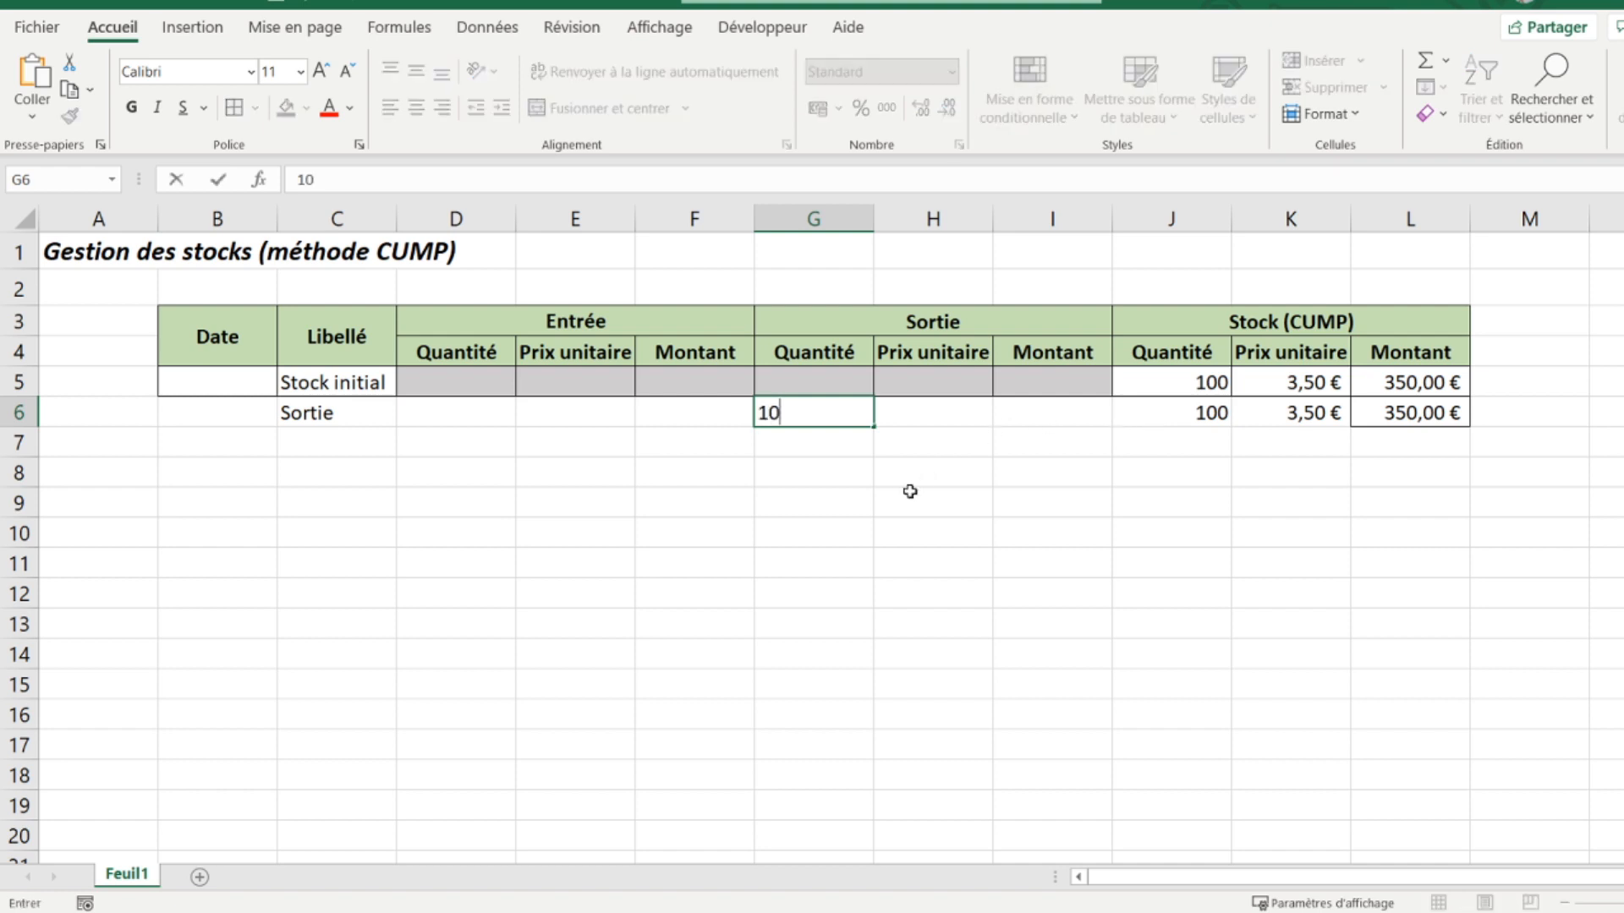
key("Return")
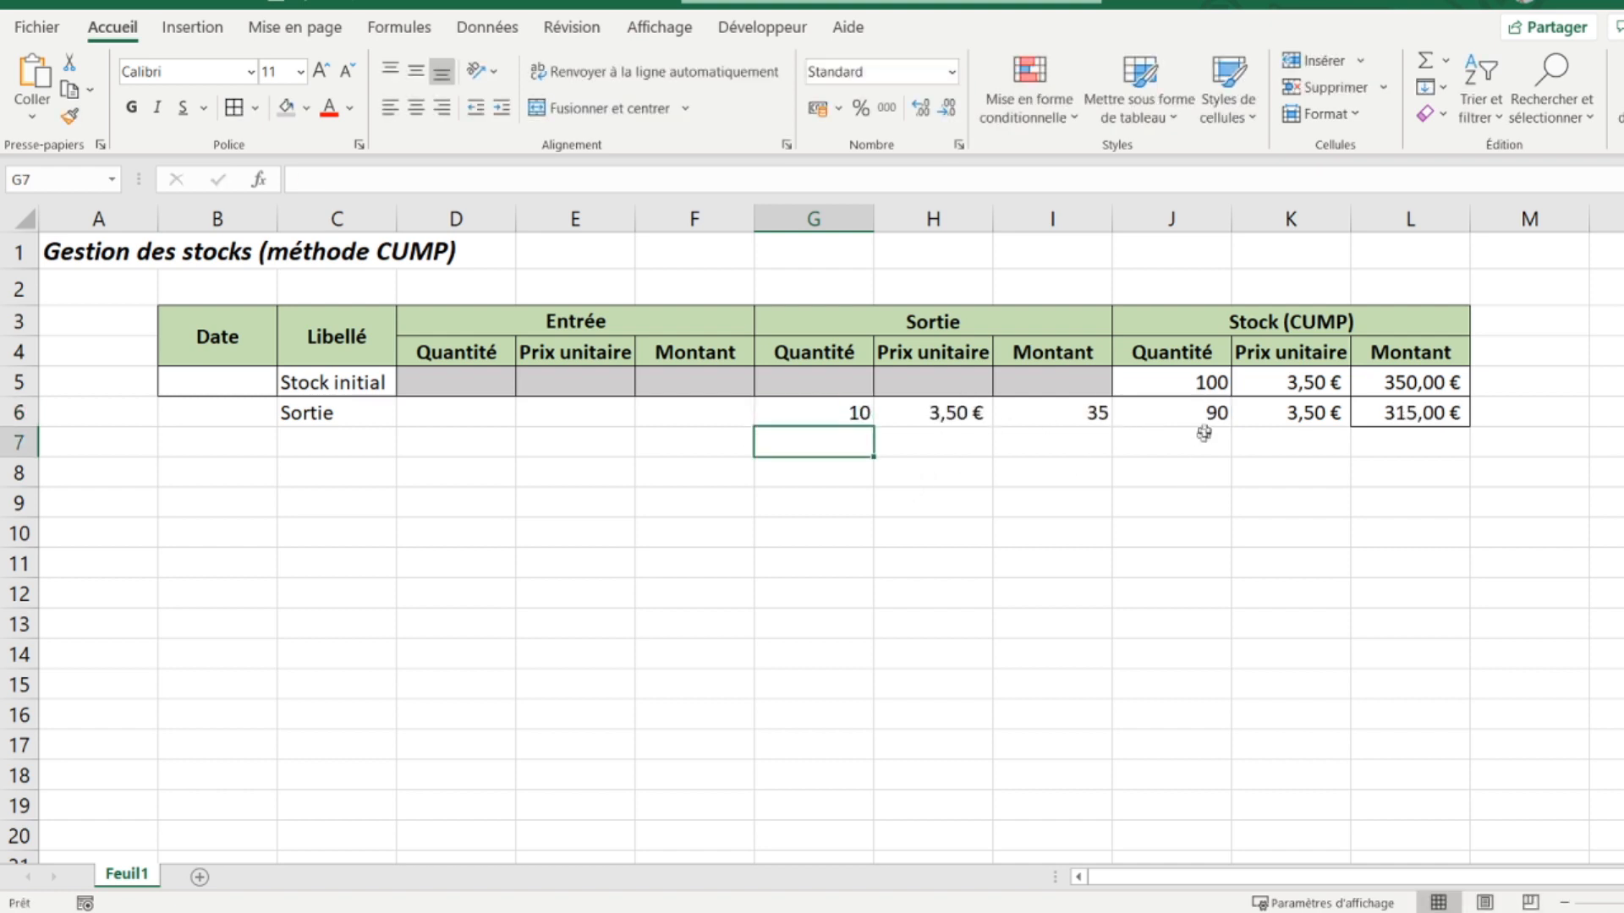
Step: Check the formulas behind the row 6 Stock Quantité, Stock Prix unitaire and Sortie Prix unitaire
left_click(1171, 418)
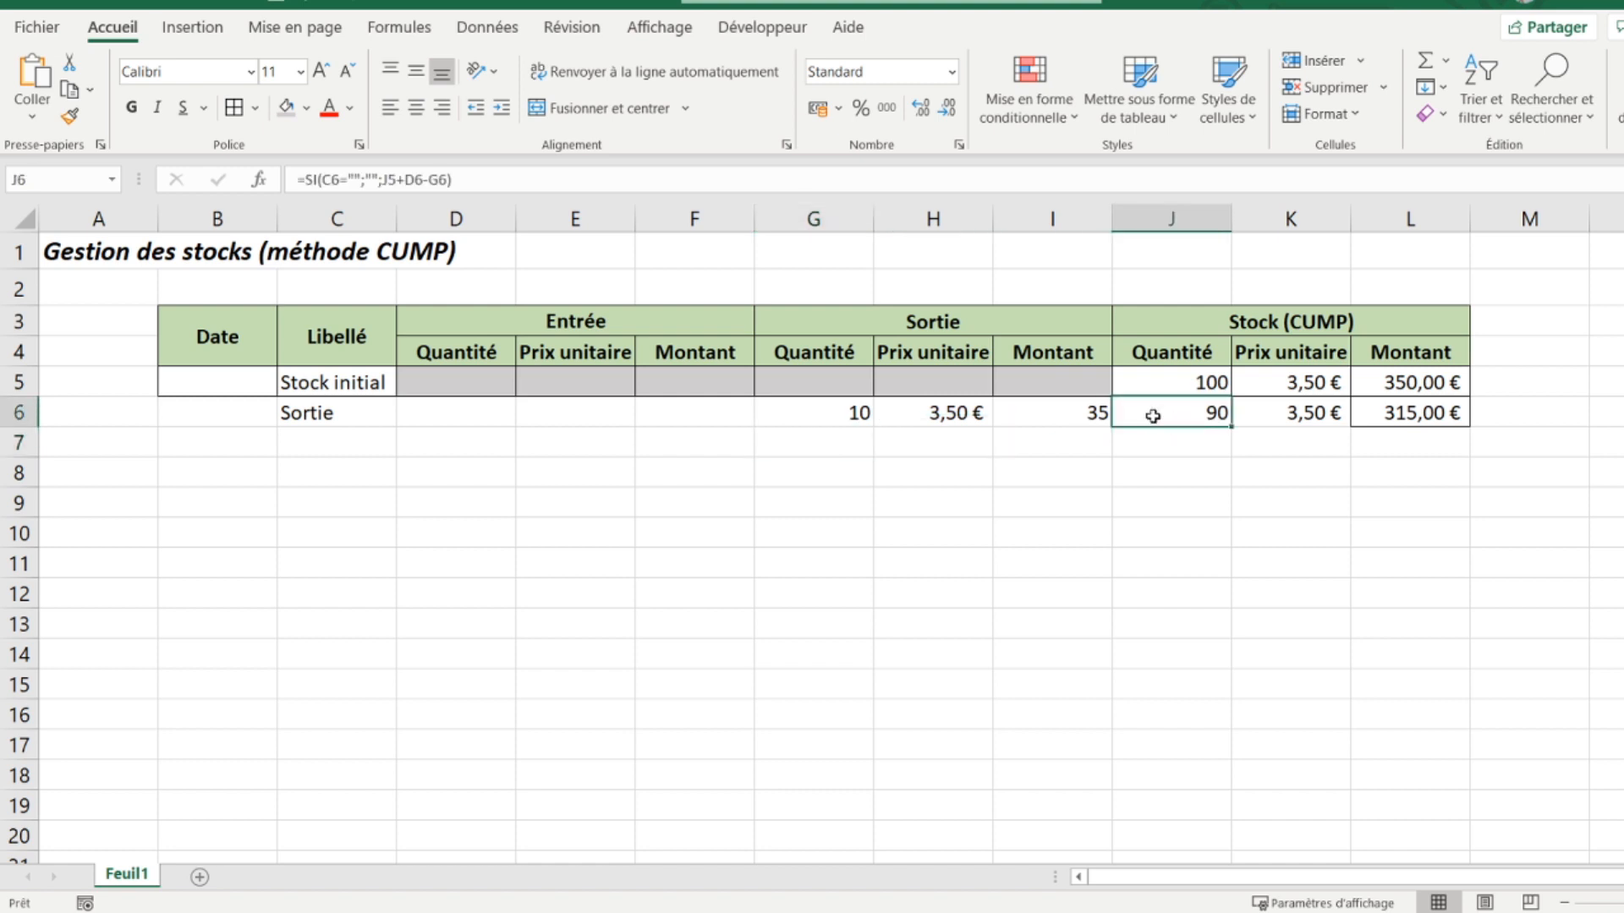
left_click(1263, 416)
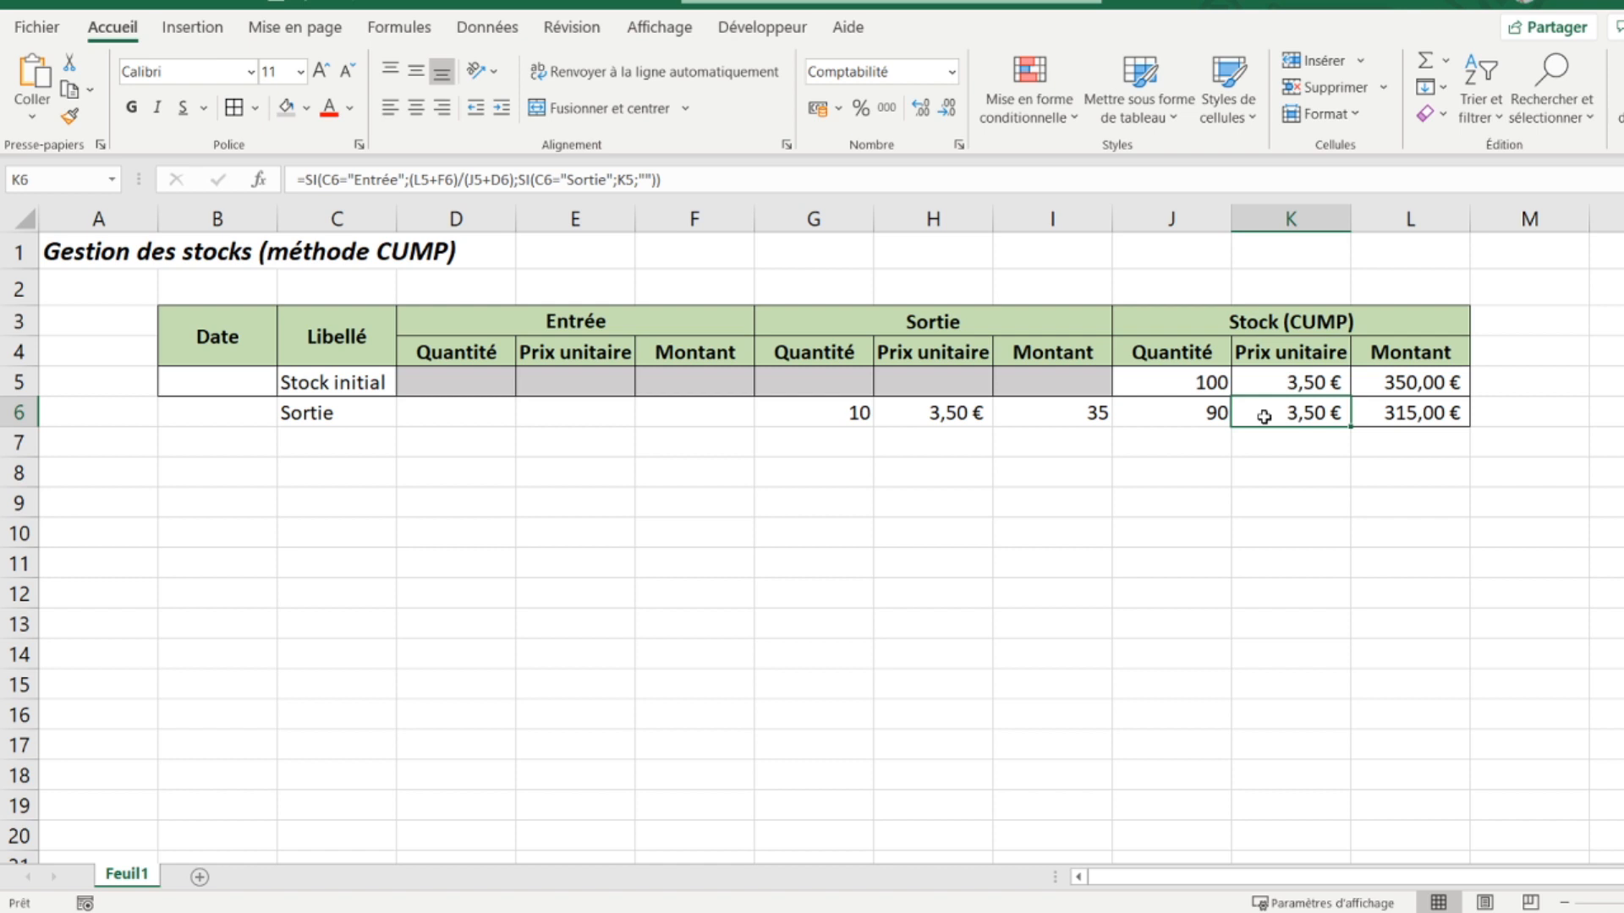
left_click(928, 413)
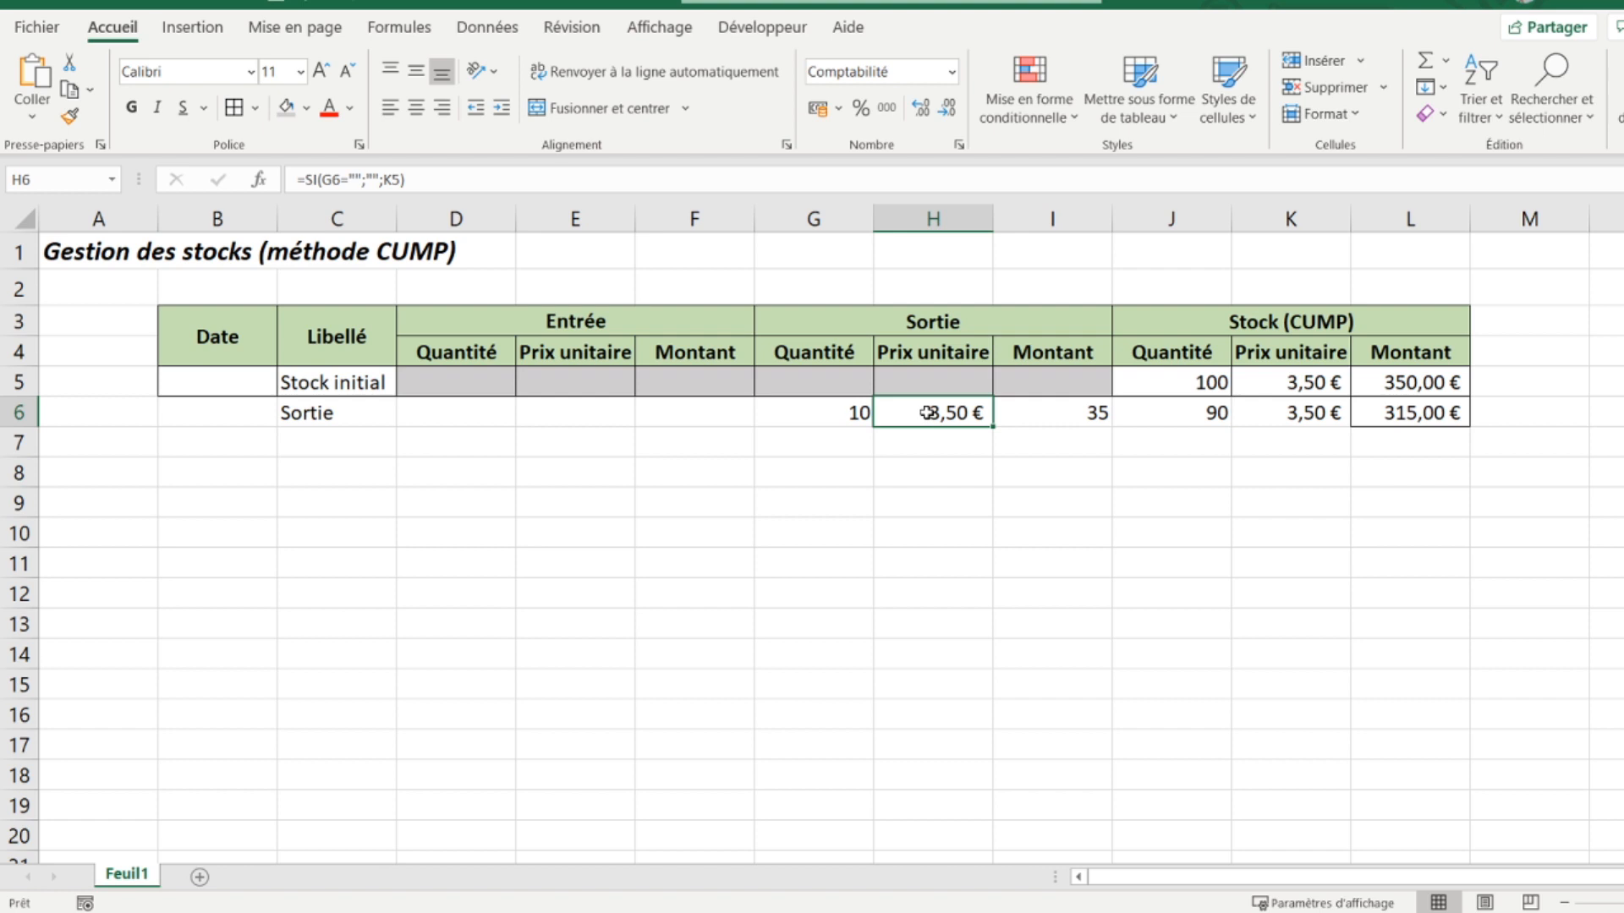
left_click(1174, 412)
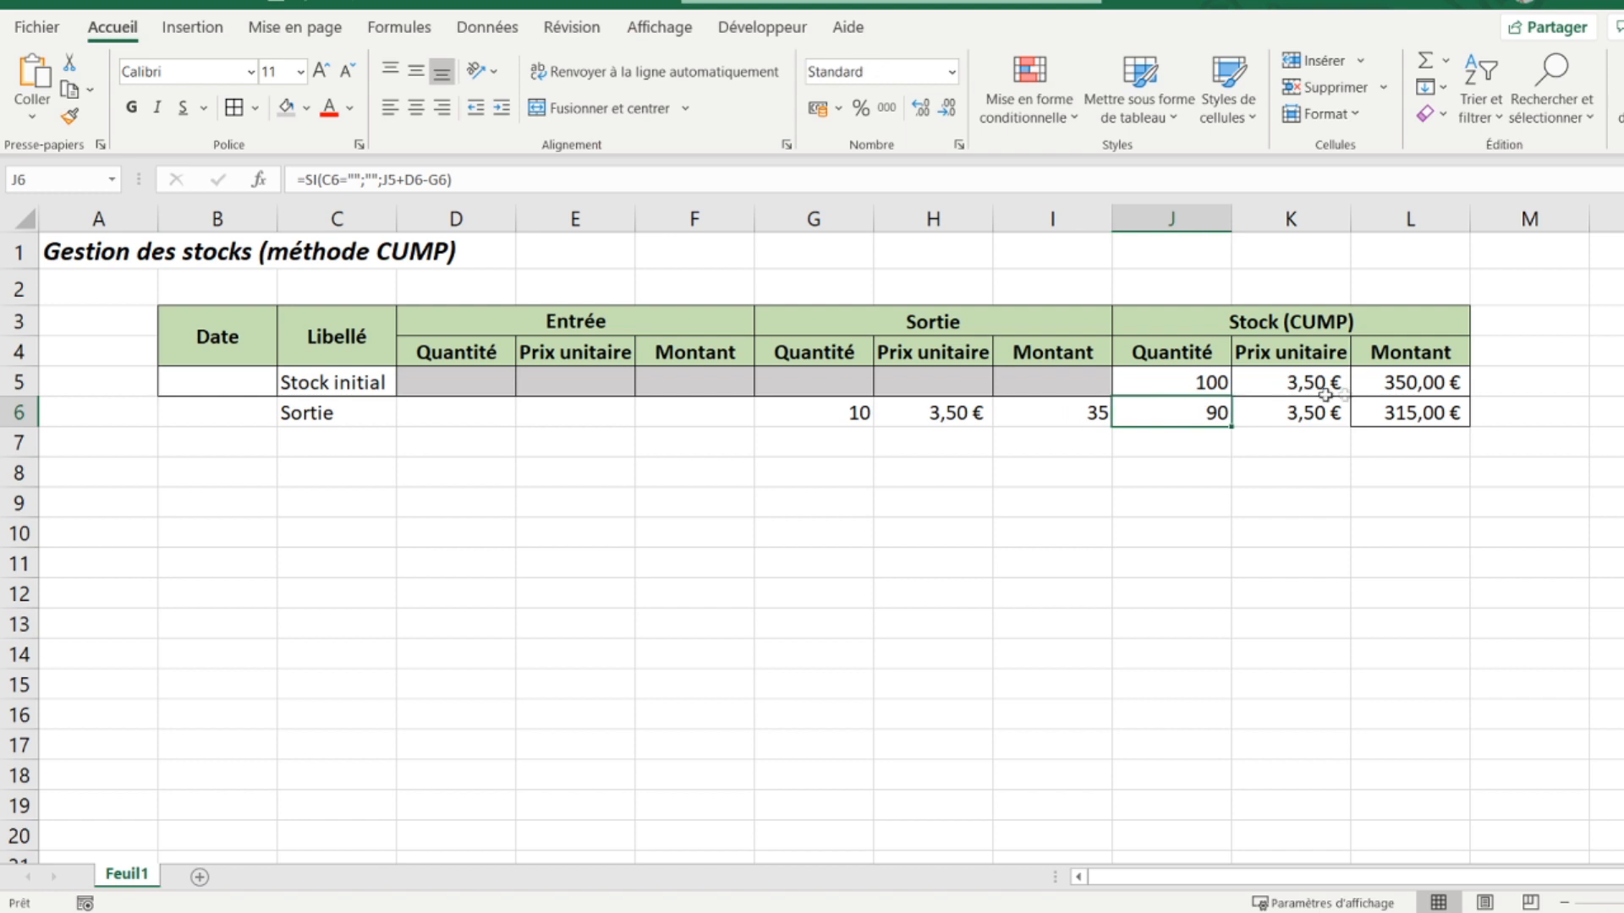
Step: Apply all borders to the row 6 cells B6:L6 and clear the Sortie Quantité in G6
left_click_drag(1233, 404, 243, 409)
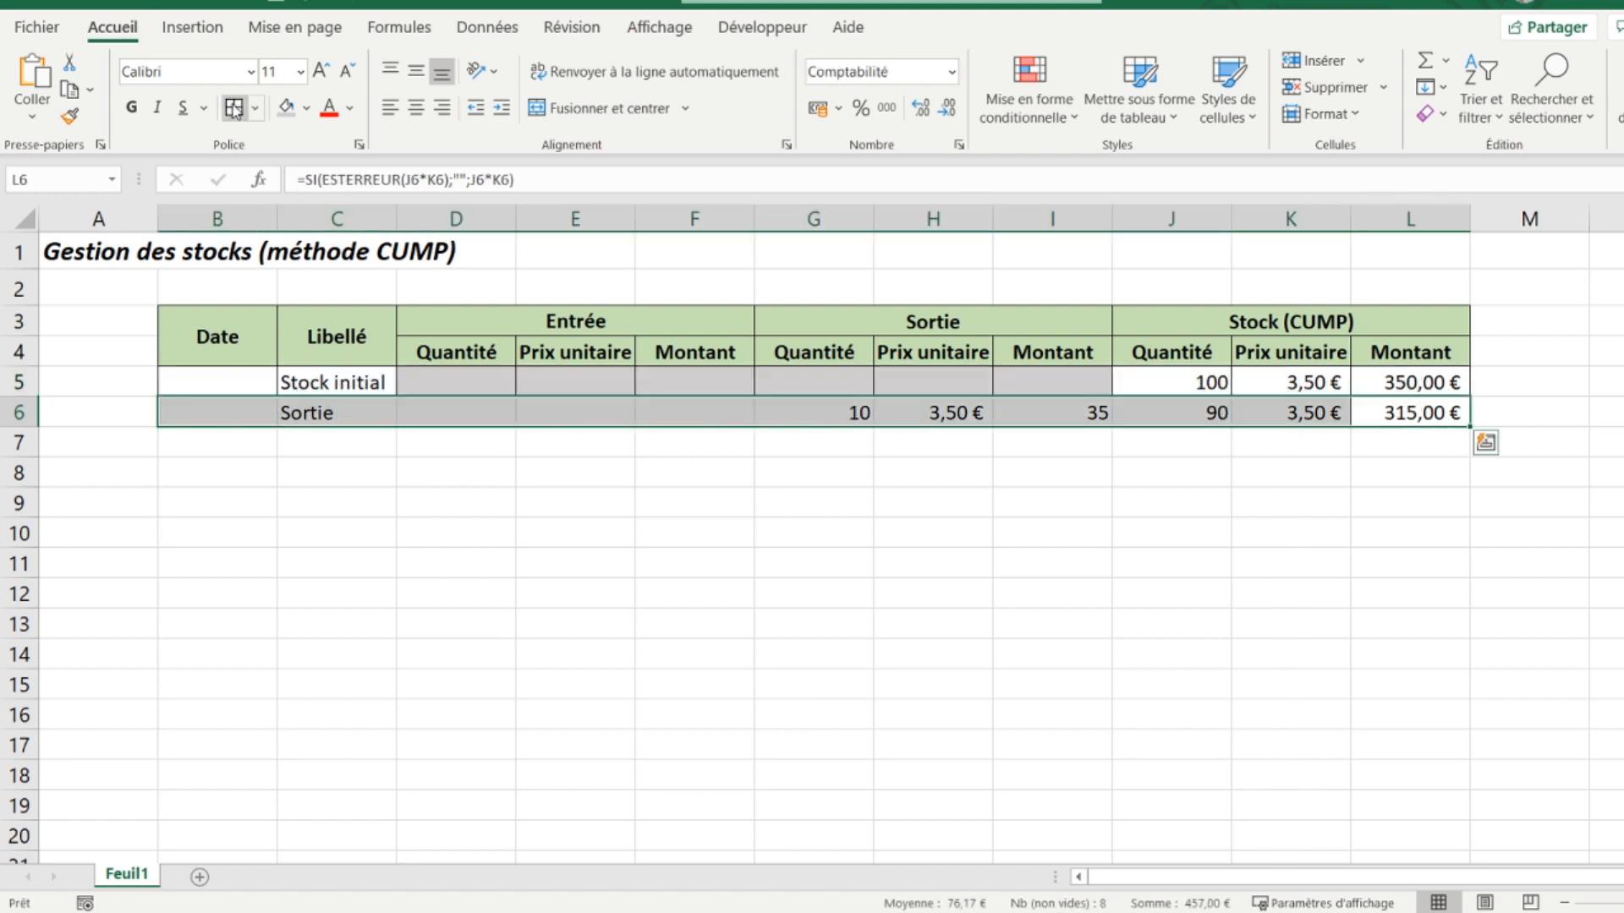
left_click(237, 411)
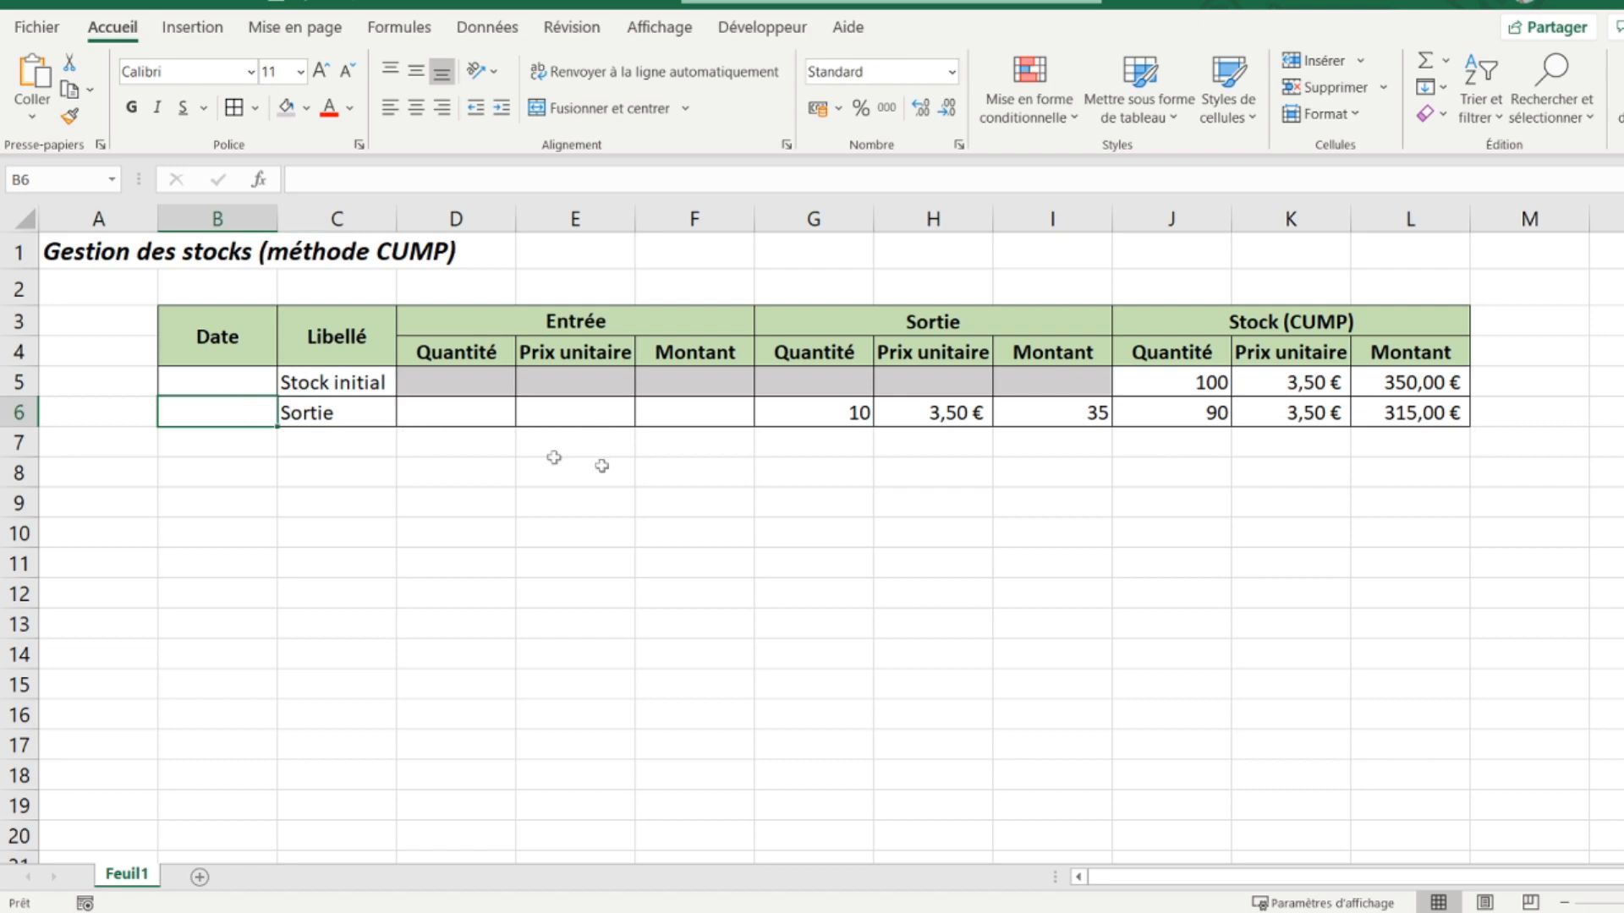
left_click(824, 412)
left_click(900, 412)
left_click(819, 412)
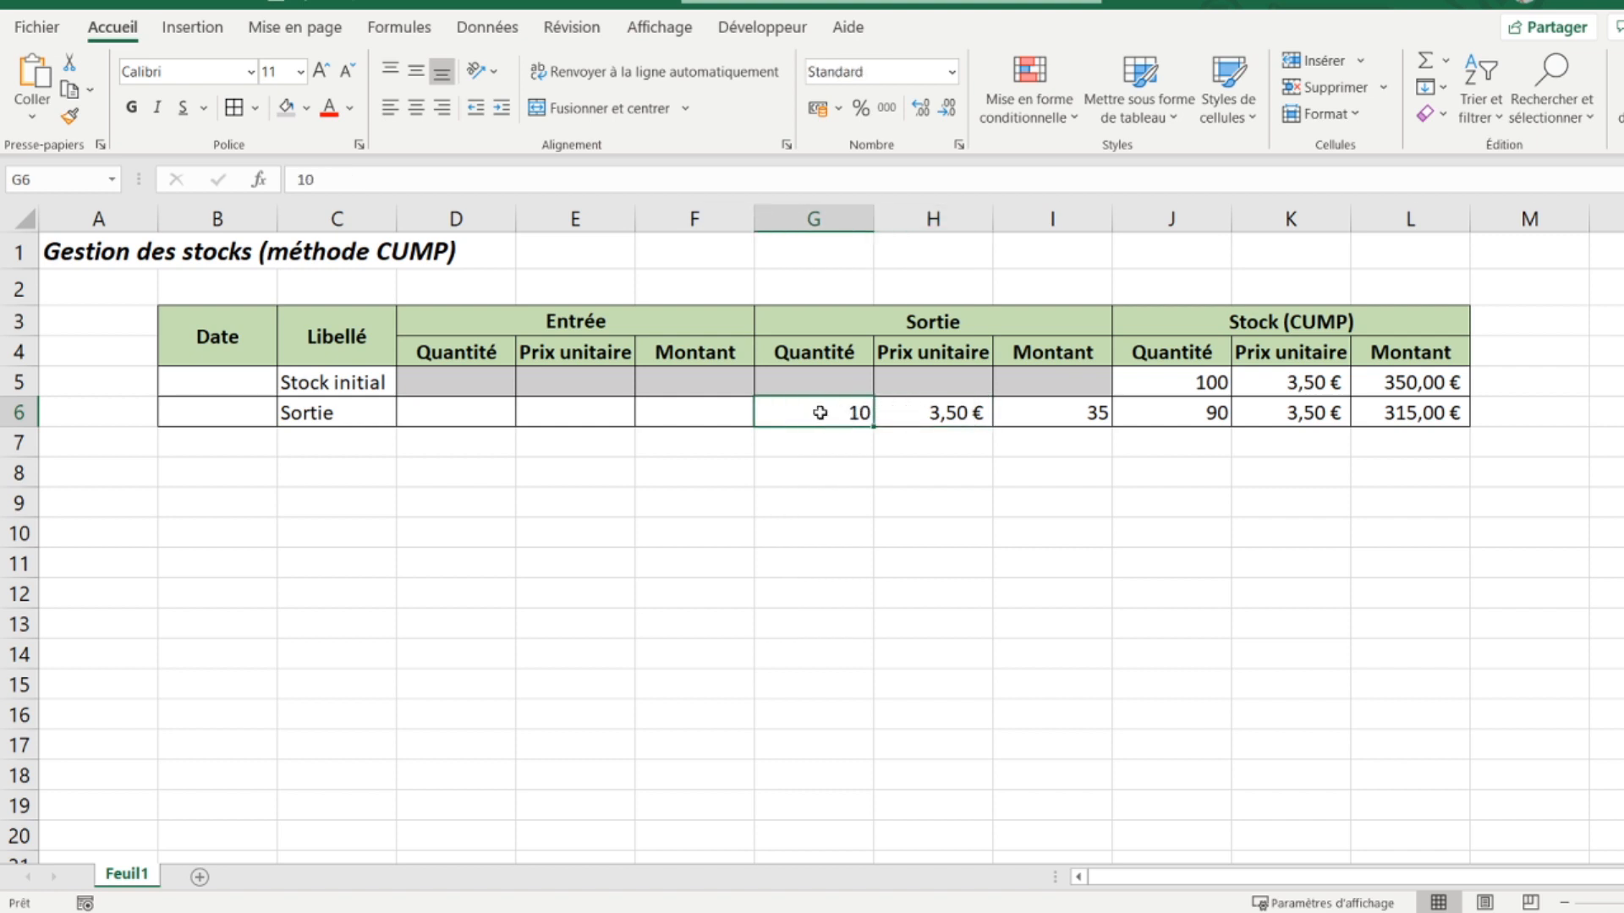
key("Delete")
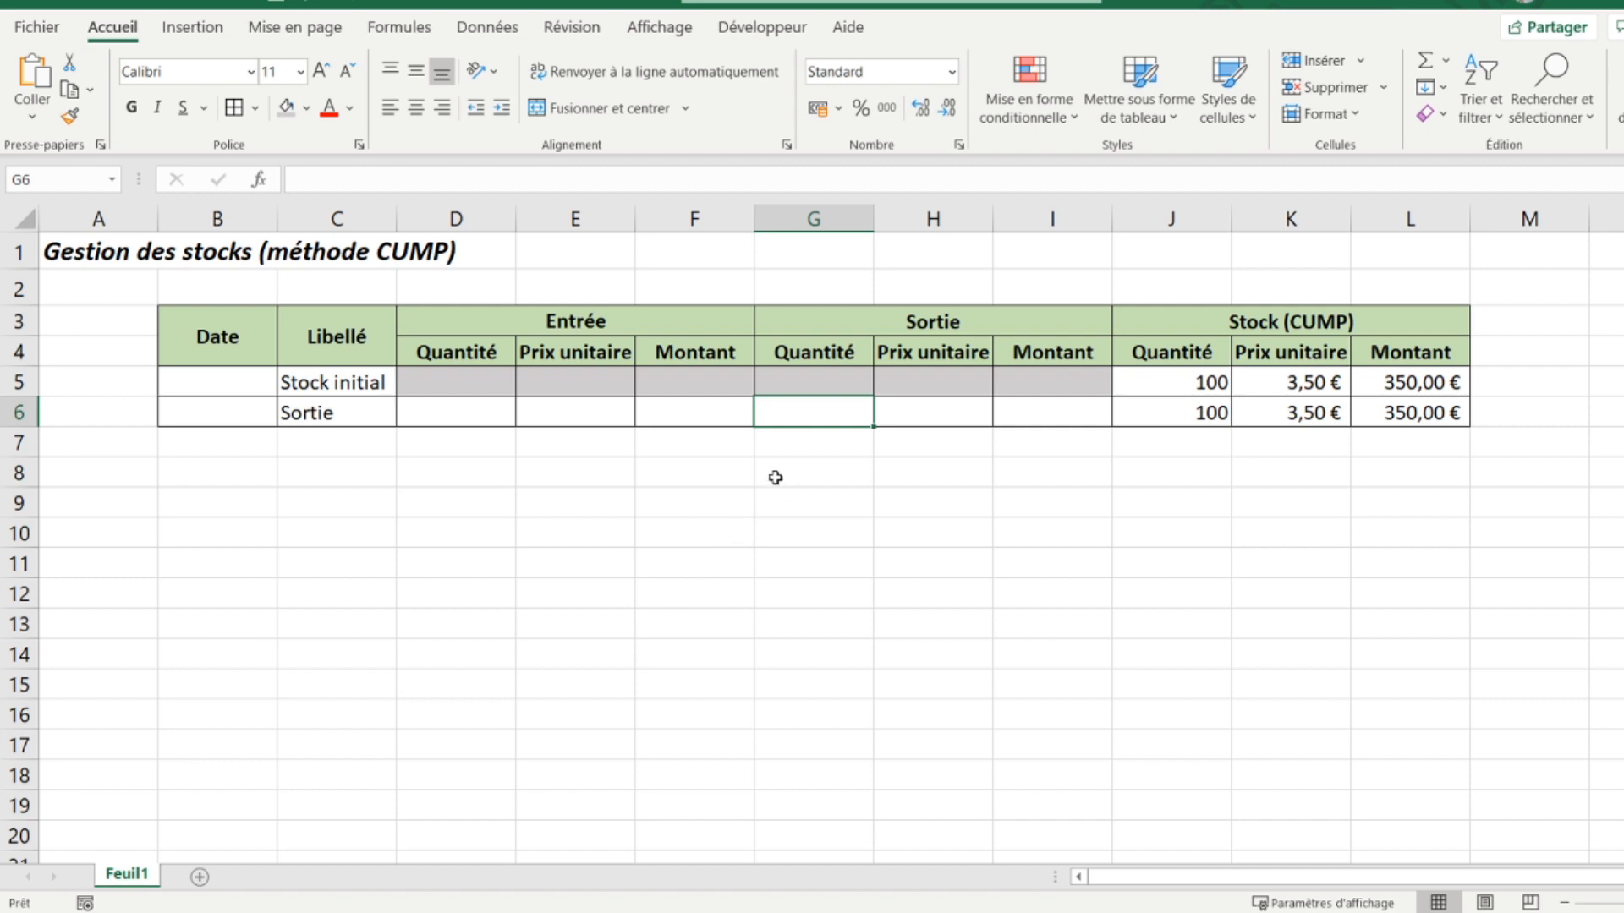
left_click_drag(402, 413, 645, 415)
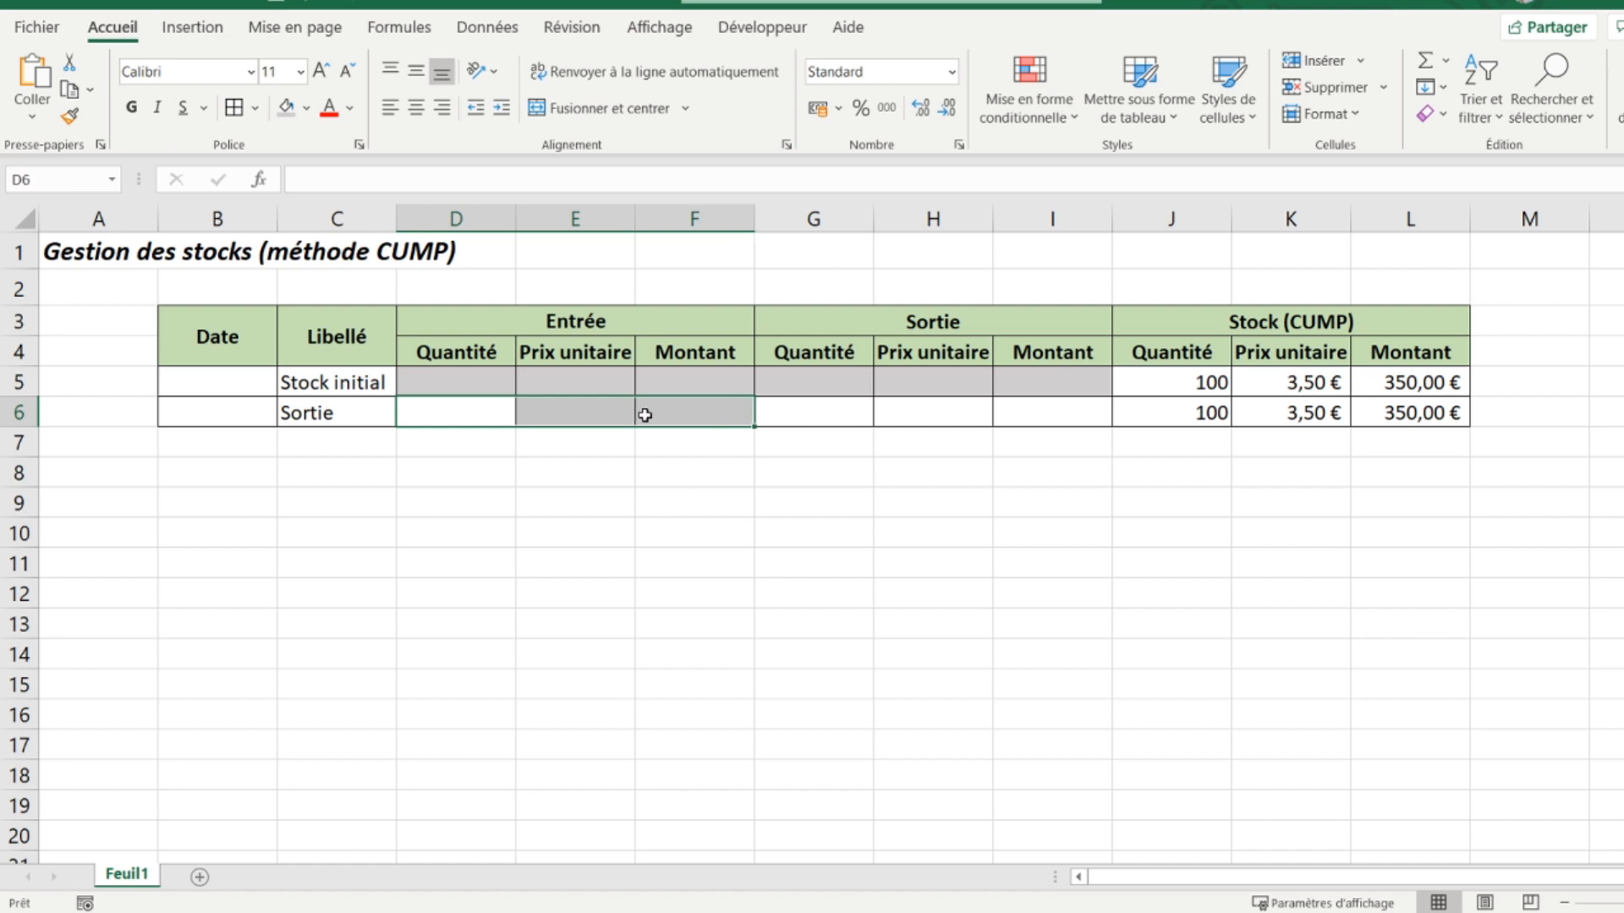
left_click(333, 409)
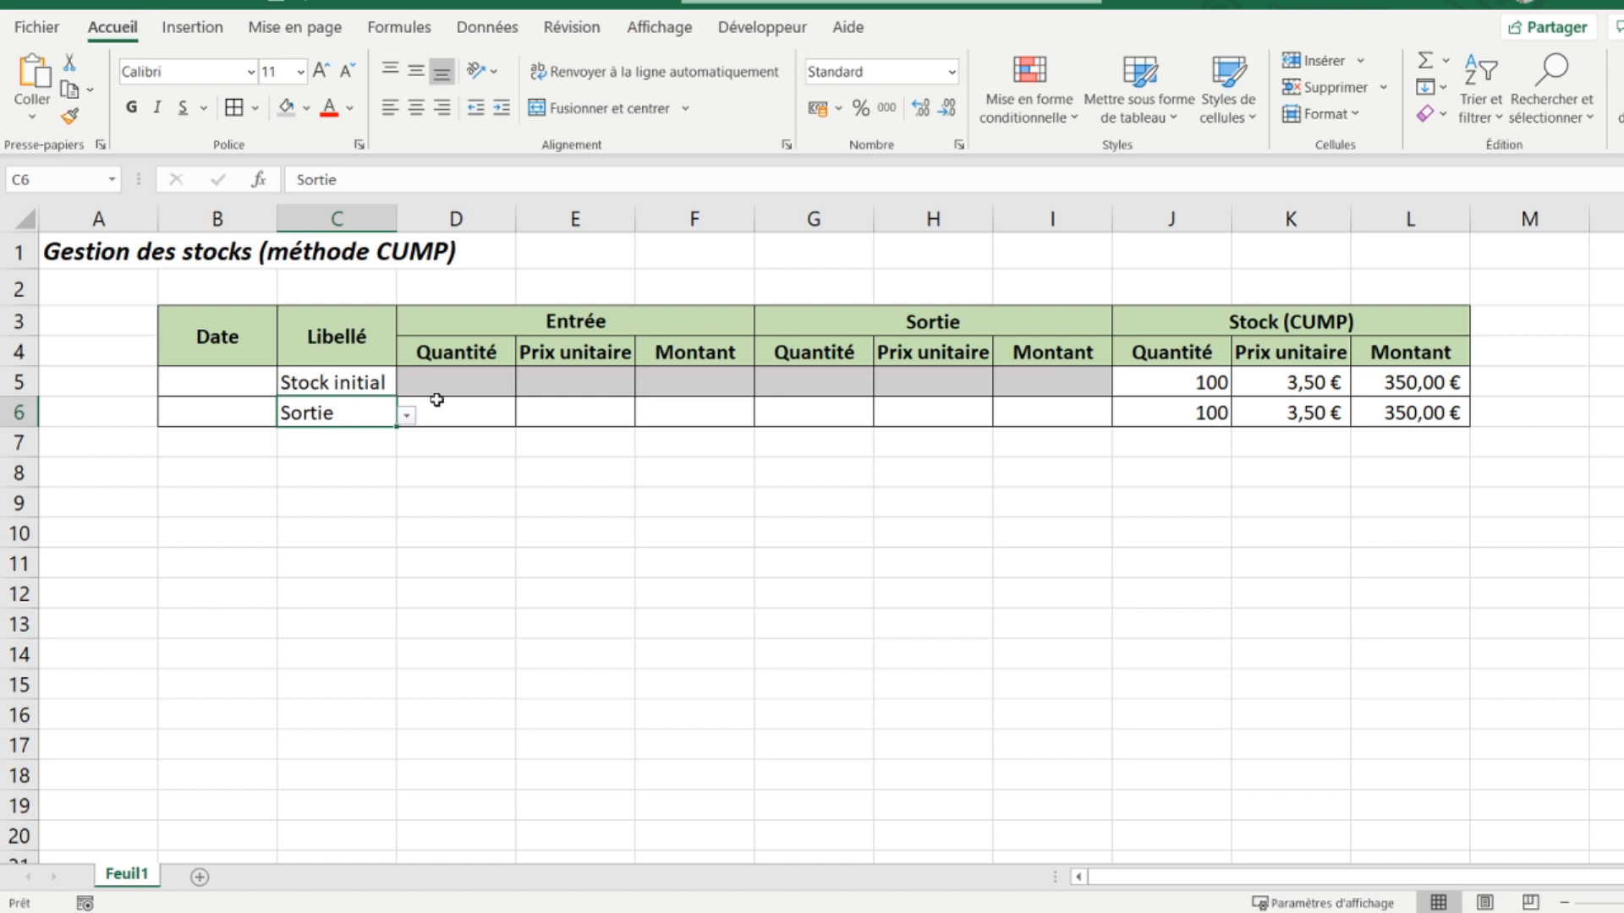
left_click_drag(821, 414, 1019, 427)
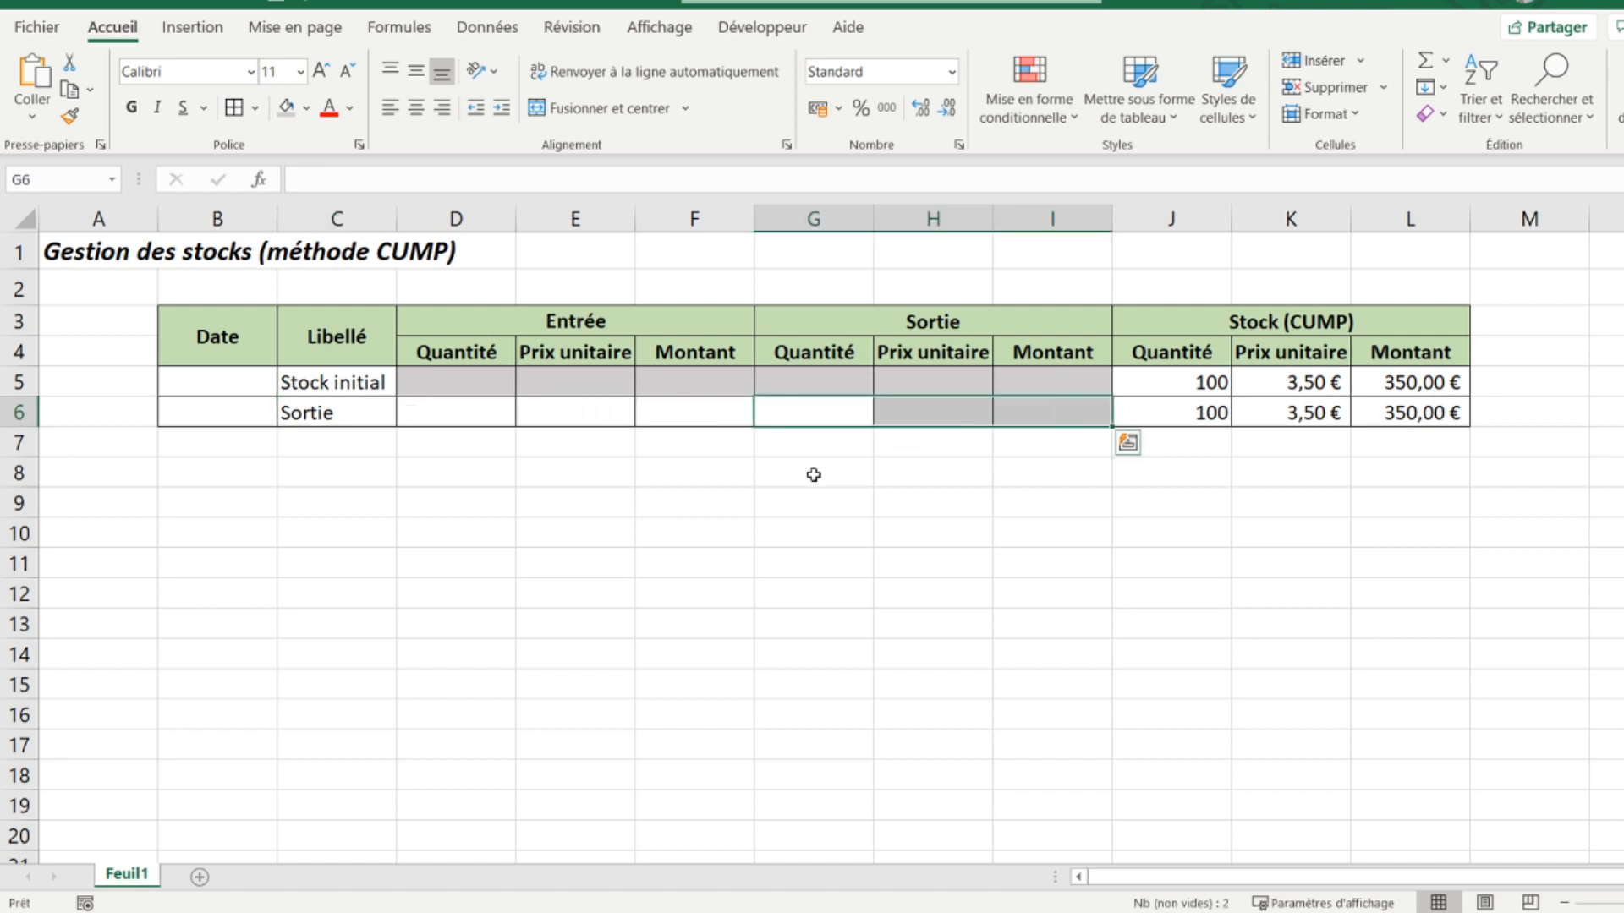
left_click(353, 414)
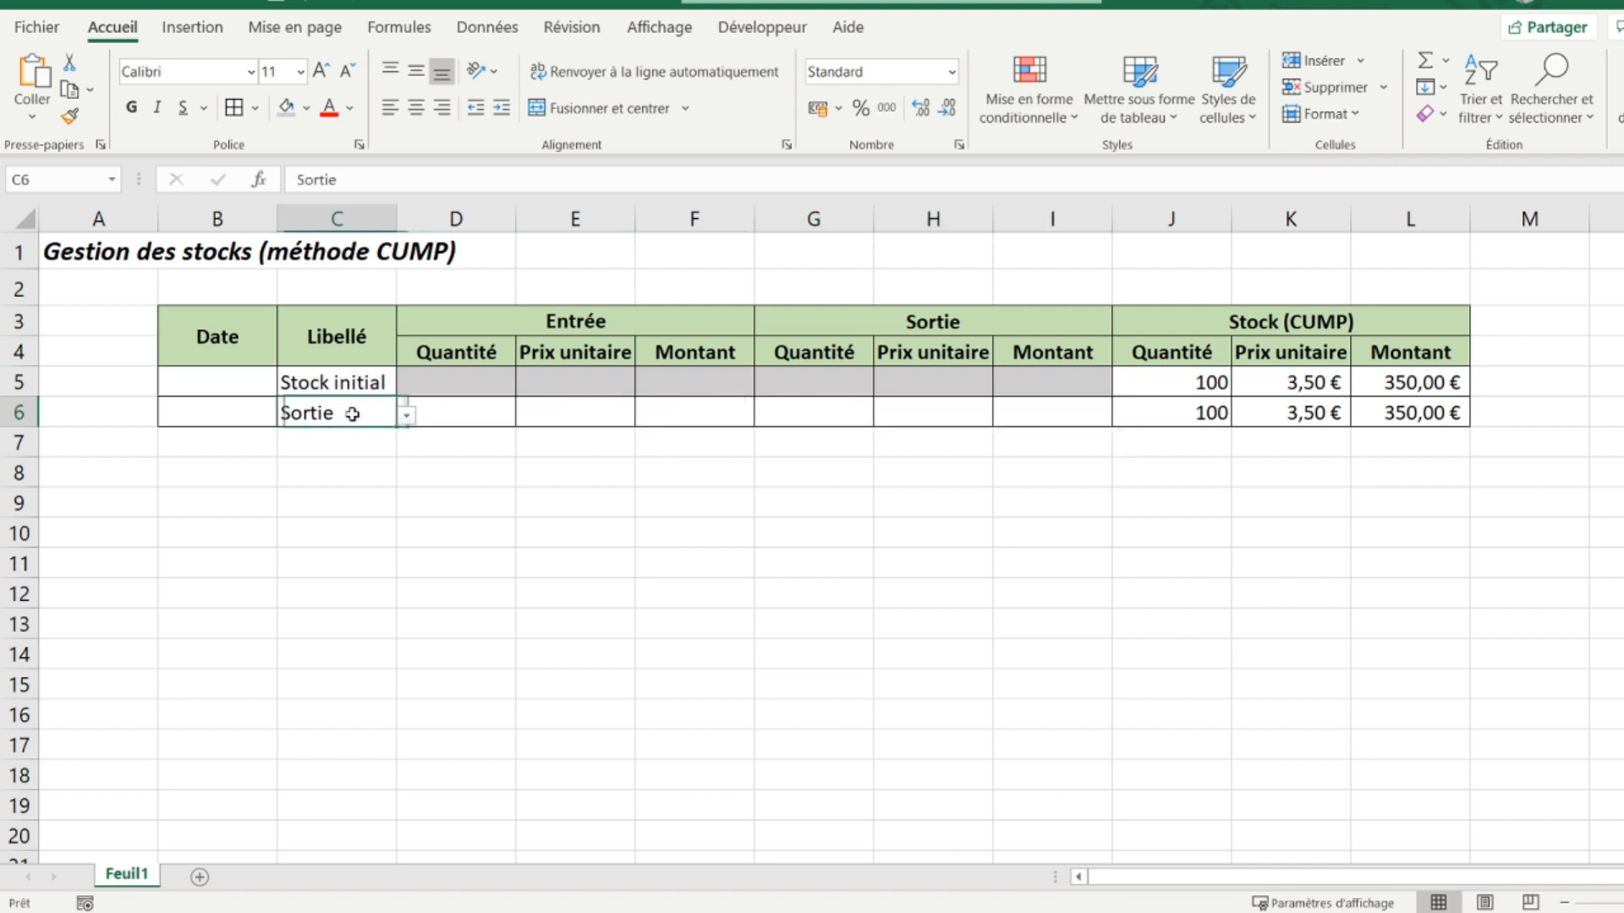
left_click_drag(821, 409, 1019, 417)
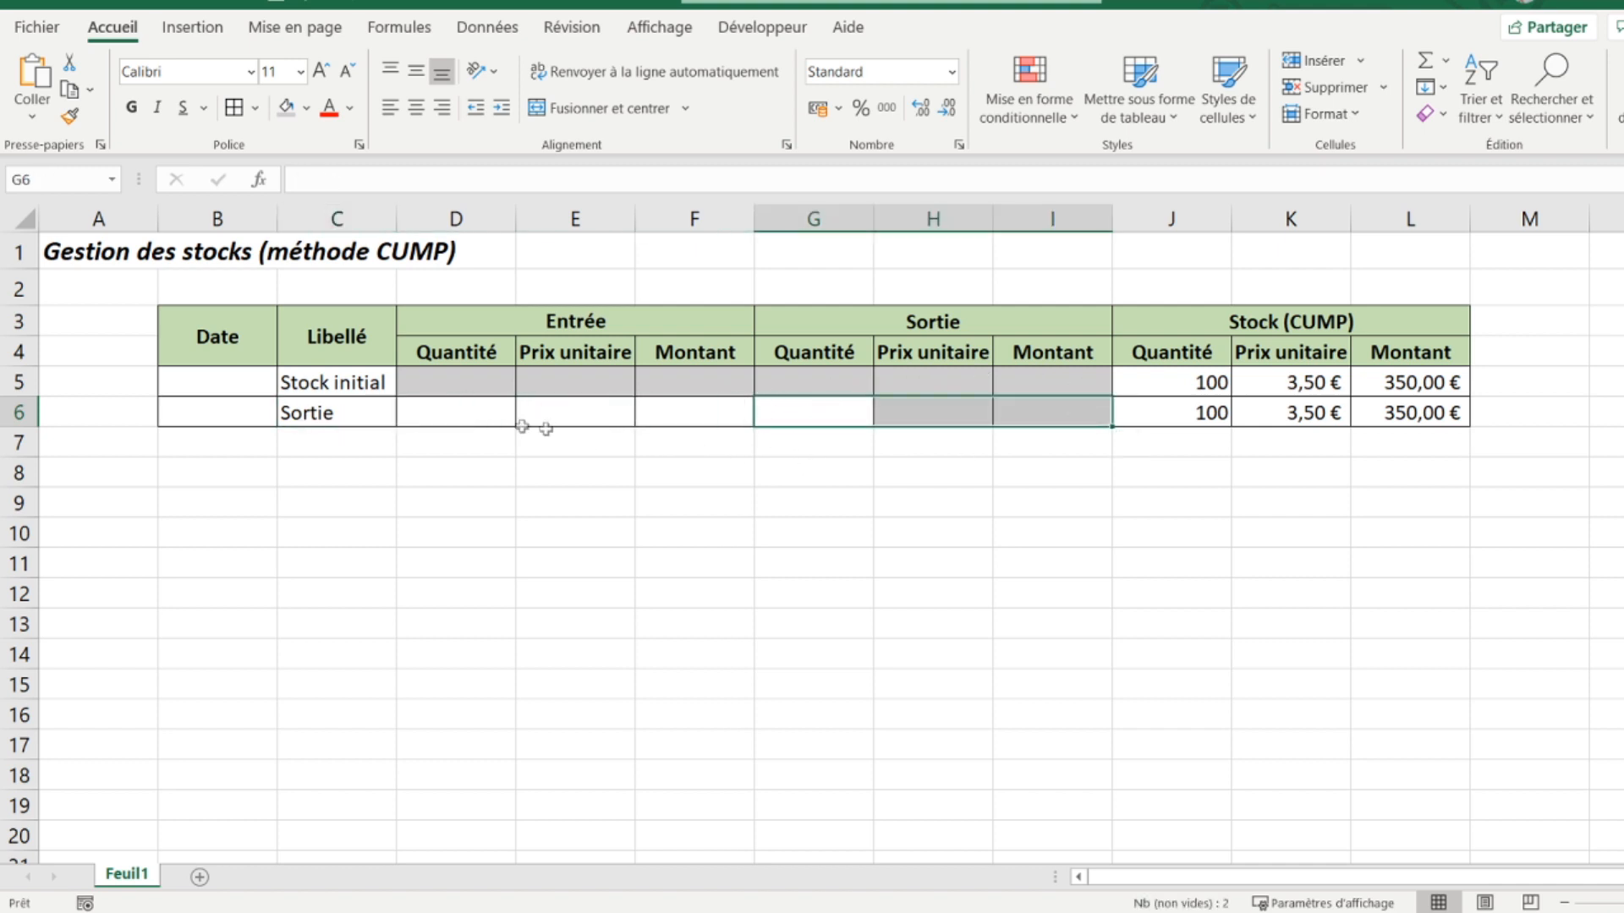
left_click_drag(442, 424, 688, 423)
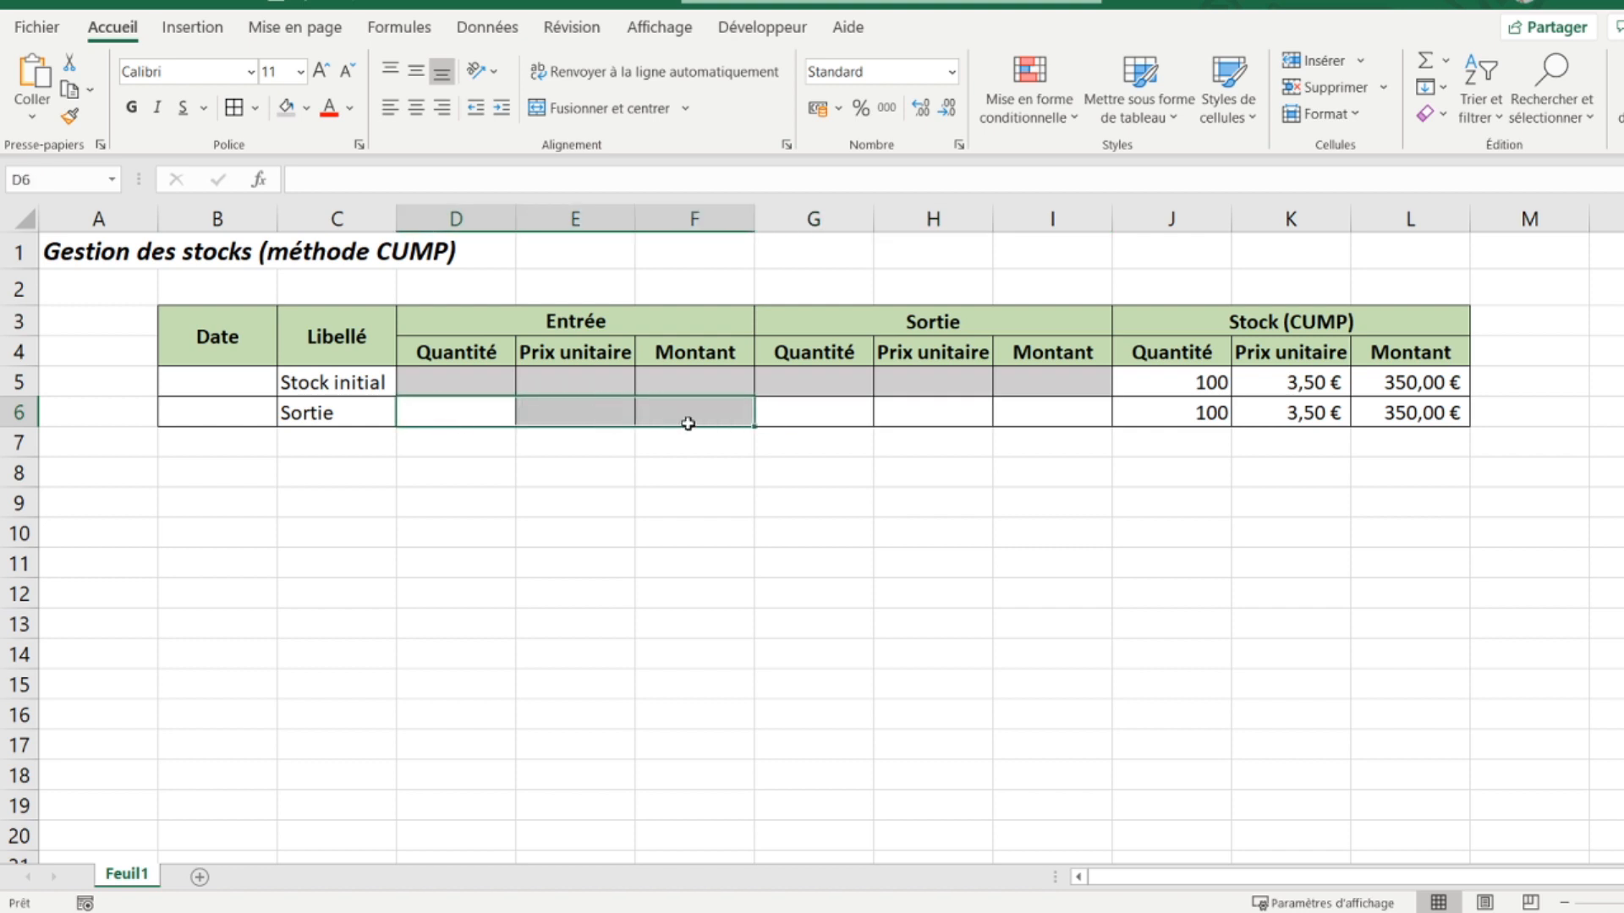
Step: Create a formula-based conditional formatting rule on the Entrée cells D6:F6 with the condition =$C6="Sortie"
left_click_drag(457, 411, 652, 423)
left_click(1042, 113)
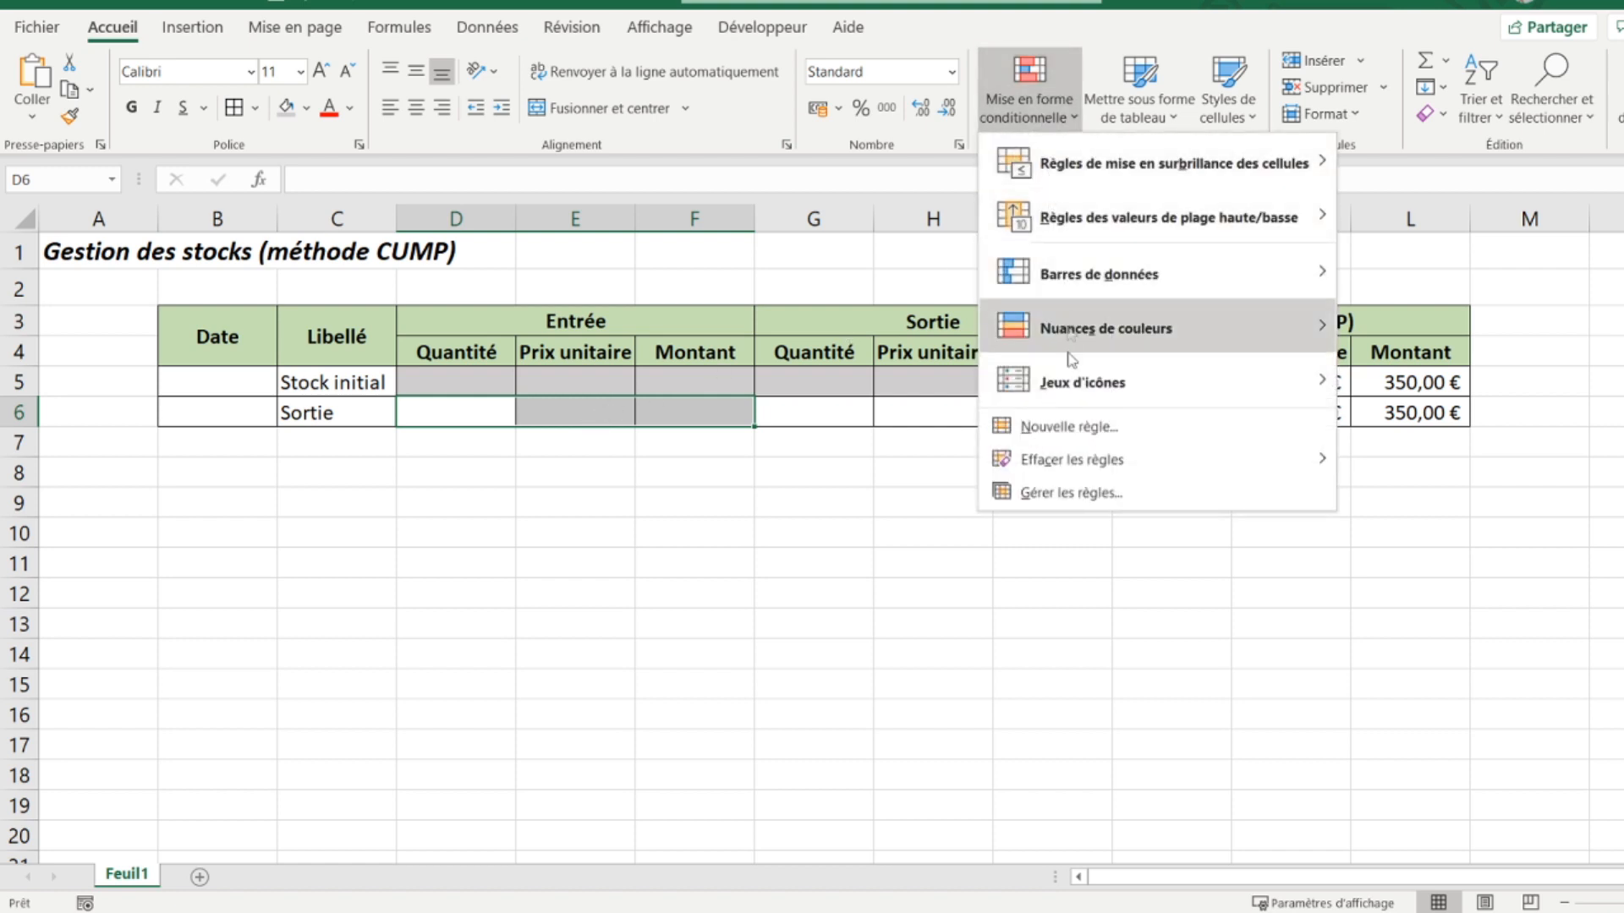
left_click(1075, 425)
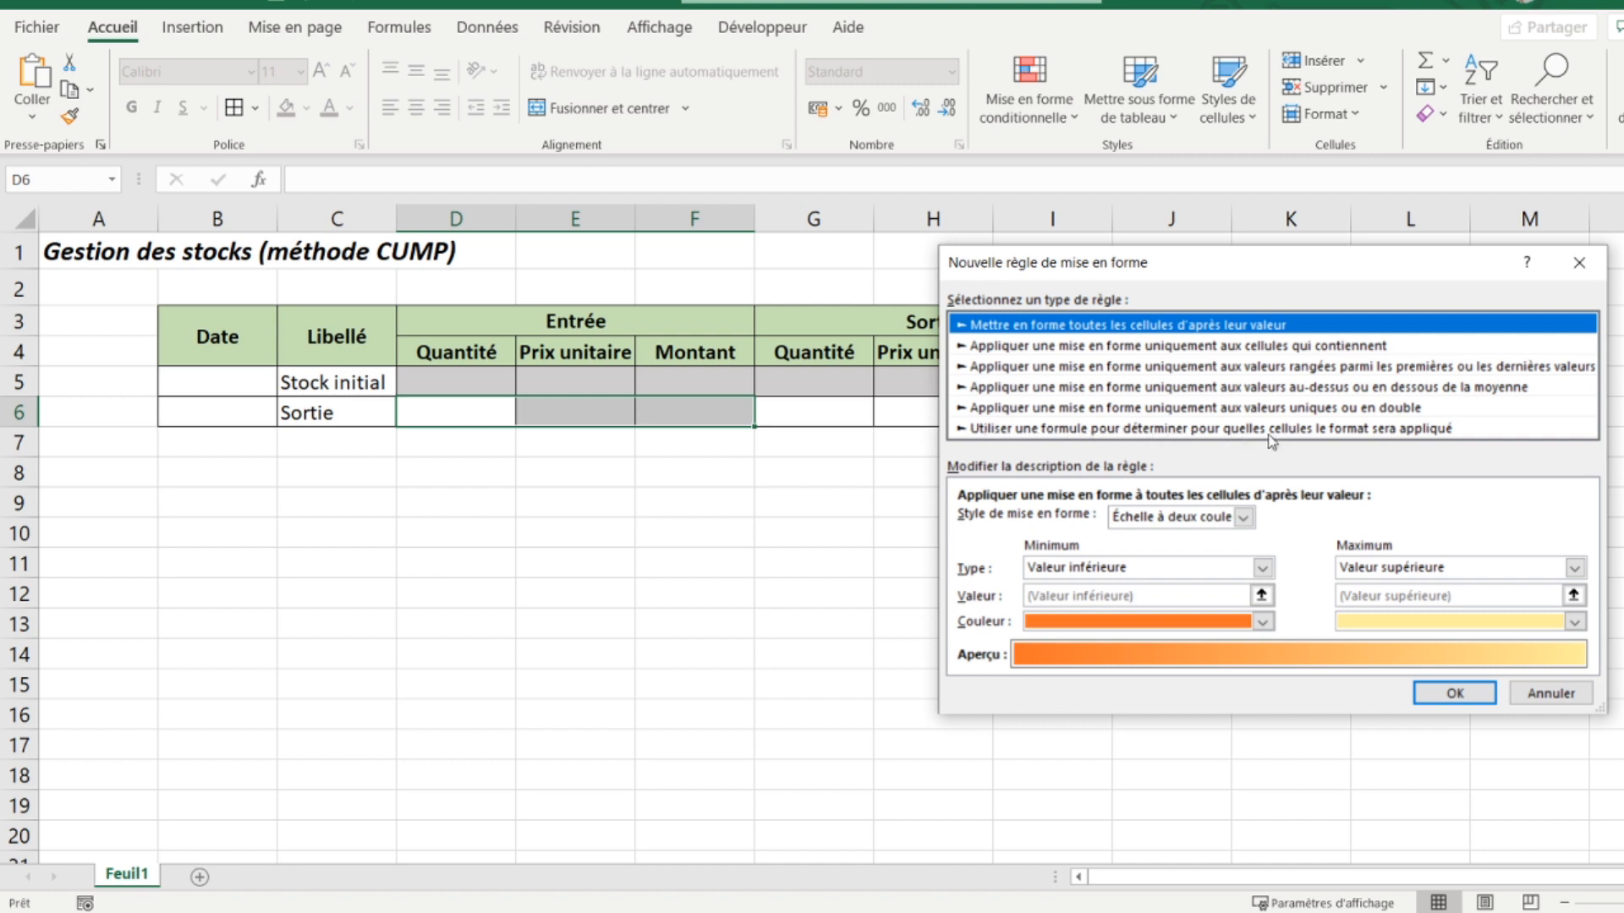
left_click(1119, 430)
left_click(1007, 520)
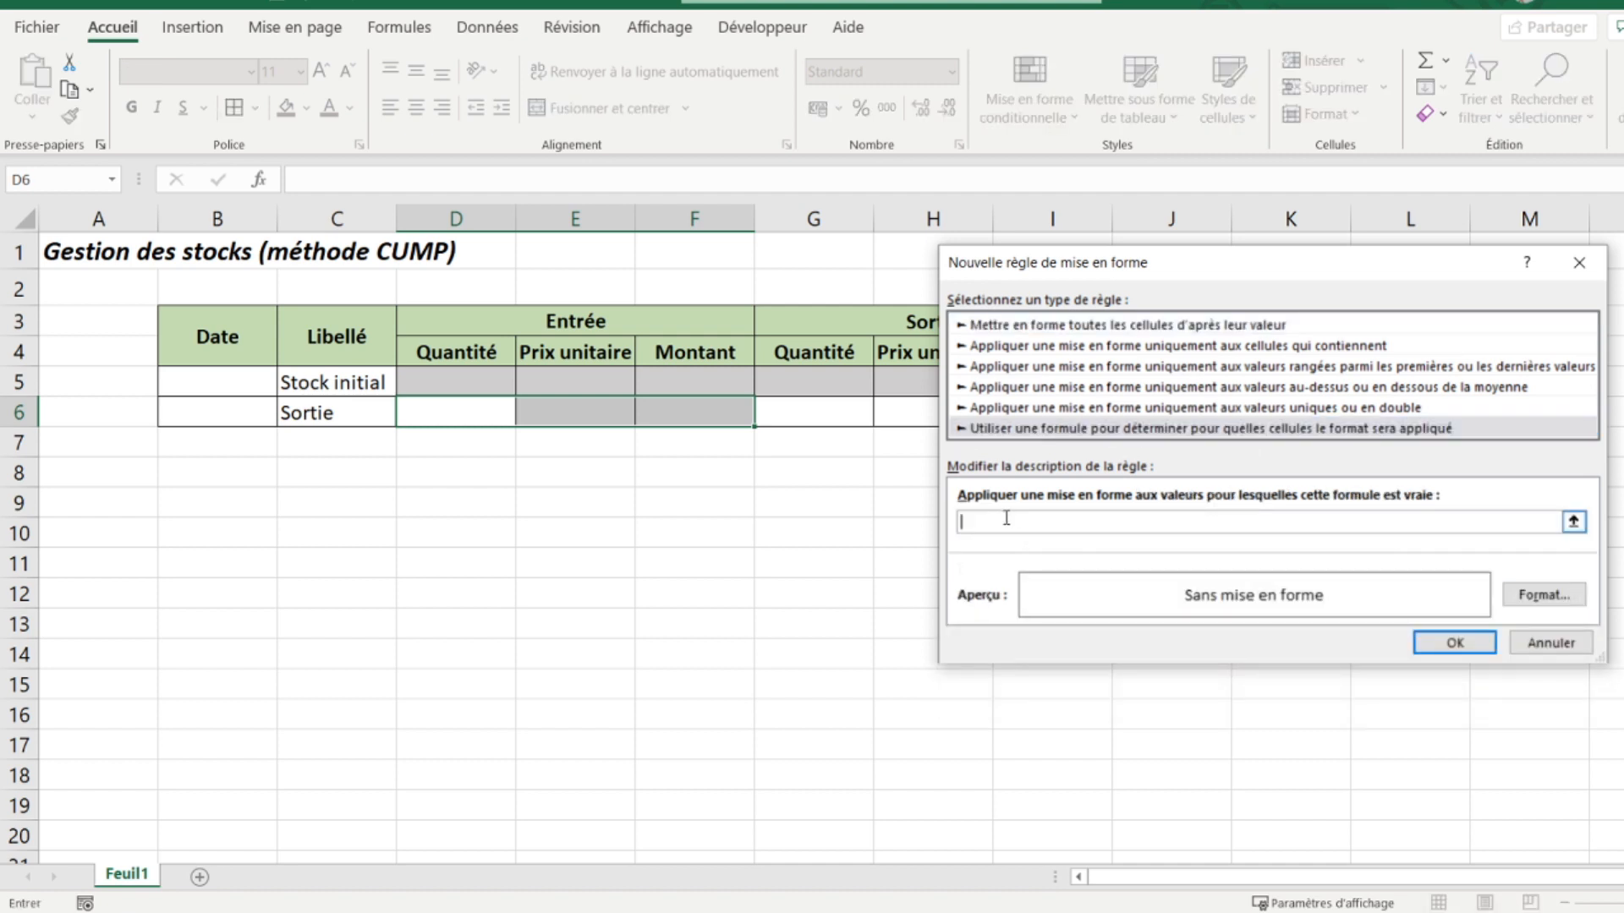
left_click(338, 417)
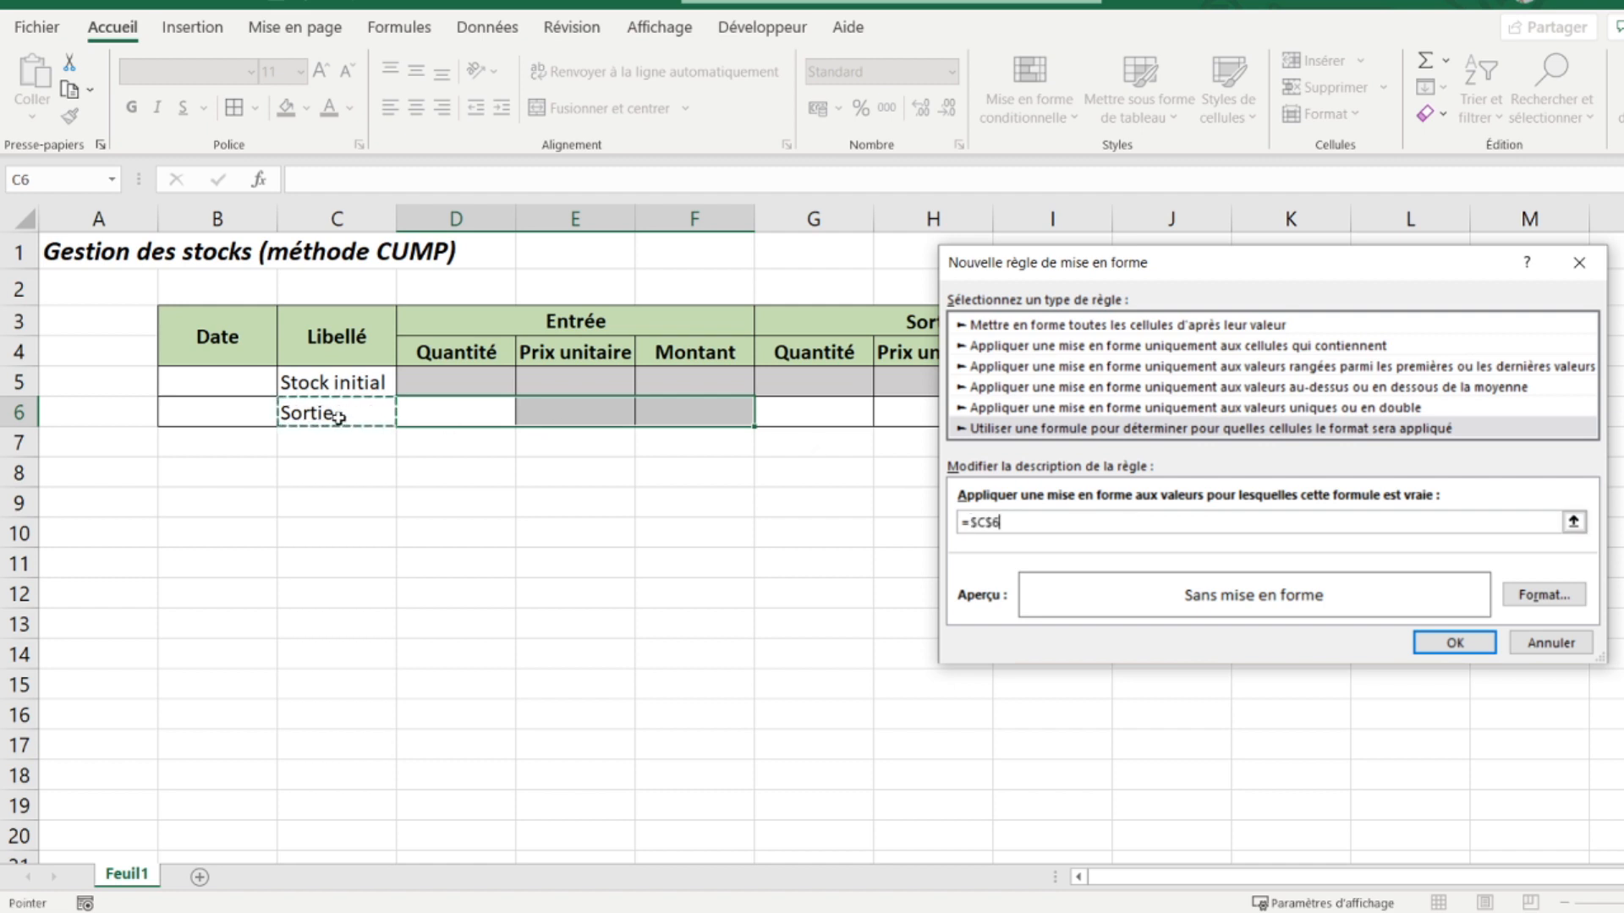
left_click(993, 524)
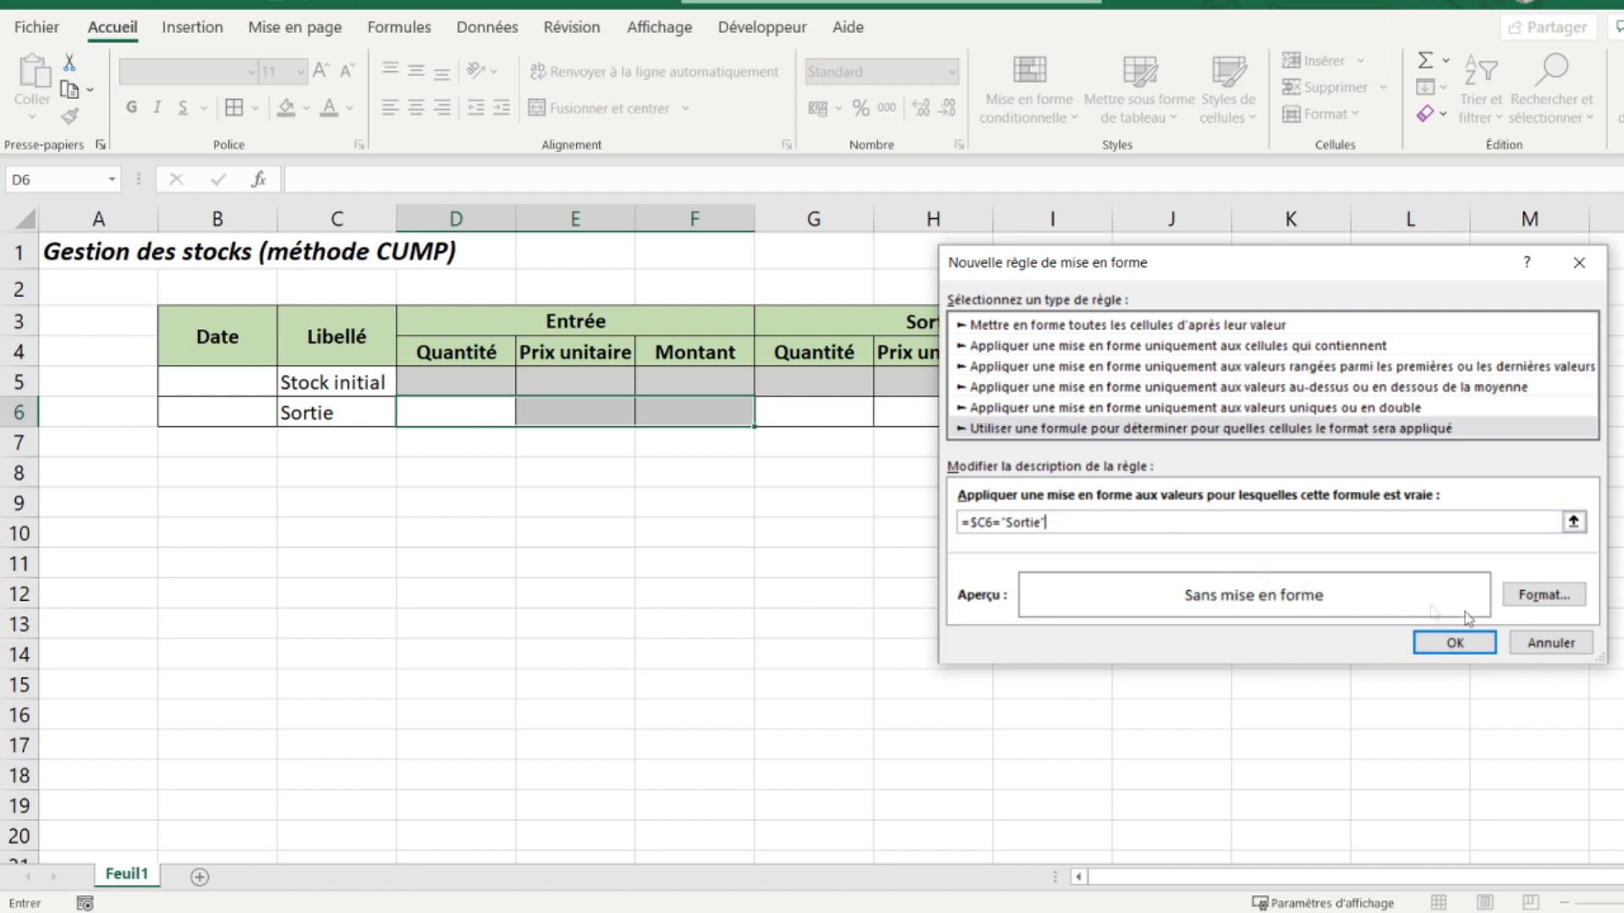
Step: Give the conditional formatting rule a medium grey background fill and apply it to the Entrée cells
left_click(1523, 602)
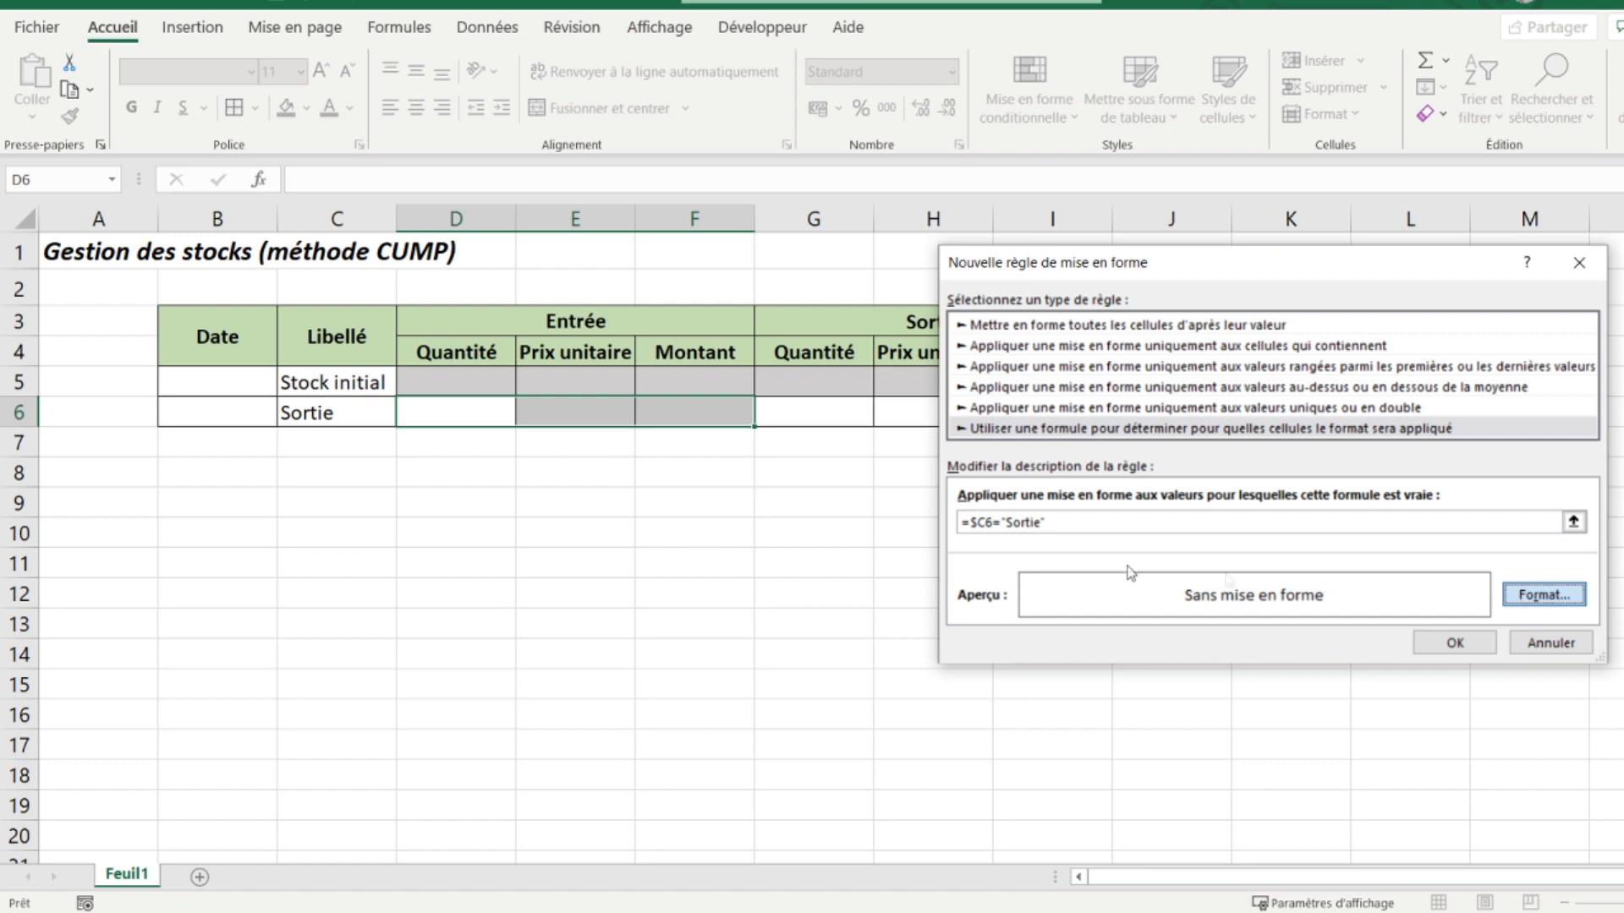
left_click(1003, 447)
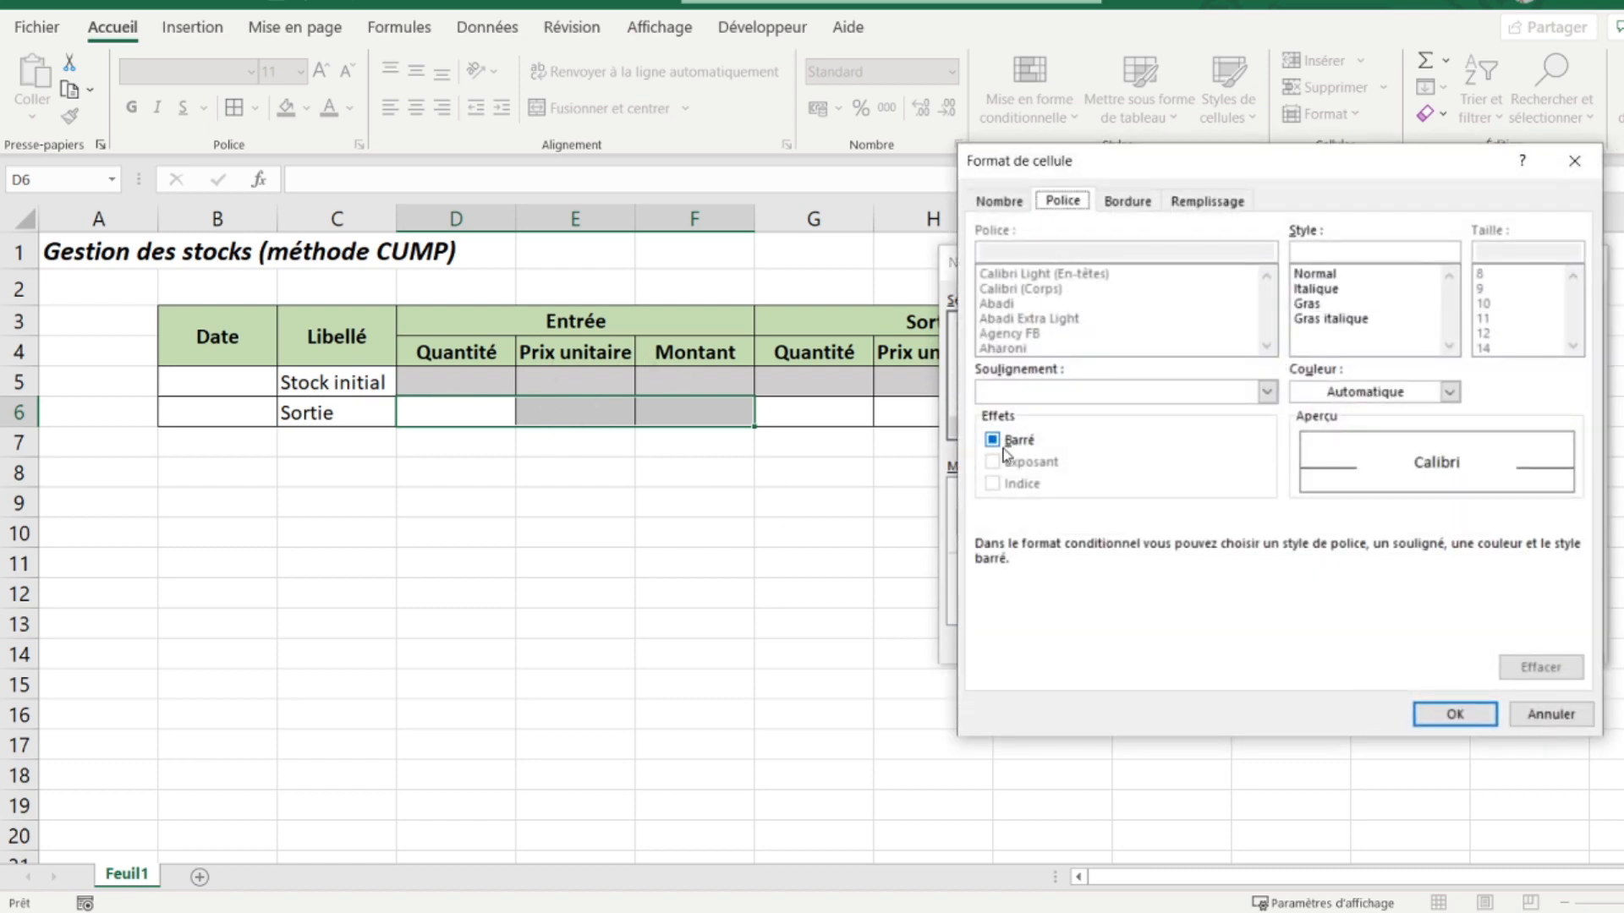
left_click(1198, 206)
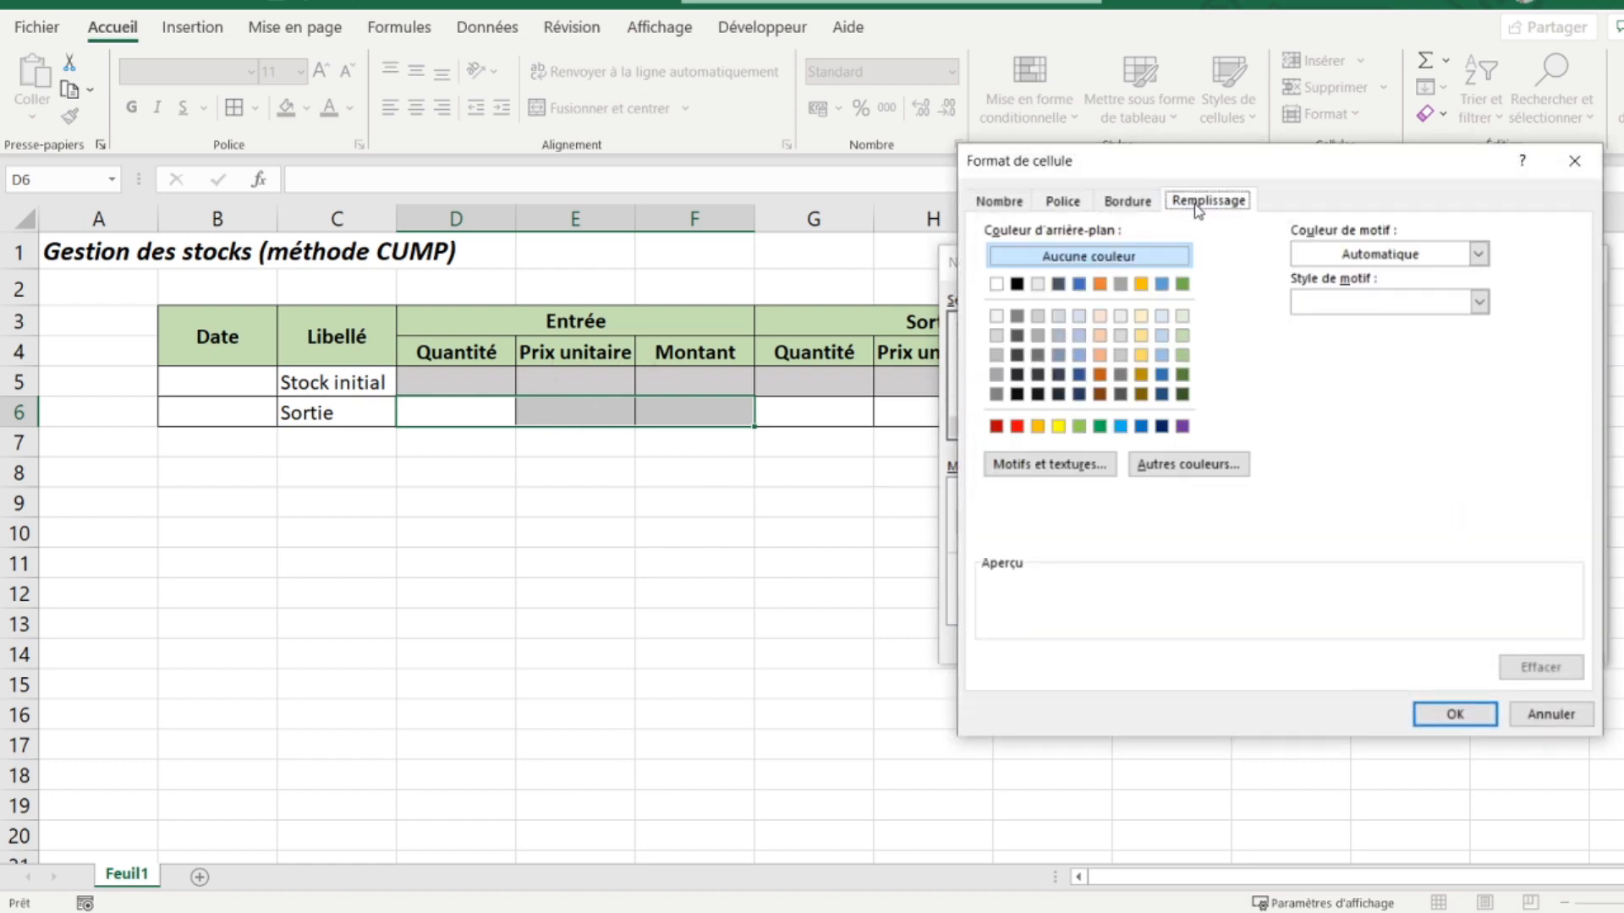
left_click(998, 336)
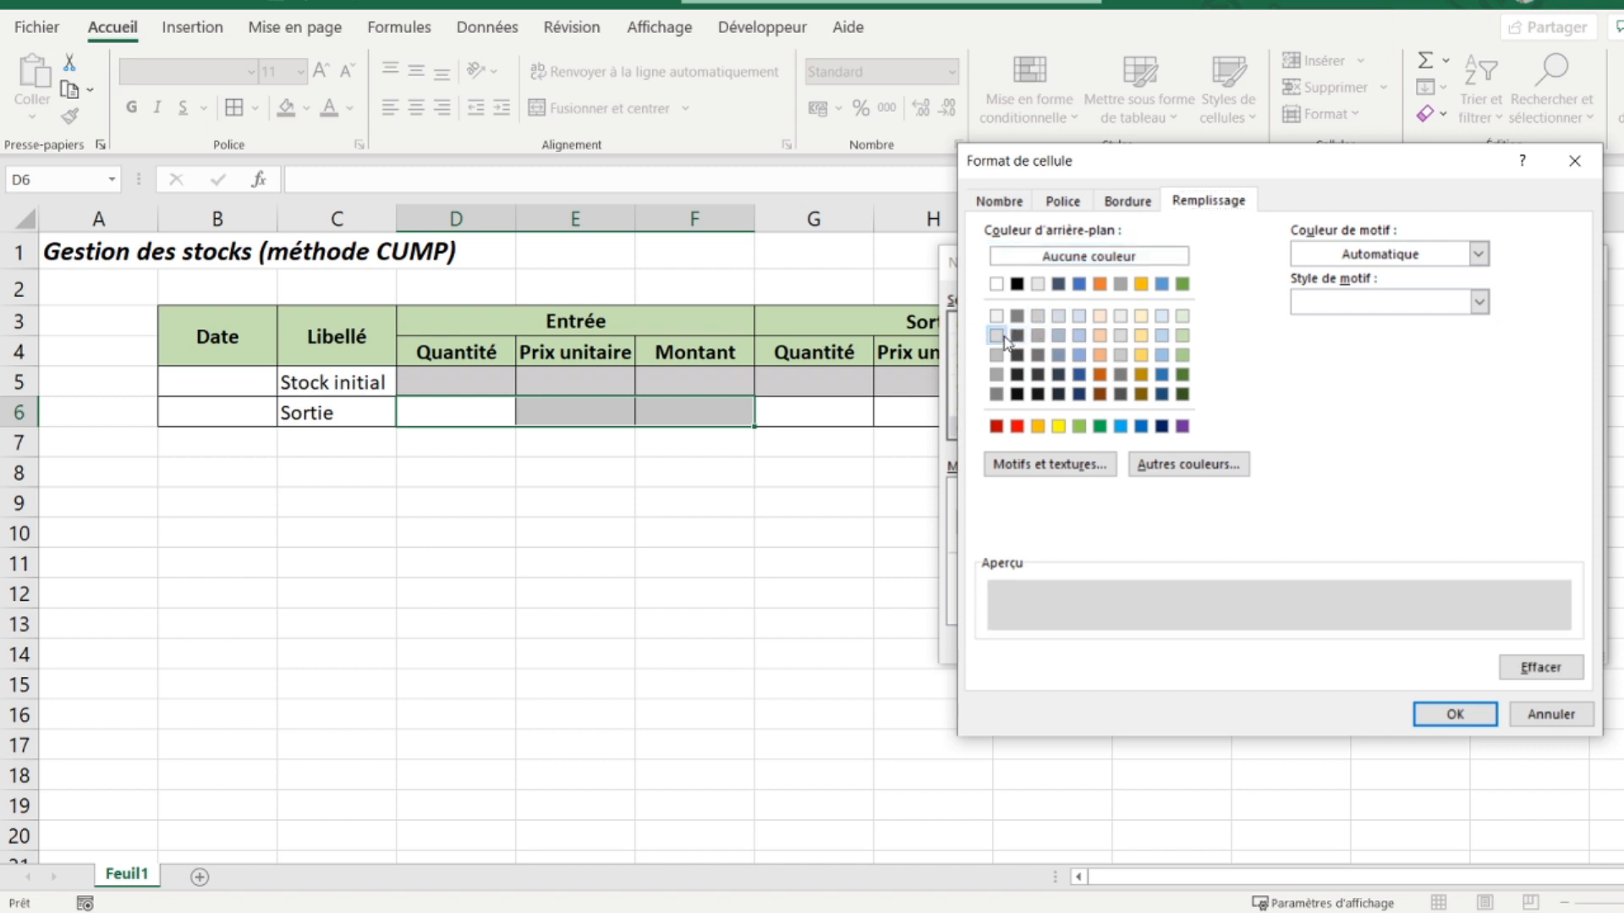
left_click(995, 356)
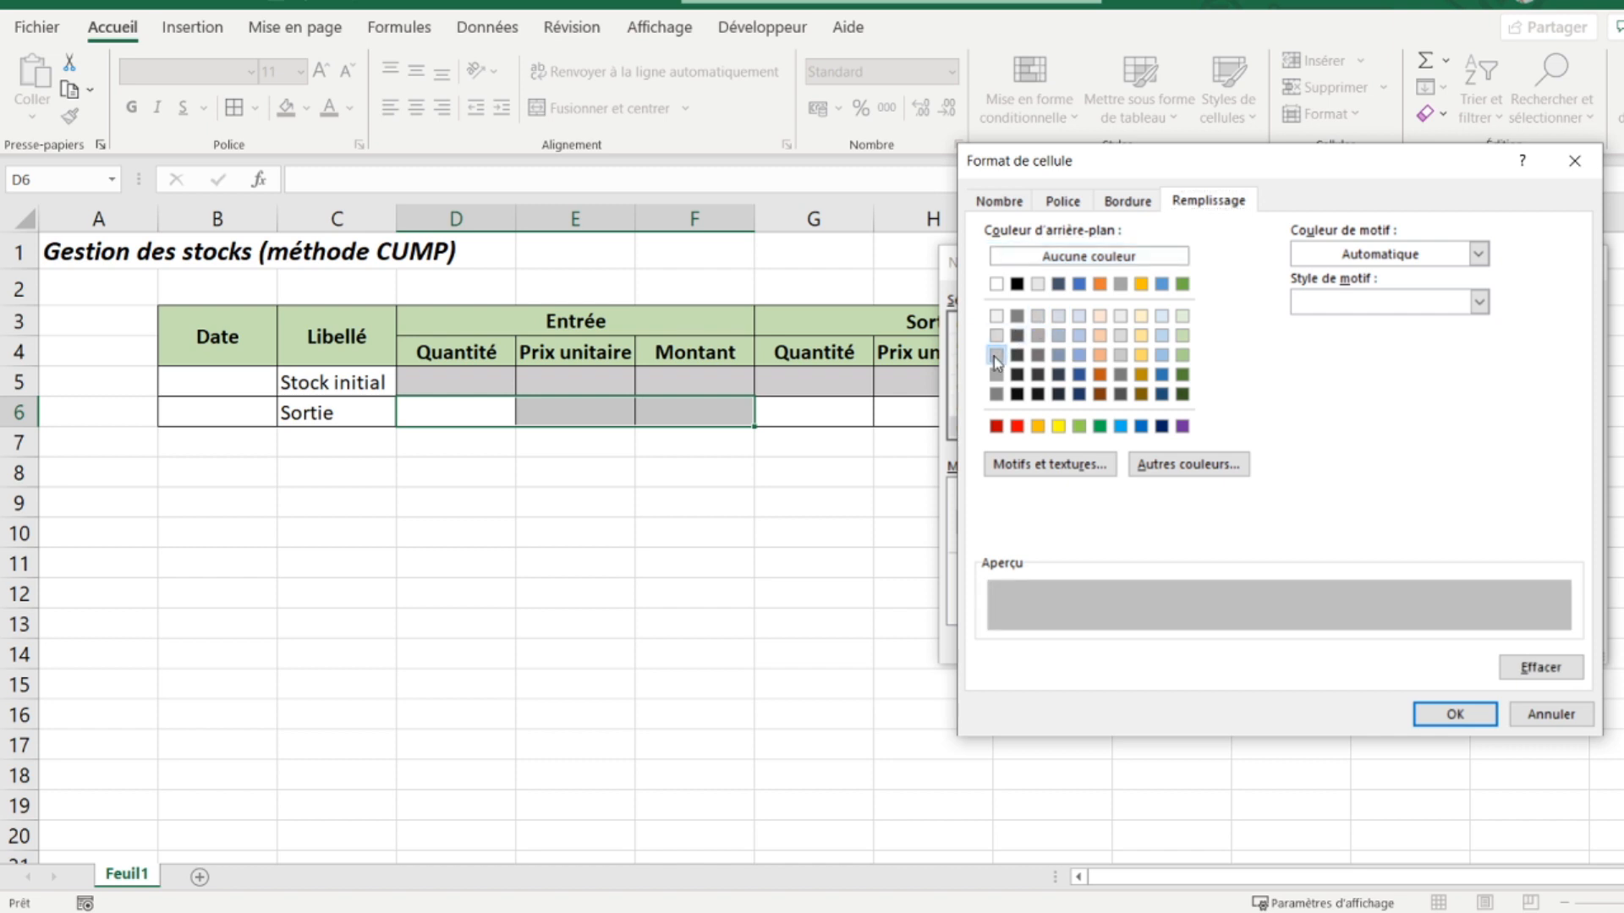
left_click(1449, 716)
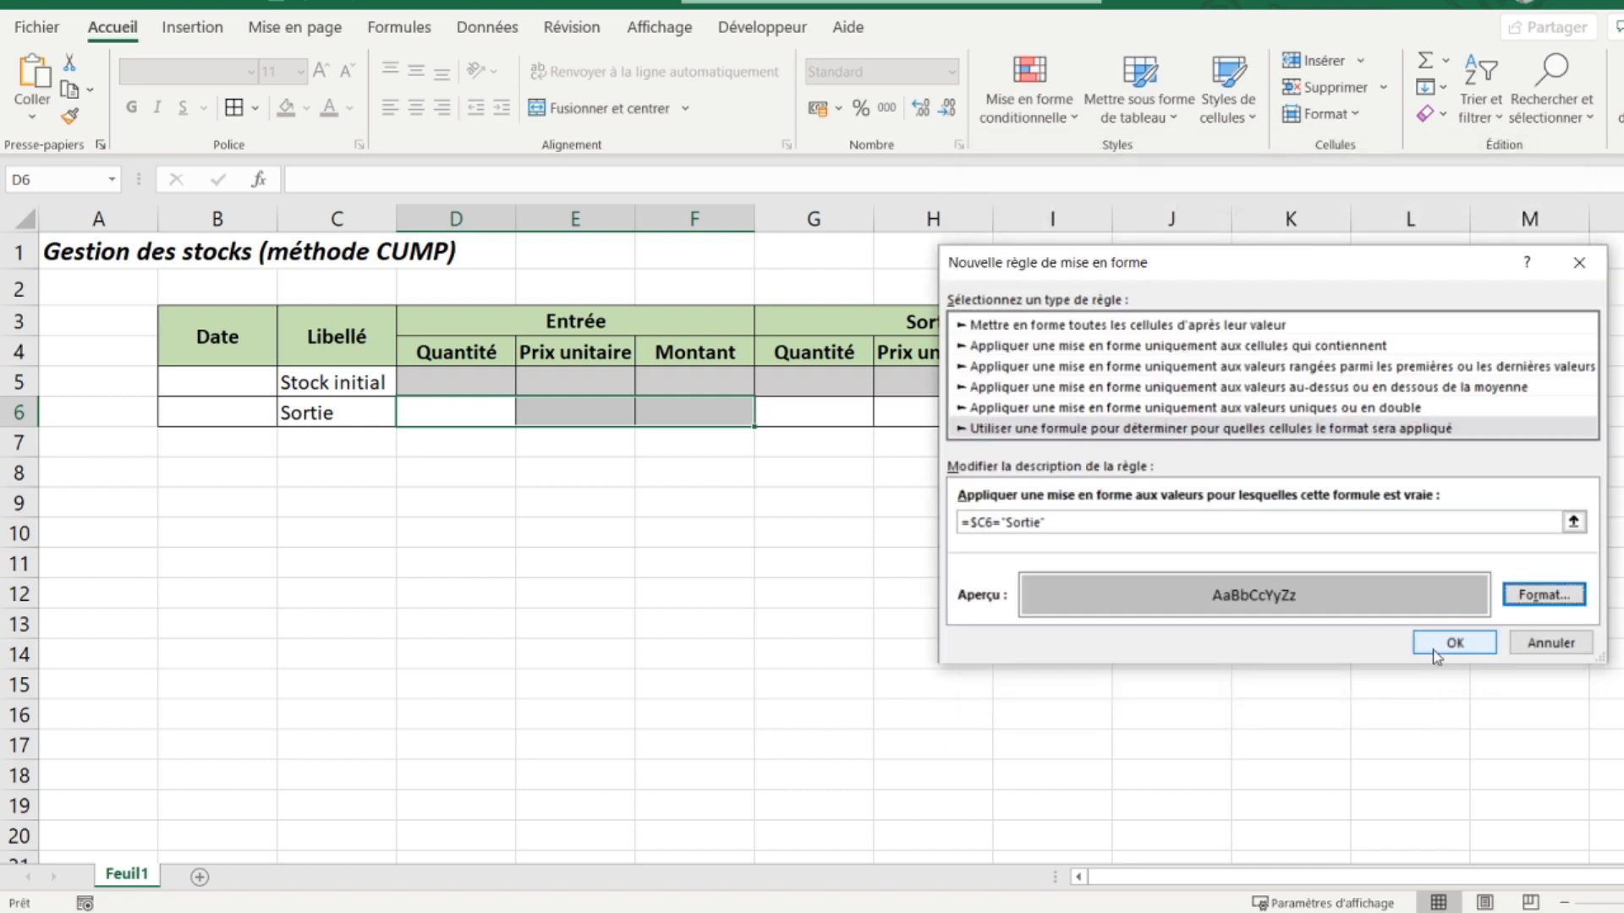
left_click(1452, 645)
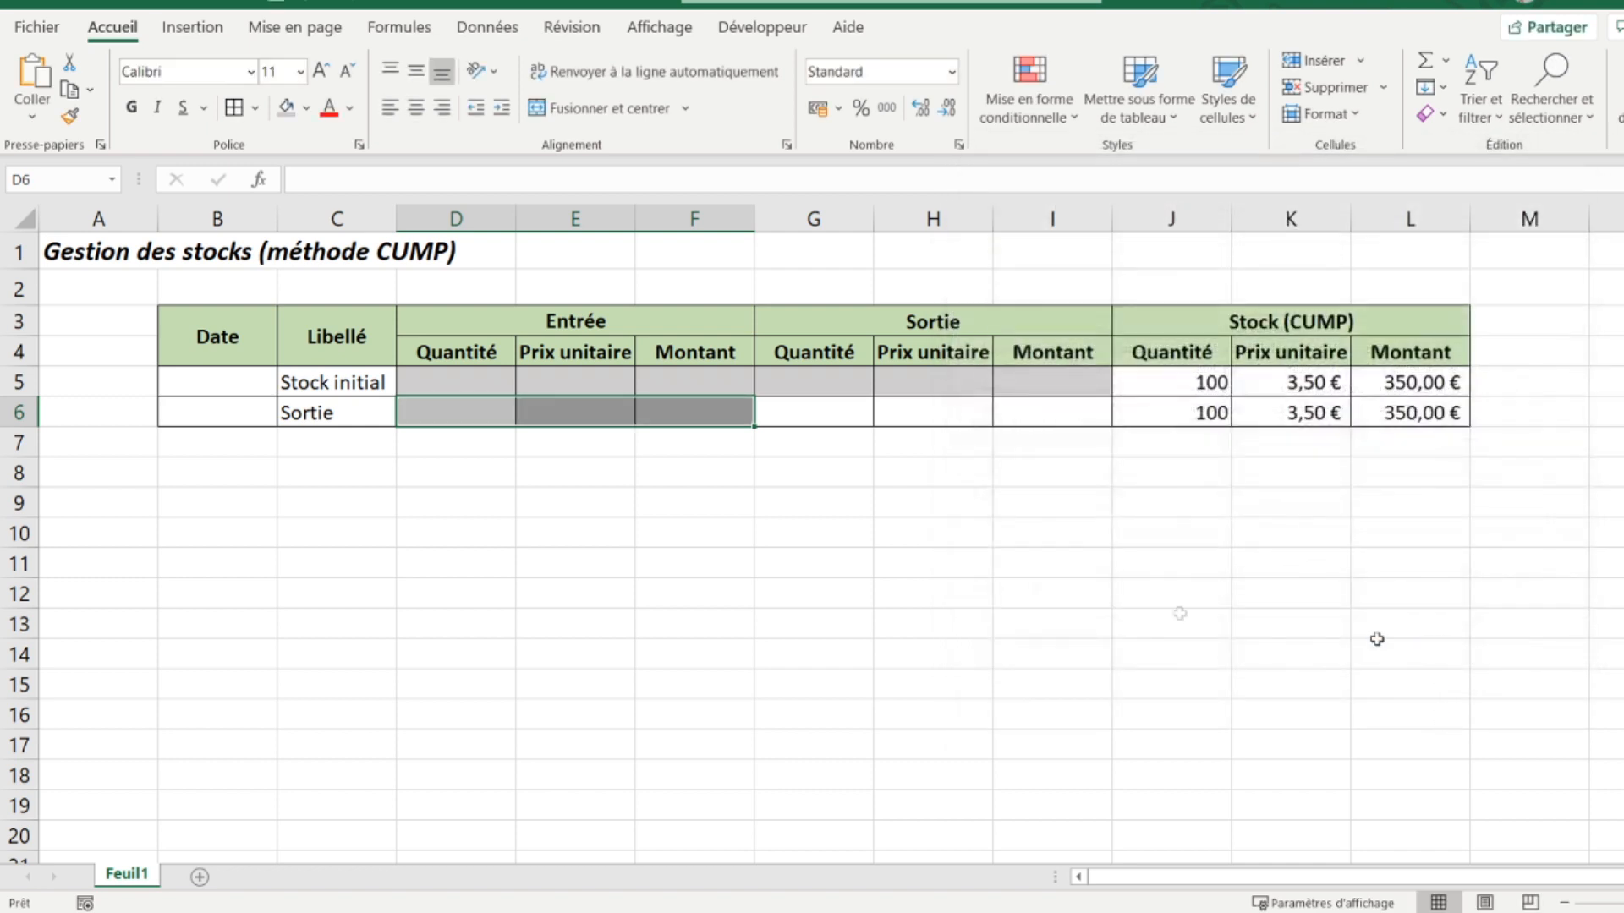
Step: Test the grey fill rule by switching the row 6 Libellé to Entrée and back to Sortie
left_click(822, 412)
left_click(328, 415)
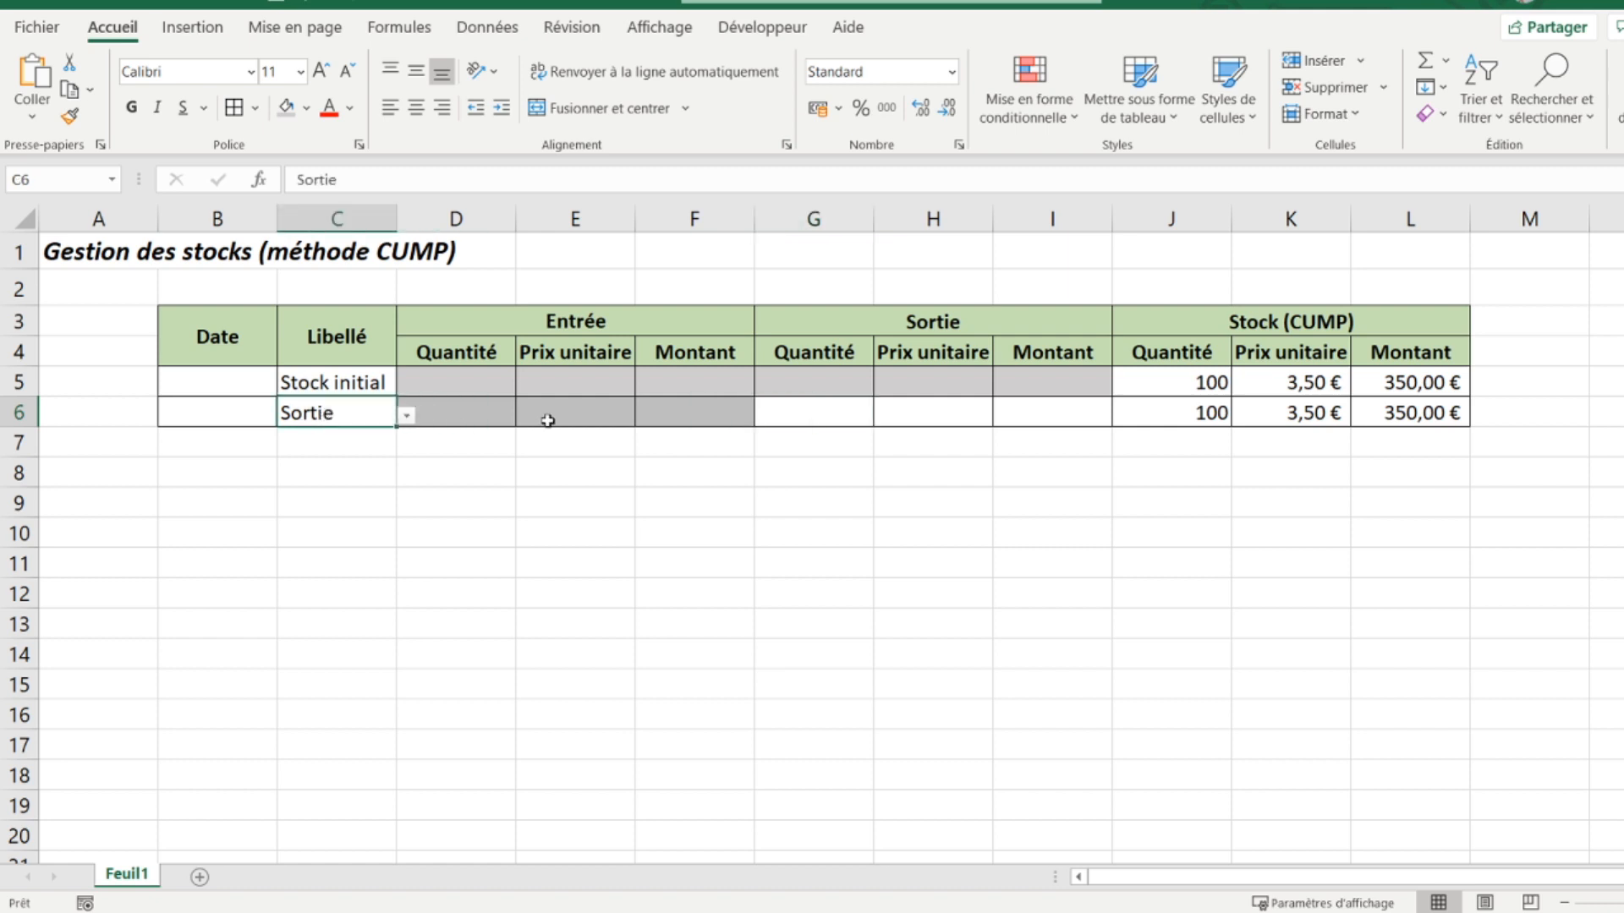
left_click_drag(471, 412, 717, 418)
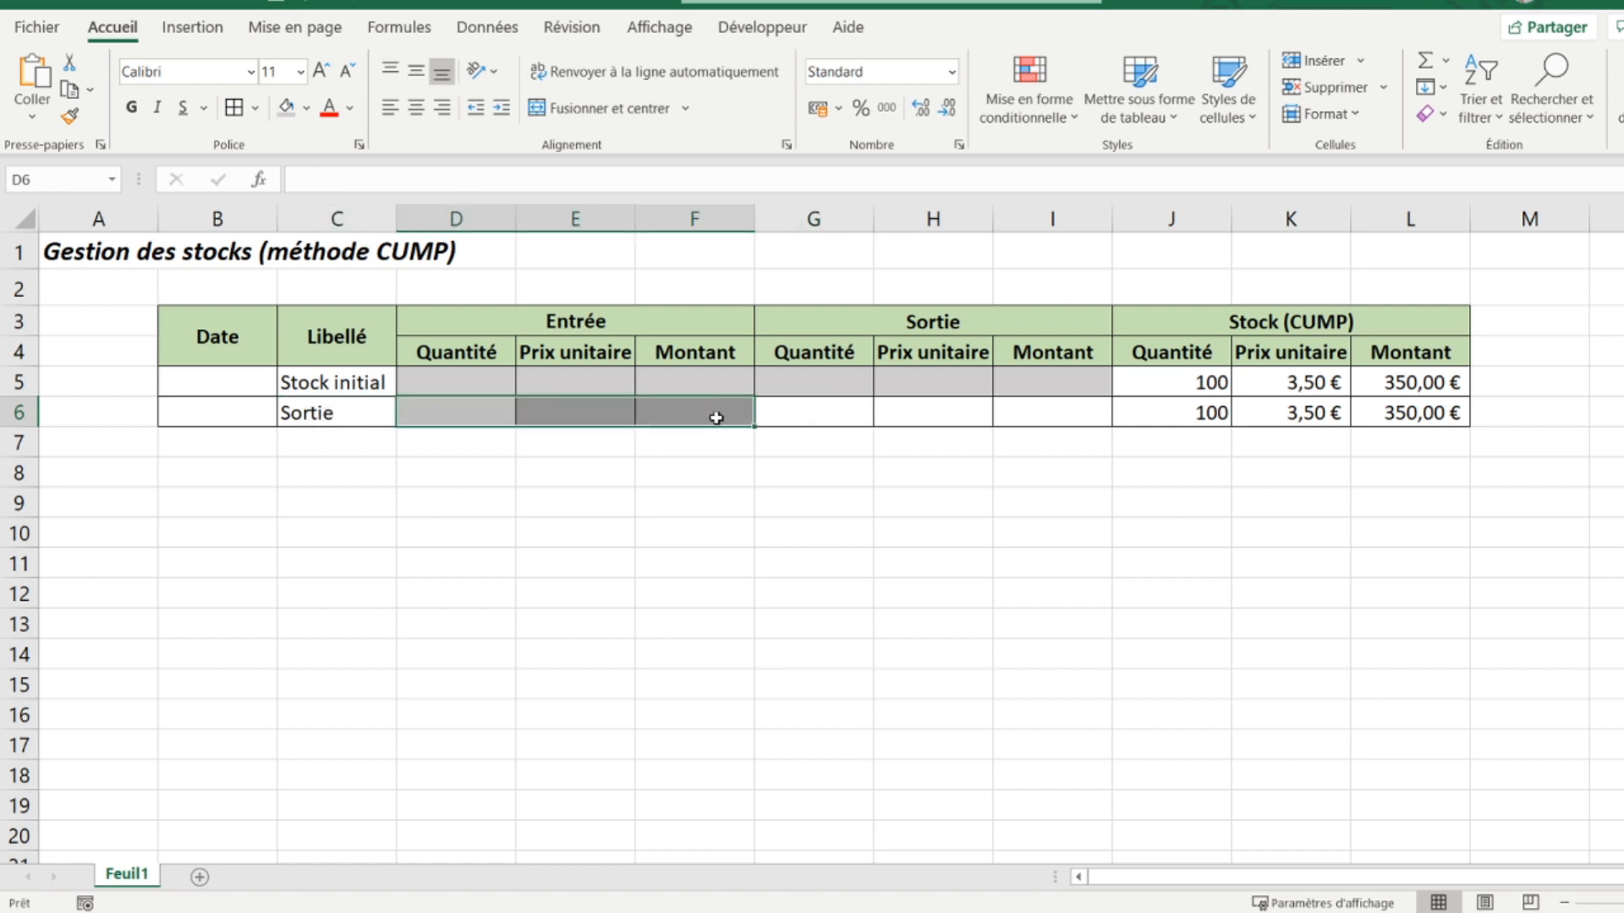
left_click(335, 411)
left_click(400, 418)
left_click(389, 417)
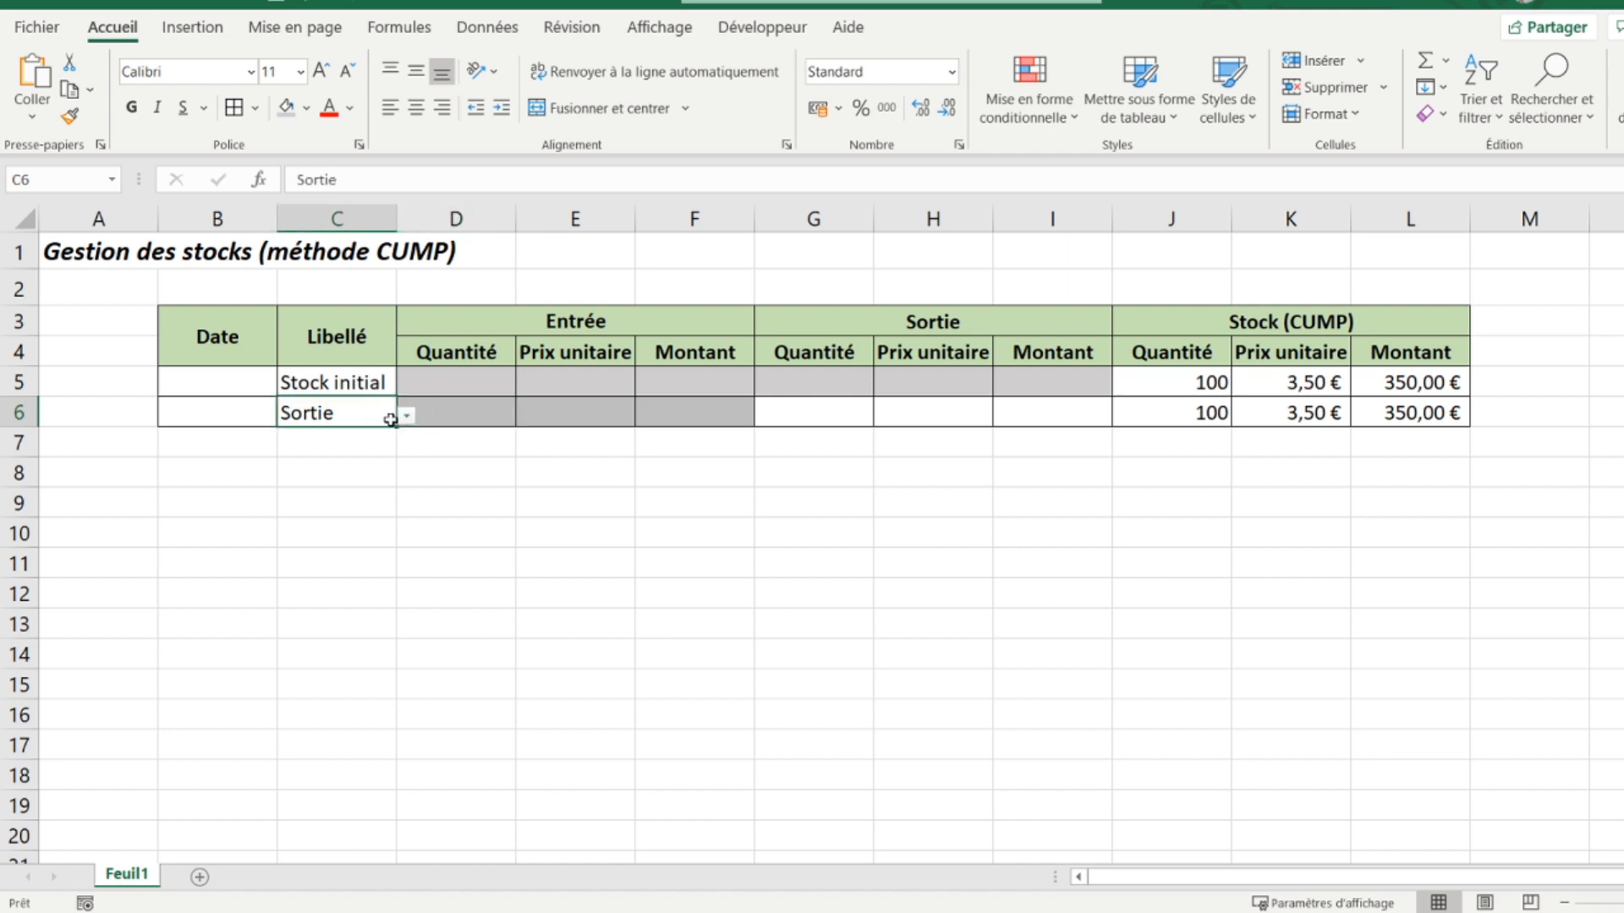
left_click(407, 416)
left_click(384, 437)
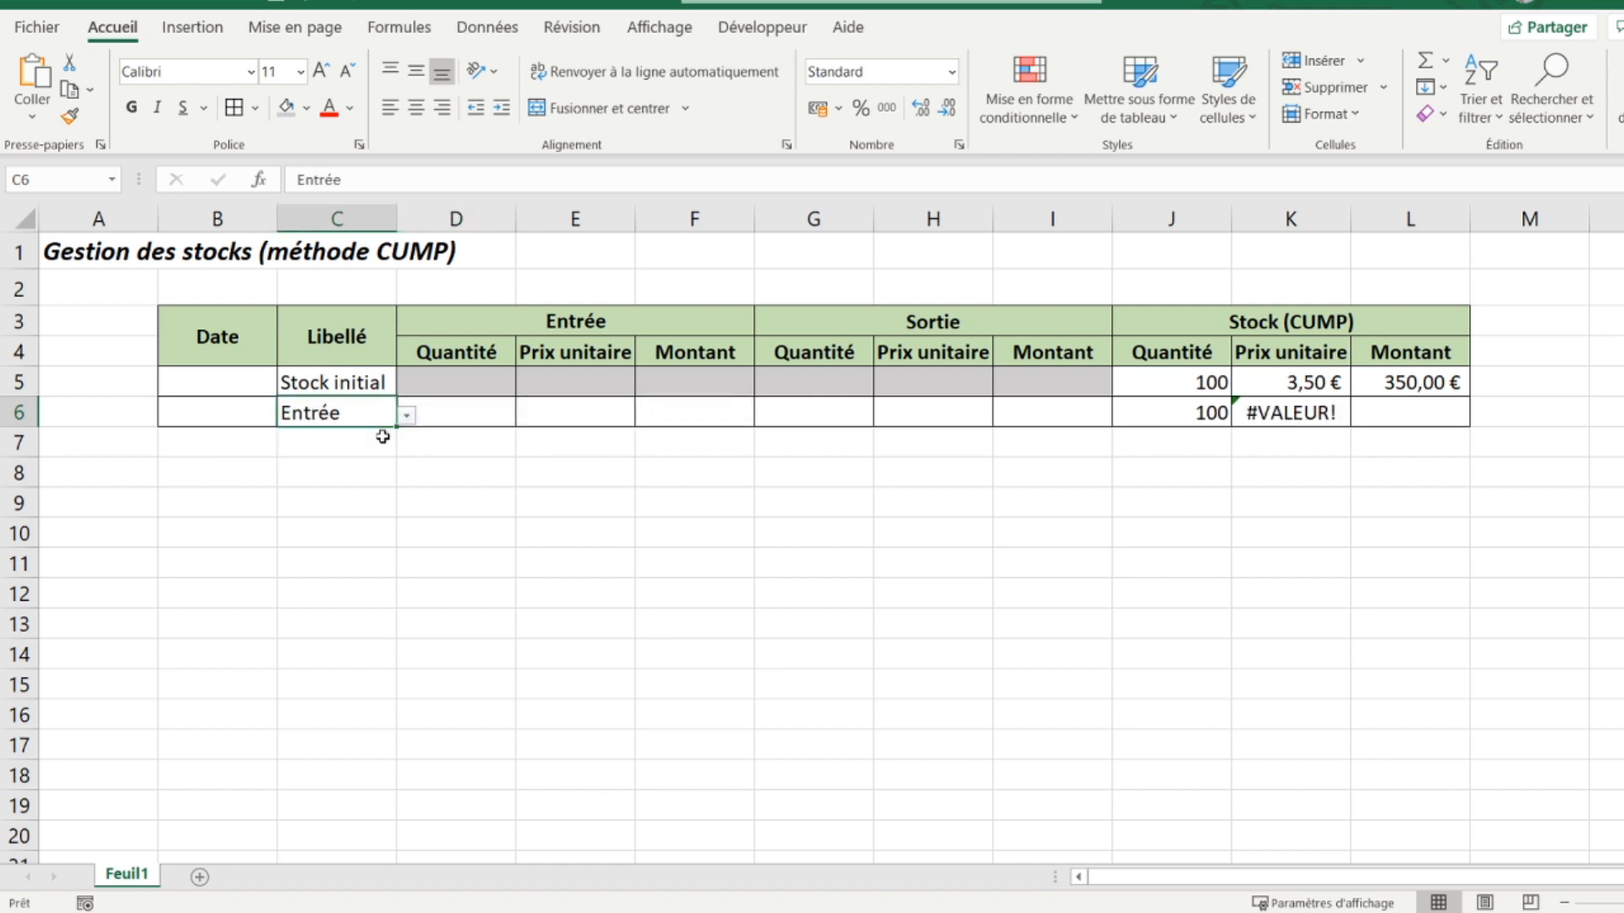
left_click_drag(464, 409, 654, 408)
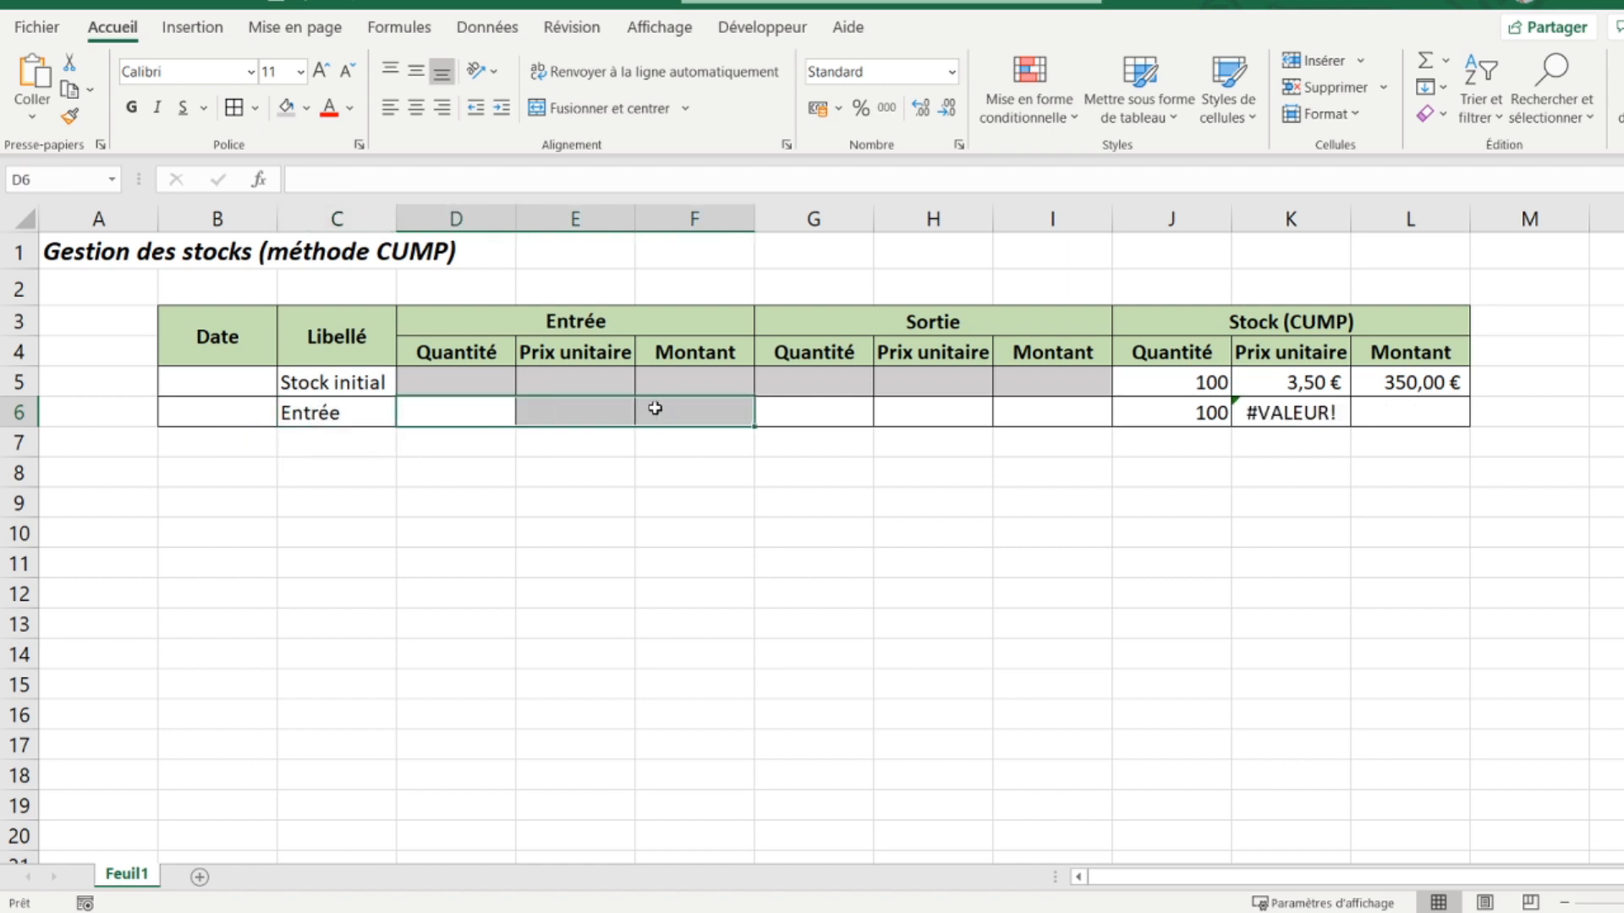
left_click(342, 411)
left_click(406, 416)
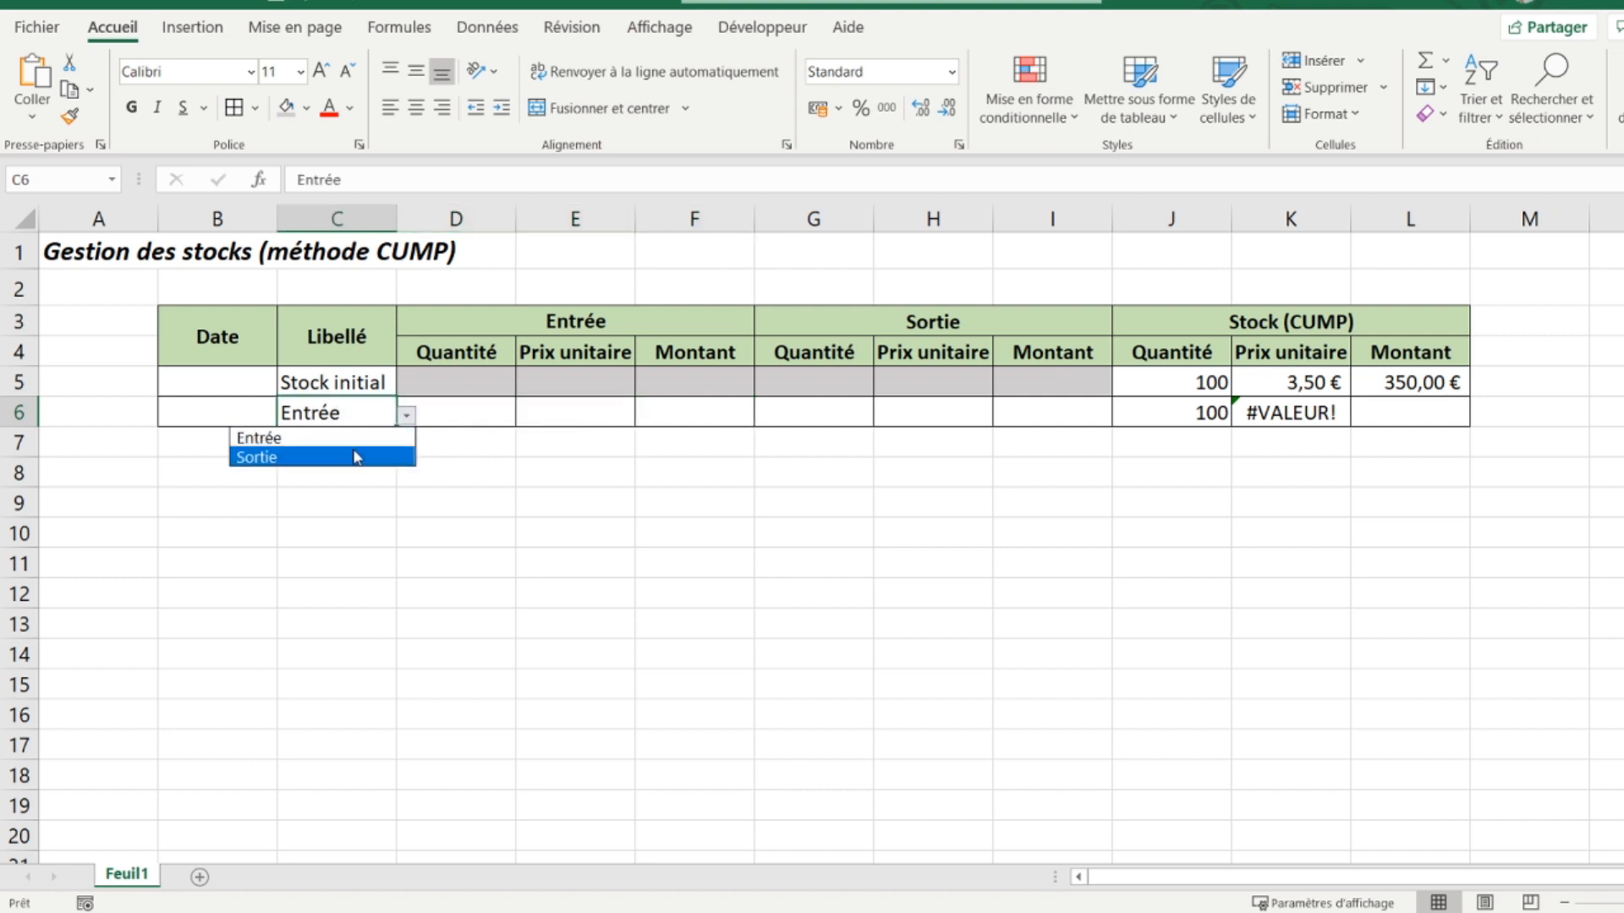
left_click(355, 458)
Step: Create a formula-based conditional formatting rule on the Sortie cells G6:I6 with the condition =$C6="Entrée"
left_click_drag(815, 409, 1015, 423)
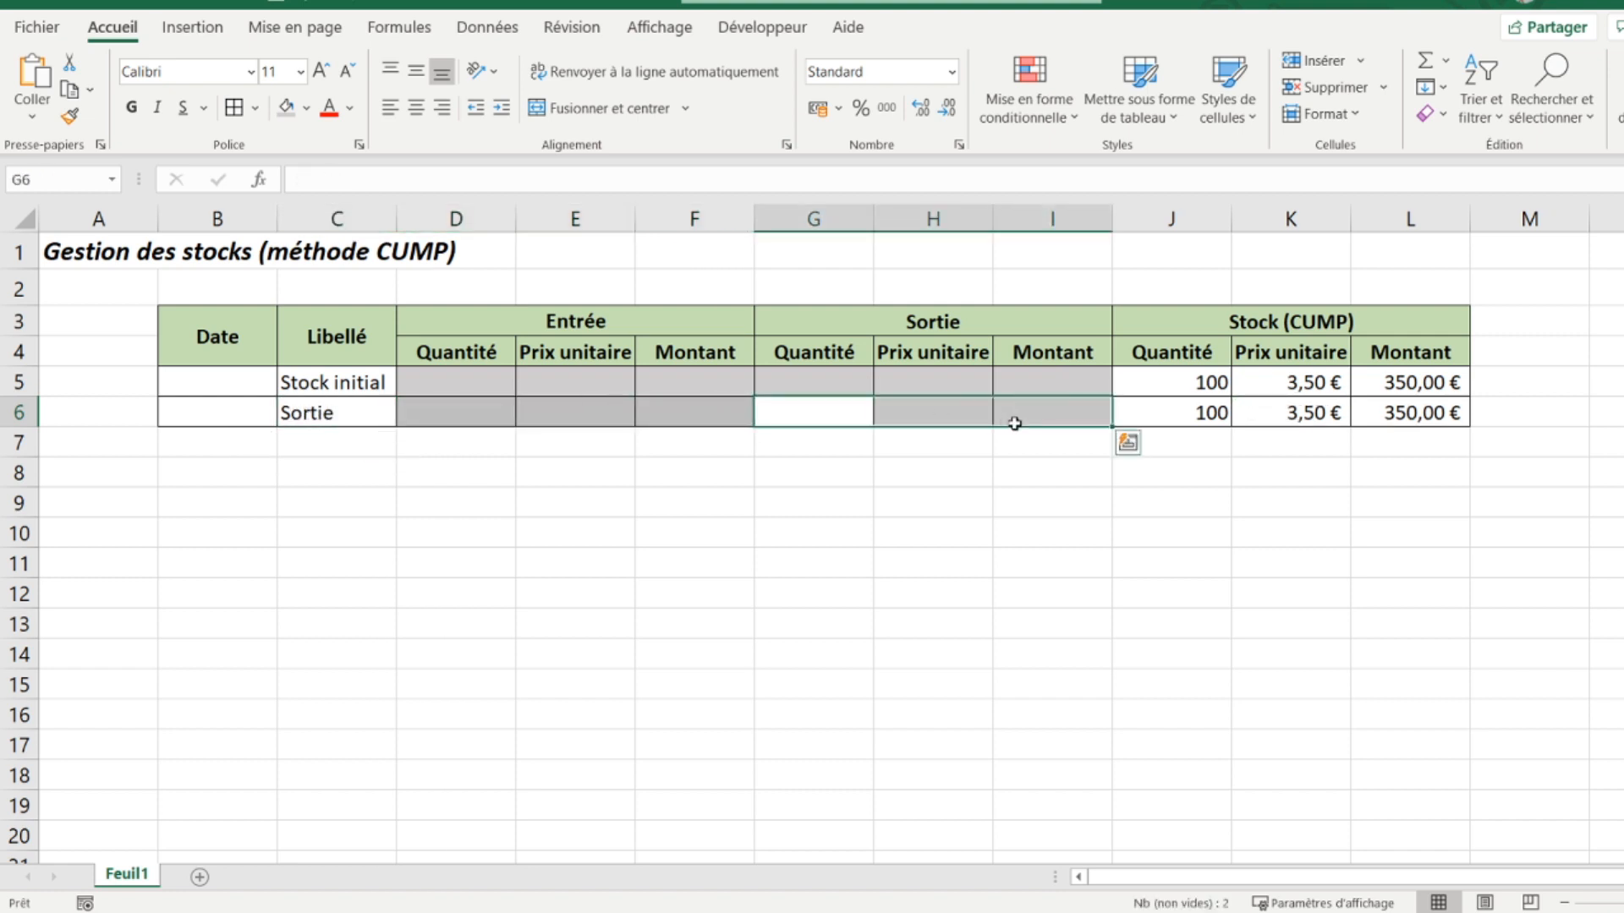
left_click(1025, 122)
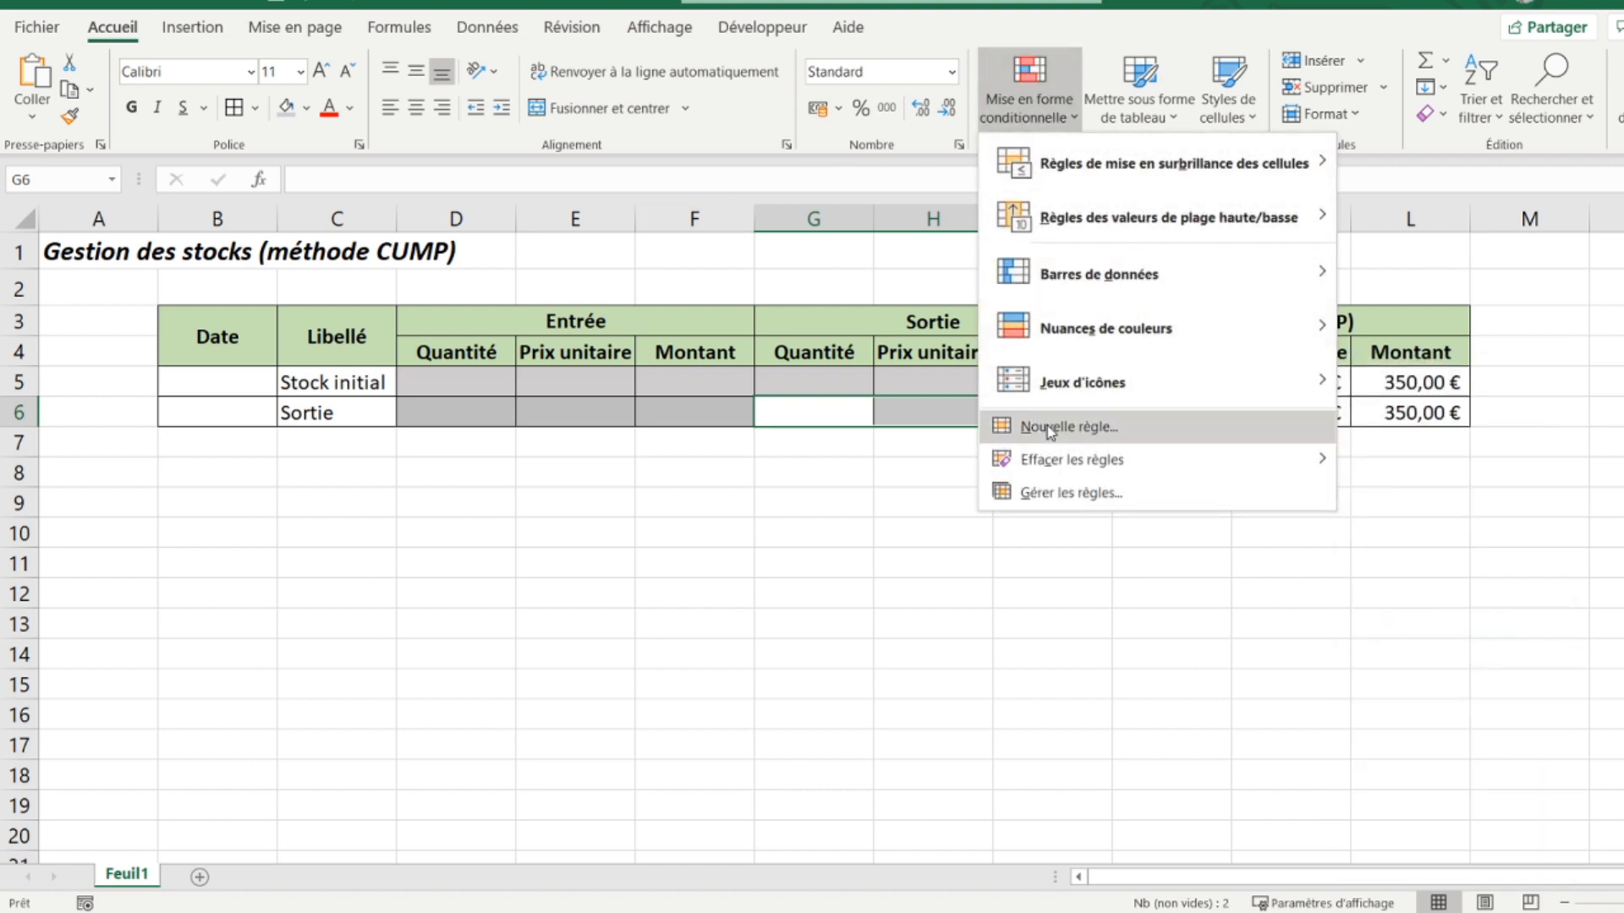
left_click(1049, 495)
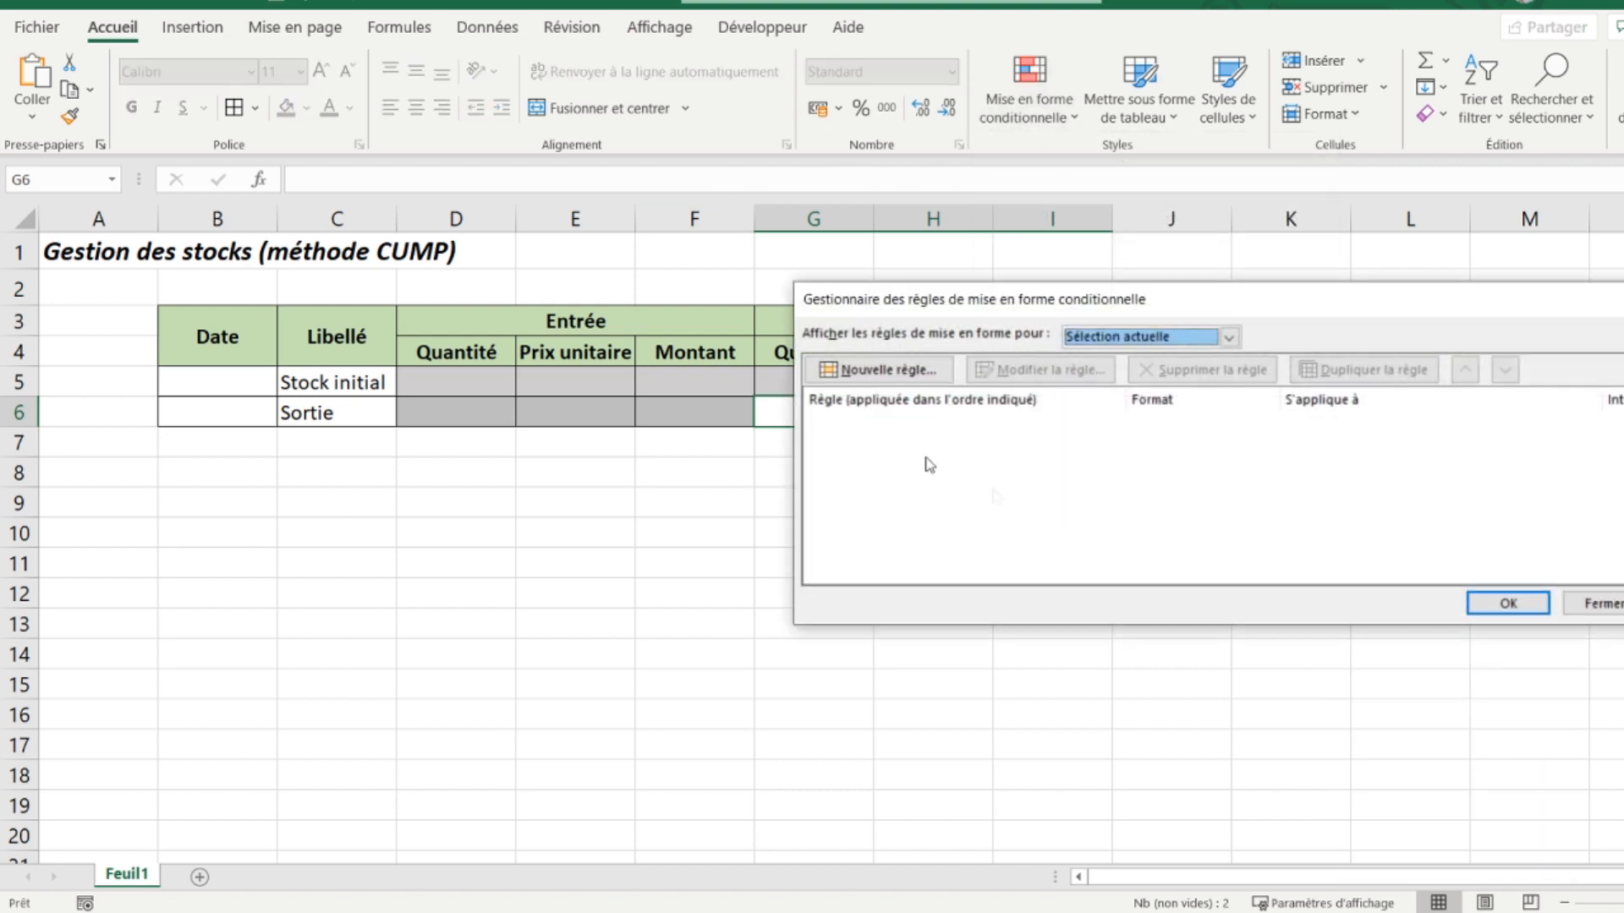
left_click(896, 371)
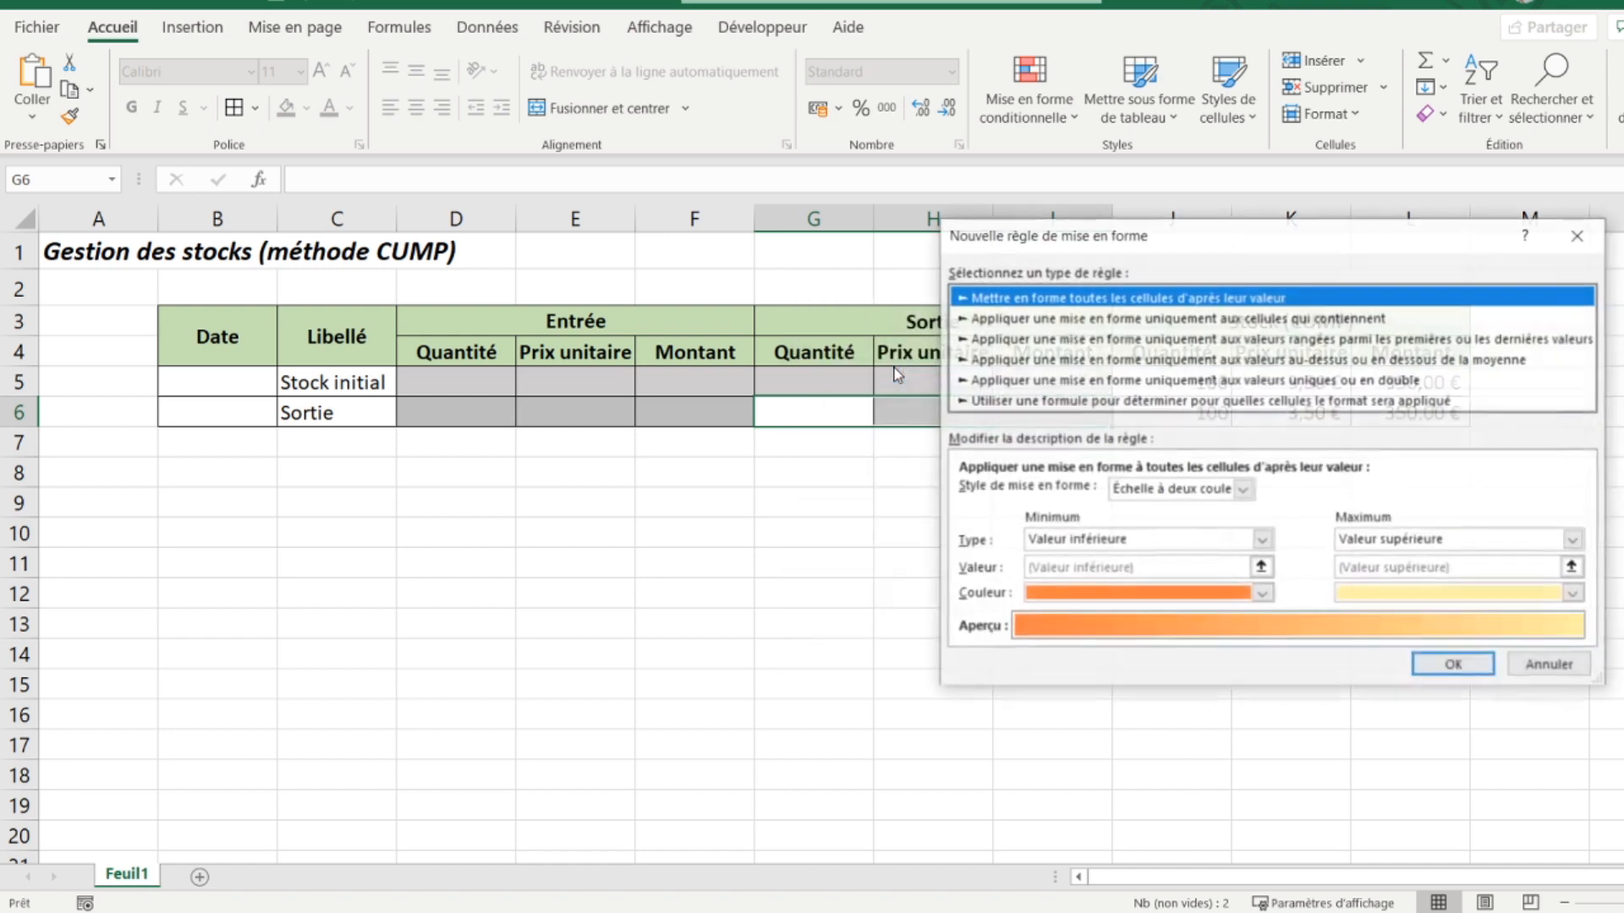
left_click(995, 409)
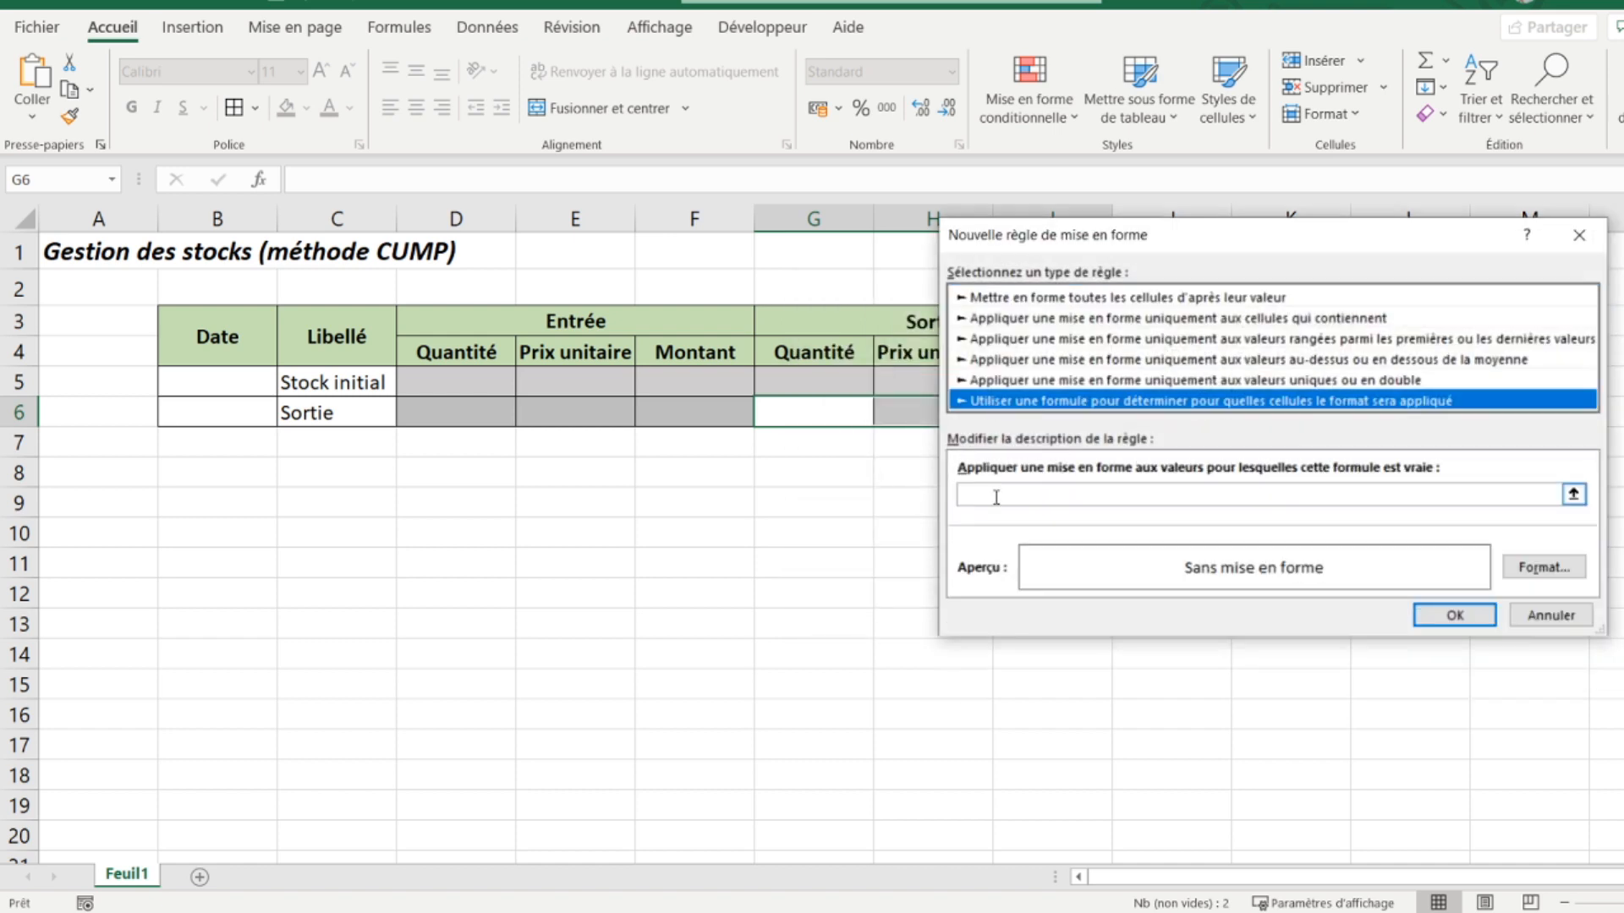
left_click(998, 492)
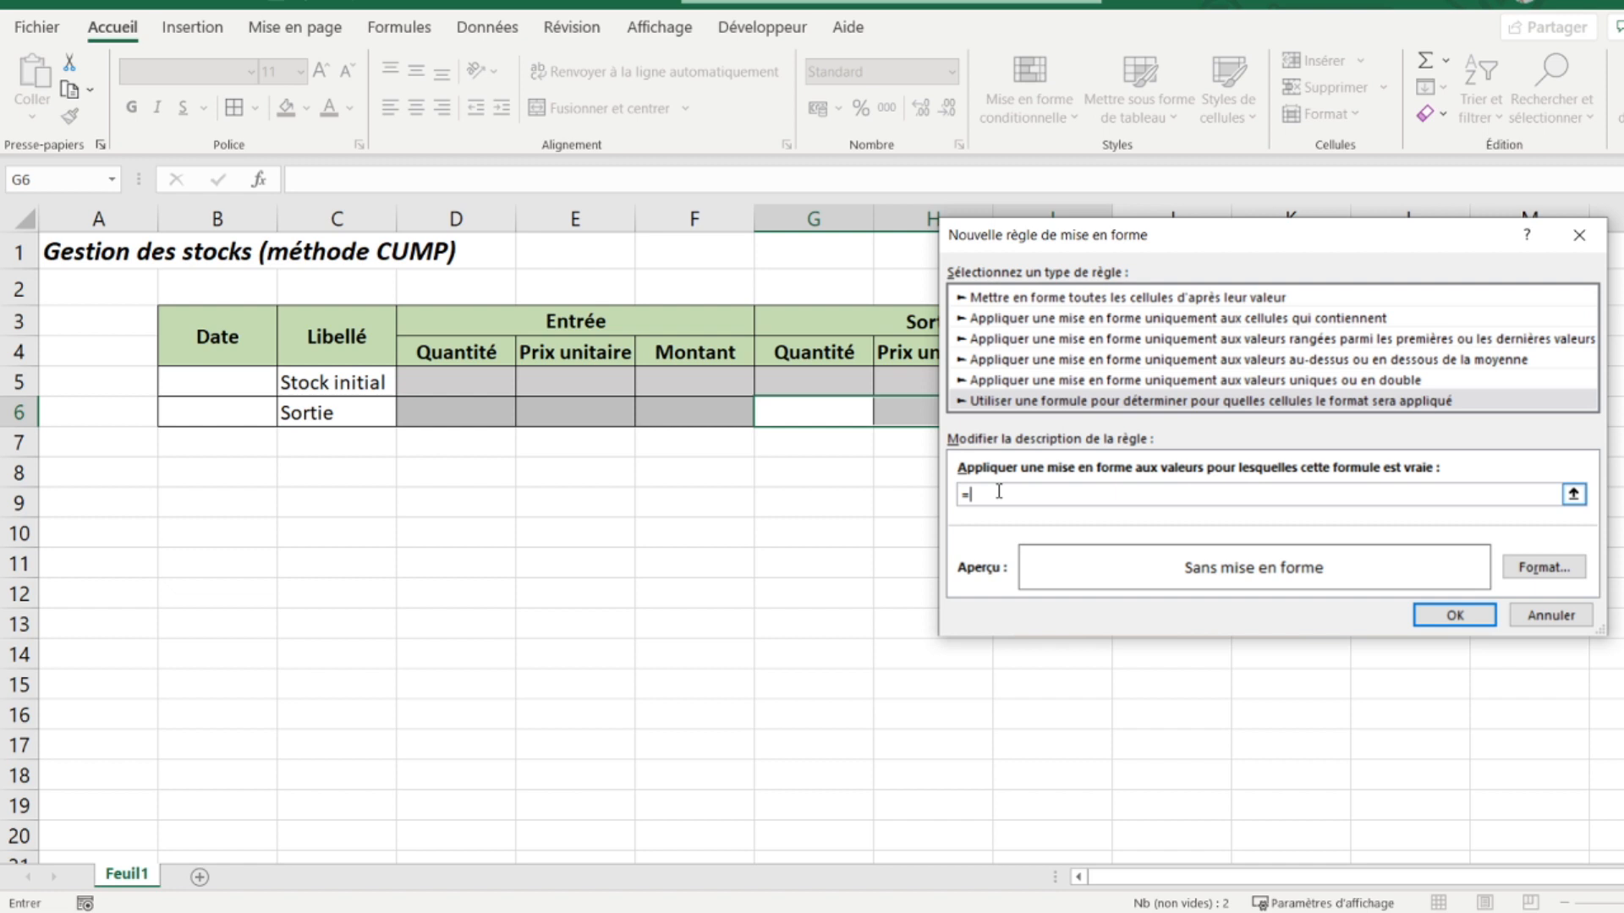
left_click(337, 415)
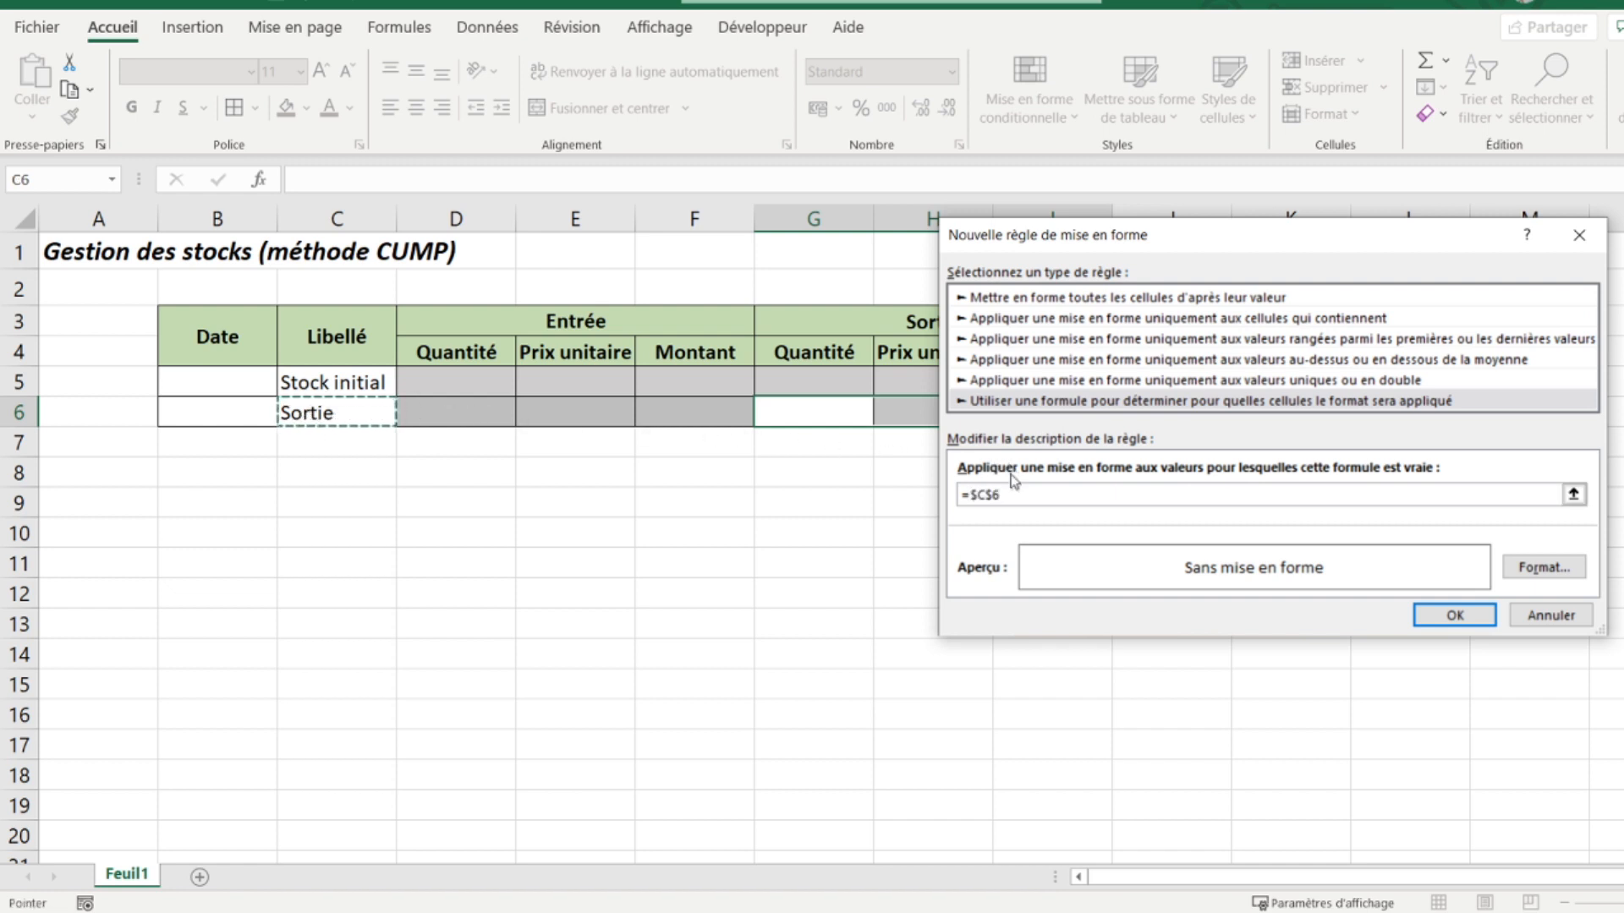
left_click(994, 496)
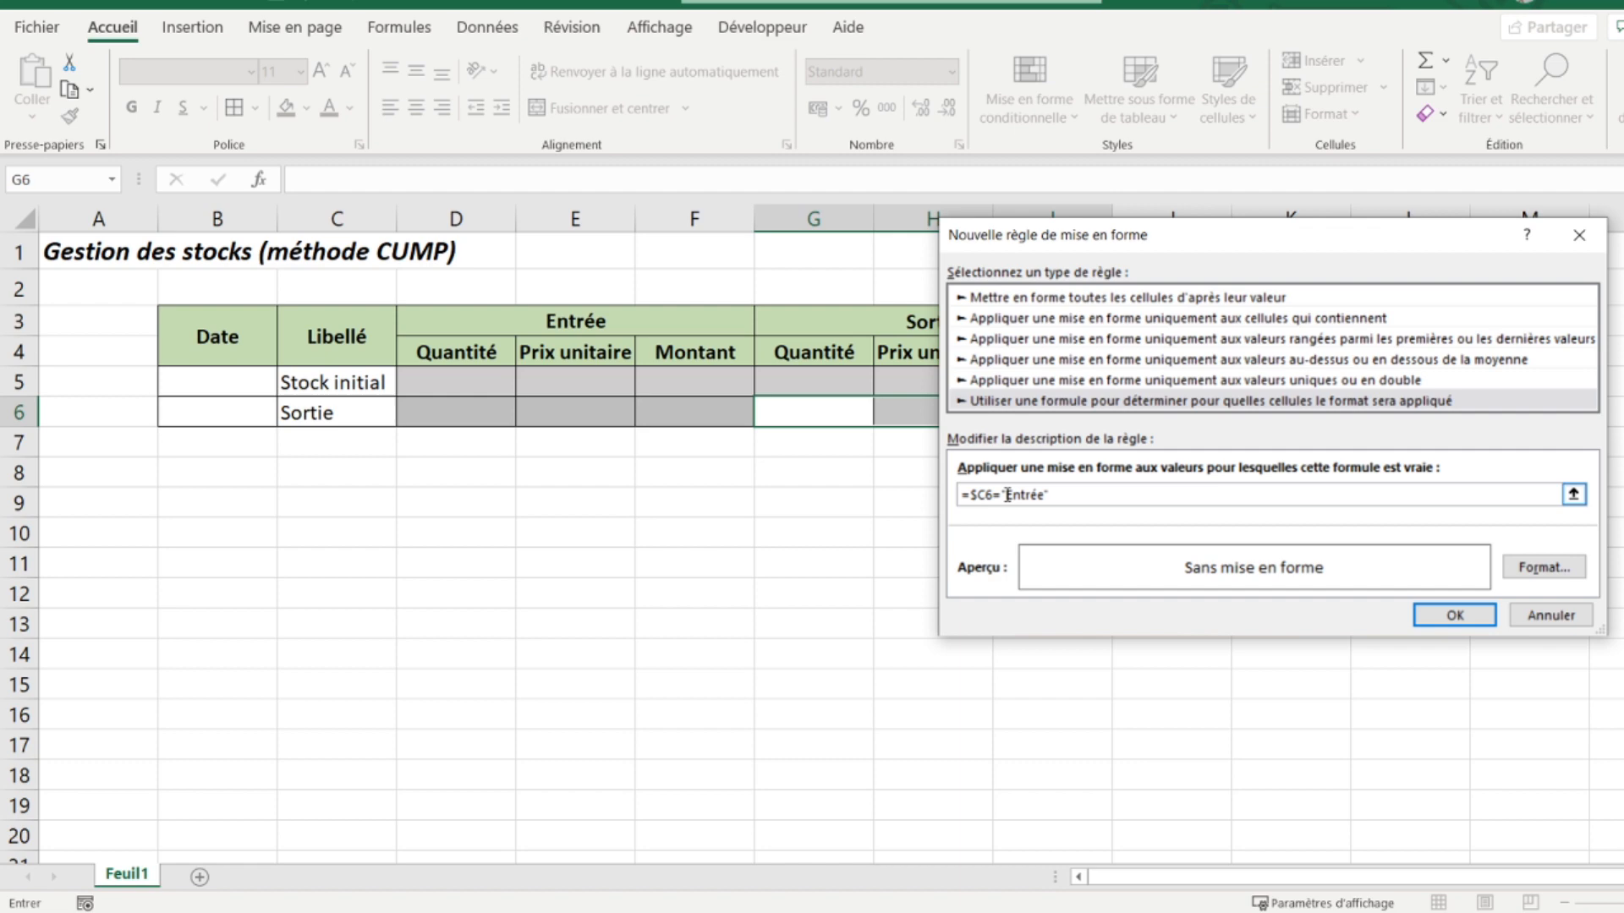
Step: Give the Sortie rule a medium grey background fill and apply it to G6:I6
left_click(1544, 567)
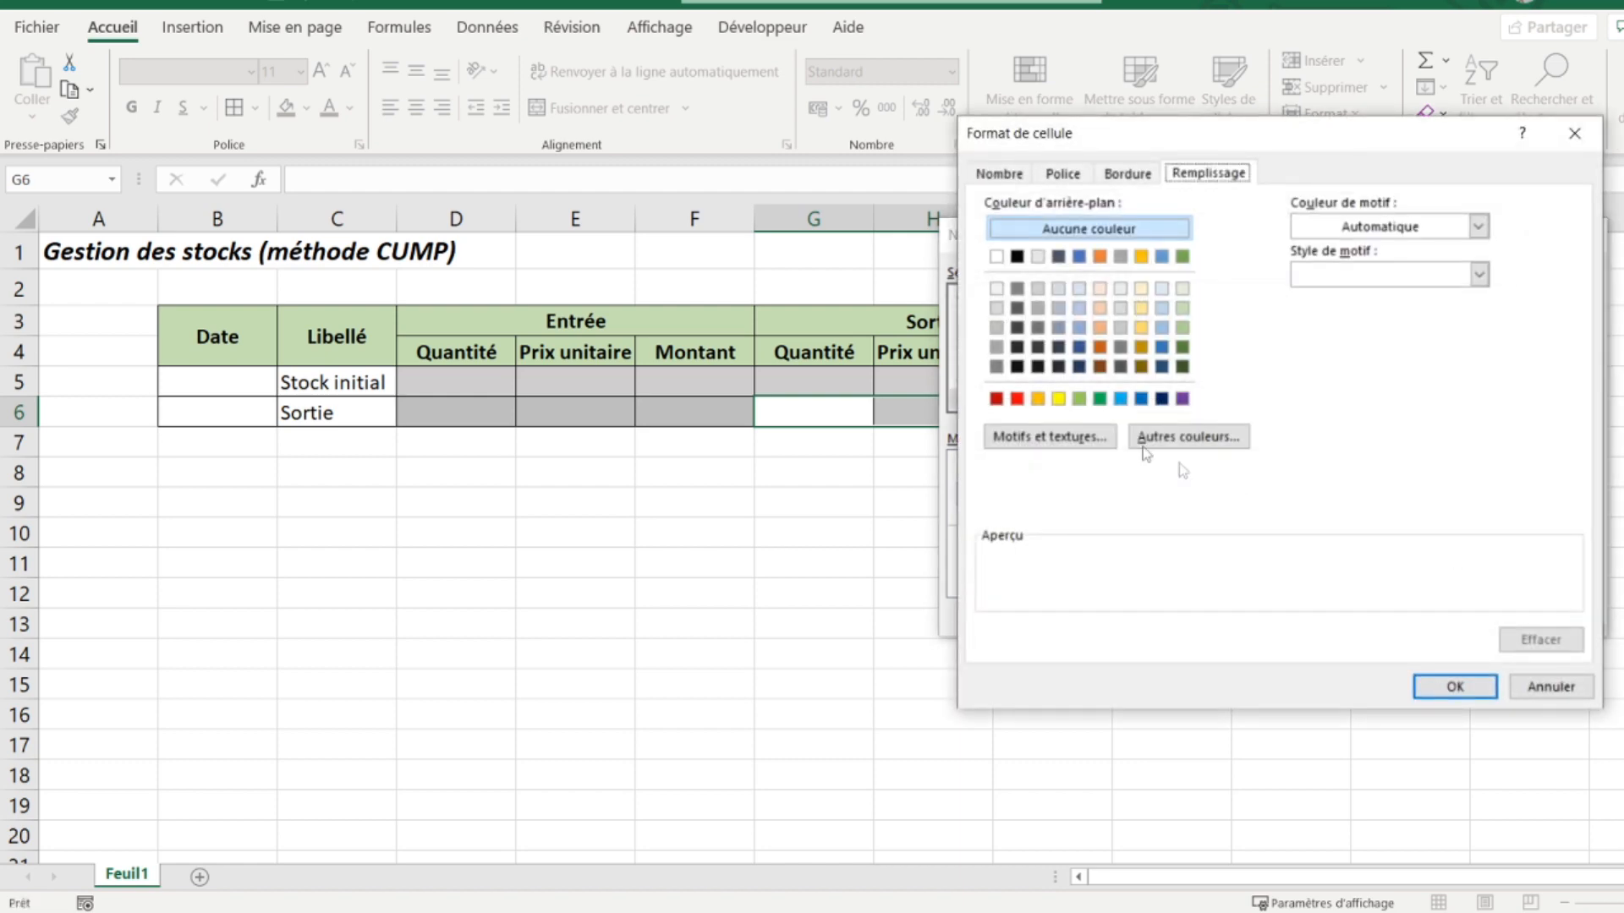
left_click(997, 328)
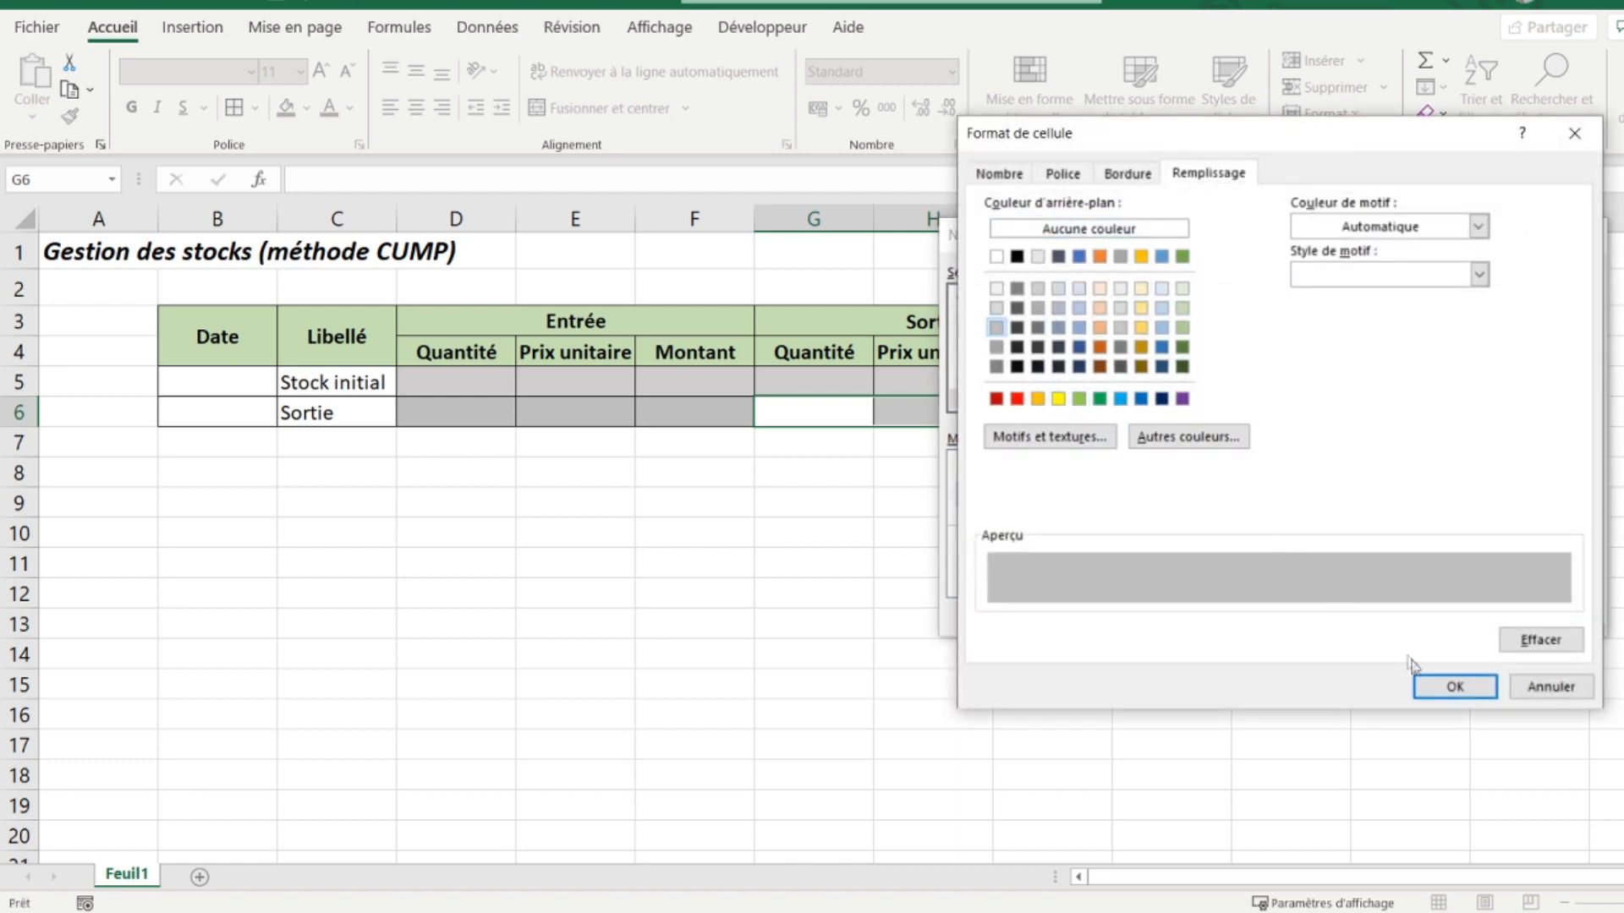
left_click(1435, 686)
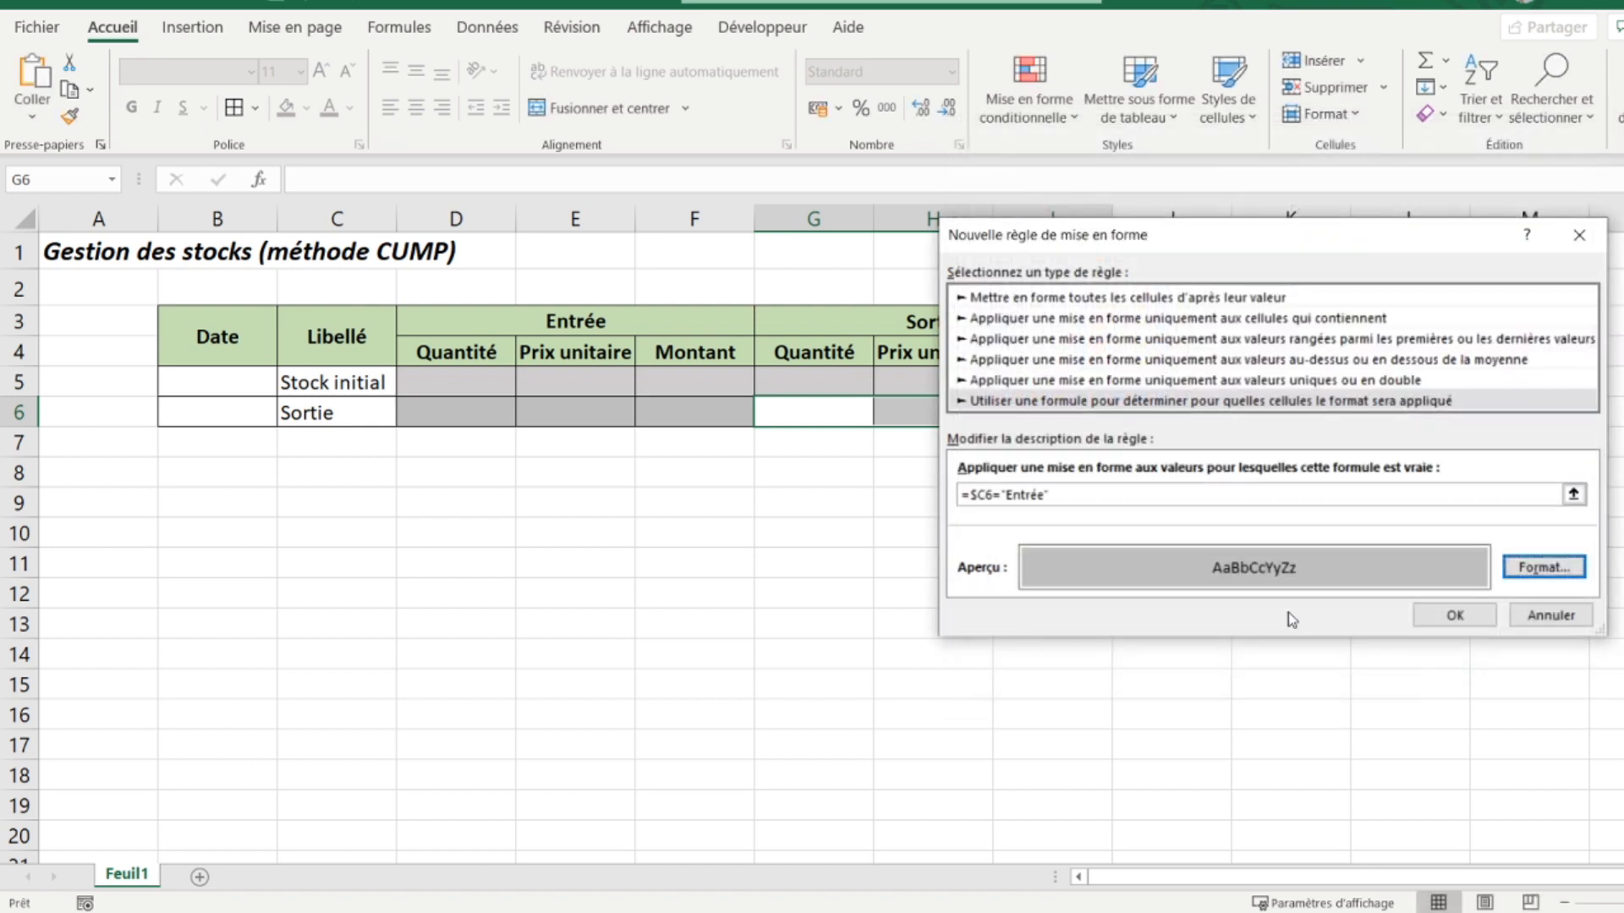
left_click(1453, 617)
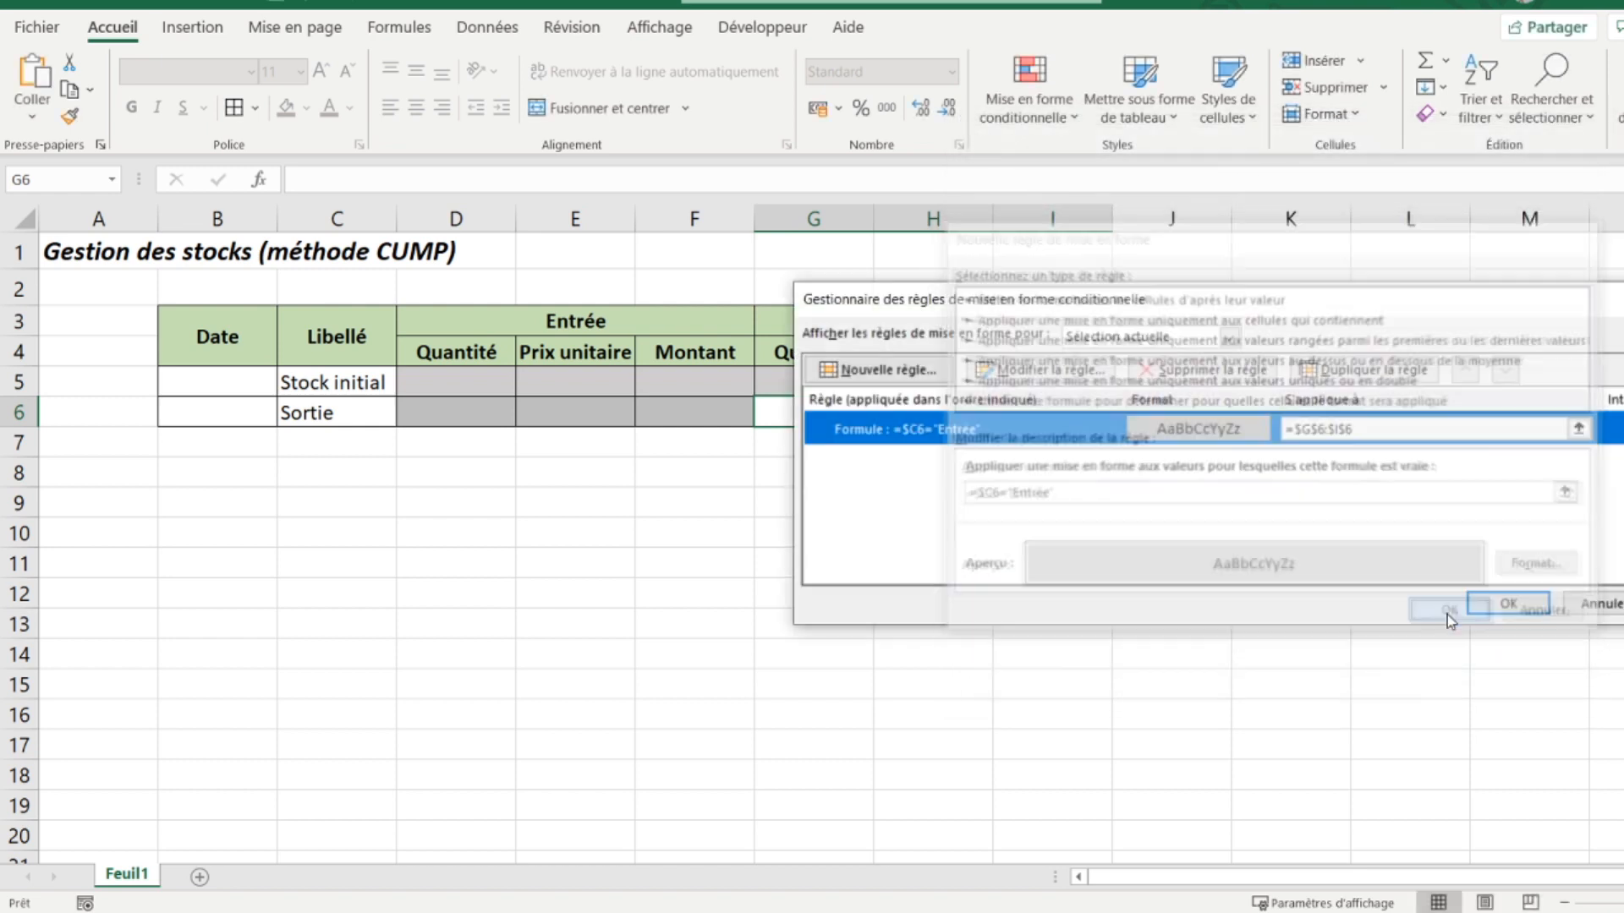
left_click(1489, 601)
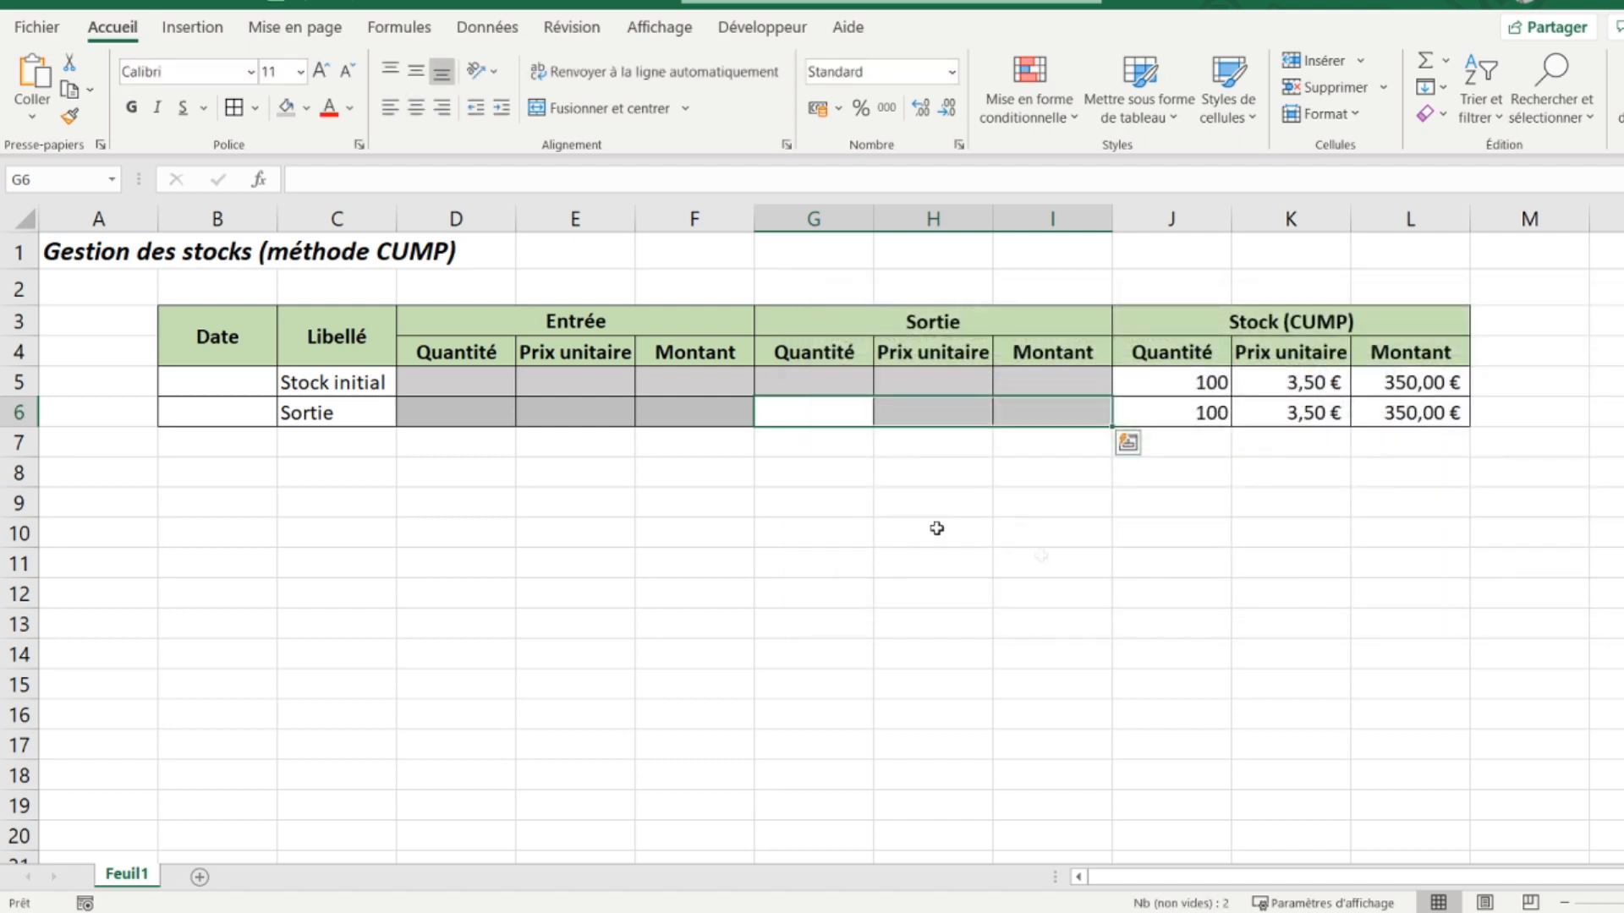
Step: Test the Sortie grey fill rule by switching the row 6 Libellé to Entrée
left_click(779, 479)
left_click(812, 418)
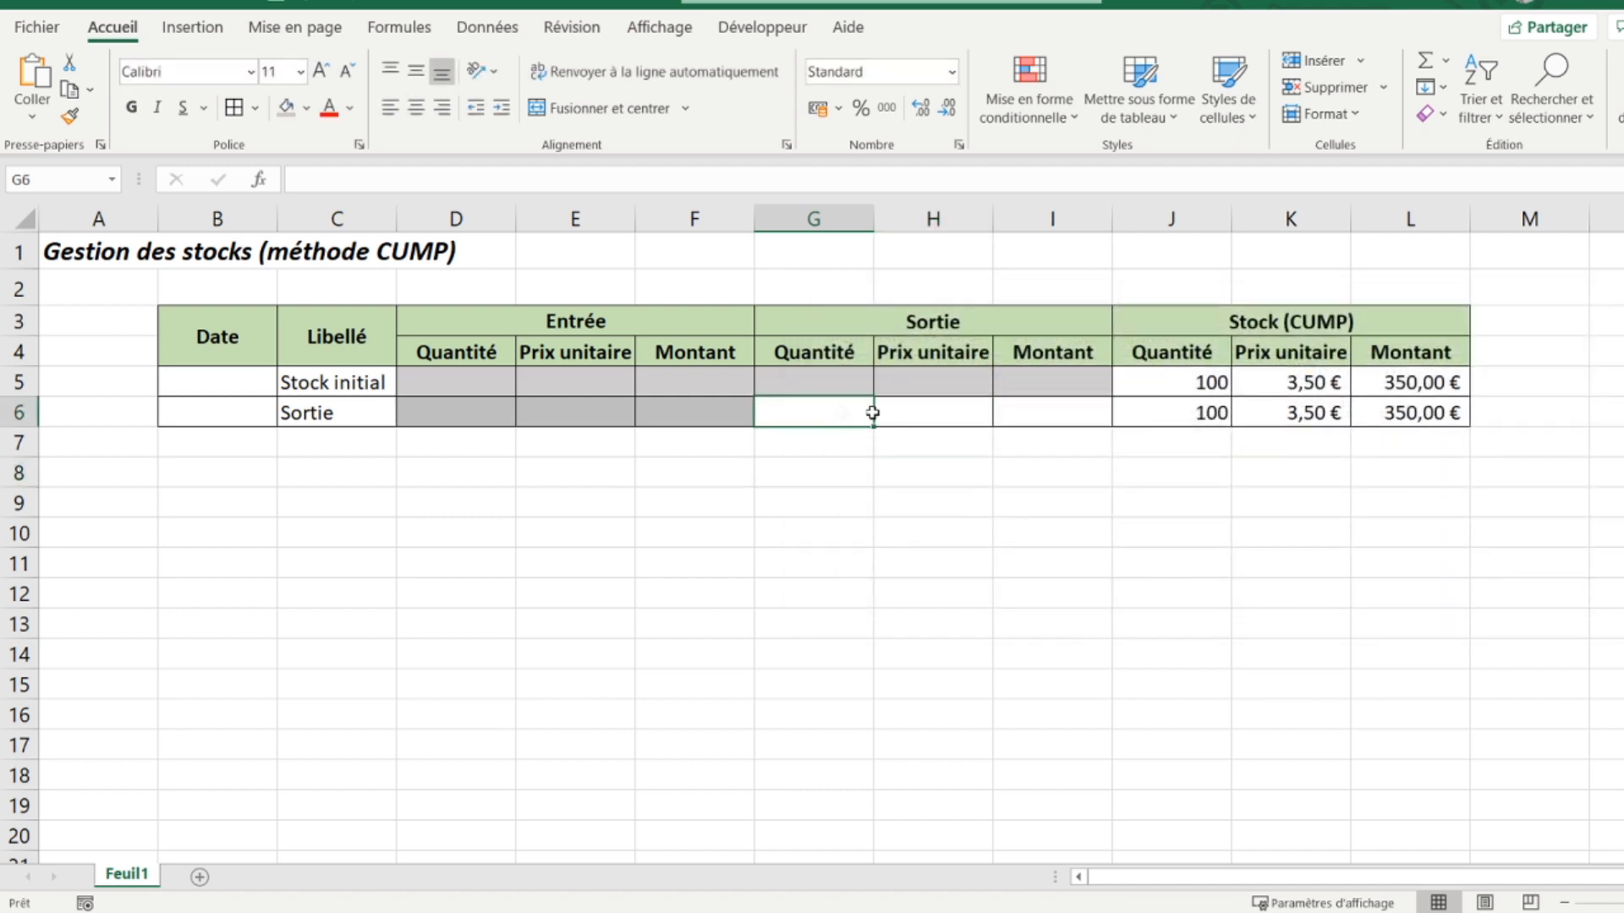
left_click(1036, 416)
left_click(339, 413)
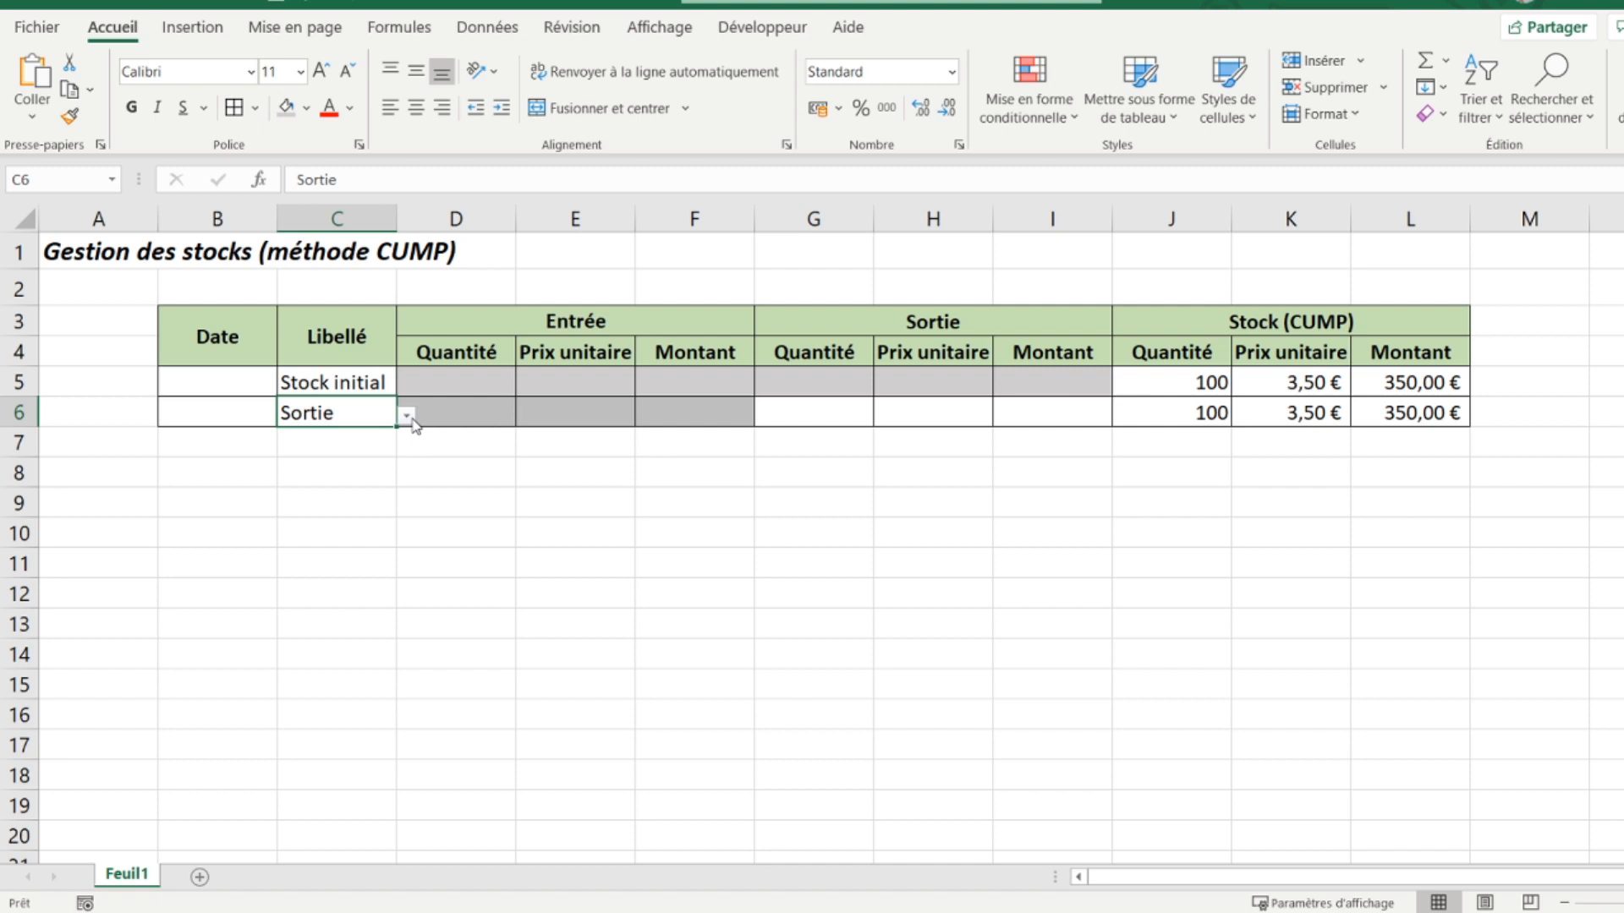
left_click(407, 416)
left_click(326, 438)
left_click_drag(804, 415, 1019, 417)
Step: Clear the row 6 Libellé in C6 and copy the whole of row 6 onto rows 7 to 13
left_click(286, 412)
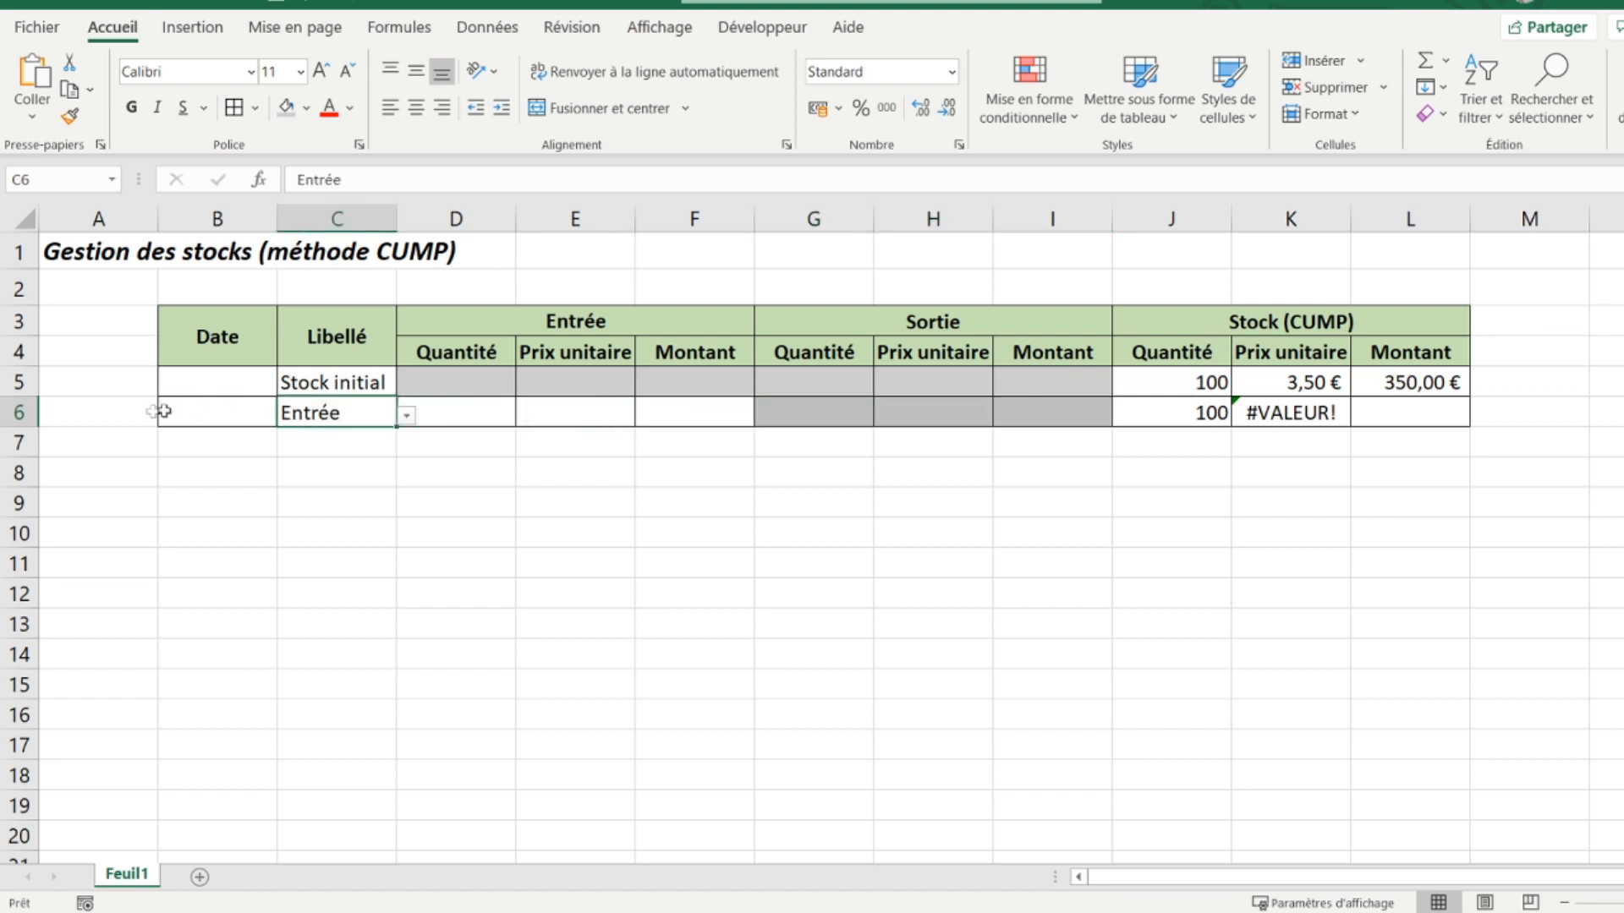
key("Delete")
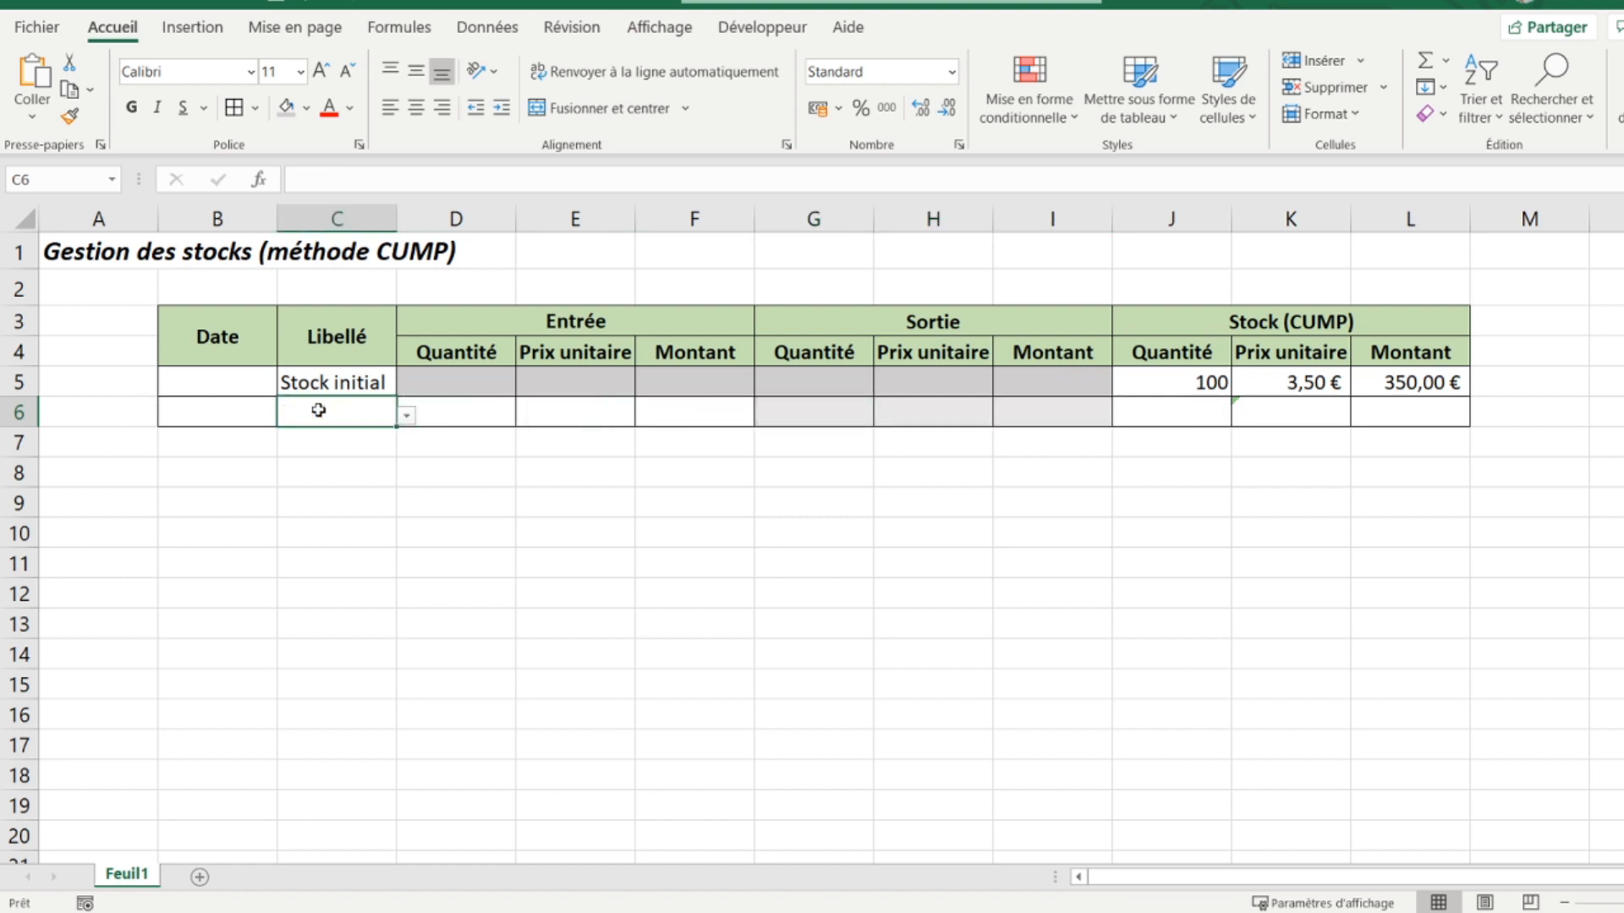
left_click(25, 412)
right_click(27, 413)
left_click(91, 462)
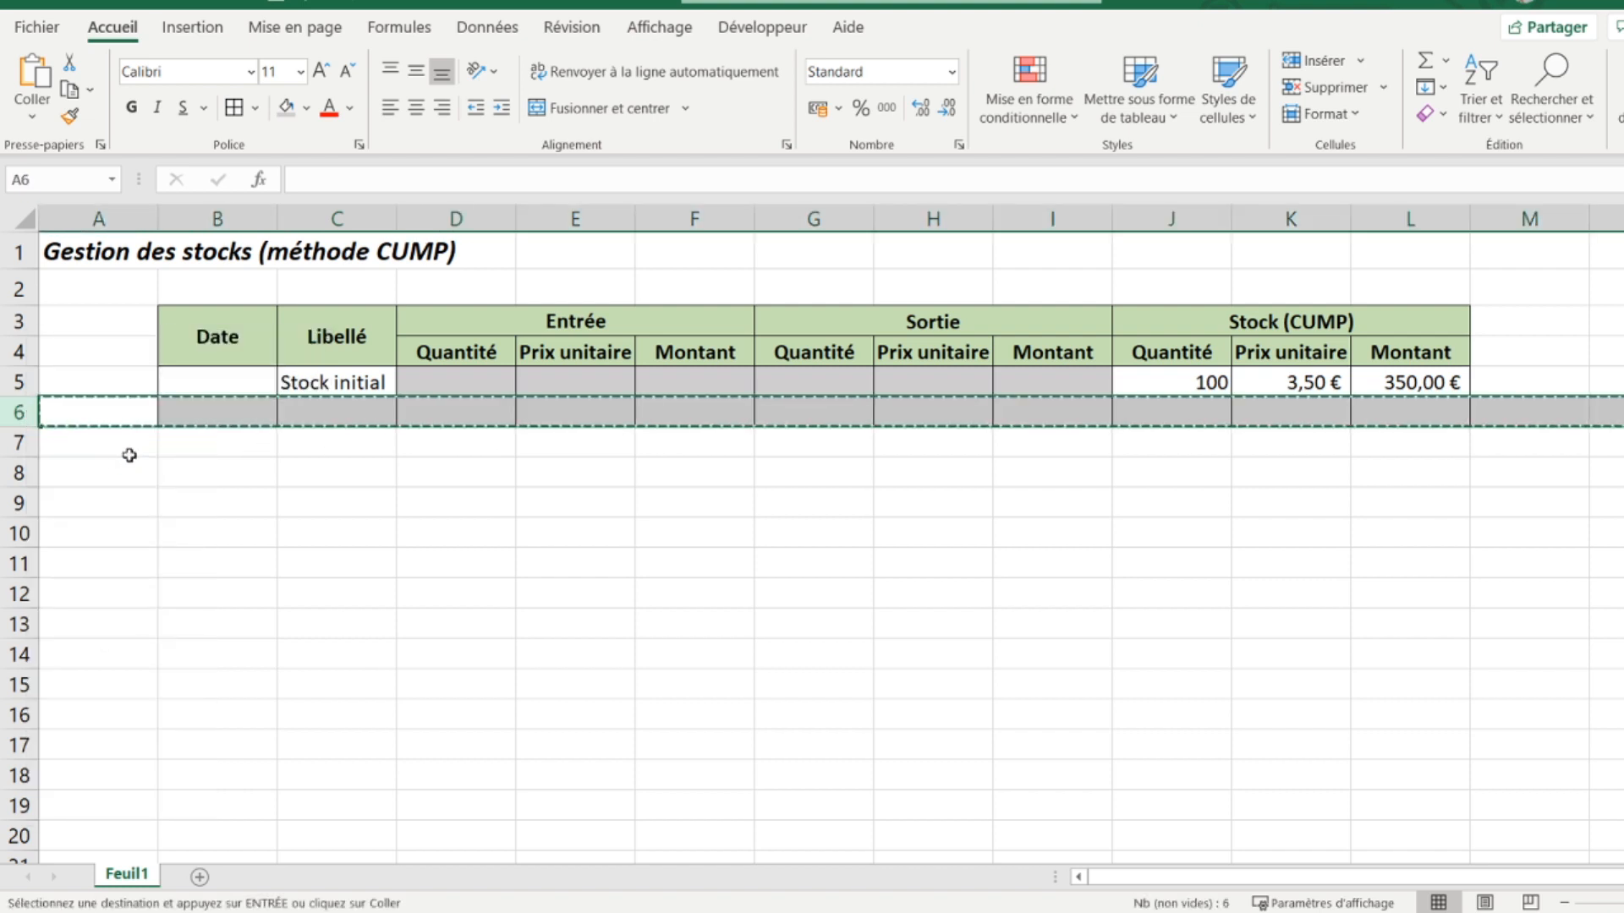
left_click_drag(25, 442, 54, 620)
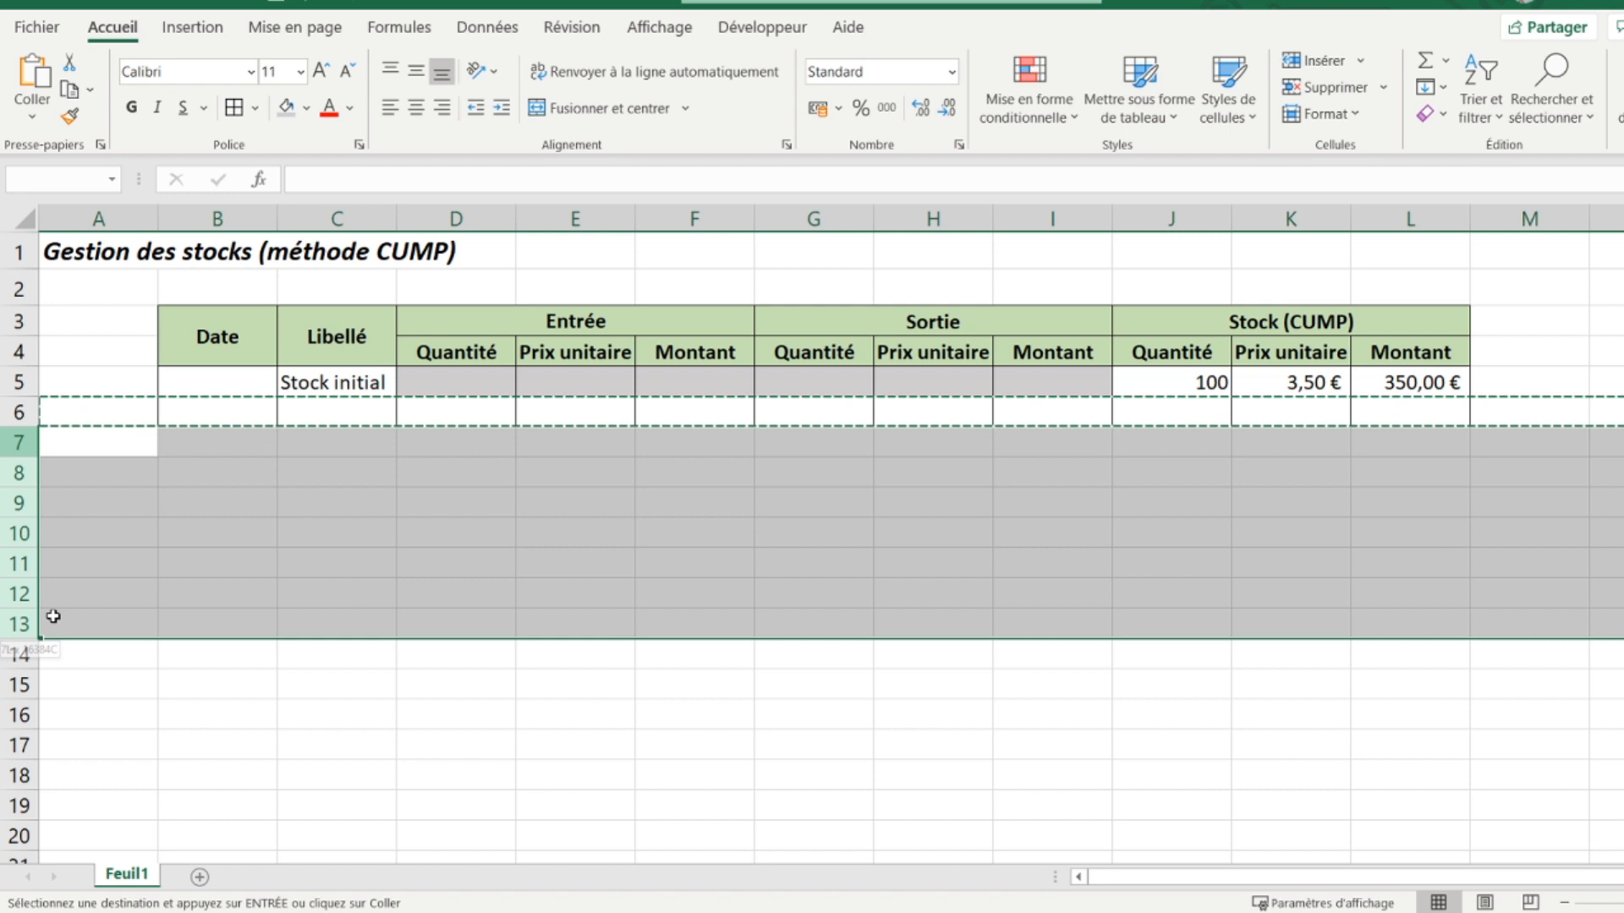
right_click(272, 475)
left_click(326, 596)
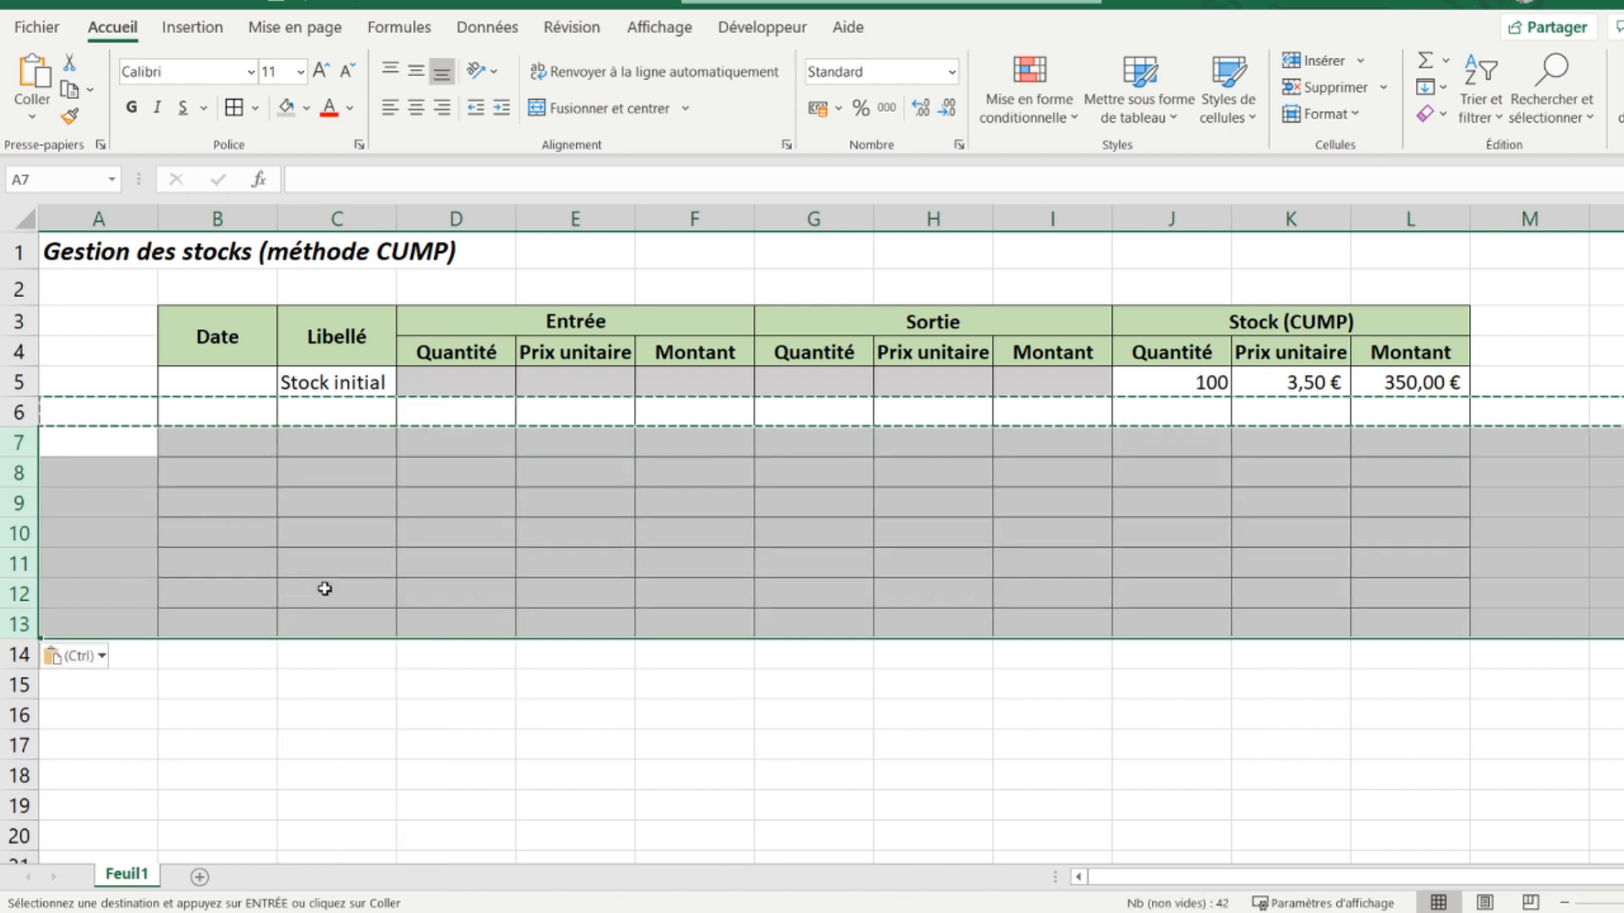
left_click(226, 402)
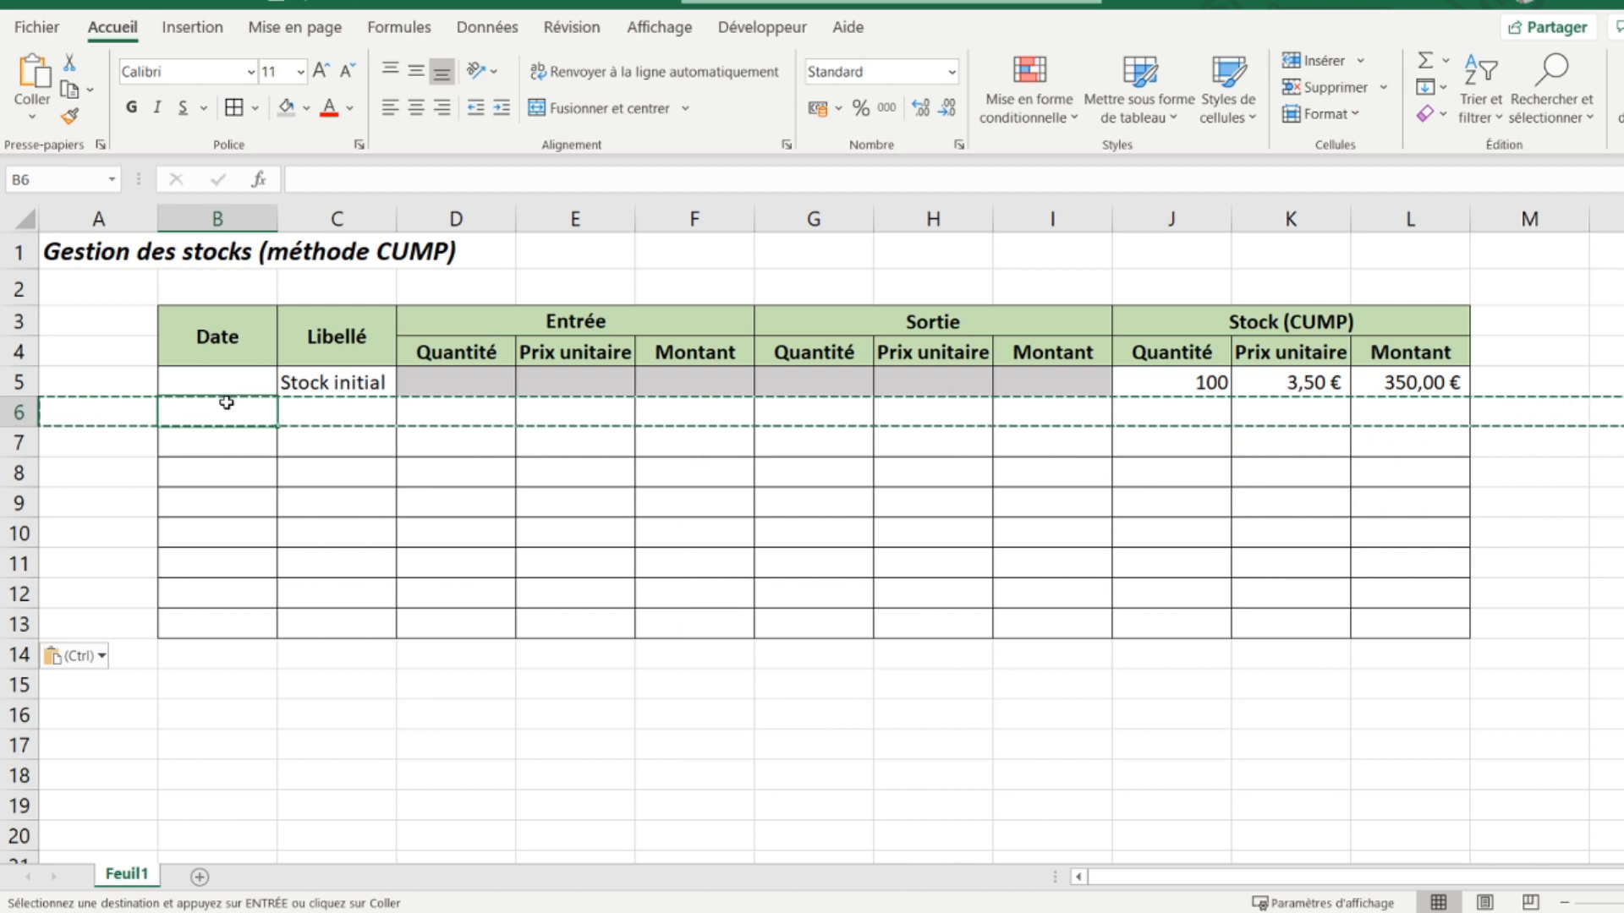
key("Escape")
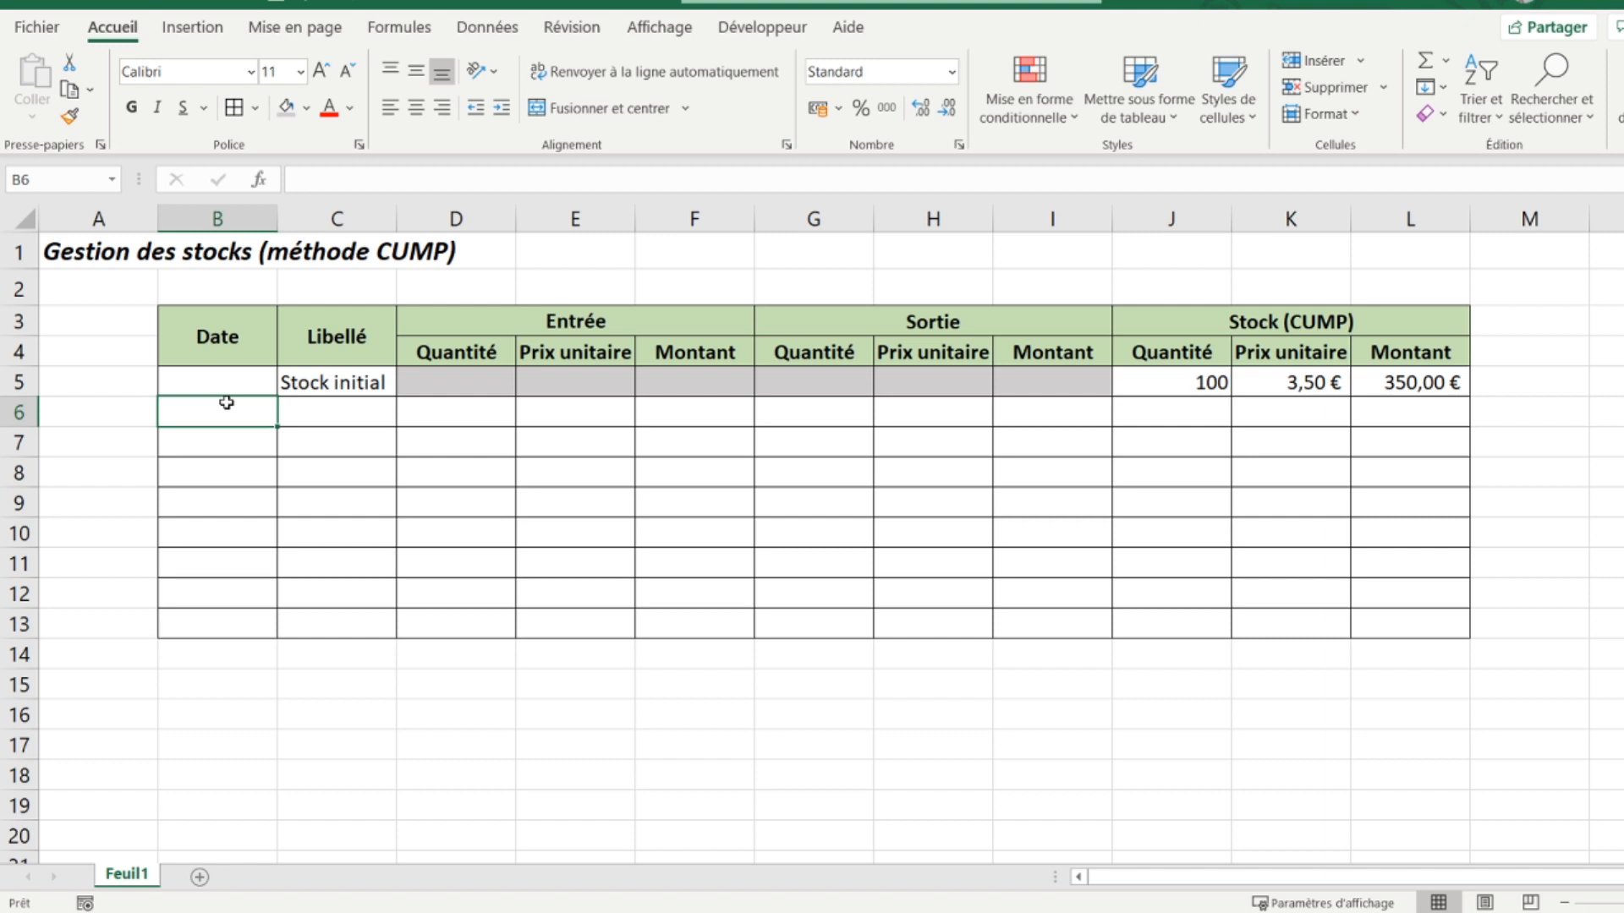
Step: Enter 01/01/2021 as the date of the Stock initial row in B5
key("Up")
type("01/01/2021")
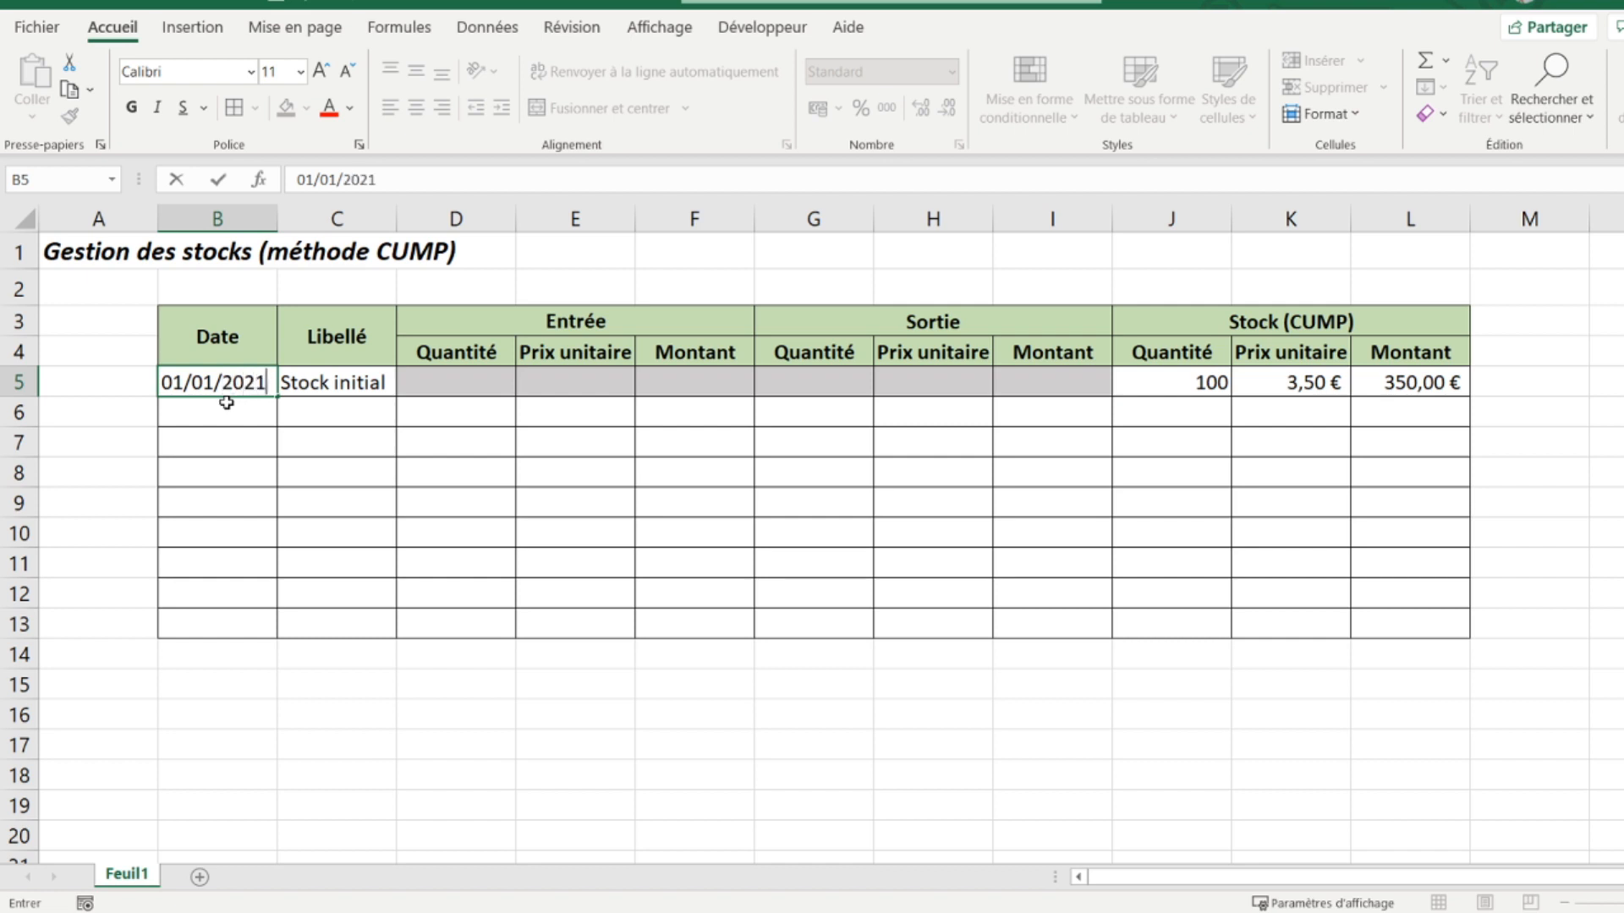
key("Return")
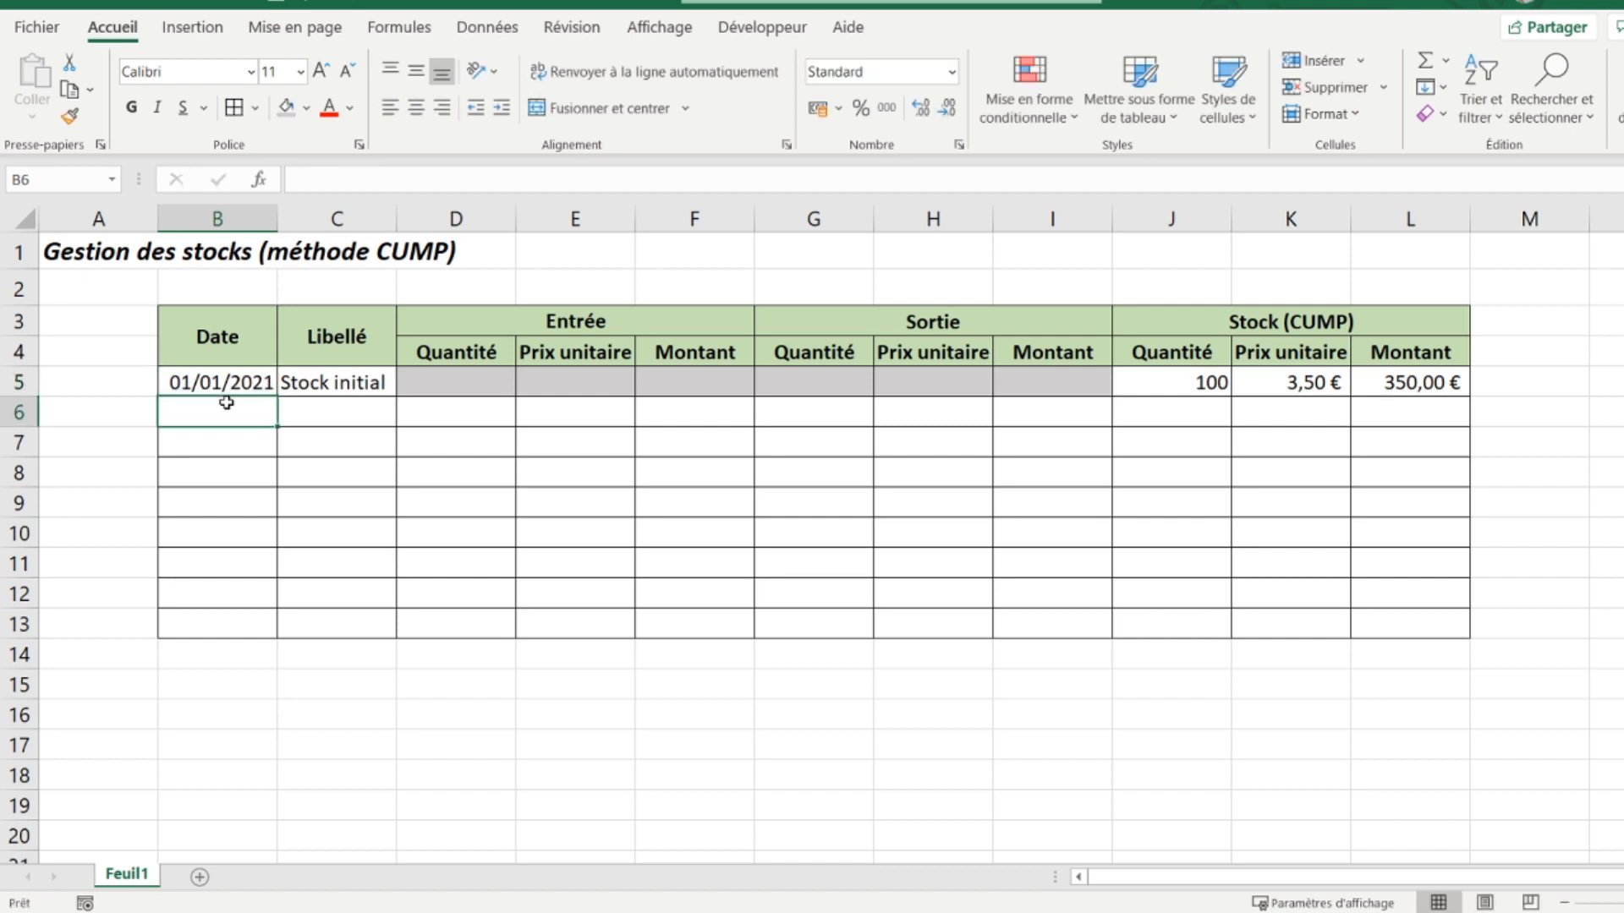
Step: Record a row 6 movement dated 05/01/2021 as an Entrée of 100 units at a unit price of 7, and review its stock values
type("05/01/2021")
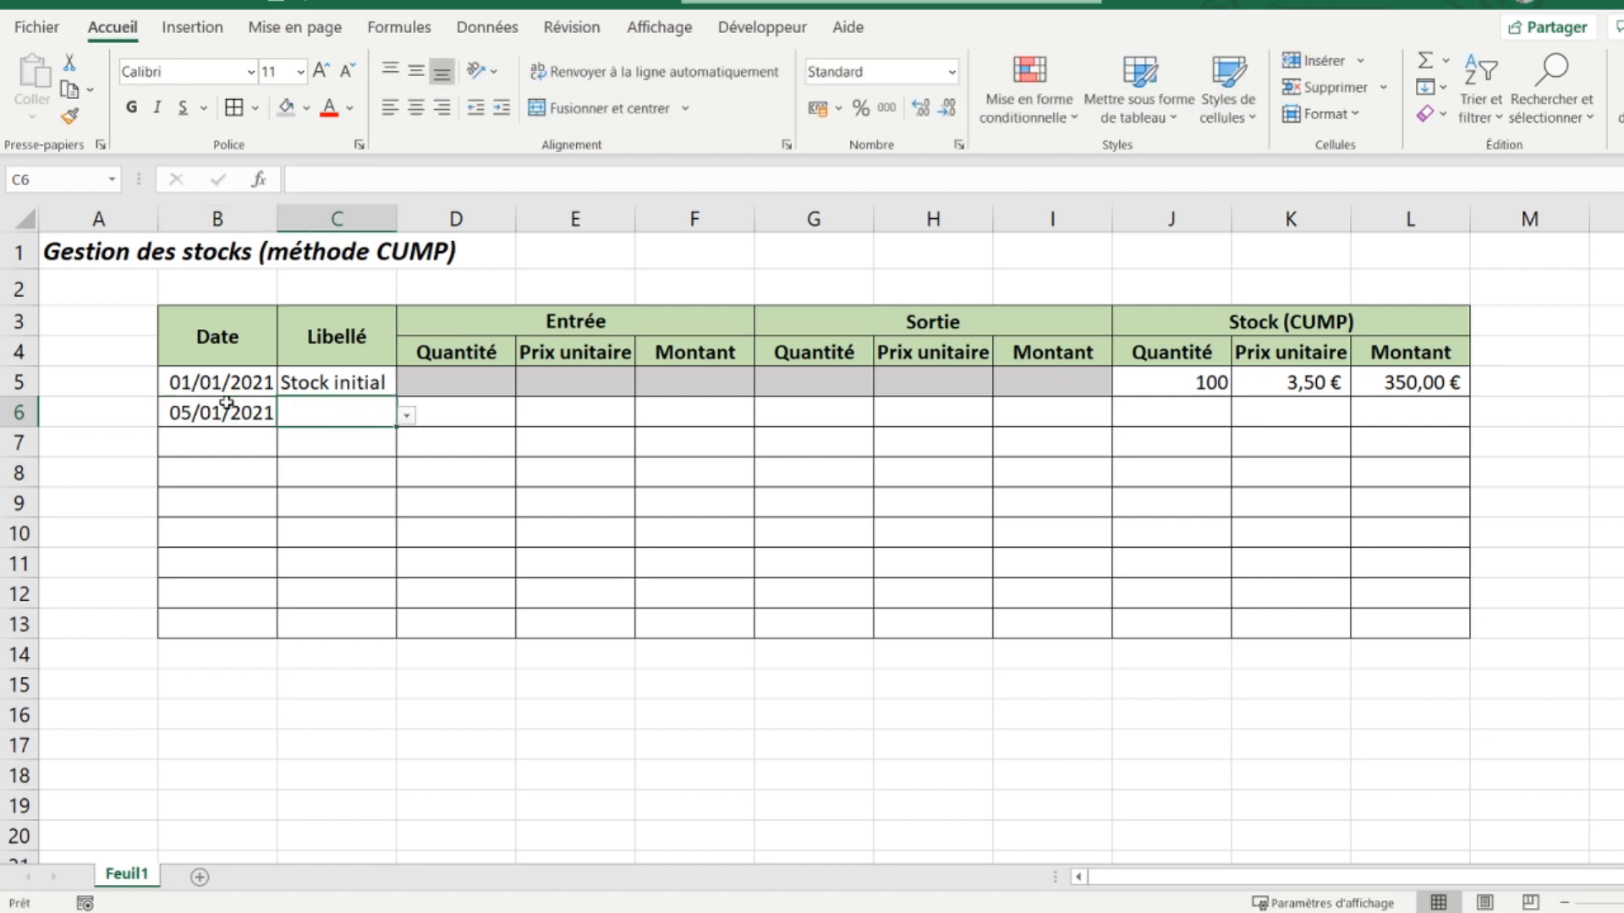
left_click(406, 416)
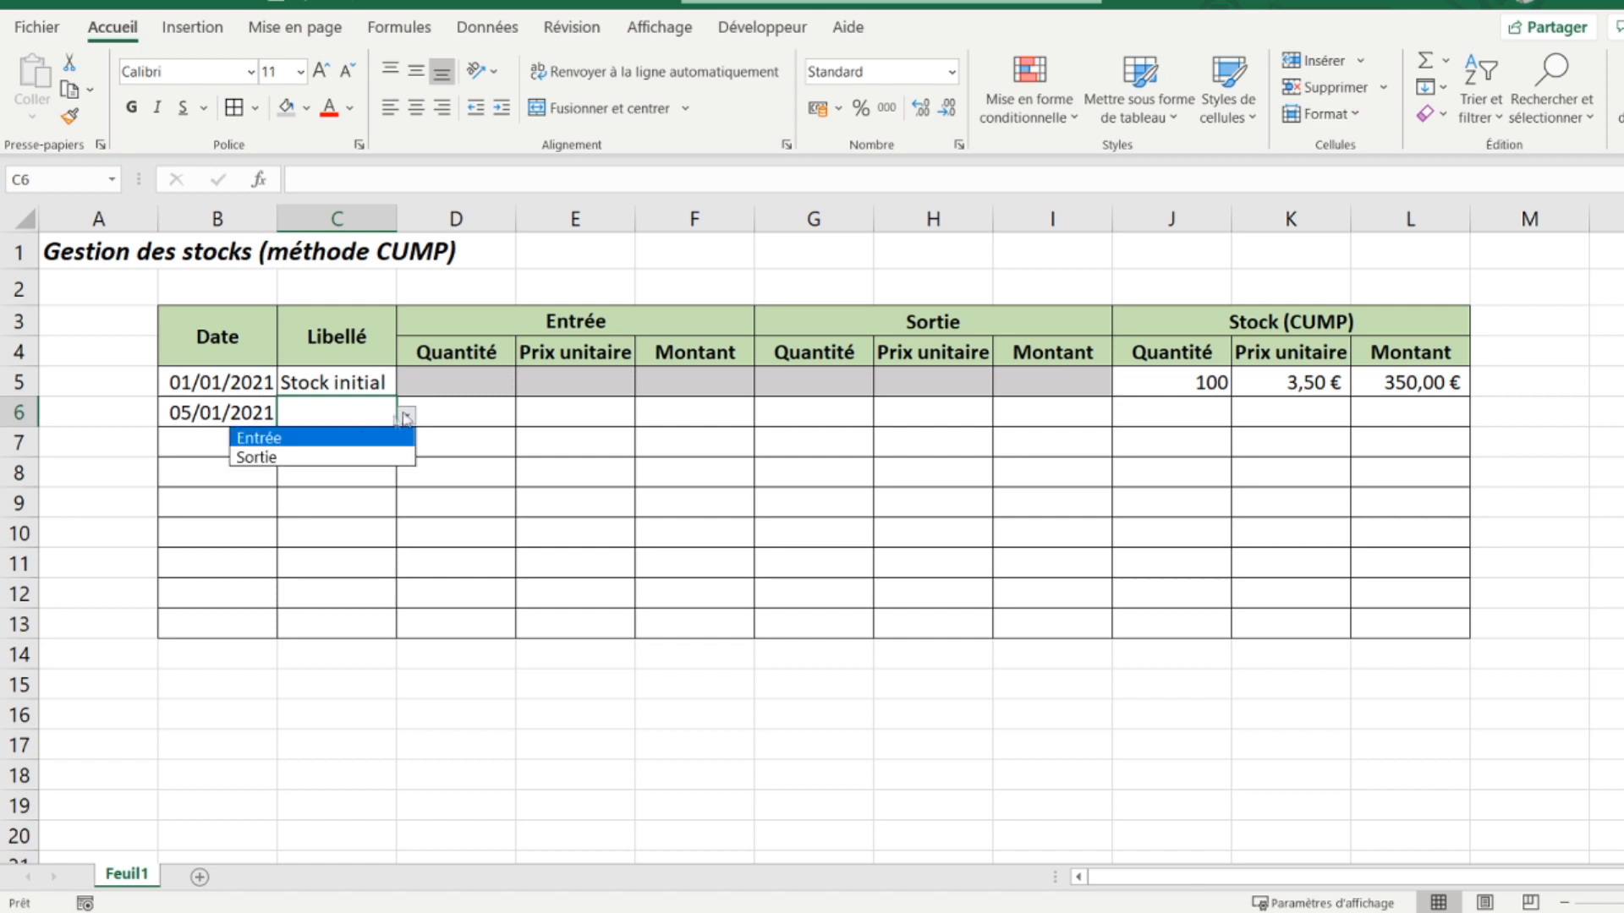
left_click(329, 438)
left_click(464, 408)
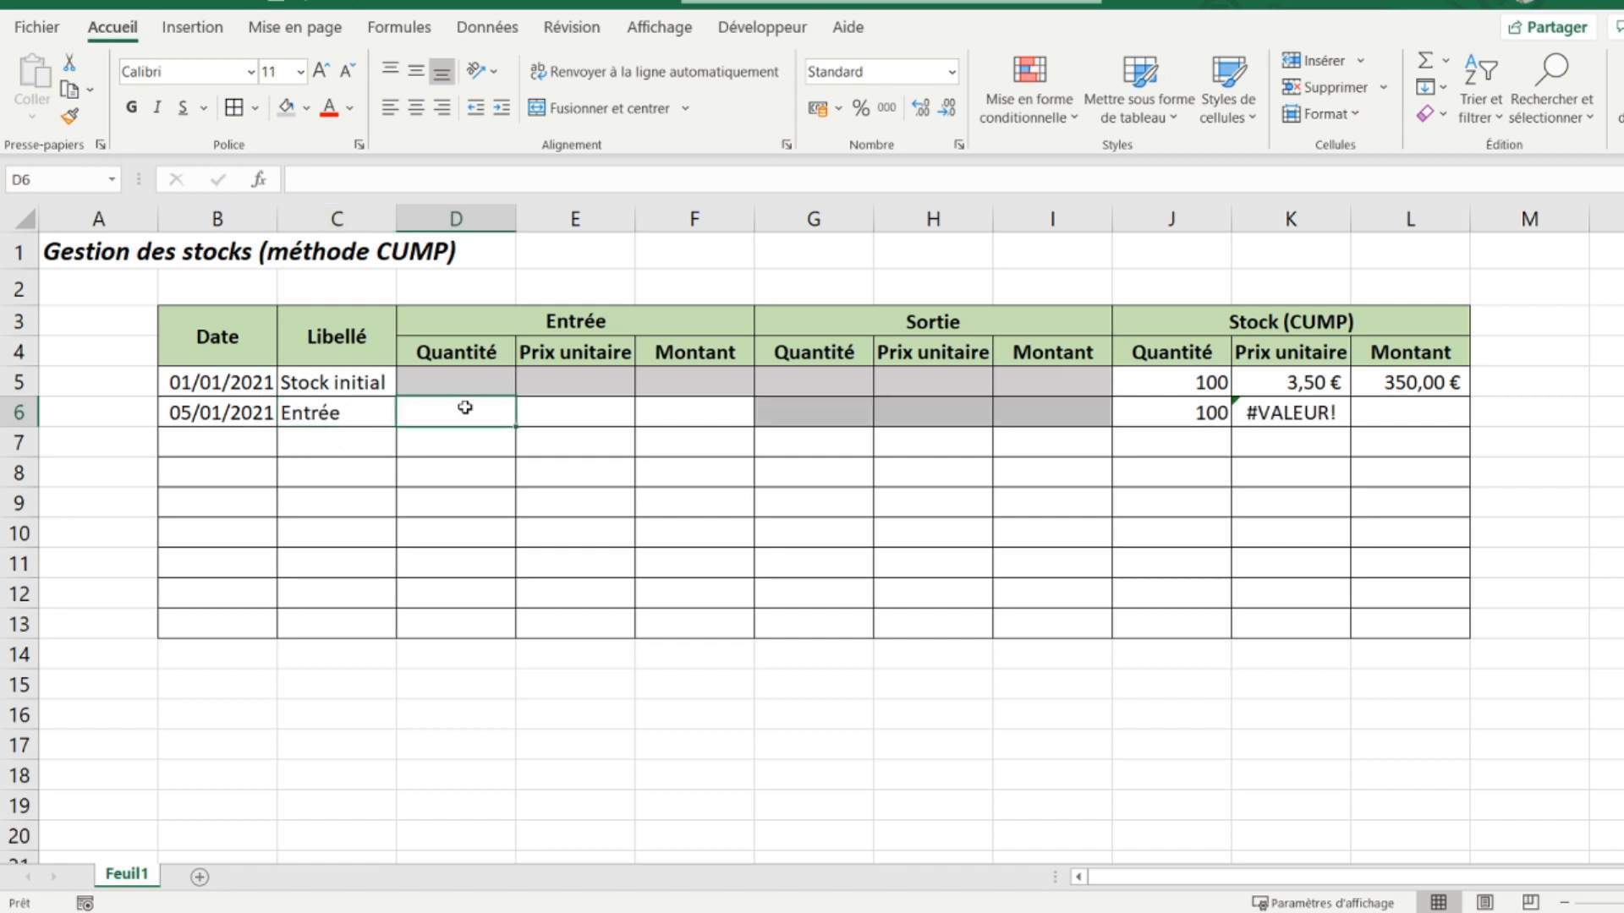
type("100")
key("Tab")
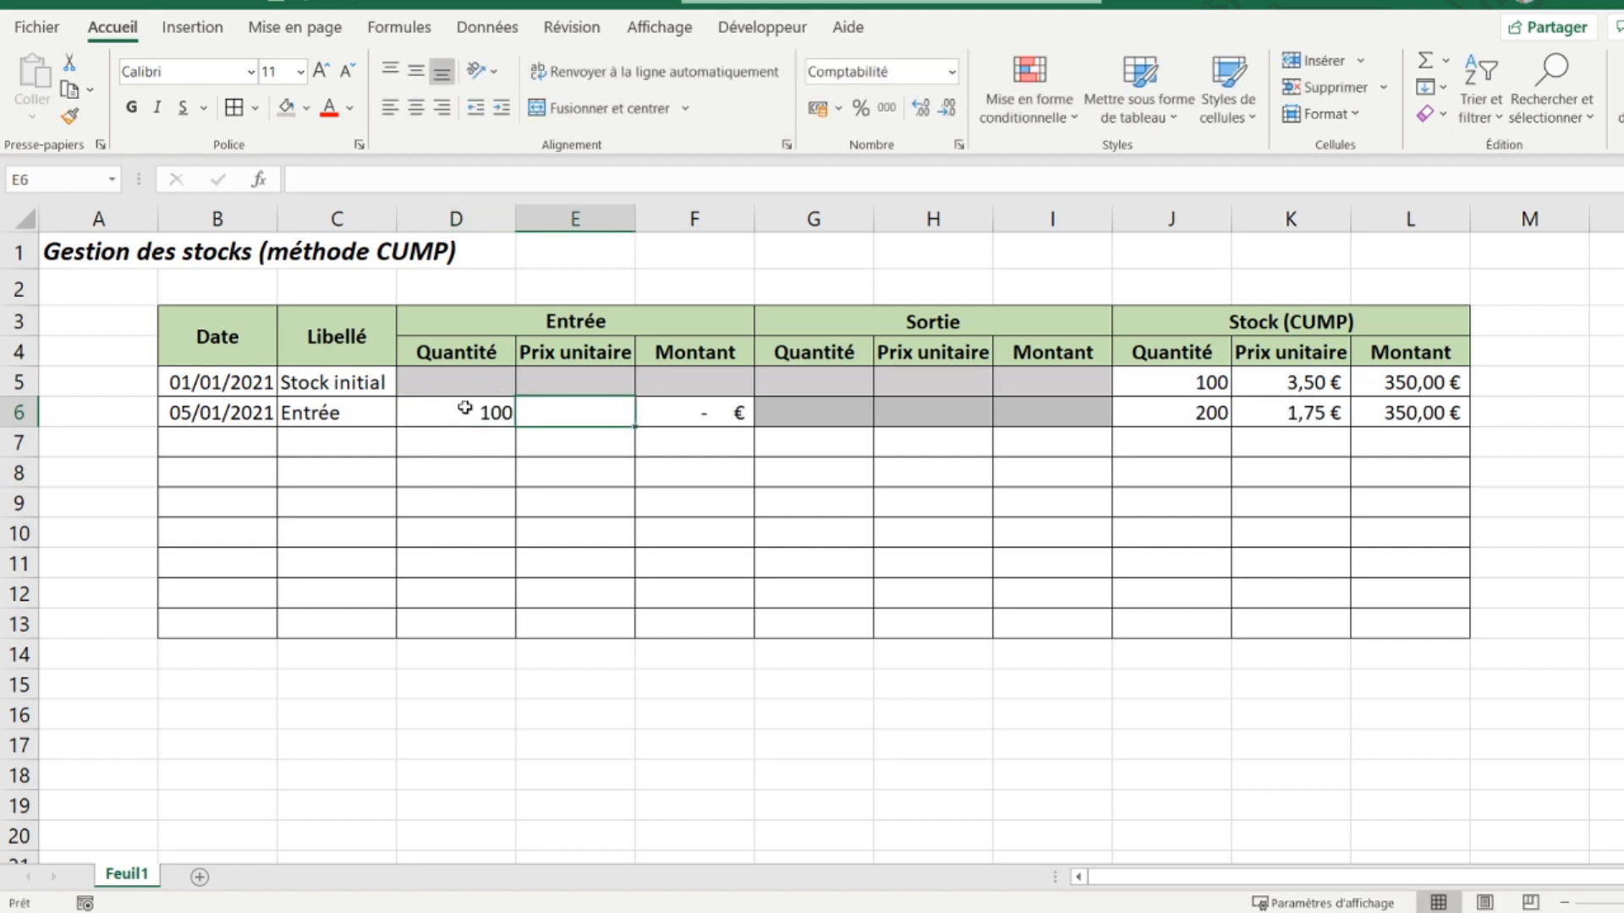
type("7")
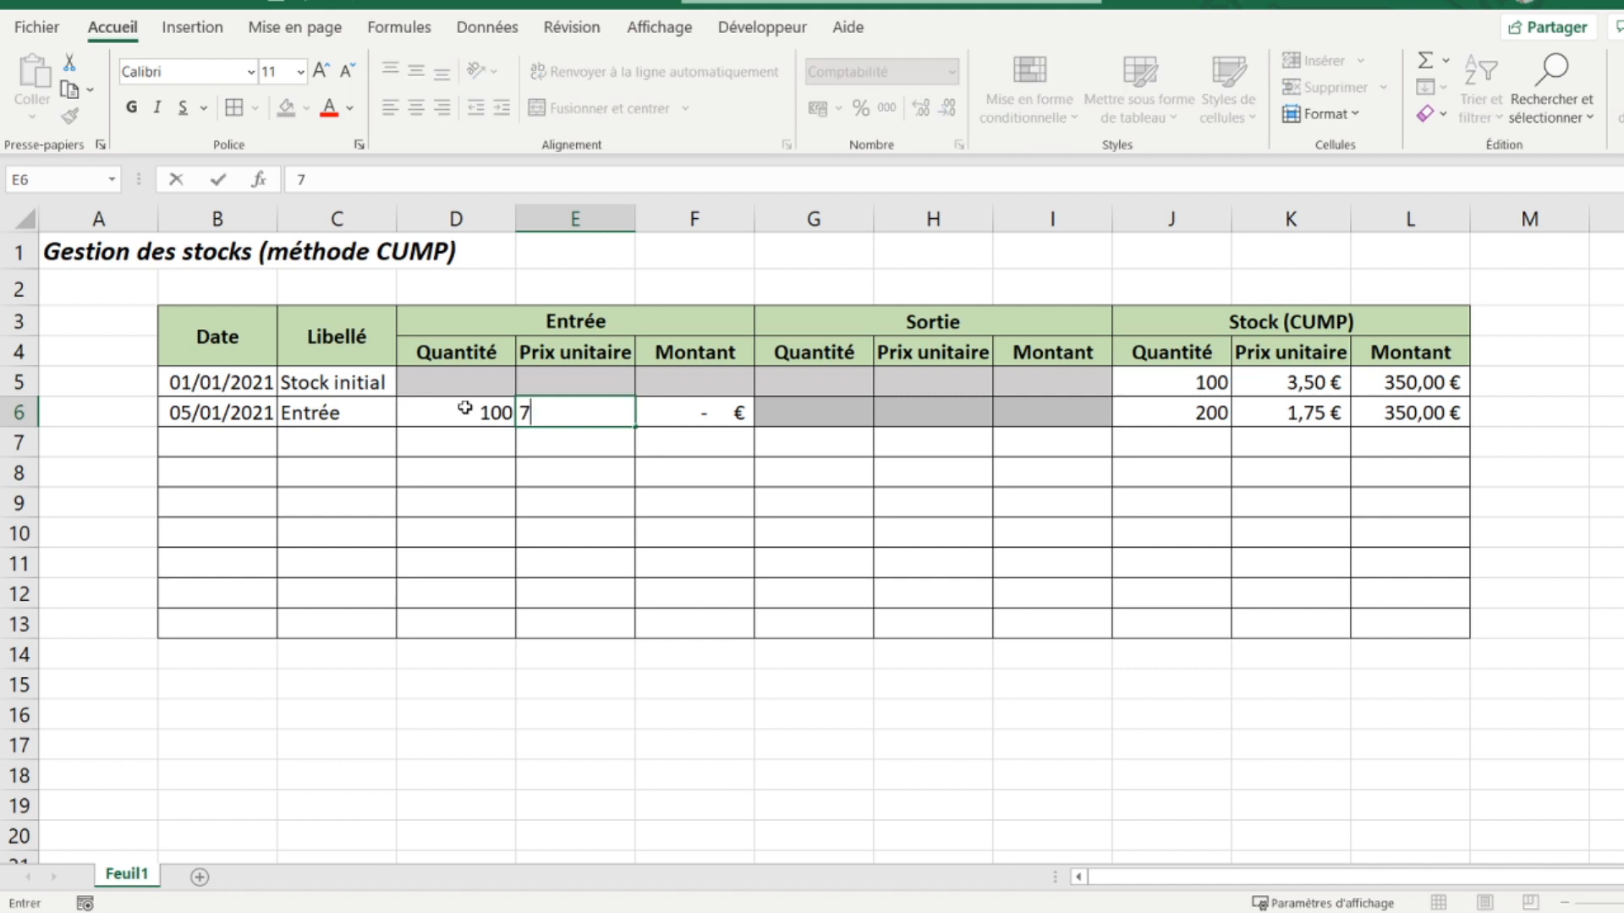
key("Tab")
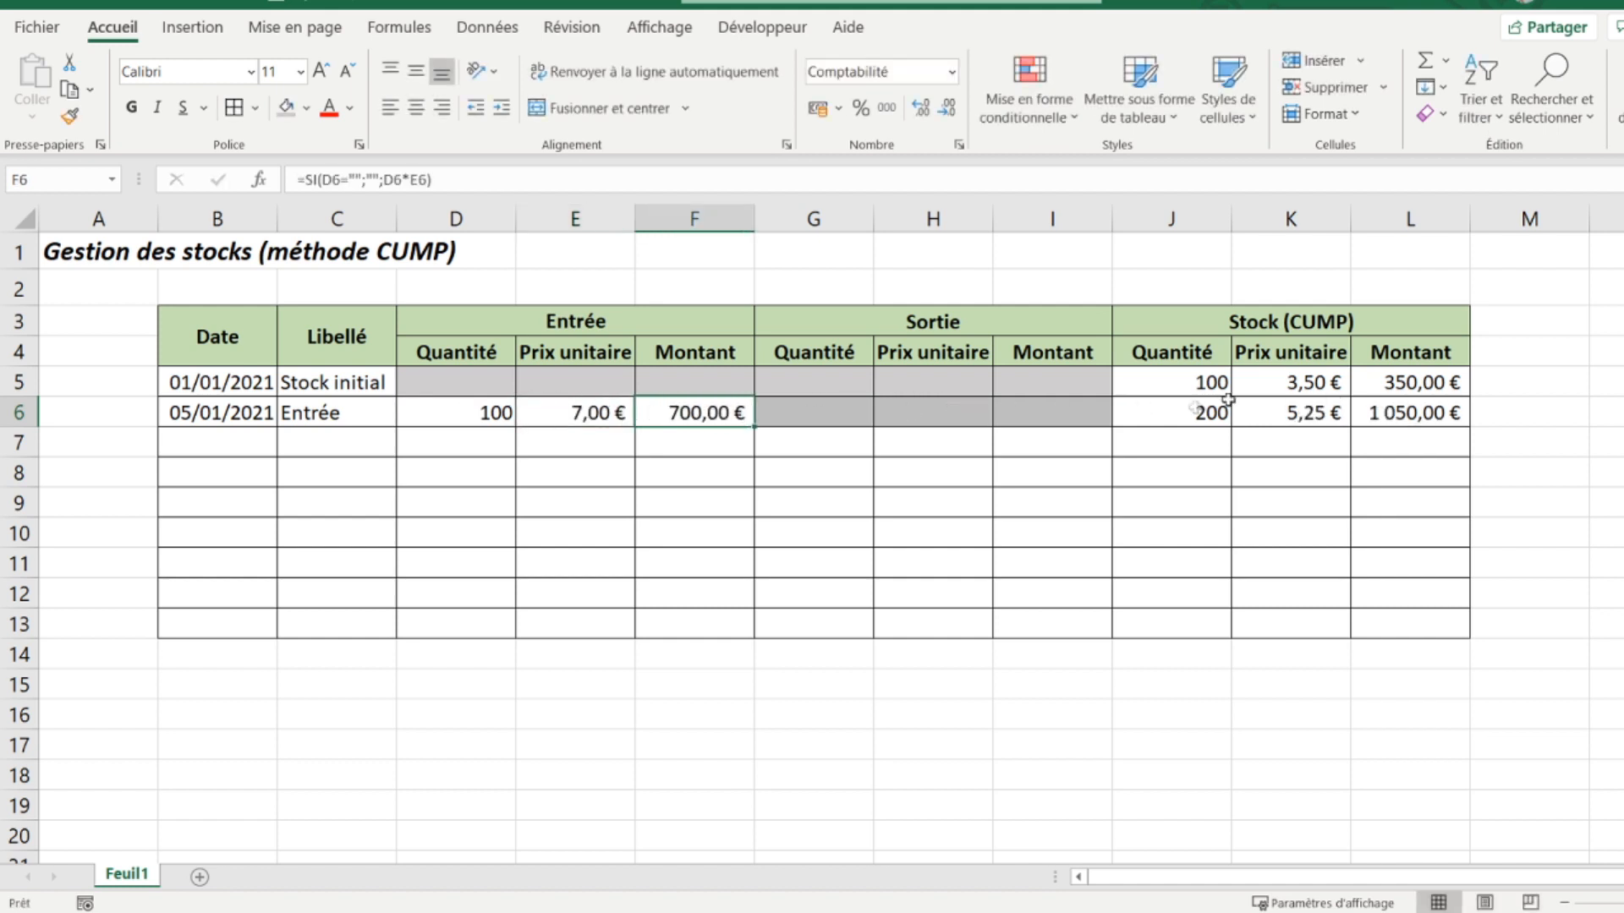
left_click(1275, 414)
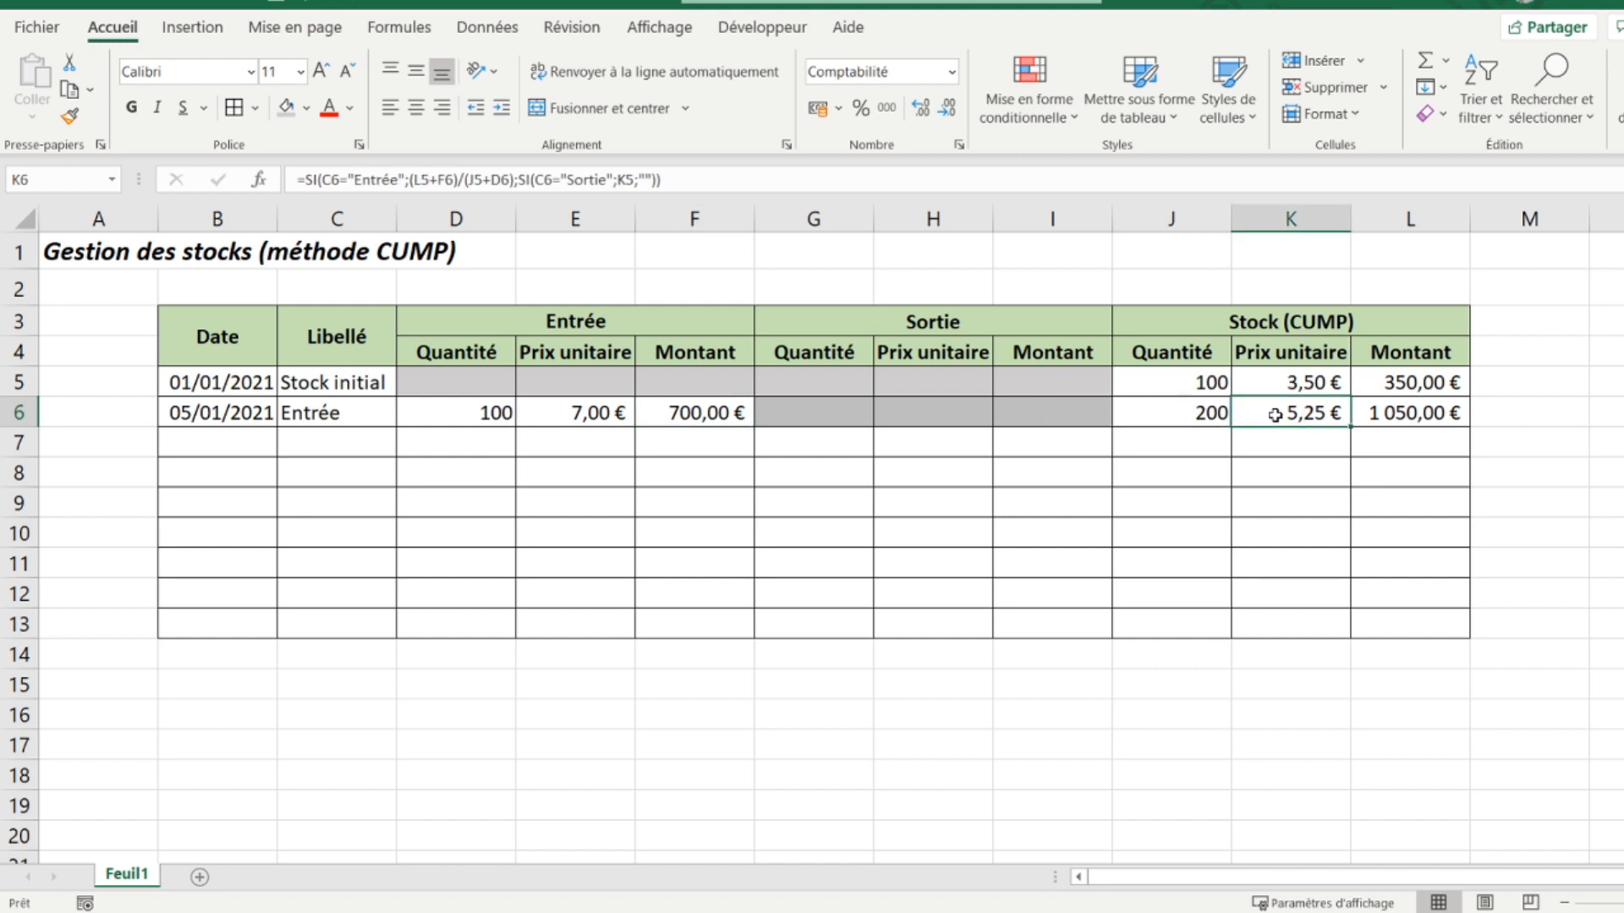
left_click(444, 420)
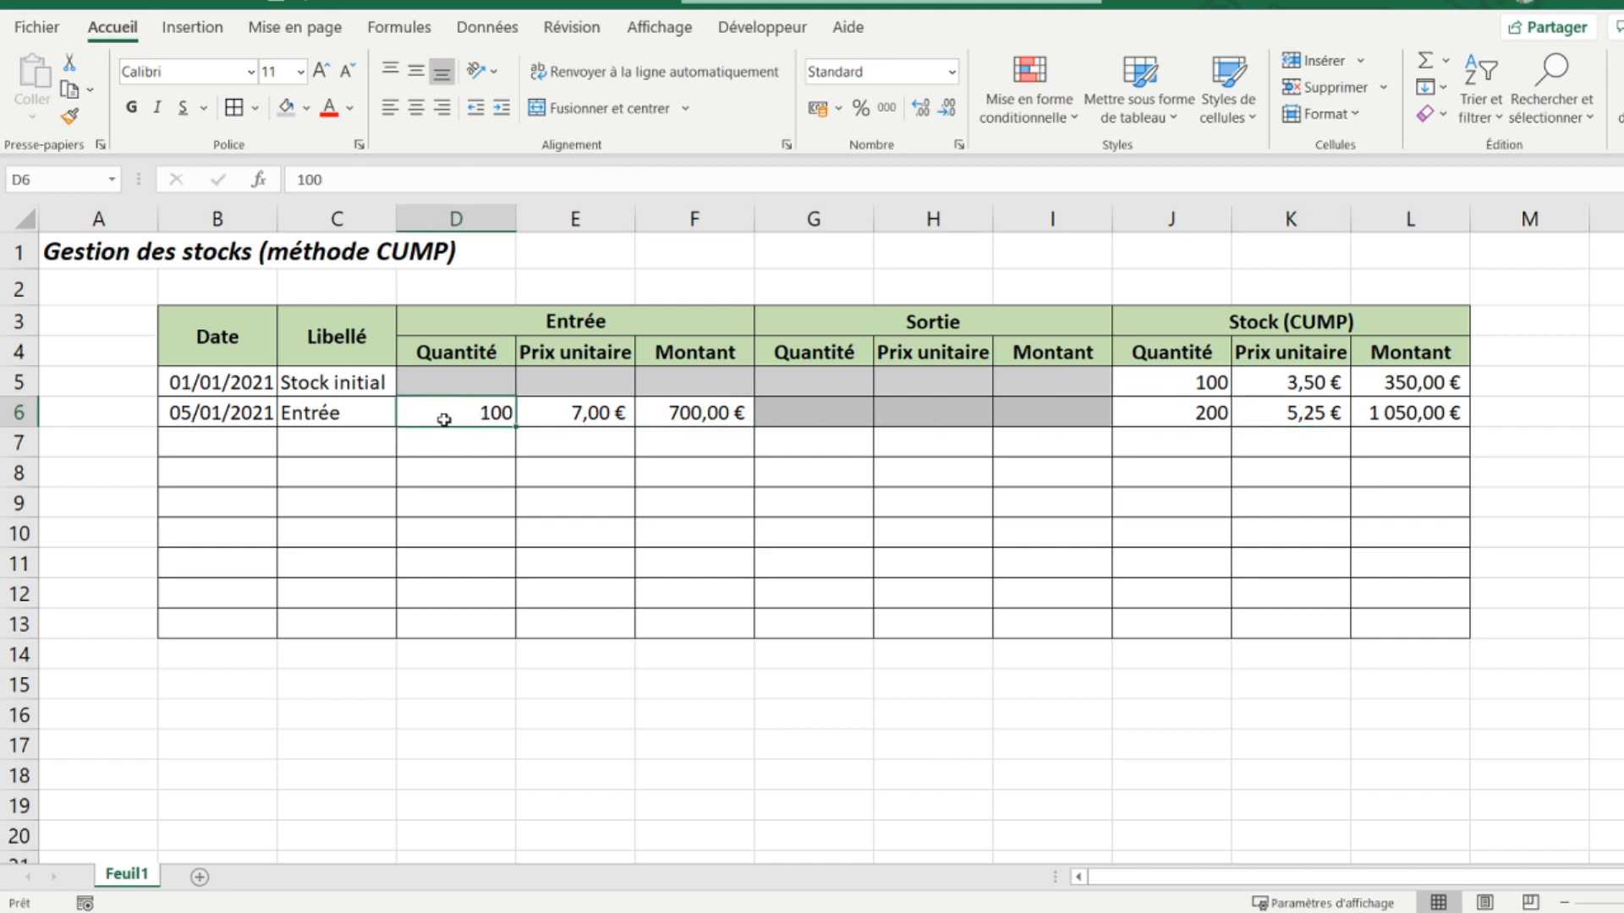
left_click(1418, 412)
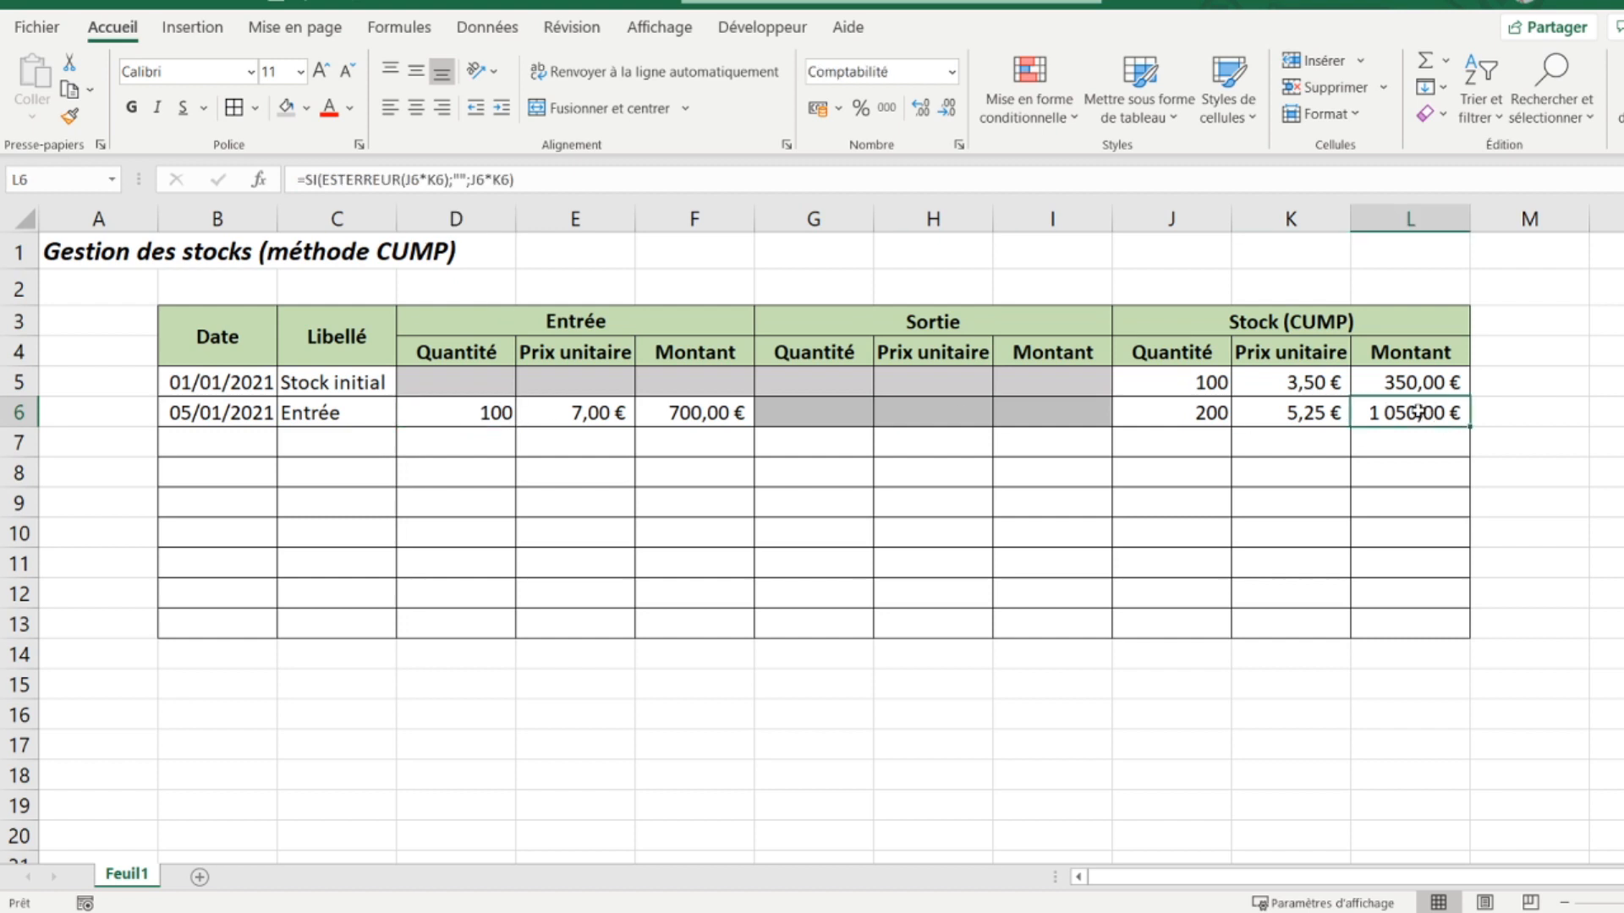
Step: Enter 10/01/2021 as the date of the next movement in B7
left_click(209, 435)
type("10")
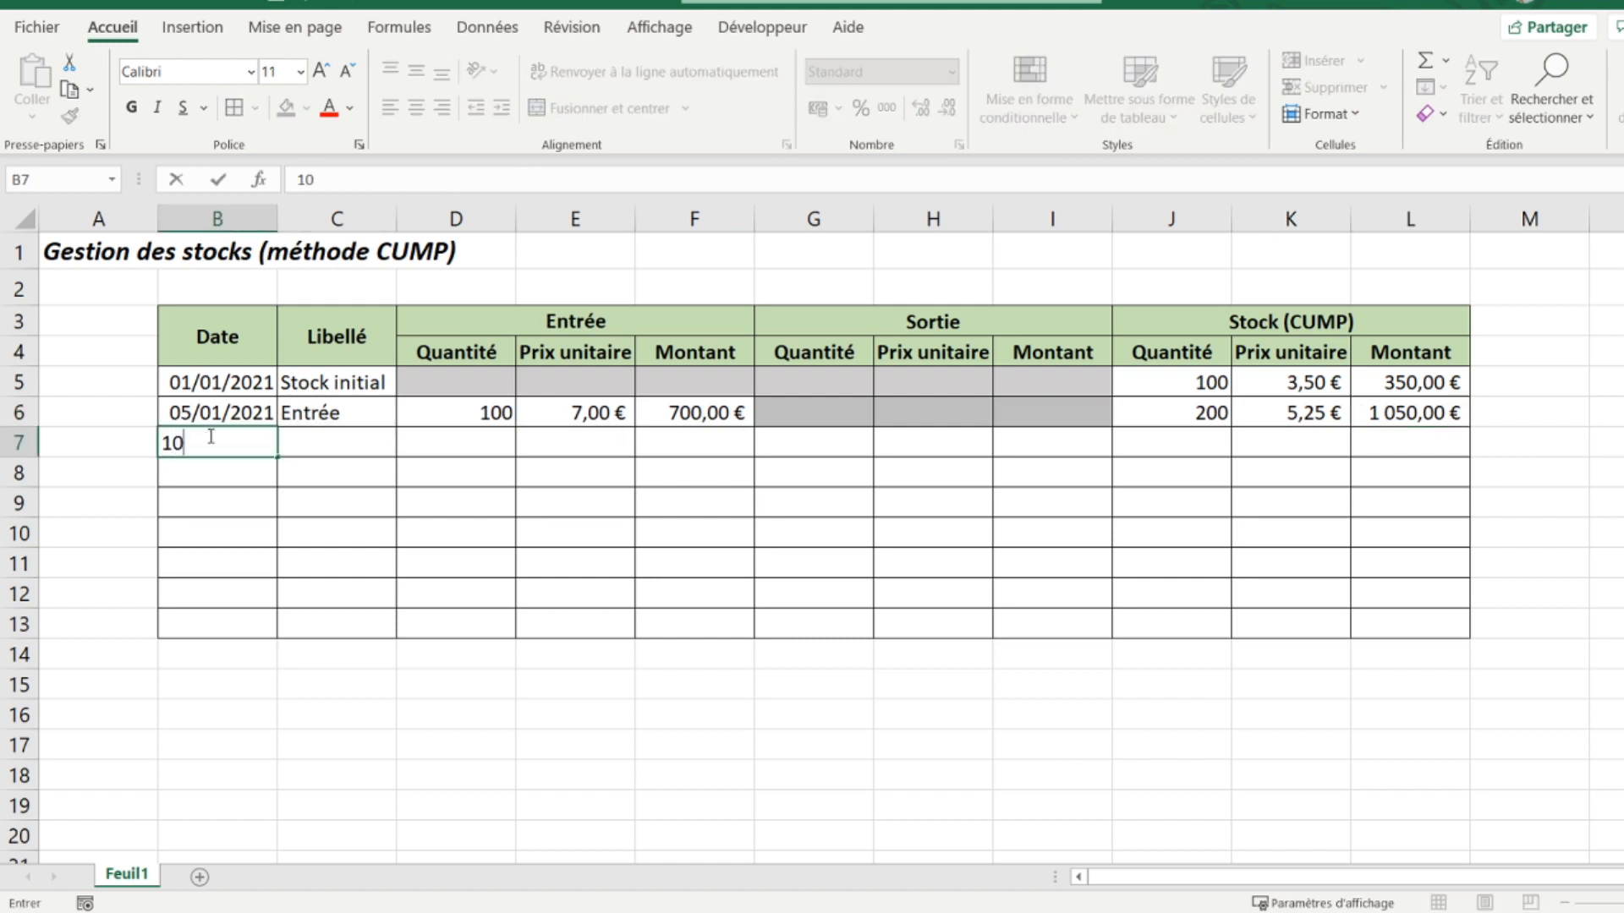
type("/01/2021")
key("Return")
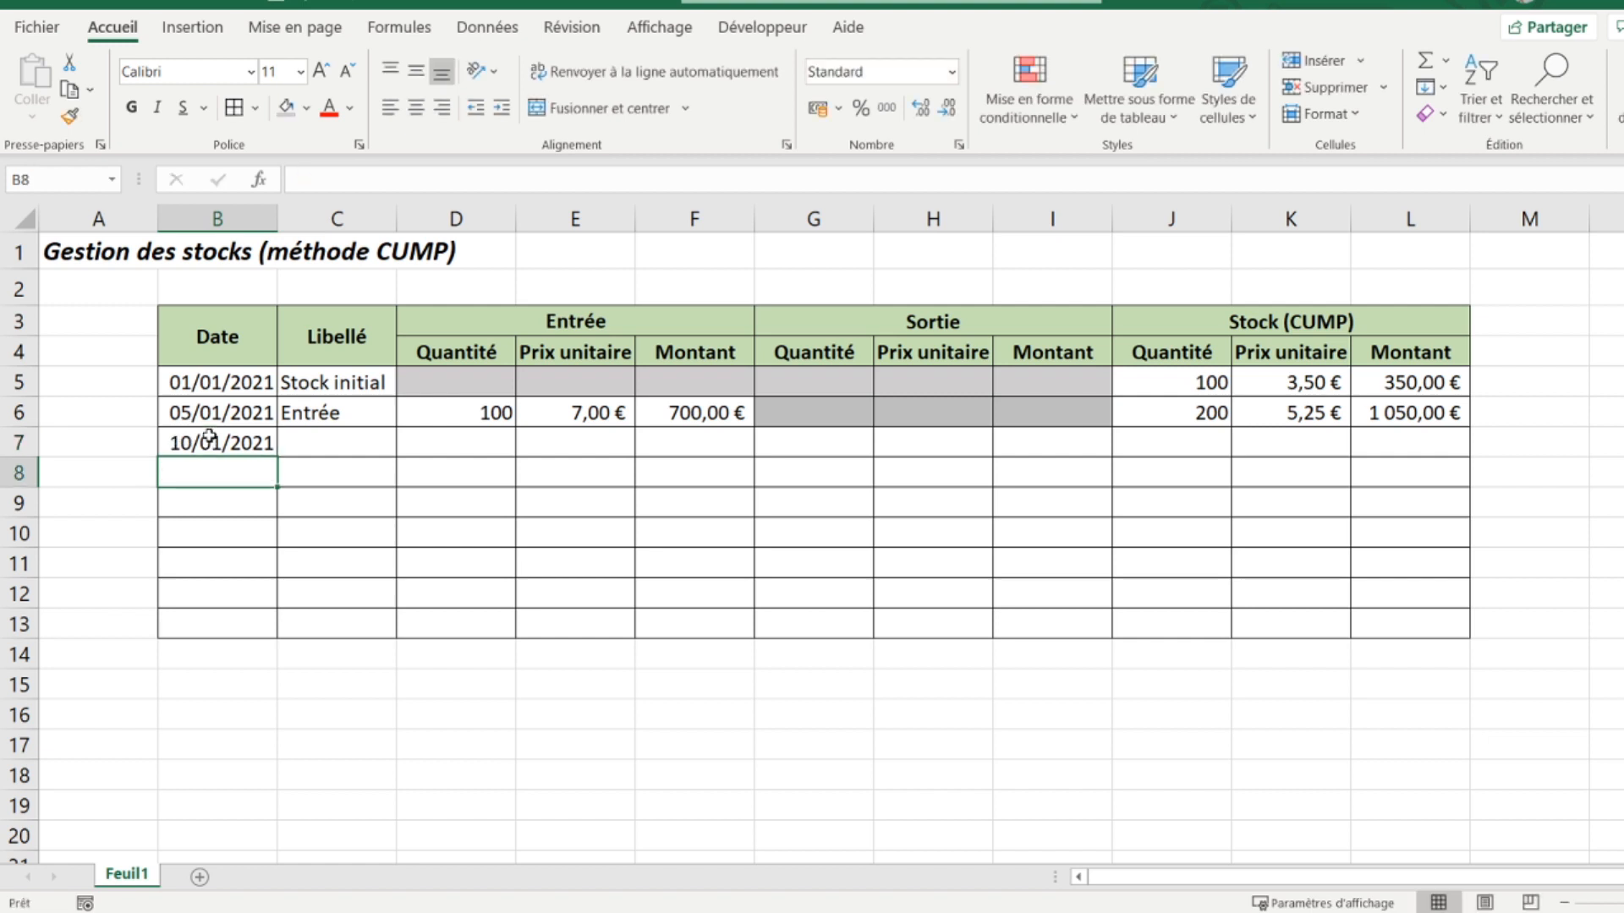
Step: Set the row 7 Libellé to Sortie and check the stock unit price formula in K7
left_click(318, 447)
left_click(407, 445)
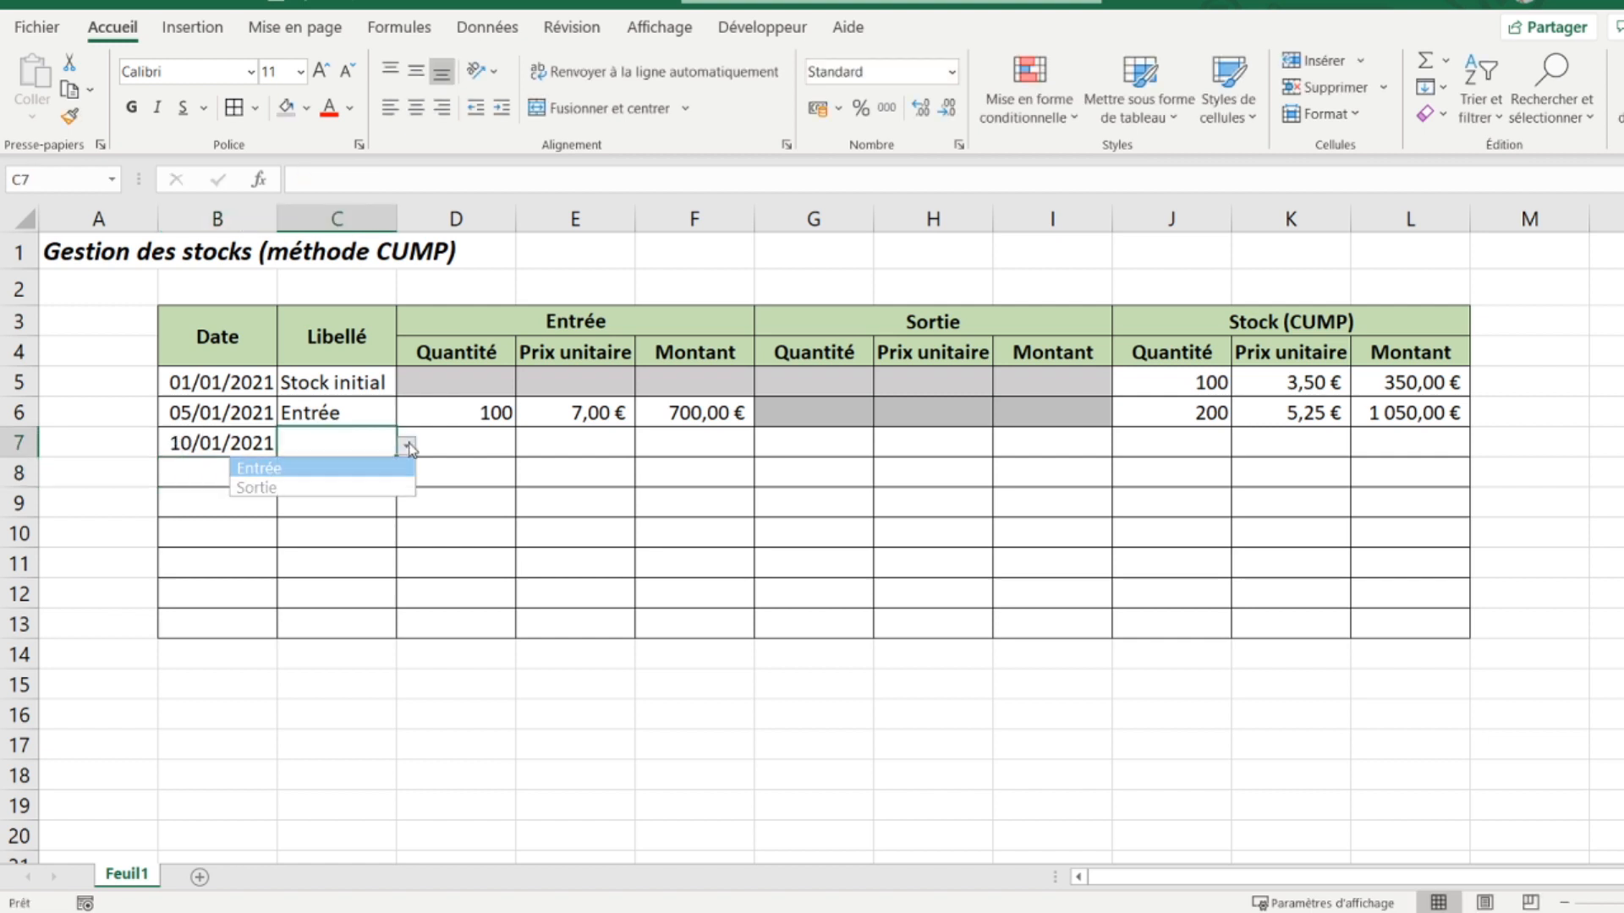
left_click(332, 480)
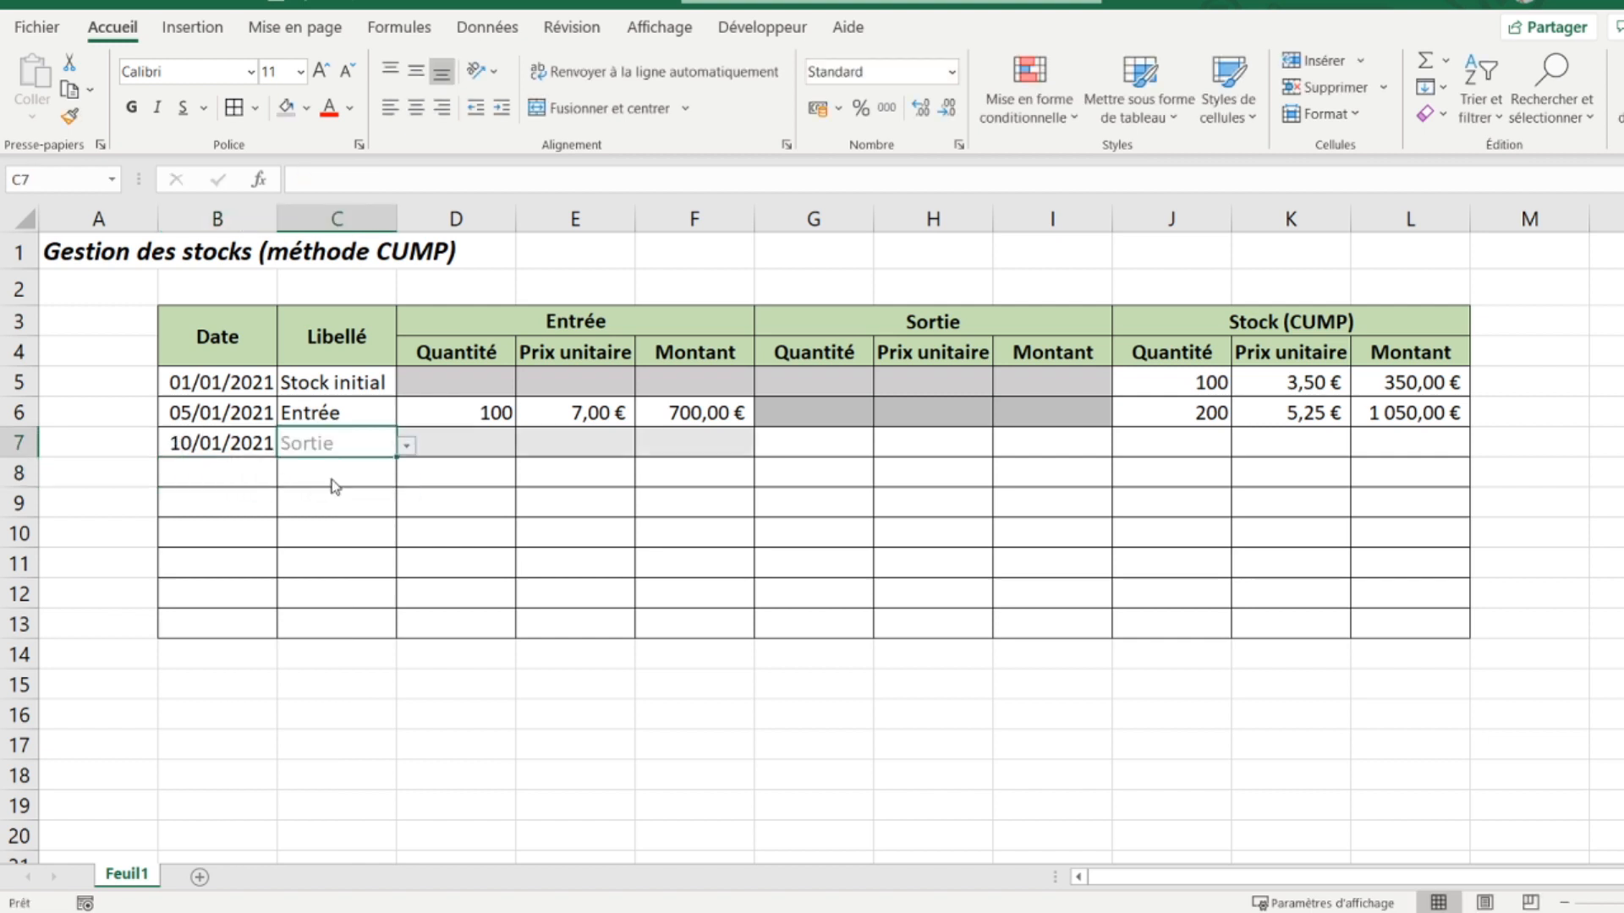
left_click(773, 440)
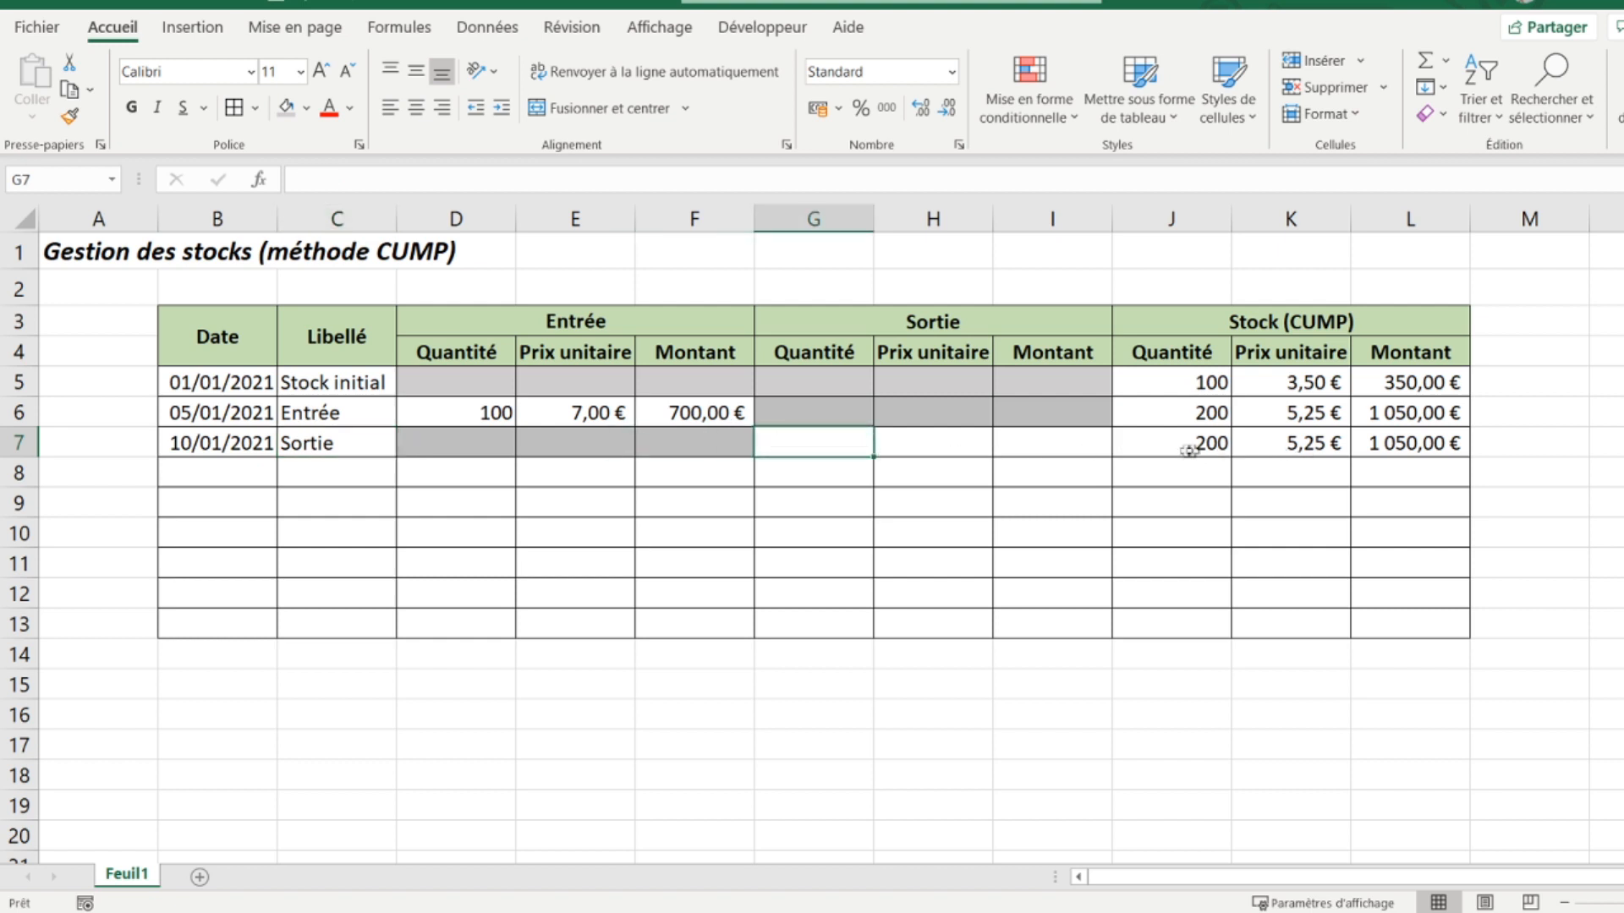
left_click(1277, 443)
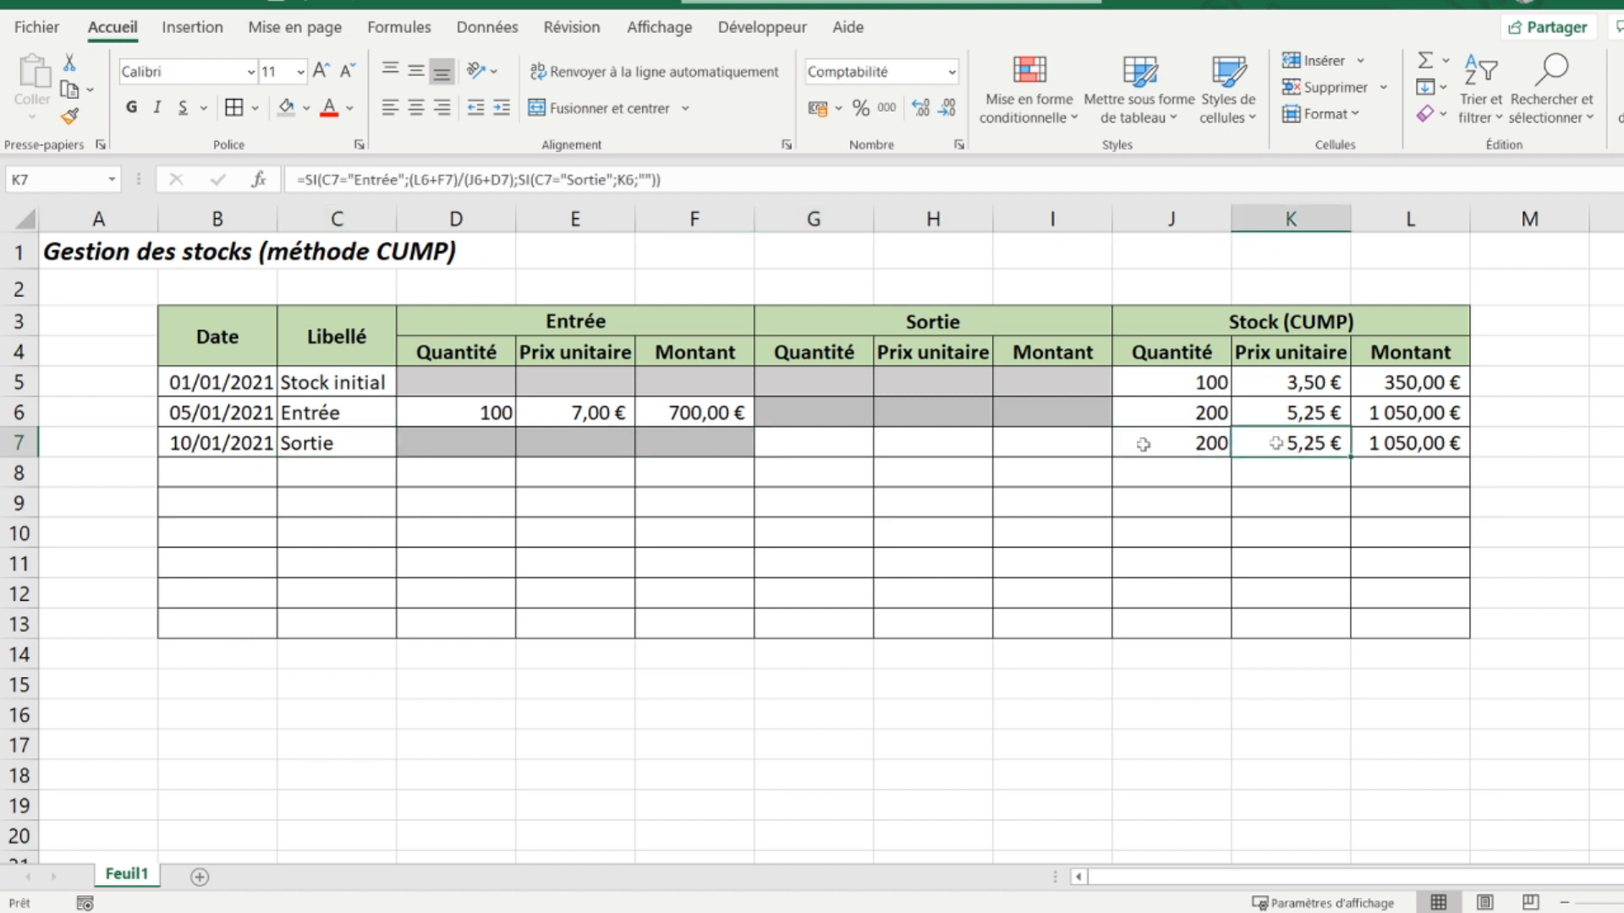
Step: Enter a Sortie quantity of 150 in G7 and review the row's stock quantity and unit price
left_click(792, 433)
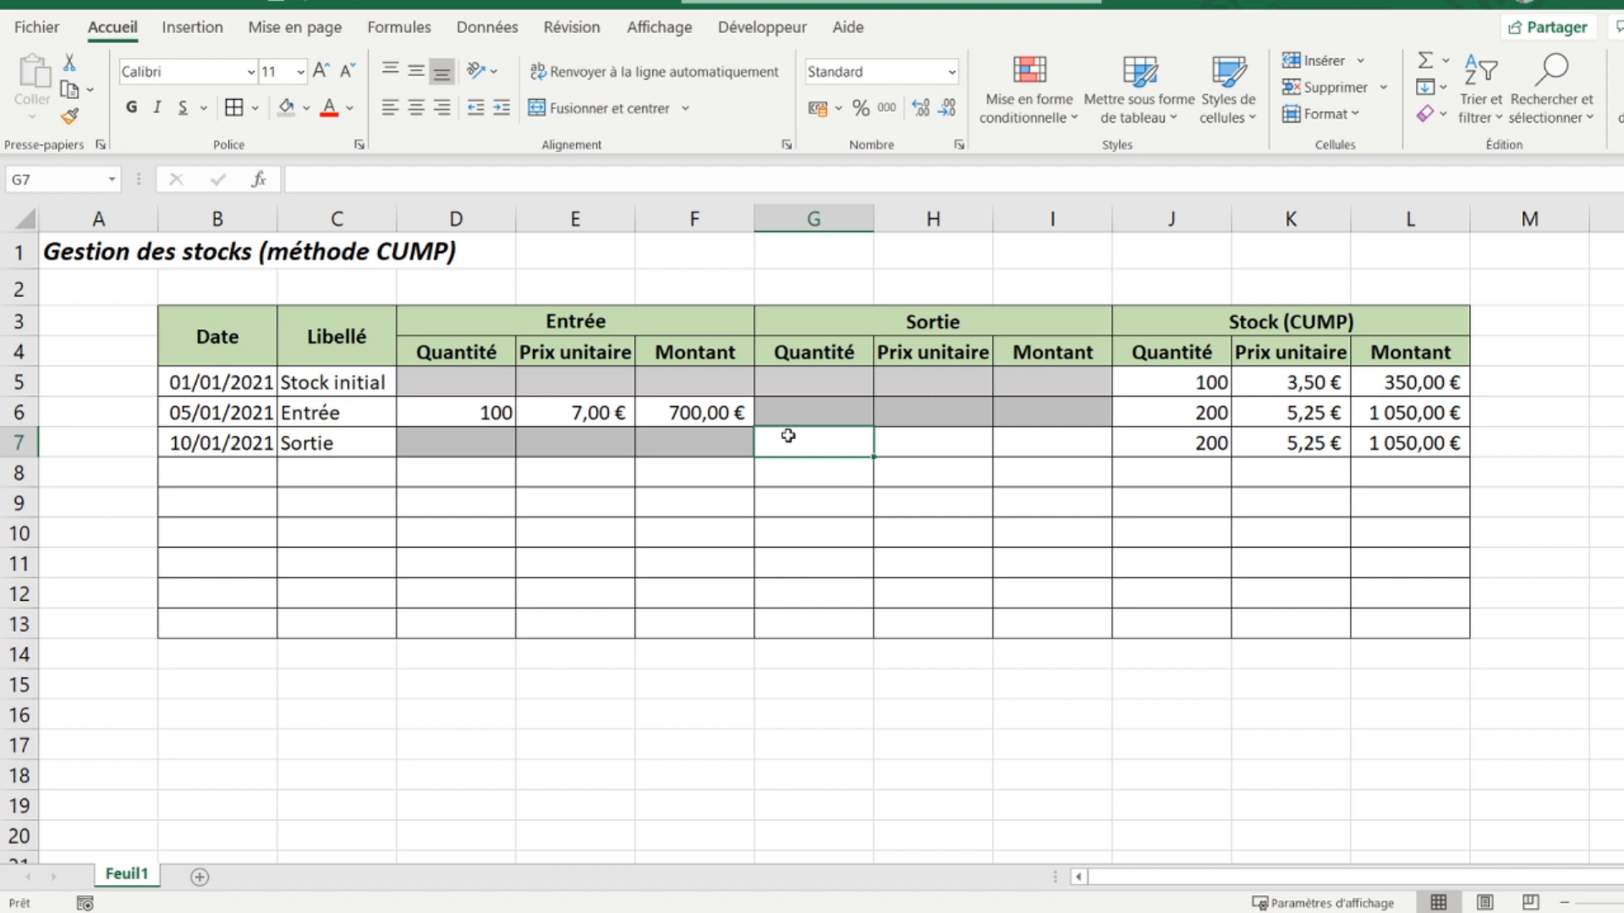
type("150")
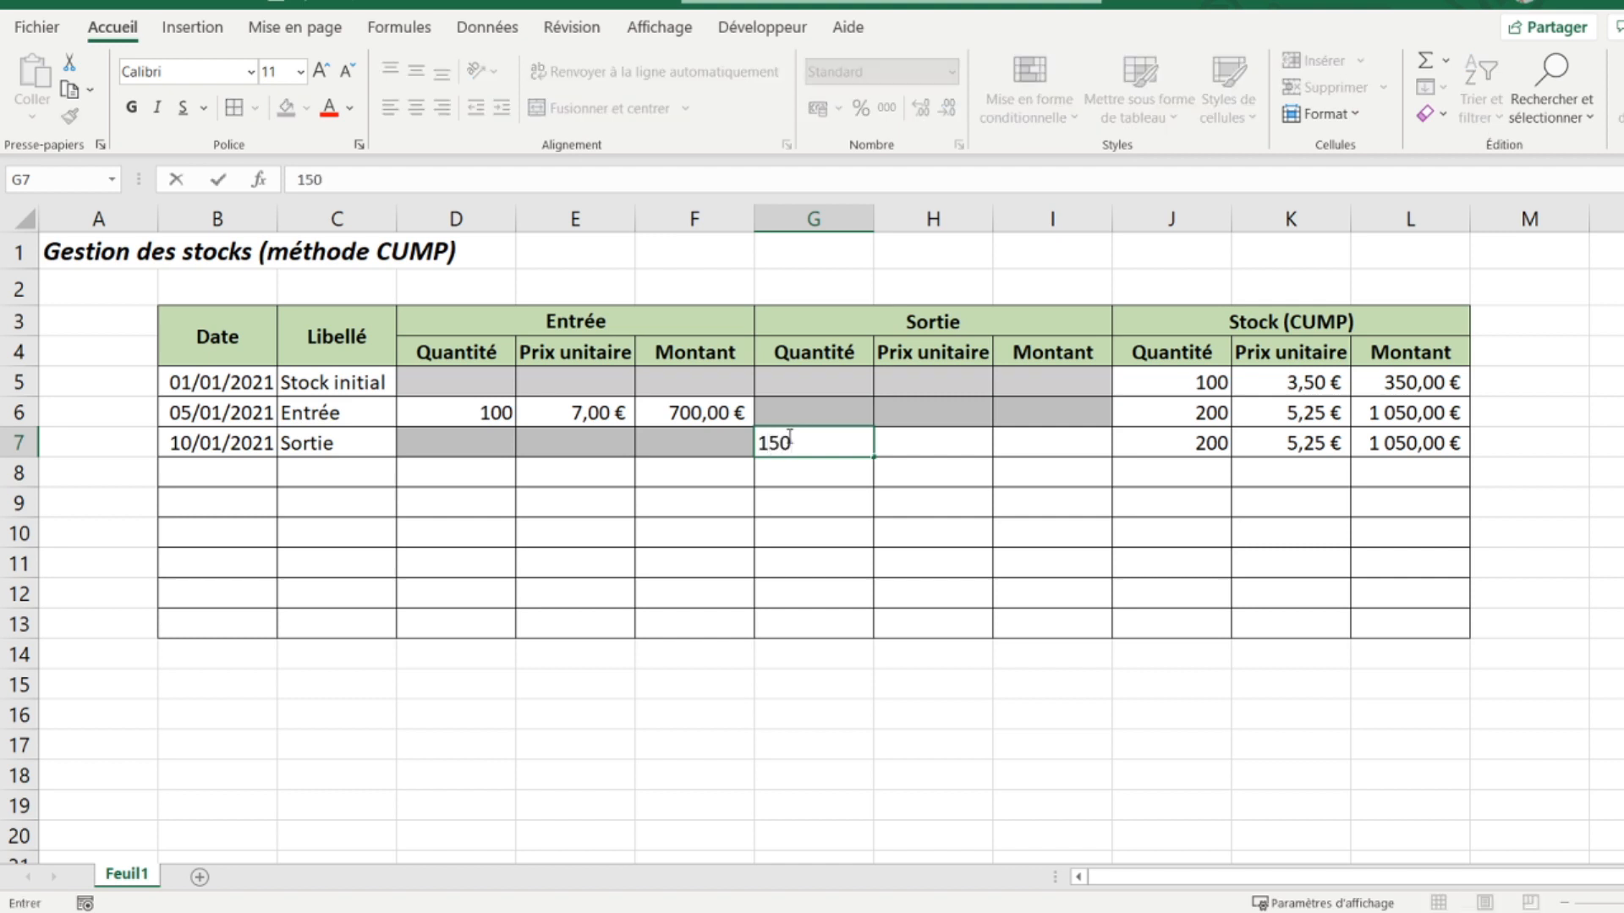
key("Return")
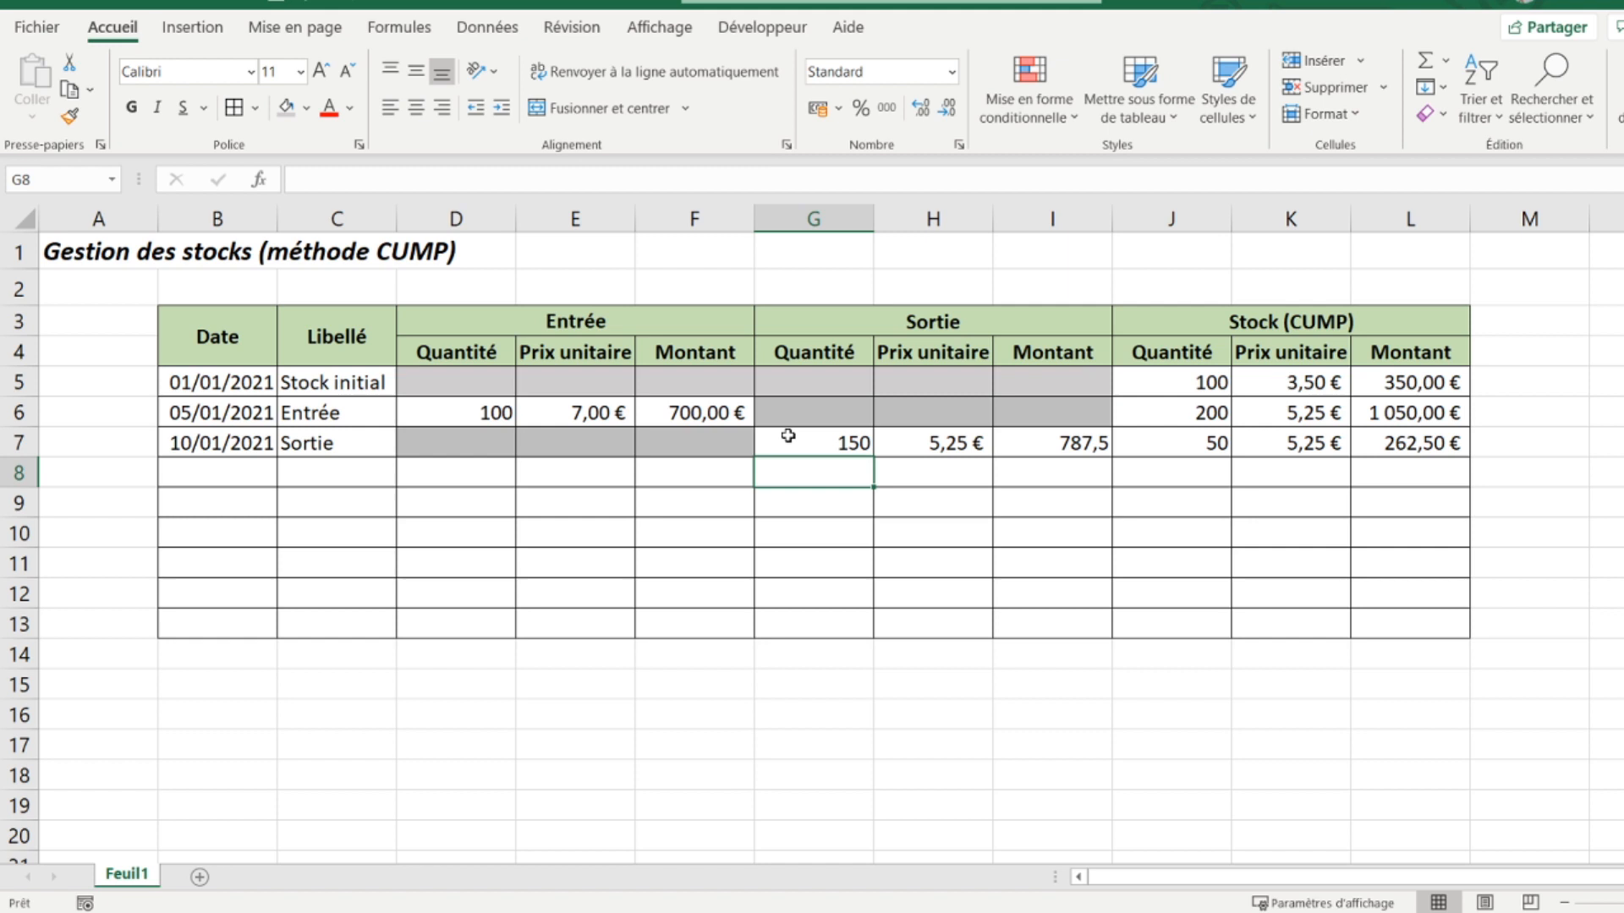
left_click(1193, 435)
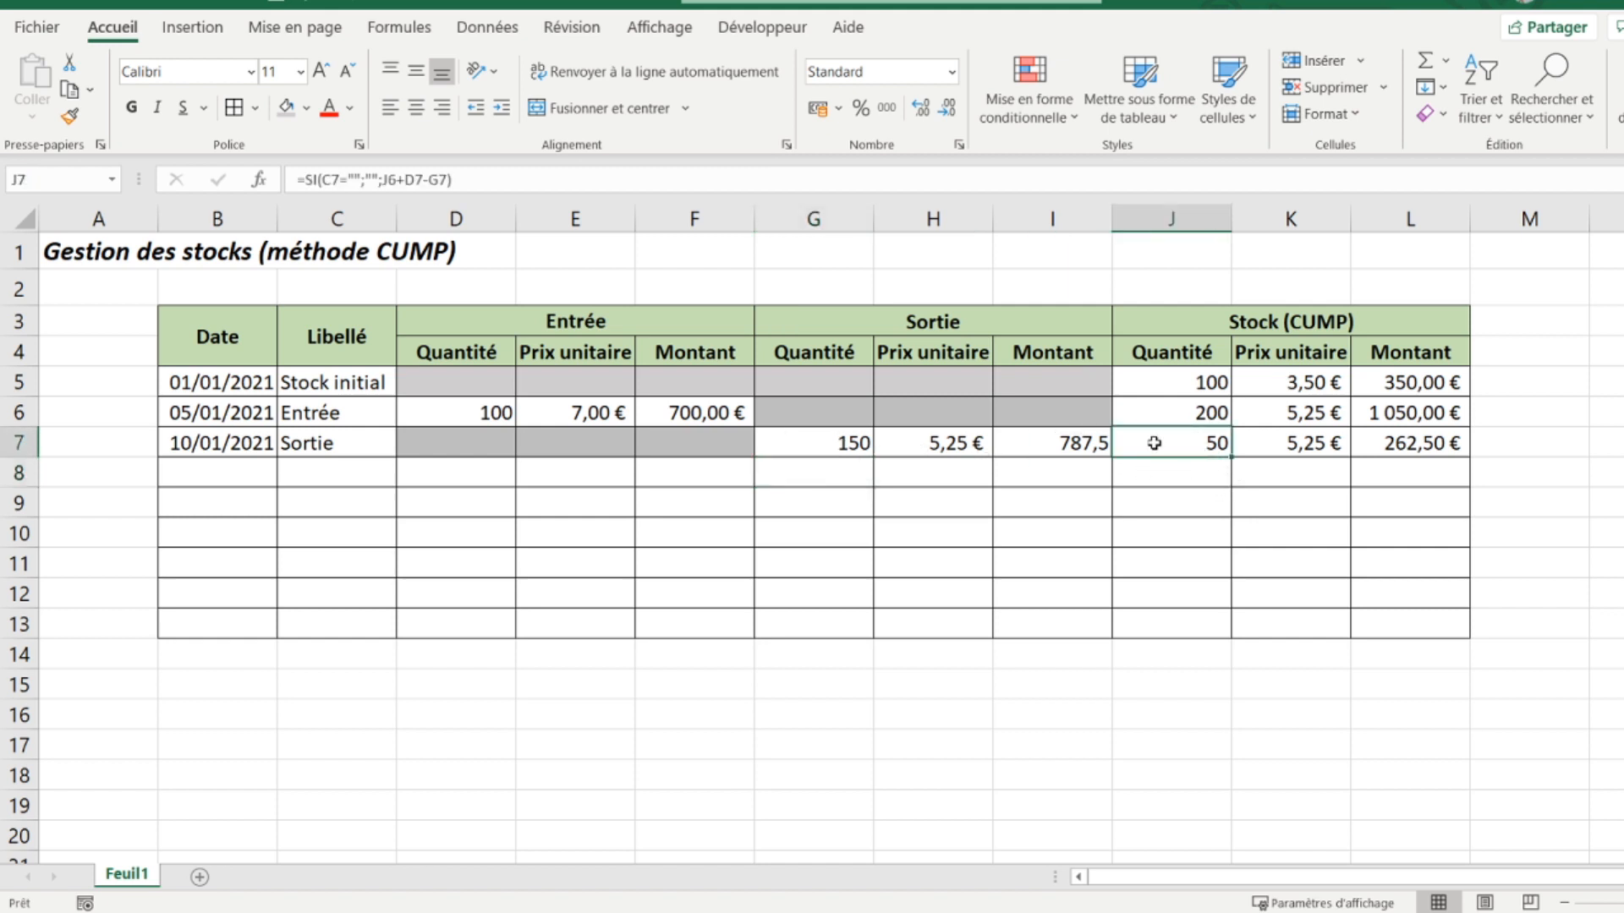
left_click(1261, 439)
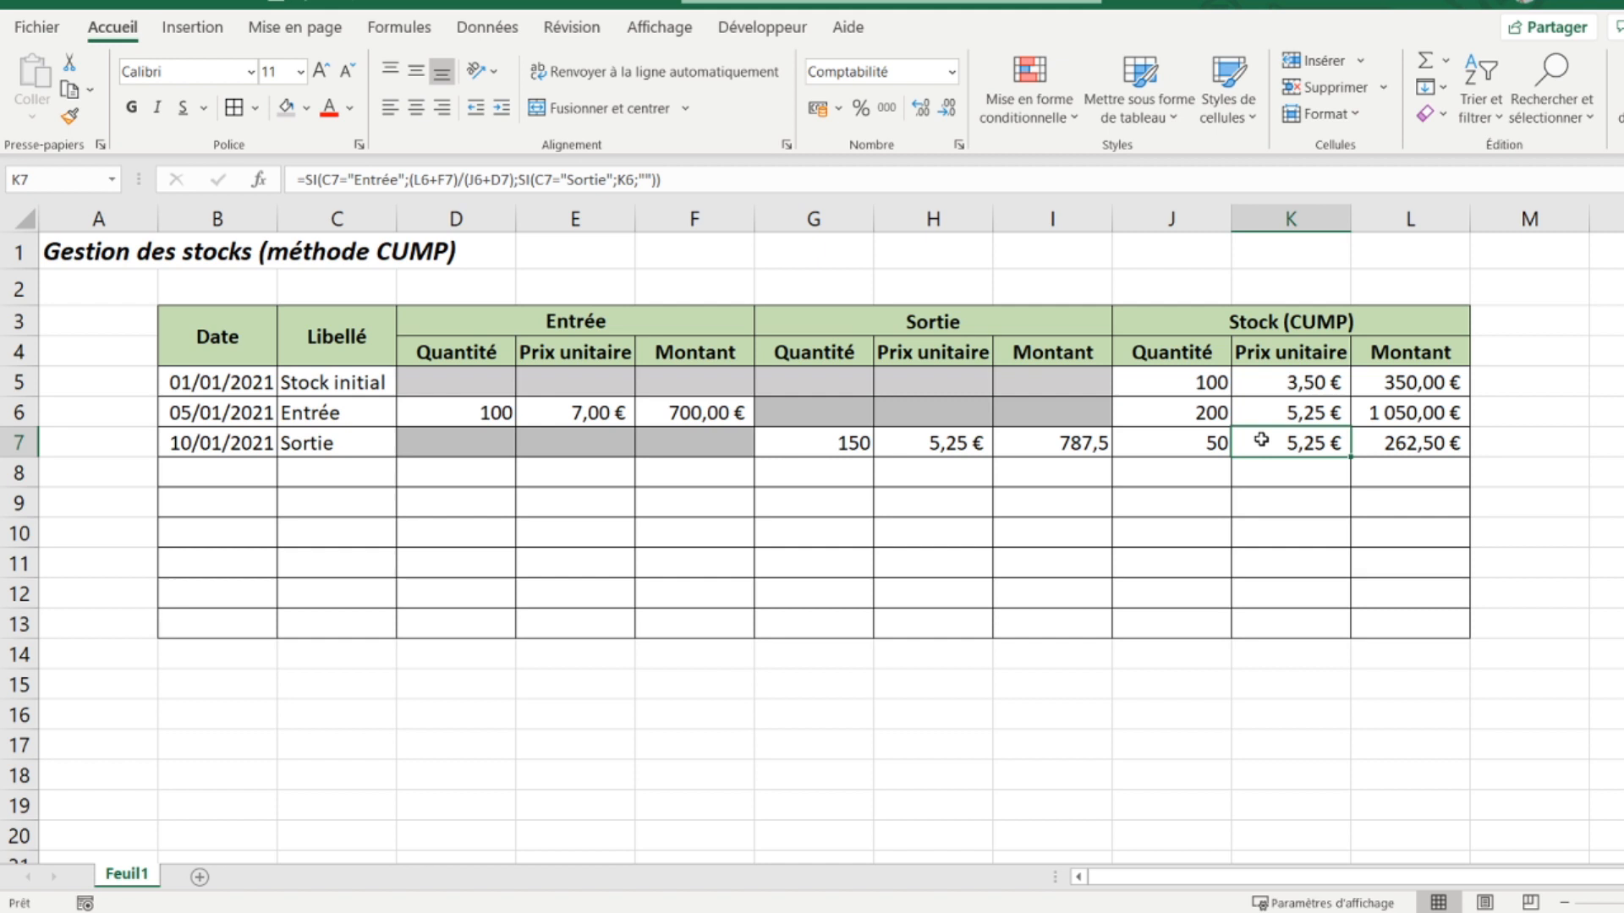
Step: Apply the euro accounting format to the Sortie Montant cells I6 to I13
left_click_drag(1052, 415, 1052, 622)
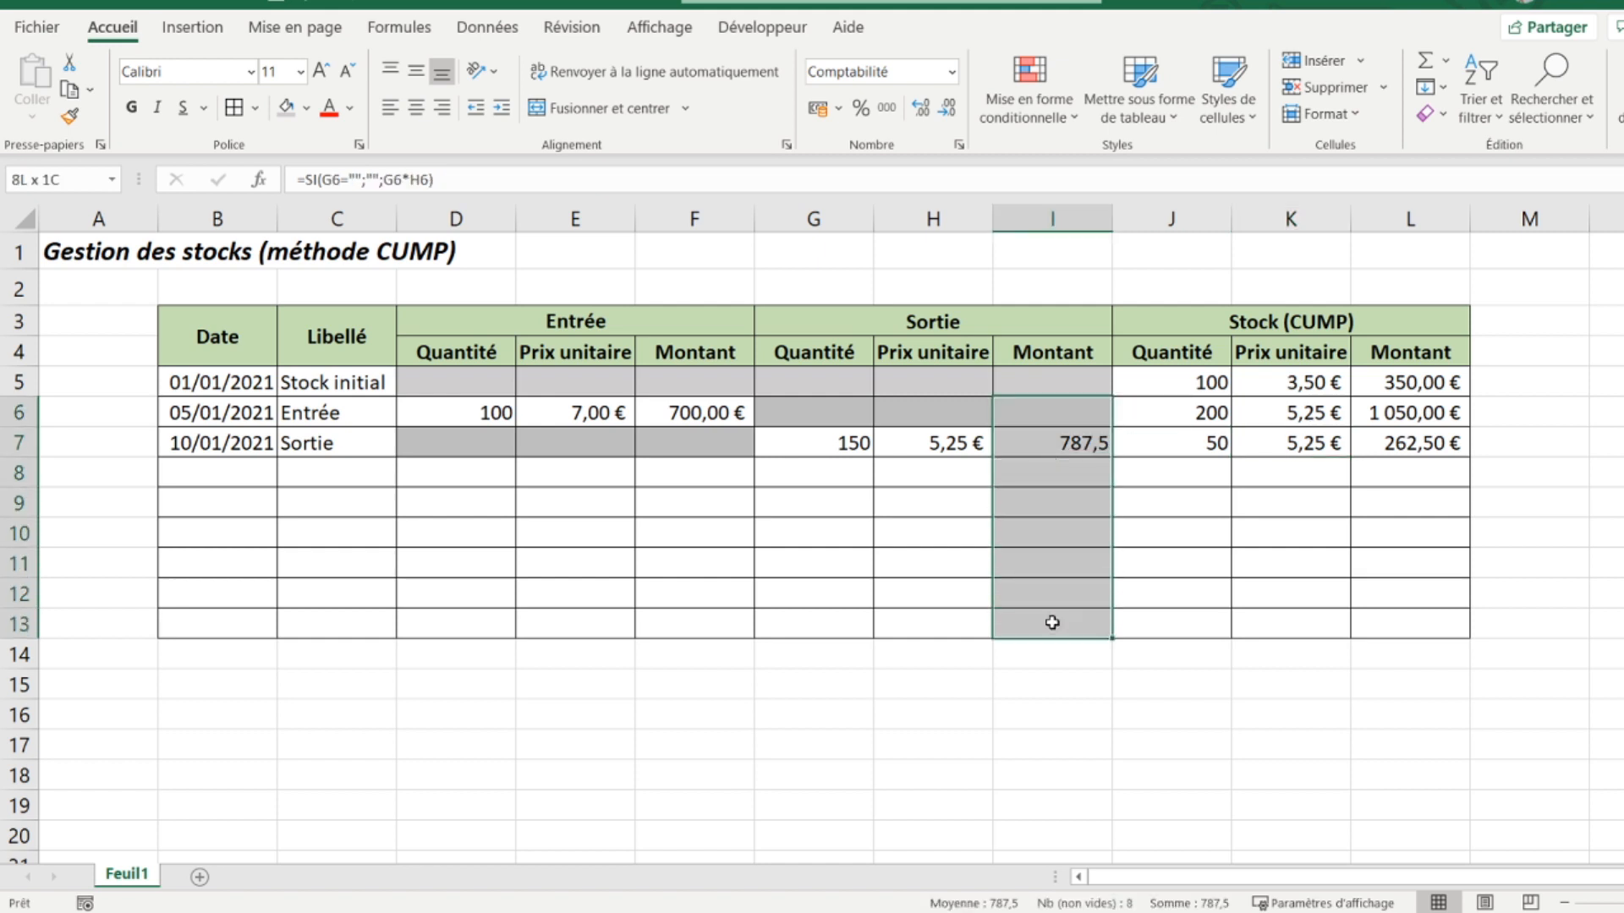
left_click(817, 109)
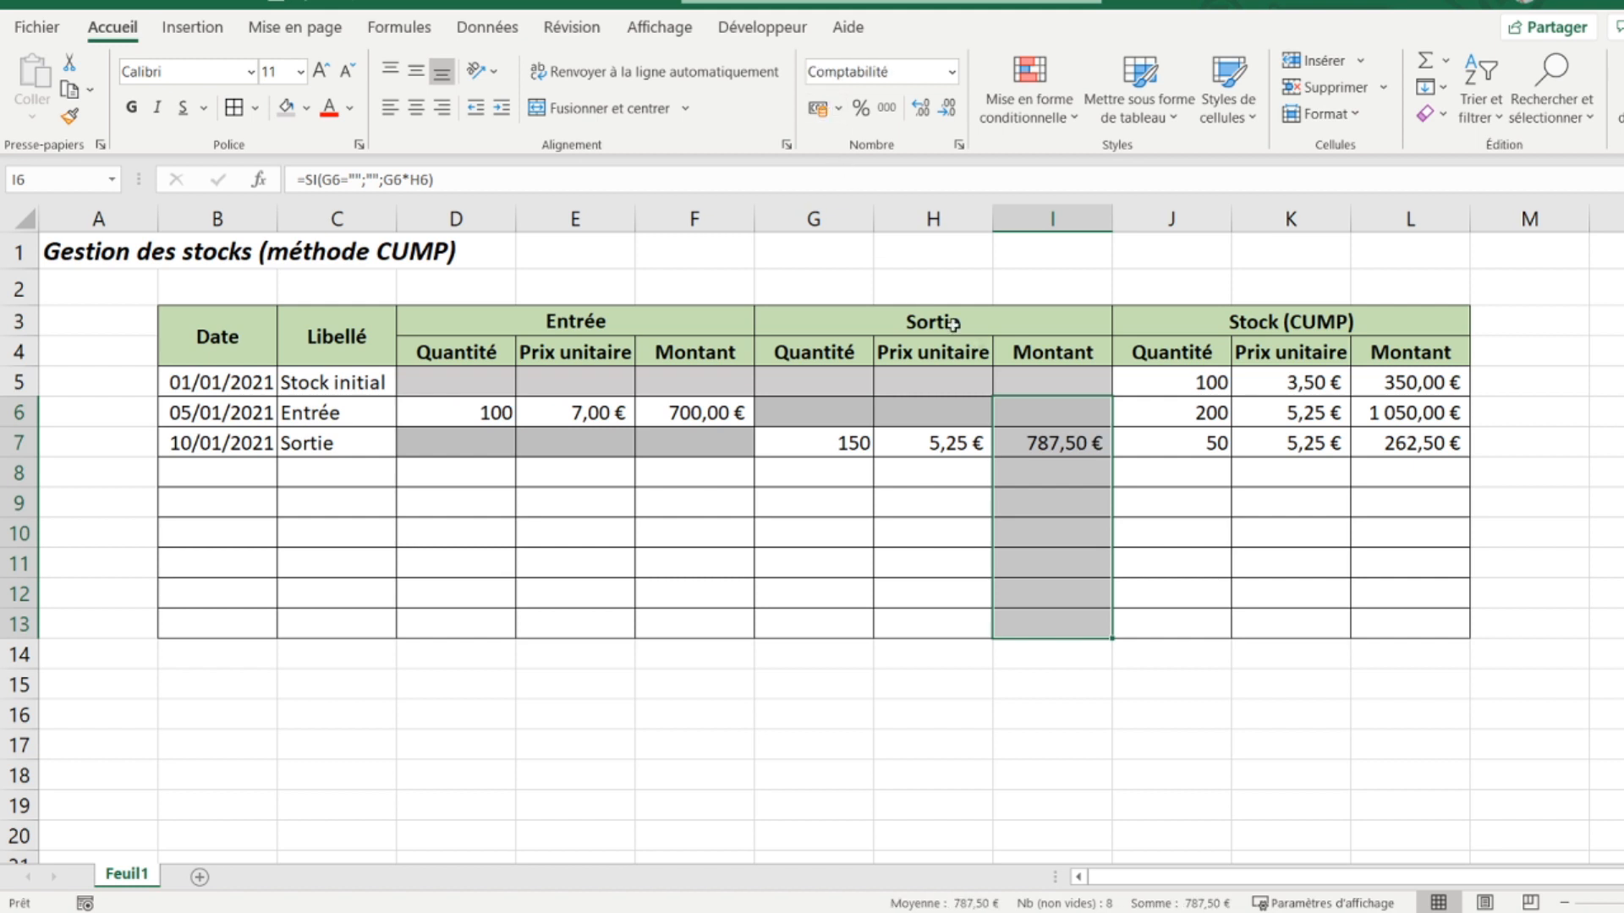
left_click(1052, 442)
Step: Start the row 8 movement with the date 20/01/2021 and the Libellé Entrée
left_click(189, 474)
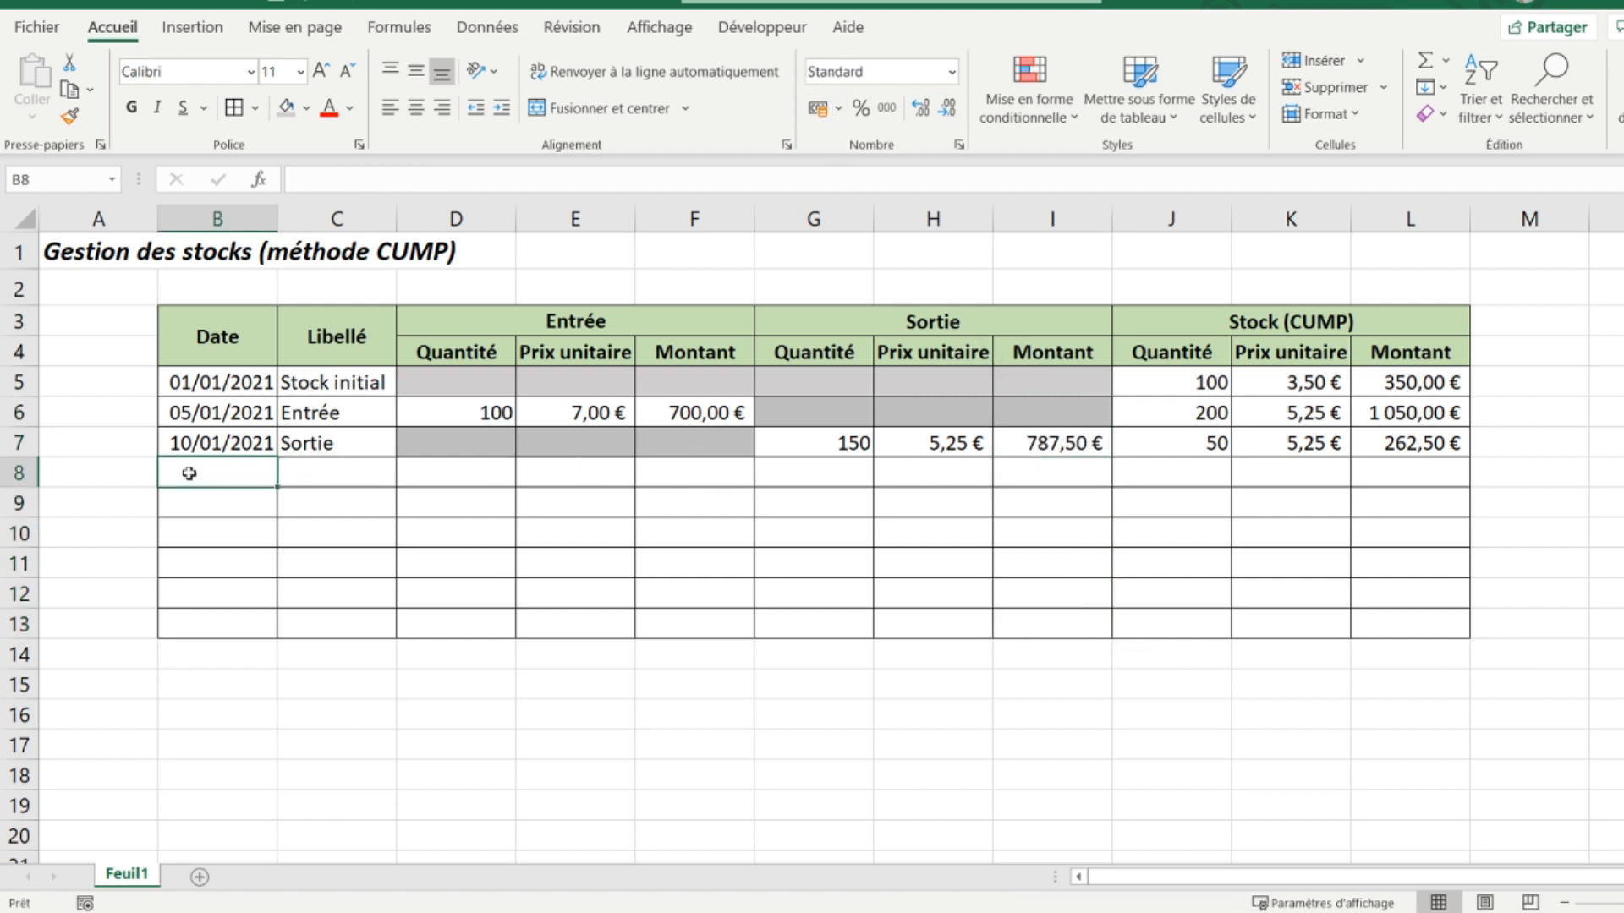
type("20/01")
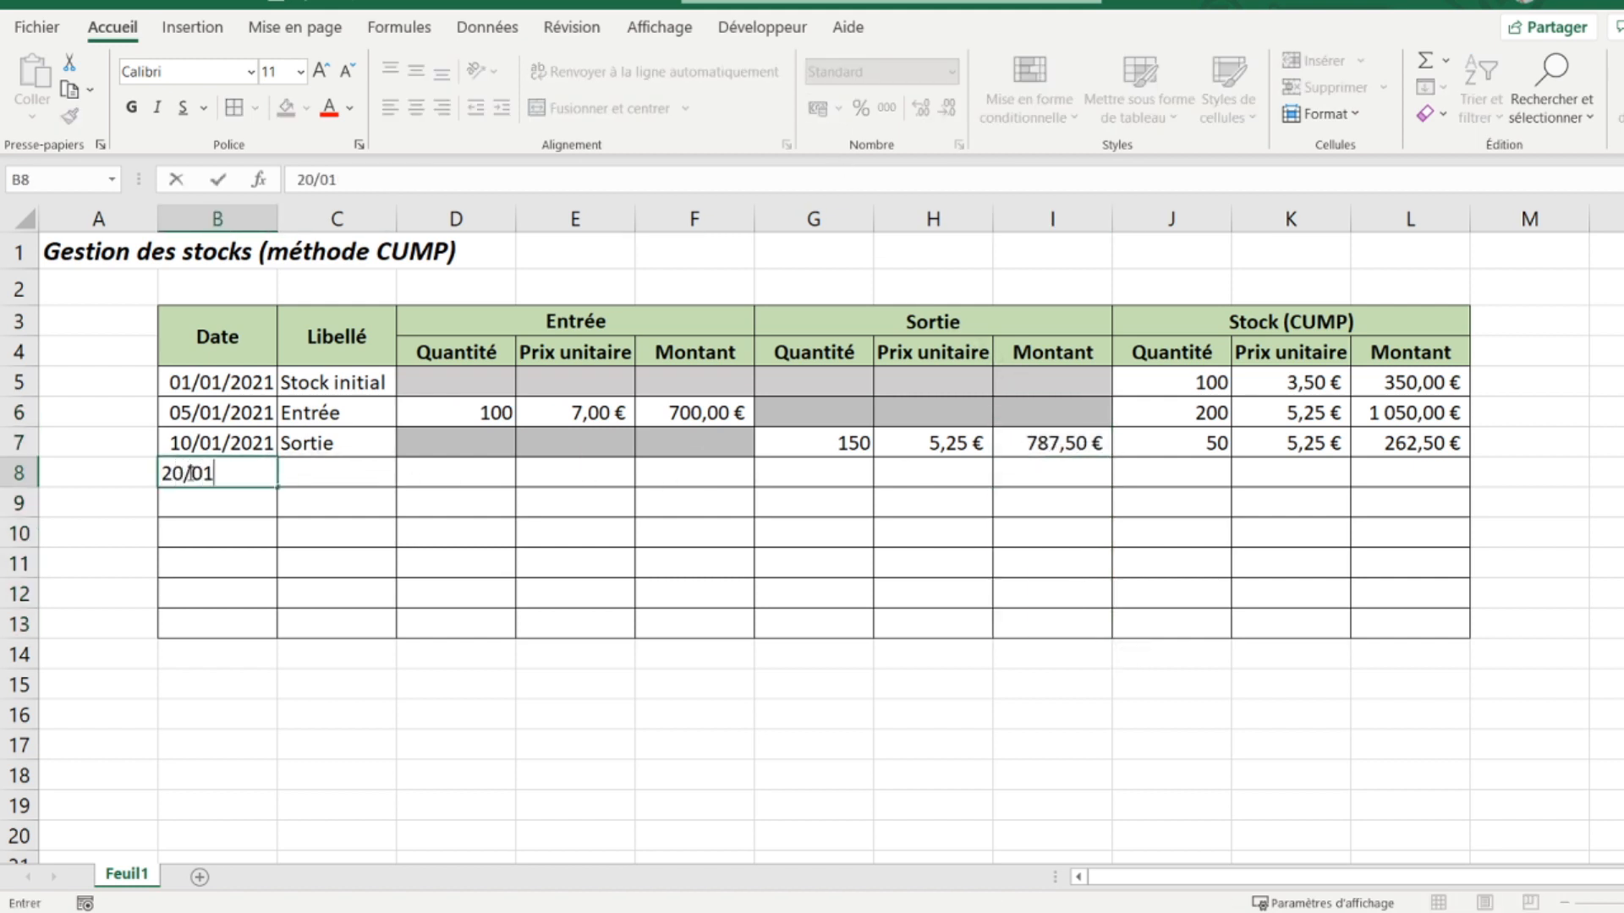
type("/2021")
key("Tab")
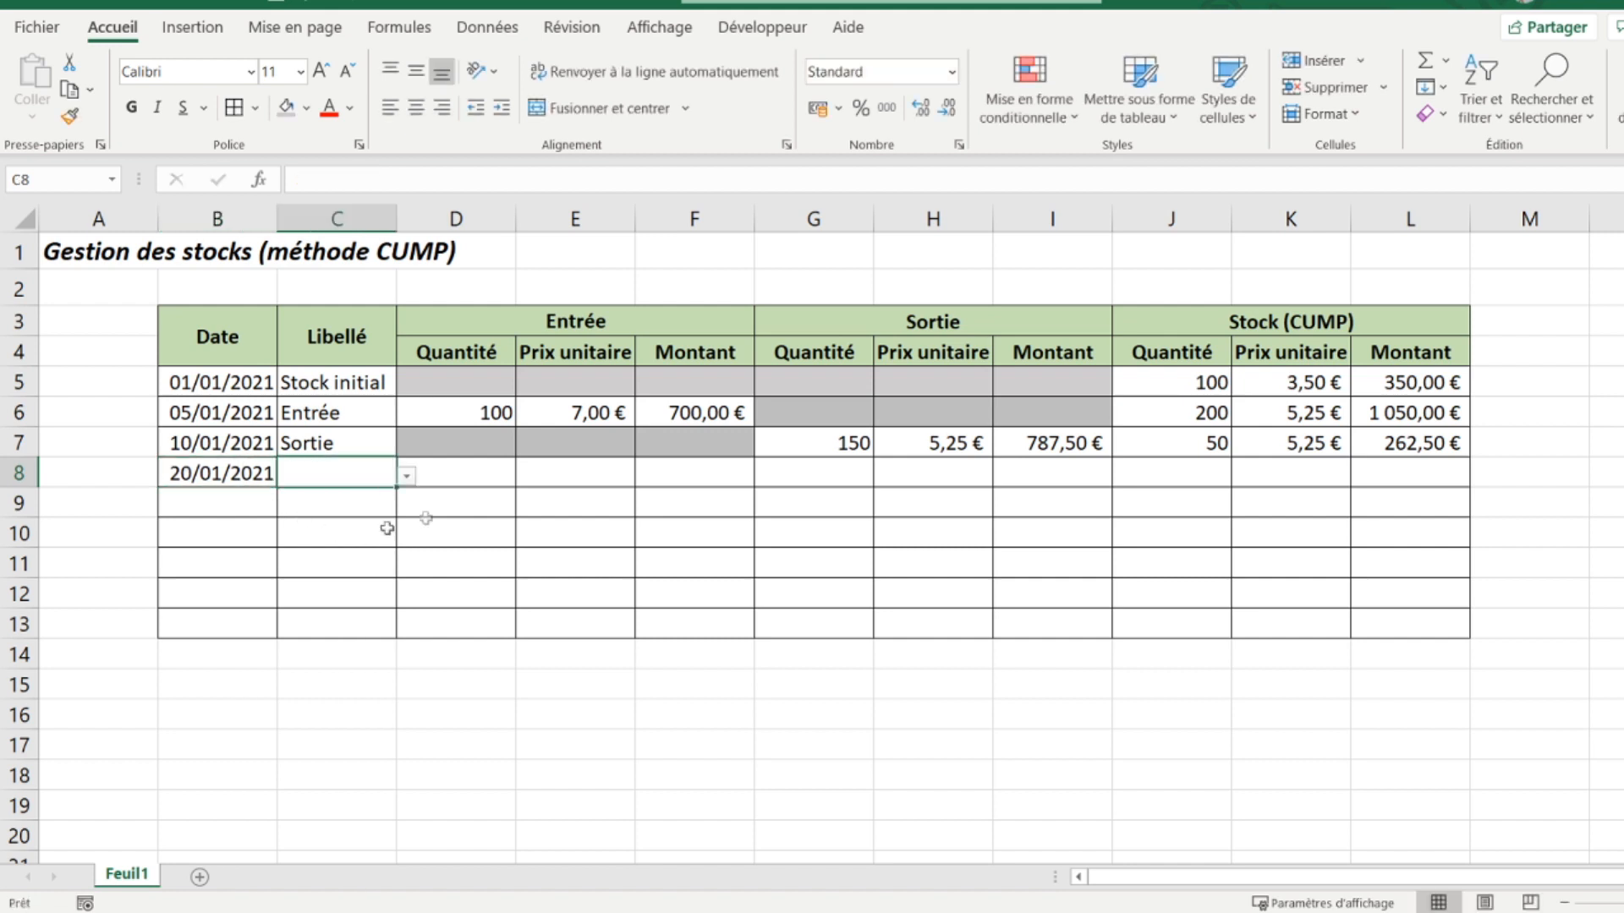
left_click(407, 476)
left_click(374, 499)
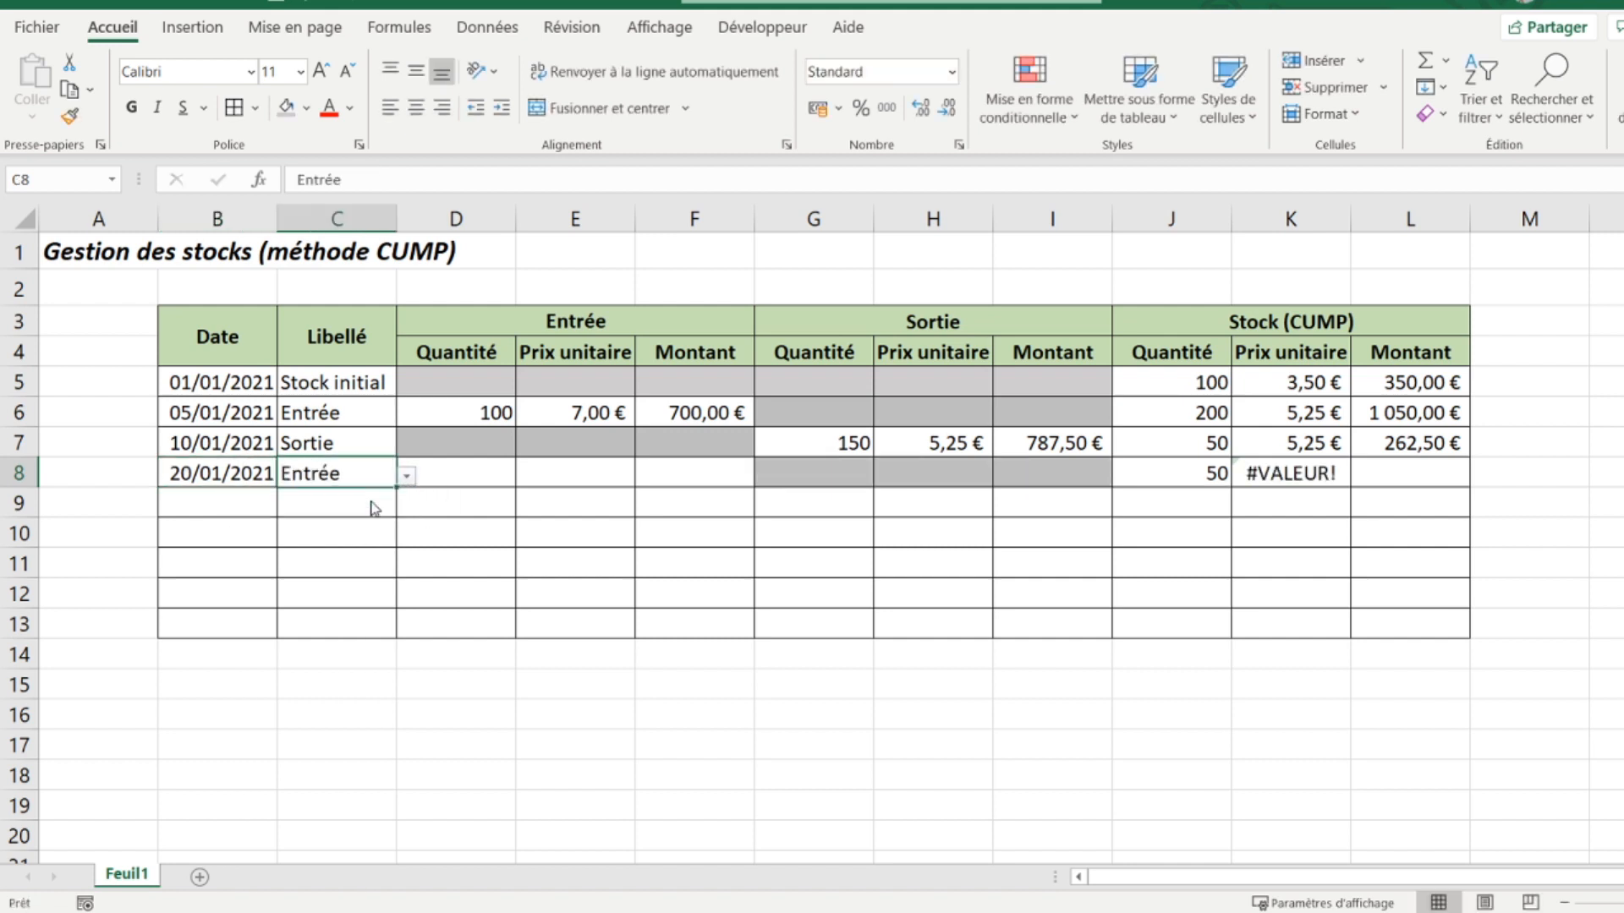
Step: Enter an Entrée quantity of 250 at a unit price of 1 in row 8, and check its stock unit price
left_click(471, 477)
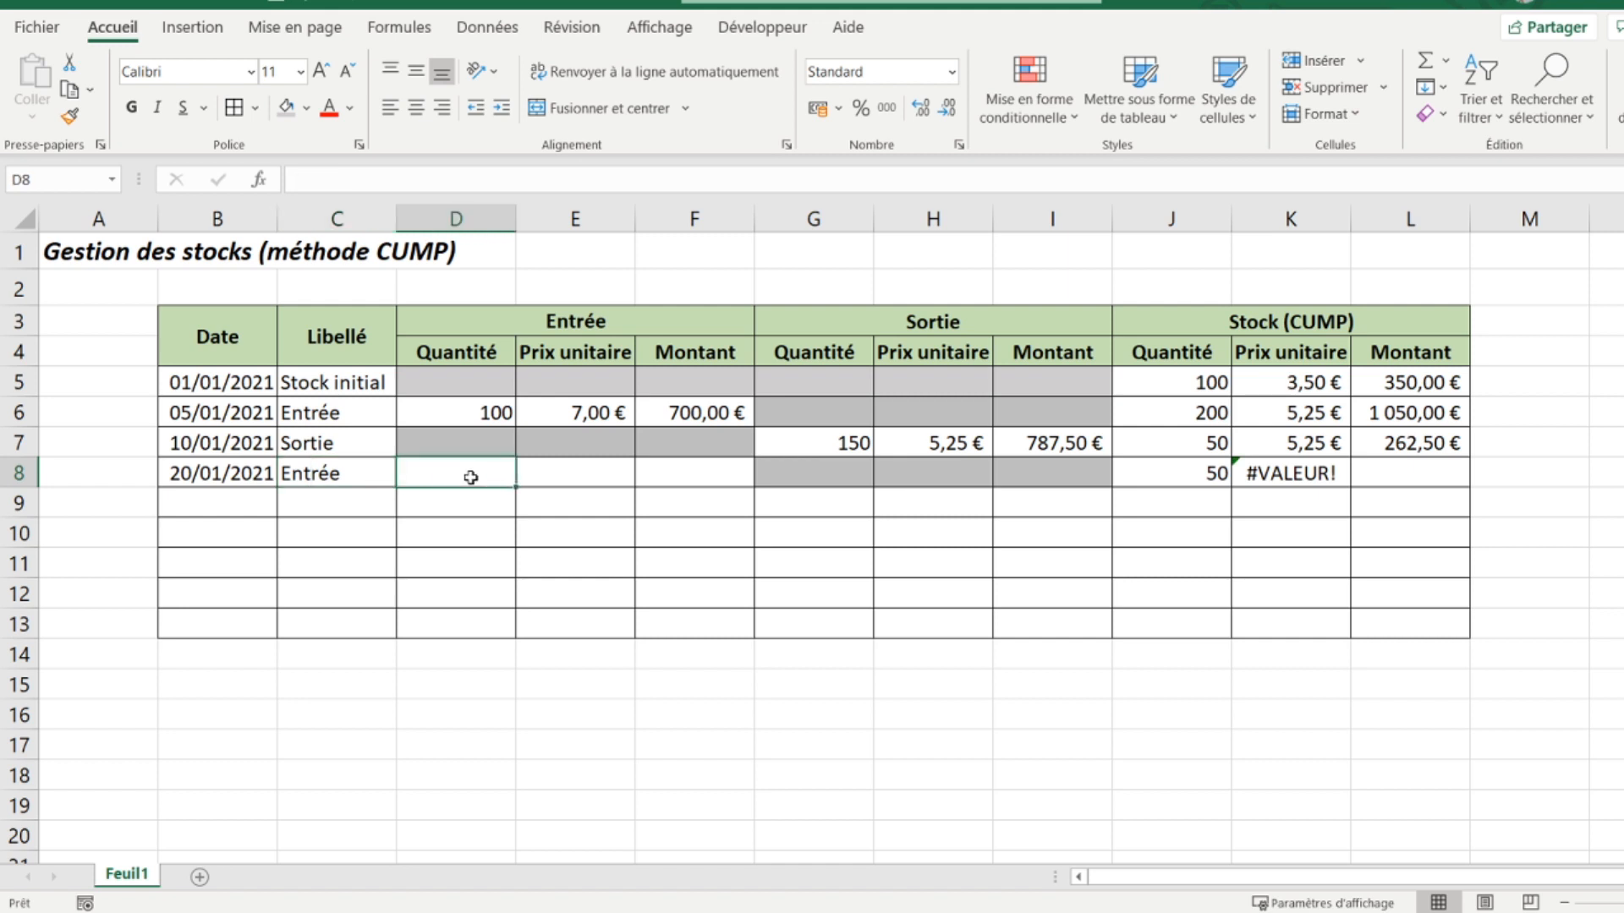
type("250")
key("Tab")
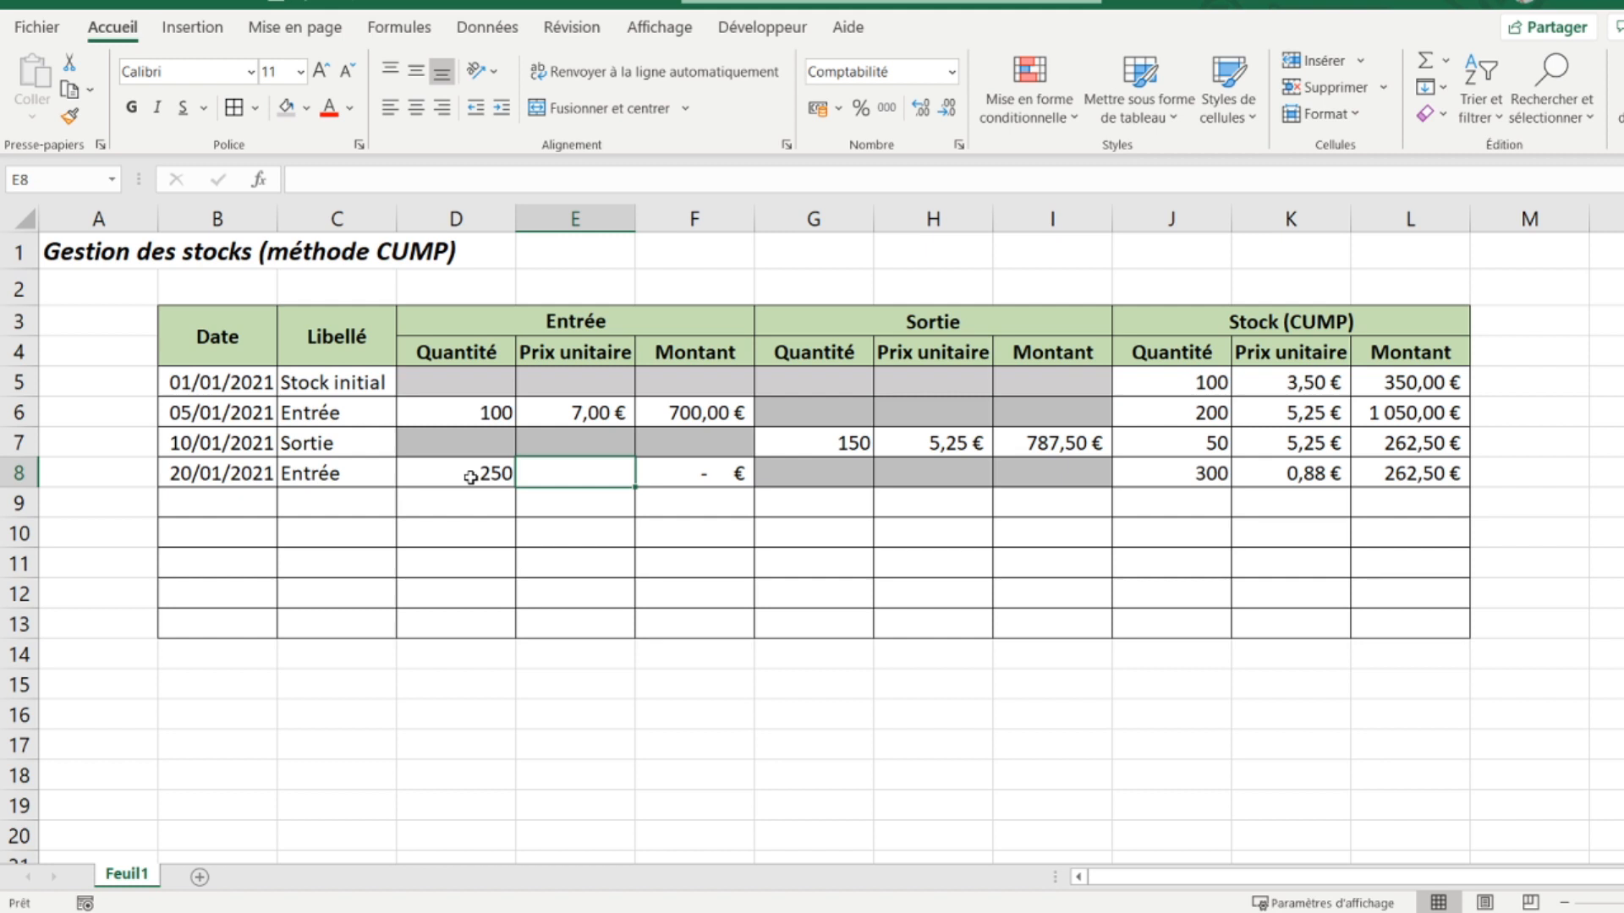
type("1")
key("Tab")
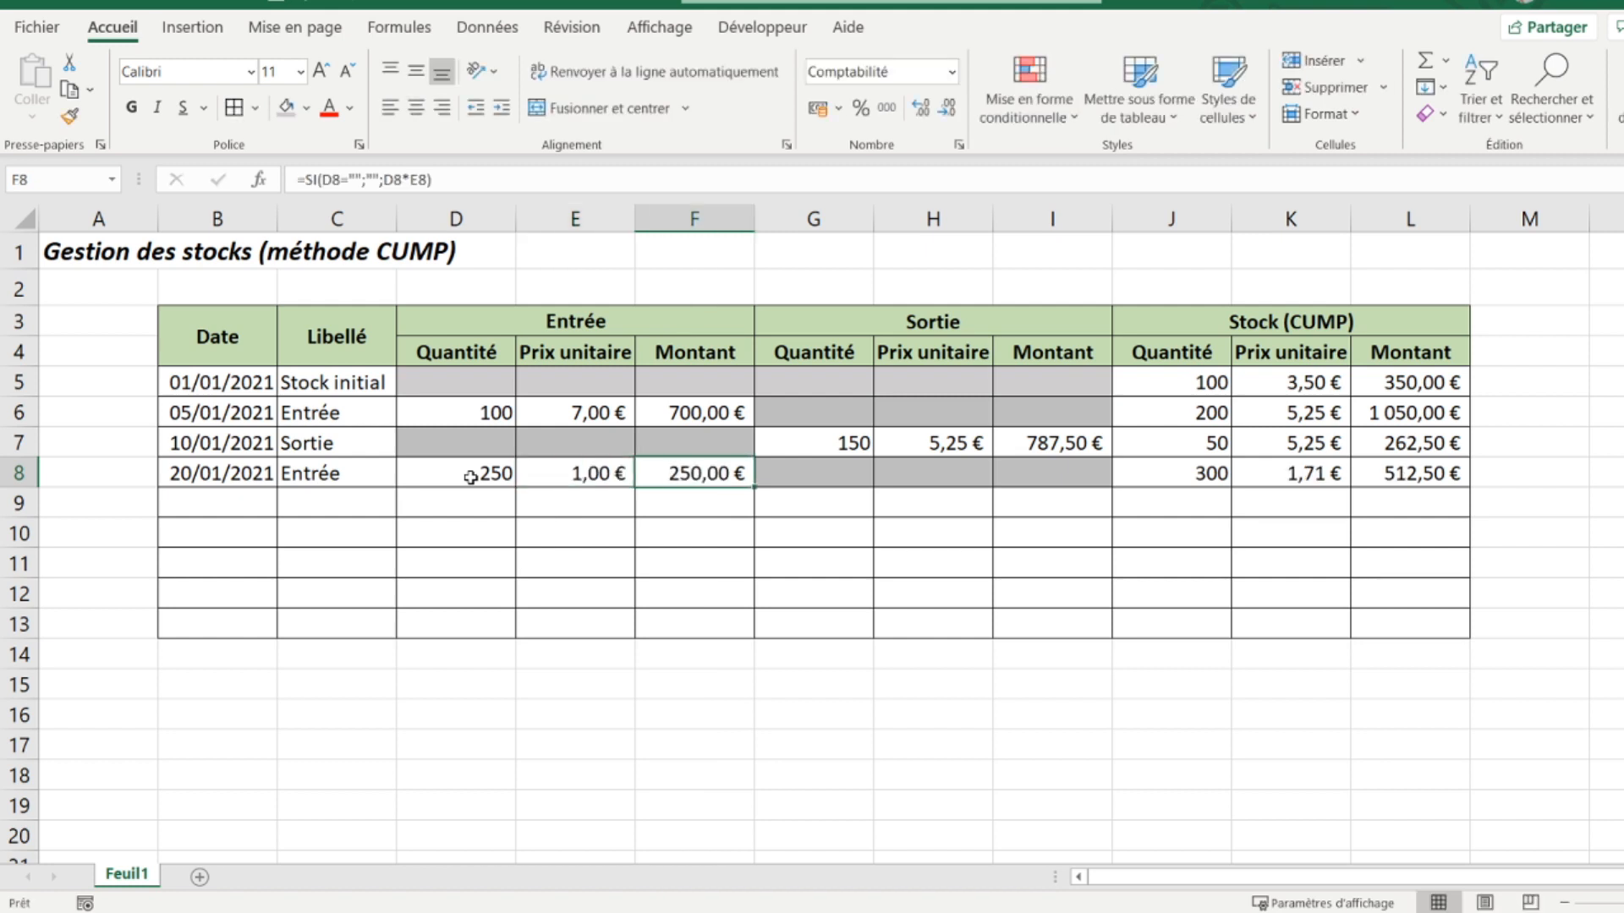
left_click(1316, 474)
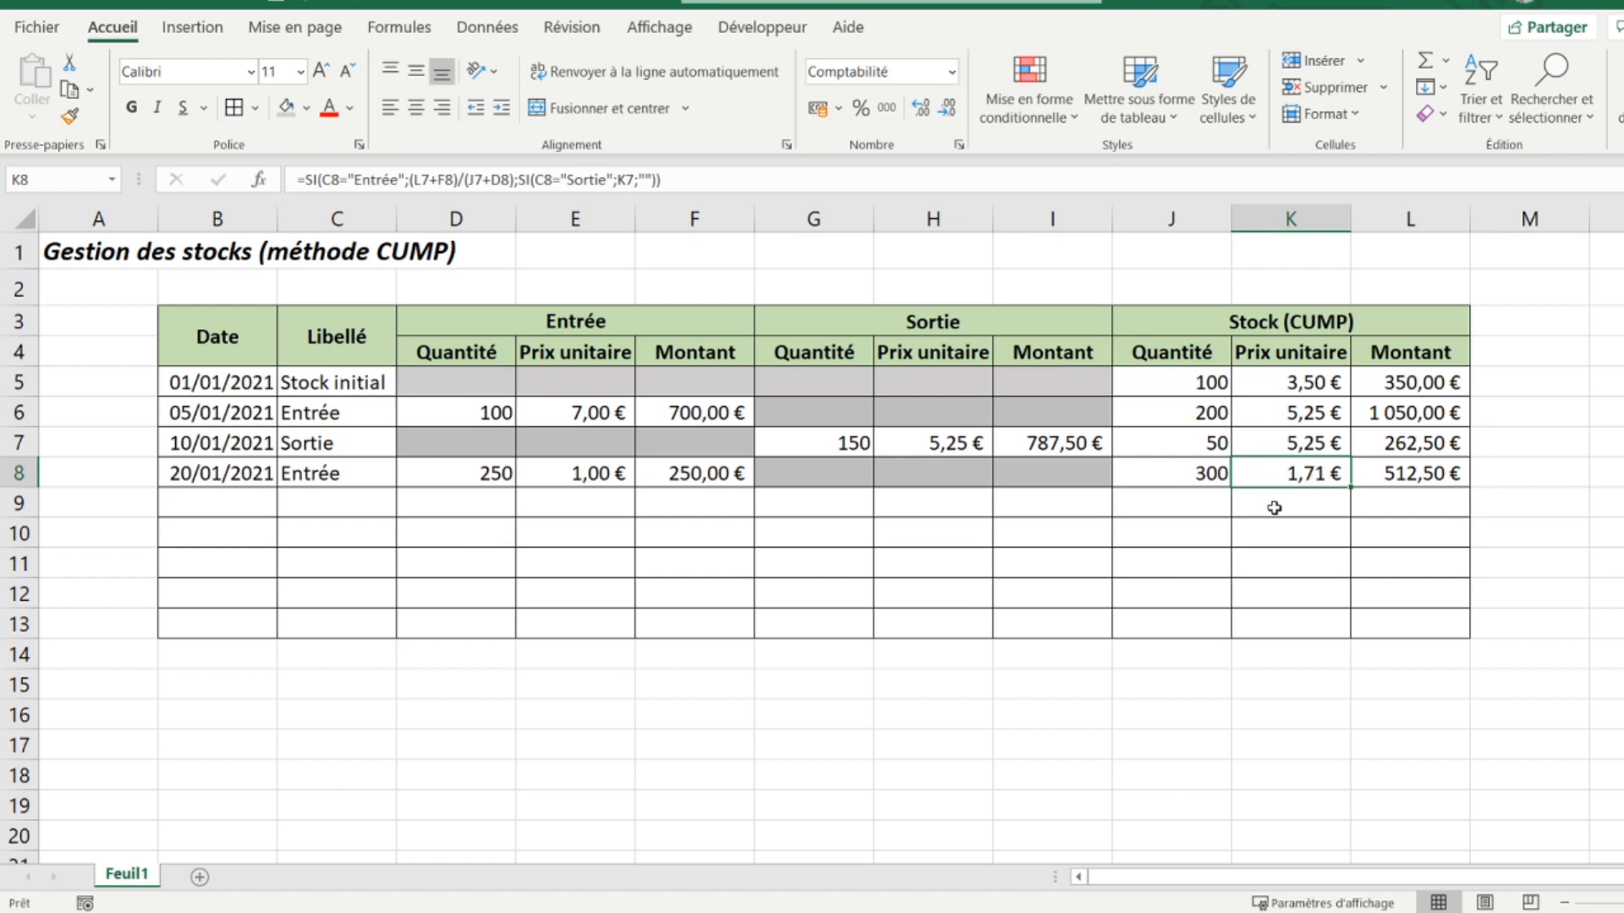
Step: Hide the worksheet's gridlines and select the row 8 stock unit price
left_click(100, 248)
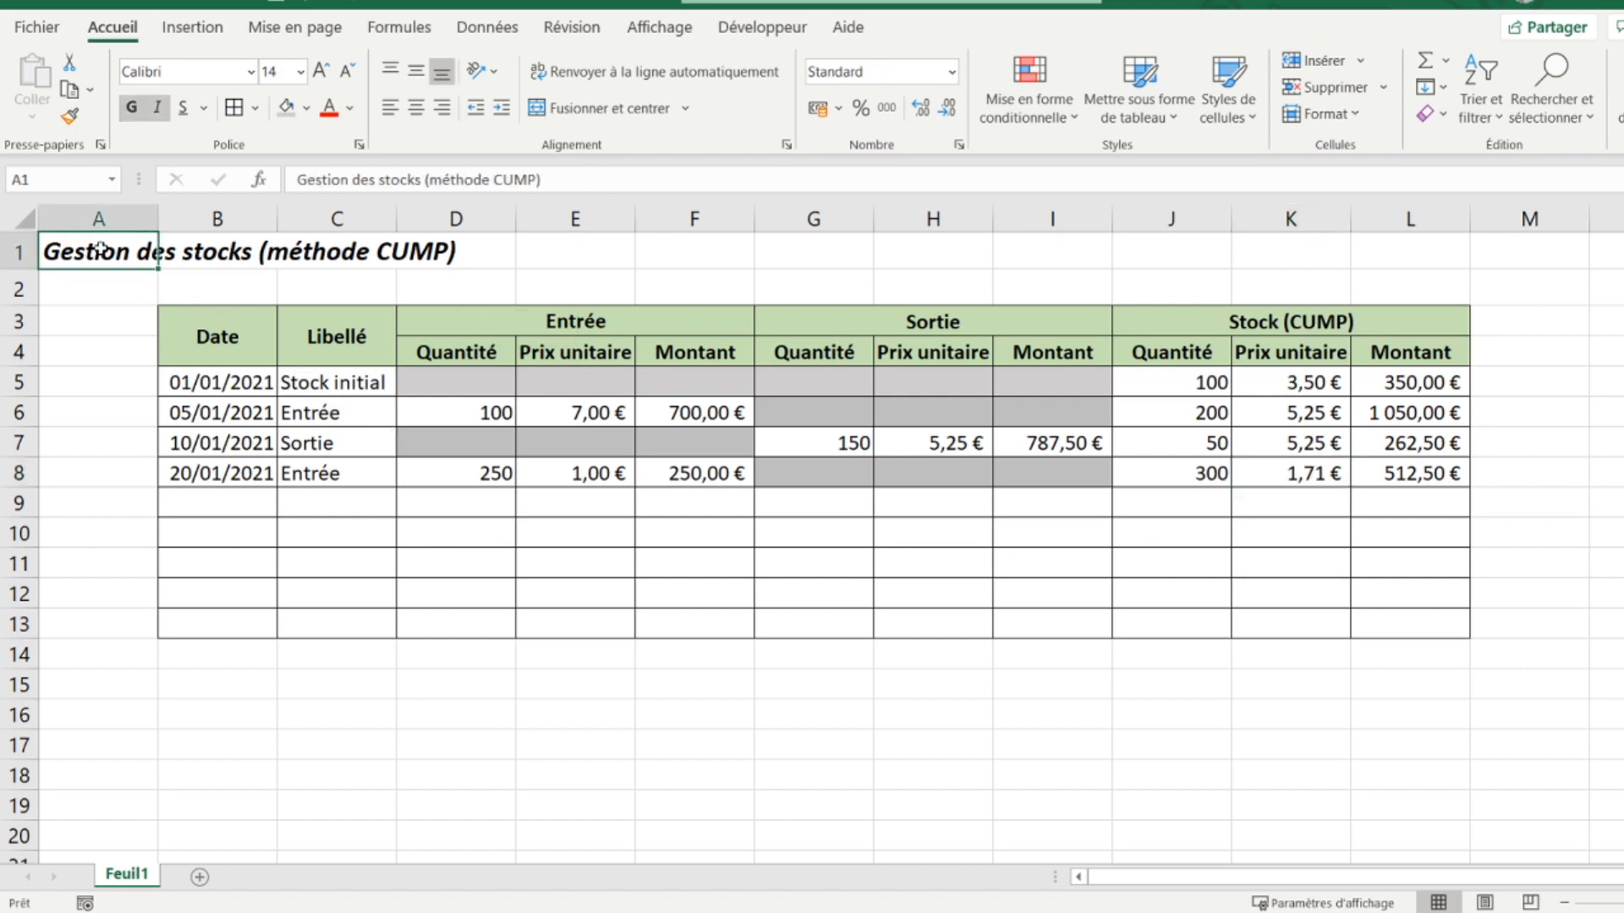
left_click(656, 29)
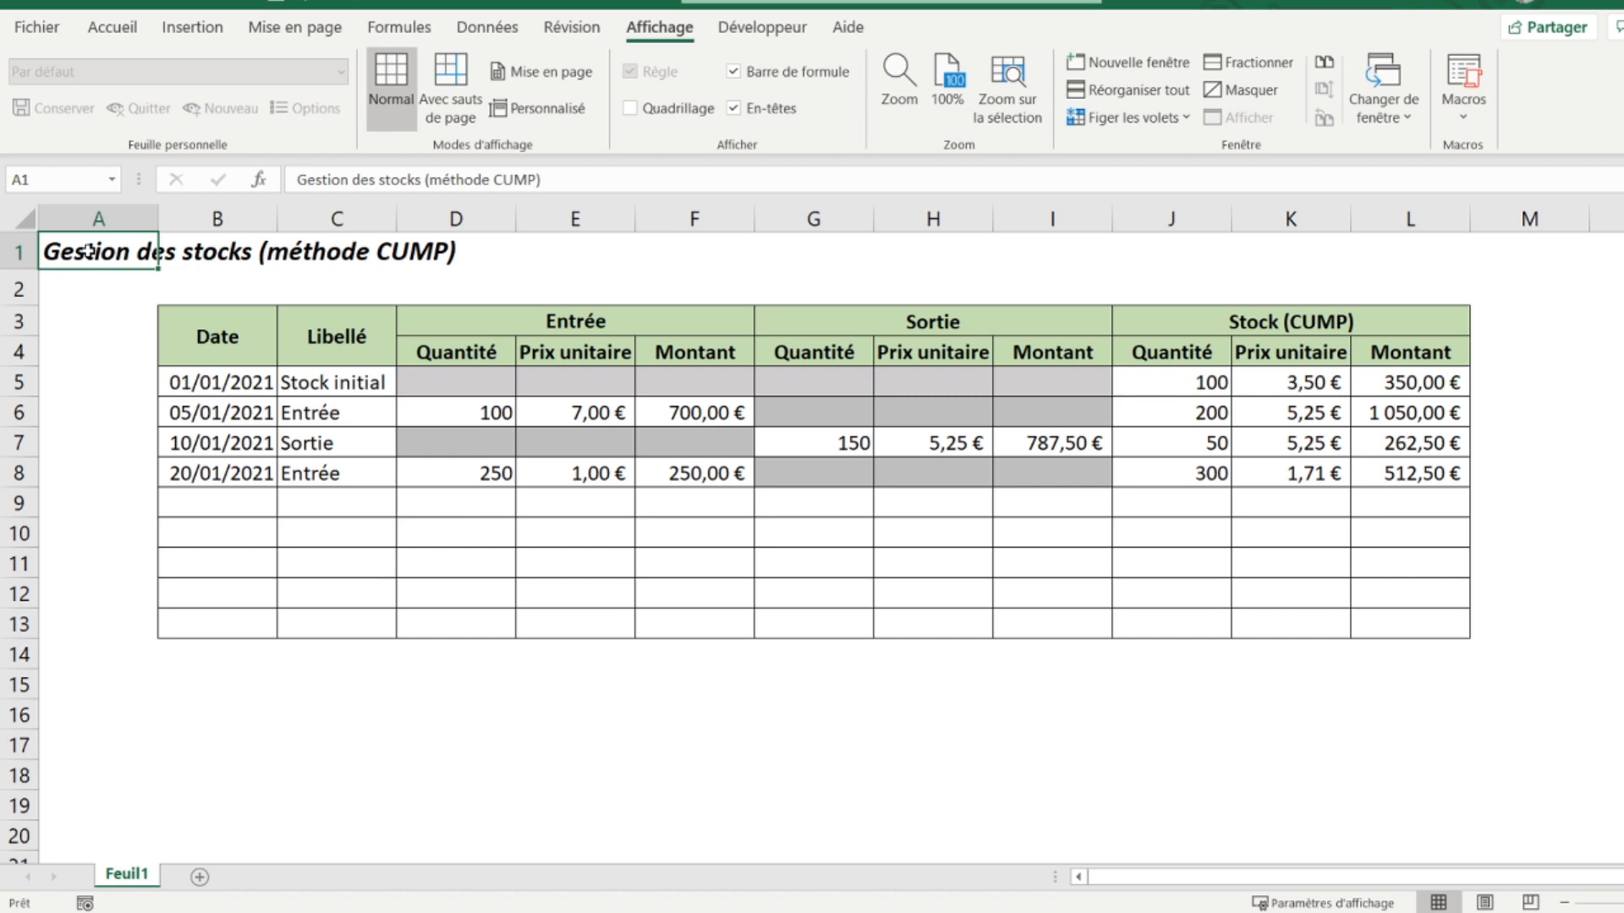
left_click(1270, 476)
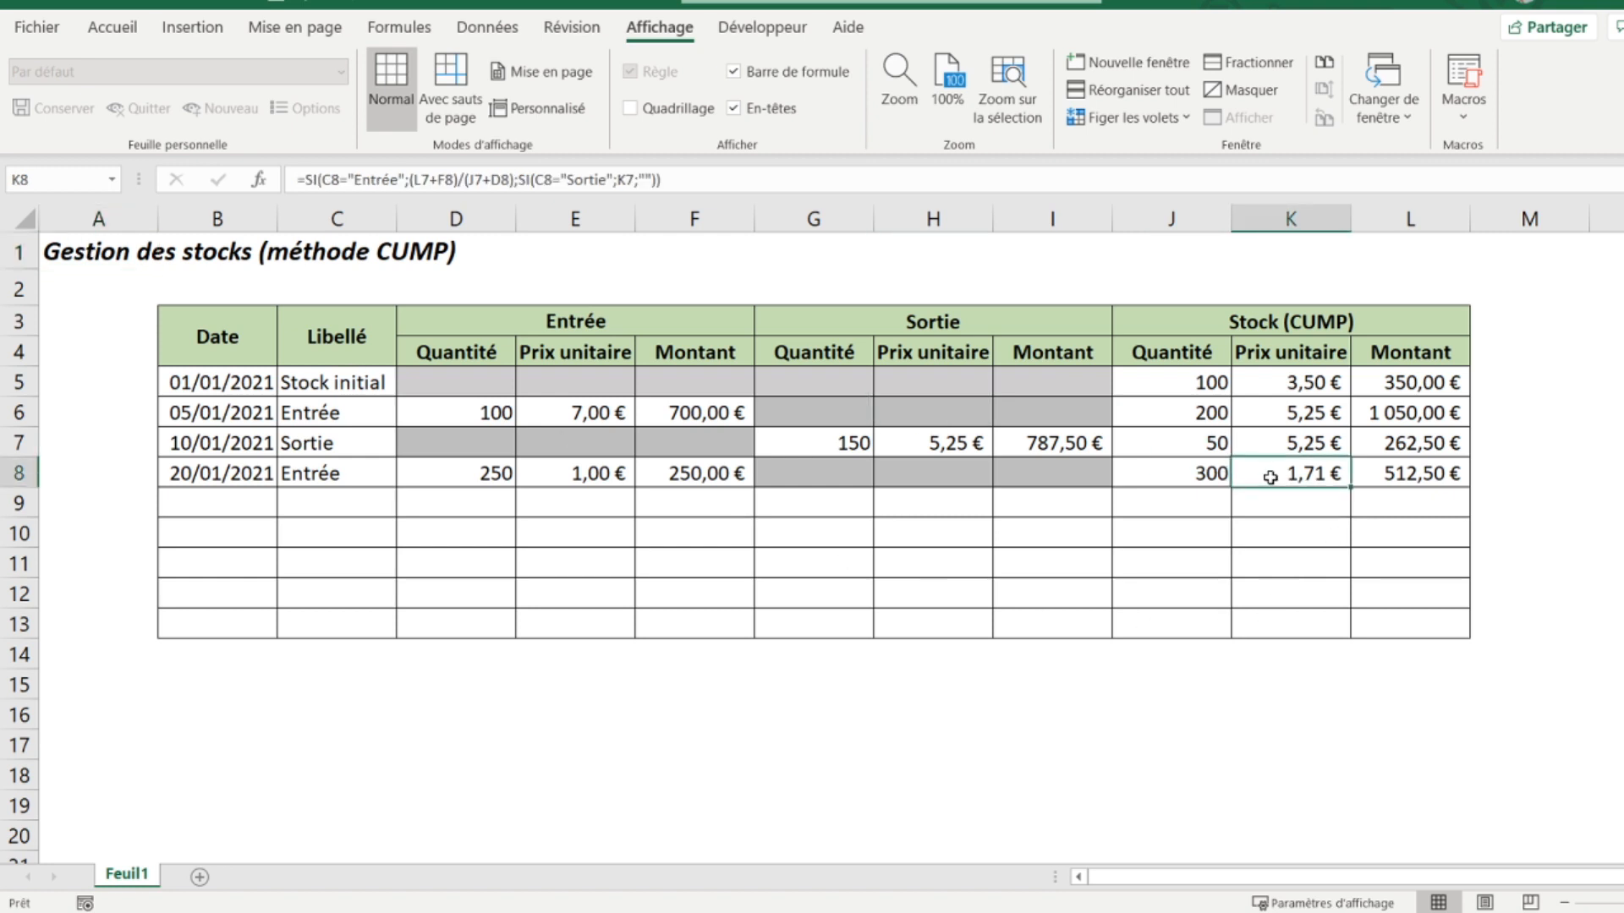